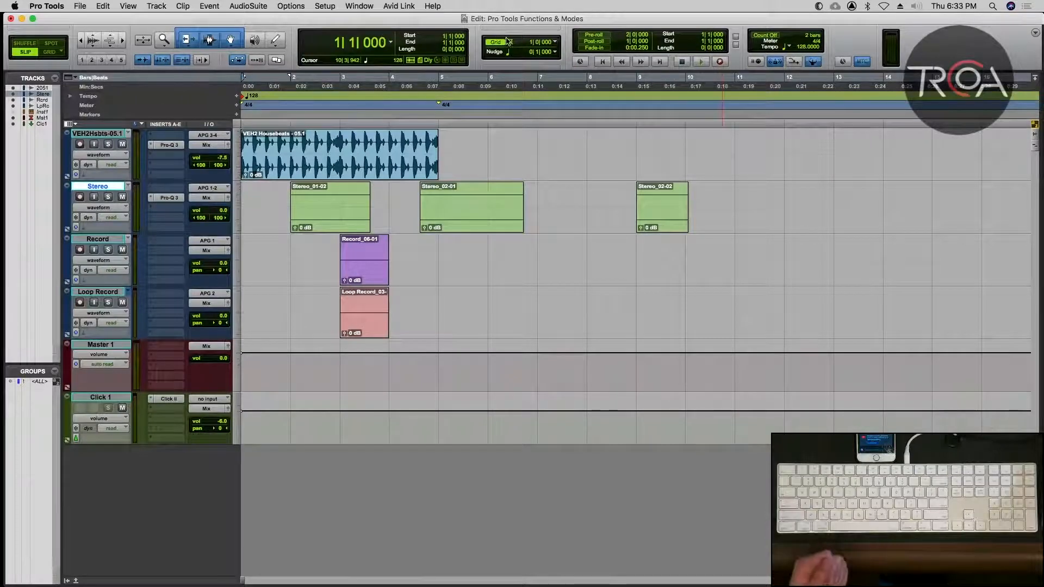
Check the Mix window's channel strips and return to the Edit window.
key(super+equal)
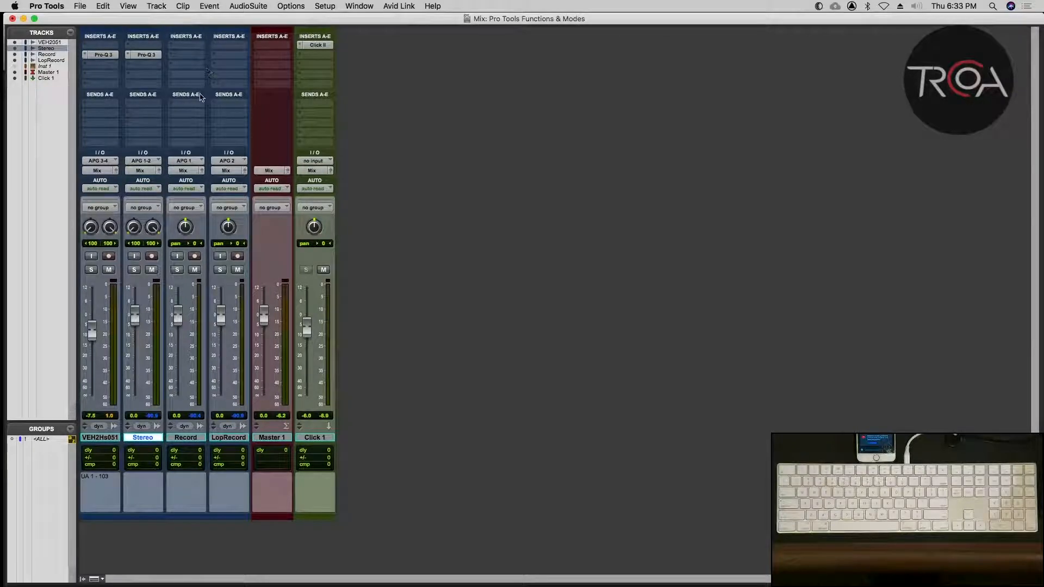
key(super+equal)
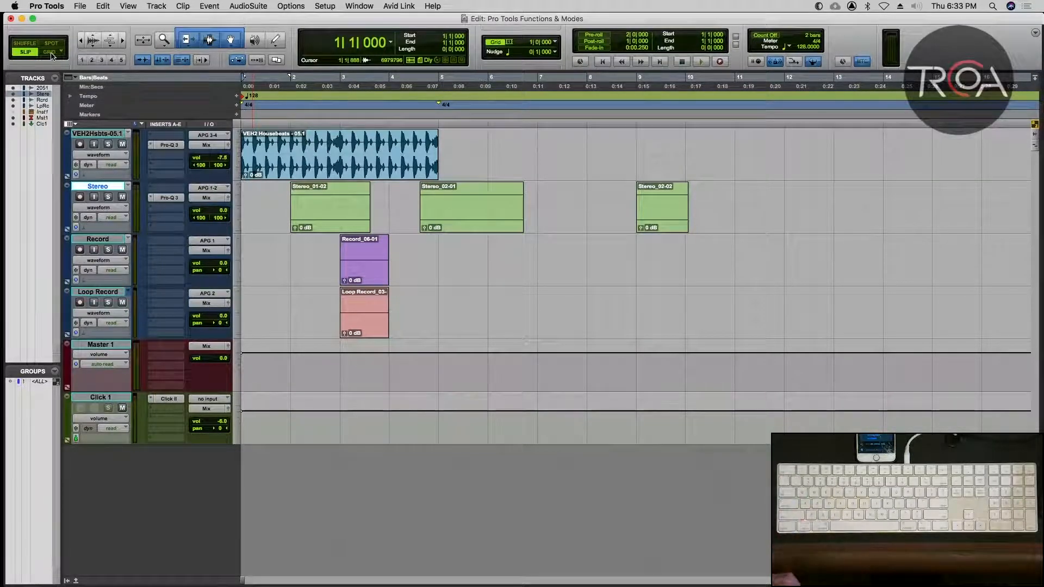
Set the grid value to a 1/2 note and move the Record_06-01 clip freely to about 2|3|017 in Slip mode.
key(F4)
click(25, 53)
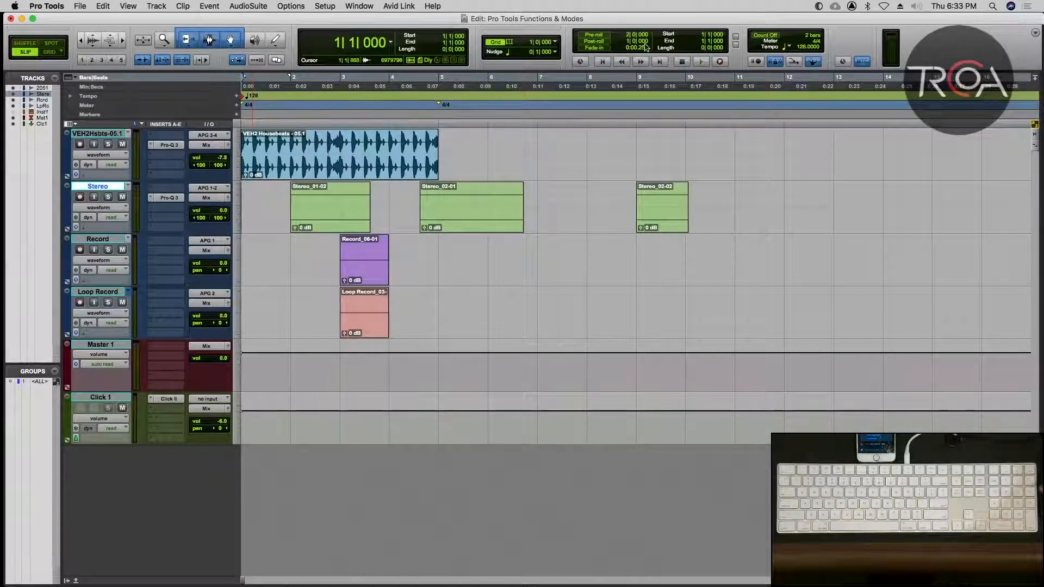
click(556, 44)
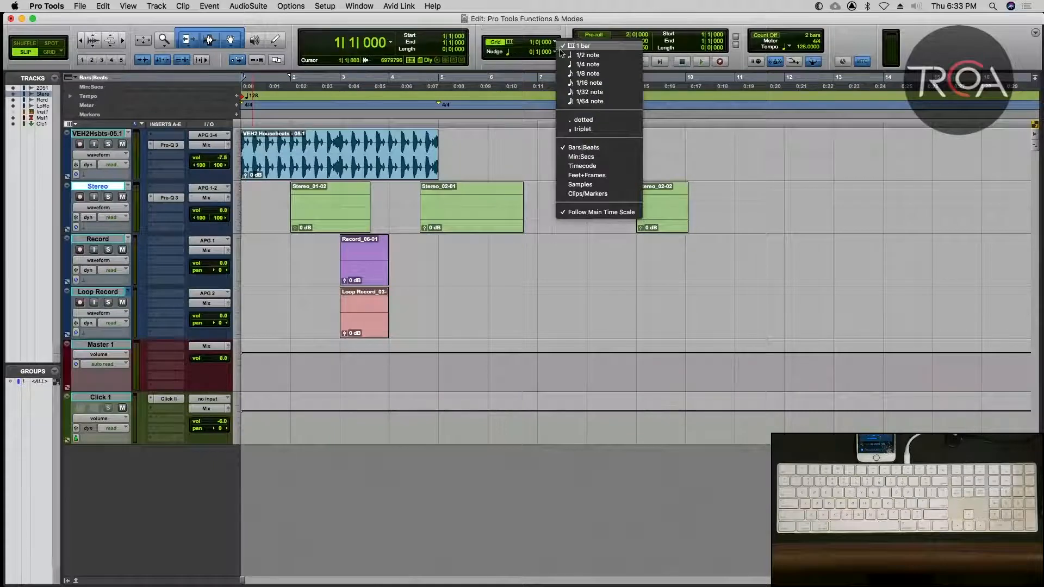
click(584, 54)
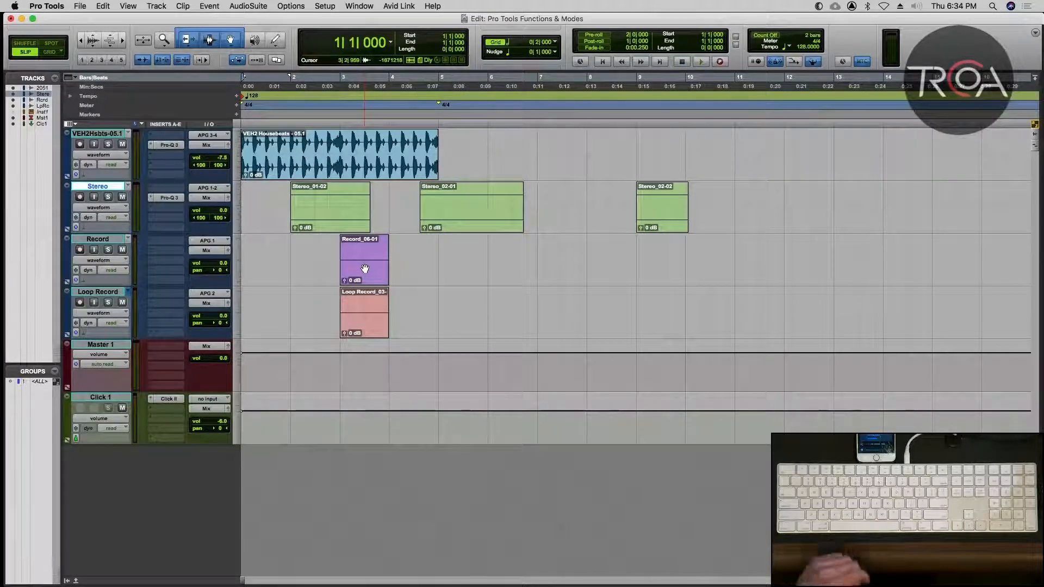
drag(365, 269, 343, 275)
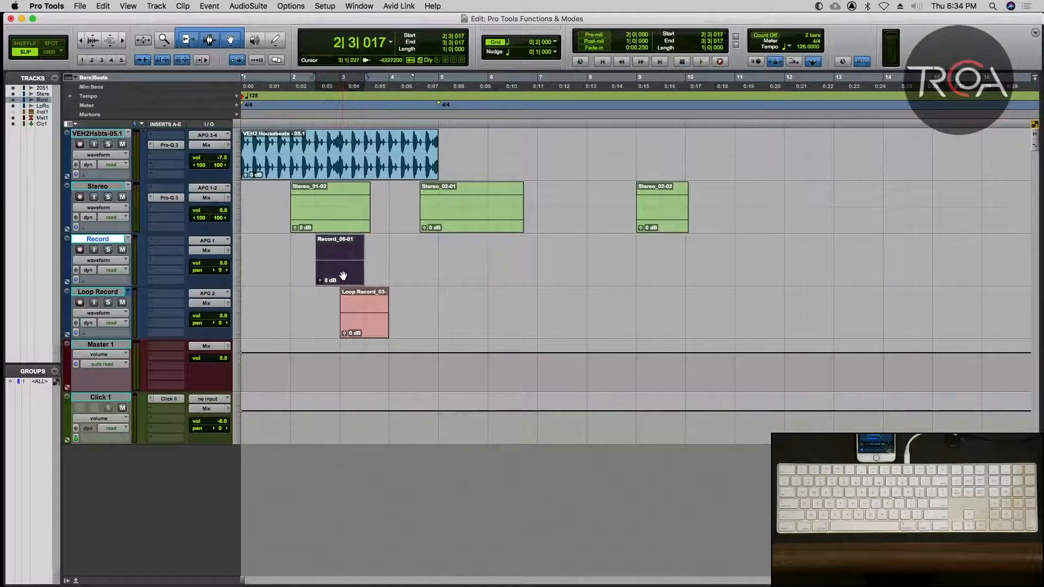
Switch to Grid mode and snap the Record_06-01 clip first to 3|1|000 and on to 4|1|000.
click(55, 52)
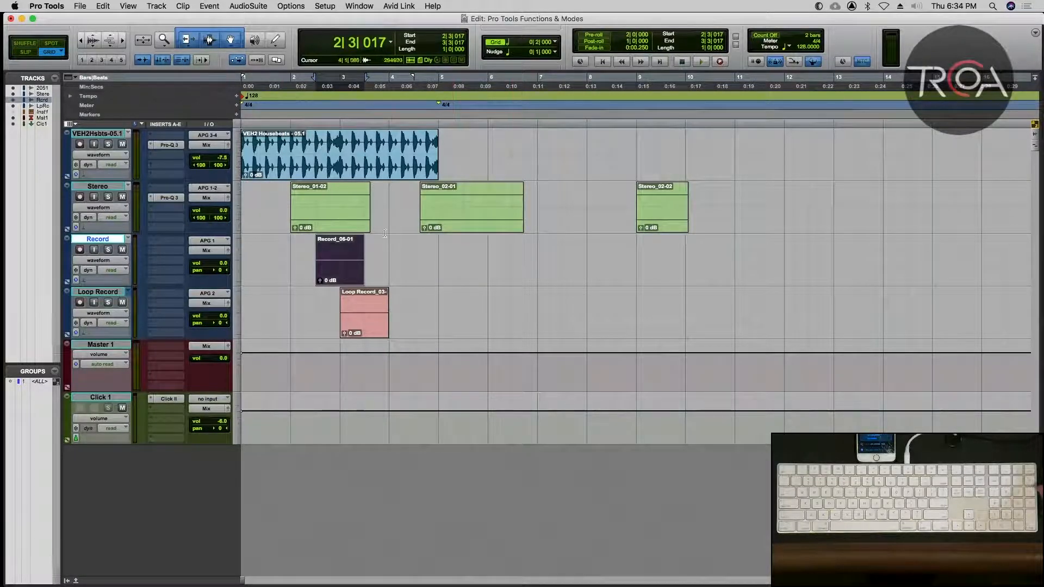
drag(338, 272, 361, 275)
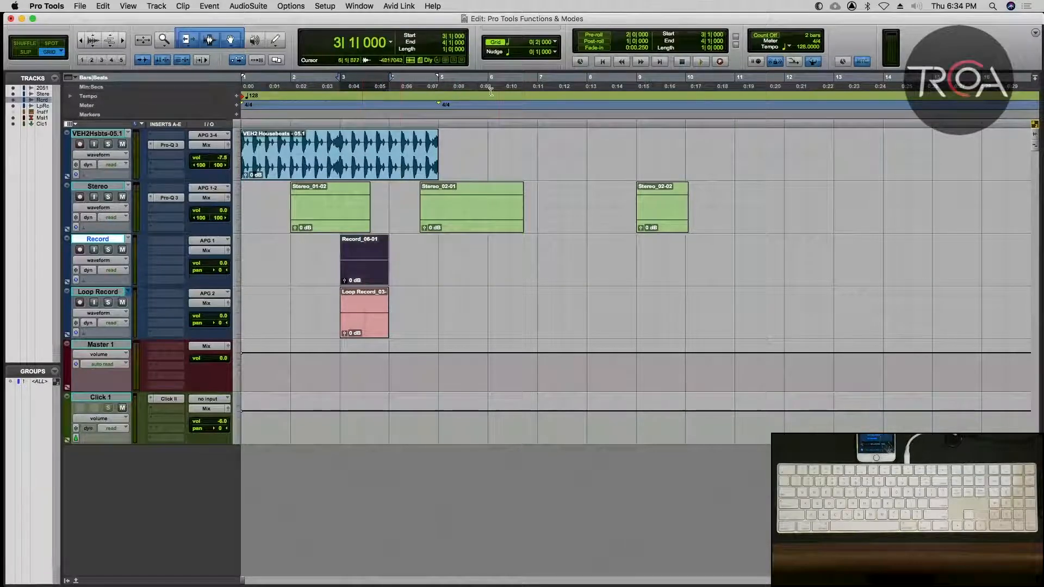
click(554, 42)
click(537, 34)
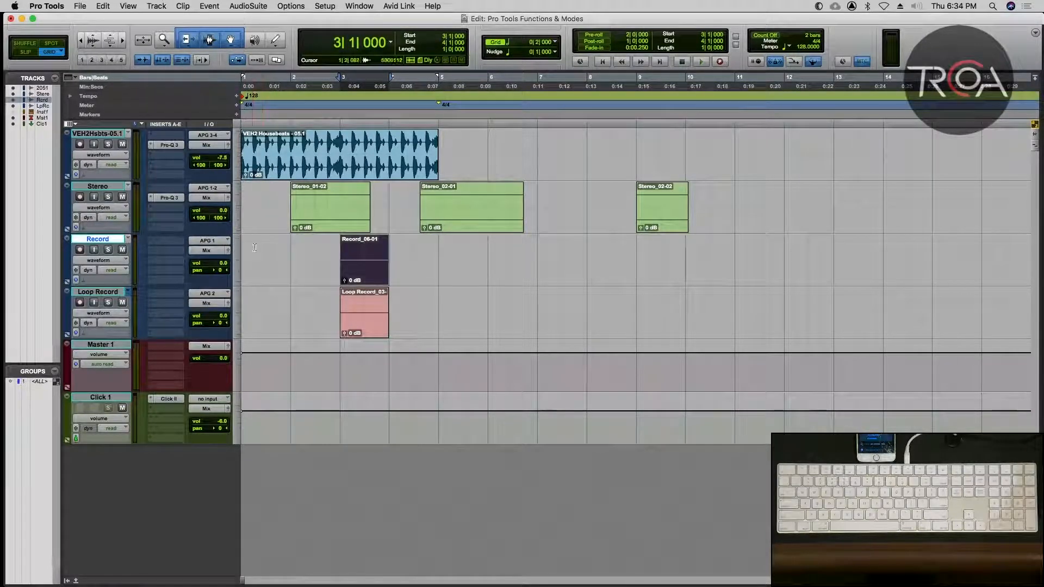
drag(364, 269, 415, 270)
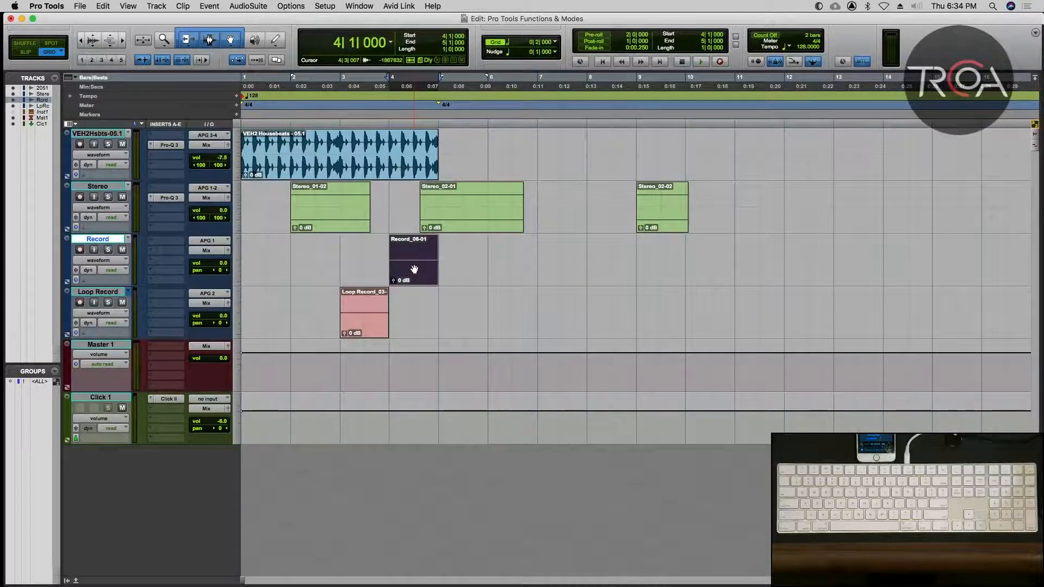
Set the grid value to a 1/4 note and move the Record_06-01 clip back to 3|1|000.
click(555, 44)
click(555, 53)
drag(407, 269, 361, 271)
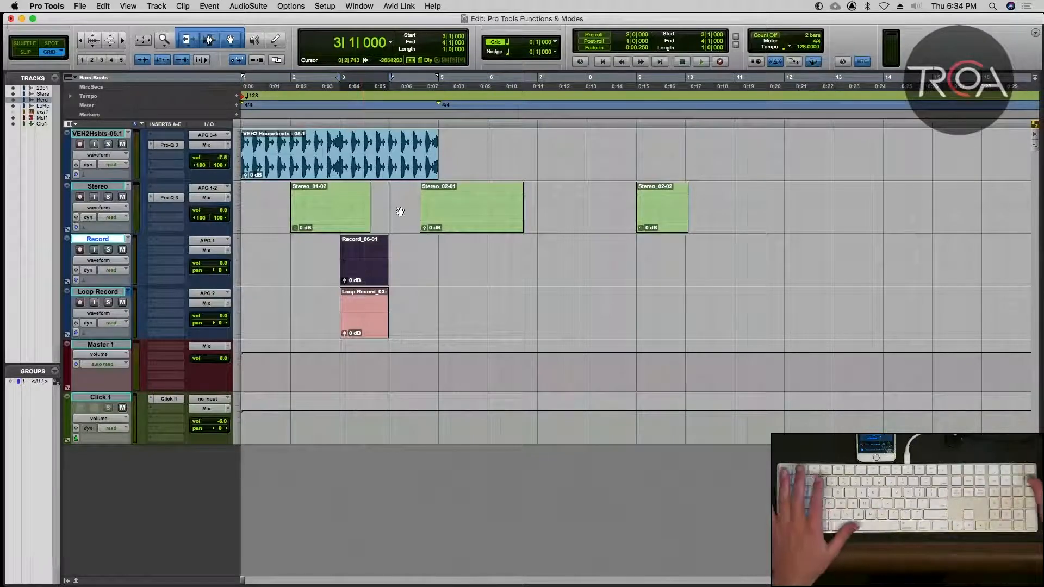
Hide the grid lines in the Edit window and show them again.
click(556, 43)
click(556, 43)
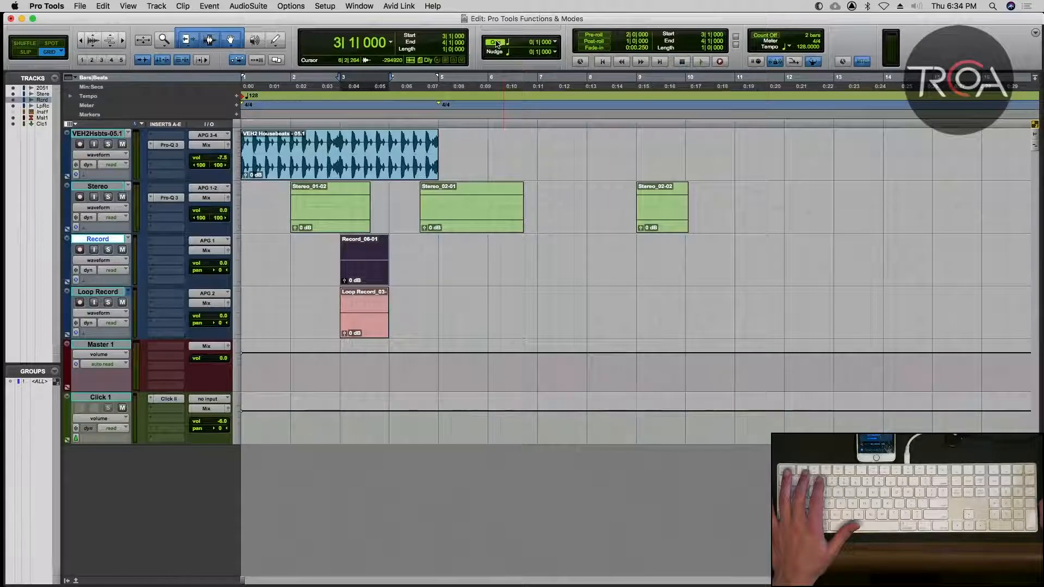
click(496, 42)
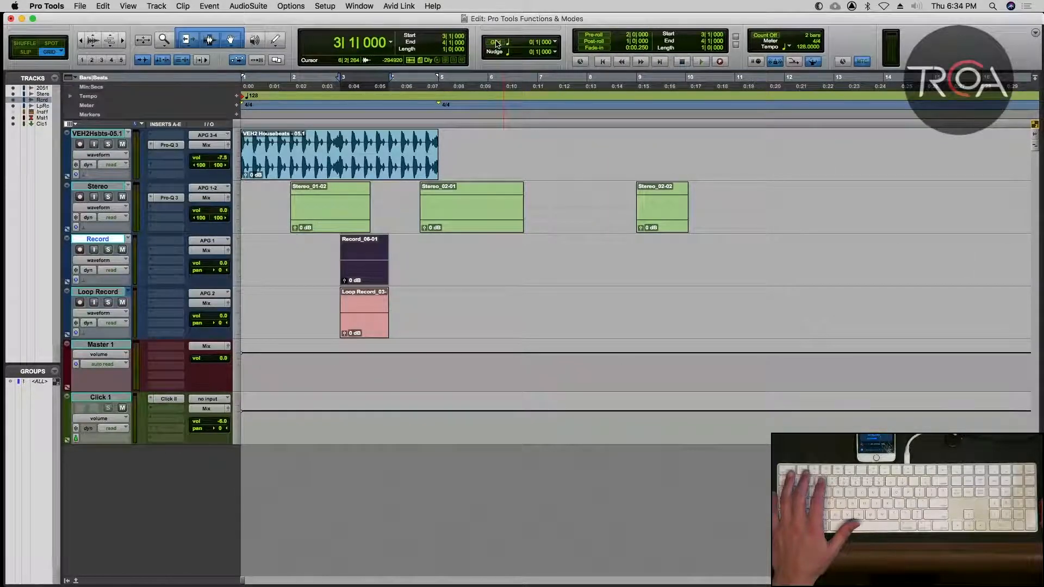
click(496, 43)
Try grid values of a 1/8 note and a 1/16 note, test-moving the Record_06-01 clip at the finer setting.
click(548, 45)
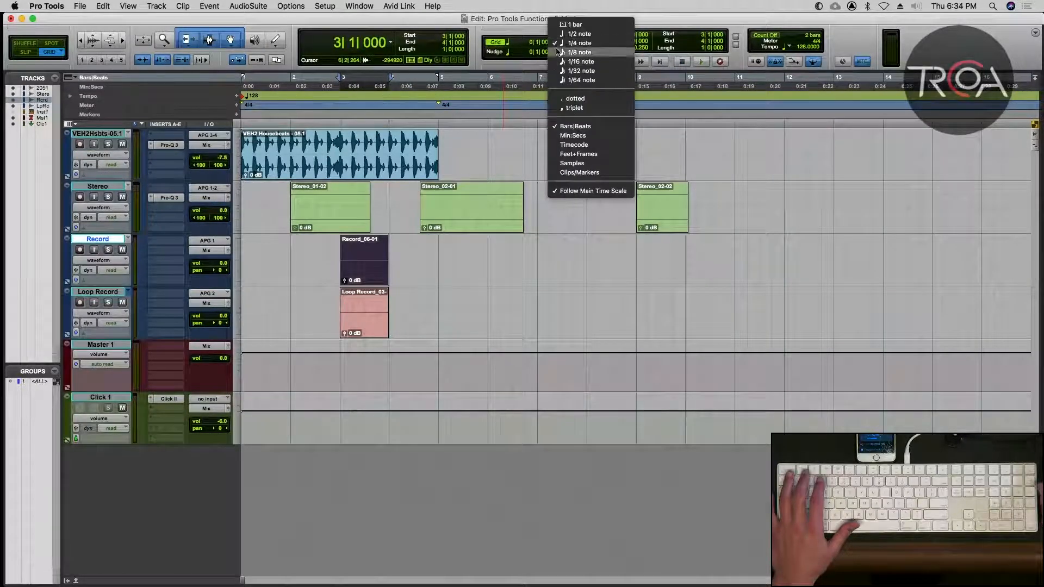
click(565, 52)
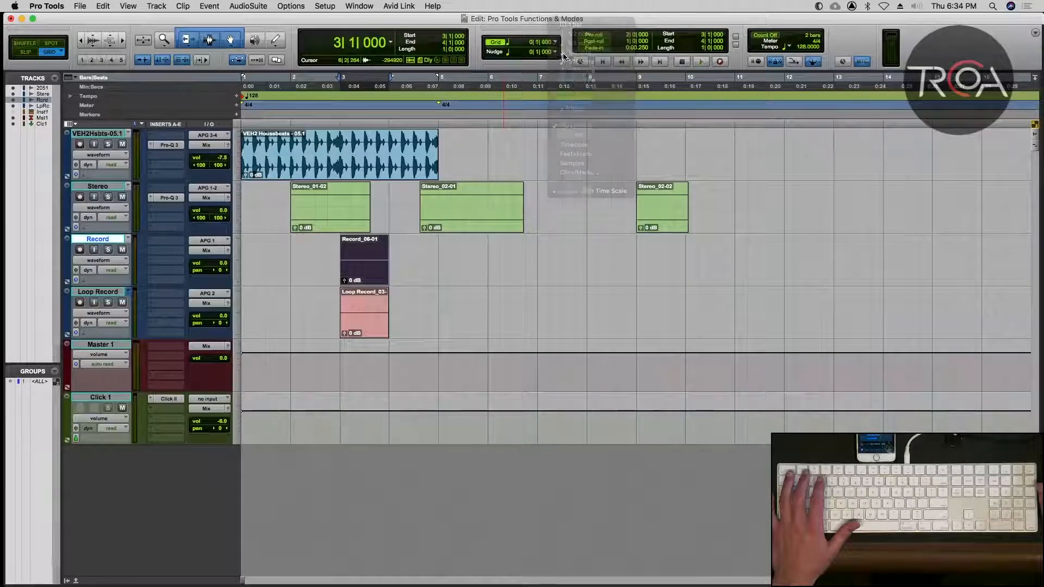
click(550, 37)
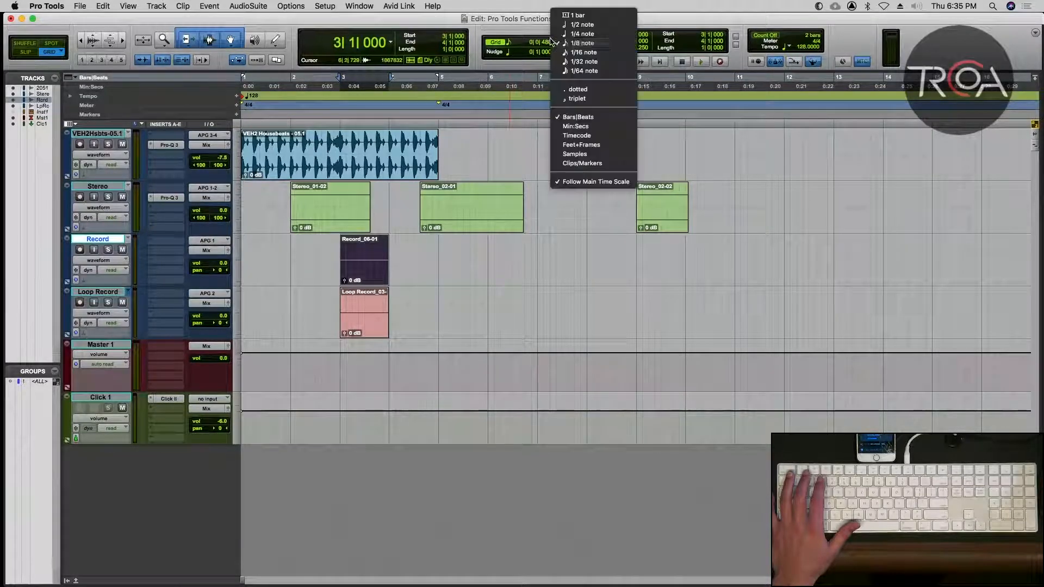
click(574, 54)
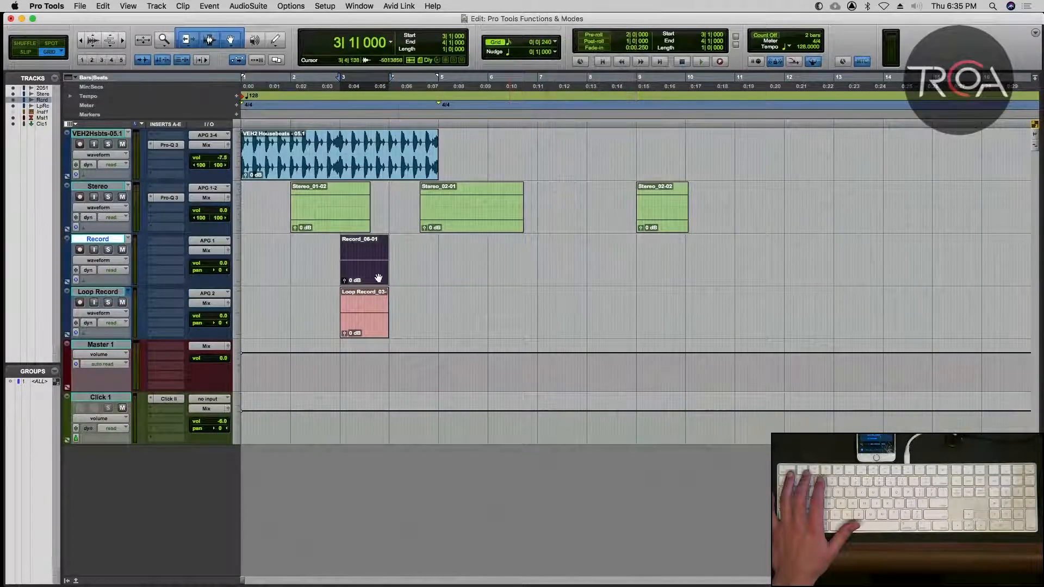
drag(378, 278, 375, 278)
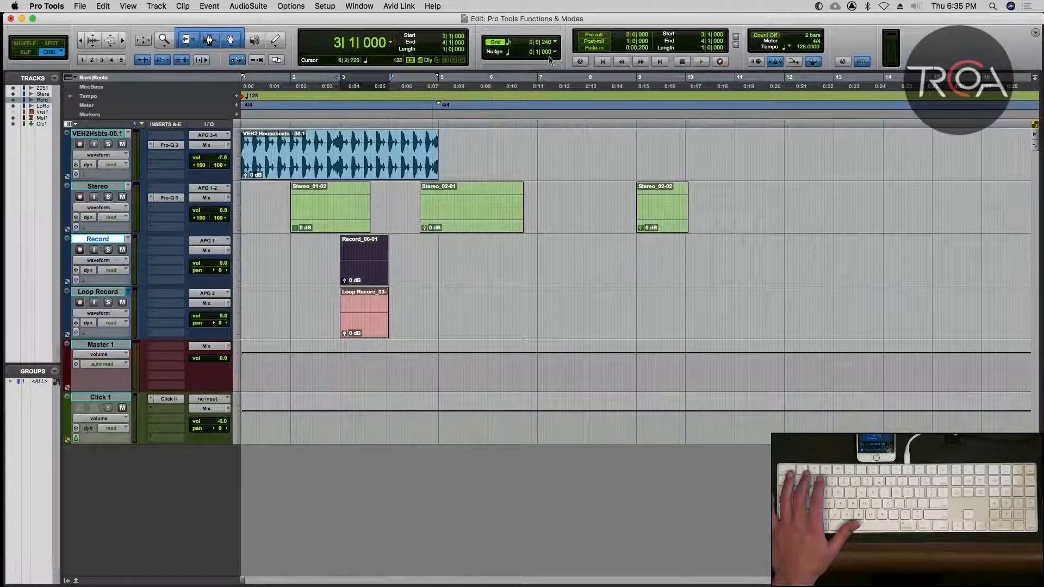
Set the grid value back to a 1/4 note and select the Record_06-01 clip.
click(554, 43)
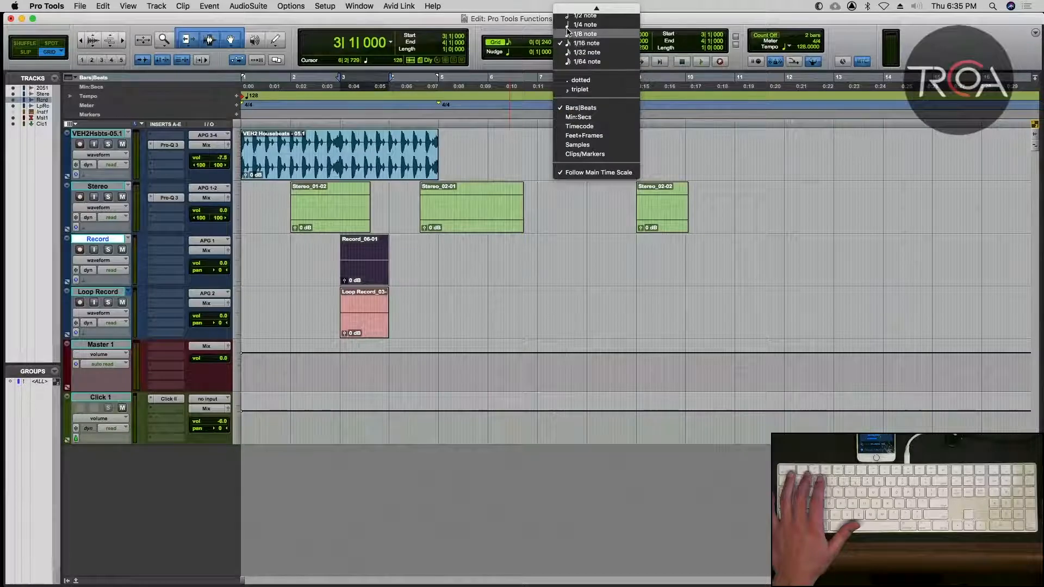
click(571, 28)
click(372, 273)
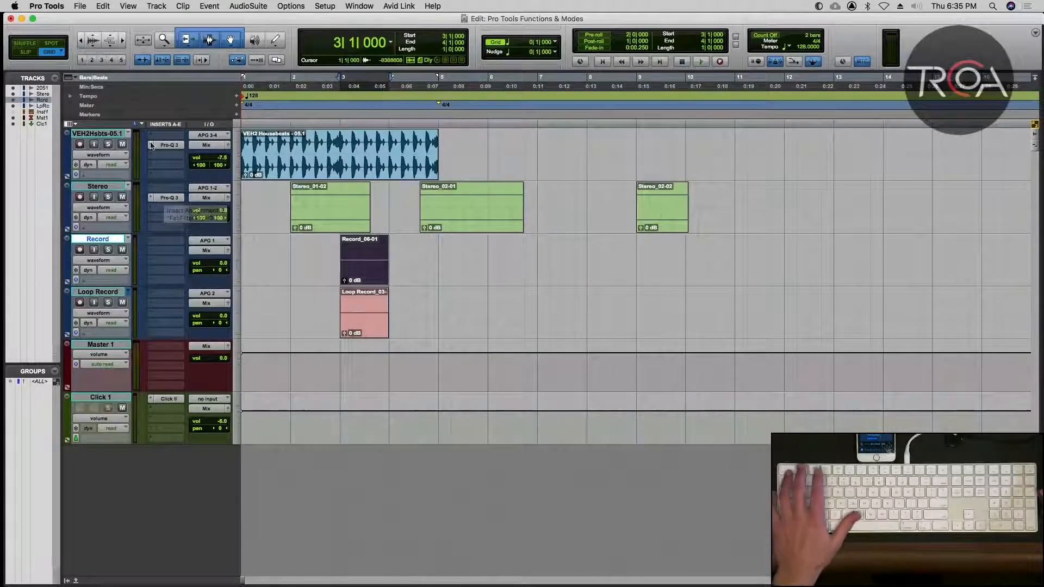
Switch the edit mode to Spot, on to Relative Grid, and back to absolute Grid.
click(51, 45)
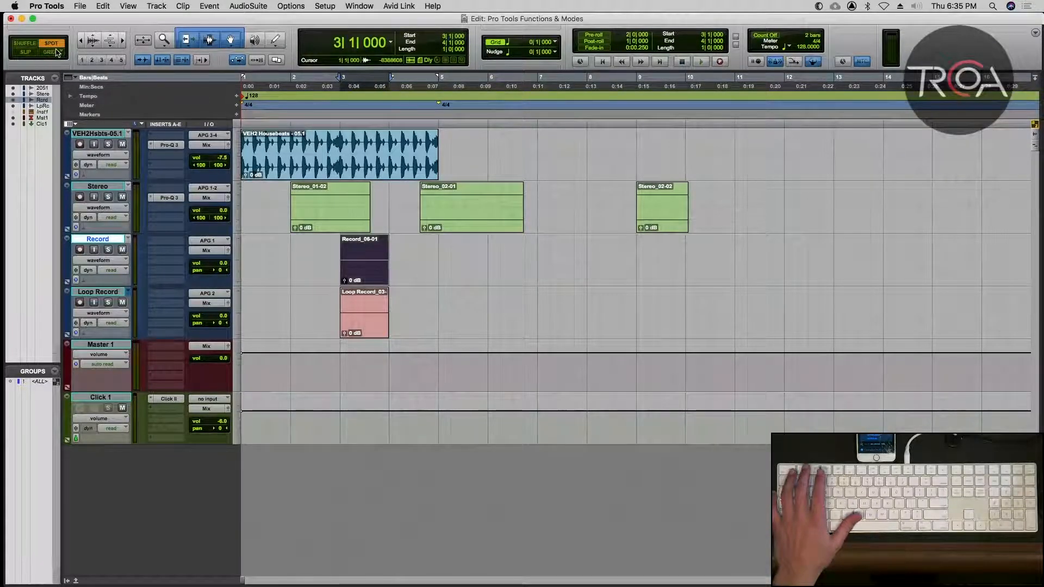
click(58, 52)
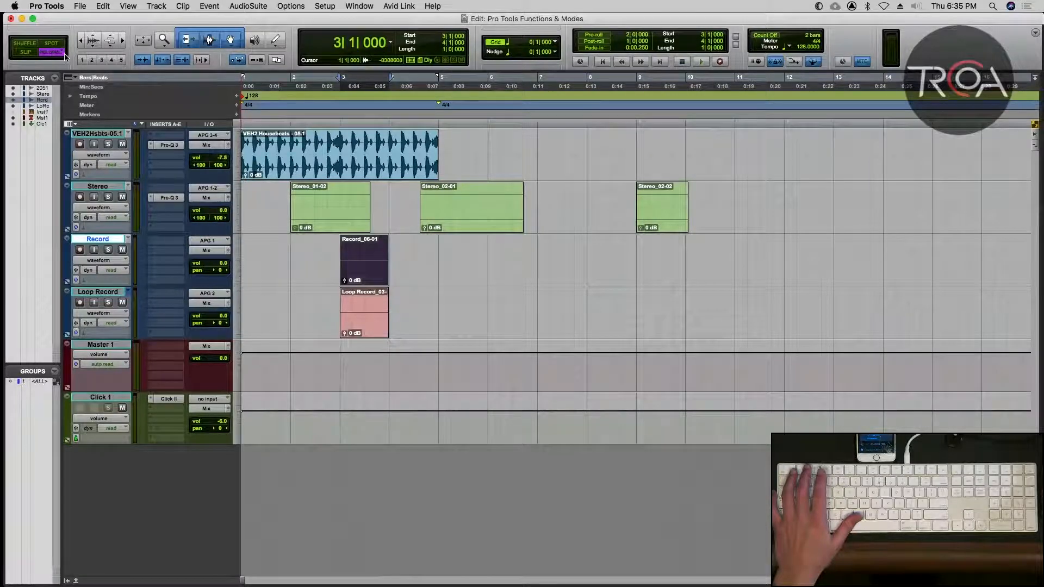
key(F4)
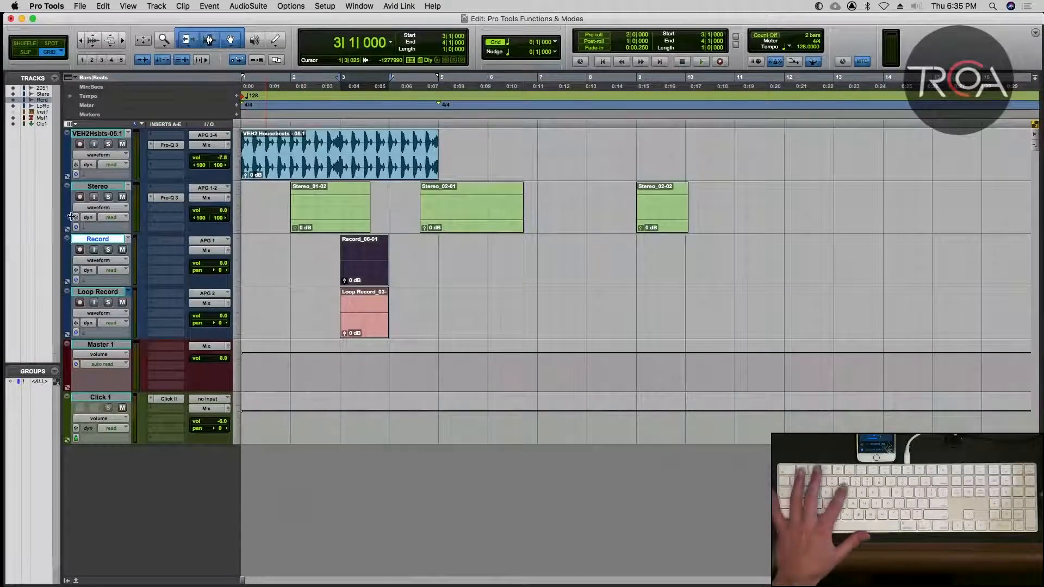
Zoom in horizontally around the Record_06-01 clip and cycle through the edit modes, finishing in Slip mode.
key(t)
key(t)
scroll(98, 217, right, 3)
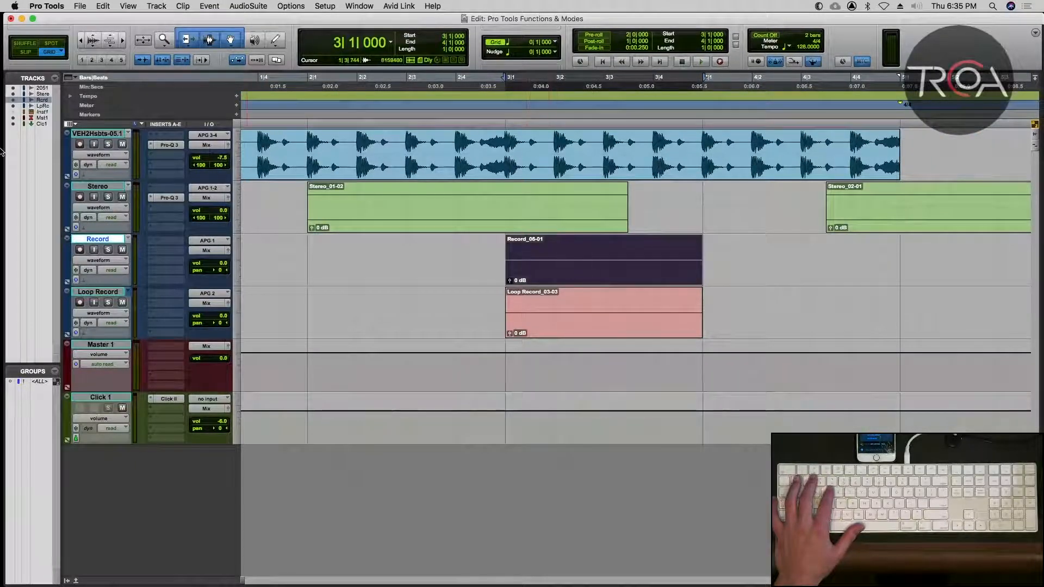
key(grave)
key(grave)
key(grave)
key(grave)
key(grave)
key(grave)
key(grave)
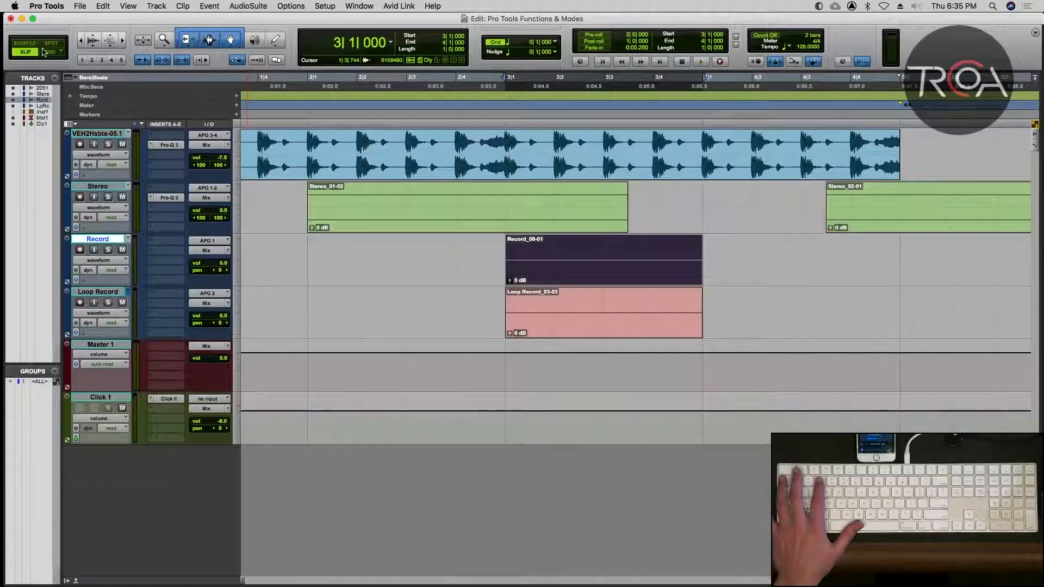
key(grave)
key(grave)
key(grave)
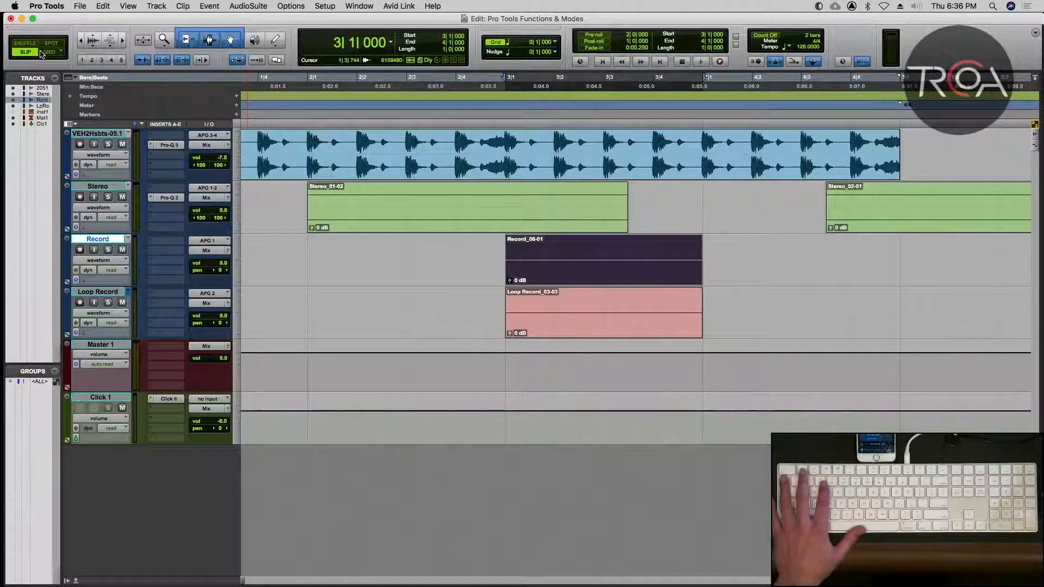
Switch between Spot and Shuffle modes and cycle through the edit modes, finishing in Grid mode.
key(F3)
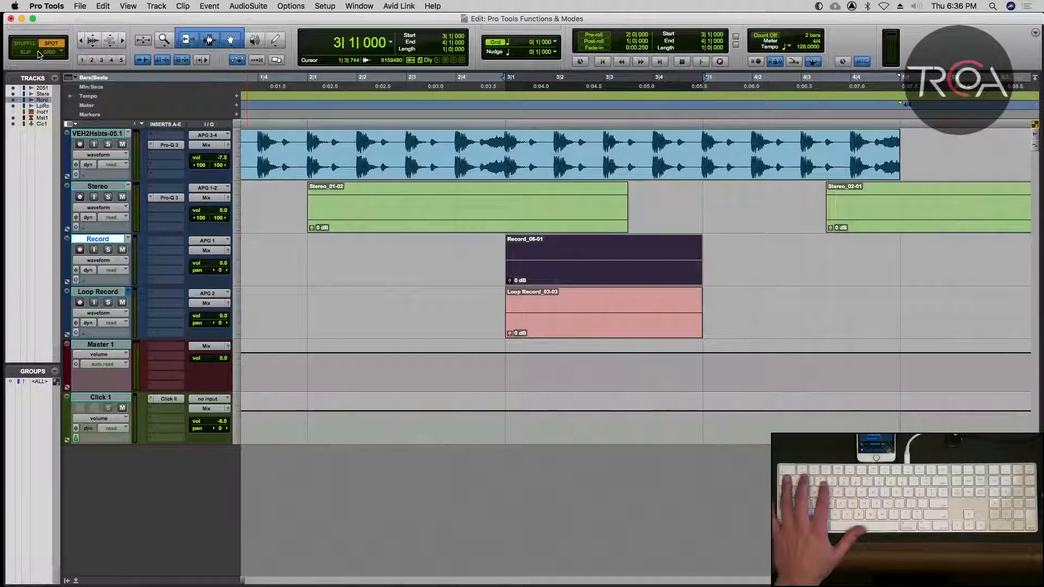
key(F1)
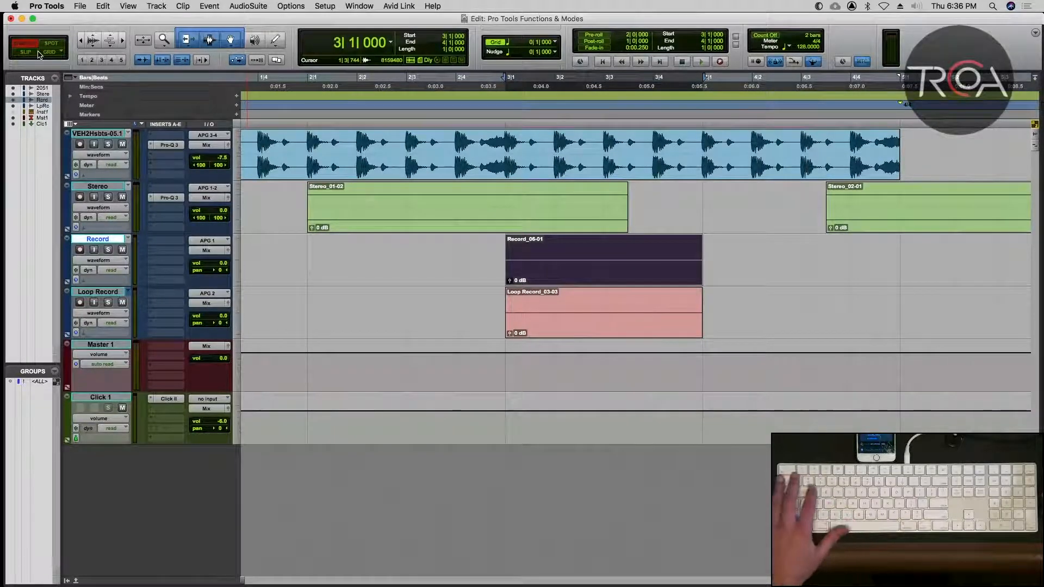
key(F3)
key(grave)
key(grave)
key(grave)
key(grave)
key(grave)
key(grave)
key(grave)
key(grave)
key(grave)
key(grave)
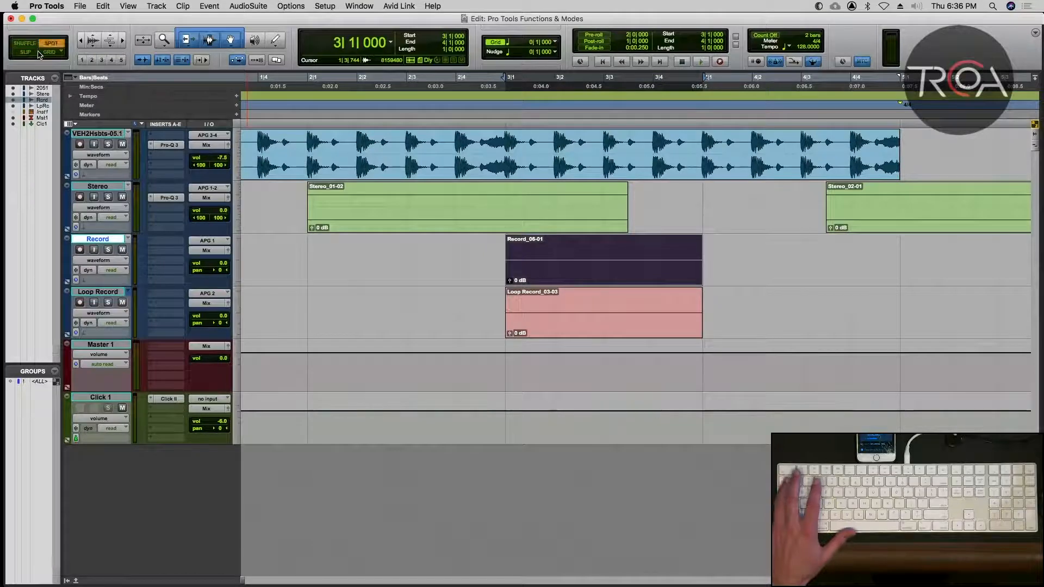
key(grave)
key(grave)
key(grave)
key(grave)
key(grave)
key(grave)
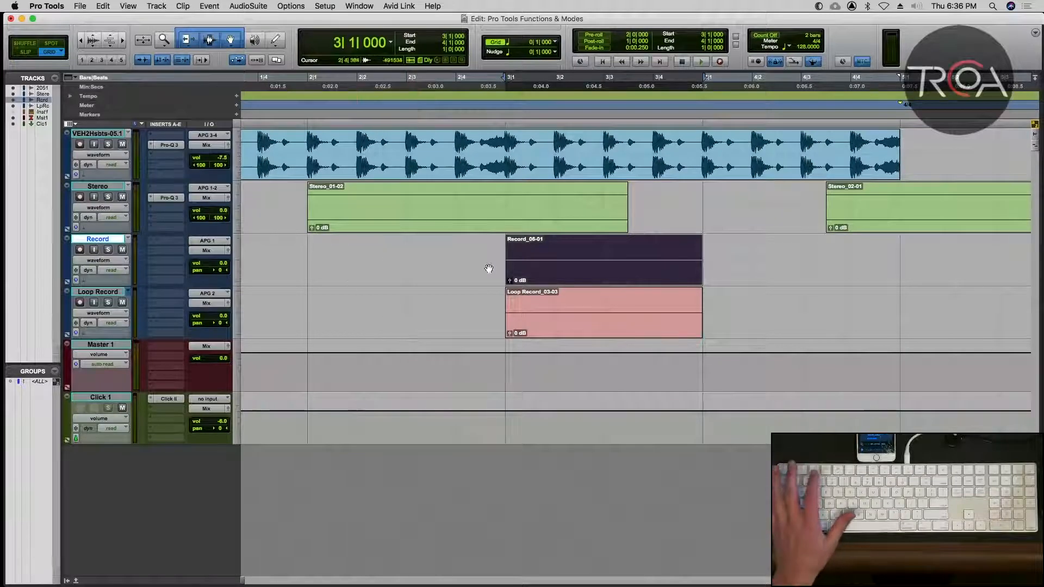
Switch to Slip mode and move the Record_06-01 clip slightly off the grid to about 3|1|275.
key(grave)
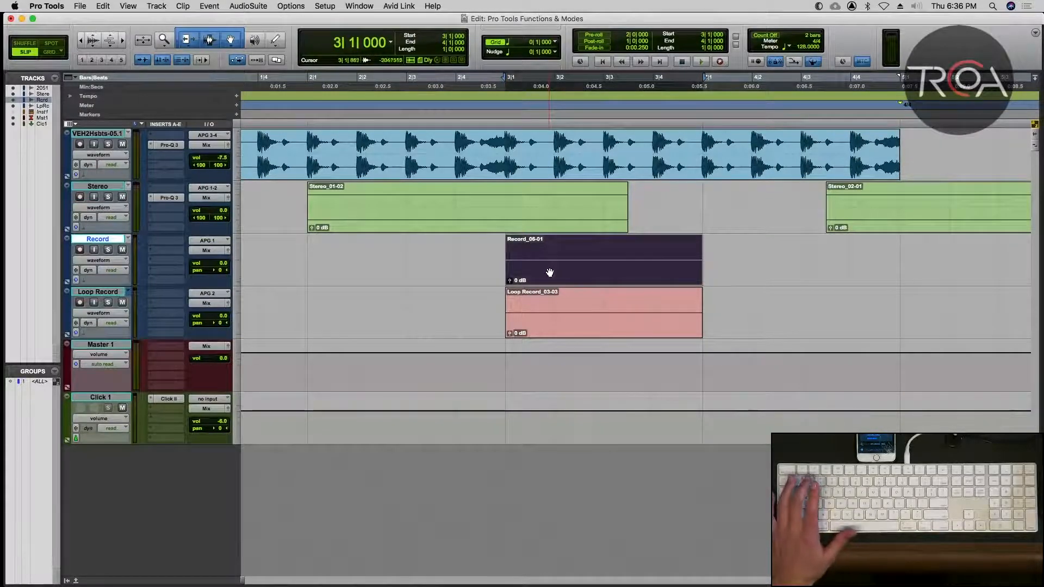
drag(549, 272, 563, 273)
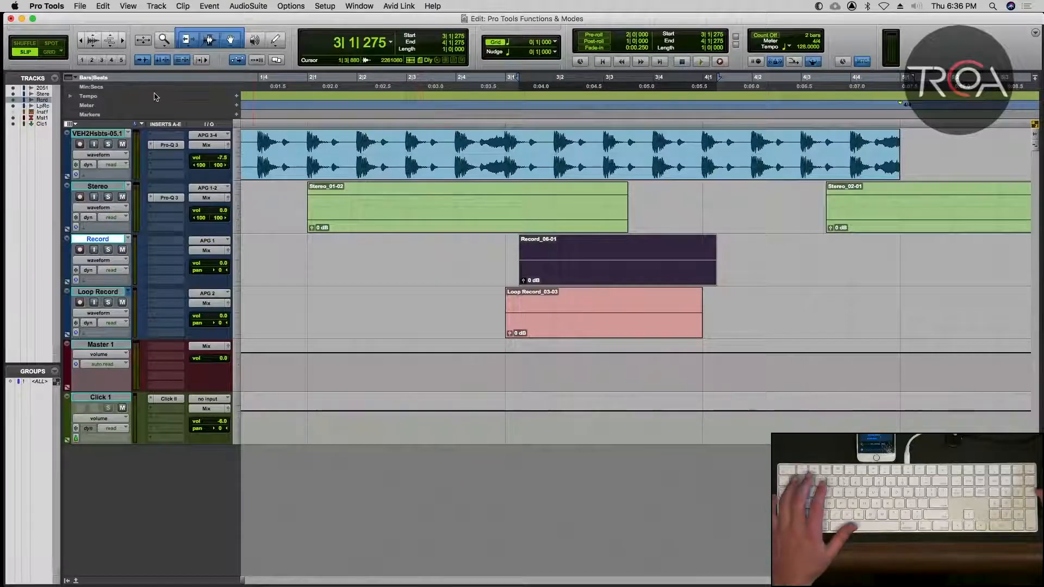
Switch to Relative Grid mode and move the Record_06-01 clip one bar later to 4|1|275.
click(55, 53)
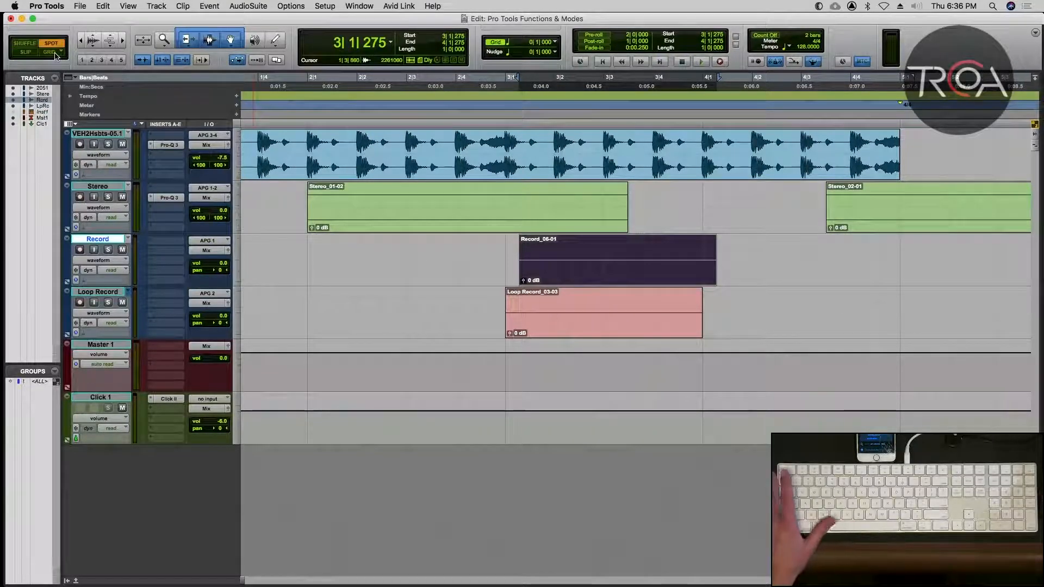
click(55, 53)
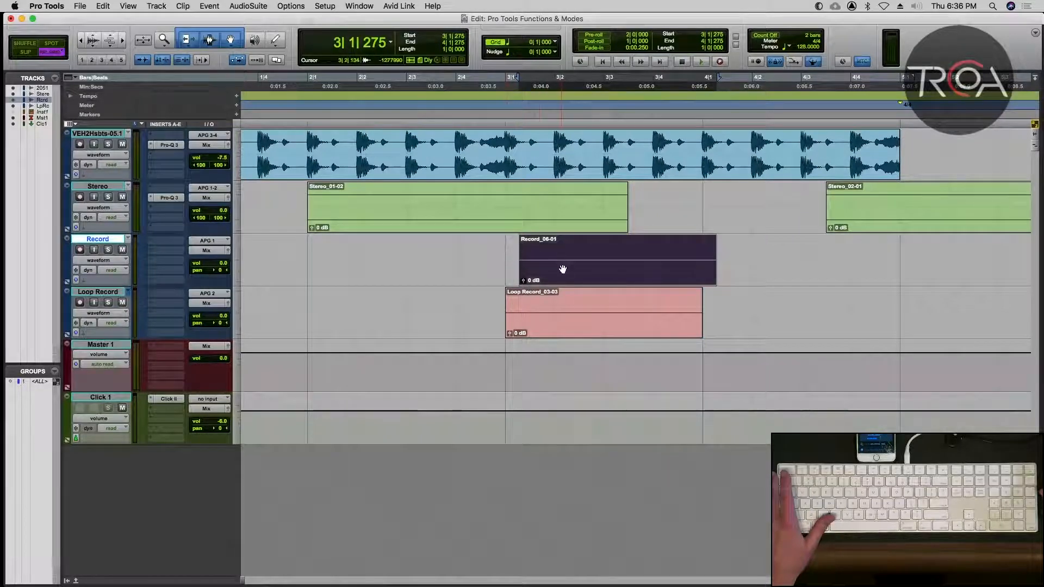
drag(563, 269, 753, 277)
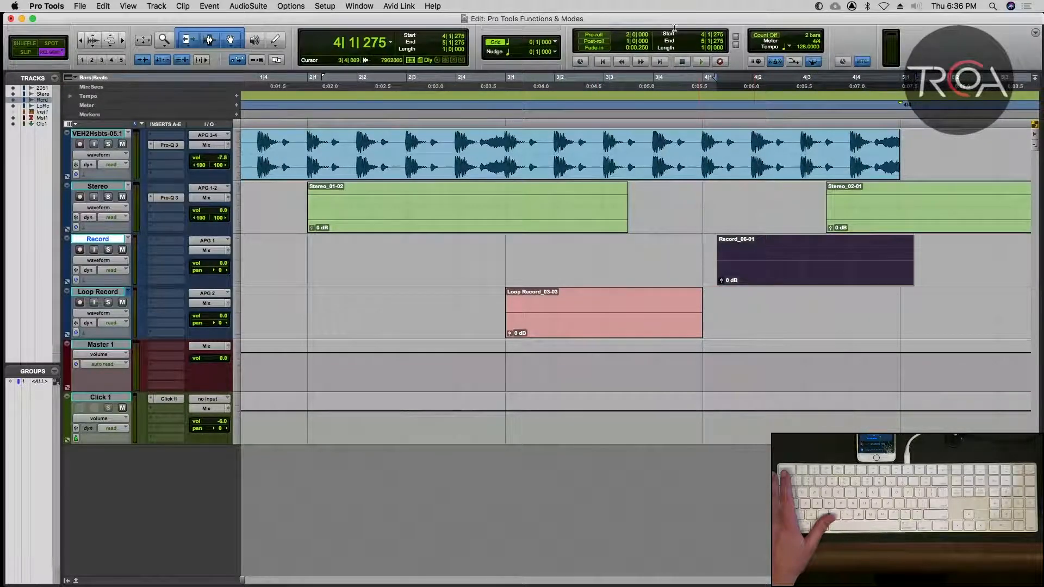
Set the grid value to a half note (0|2|000) and move the Record_06-01 clip back to 3|1|275.
click(555, 43)
click(586, 33)
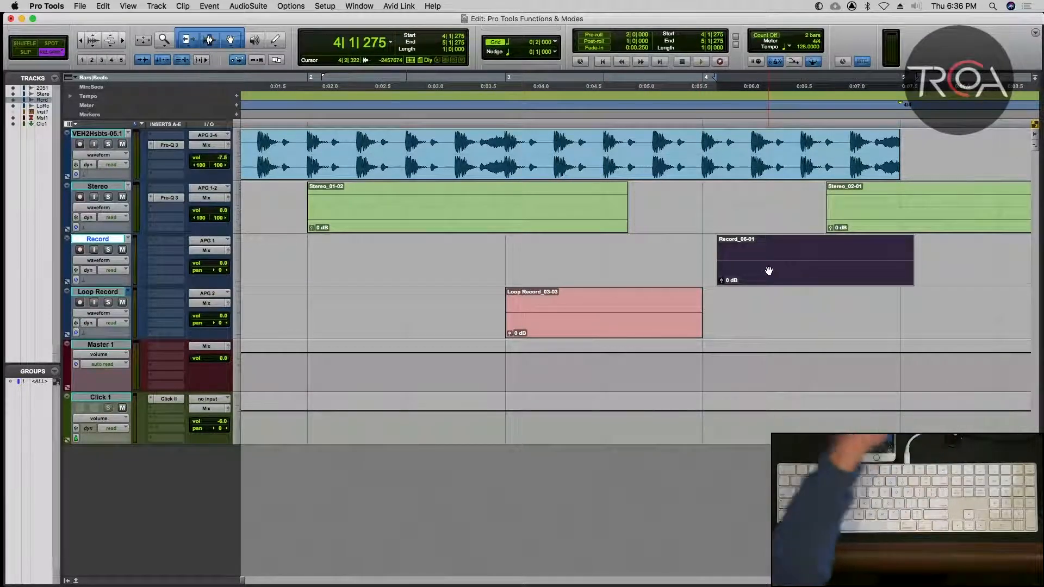
drag(769, 271, 555, 273)
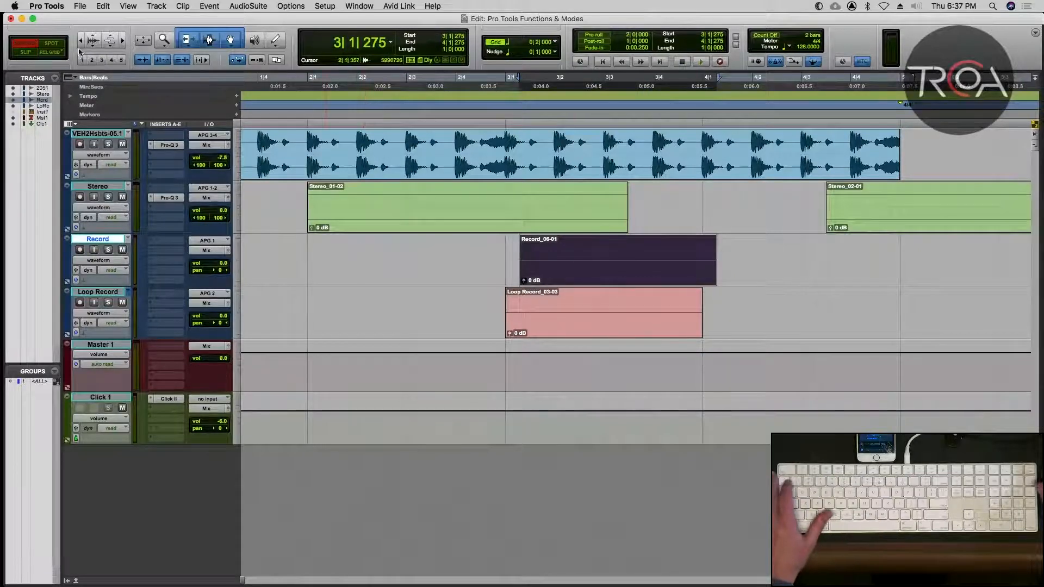
Switch to absolute Grid mode and snap the Record_06-01 clip to 3|1|000.
key(F3)
key(F4)
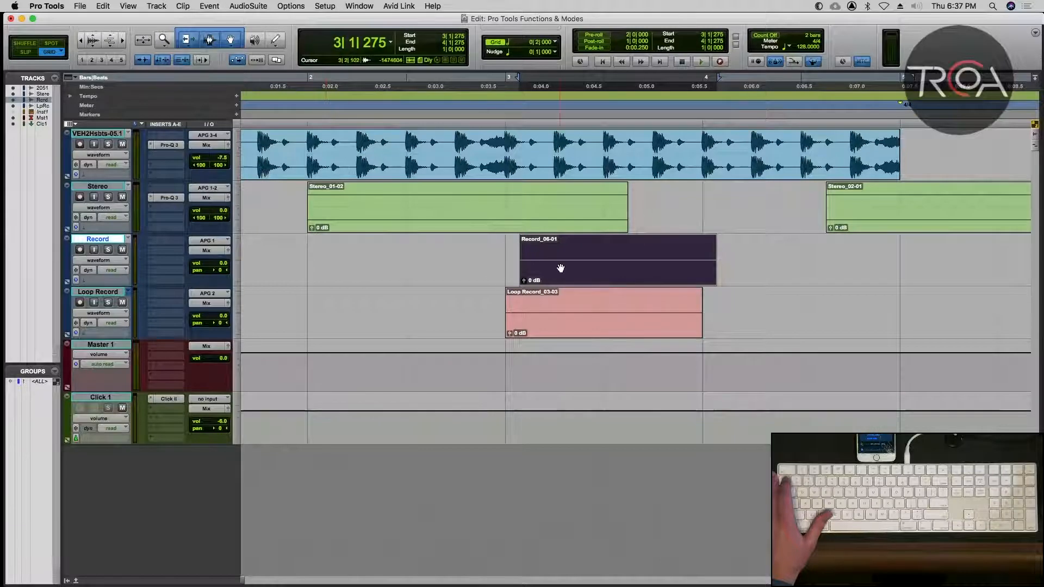
mouse_move(561, 268)
mouse_down()
mouse_move(546, 270)
mouse_move(658, 264)
mouse_move(579, 266)
mouse_up()
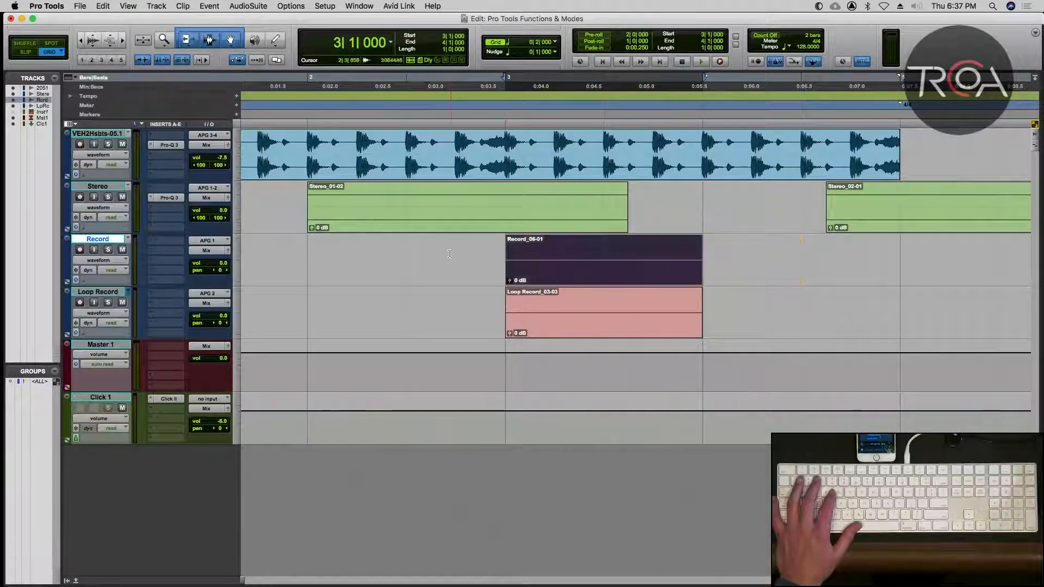
Switch to Slip mode and move the Record_06-01 clip freely to about 5|3|760.
click(450, 254)
key(r)
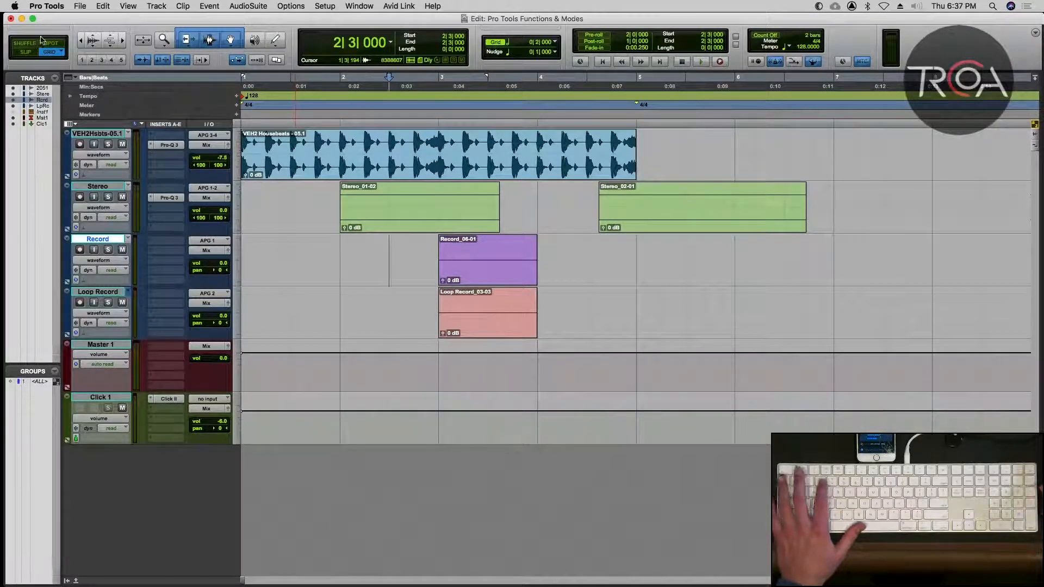
key(F2)
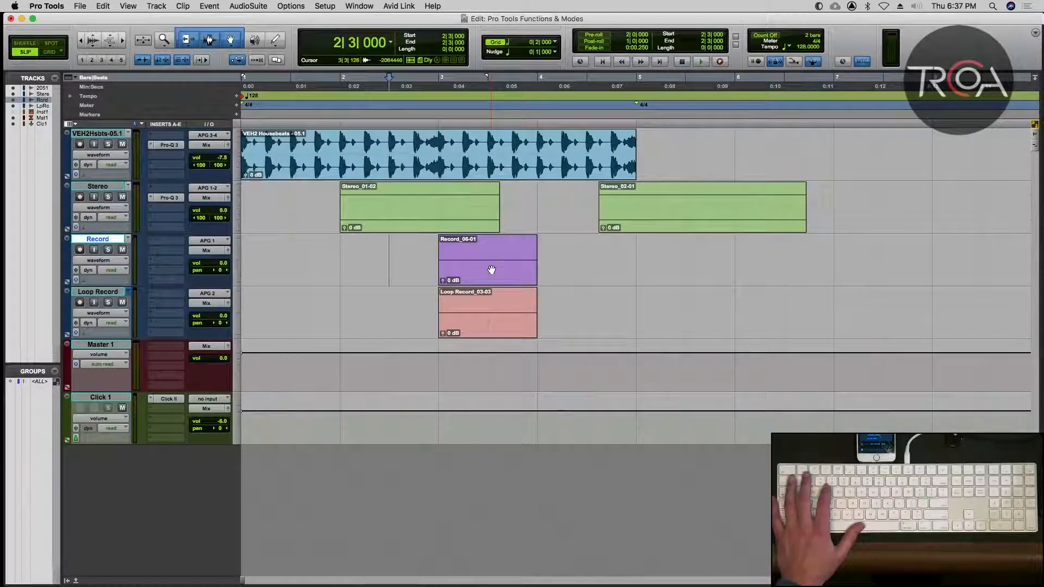
drag(492, 270, 757, 259)
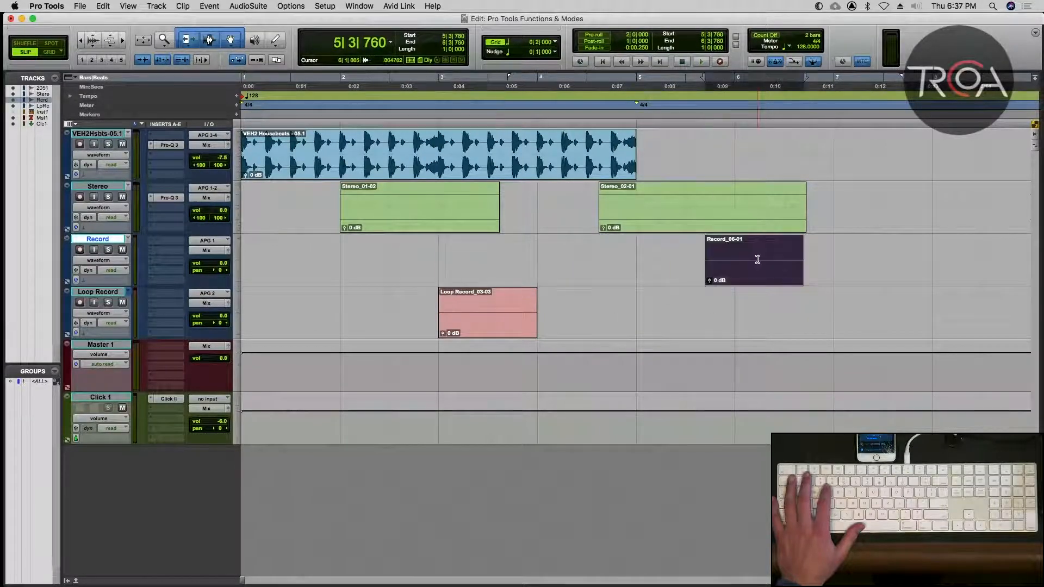
key(r)
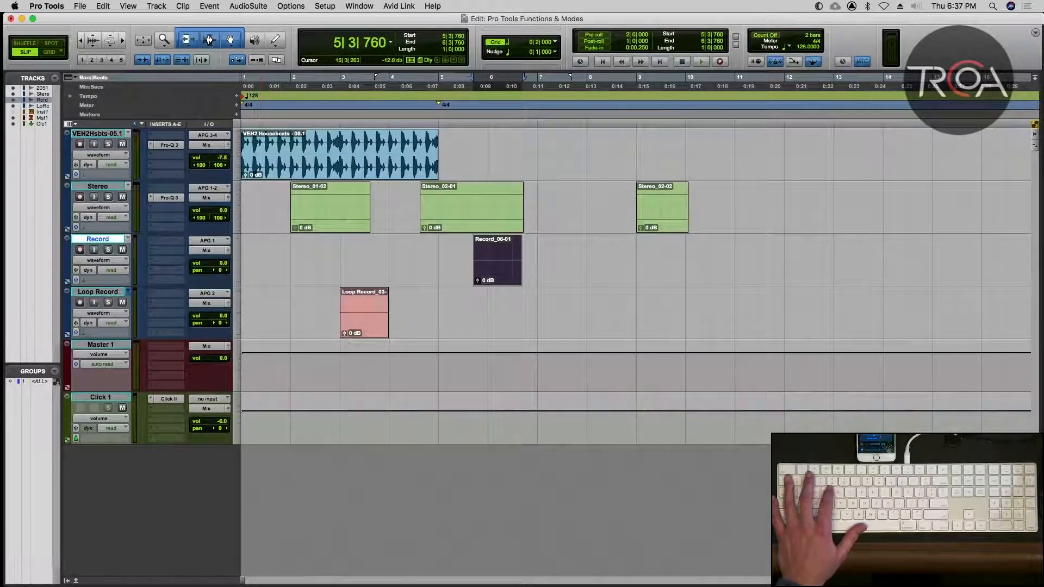
Show the Clips list and, in Spot mode, place the Record_06-01 clip at start position 7|1|000.
key(super+alt+l)
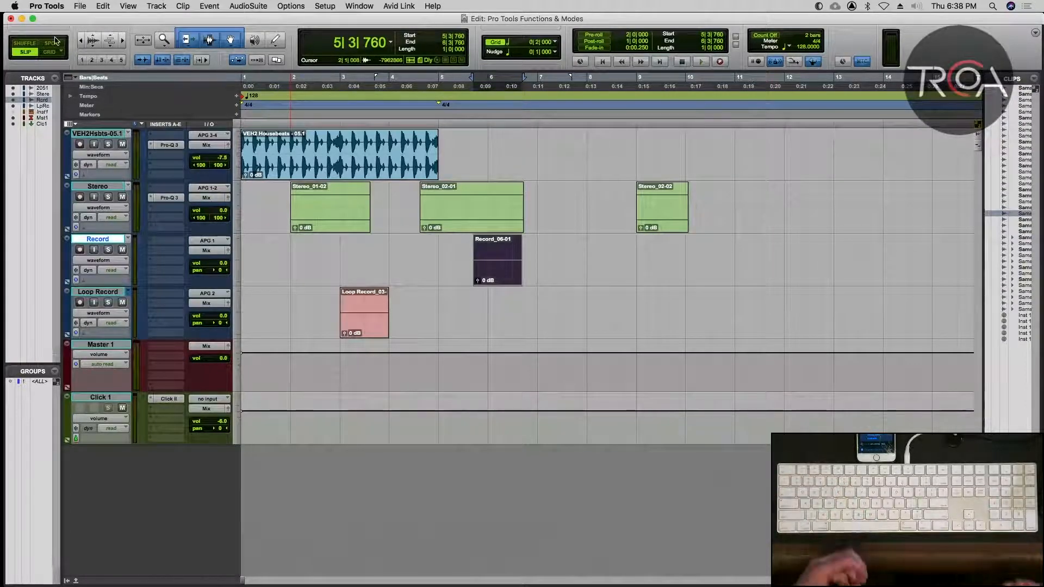
key(alt+3)
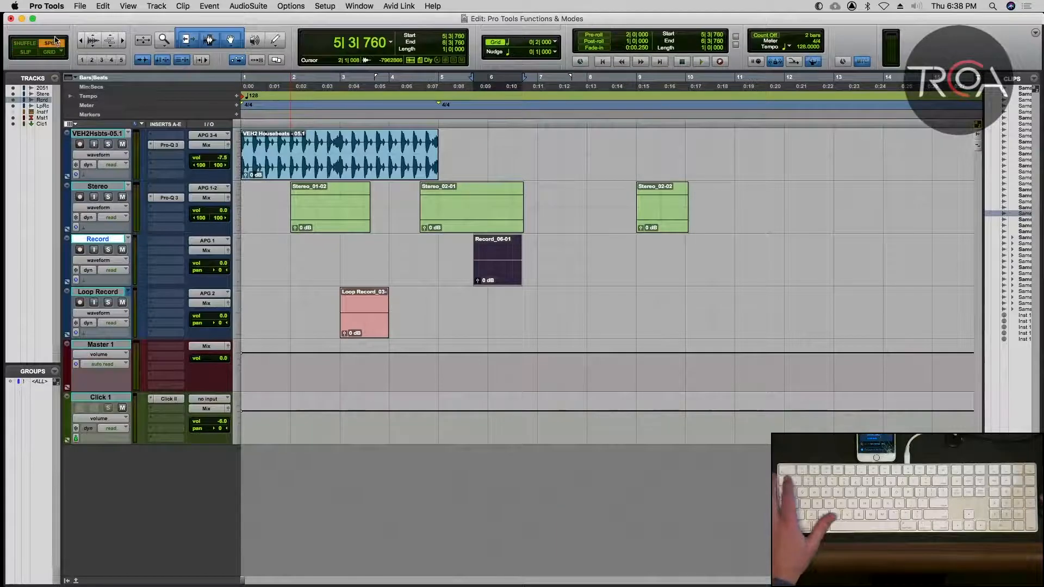
click(499, 278)
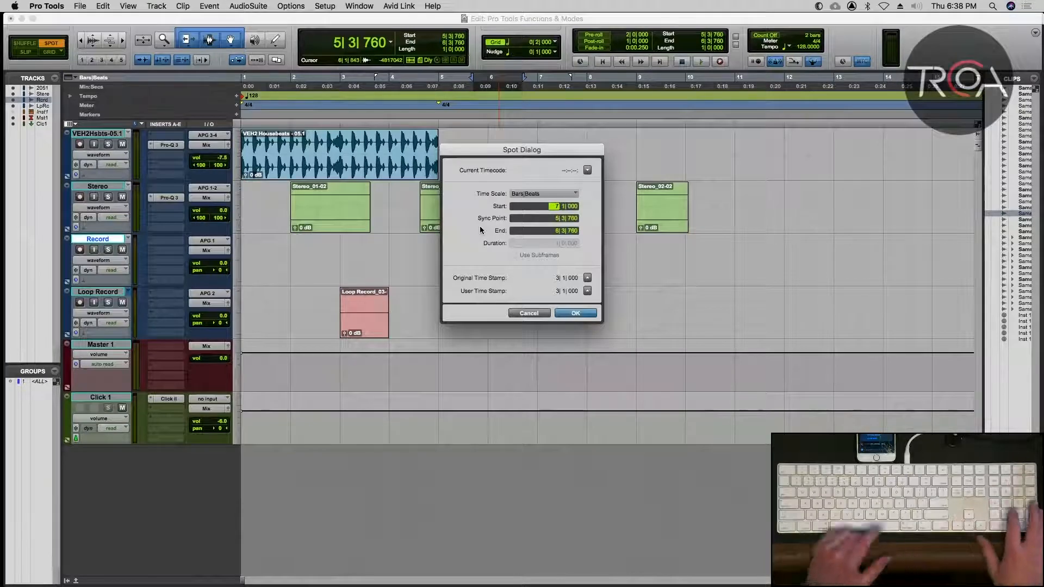
text(7)
key(Return)
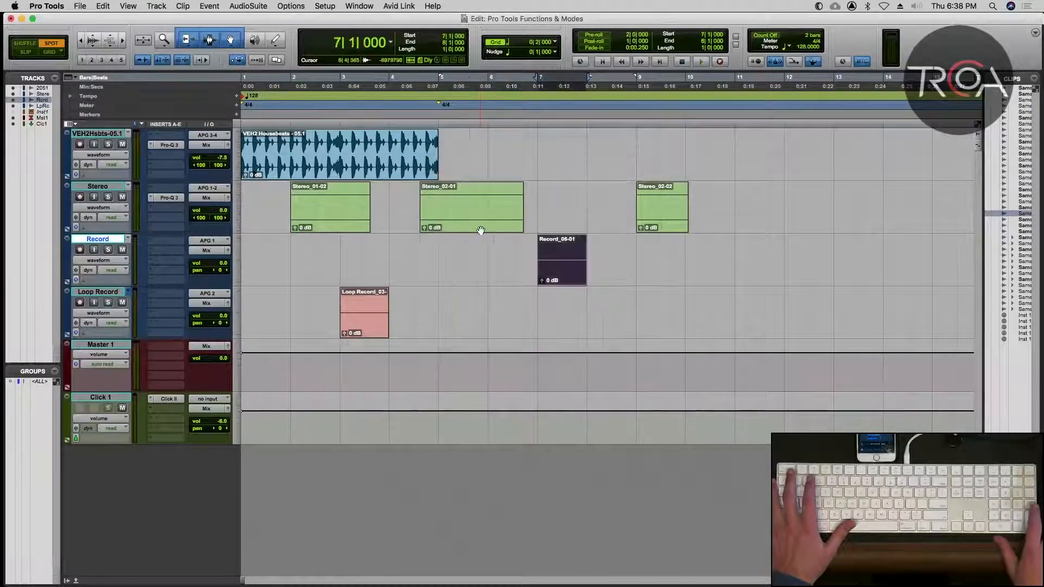
key(space)
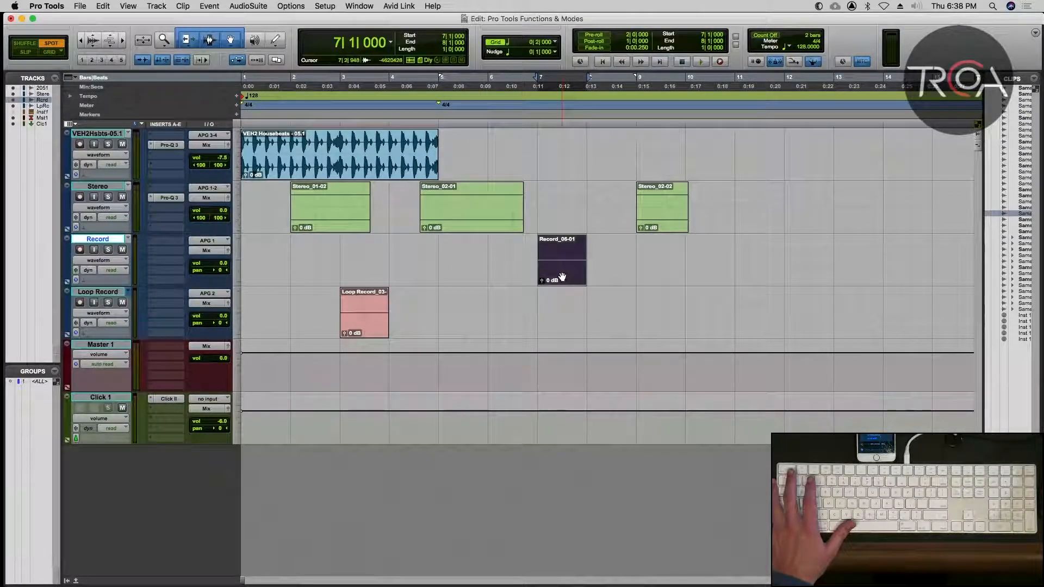
Open and dismiss the Spot dialog for the Record_06-01 clip, and move the clip in Slip mode to about 8|2|316.
click(559, 279)
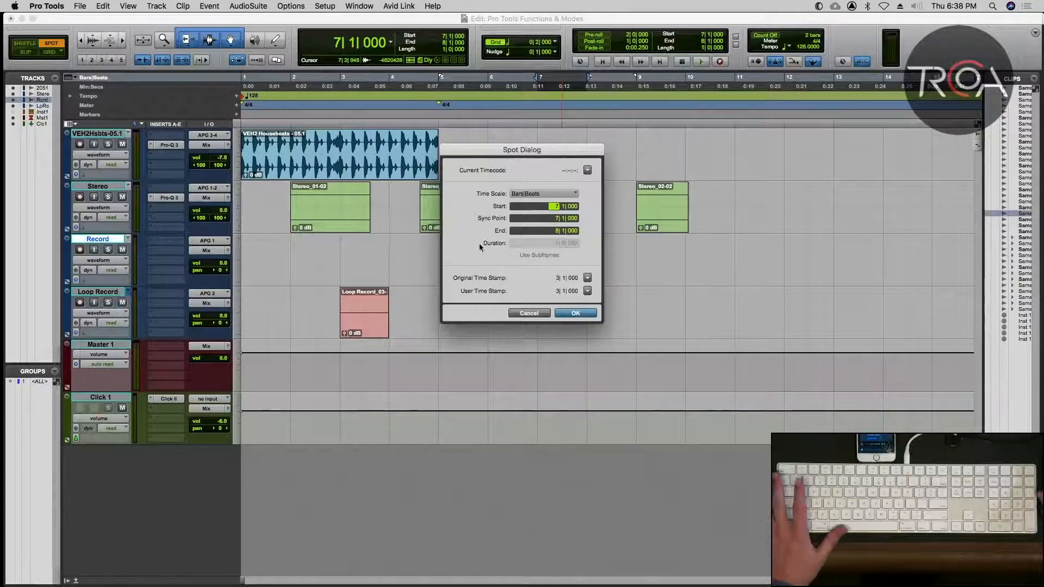
click(515, 314)
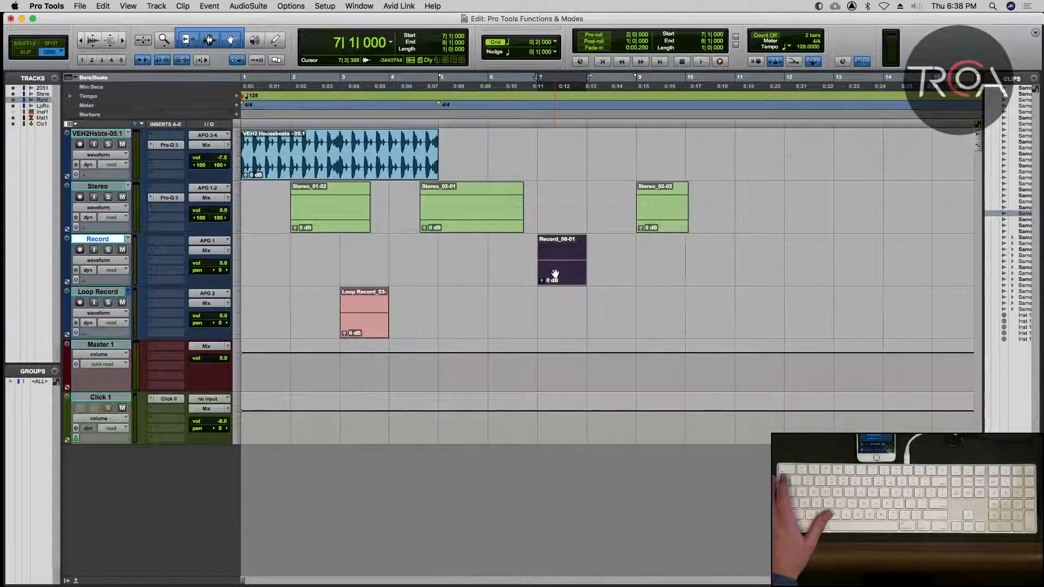
key(F2)
drag(556, 275, 619, 273)
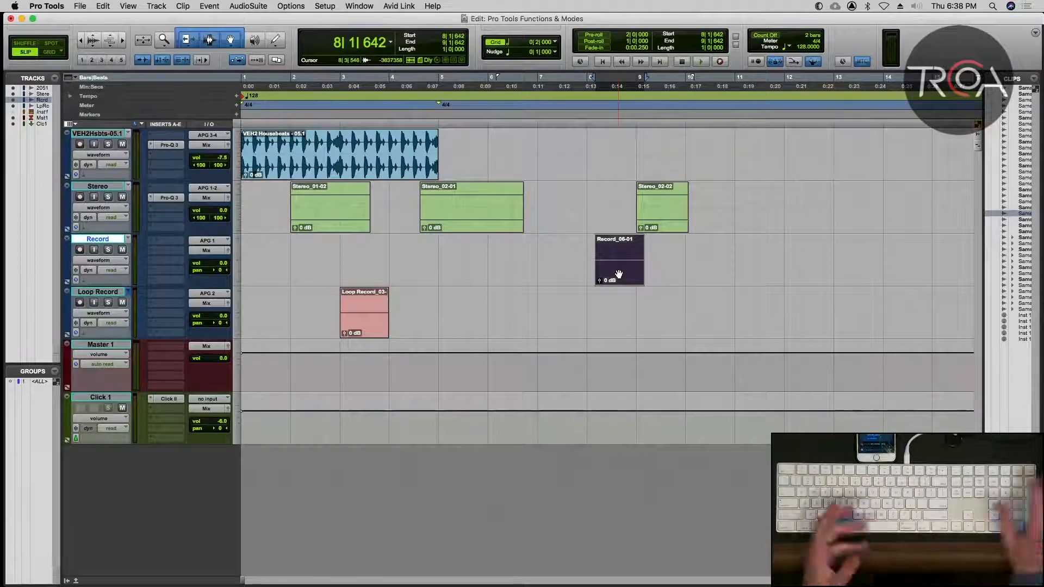
mouse_move(619, 274)
mouse_down()
mouse_move(655, 272)
mouse_move(600, 272)
mouse_move(654, 274)
mouse_move(627, 277)
mouse_up()
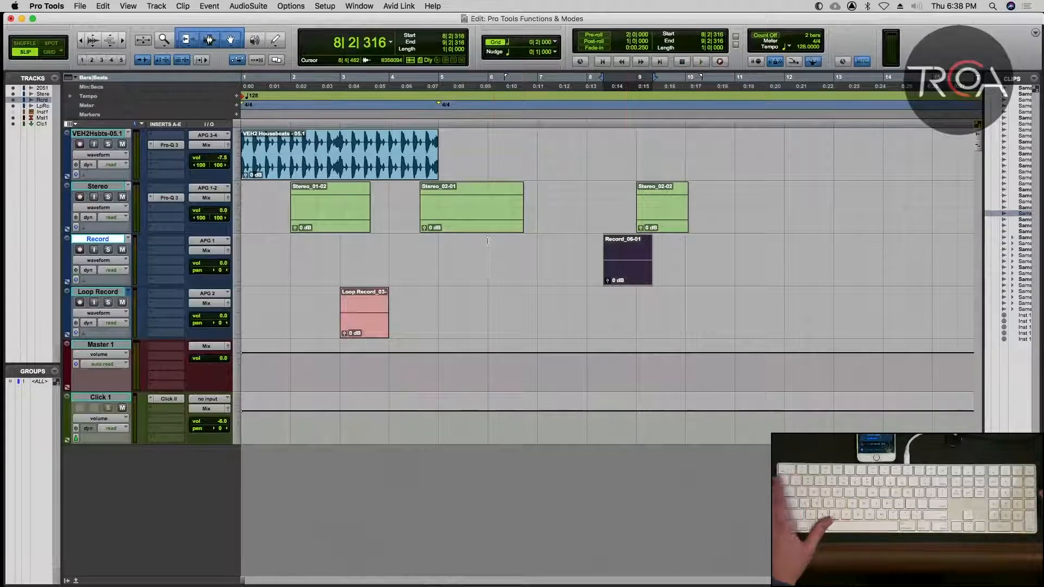
Switch to Spot mode and return the Record_06-01 clip to its original time stamp, 3|1|000.
key(alt+3)
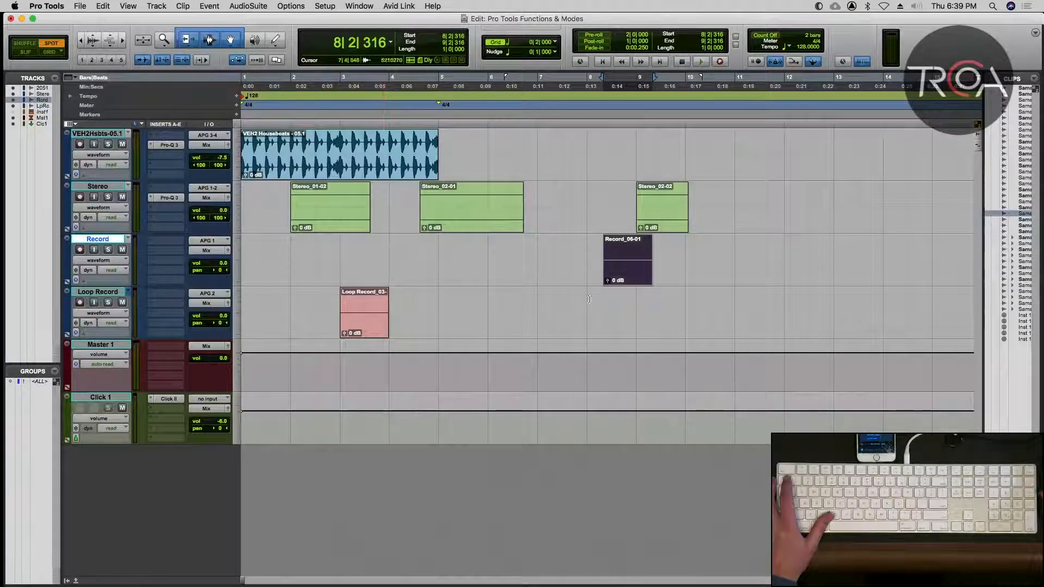
click(627, 268)
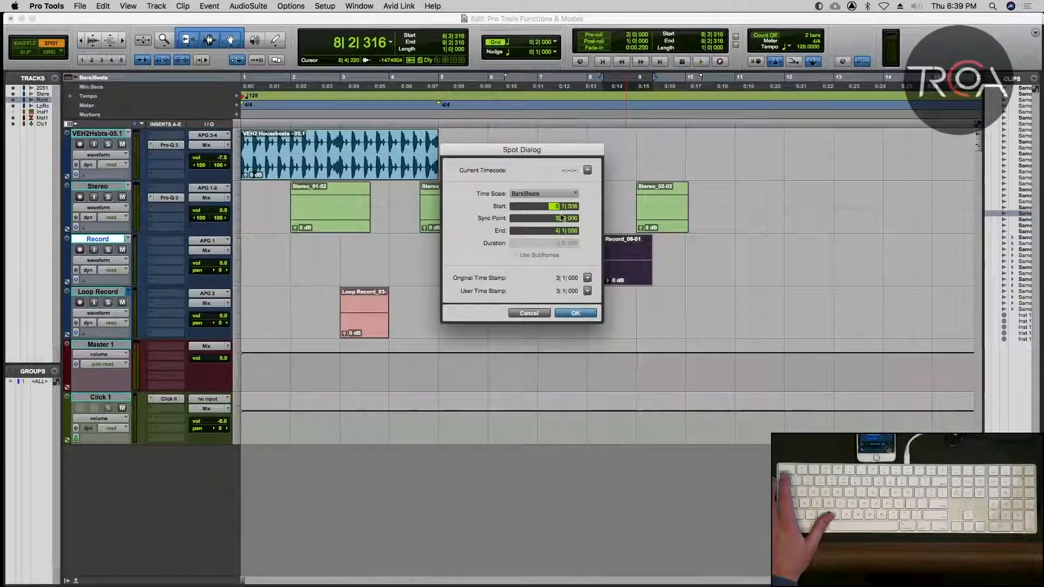
click(567, 314)
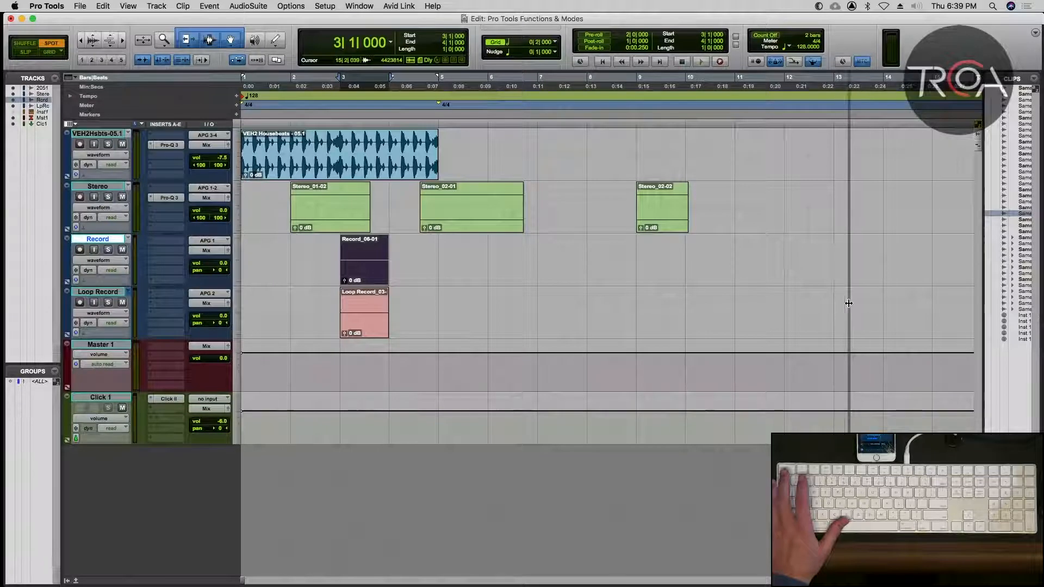
Spot the highlighted clip from the widened Clips list onto the Record track, and hide the list again.
drag(984, 303, 849, 303)
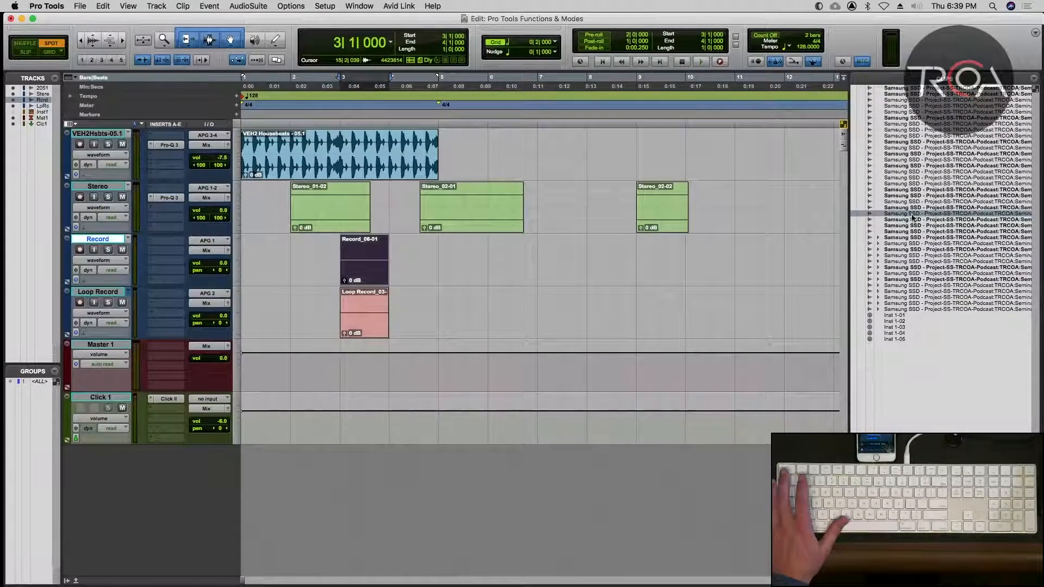
drag(913, 217, 603, 268)
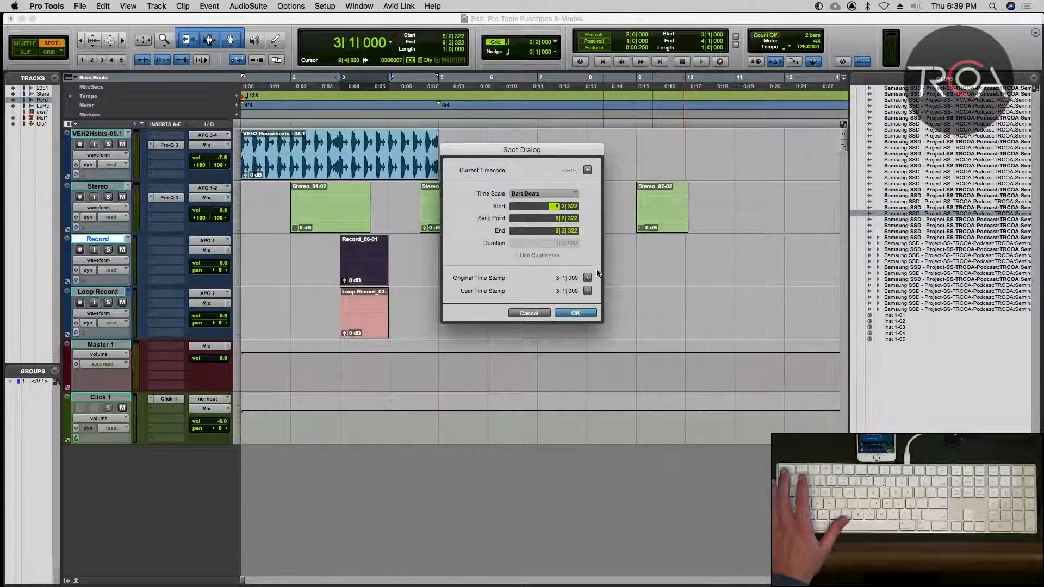
click(576, 313)
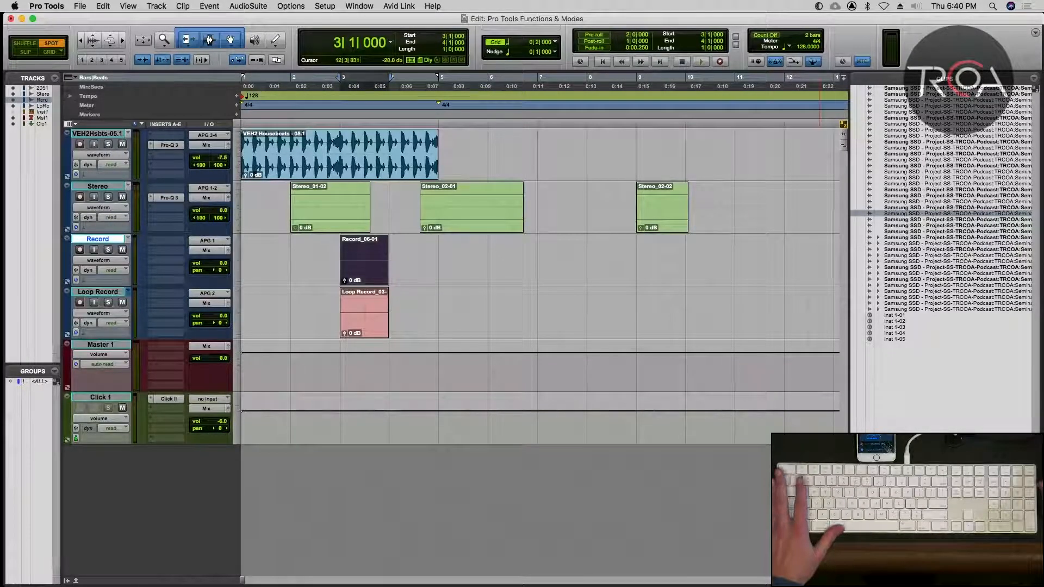
key(alt+super+l)
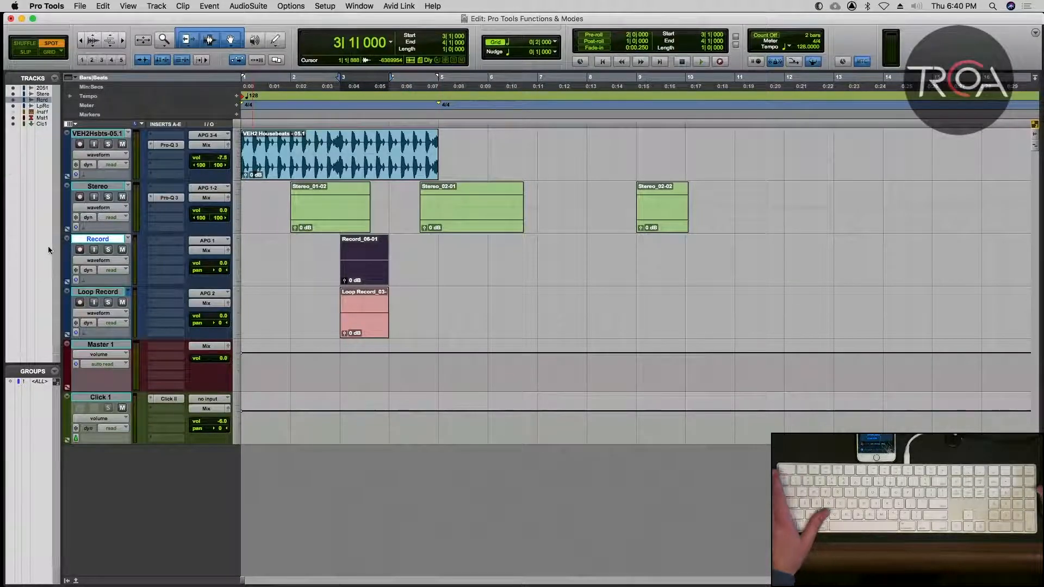
Cycle through the edit modes, finishing in Shuffle mode.
key(grave)
key(grave)
key(grave)
key(grave)
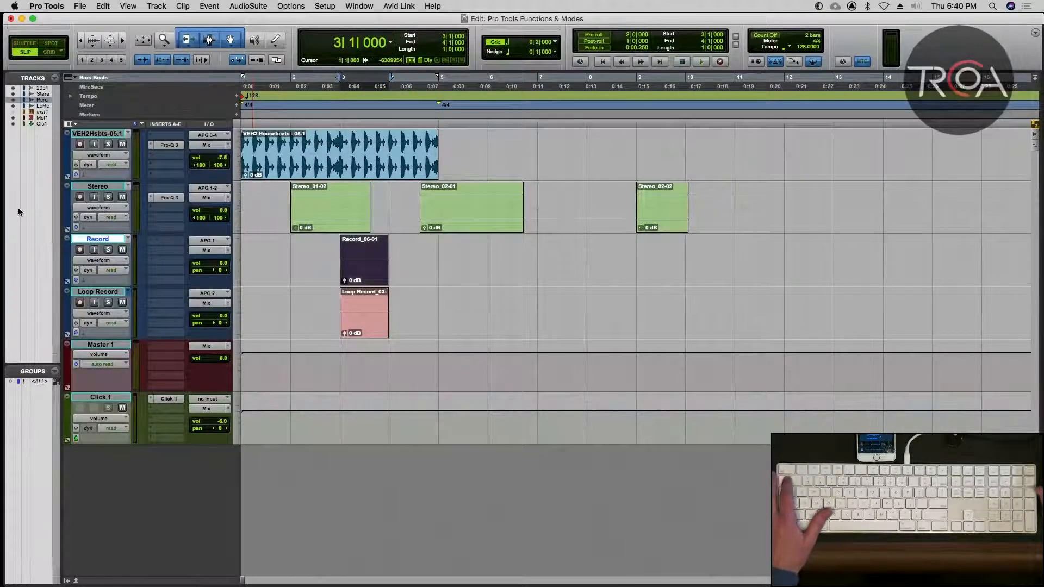
key(grave)
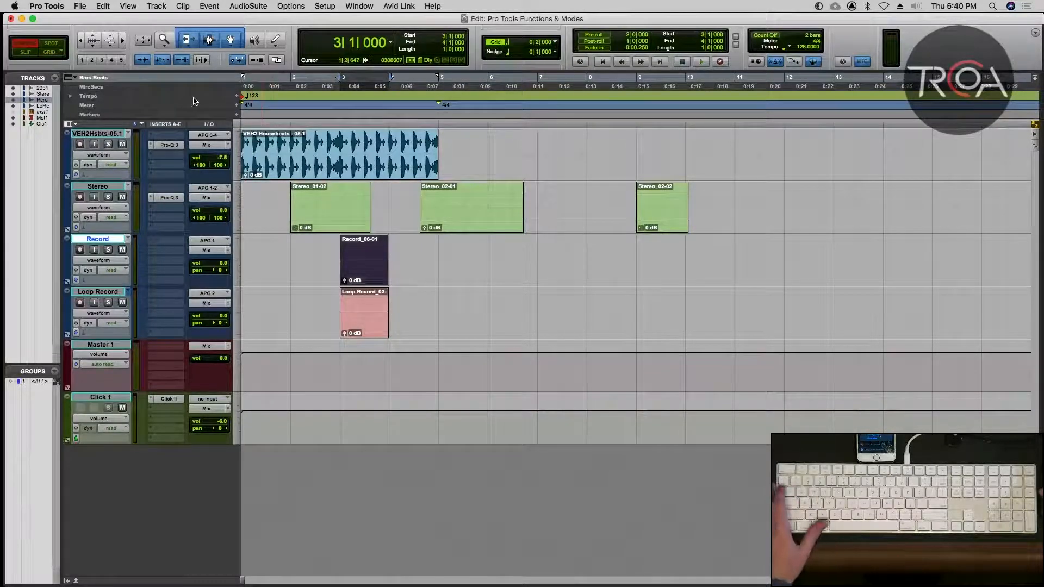
In Slip mode, copy the VEH2 Housebeats clip to about 10|2|084 and trim the copy's end back to just before bar 12.
key(alt+2)
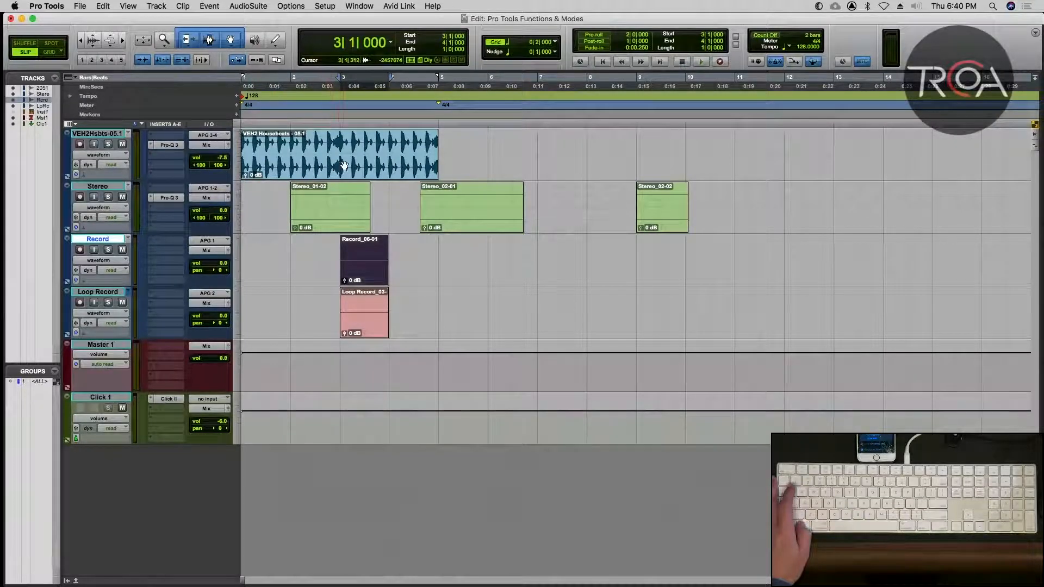
drag(331, 166, 800, 151)
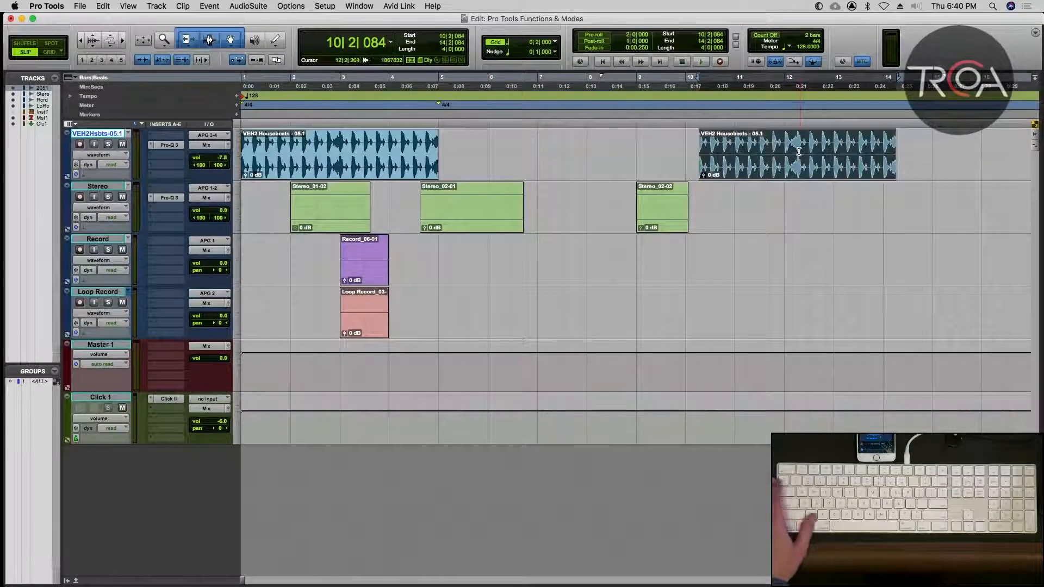
drag(892, 150, 783, 154)
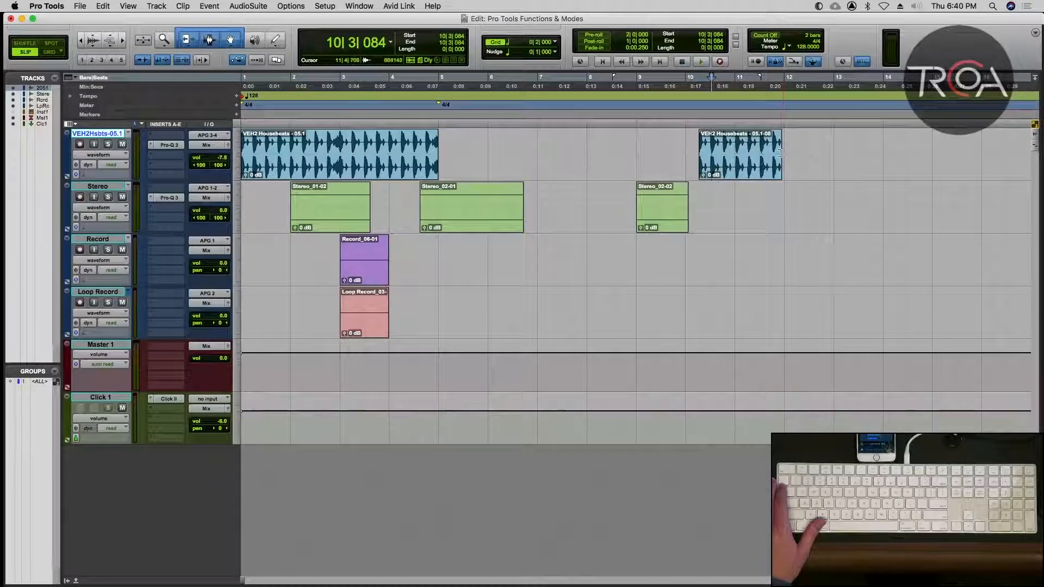
Copy the shortened Housebeats clip to 13|1|000 in Grid mode, and use Shuffle mode to butt it against the preceding clip at 12|1|000.
key(F4)
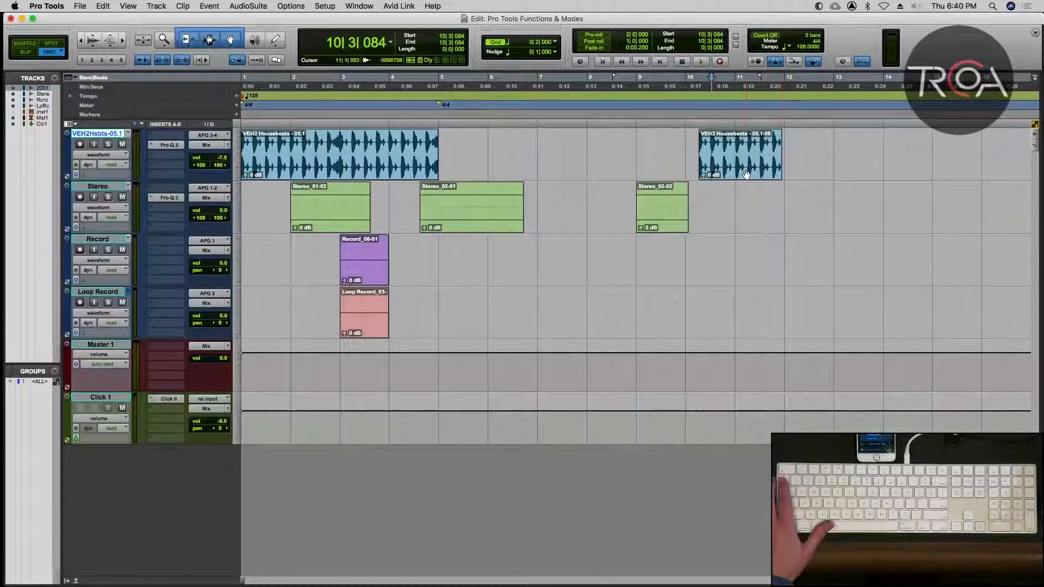
drag(746, 174, 876, 172)
key(F1)
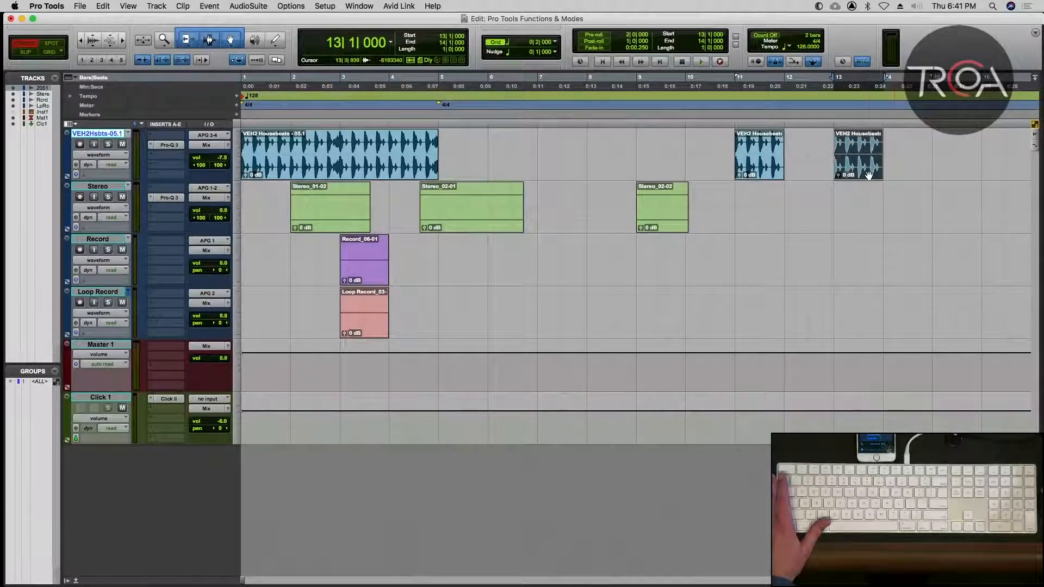
drag(868, 172, 826, 171)
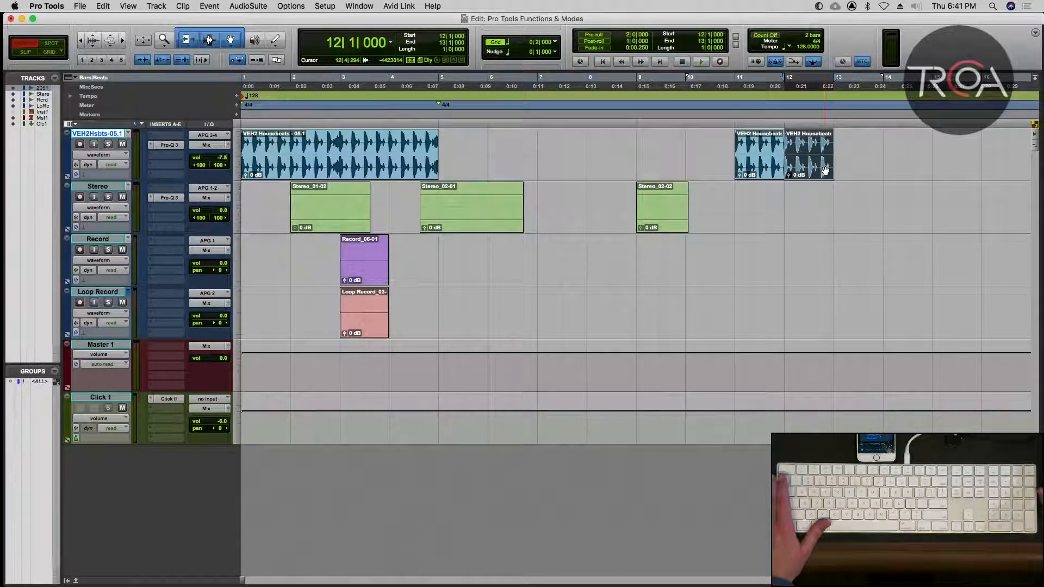
Shuffle the clip at bar 11 against the end of the first Housebeats clip at 5|1|000, and undo the move.
click(753, 165)
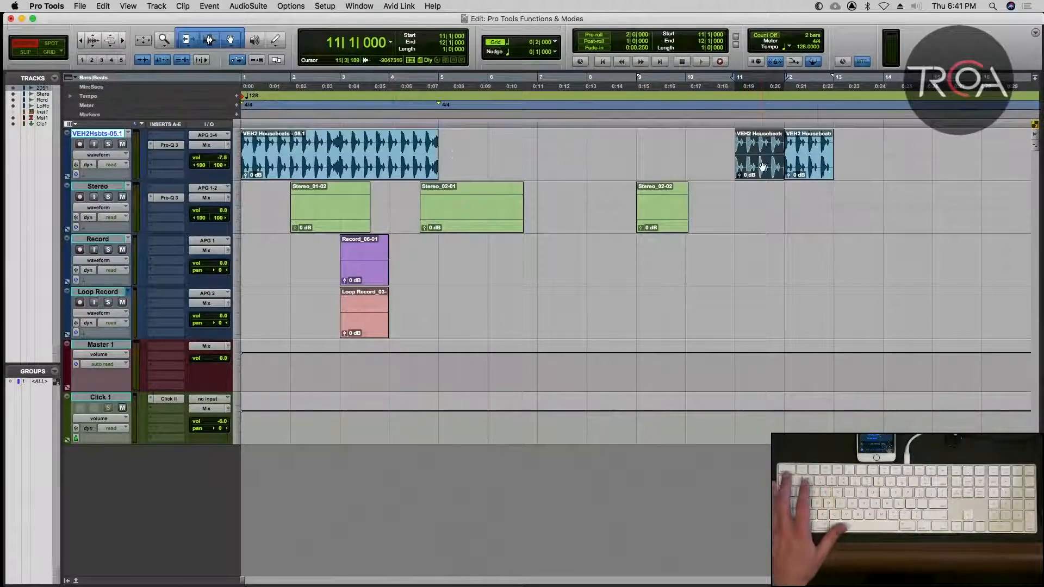
drag(739, 168, 724, 168)
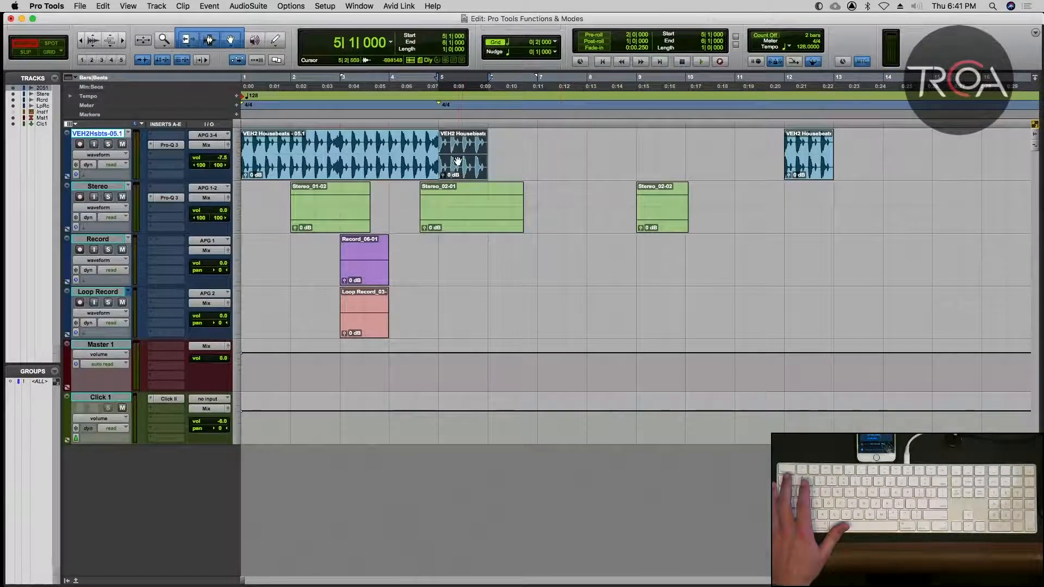
ctrl+super+click(783, 154)
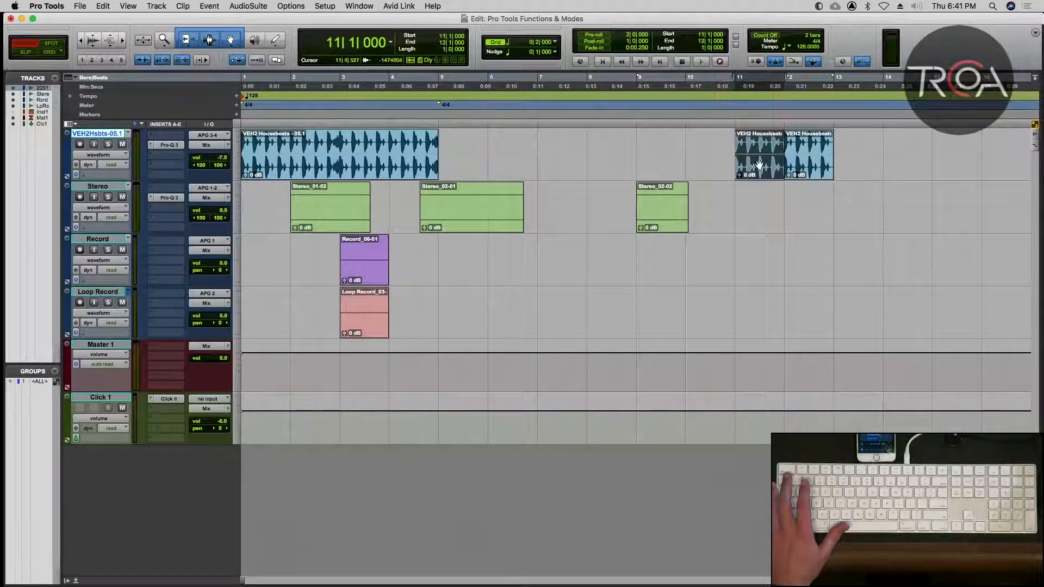
click(699, 142)
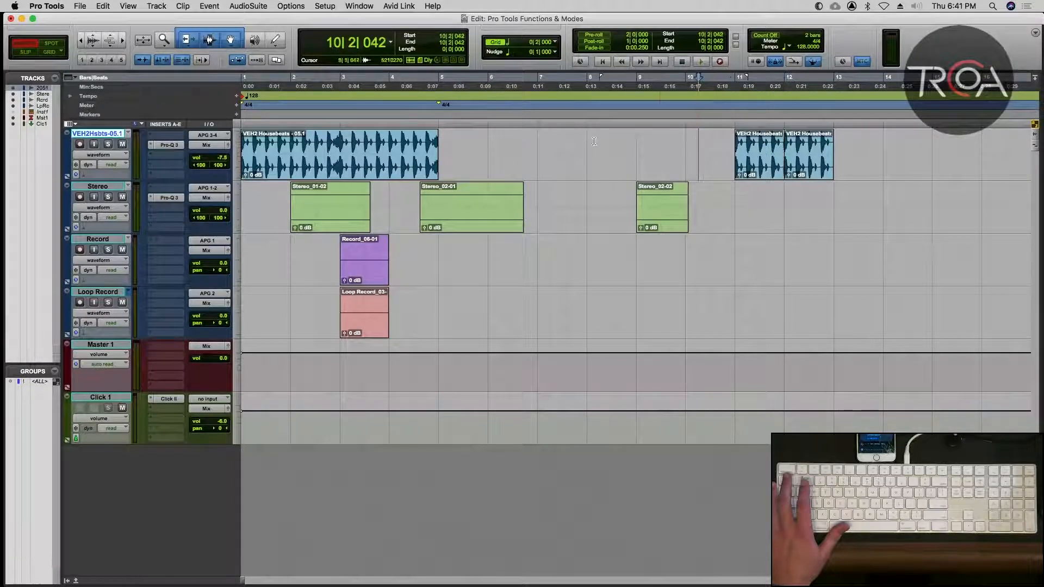
Delete the Housebeats clip at bar 12, extend the bar 11 clip's end to 13|1|000, and switch to Grid mode.
click(819, 166)
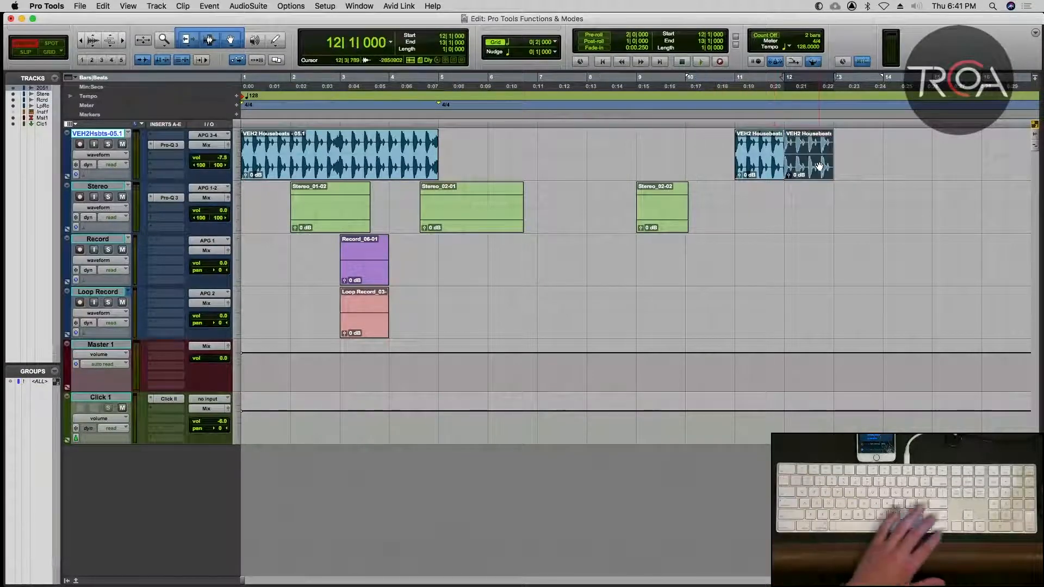
key(BackSpace)
key(F2)
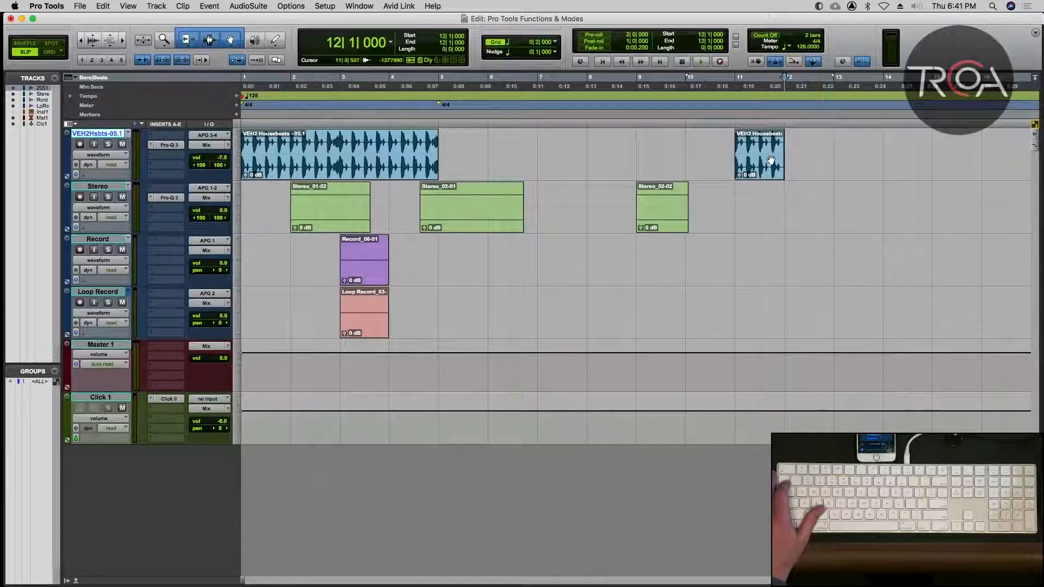
drag(779, 154, 833, 159)
key(F4)
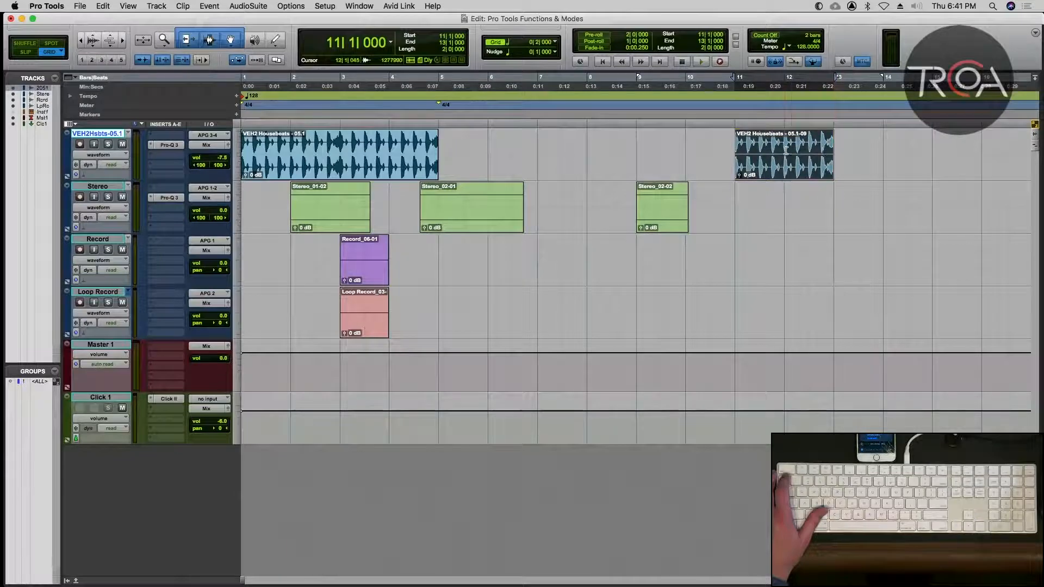
In Slip mode, delete the range from about 11|4|751 to 12|1|774 within the bar 11 clip, and undo the deletion.
click(787, 149)
key(t)
key(t)
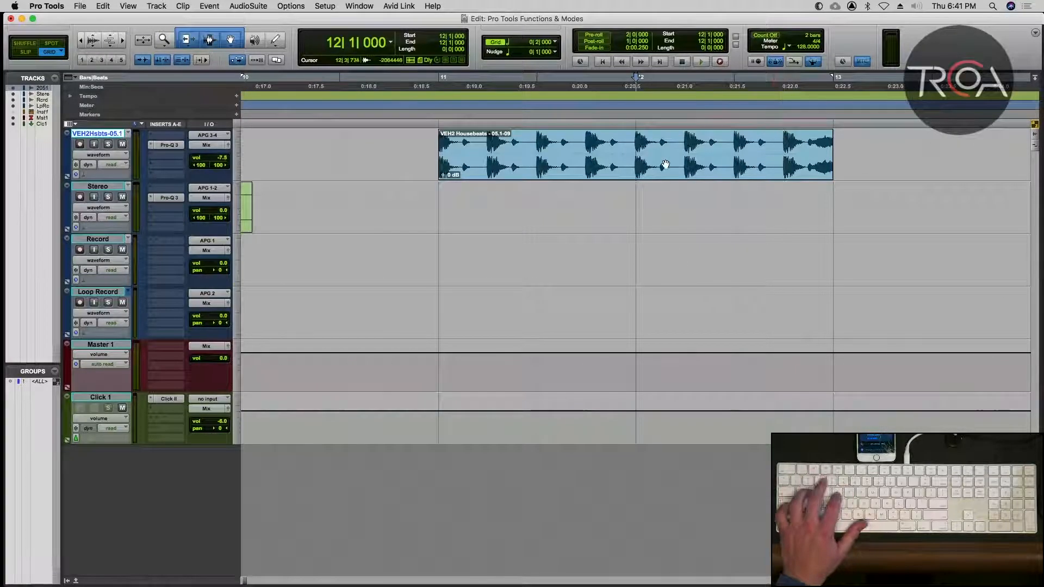
key(F1)
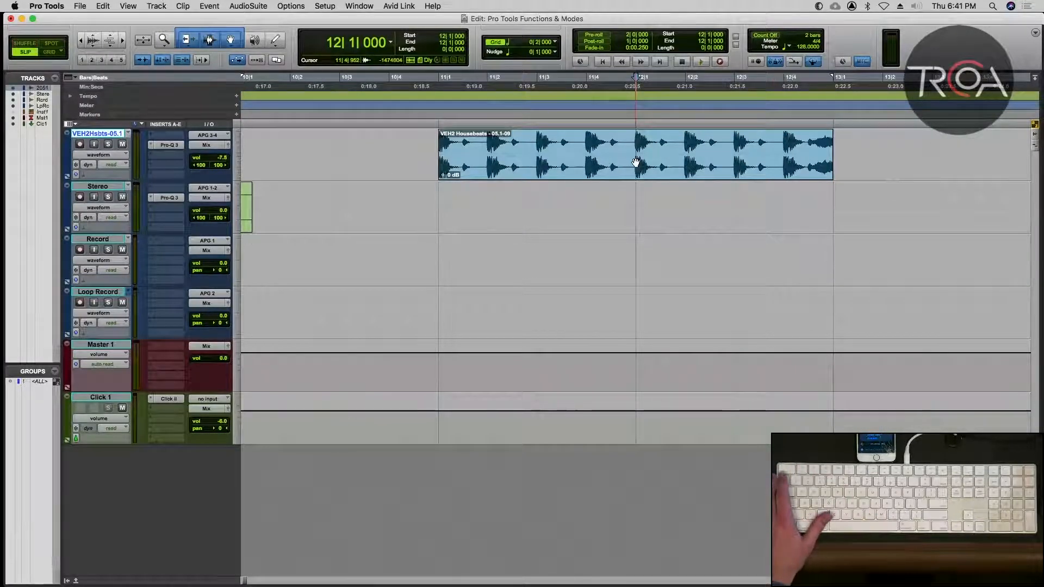
key(F1)
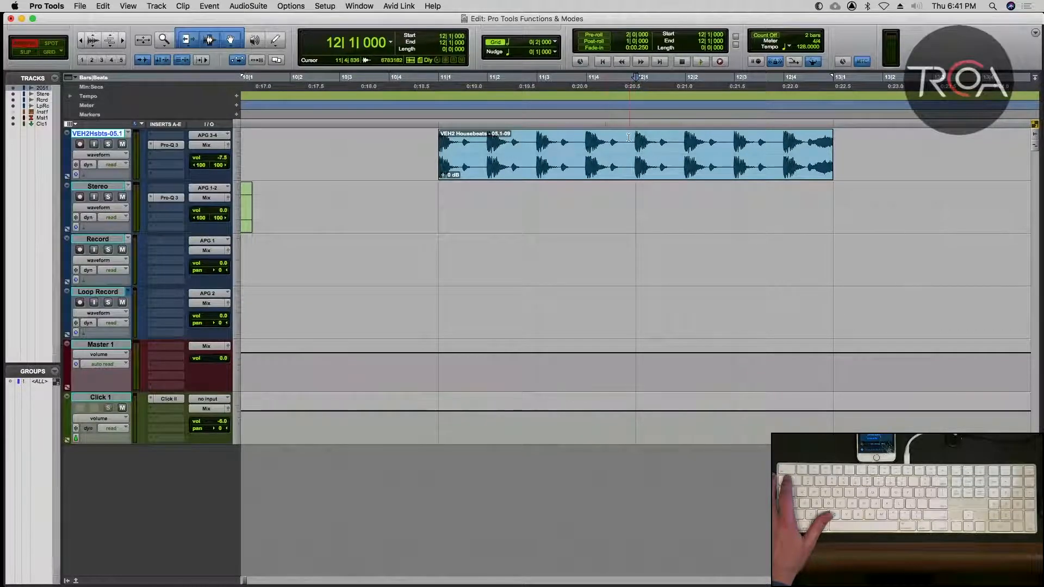
drag(626, 143, 675, 143)
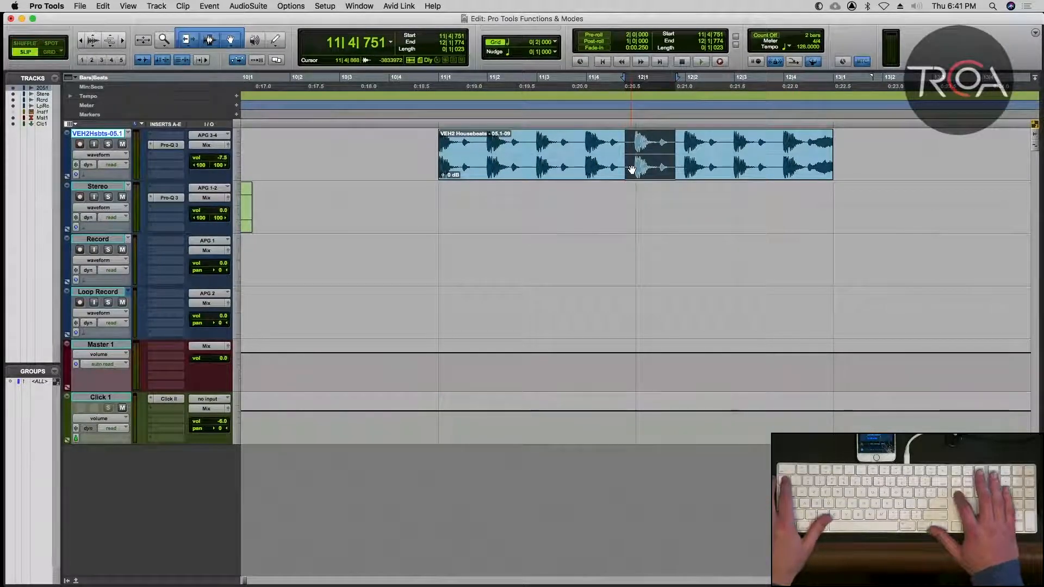
key(Delete)
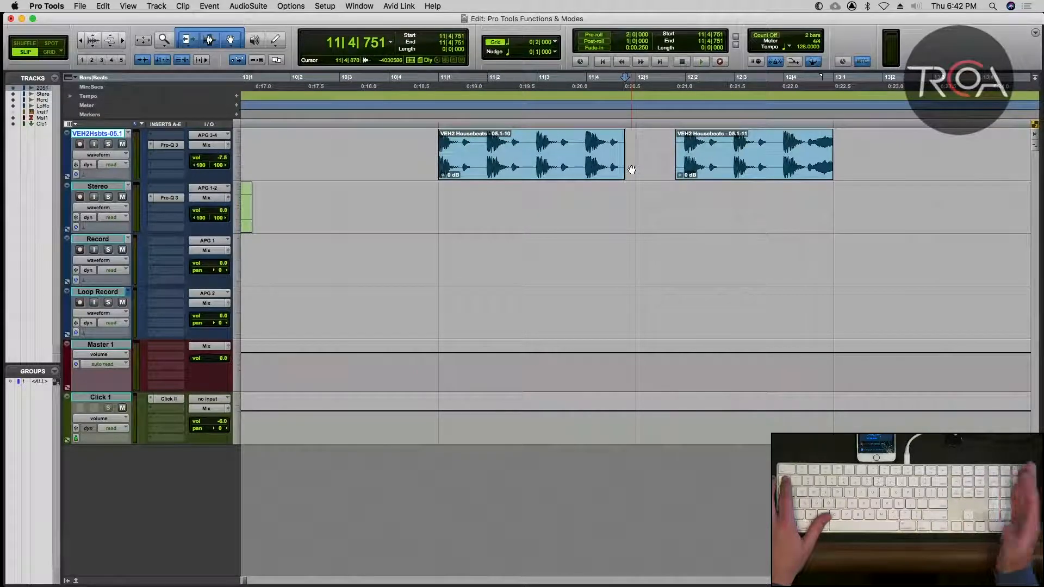
key(super+z)
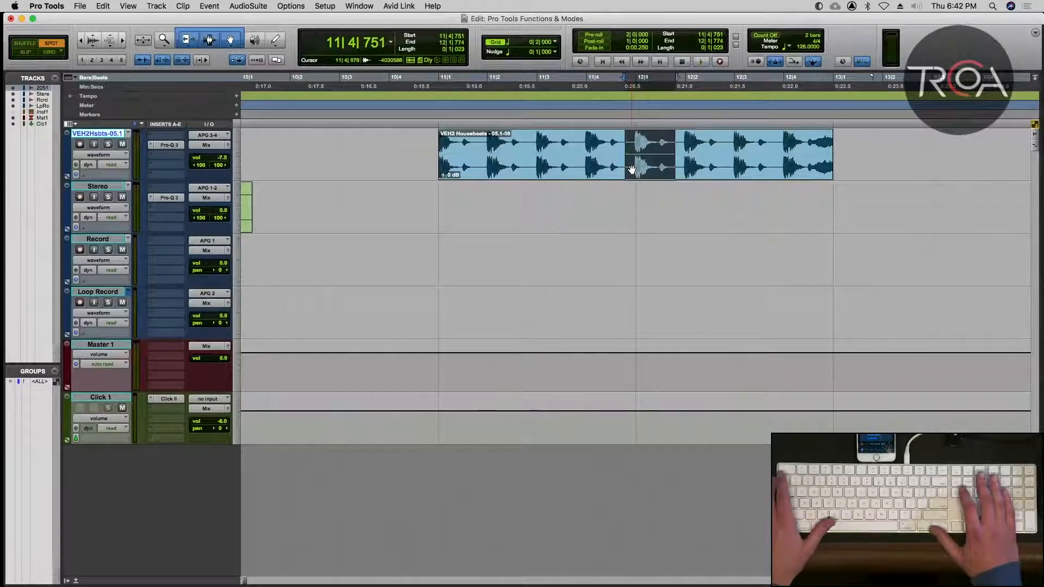
In Shuffle mode, delete the same selected range from the bar 11 clip so the remainder closes up, and undo the deletion.
key(F1)
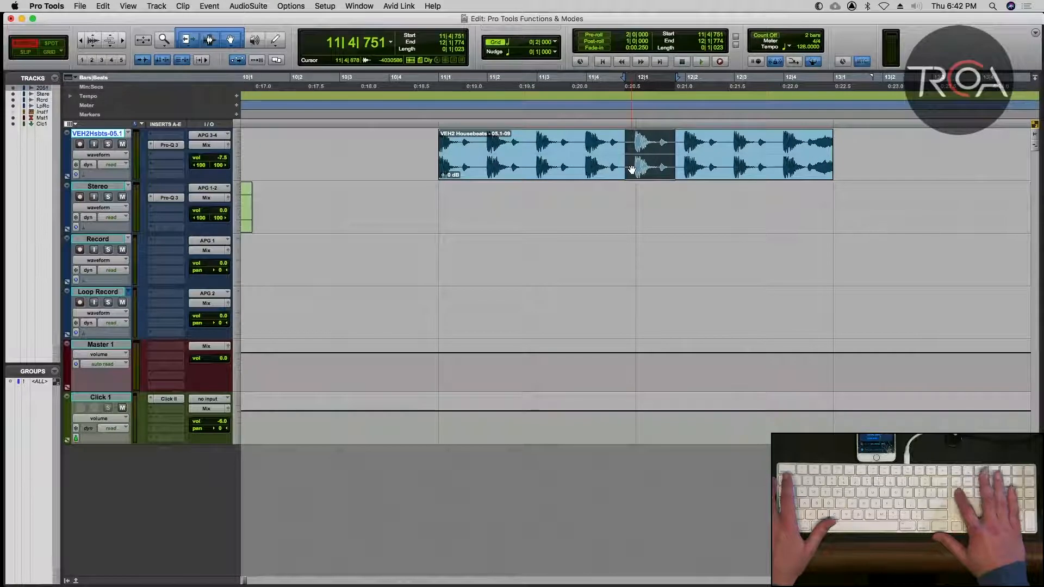
key(Delete)
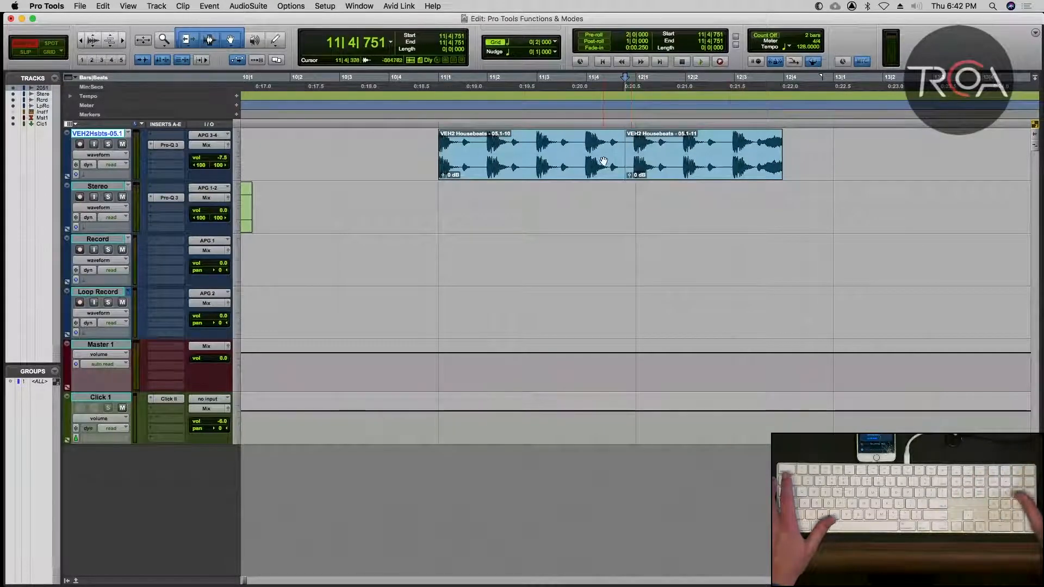
key(r)
key(r)
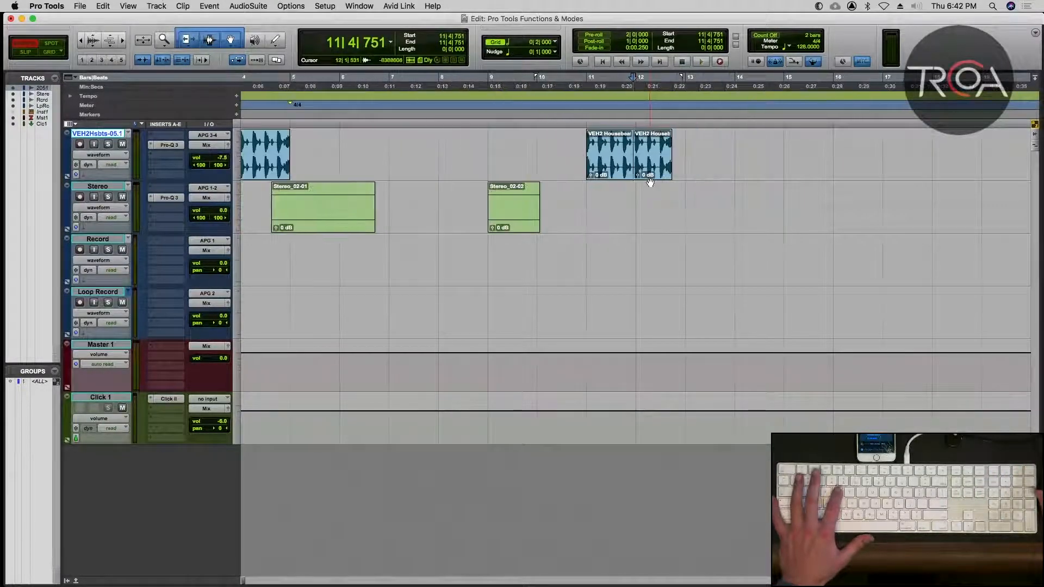
key(super+z)
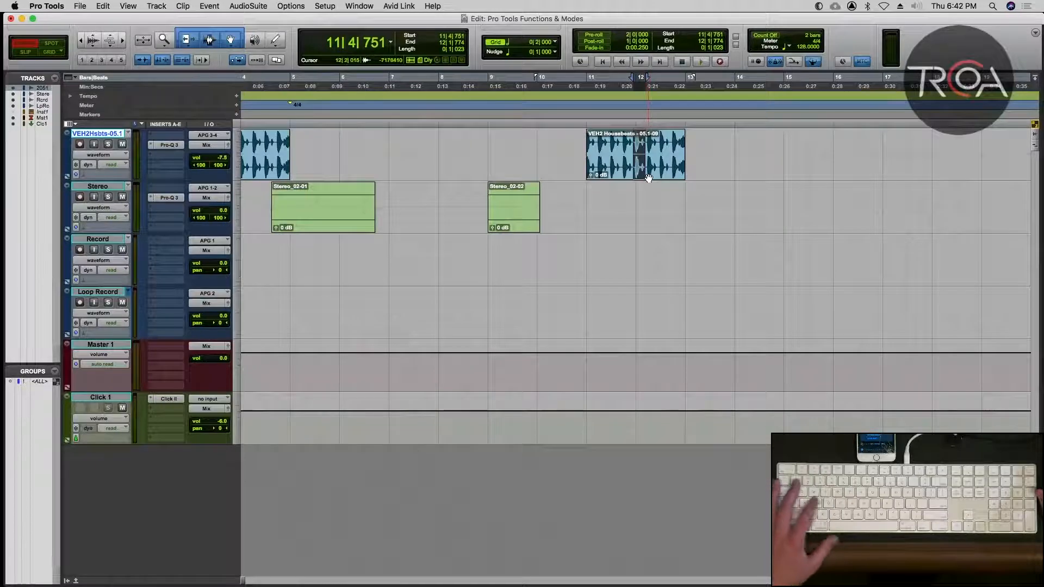
Copy the two-bar Housebeats clip from bar 11 to 14|1|000 in Grid mode.
click(610, 187)
mouse_move(646, 170)
mouse_down()
mouse_move(804, 158)
mouse_move(762, 168)
mouse_up()
key(F4)
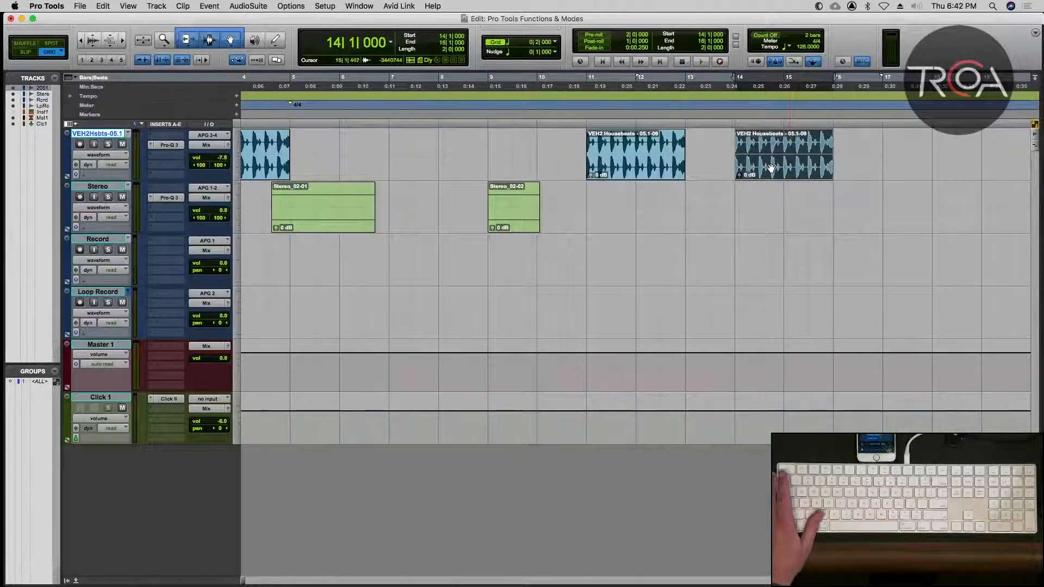
In Shuffle mode, delete the range from about 11|4|709 to 12|1|721 ahead of the copied clip, and undo the deletion.
key(F3)
key(F1)
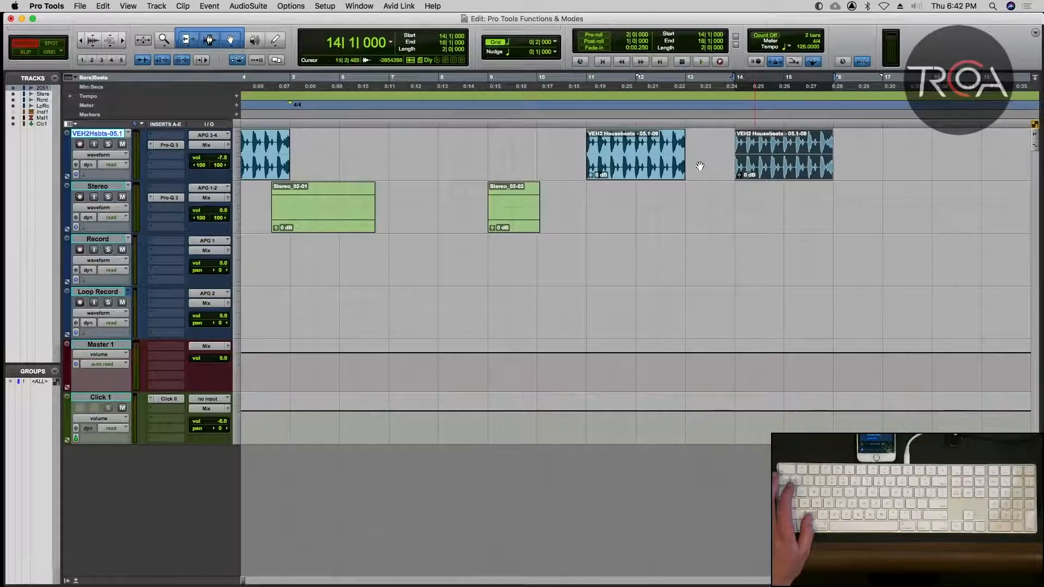
drag(632, 155, 644, 156)
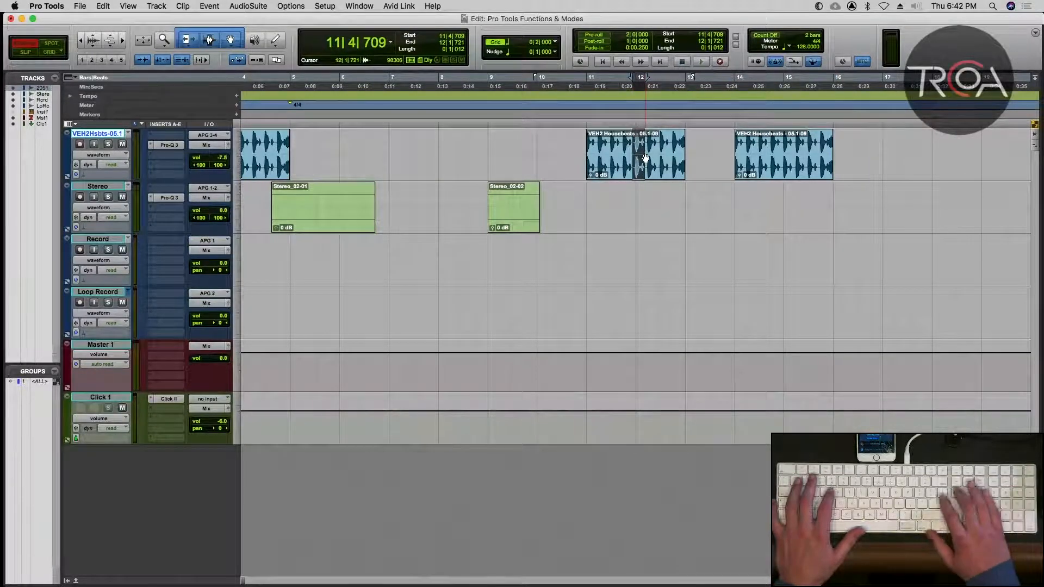
key(Delete)
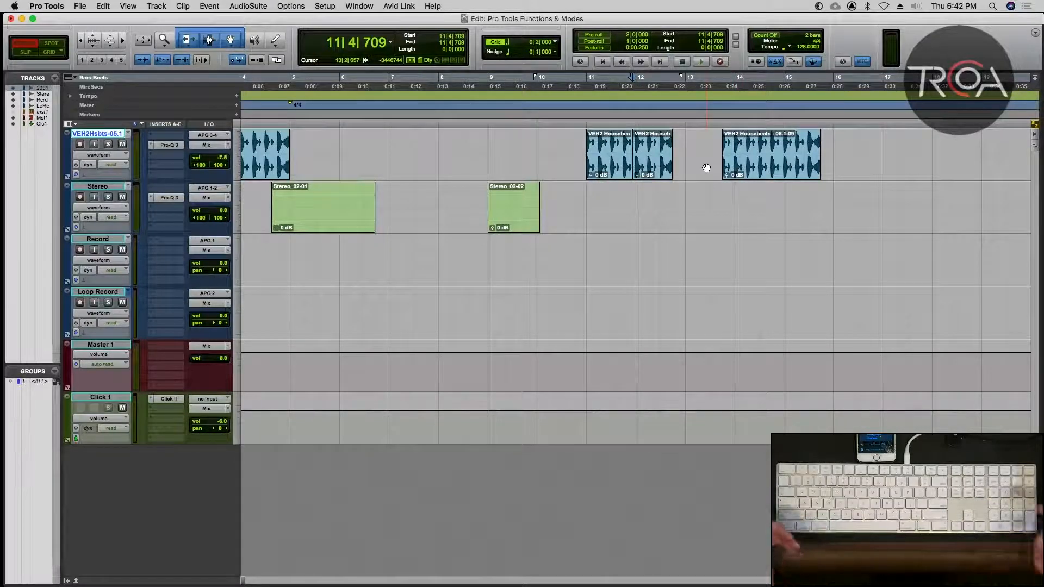
key(super+z)
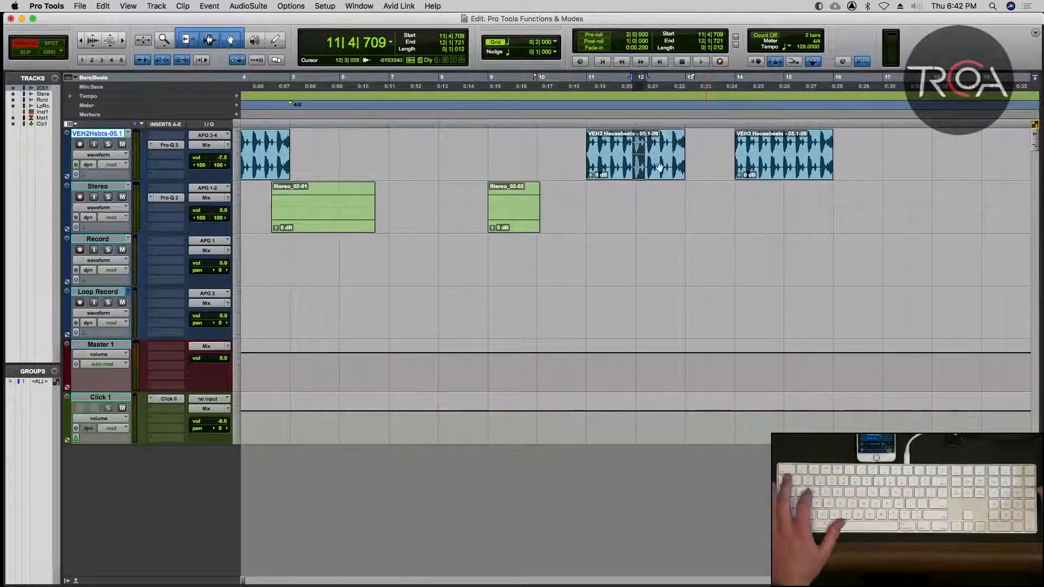
Shuffle the copied clip against the end of the preceding clip at 13|1|000, and switch to Slip mode.
click(656, 143)
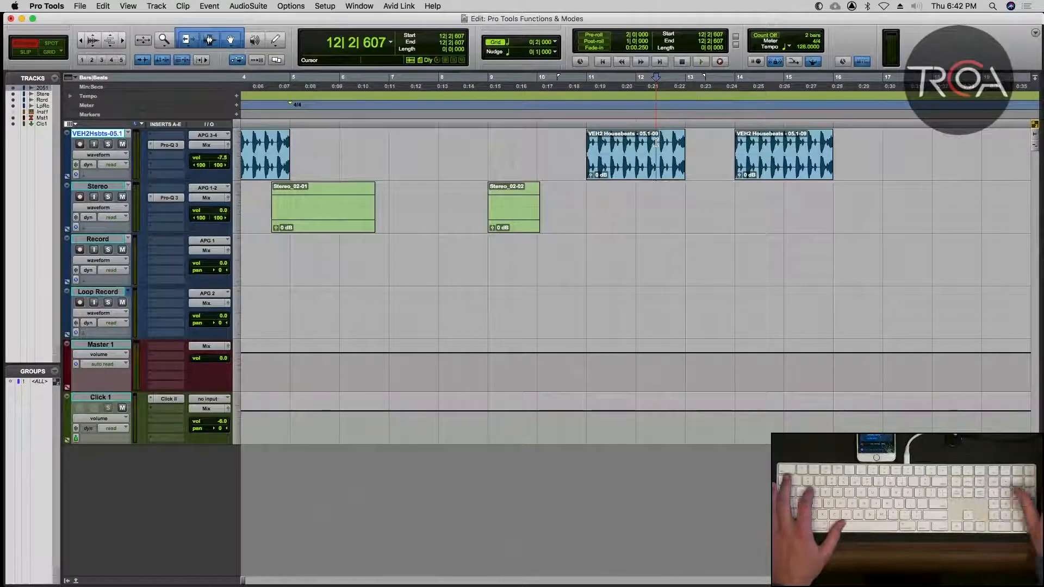
drag(792, 165, 715, 162)
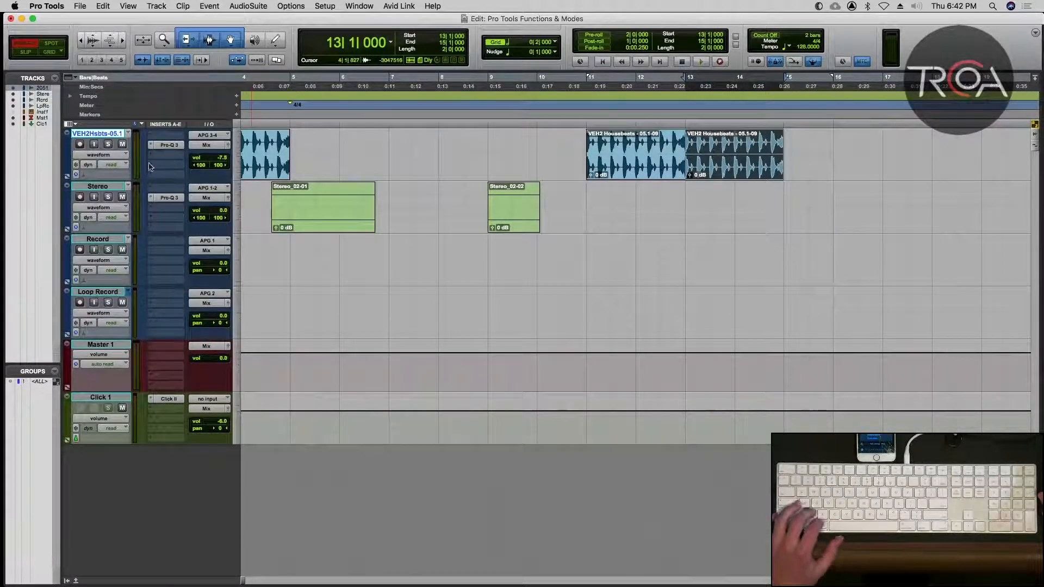
key(F2)
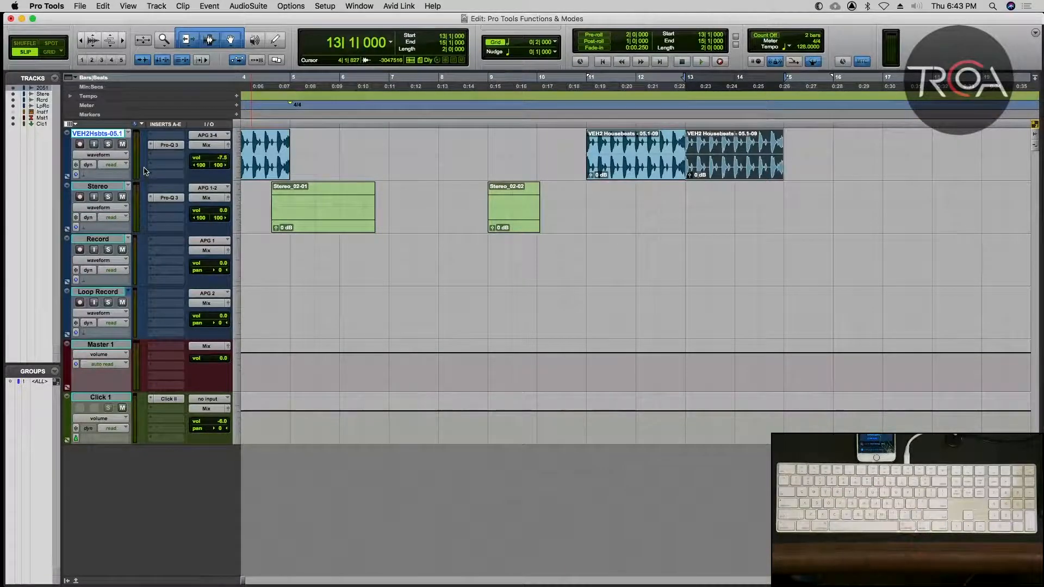
Cycle through the edit modes, finishing in Slip mode.
key(grave)
key(grave)
key(grave)
key(grave)
key(grave)
key(grave)
key(grave)
key(grave)
key(grave)
key(grave)
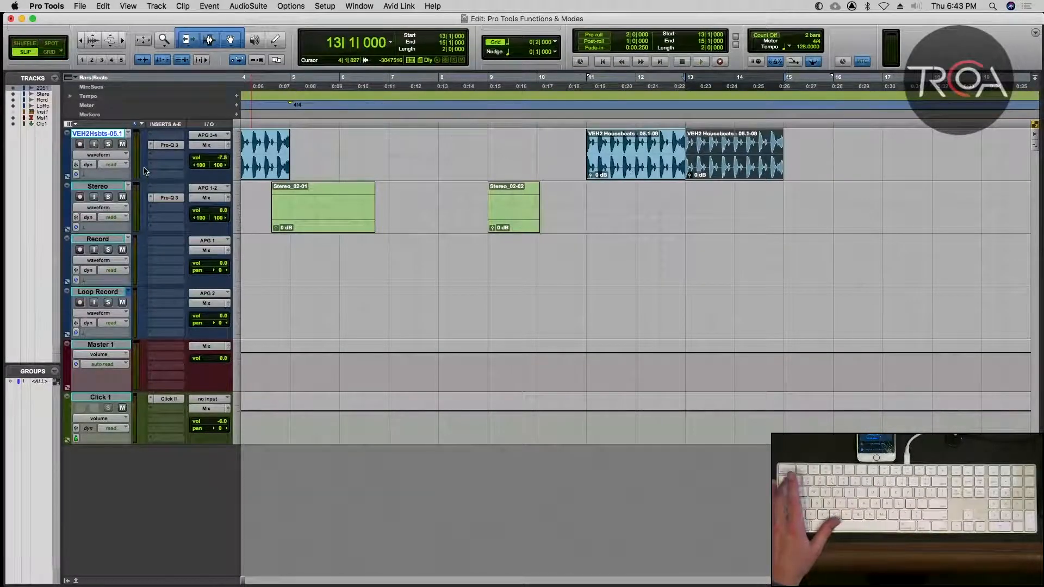
key(grave)
key(grave)
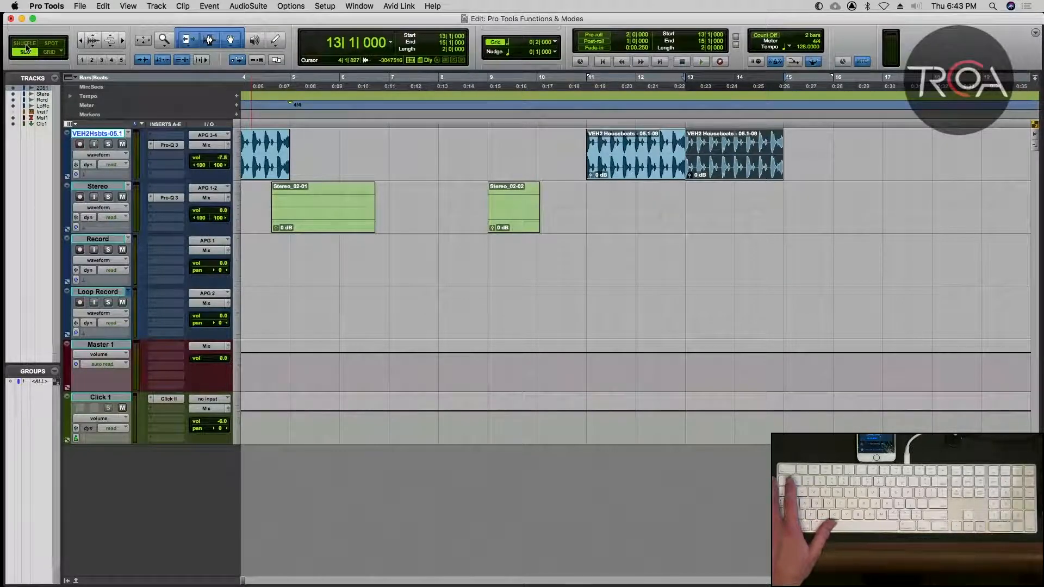
In Shuffle mode, trim the end of the bar 11 Housebeats clip back to about 12|2|702.
key(F1)
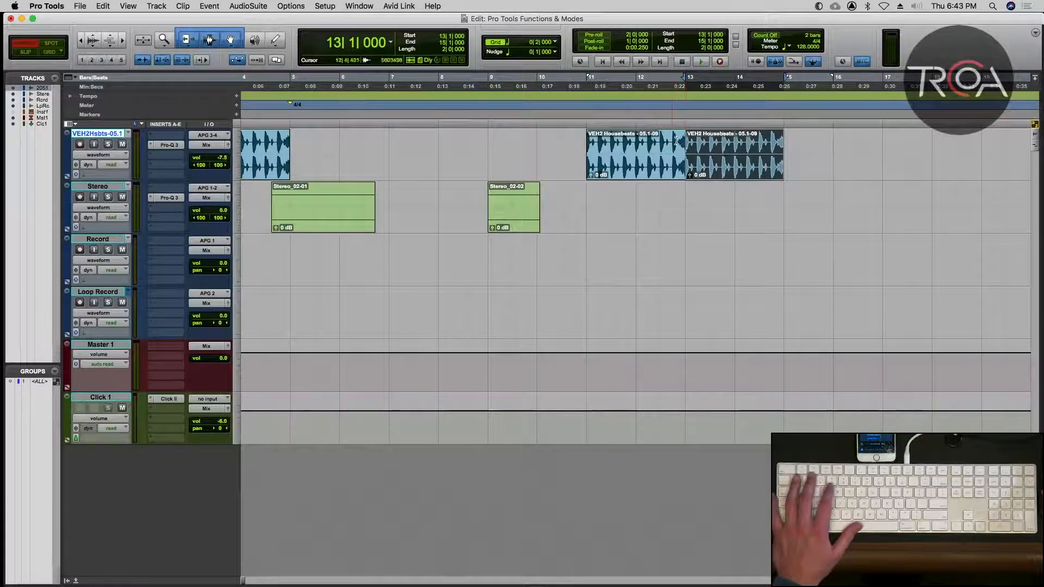
click(672, 142)
key(super+bracketright)
key(super+bracketright)
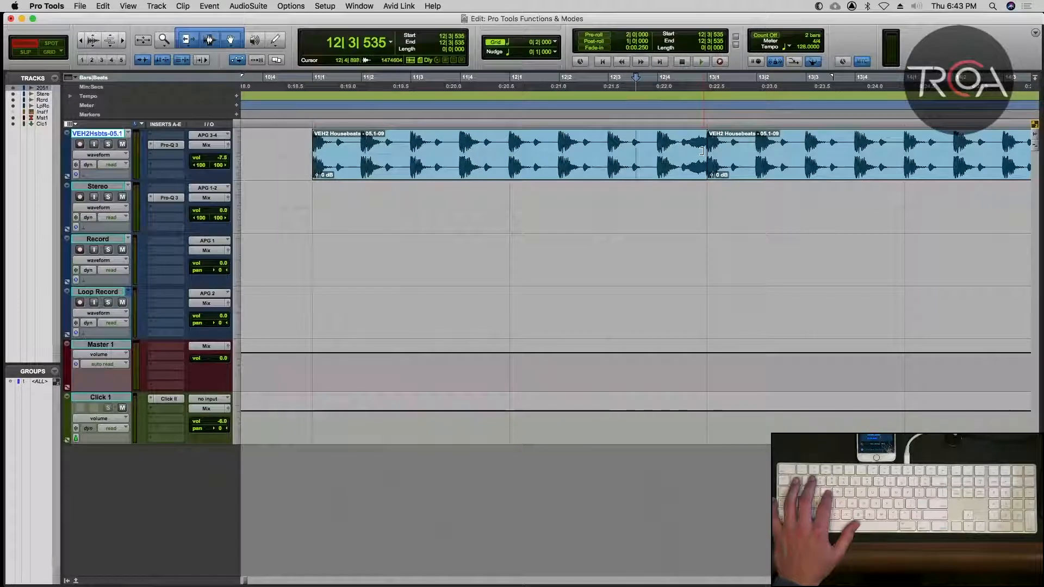
drag(701, 151, 597, 153)
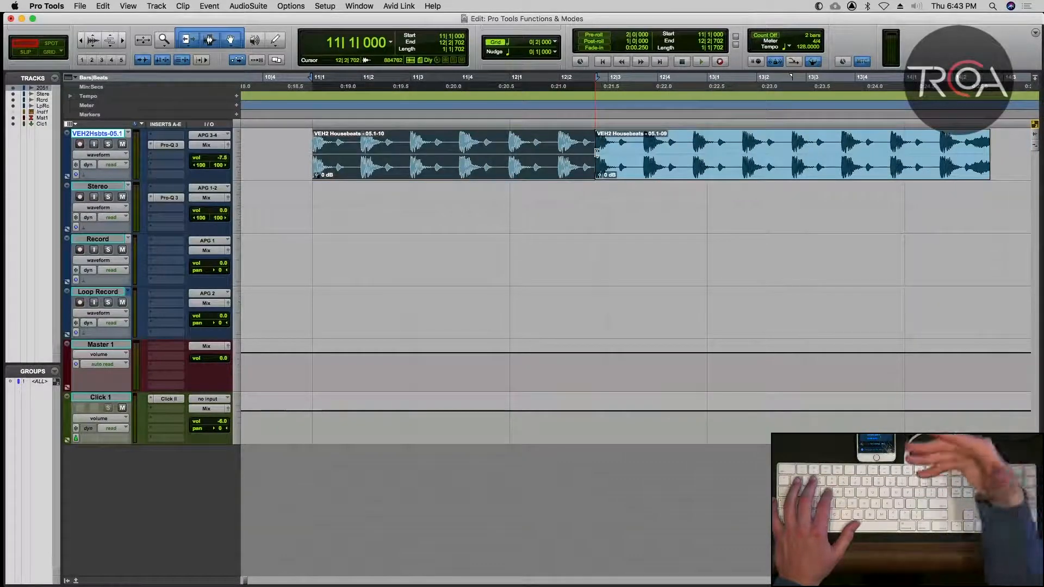
Trim the start of the second clip to leave it about 1|2|144 long, and undo both clip trims.
drag(597, 152, 687, 160)
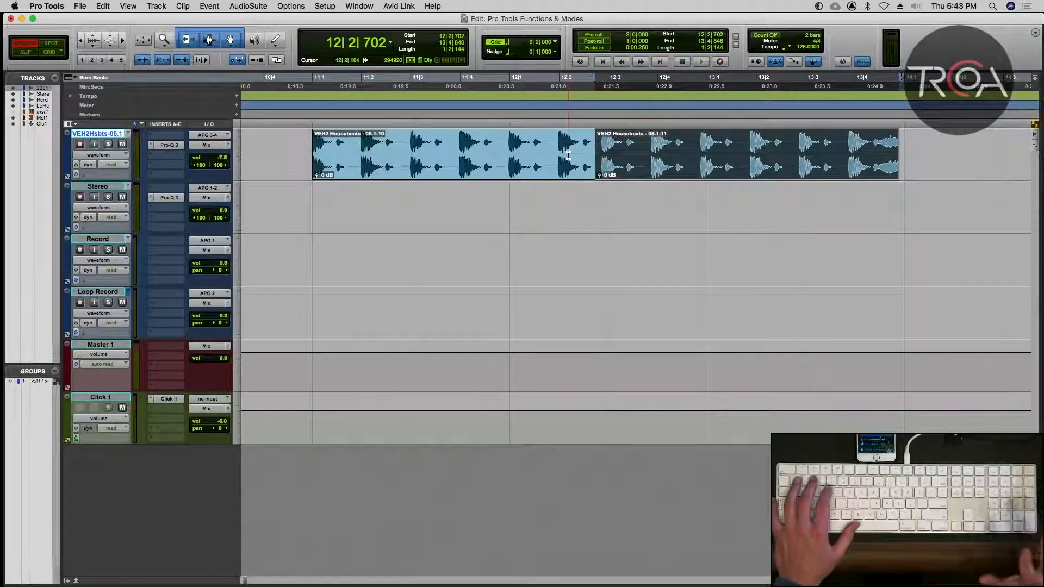
key(super+z)
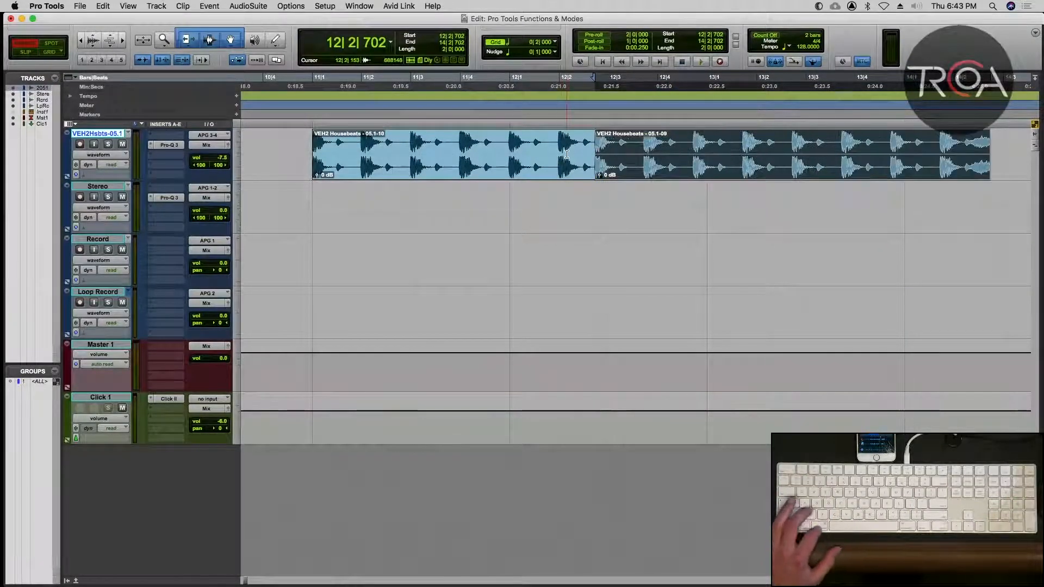
key(super+z)
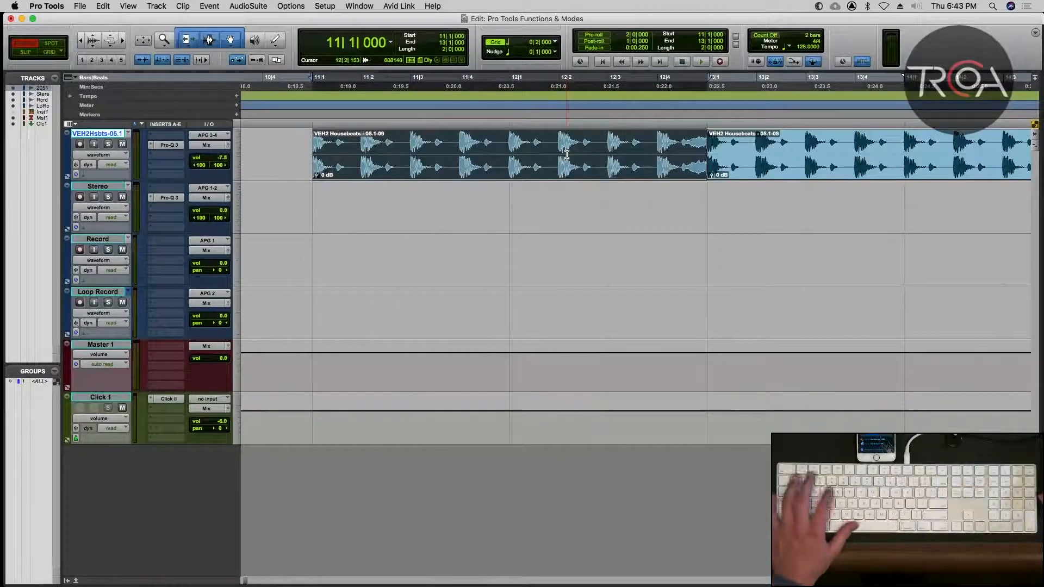
Switch the edit mode back to Slip.
key(r)
key(r)
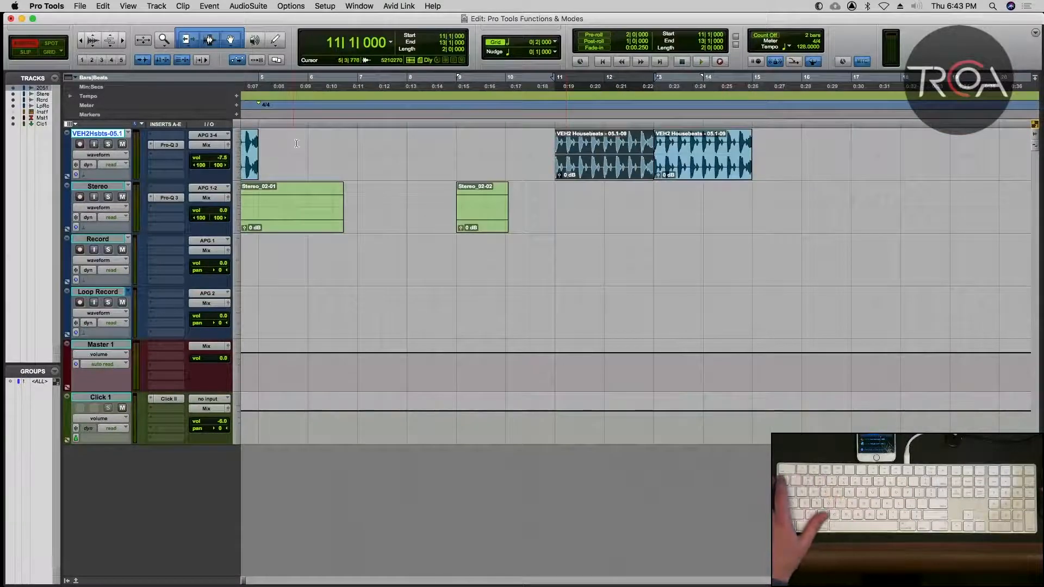
key(F2)
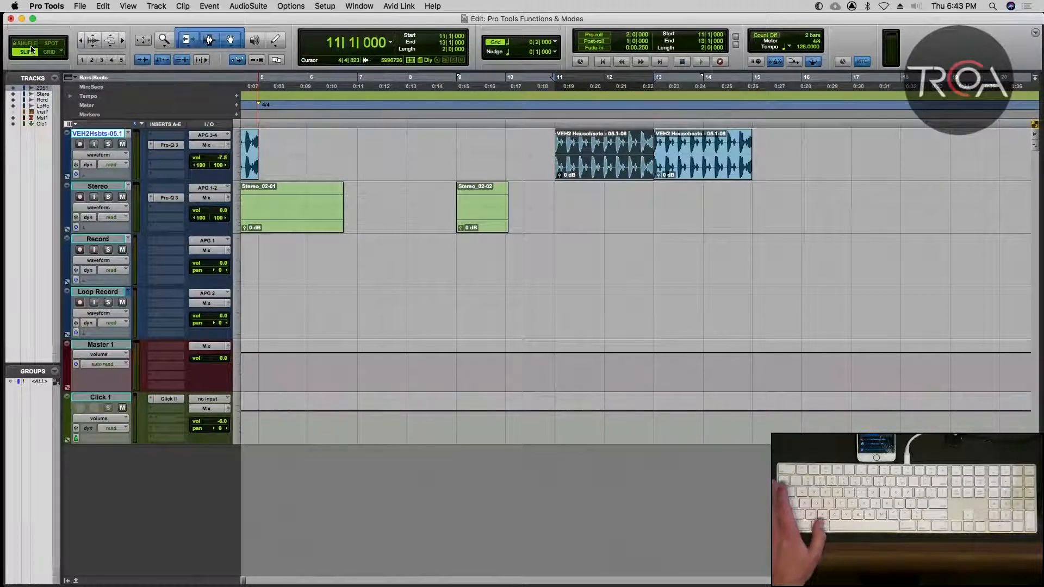
Alternate between the Grid and Slip edit modes, and cycle through the edit modes, finishing in Slip.
key(F4)
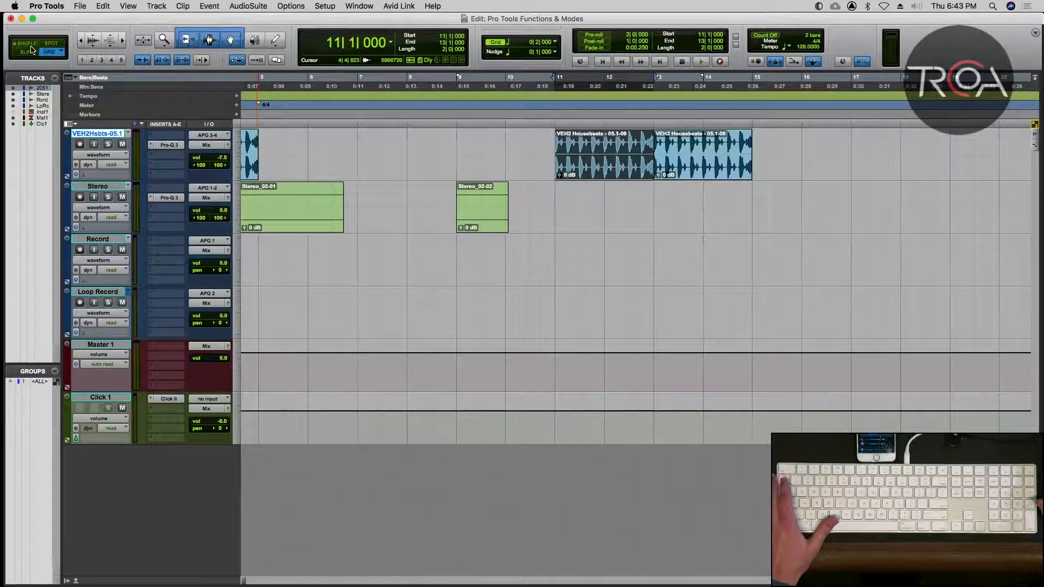
key(F2)
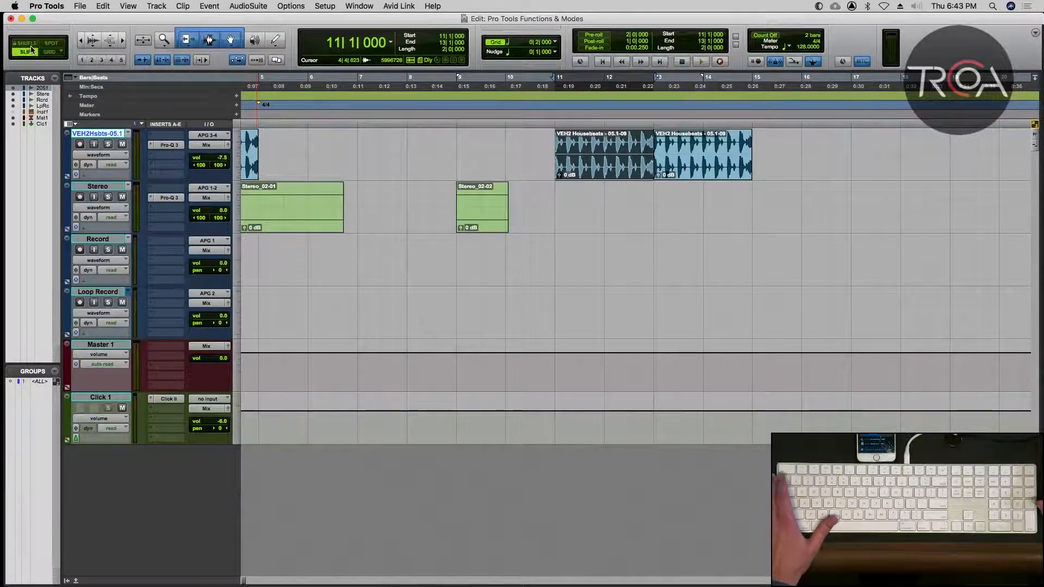
key(F4)
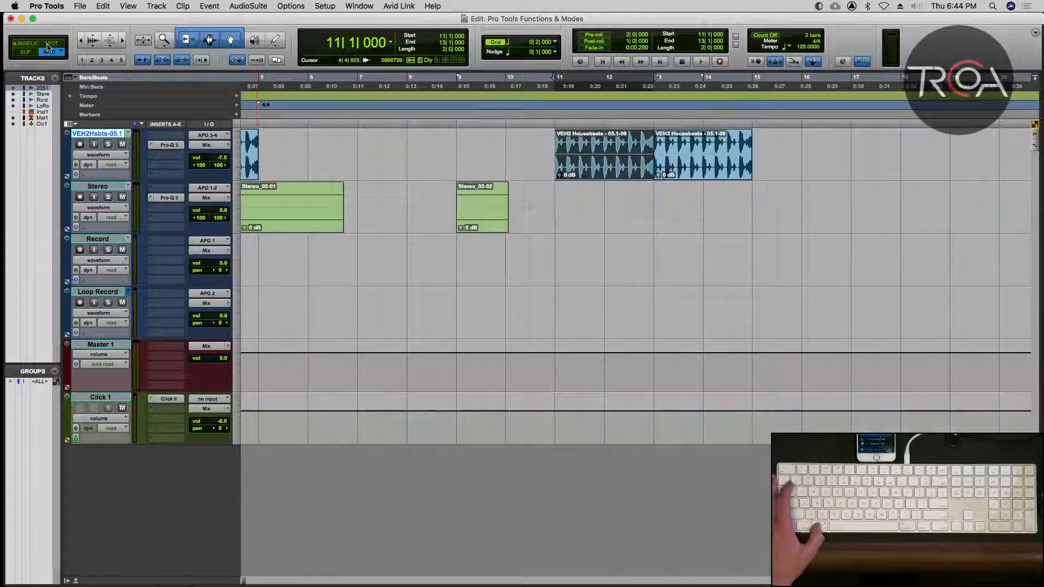
key(grave)
key(grave)
key(grave)
key(grave)
key(grave)
key(grave)
key(grave)
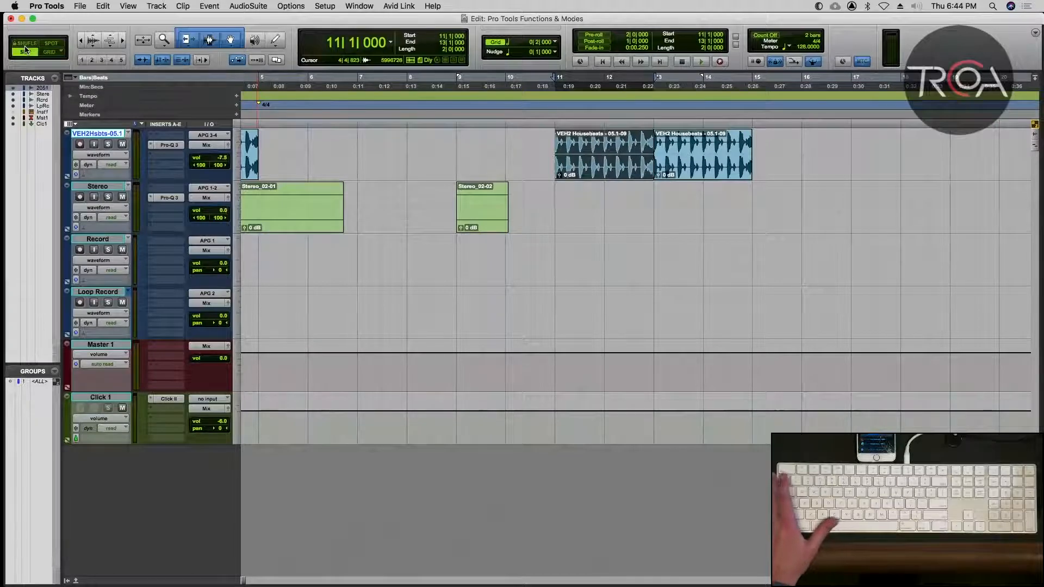
key(grave)
key(grave)
key(grave)
key(grave)
key(grave)
key(grave)
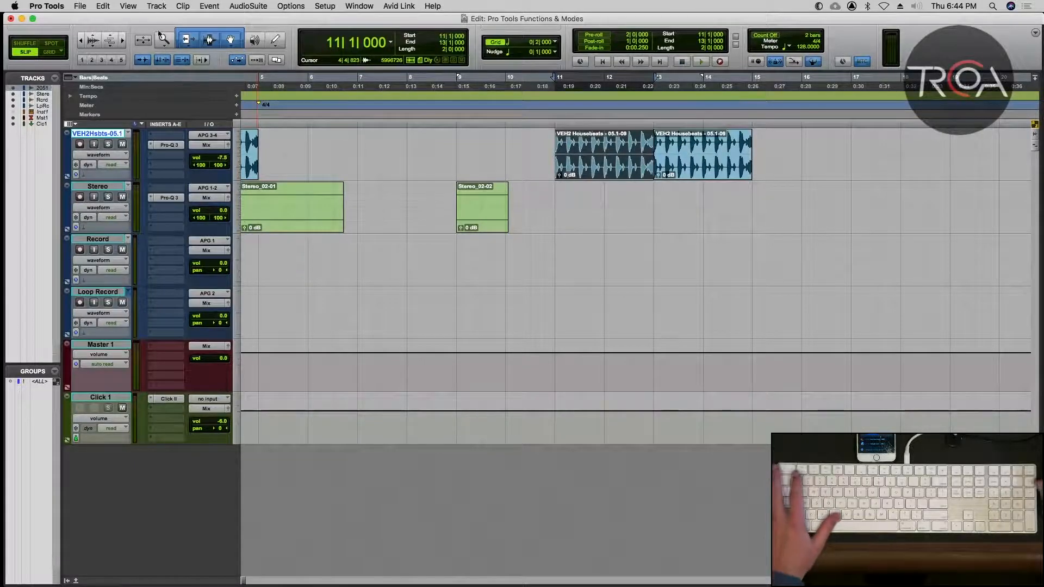
Switch the edit mode to Grid, to Spot, and back to Slip.
click(50, 54)
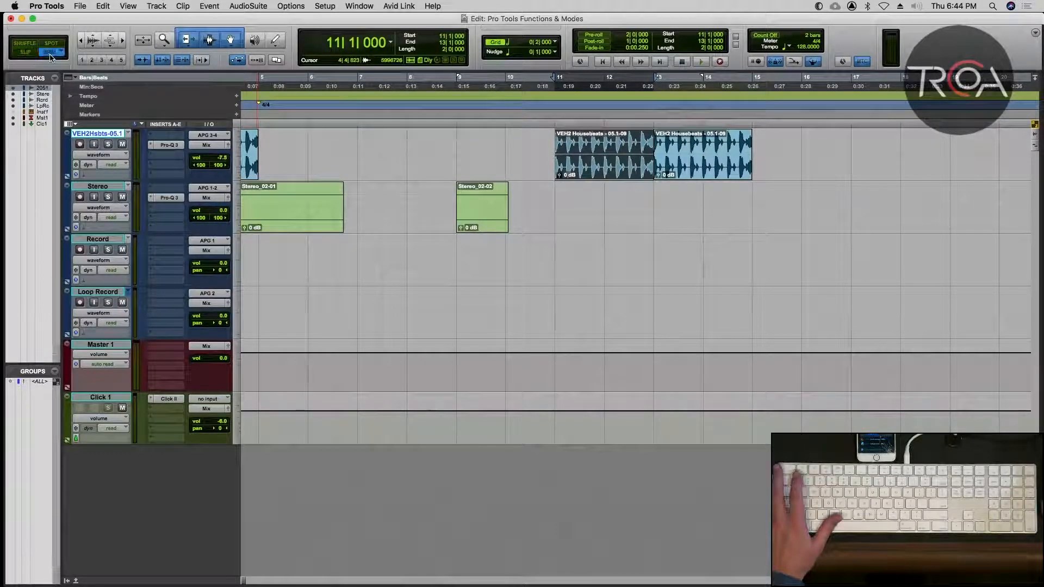
click(45, 46)
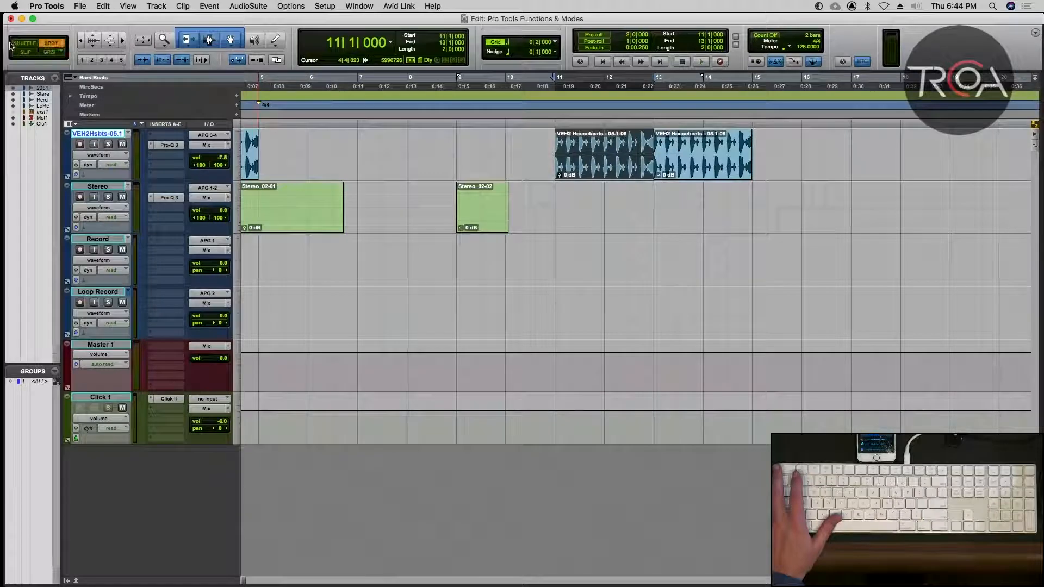
key(F2)
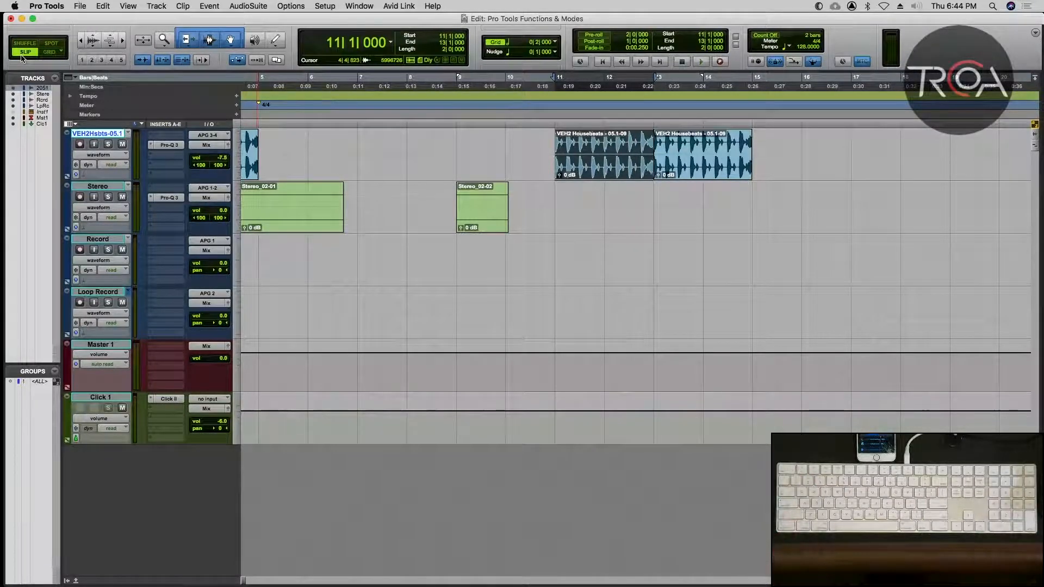
From the session start, recall zoom presets 1 through 5 in order, and return to preset 1.
key(Home)
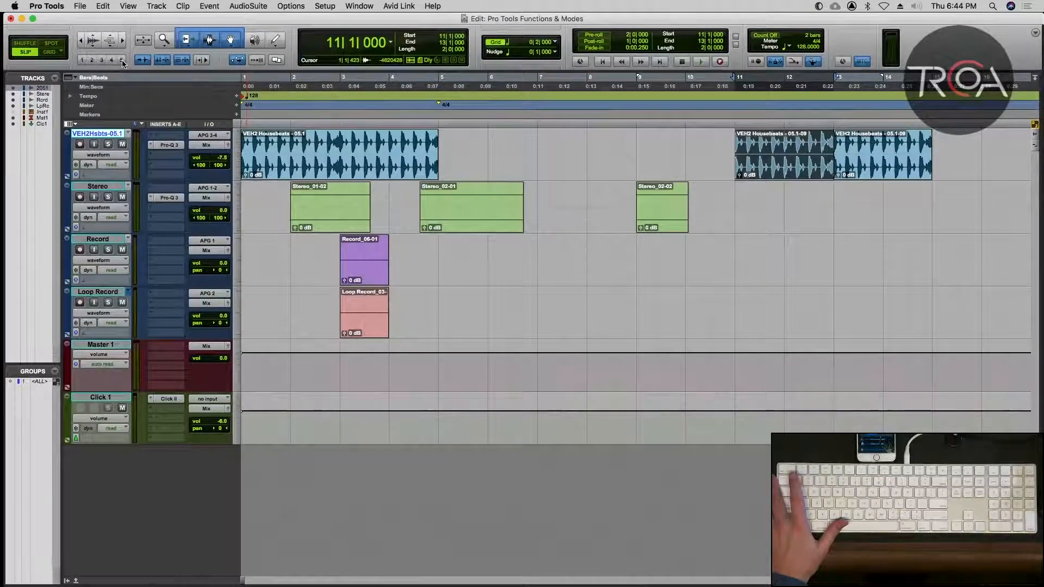
click(82, 63)
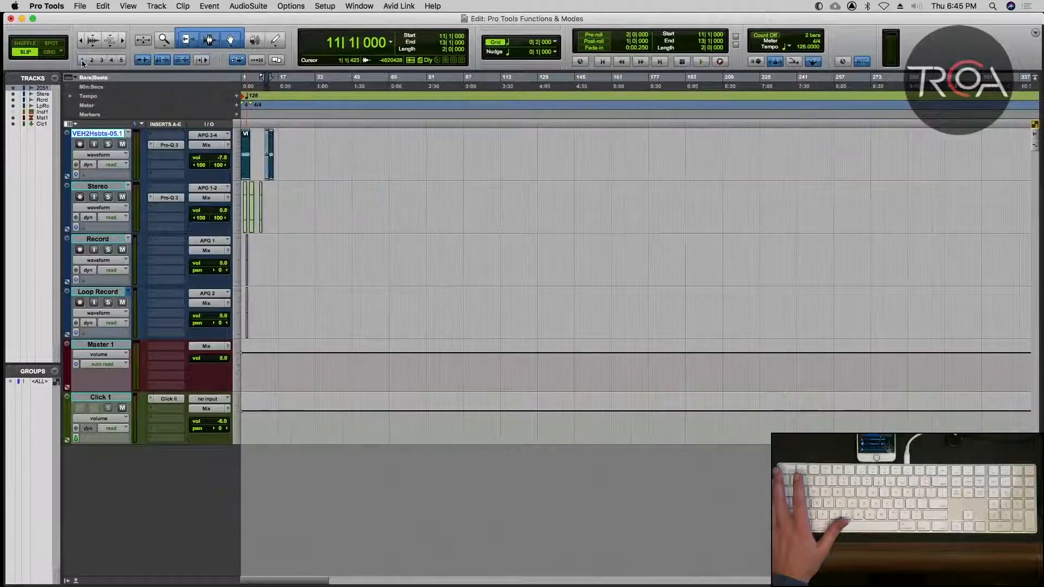
click(91, 62)
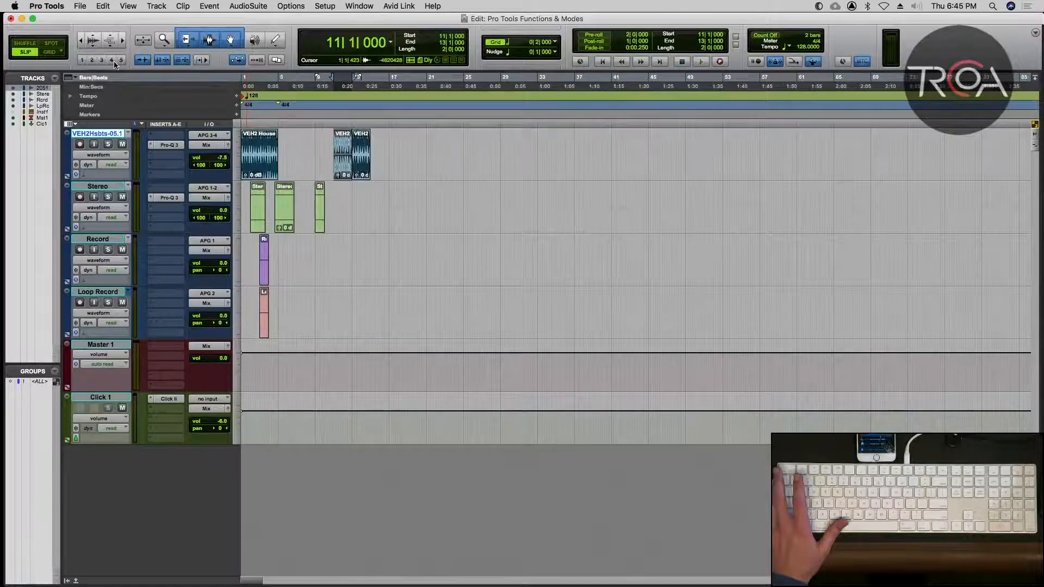
click(100, 62)
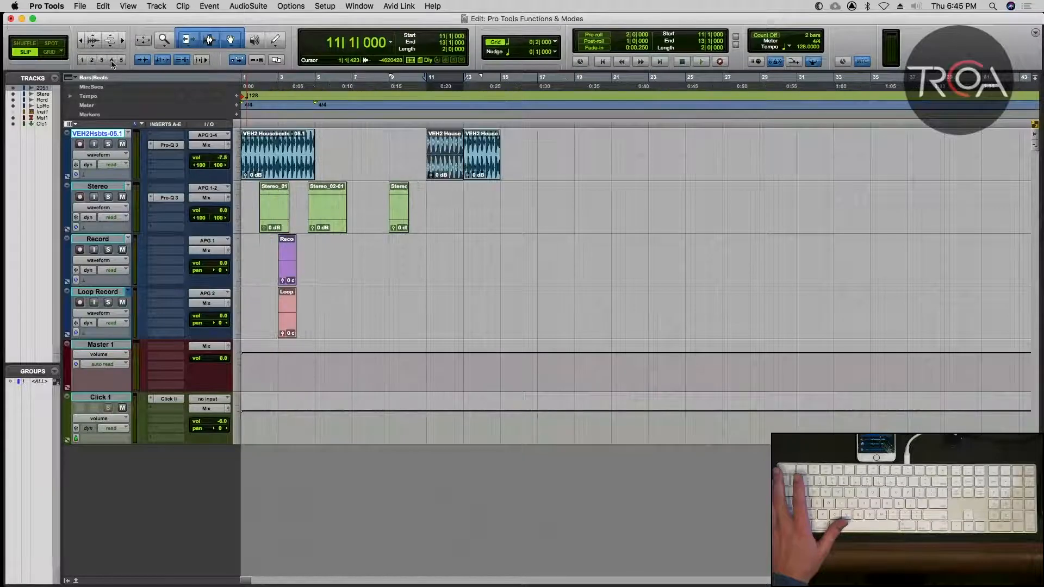
click(111, 61)
click(120, 61)
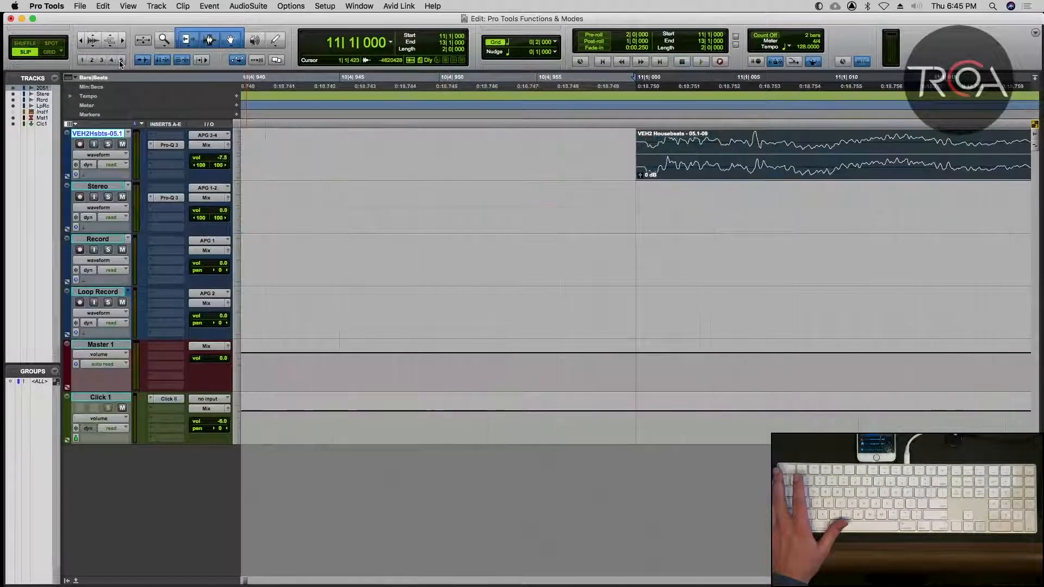
click(81, 61)
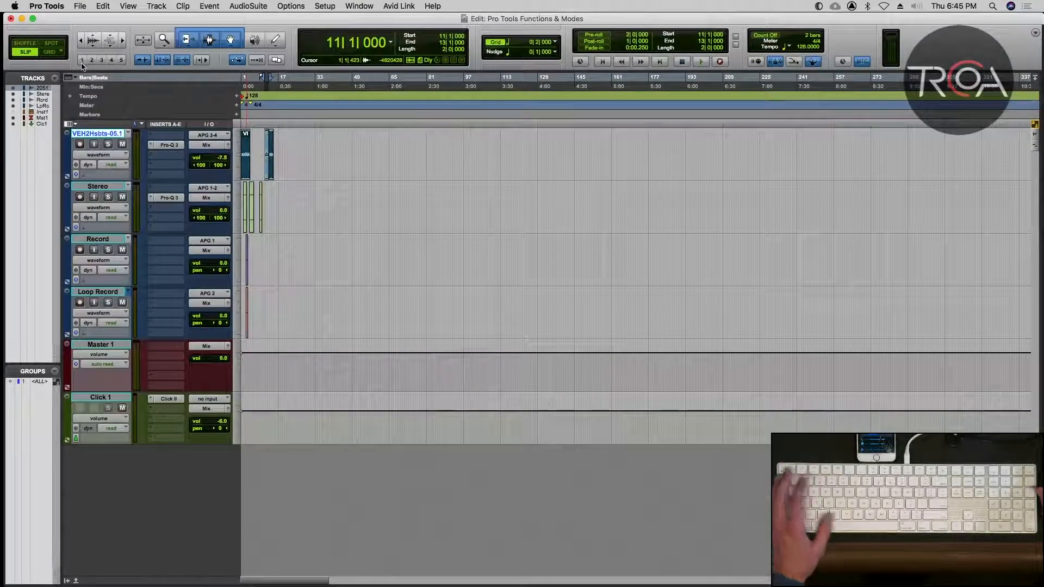
Zoom to fit all clips, recall zoom preset 1, and fit all clips in the timeline again.
key(alt+a)
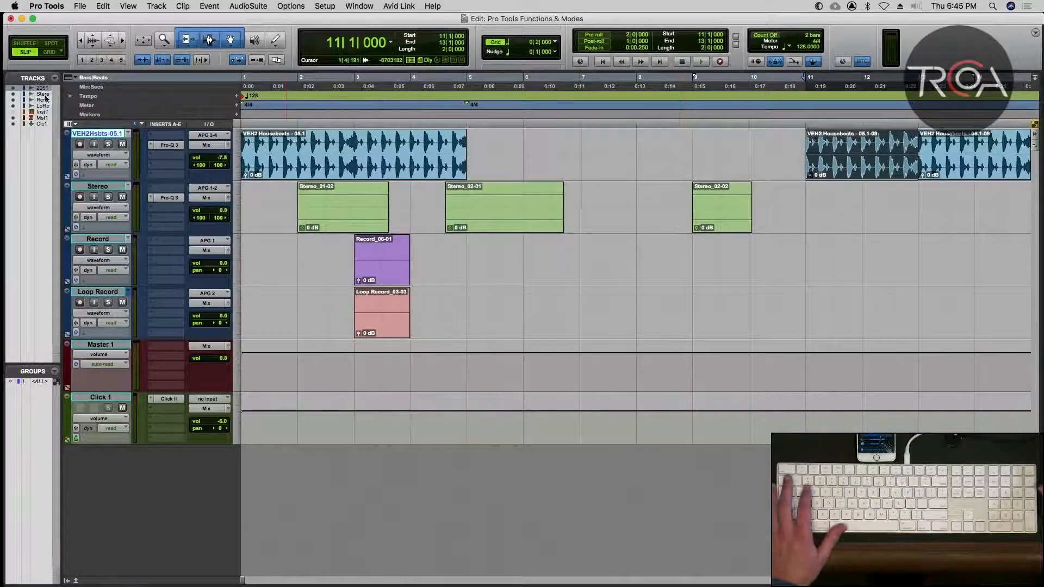
click(84, 58)
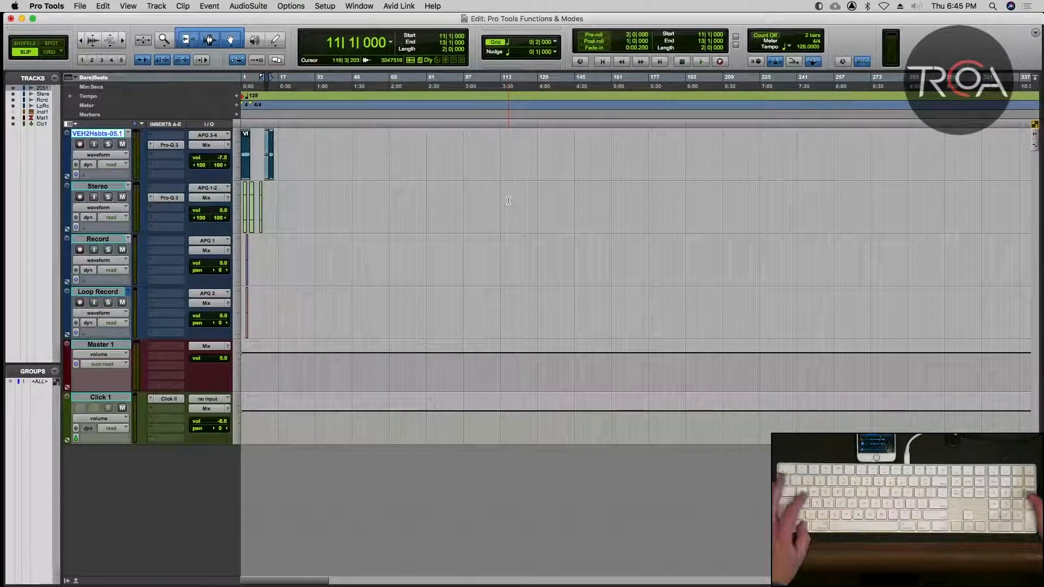
key(alt+a)
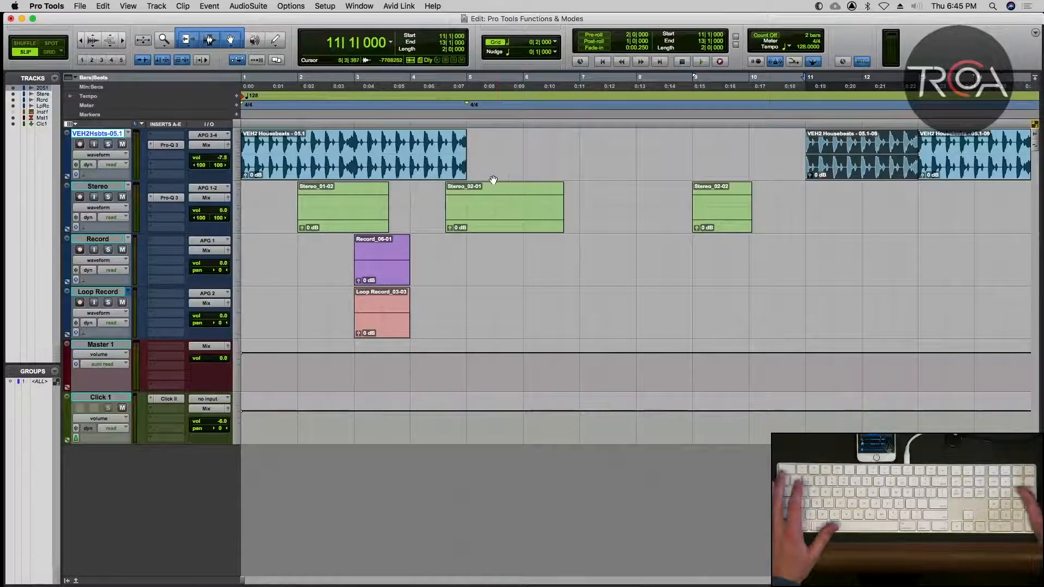
Select the Housebeats clip at bar 1, magnify and shrink the audio waveforms and timeline, and restore the original zoom.
click(337, 169)
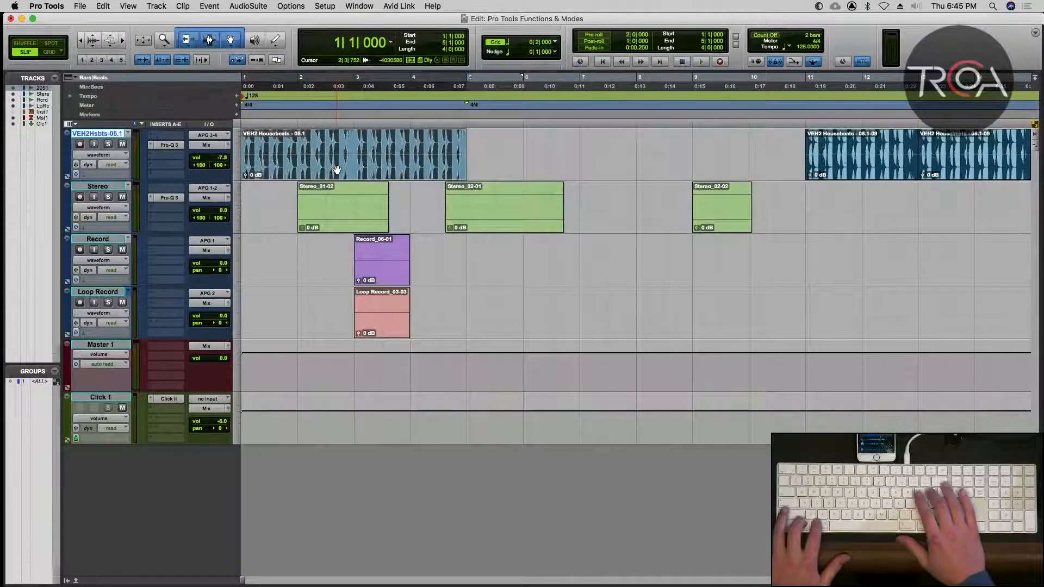
key(super+alt+bracketleft)
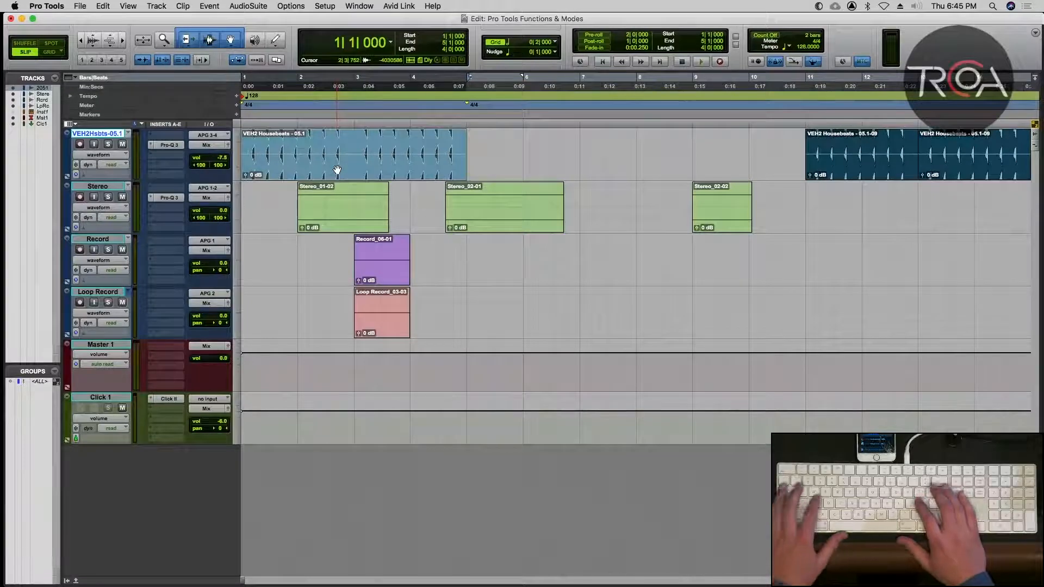
key(super+bracketleft)
key(super+bracketleft)
key(super+bracketleft)
key(super+bracketright)
key(super+bracketright)
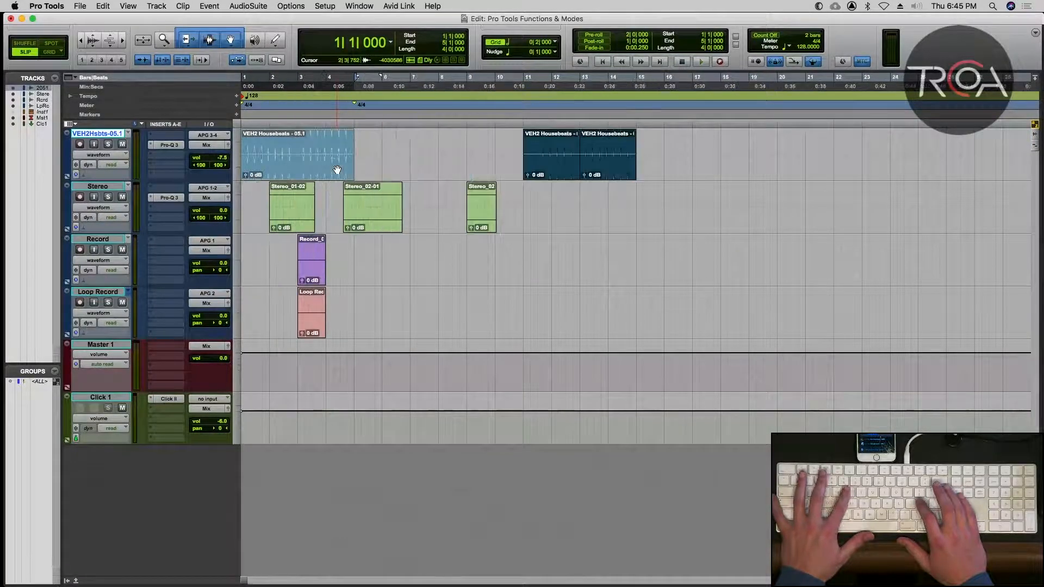
key(super+bracketright)
key(super+alt+bracketright)
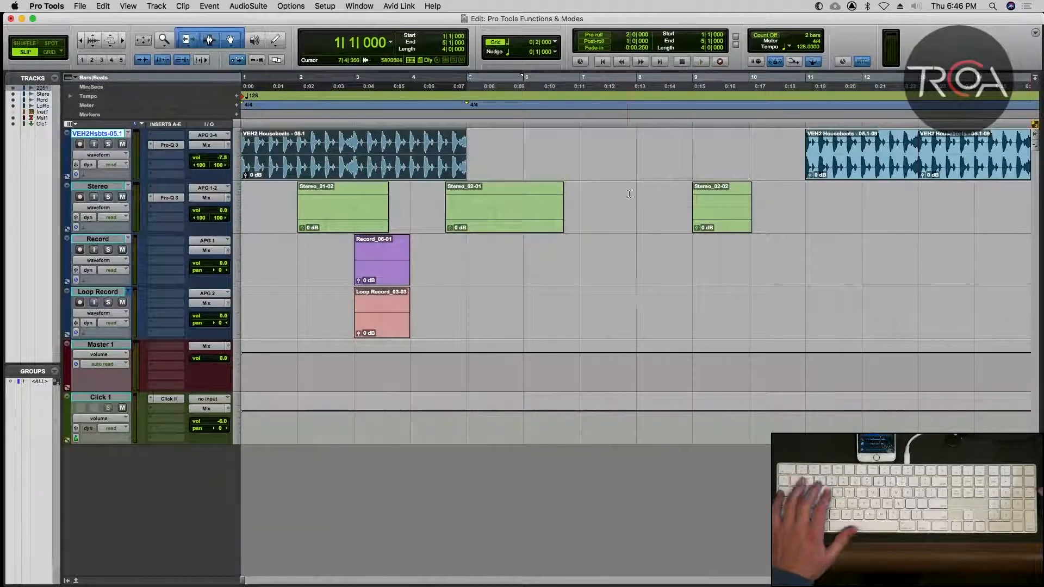
Zoom the timeline horizontally in and out repeatedly, finishing with the clips from bar 1 through bar 12 in view.
key(r)
key(r)
key(t)
key(t)
key(t)
key(r)
key(r)
key(t)
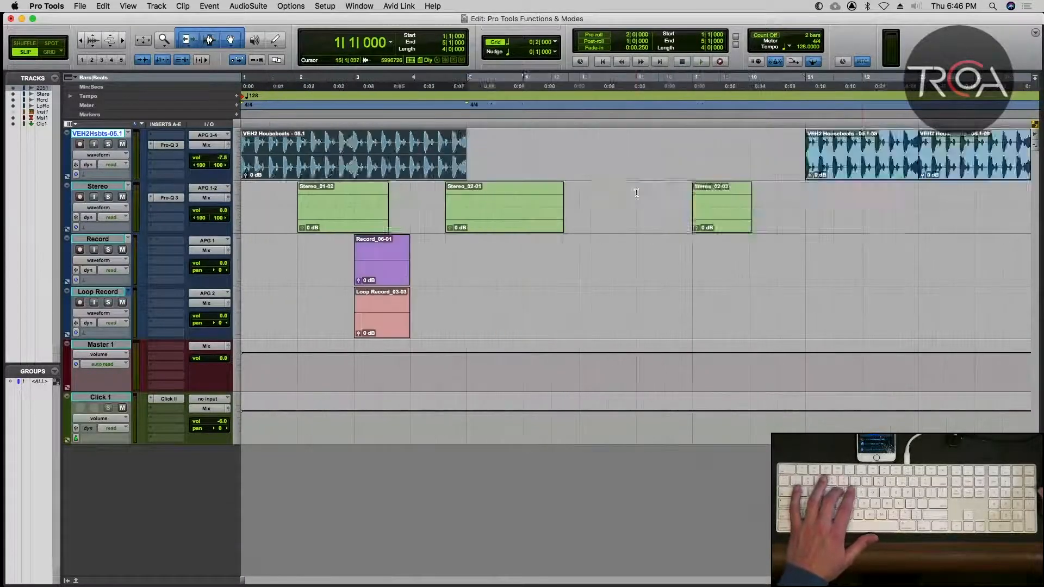
key(r)
key(r)
key(t)
key(t)
key(t)
key(r)
key(r)
key(t)
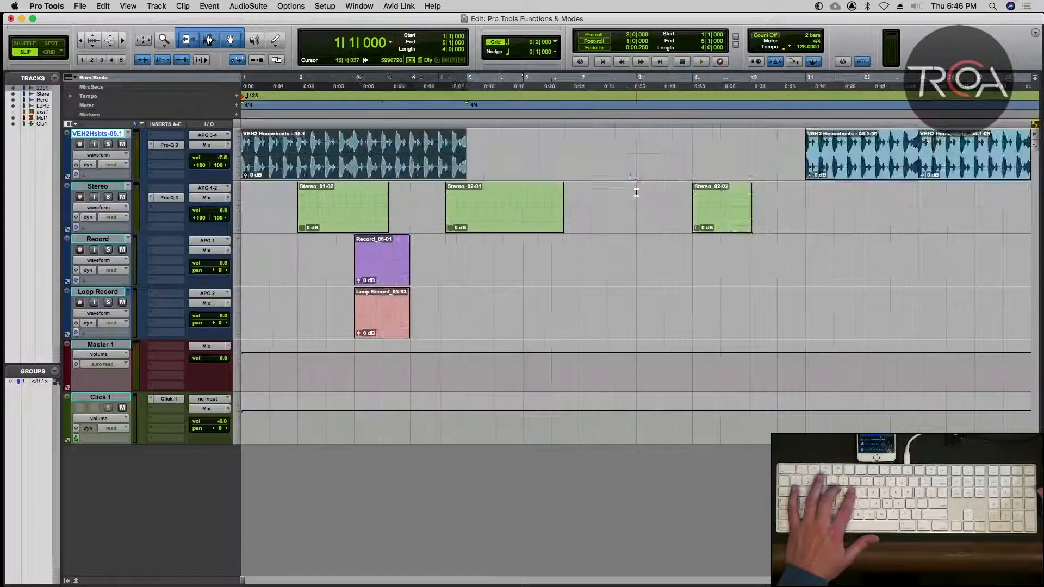
key(t)
key(r)
key(t)
key(r)
key(t)
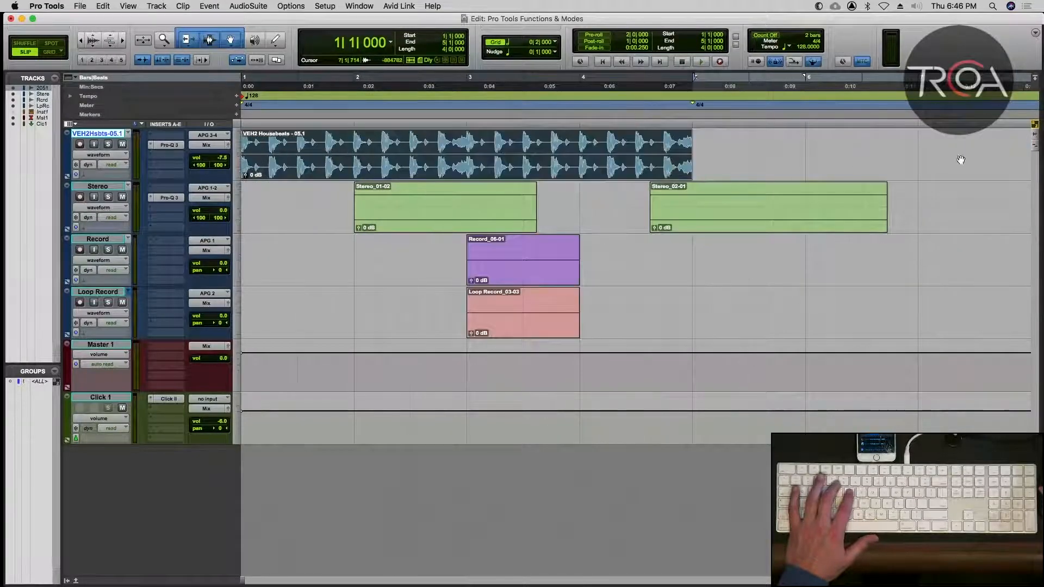
key(r)
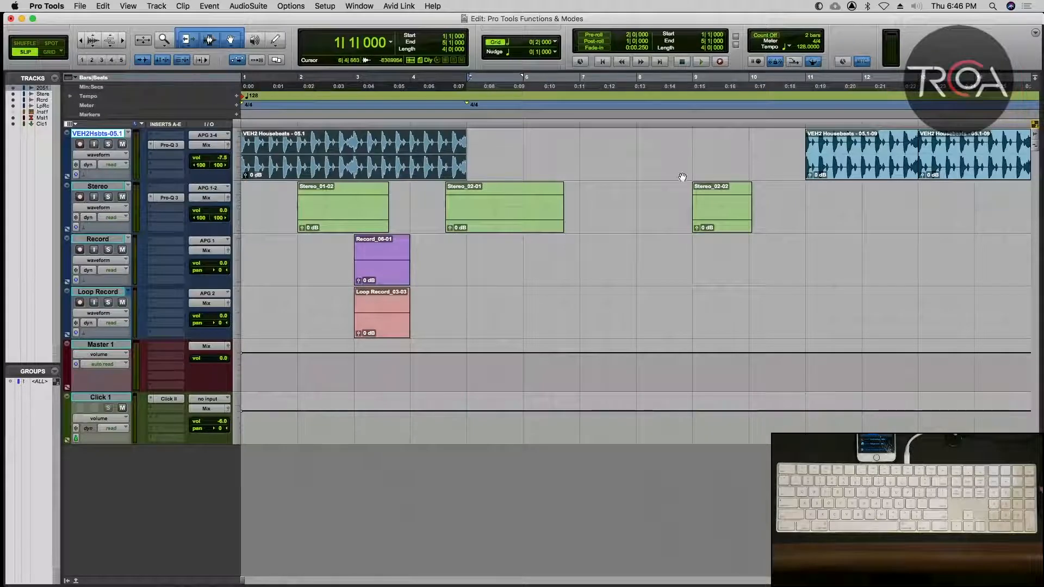
Zoom-toggle the Housebeats clip at bar 1 to fill the edit area, and toggle back to the full track view.
click(366, 211)
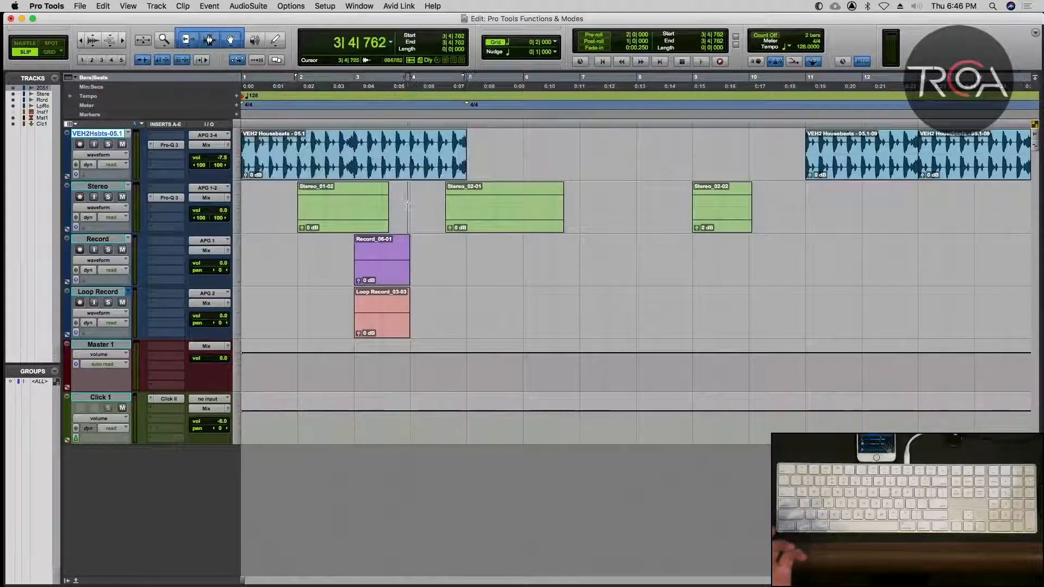
click(377, 174)
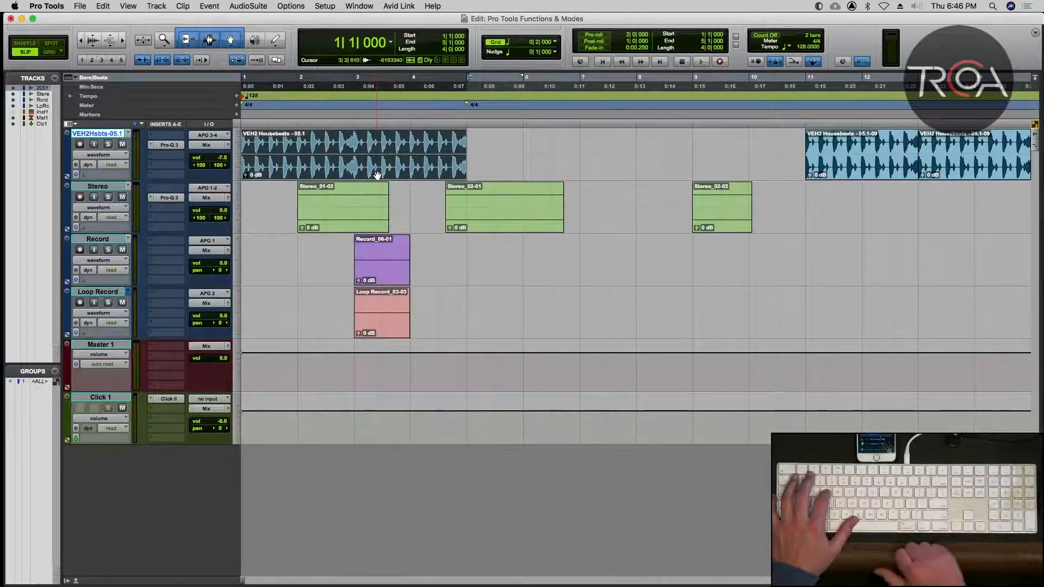
key(ctrl+e)
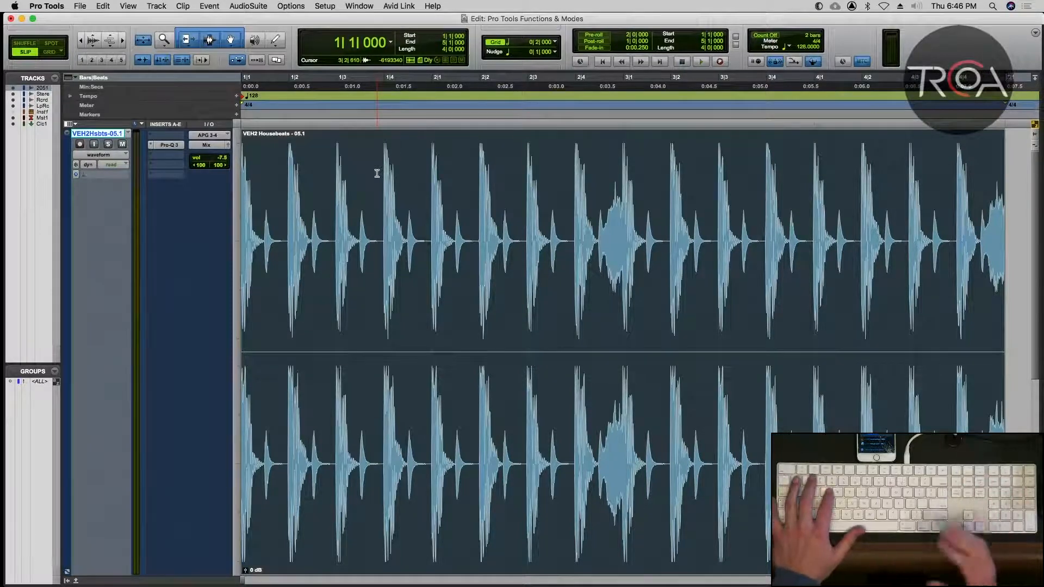
key(ctrl+e)
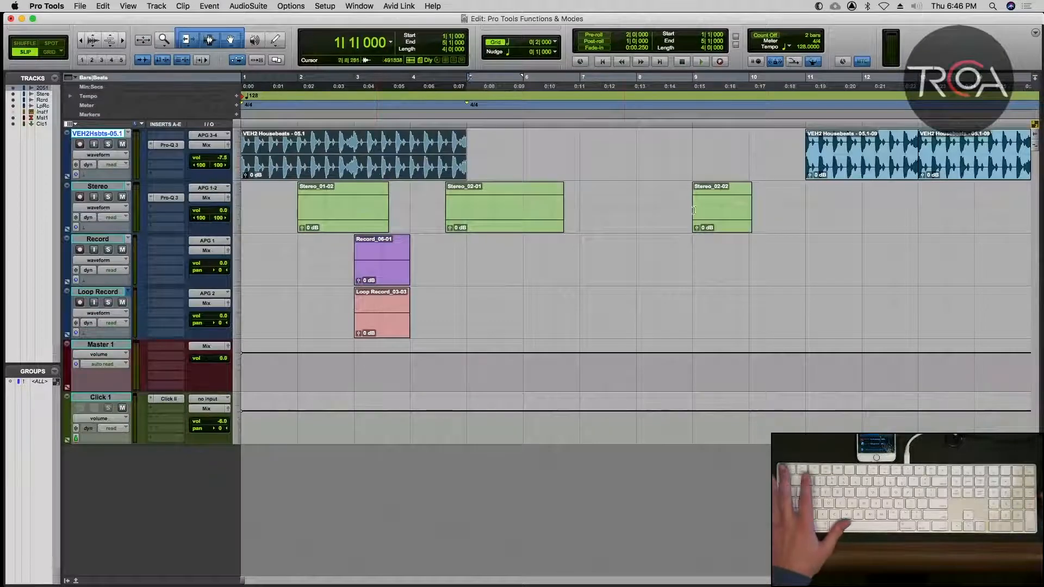
Select the Record_06-01 clip, undo its last move and redo it, and repeat the undo and redo once more.
click(388, 277)
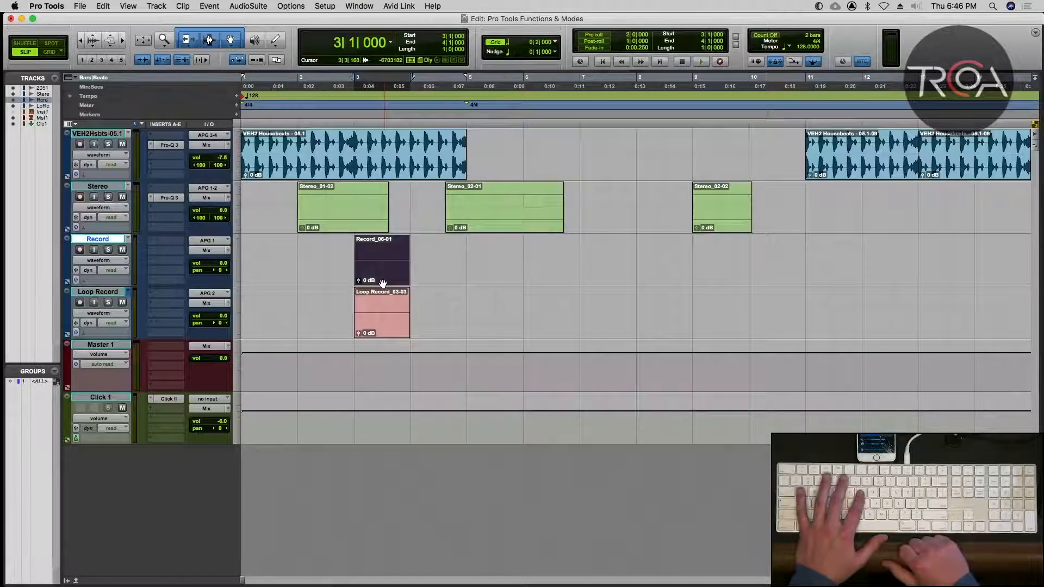
key(super+z)
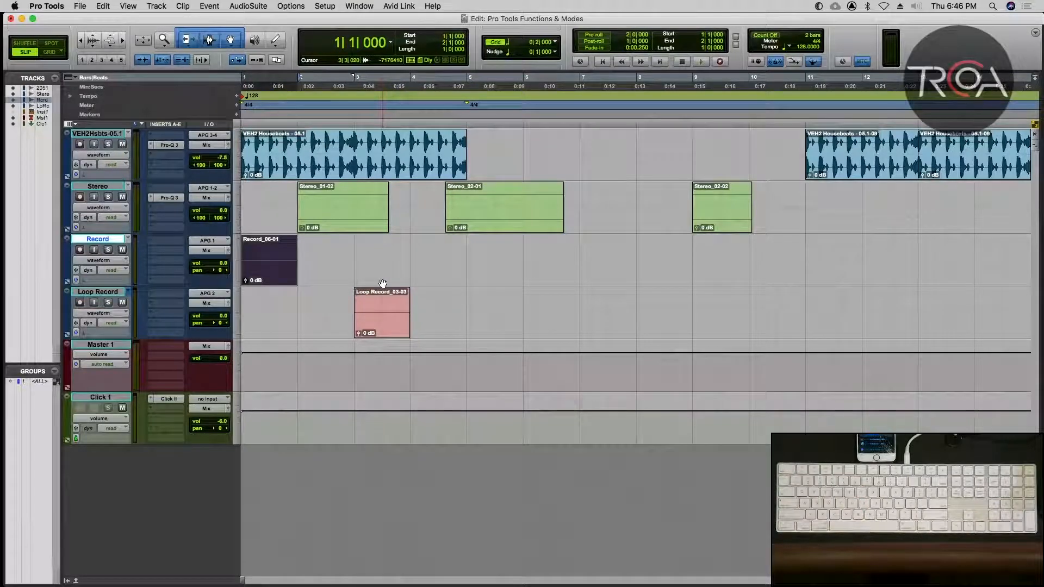
key(super+shift+z)
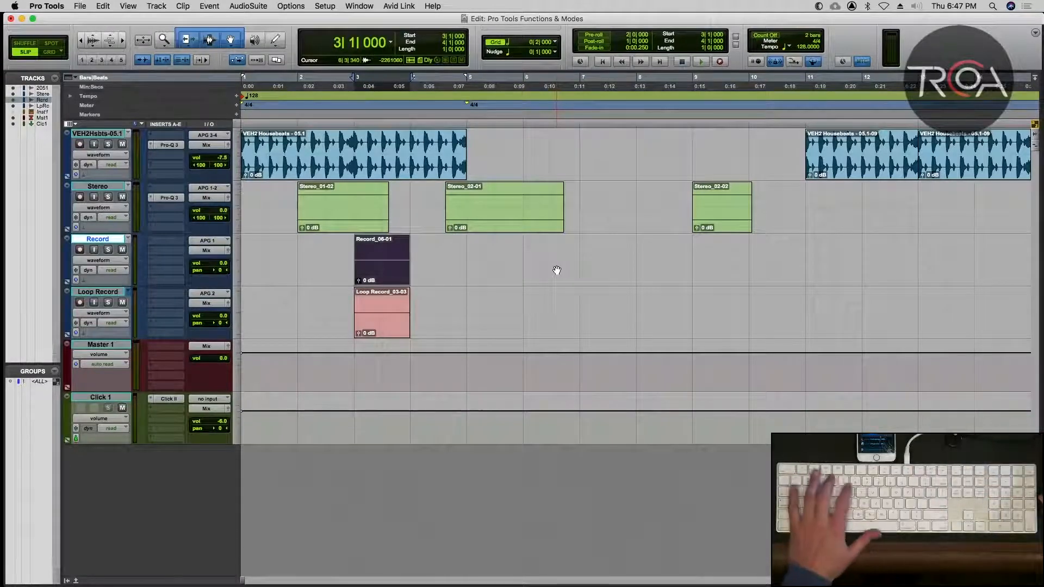
key(super+z)
key(super+shift+z)
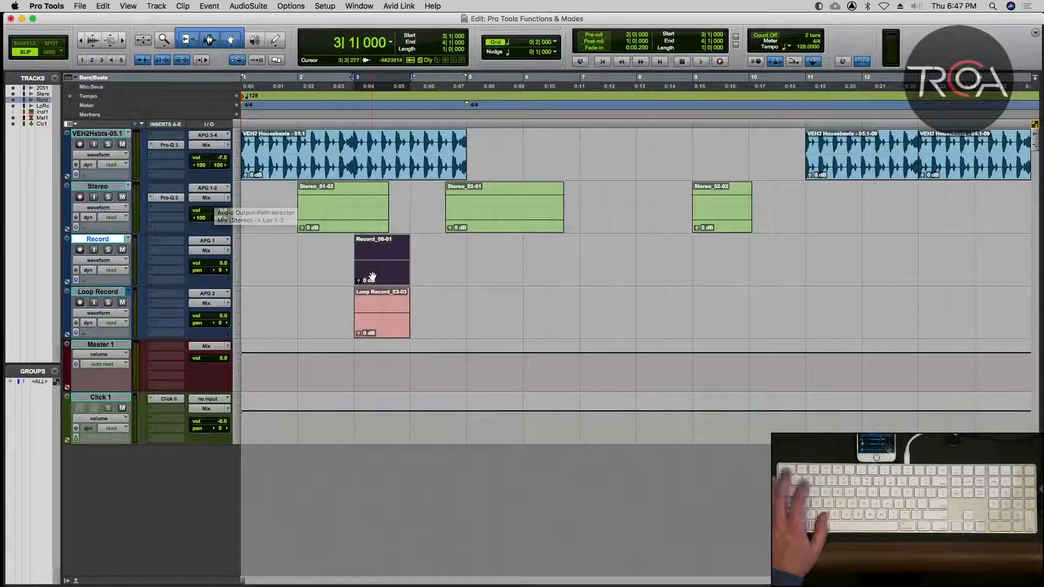
Zoom-toggle in on the selected Record_06-01 clip, and toggle back out to all tracks.
key(e)
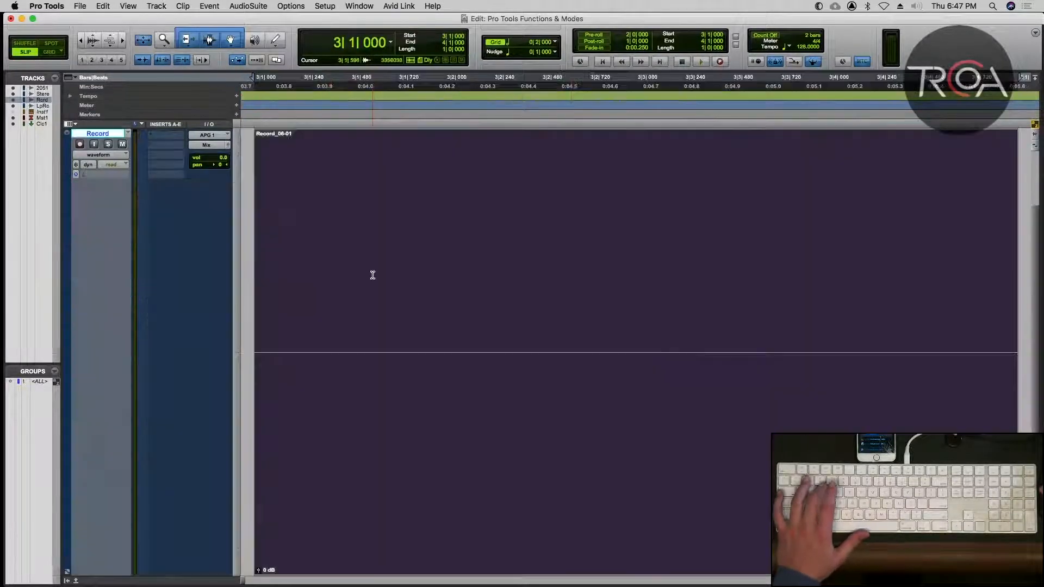
key(e)
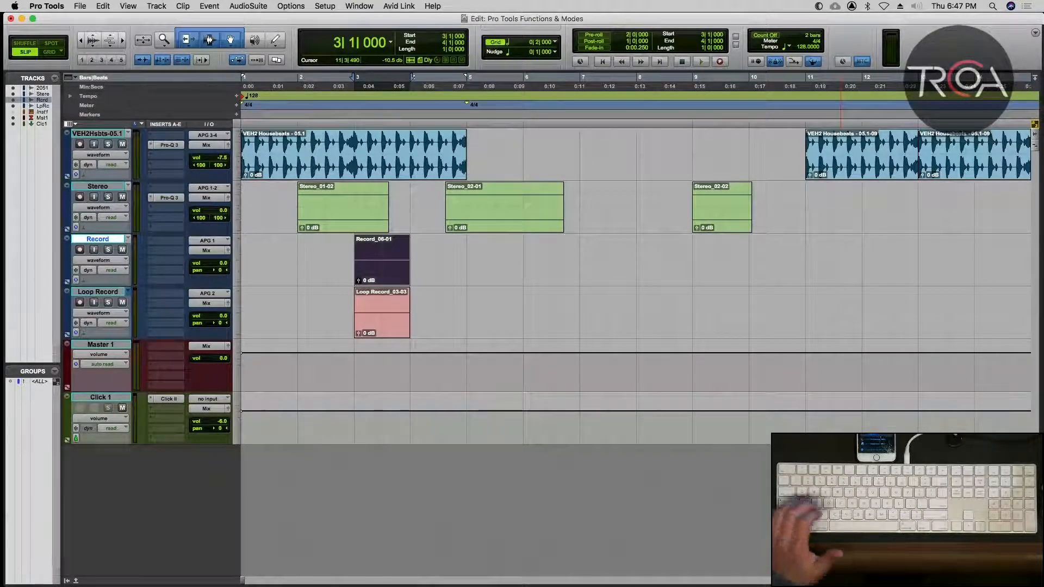
Zoom the timeline horizontally in and out twice, finishing with bars 1 through 12 in view.
key(t)
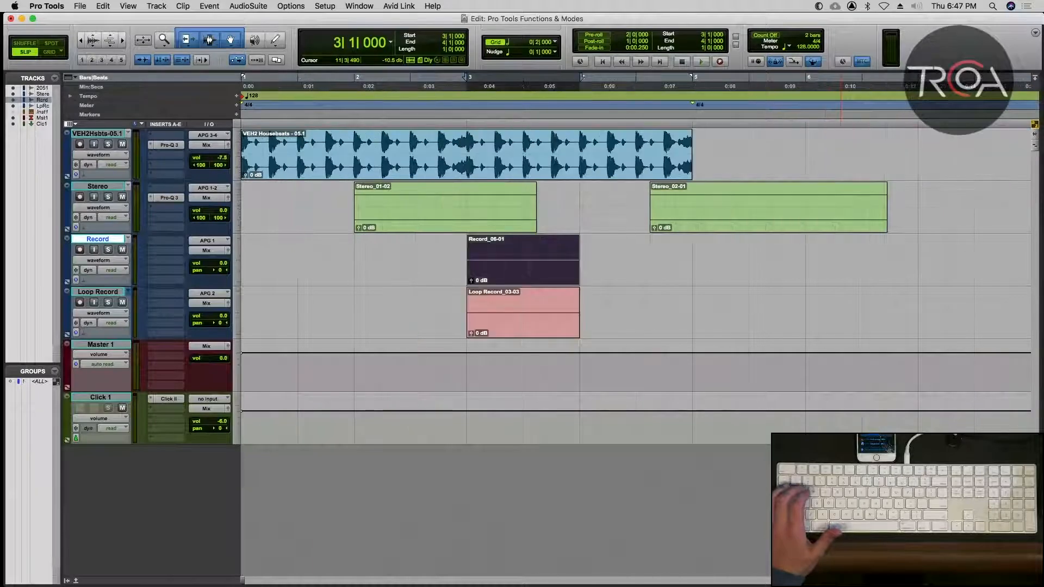
key(r)
key(t)
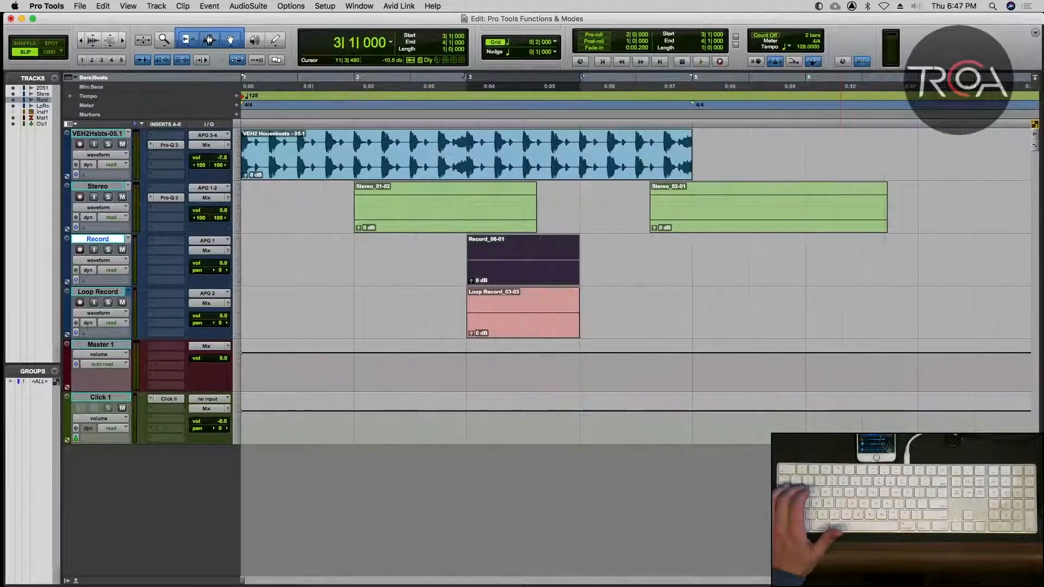
key(r)
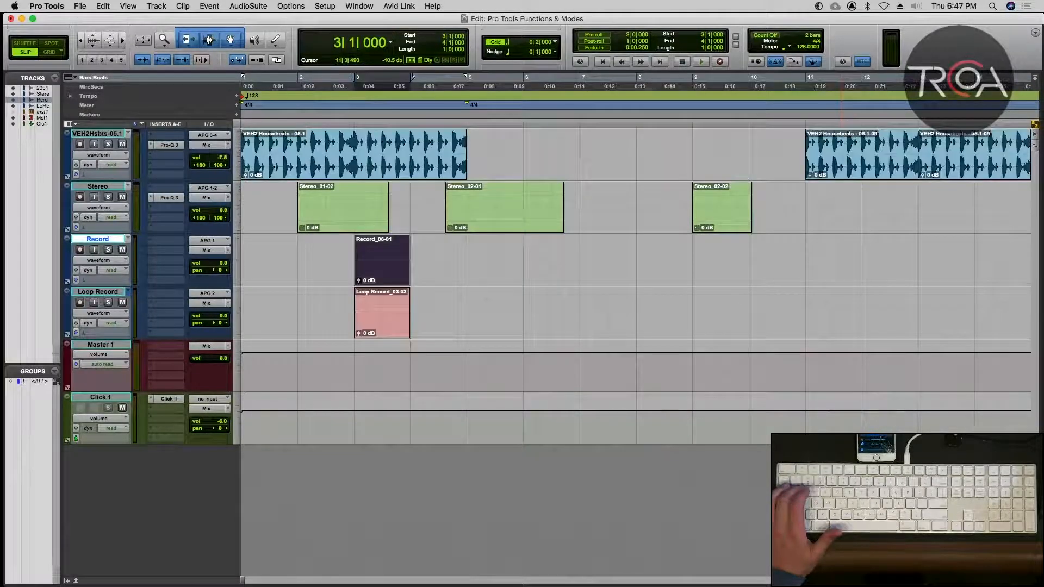
Enlarge the height of all tracks by one size and return them to their previous height.
key(super+alt+bracketright)
key(super+alt+bracketright)
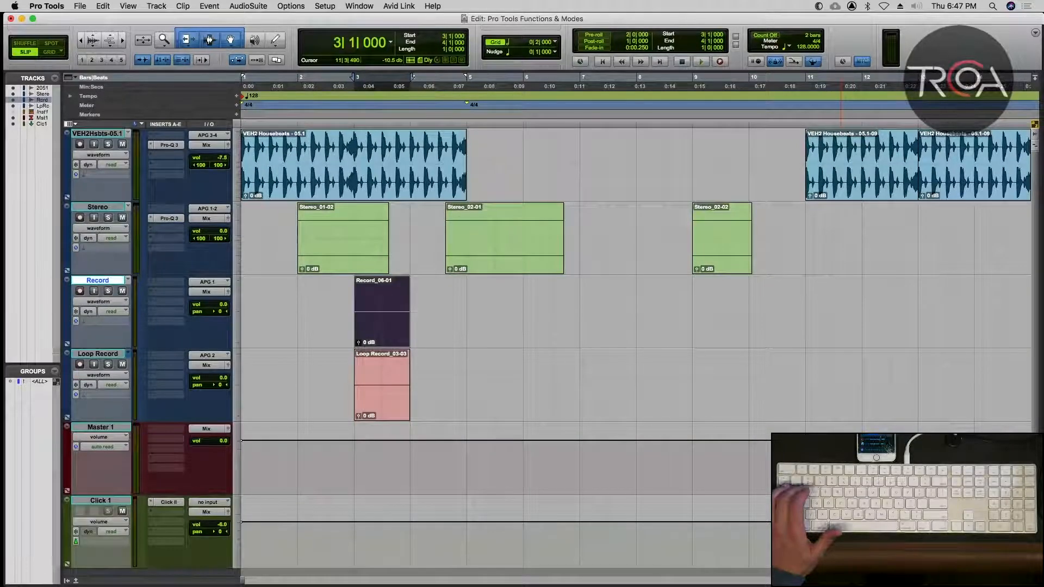
key(super+alt+bracketleft)
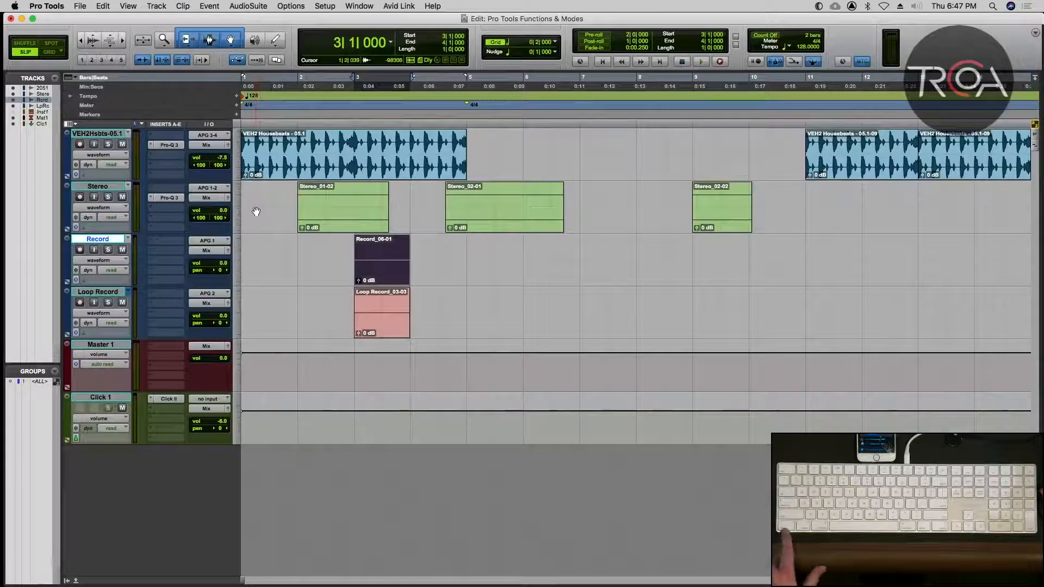
Shrink only the Record track's height to a small size, and enlarge it until it fills most of the edit area.
key(ctrl+Down)
key(ctrl+Down)
key(ctrl+Down)
key(ctrl+Down)
key(ctrl+Down)
key(ctrl+Down)
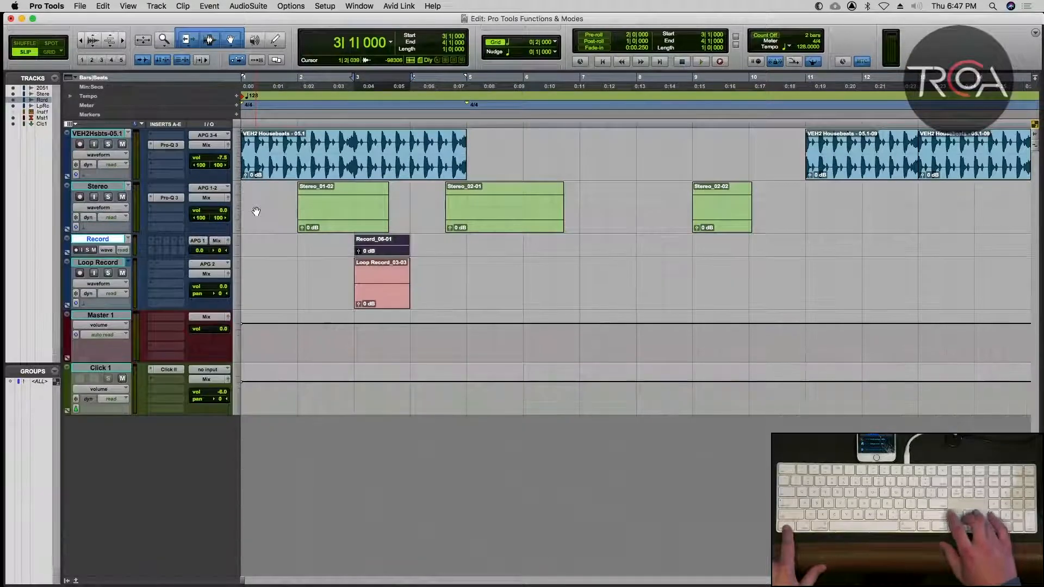
key(ctrl+Up)
key(ctrl+Up)
key(ctrl+Up)
key(ctrl+Up)
Reduce the Record track's height until it matches the other audio tracks.
key(ctrl+Up)
key(ctrl+Up)
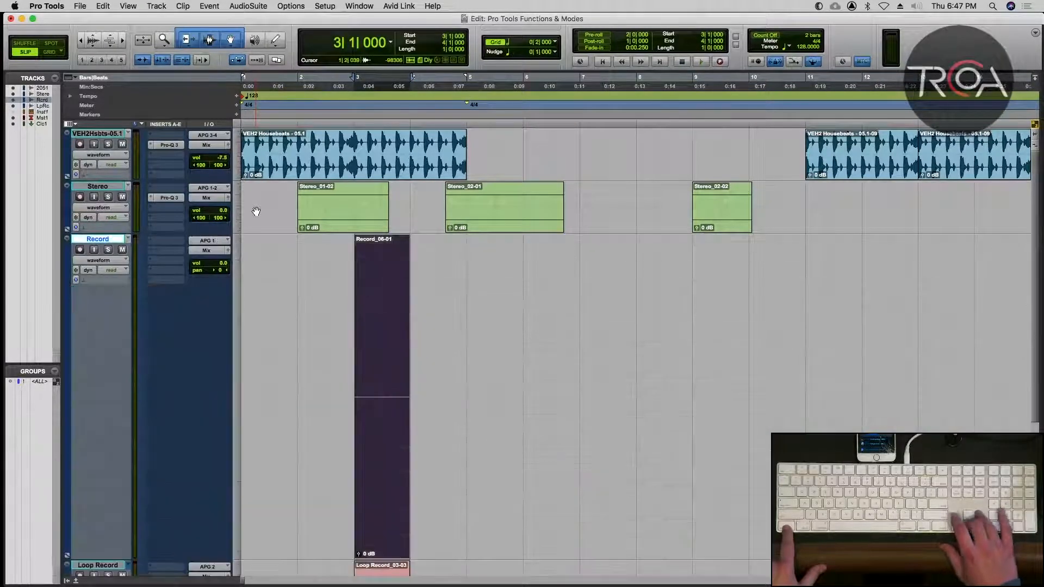
key(ctrl+Down)
key(ctrl+Down)
key(ctrl+Down)
key(ctrl+Down)
key(ctrl+Up)
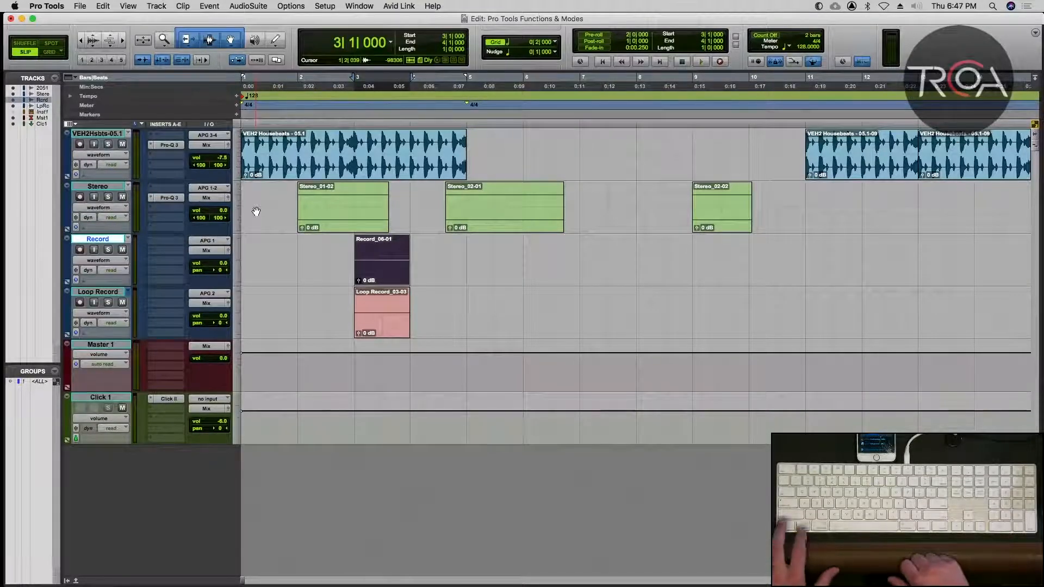
Enlarge the height of all tracks together to a very tall size, and reduce it to a moderately tall size.
key(ctrl+alt+Up)
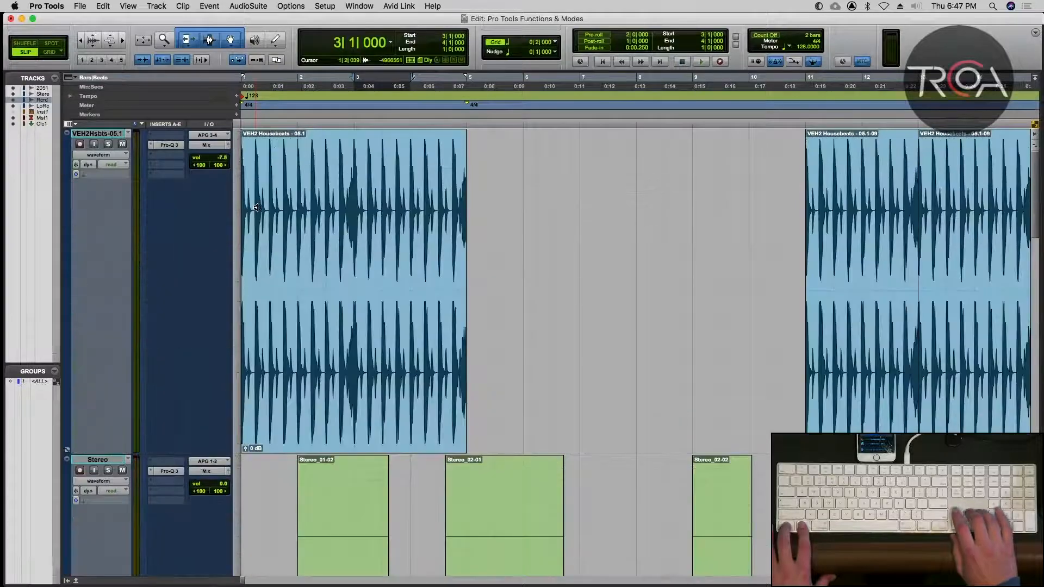
key(ctrl+alt+Down)
Cycle the height of all tracks together down to the smallest size.
key(ctrl+alt+Down)
key(ctrl+alt+Up)
key(ctrl+alt+Up)
key(ctrl+alt+Up)
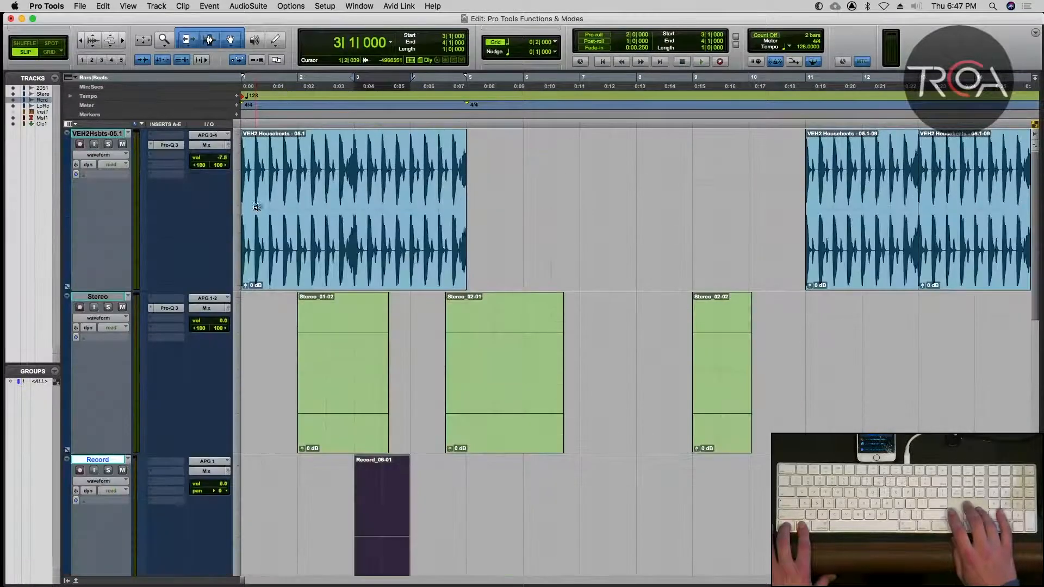
Enlarge all tracks together from the smallest height, and bring them back to medium height.
key(ctrl+alt+Down)
key(ctrl+alt+Down)
key(ctrl+alt+Down)
key(ctrl+alt+Up)
key(ctrl+alt+Up)
key(ctrl+alt+Up)
key(ctrl+alt+Up)
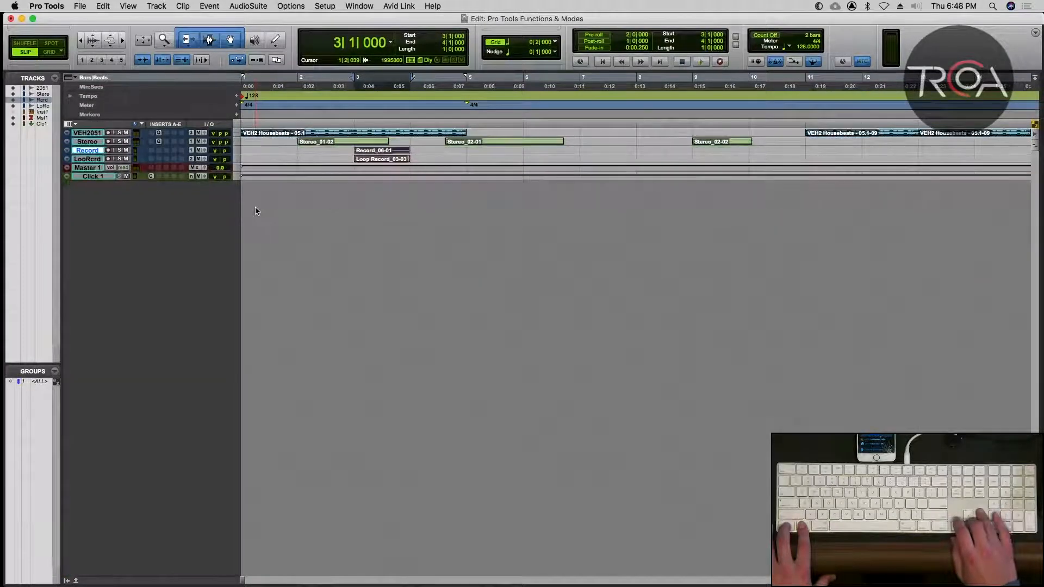
key(ctrl+alt+Down)
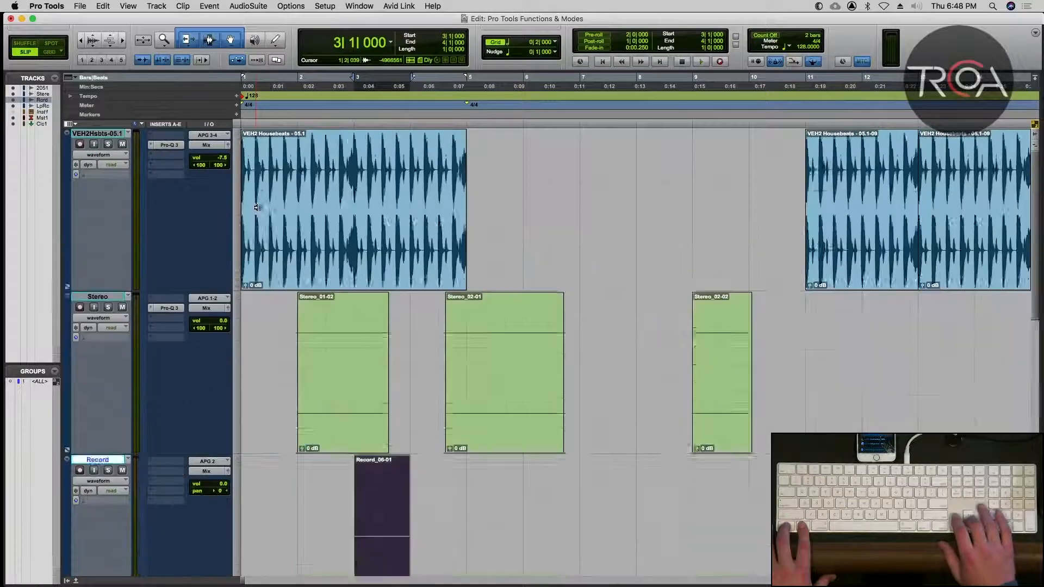
key(ctrl+alt+Down)
key(ctrl+alt+Down)
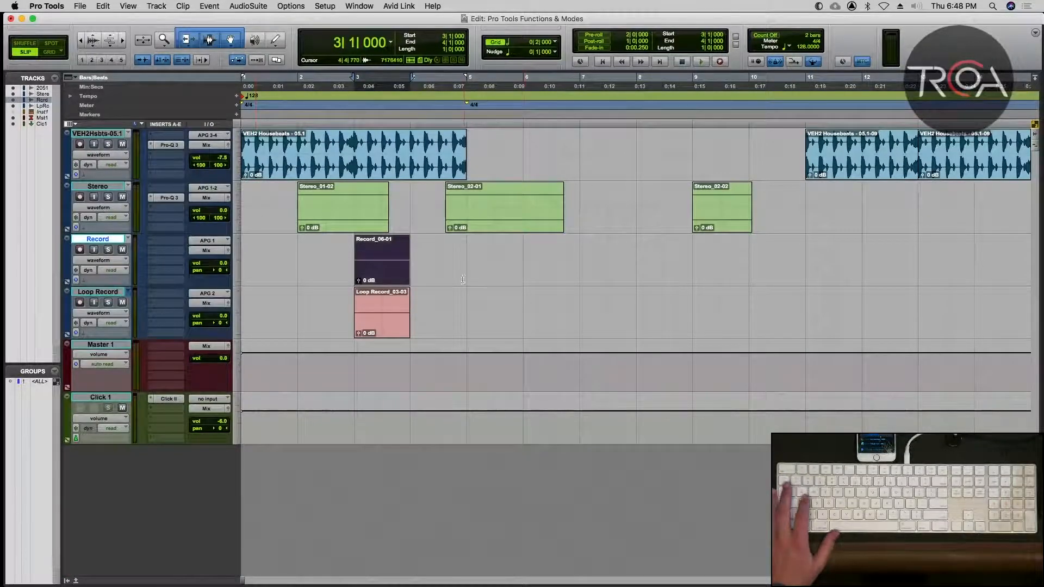
Select the Record_06-01 clip, enlarge the Record track's height, and return it to the same height as the other tracks.
click(435, 249)
click(396, 264)
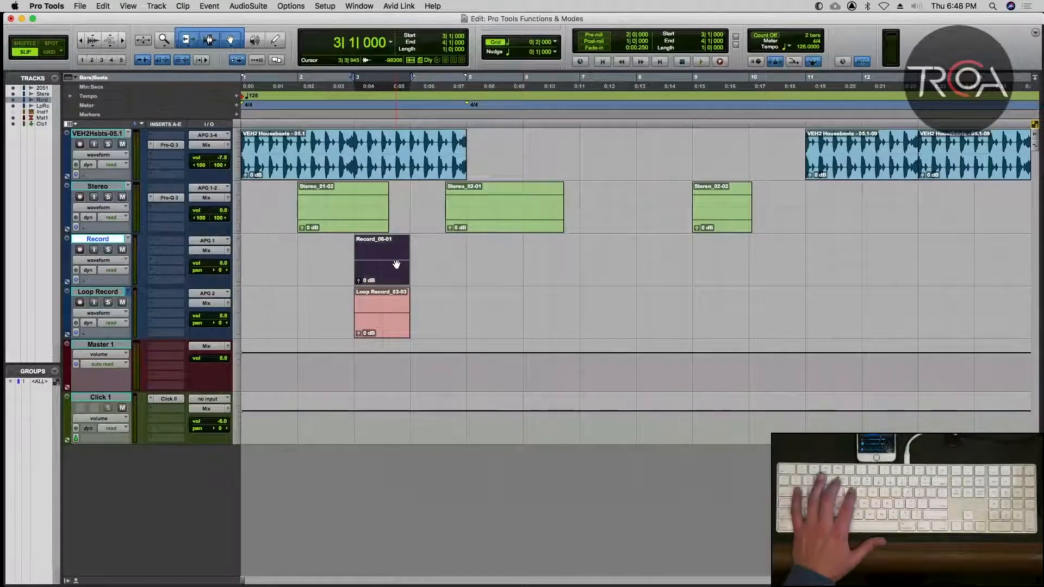
key(ctrl+bracketright)
key(ctrl+bracketright)
key(ctrl+bracketleft)
key(ctrl+bracketleft)
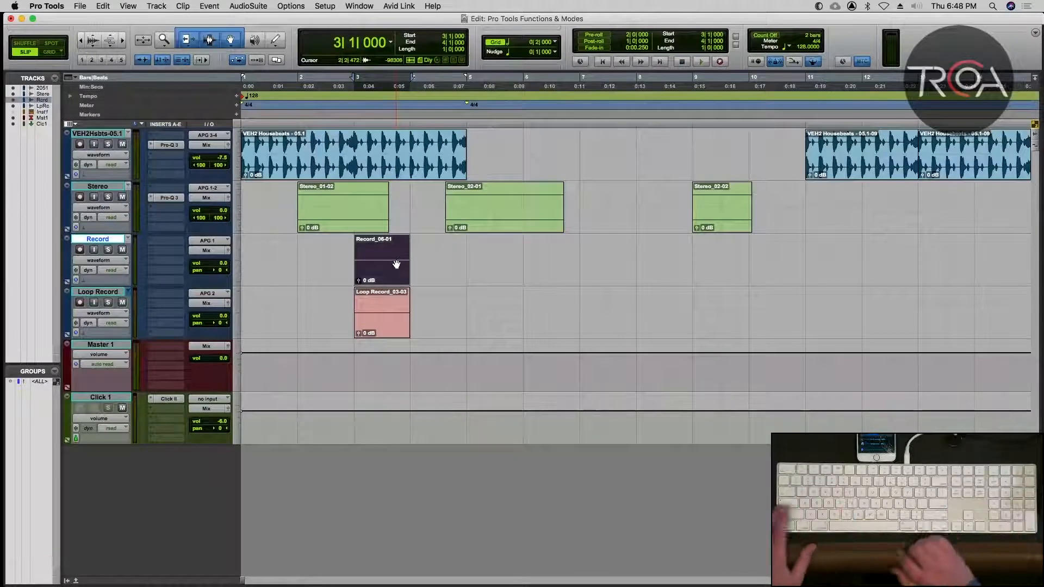
key(ctrl+Up)
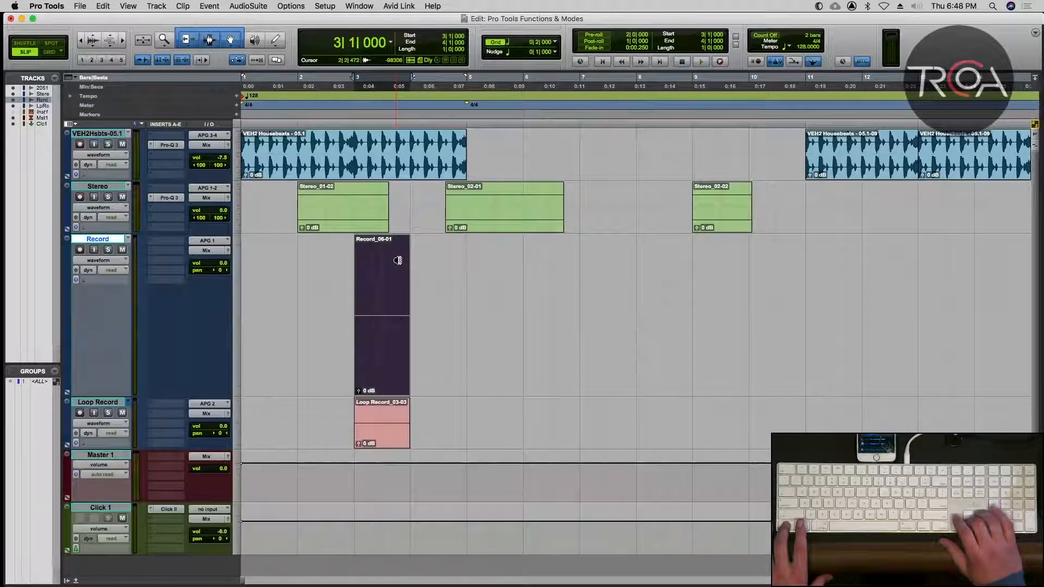
key(ctrl+Down)
key(ctrl+Down)
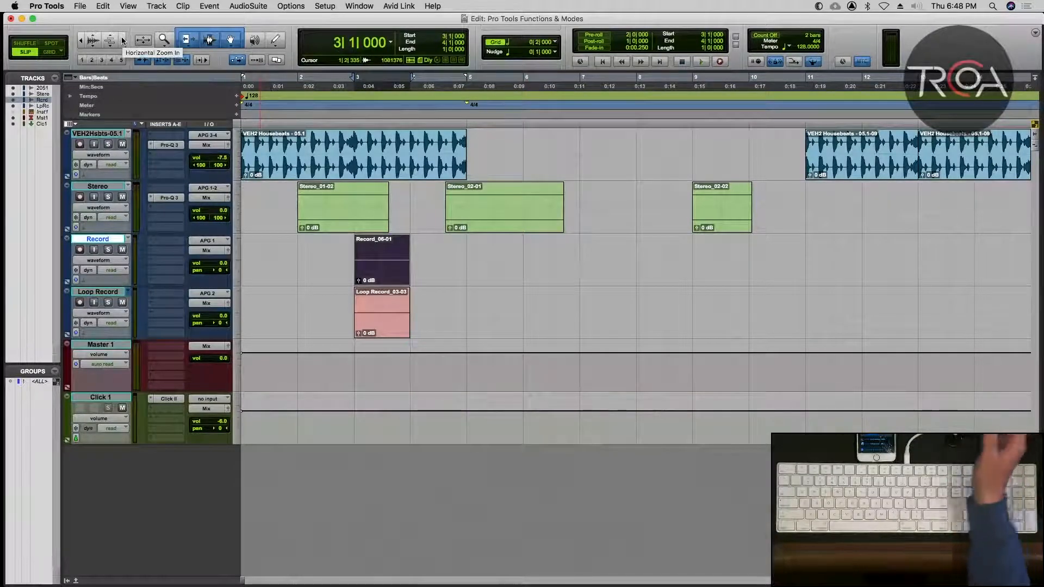
Zoom the timeline horizontally in to the first bars, and zoom out well past the last Housebeats clip.
key(t)
key(t)
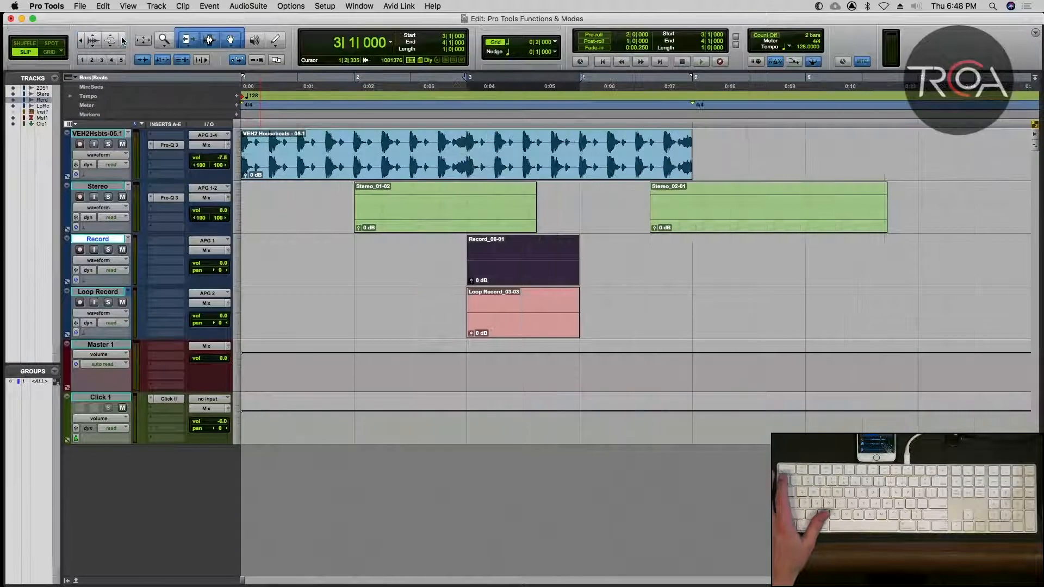
click(81, 41)
click(81, 42)
click(81, 42)
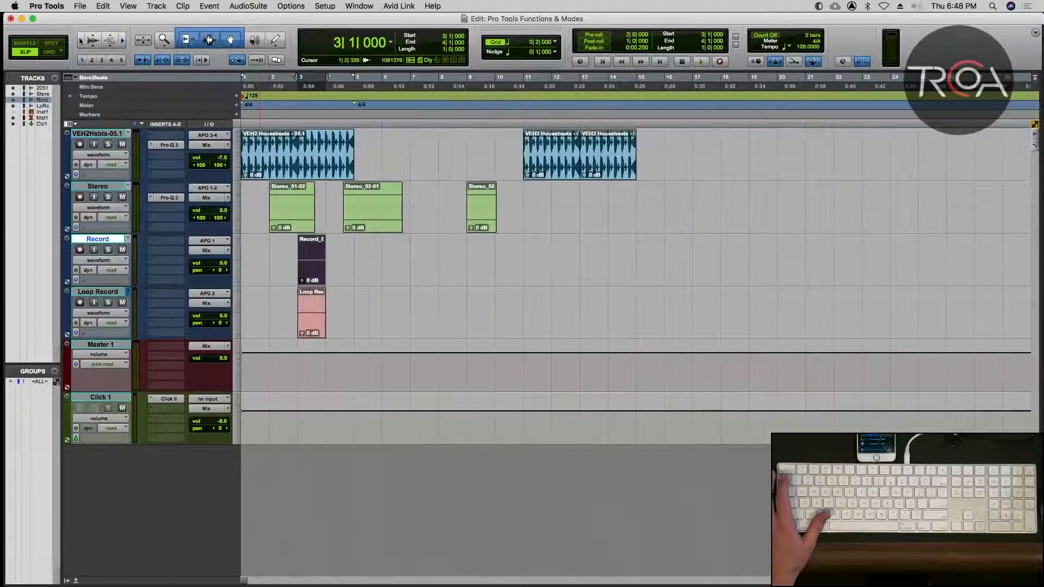
Zoom-toggle repeatedly between the selected Record_06-01 clip and the view of all tracks, finishing with all tracks in view.
click(141, 41)
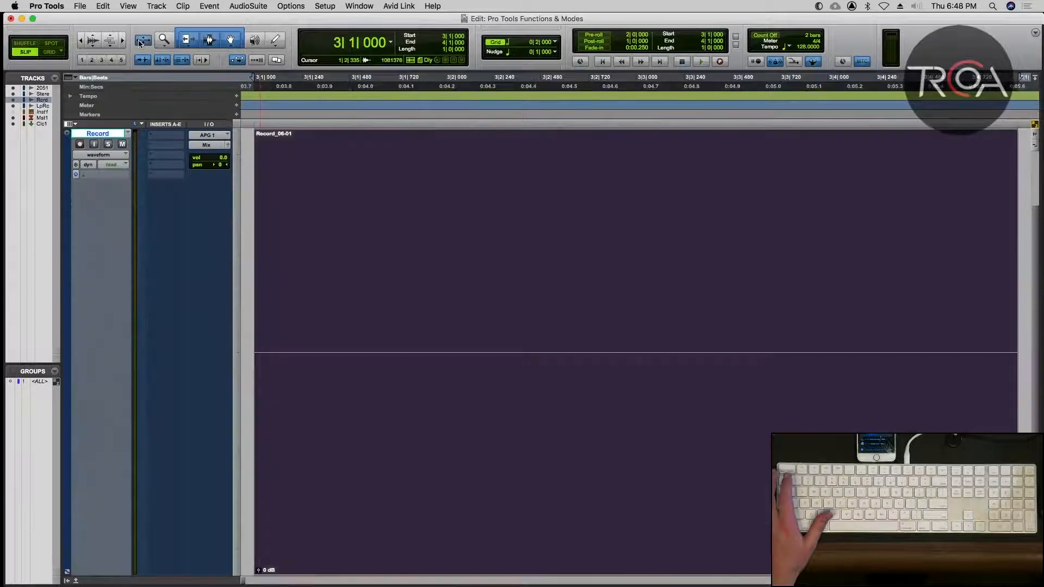
click(142, 42)
click(140, 42)
click(141, 42)
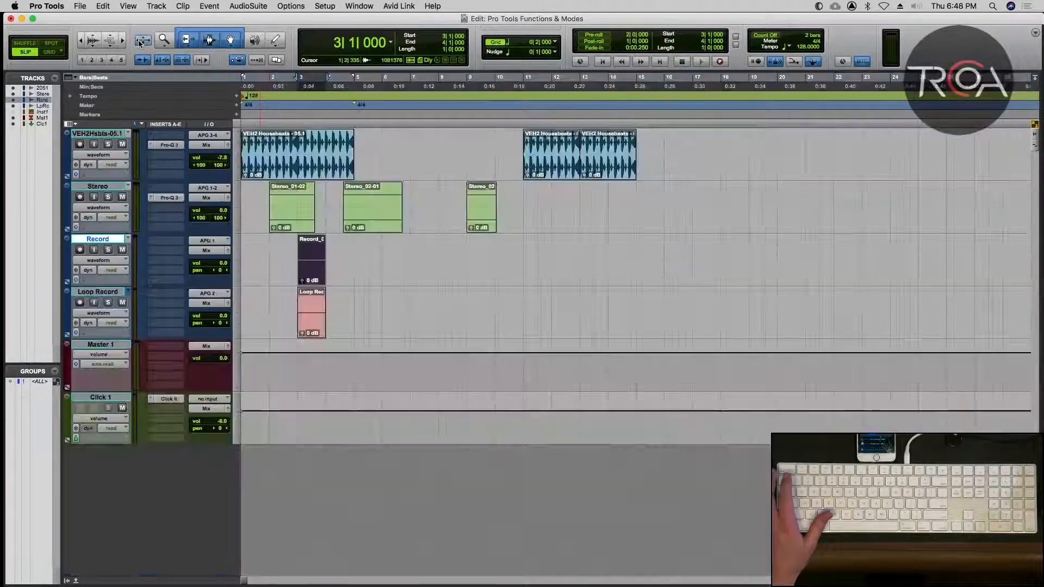
click(139, 42)
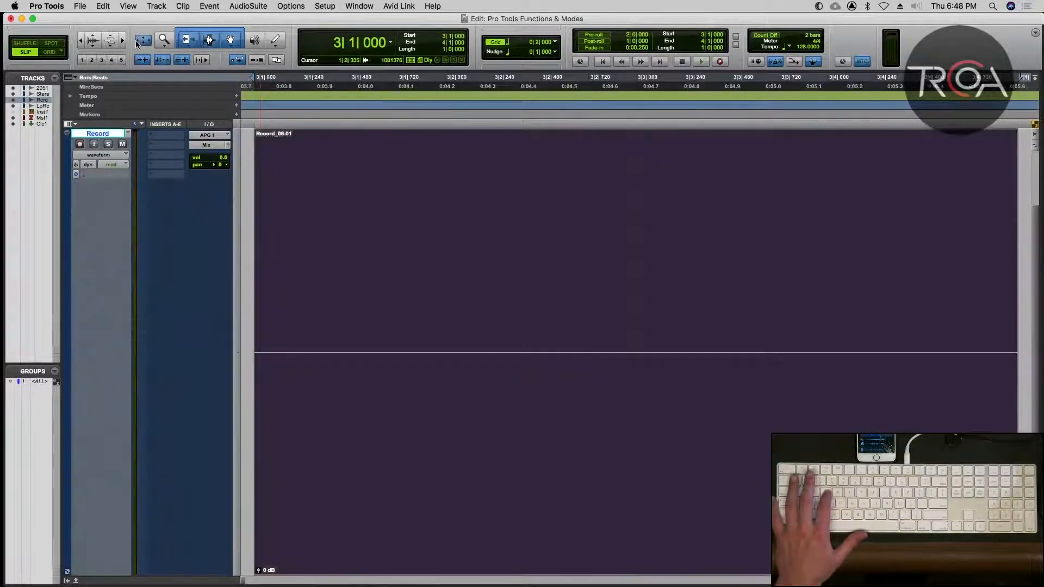
click(139, 42)
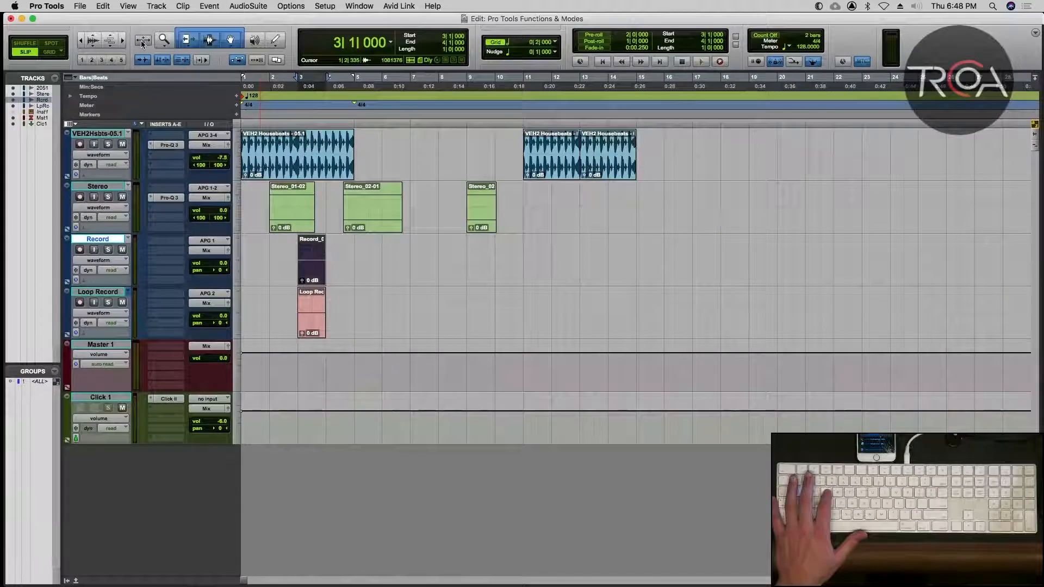
click(141, 42)
click(142, 42)
click(141, 41)
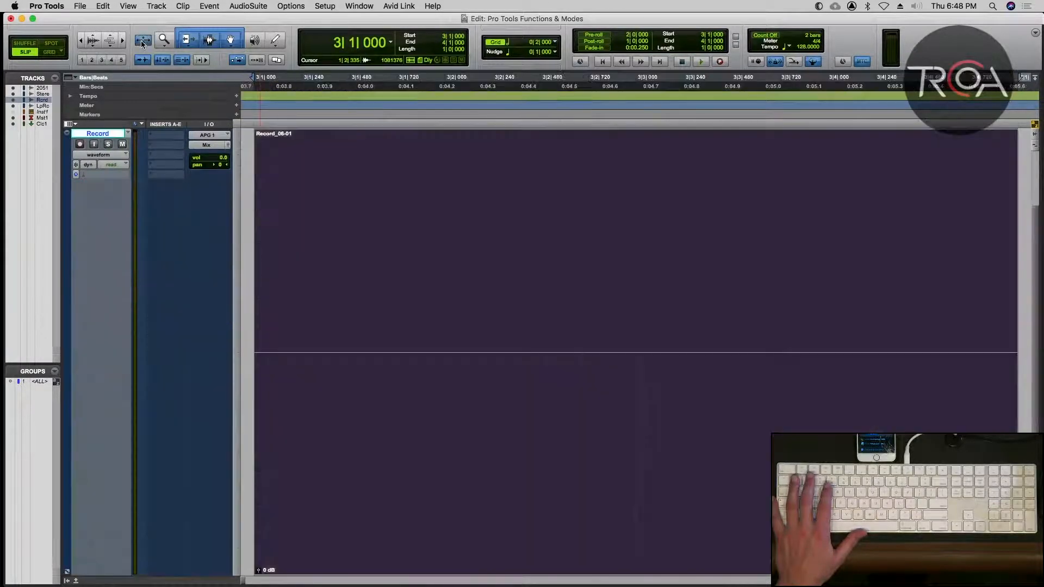
click(142, 42)
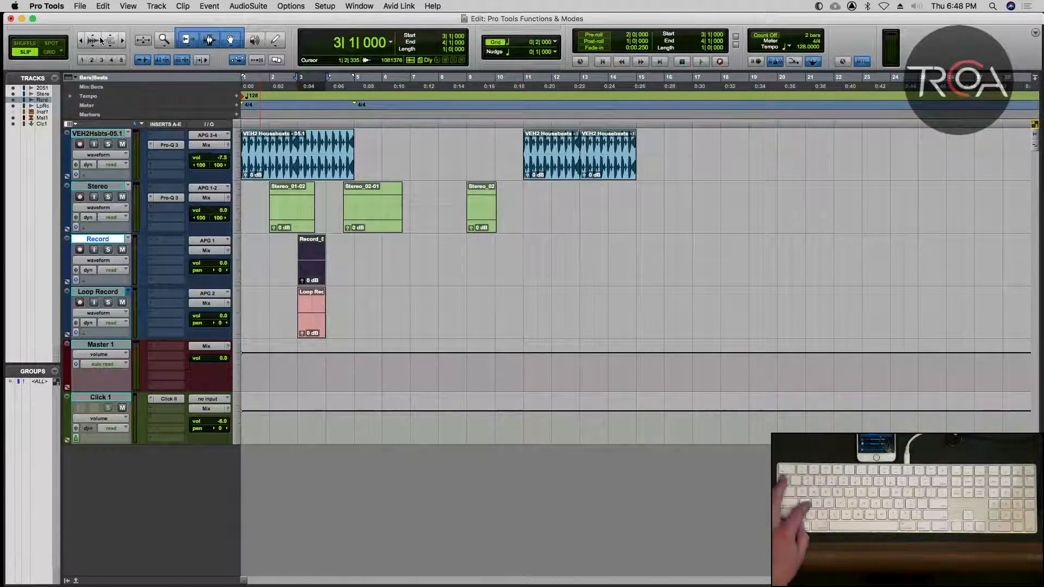
Zoom the timeline to bars 1 through 12, and enlarge and reduce the audio waveform height, finishing with small waveforms.
key(1)
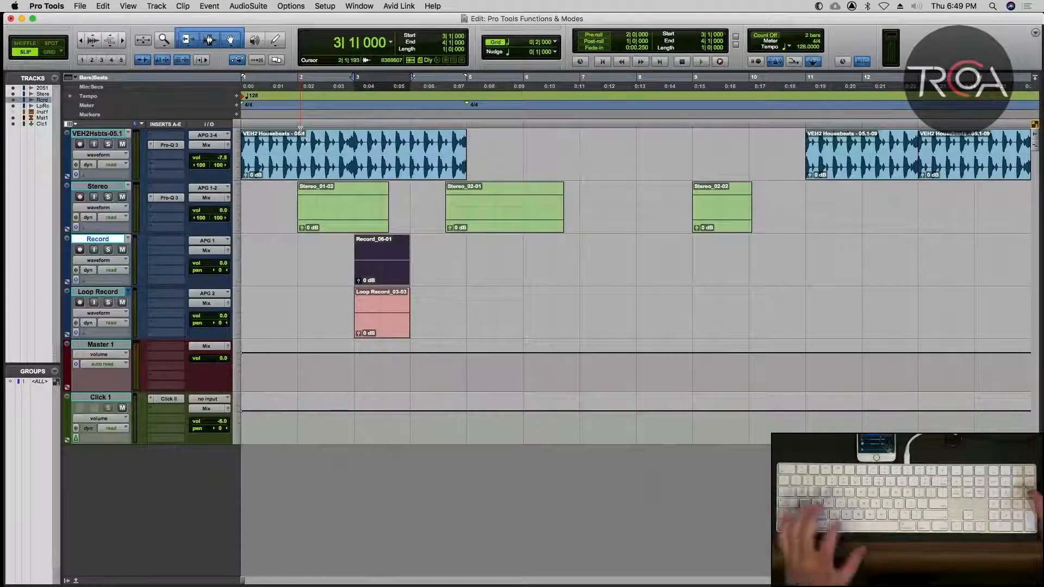
click(92, 40)
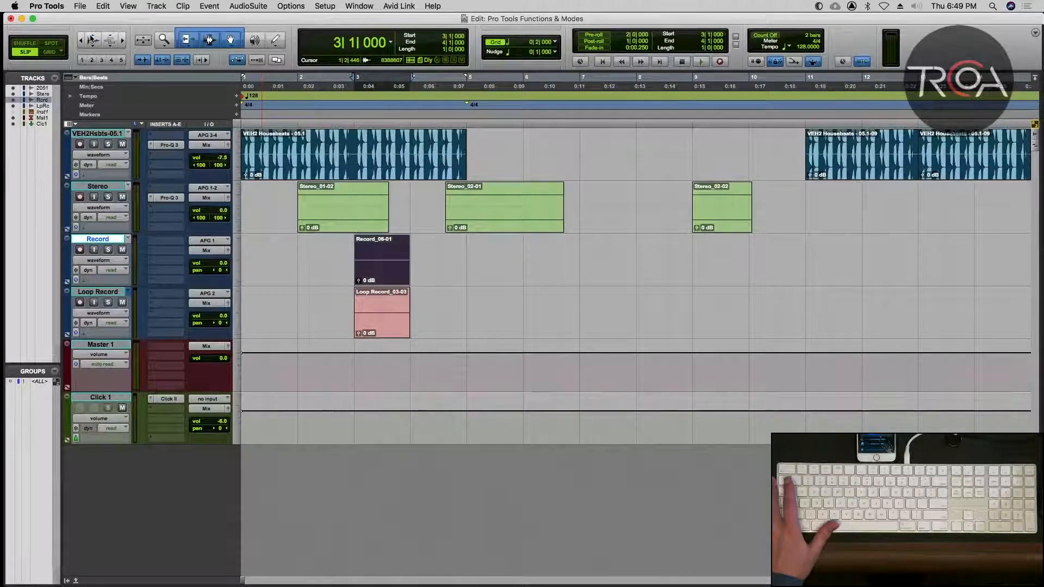
click(93, 41)
click(94, 45)
click(93, 45)
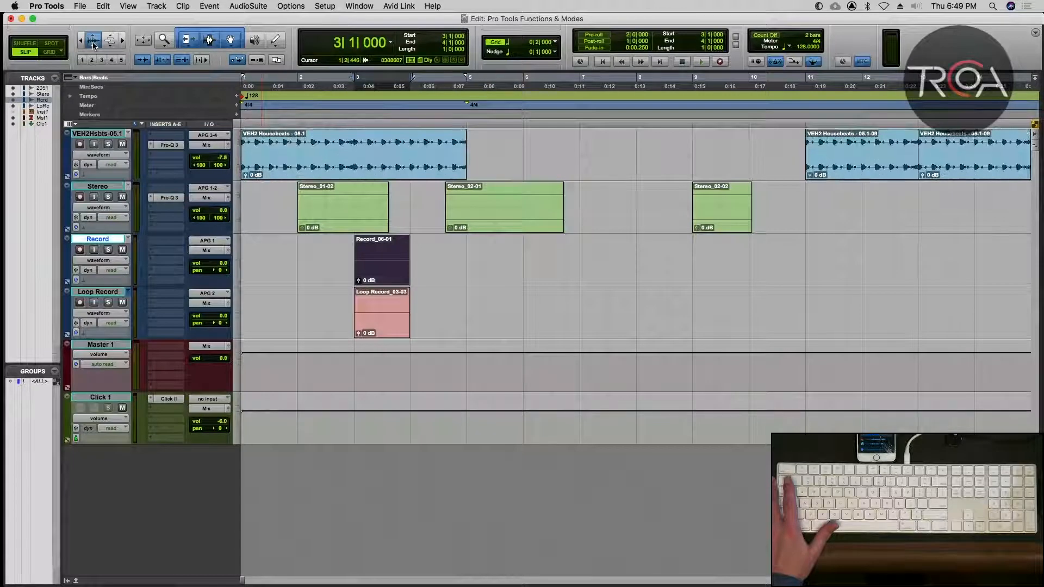
click(94, 44)
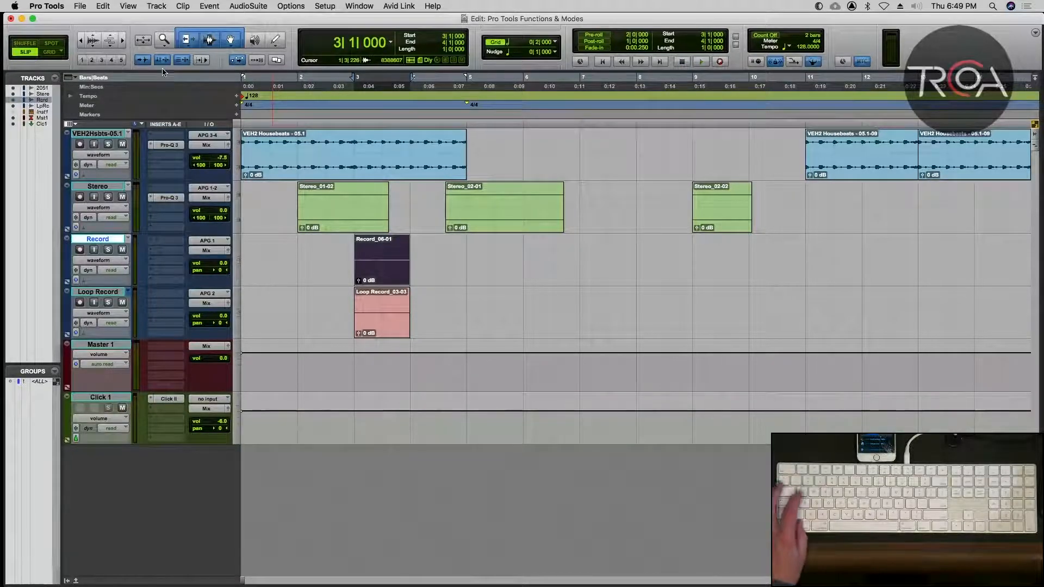
Zoom the audio waveform height in and out repeatedly, finishing with enlarged waveforms in the Housebeats clips.
key(super+alt+bracketright)
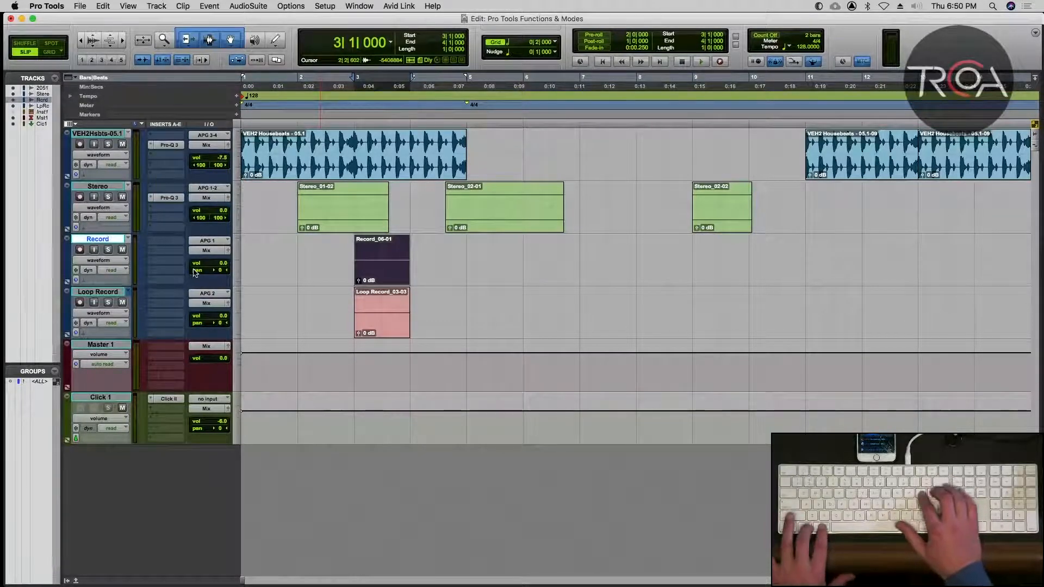
key(super+alt+bracketleft)
key(super+alt+bracketright)
key(super+alt+bracketright)
key(super+alt+bracketright)
key(super+alt+bracketright)
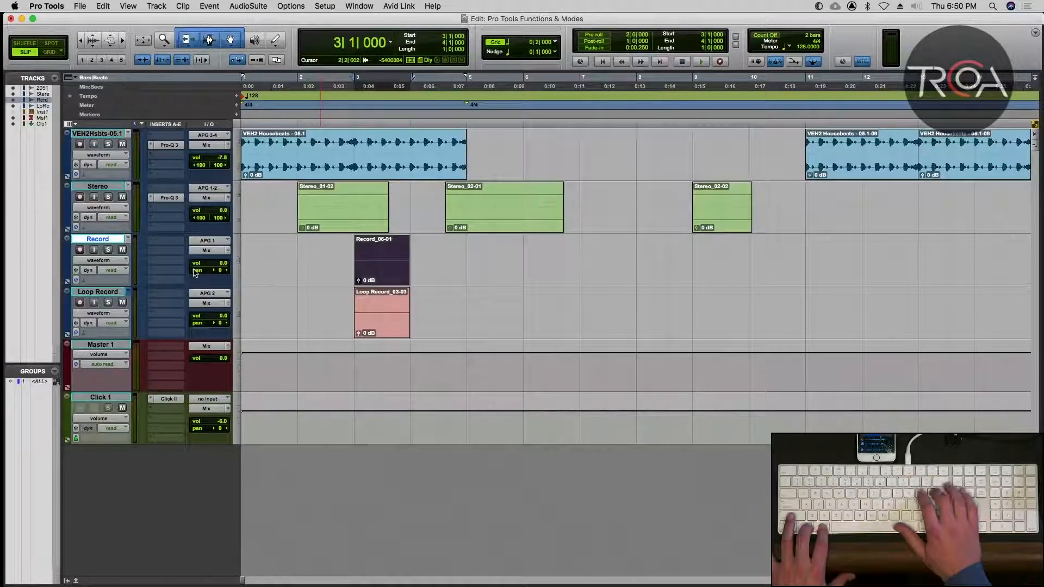
key(super+alt+bracketright)
key(super+alt+bracketright)
key(super+alt+bracketright)
key(super+alt+bracketright)
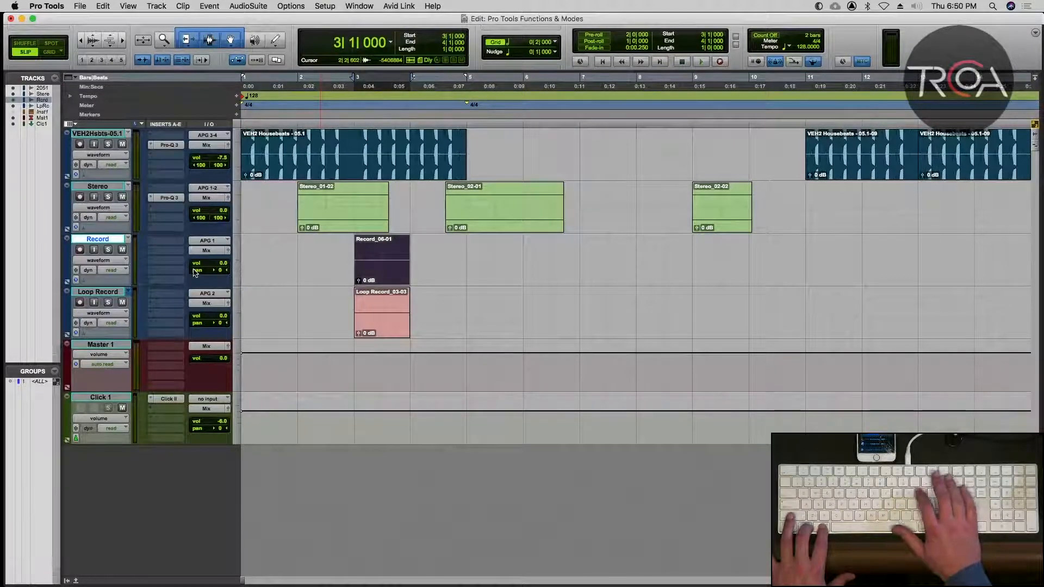
key(super+alt+bracketright)
key(super+alt+bracketright)
key(super+alt+bracketright)
key(super+alt+bracketright)
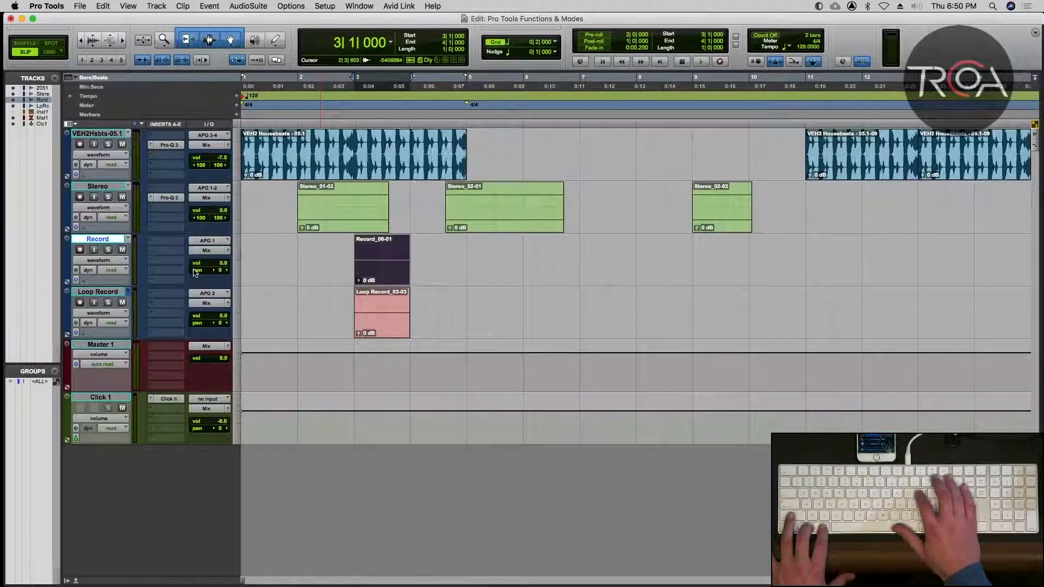
key(super+alt+bracketright)
key(super+alt+bracketright)
key(super+alt+bracketright)
key(super+alt+bracketright)
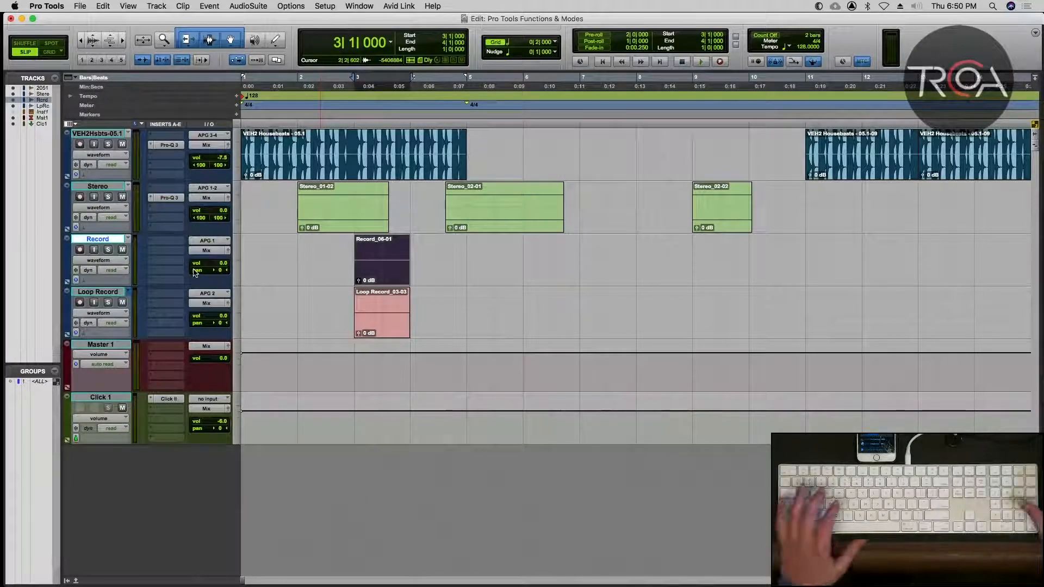
Zoom the timeline in to the first four bars, and enlarge and reduce the audio waveform height of the Housebeats clip.
key(super+bracketright)
key(super+bracketright)
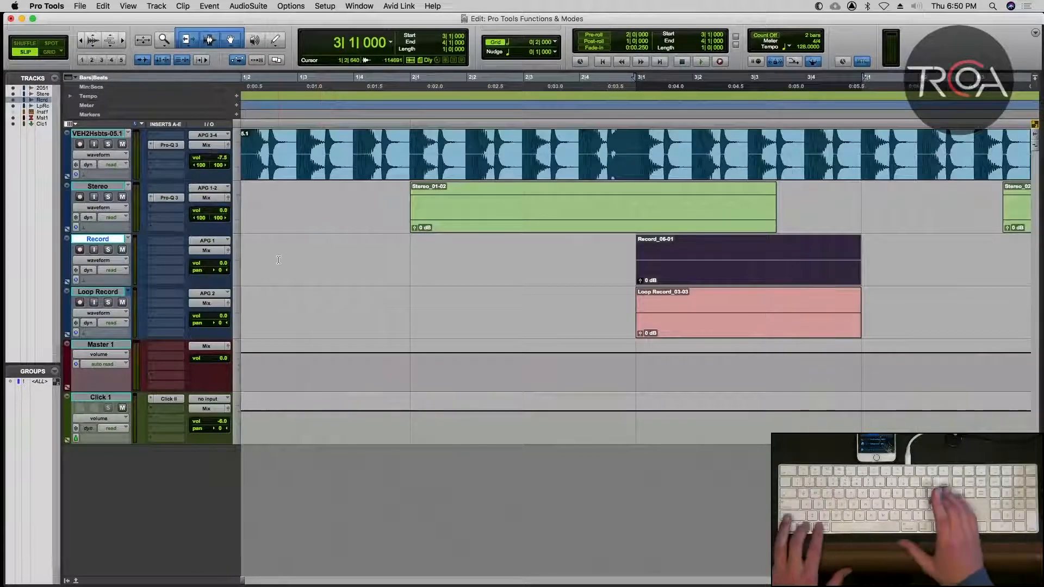
key(super+alt+bracketright)
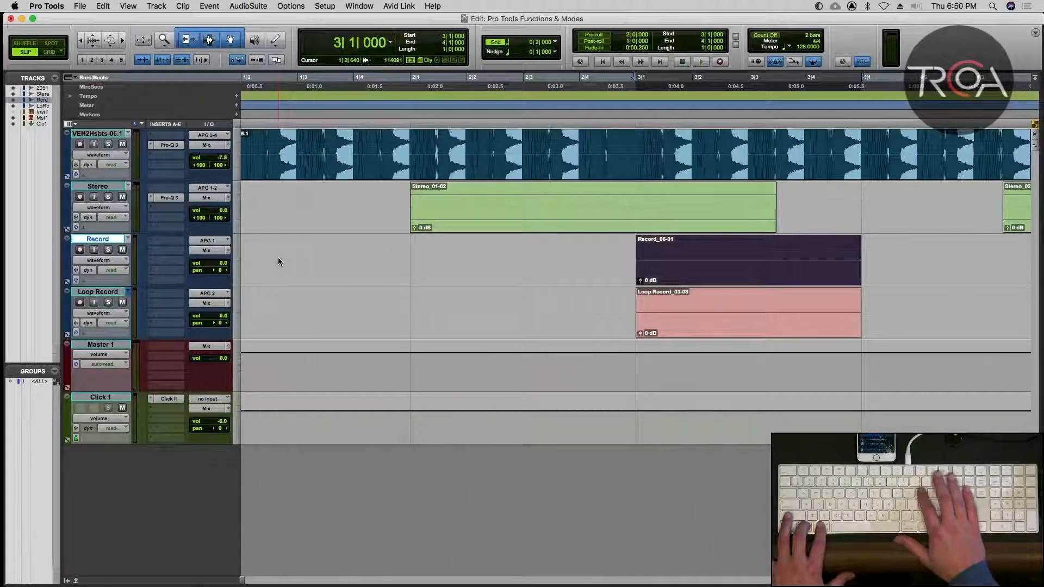
key(super+alt+bracketright)
key(super+alt+bracketright)
key(super+alt+bracketleft)
key(super+alt+bracketleft)
key(super+alt+bracketleft)
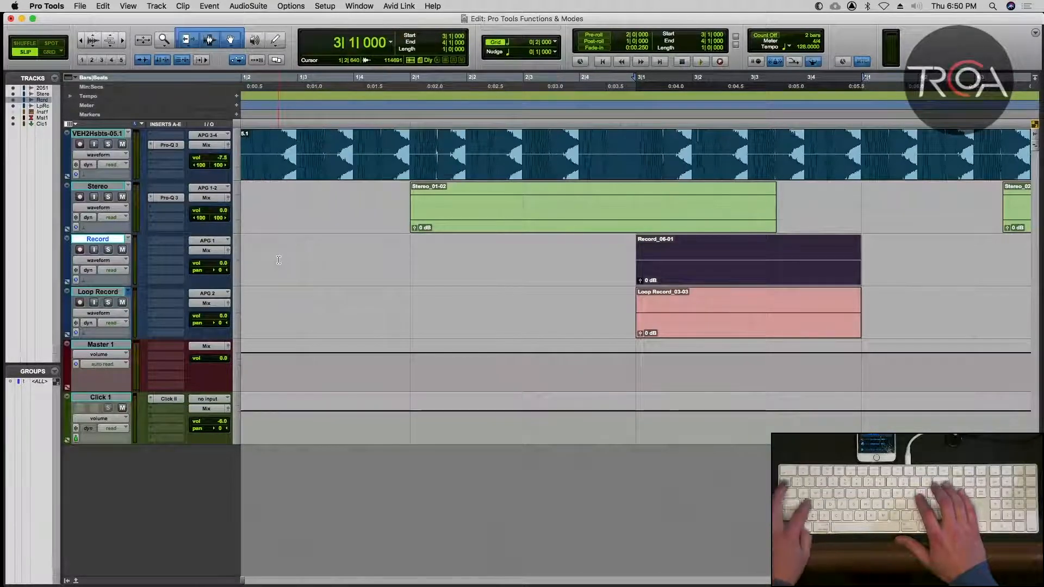
Zoom the timeline out and back in around bar 3, and enlarge and reduce the waveform height, finishing with small waveforms.
key(super+bracketleft)
key(super+bracketleft)
key(super+bracketright)
key(super+bracketright)
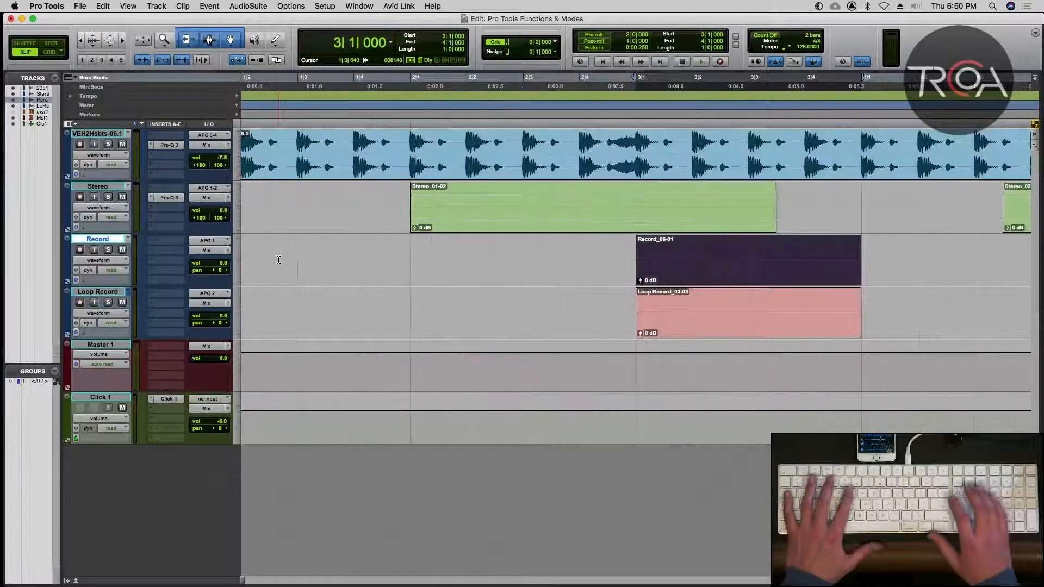
key(super+alt+bracketright)
key(super+alt+bracketright)
key(super+alt+bracketright)
key(super+alt+bracketright)
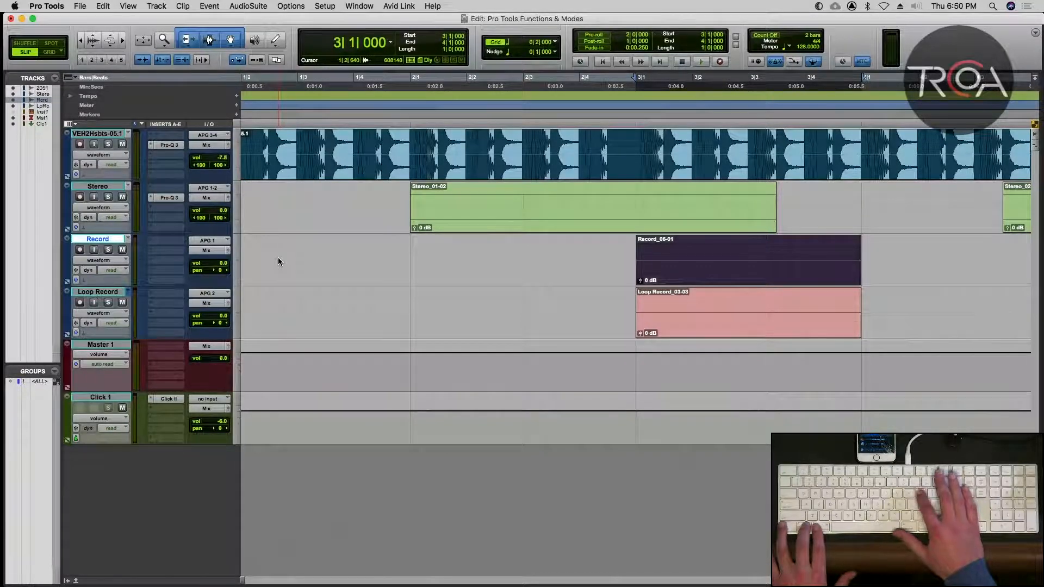
key(super+alt+bracketleft)
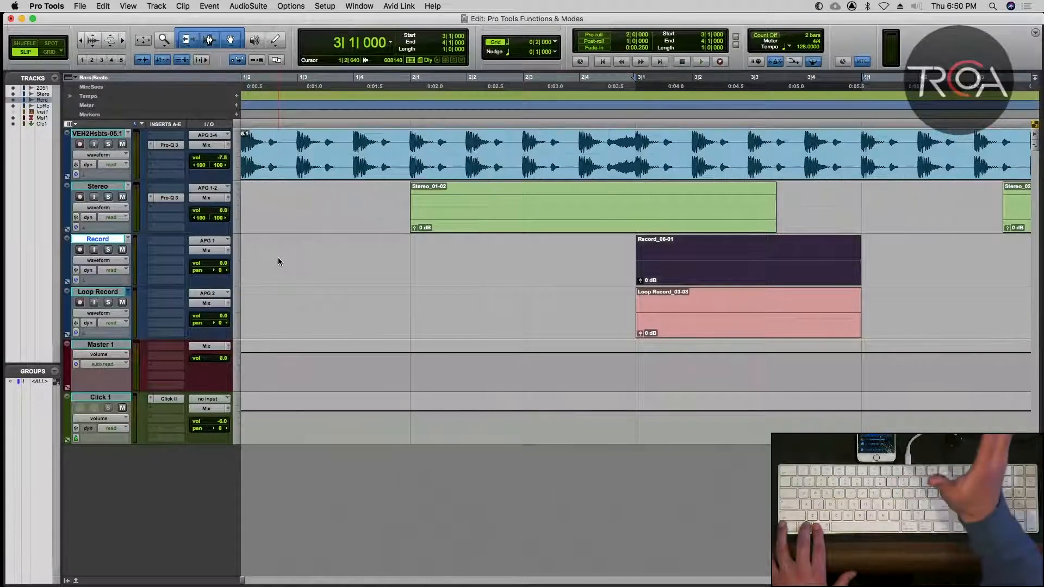
Zoom the timeline out to bars 1 through 12, and vary the audio waveform height, finishing with medium-sized waveforms.
key(super+bracketleft)
key(super+bracketleft)
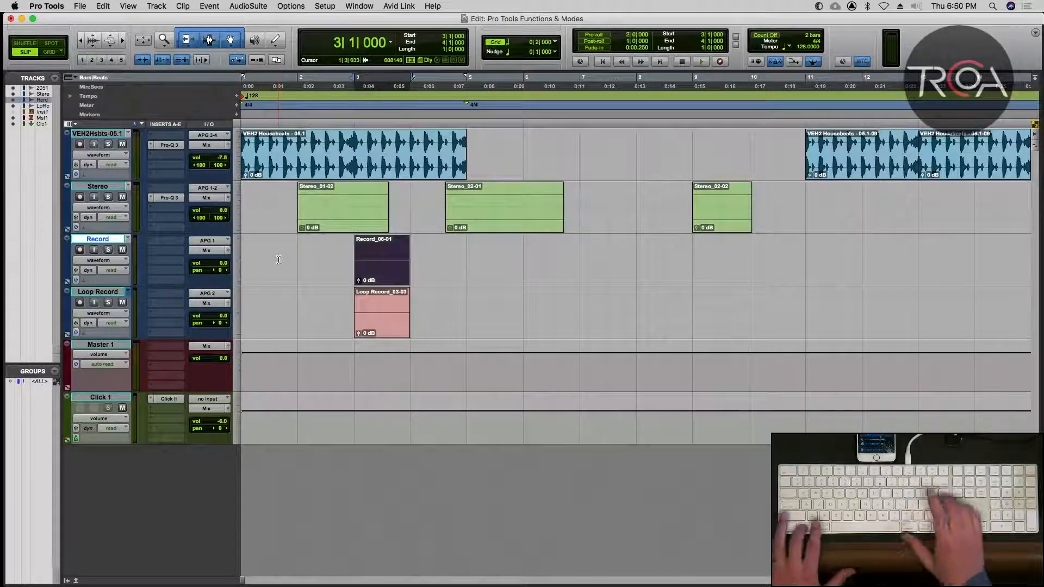
key(super+alt+bracketright)
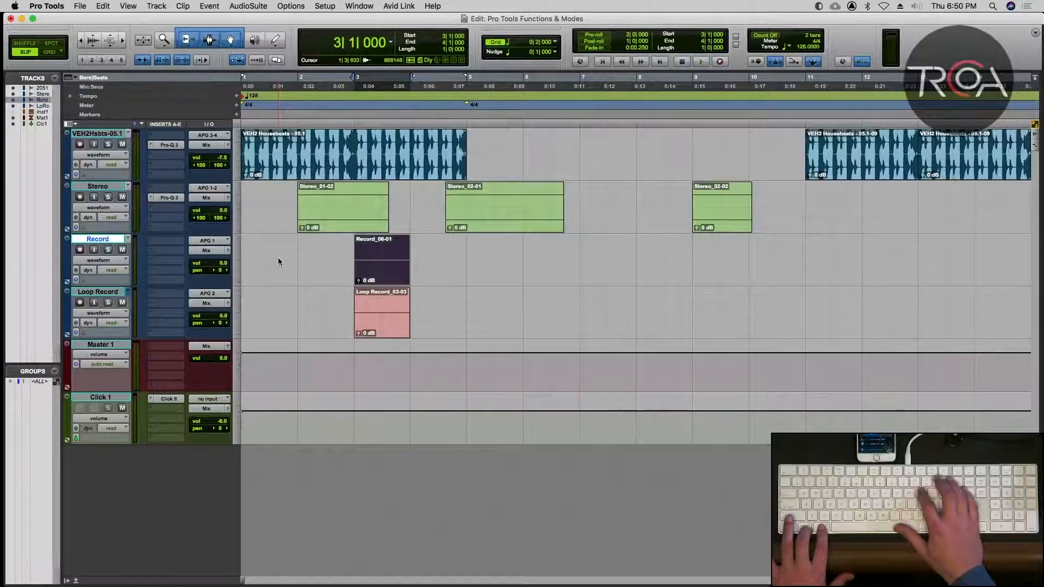
key(super+alt+bracketleft)
key(super+alt+bracketleft)
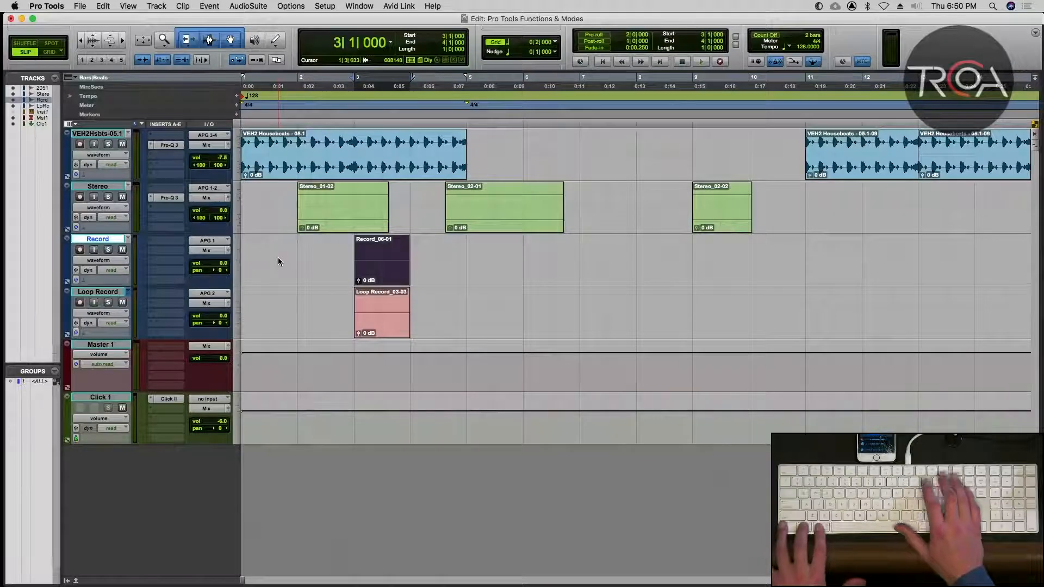
key(super+alt+bracketright)
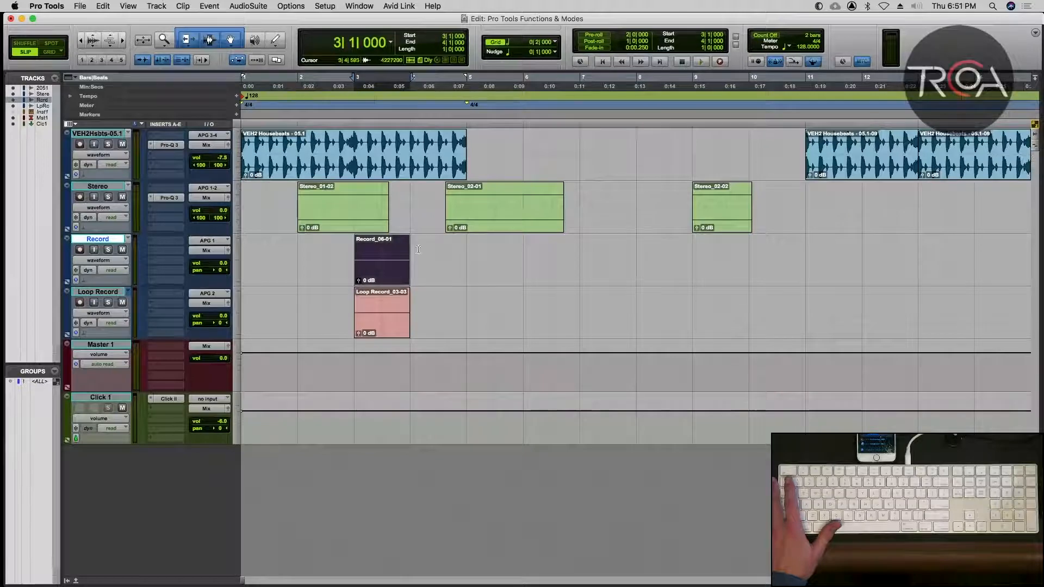
Show the hidden Inst 1 track in the MIDI Editor, and zoom its MIDI notes vertically in and out.
click(13, 111)
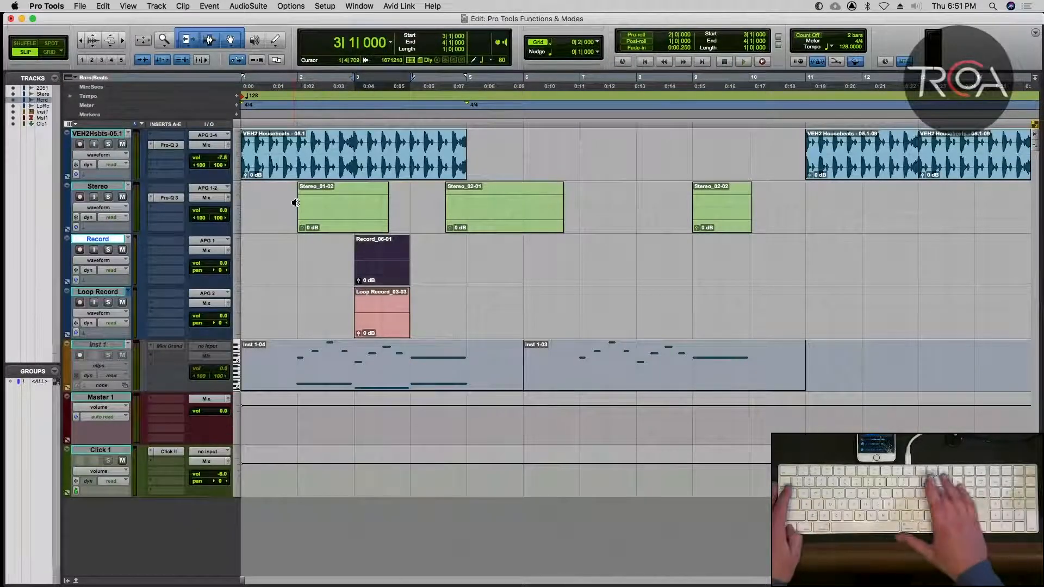
key(ctrl+equal)
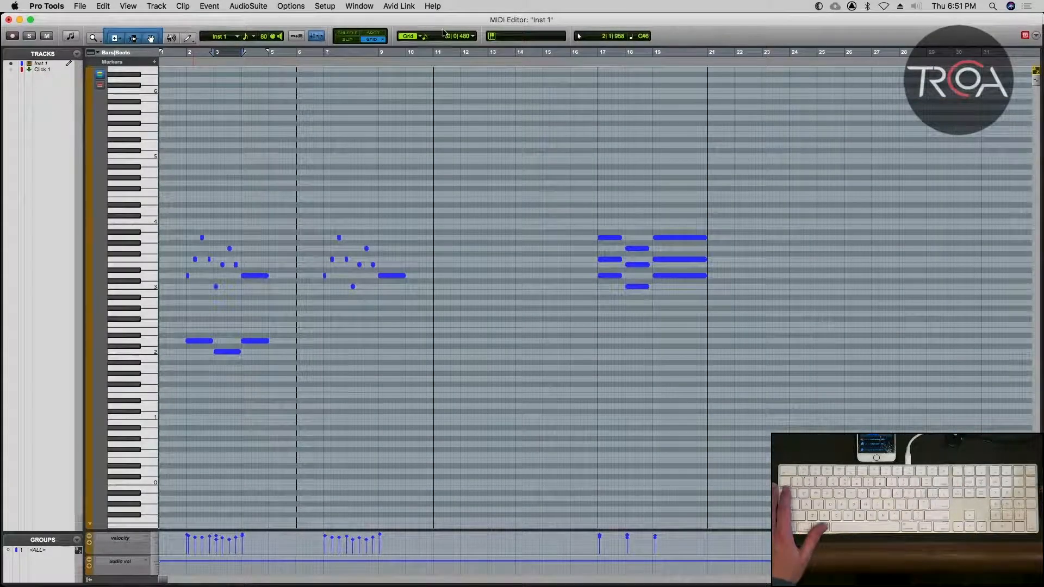
click(1037, 81)
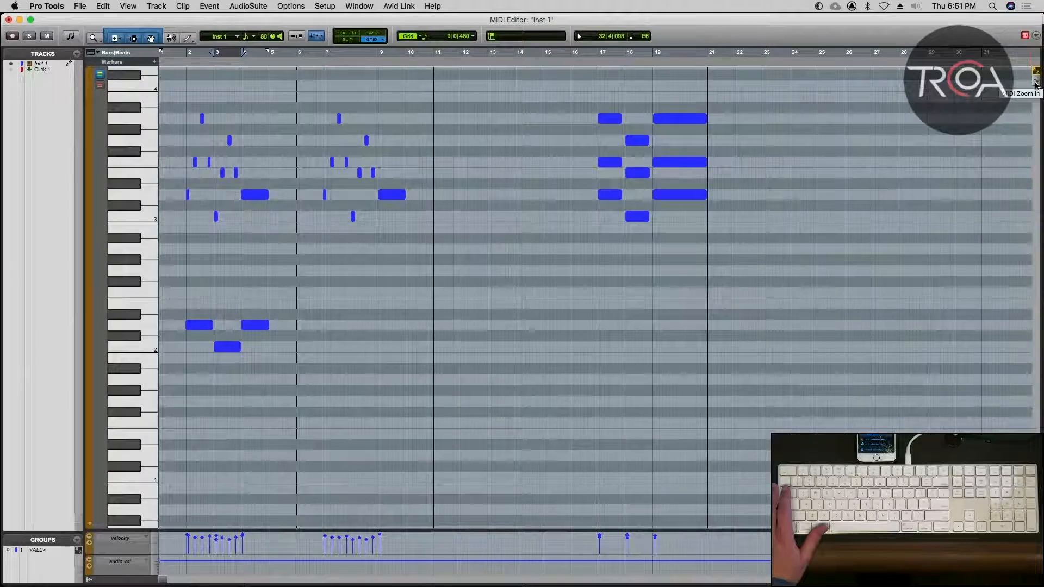
click(1037, 85)
click(1037, 80)
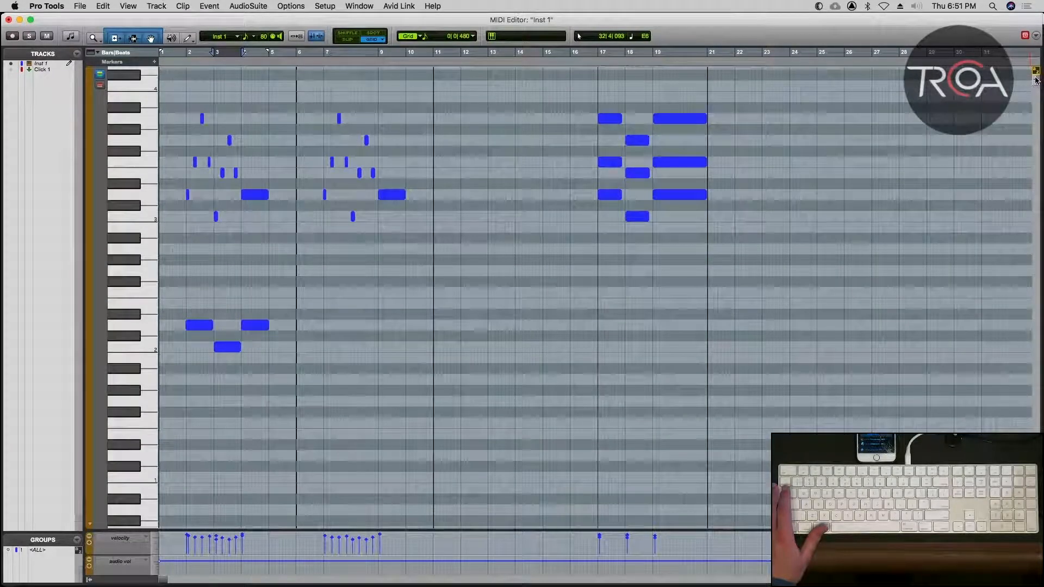
click(1036, 84)
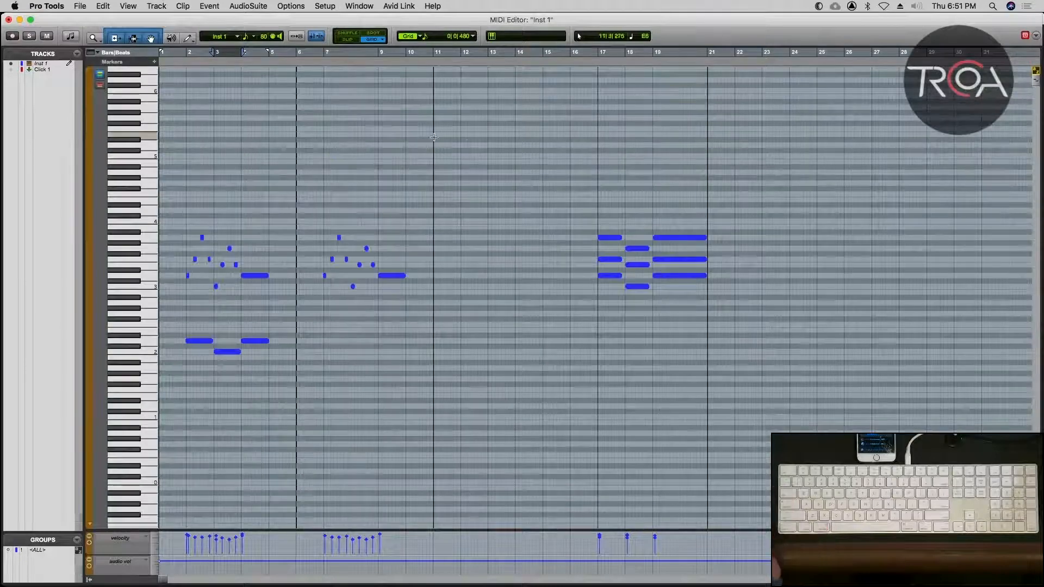
Return to the Edit window and hide the Inst 1 track.
key(super+equal)
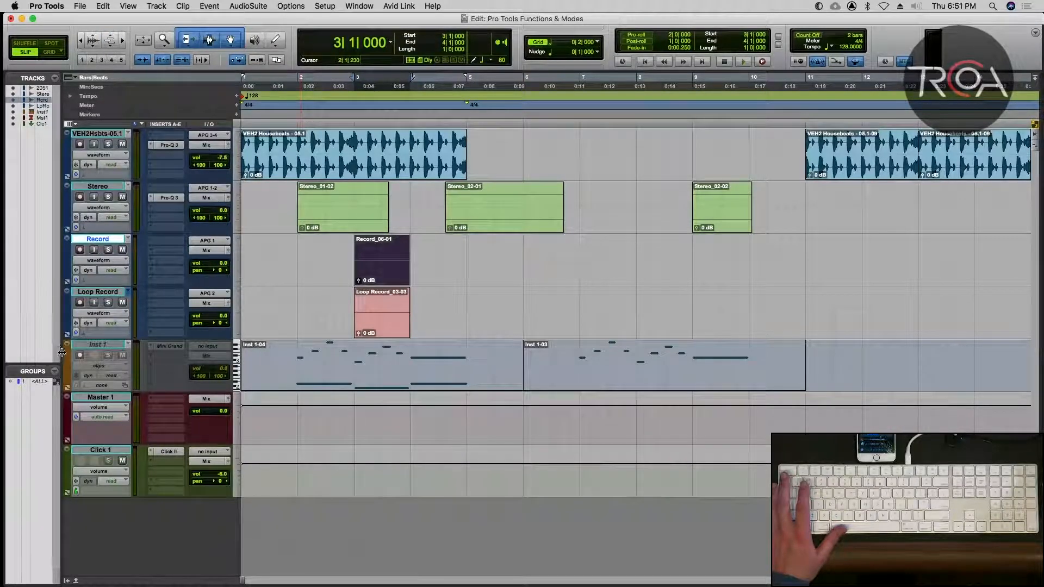
click(14, 113)
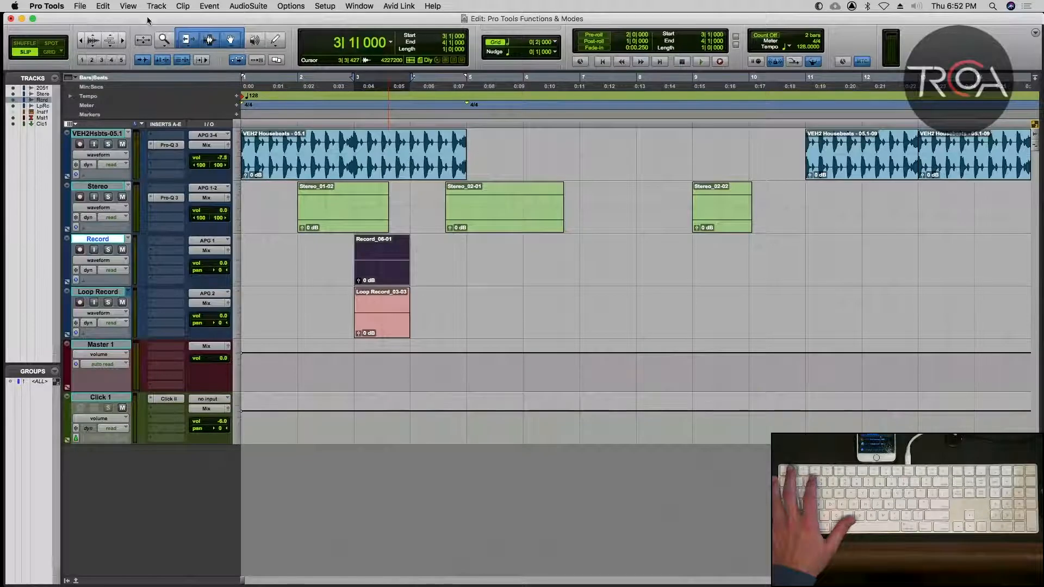
Switch the edit mode through Spot back to Slip, and select the Zoomer tool.
key(F1)
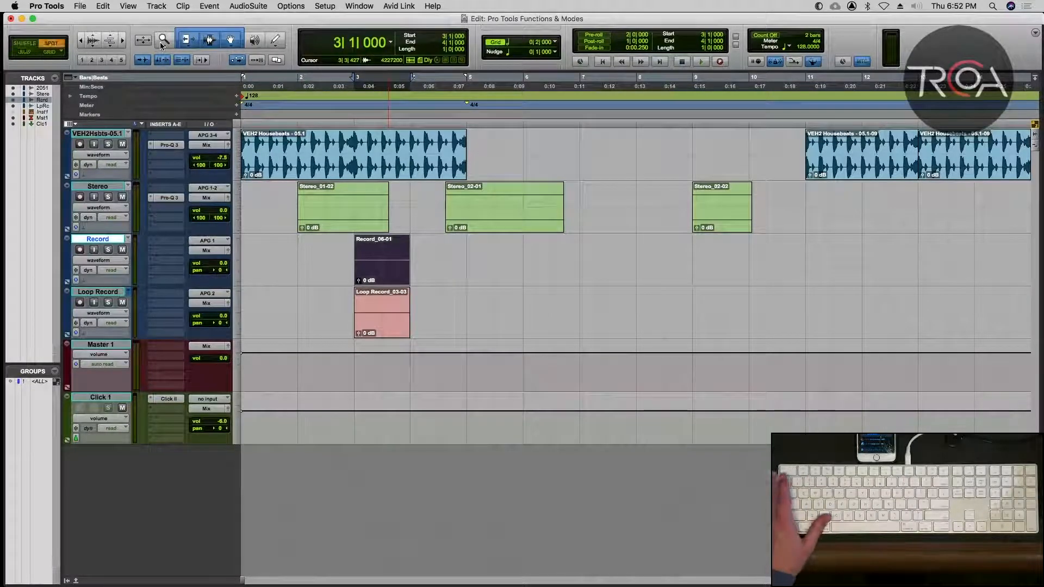
key(F2)
key(F10)
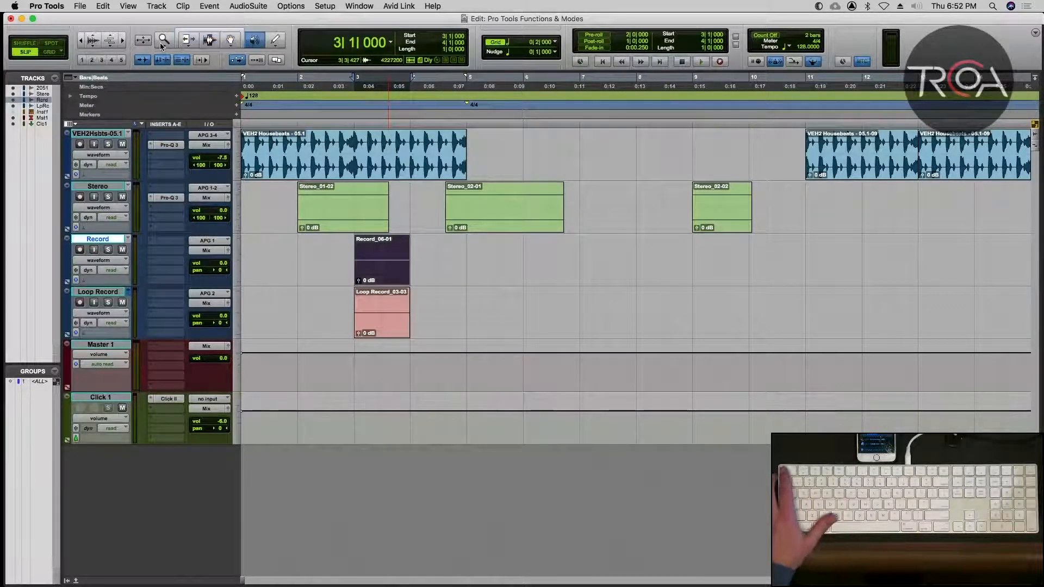
key(F5)
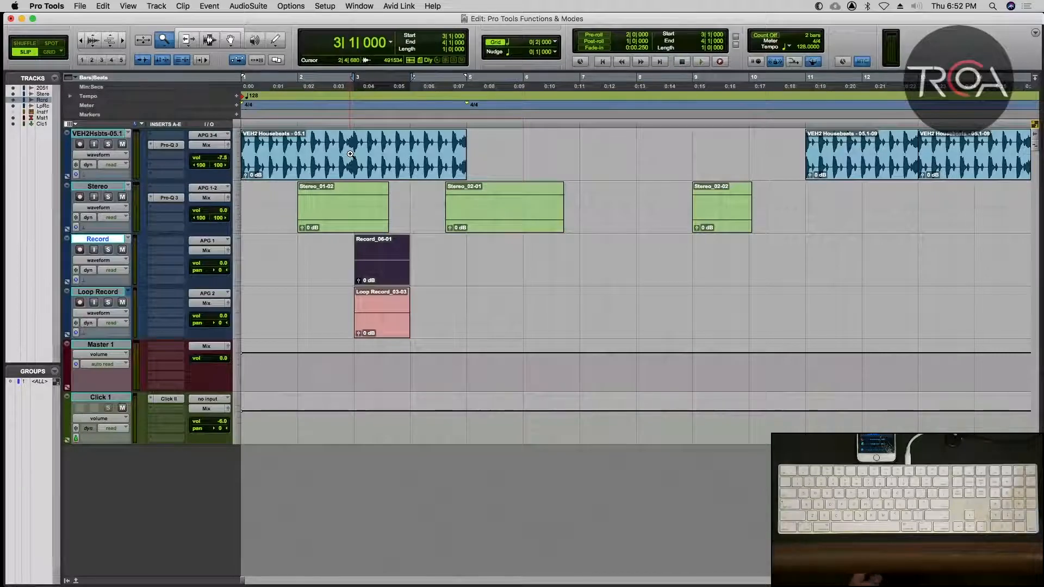
Zoom in on and select the first VEH2 Housebeats - 05.1 clip, and zoom back out to show the entire session.
key(super+bracketright)
key(super+bracketright)
key(super+bracketright)
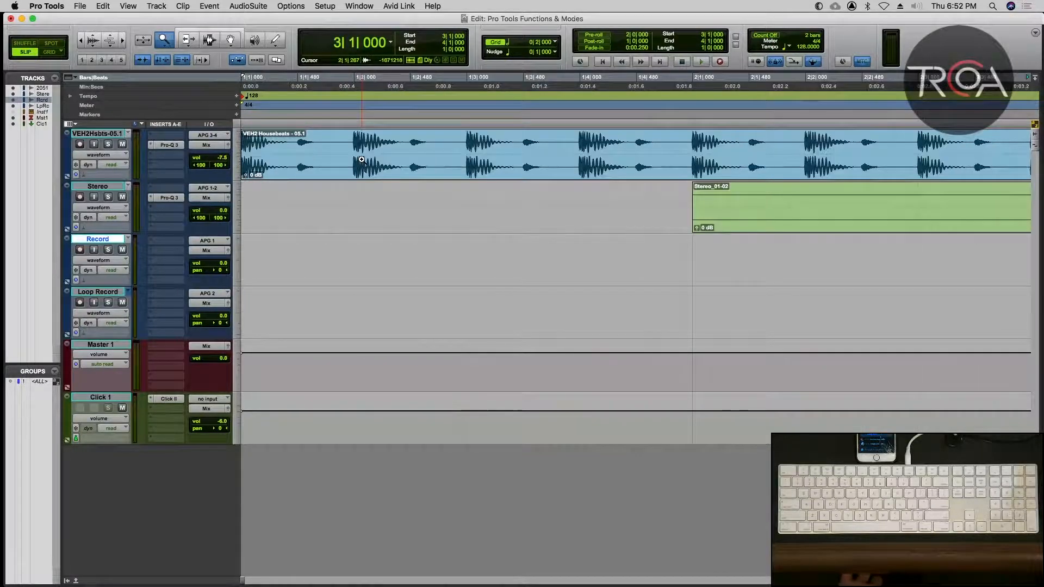
right_click(362, 161)
click(333, 219)
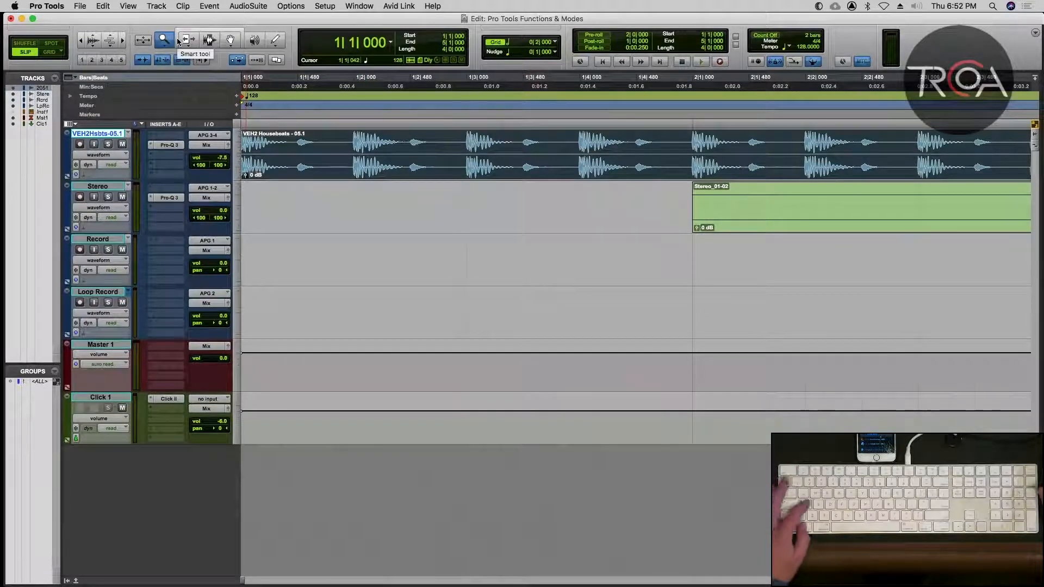
double_click(162, 40)
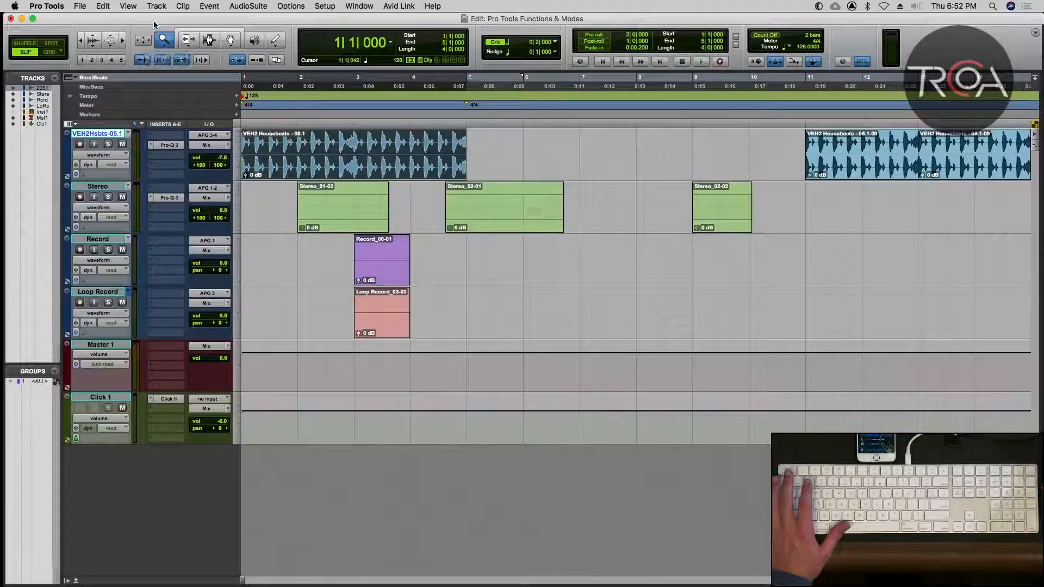
Zoom in once on the first Housebeats clip with Single Zoom, and set the Zoomer tool back to Normal Zoom.
drag(163, 41, 182, 66)
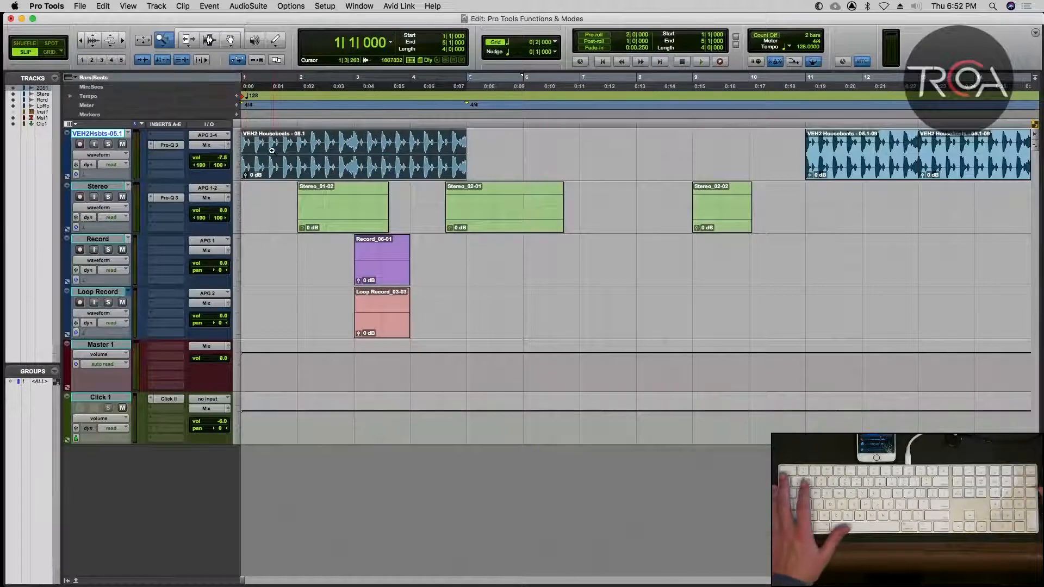
click(332, 159)
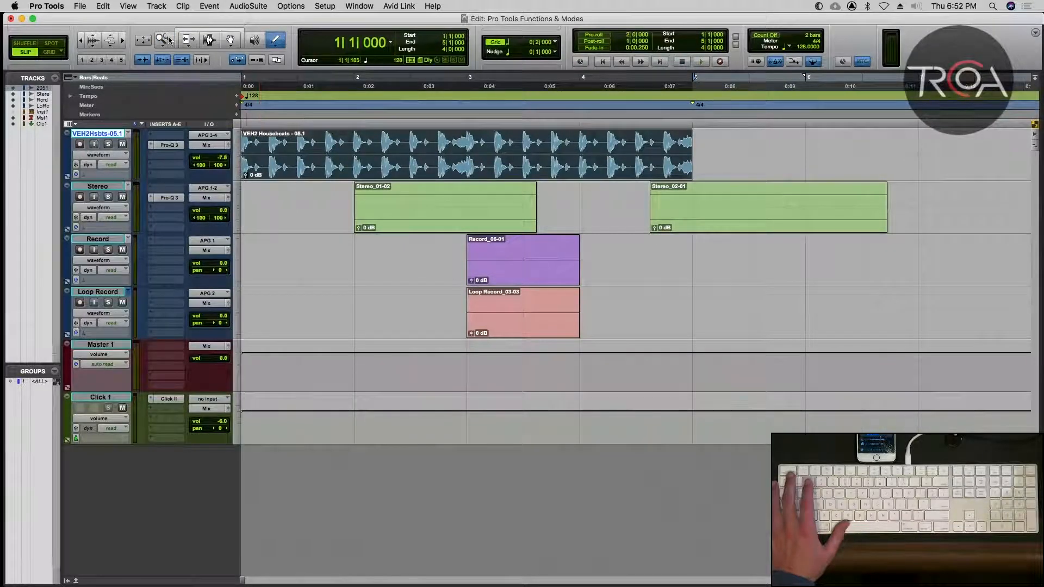
click(169, 41)
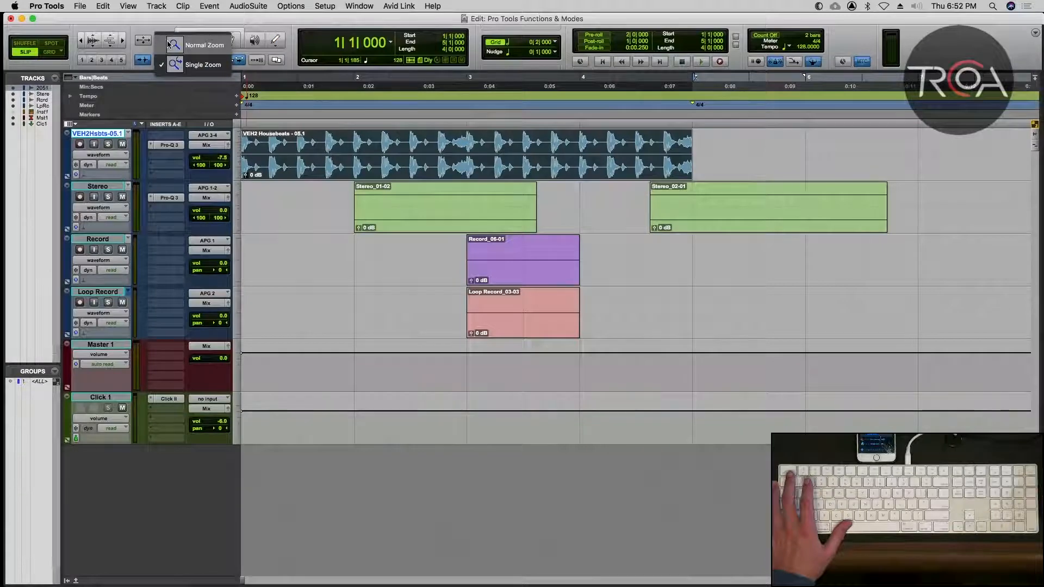
click(169, 45)
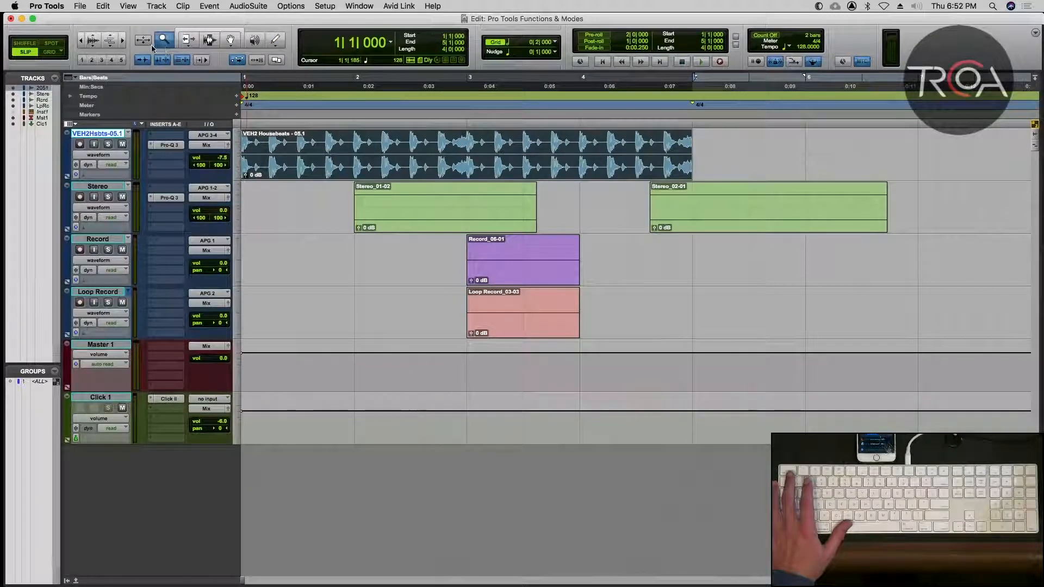
Select the Trim tool, and cycle repeatedly through all the edit tools, finishing with the Smart Tool.
click(188, 41)
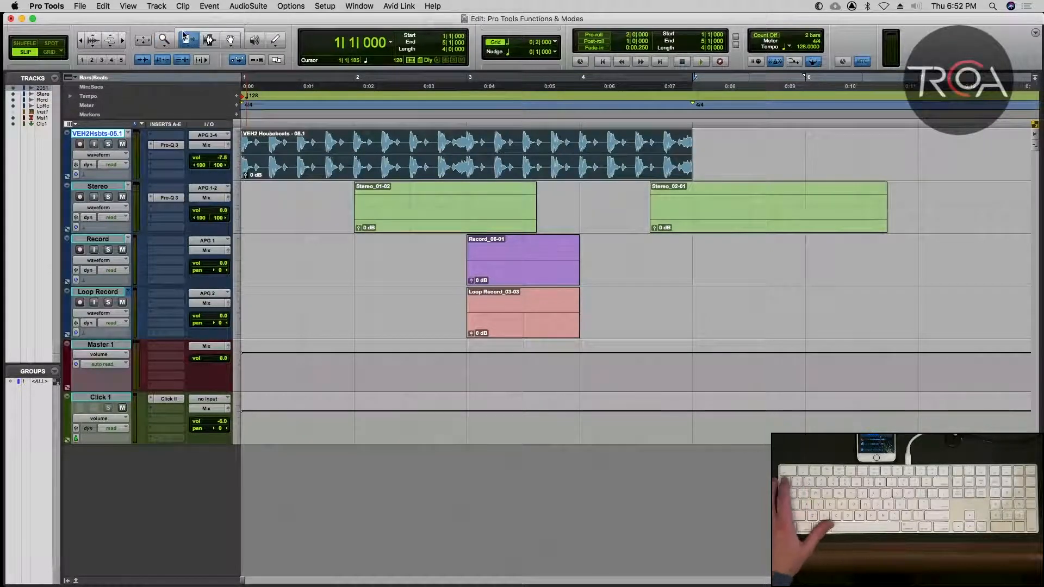
key(Escape)
key(Escape)
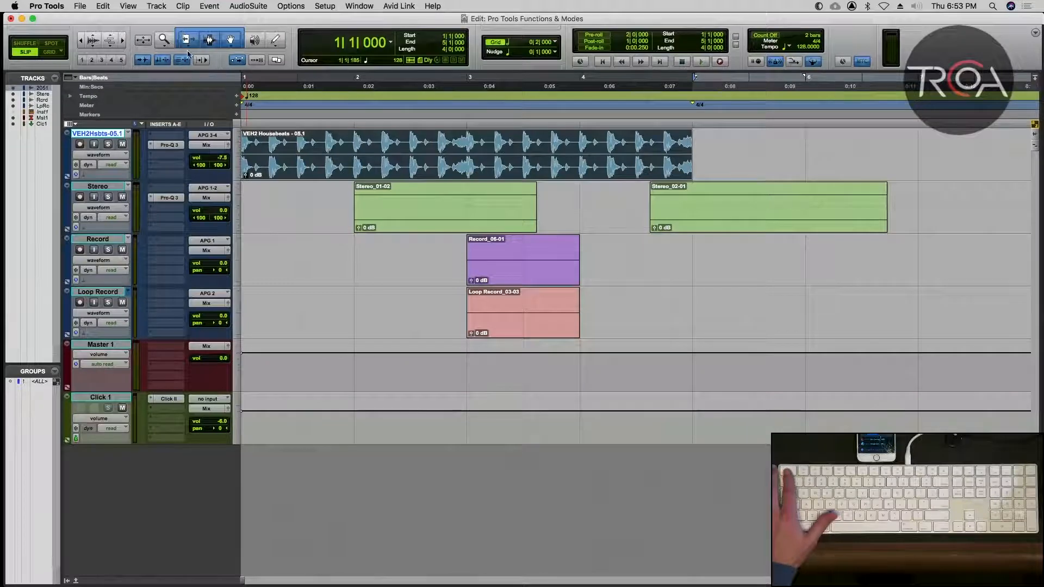
key(Escape)
key(Escape)
key(Escape)
key(Escape)
key(Escape)
key(Escape)
key(Escape)
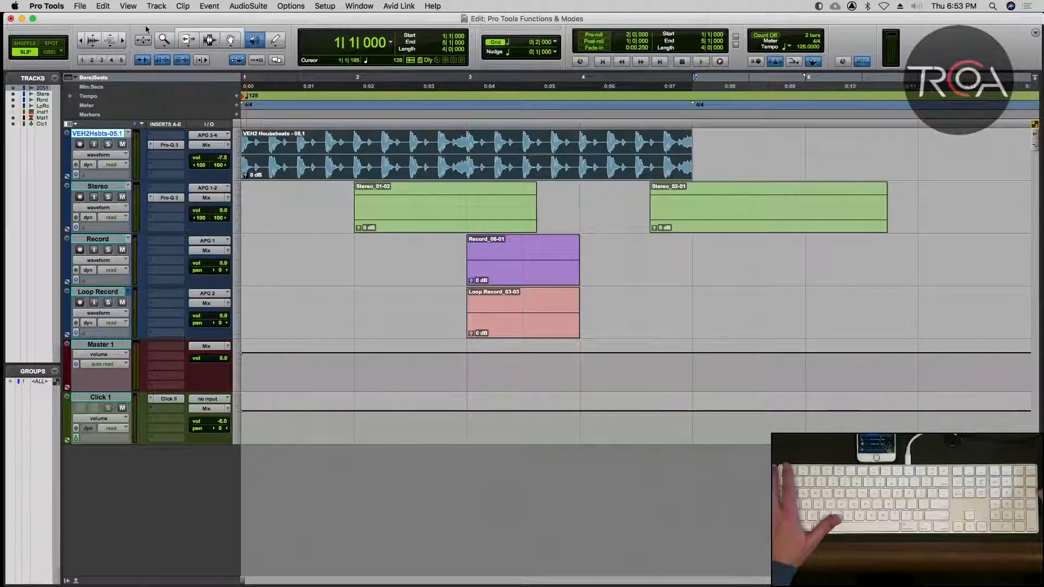
key(Escape)
key(Escape)
key(Escape)
key(Escape)
key(Escape)
key(Escape)
key(Escape)
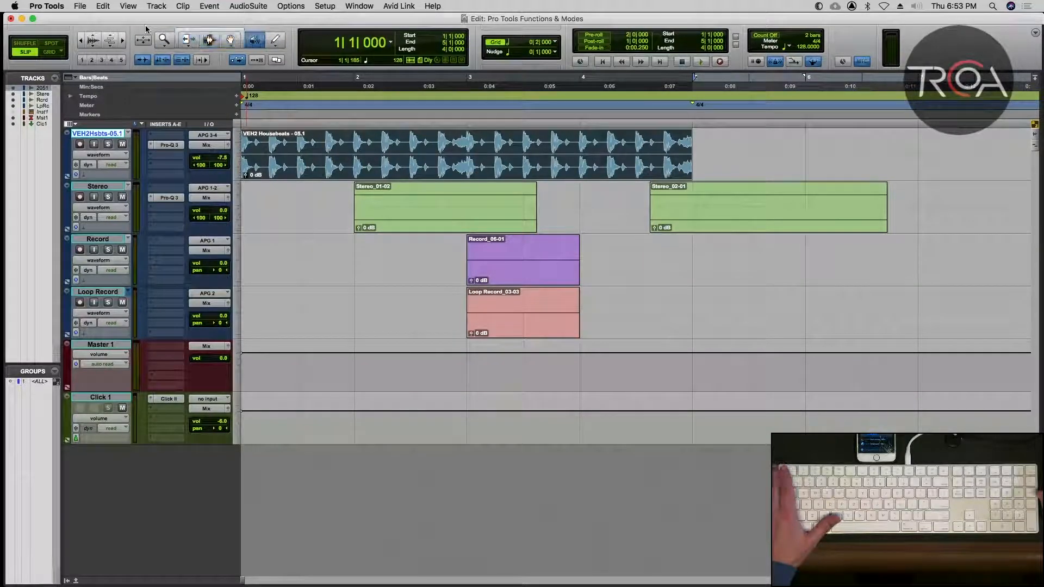
key(Escape)
key(Escape)
key(Escape)
key(Escape)
key(Escape)
key(Escape)
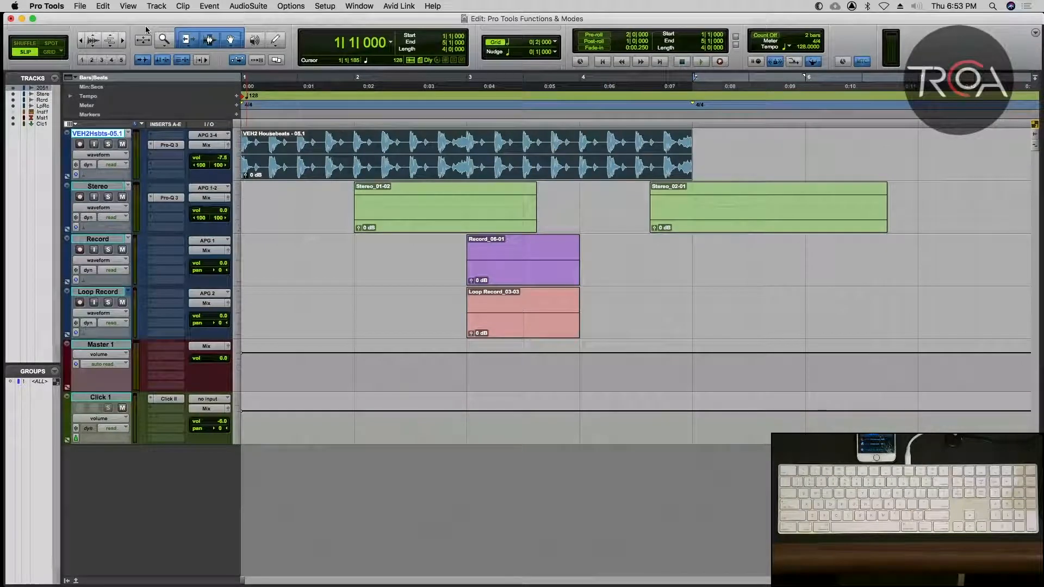
Switch to System Preferences and display the Mission Control shortcuts in the Keyboard settings.
click(12, 6)
click(179, 144)
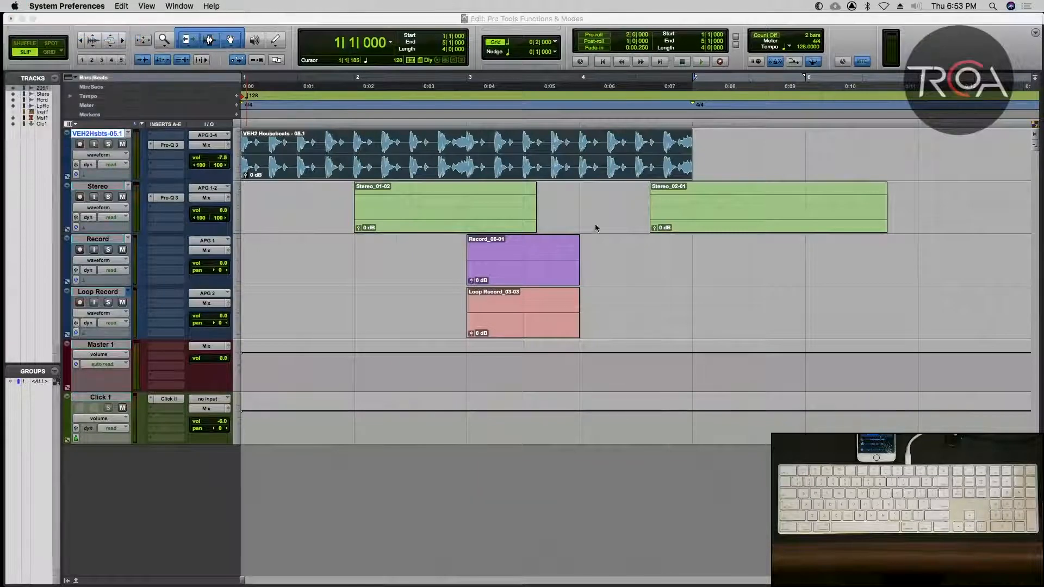
click(401, 202)
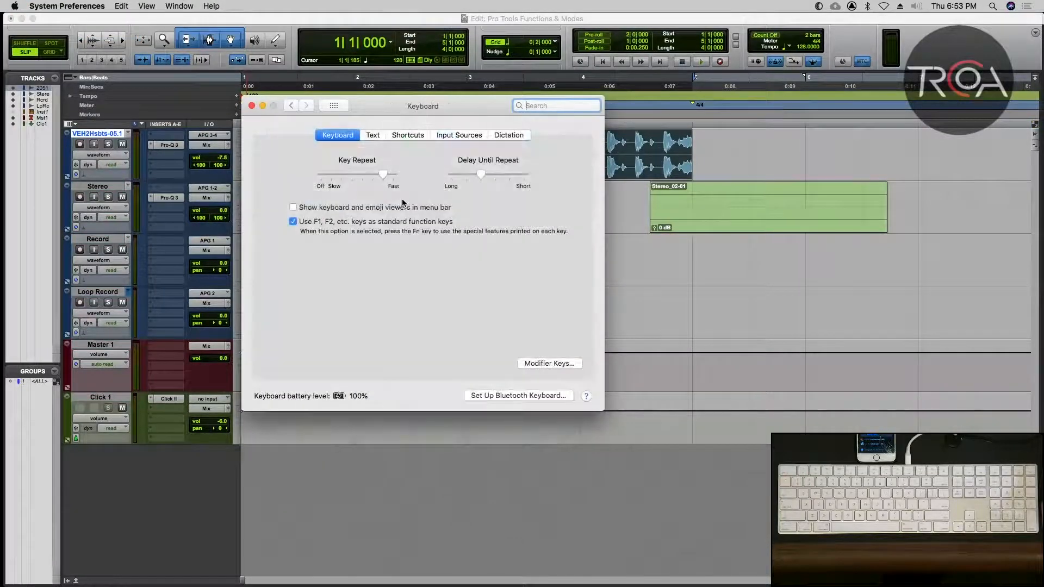
click(372, 136)
click(402, 135)
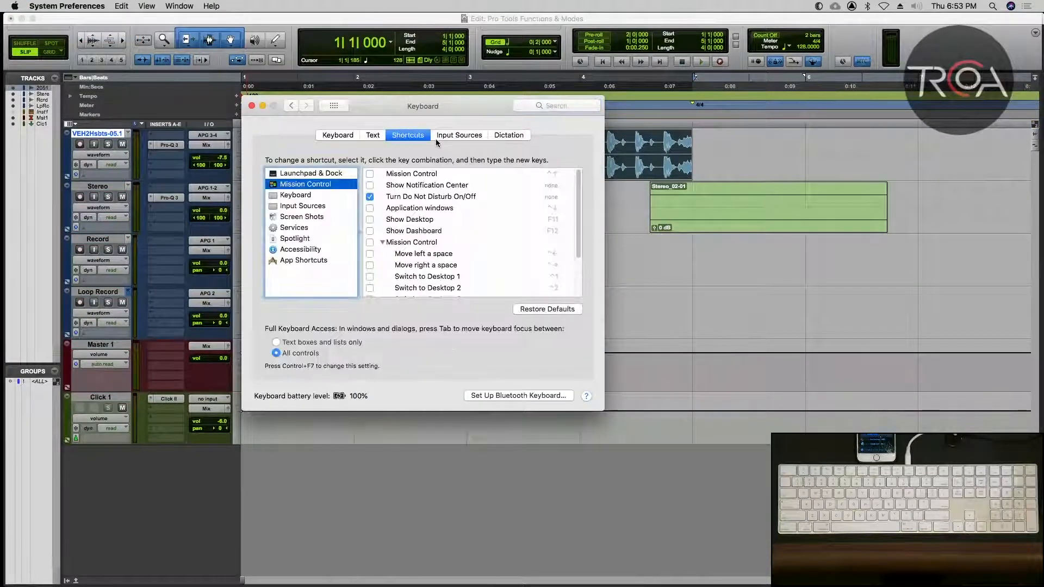
Look through the list of Mission Control keyboard shortcuts, and close the Keyboard preferences to return to the Pro Tools session.
scroll(391, 198, down, 5)
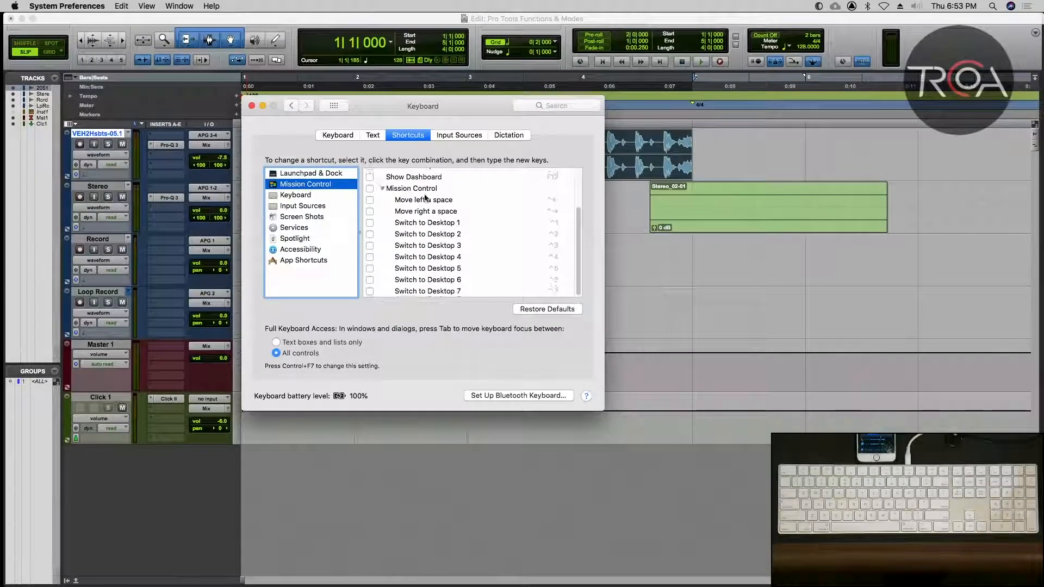
scroll(399, 297, up, 5)
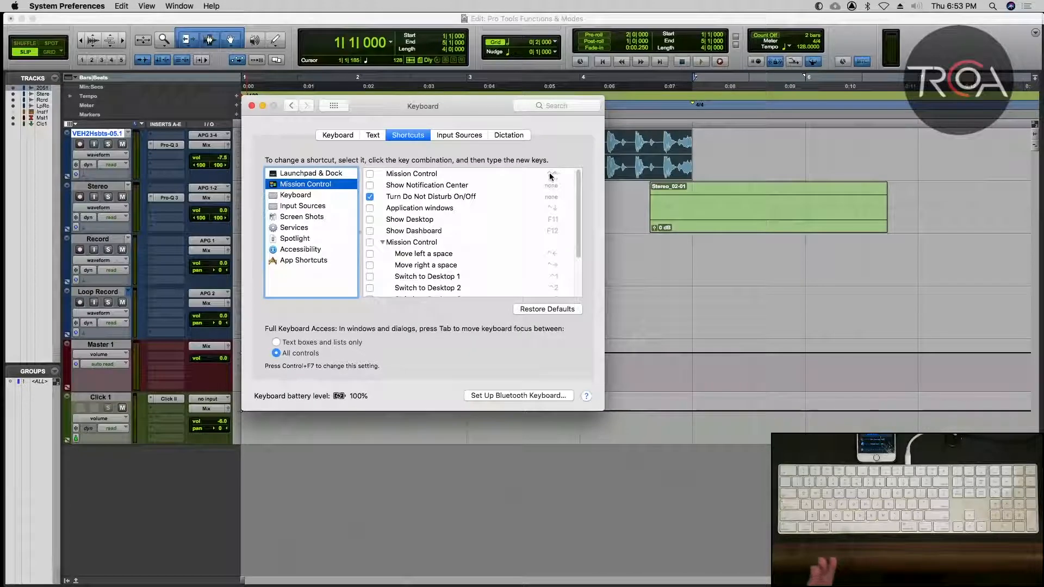
scroll(554, 201, down, 5)
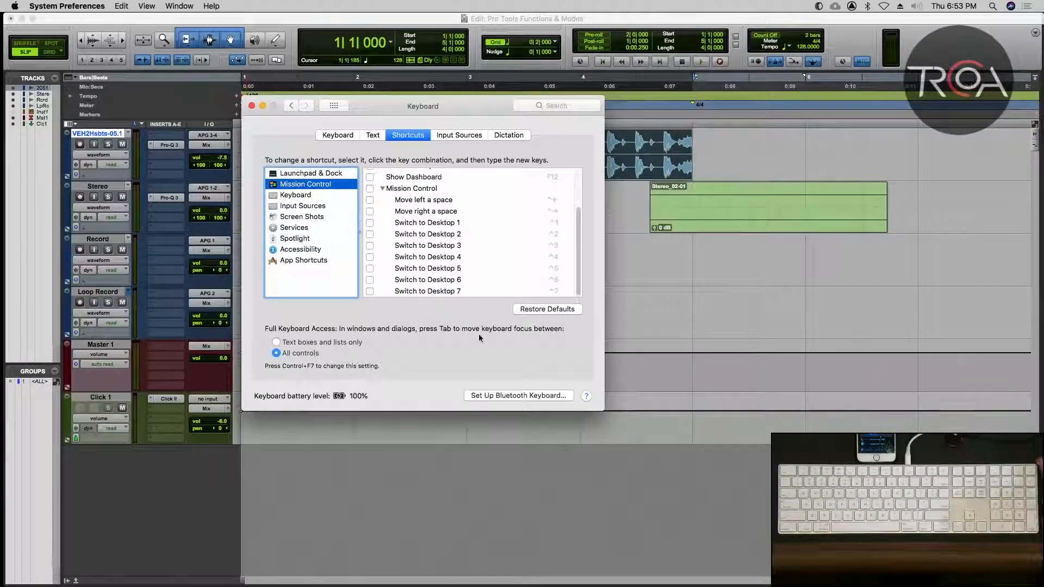
scroll(389, 219, up, 3)
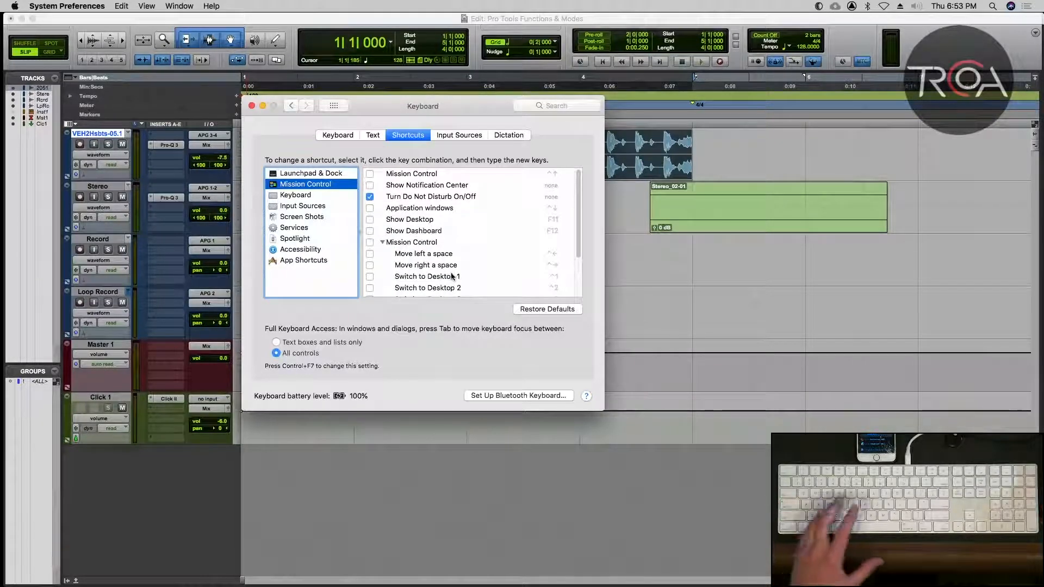
click(252, 106)
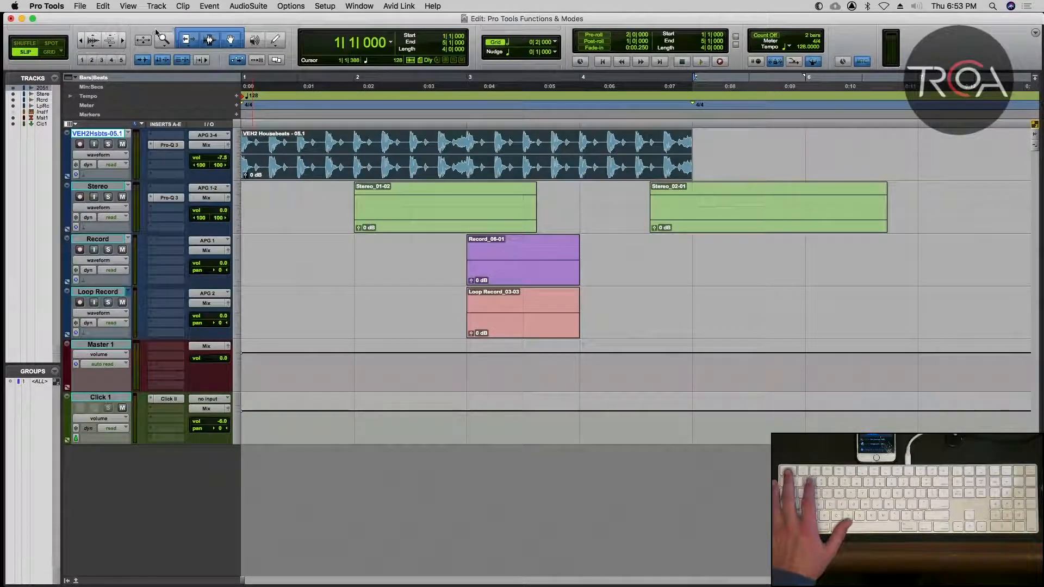
Cycle through the edit tools back to the Smart Tool, and cycle repeatedly through the edit modes.
key(Escape)
key(Escape)
key(Escape)
key(Escape)
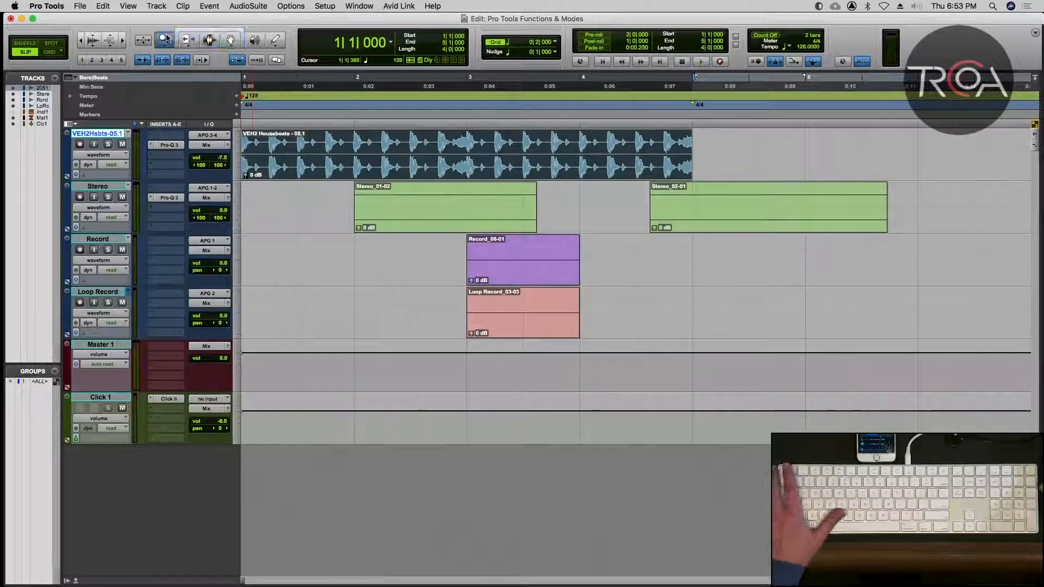
key(Escape)
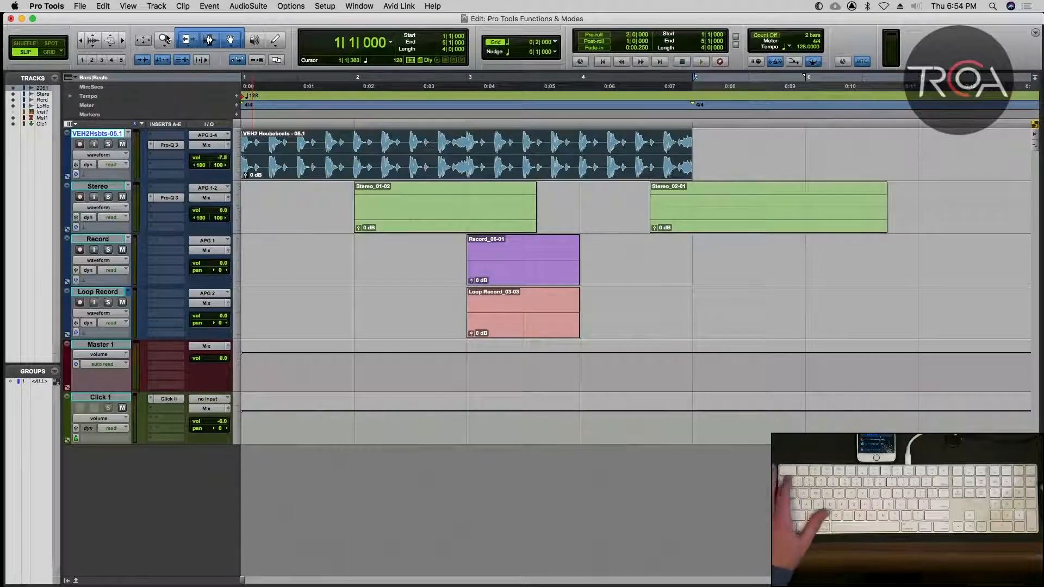
key(grave)
key(grave)
key(grave)
key(grave)
key(grave)
key(grave)
key(grave)
key(grave)
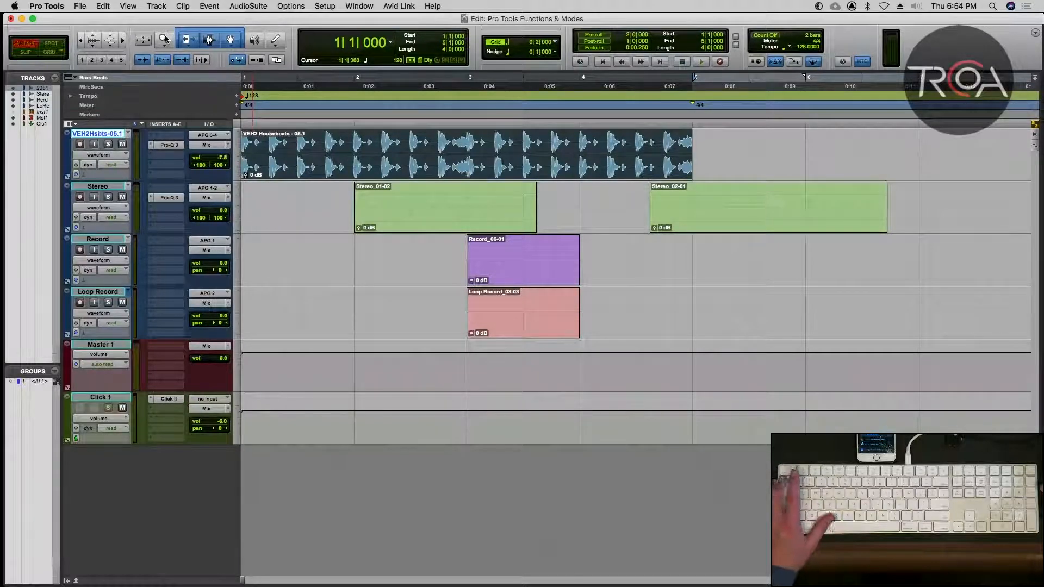
Cycle the edit tools and edit modes alternately, finishing with the Smart Tool in Slip mode.
key(Escape)
key(Escape)
key(Escape)
key(Escape)
key(Escape)
key(Escape)
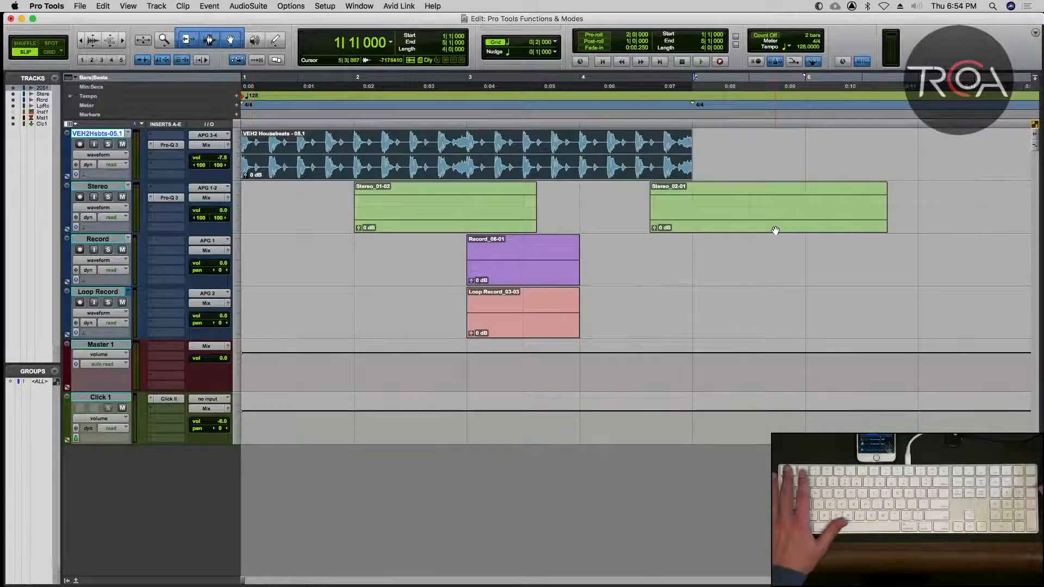
key(grave)
key(grave)
key(Escape)
key(grave)
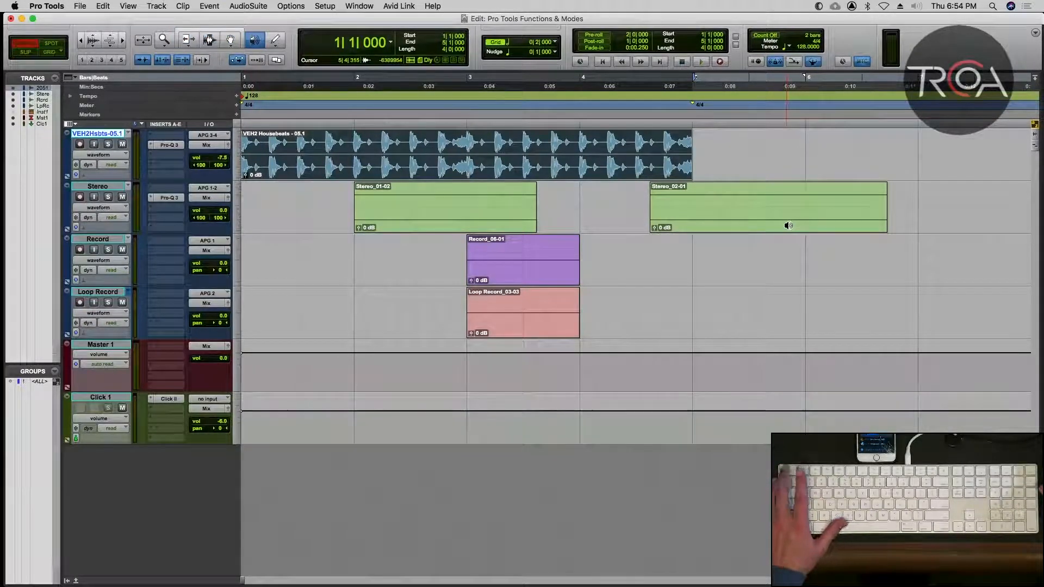
key(Escape)
key(Escape)
key(Escape)
key(Escape)
key(Escape)
key(Escape)
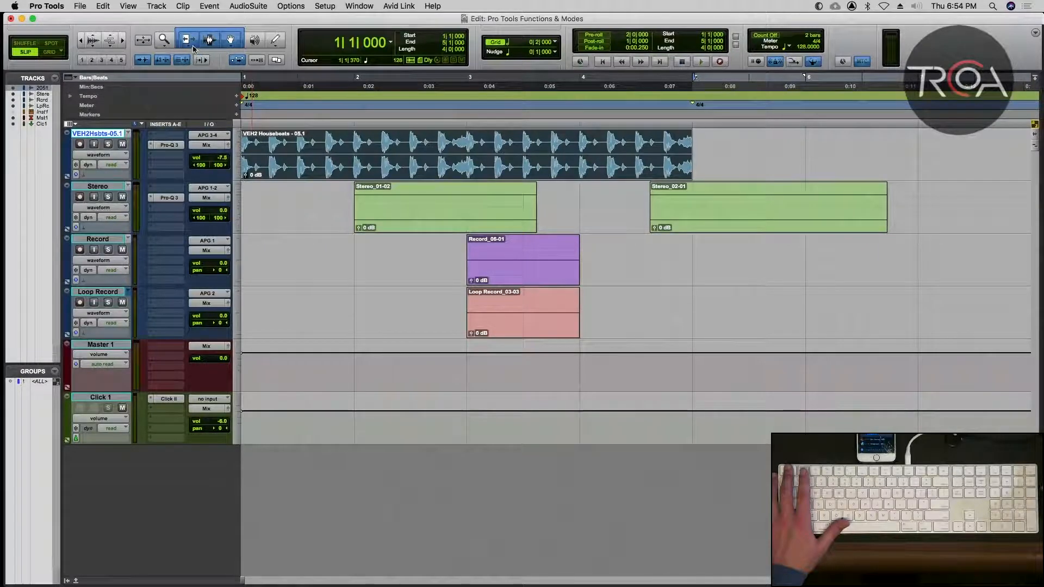
Try trimming the start of the VEH2 Housebeats - 05.1 clip to about bar 2 with the Trim tool, and undo the trim.
click(192, 46)
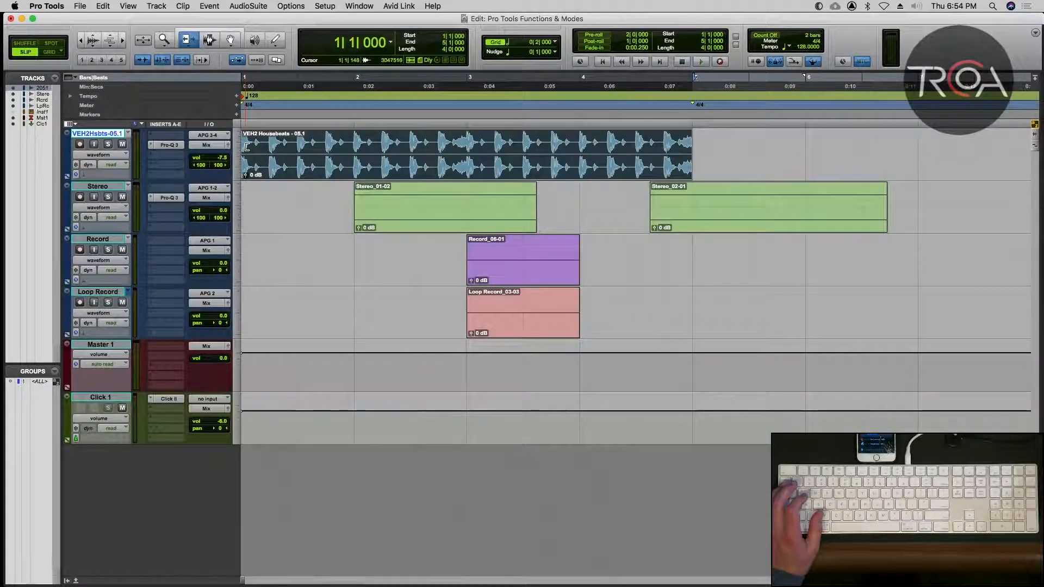
drag(244, 154, 357, 154)
key(super+z)
key(super+shift+z)
key(super+z)
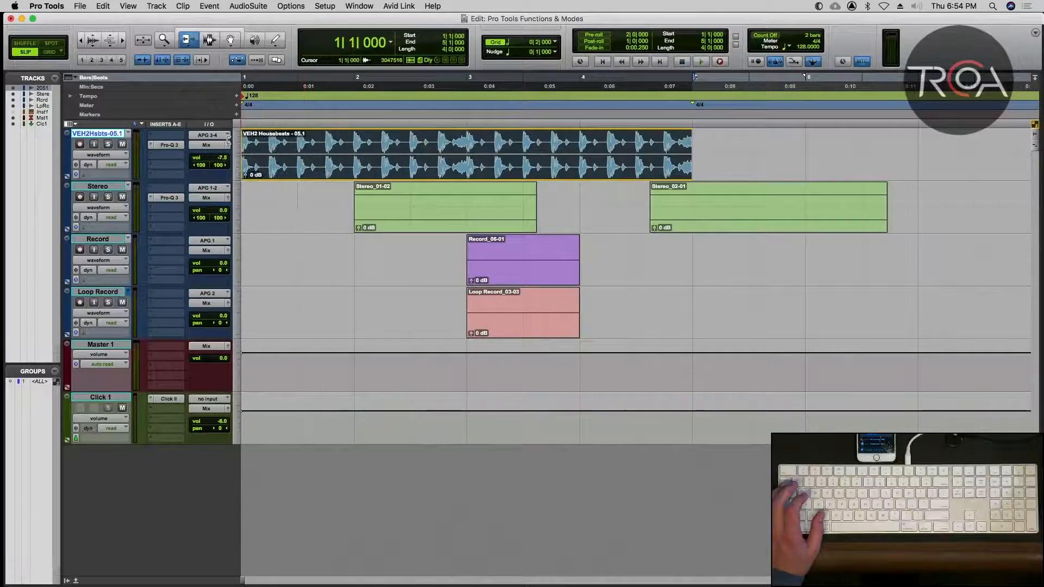
Display the Trim tool's variants and keep the Standard one.
click(198, 44)
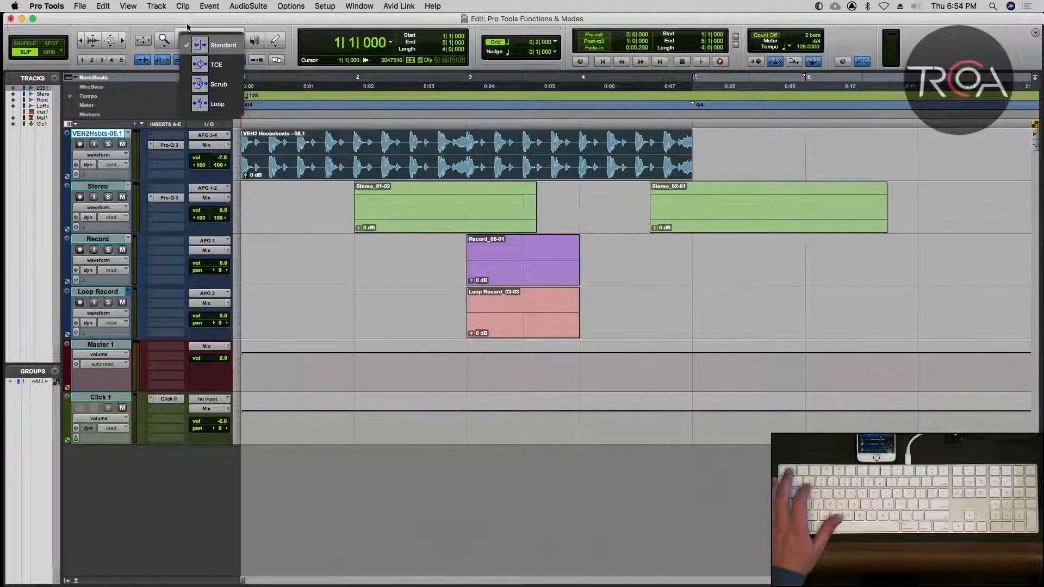
click(187, 27)
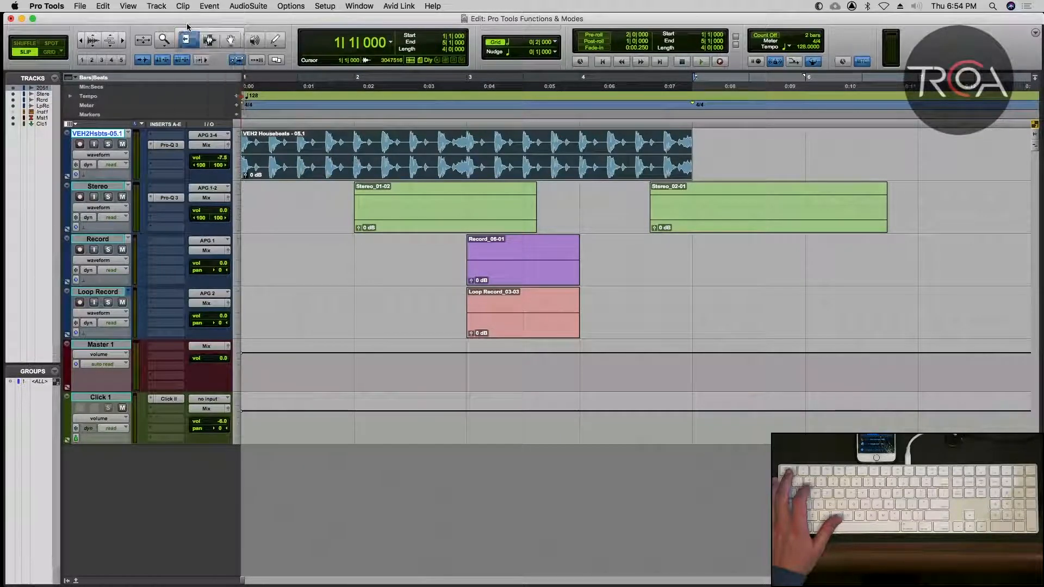
click(210, 40)
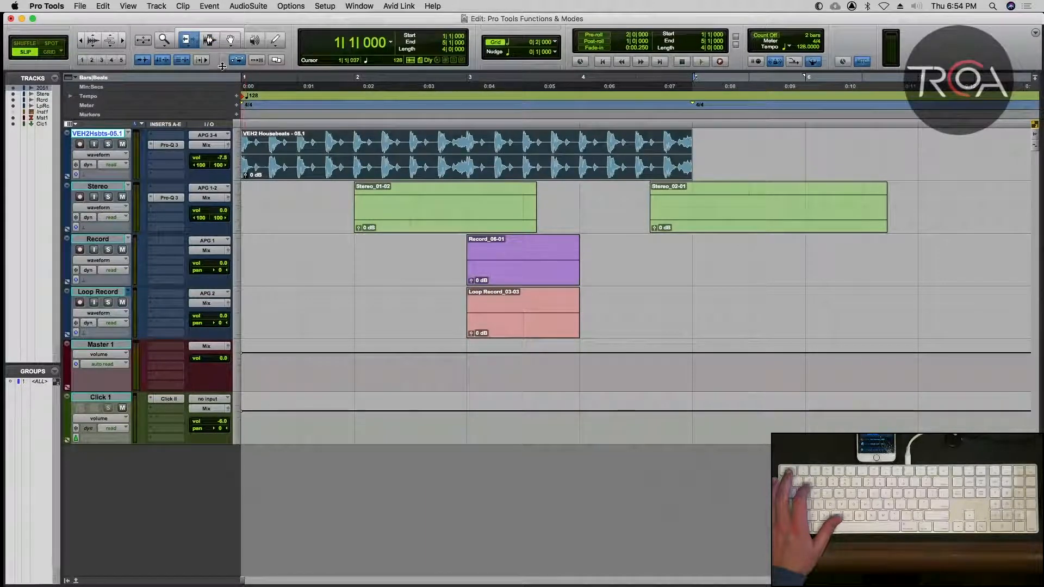
With the Selector, select about 1|2|742 to 2|2|343 on the Housebeats track and 1|4|820 to 2|2|158 on Stereo, and return to the Smart Tool.
click(208, 41)
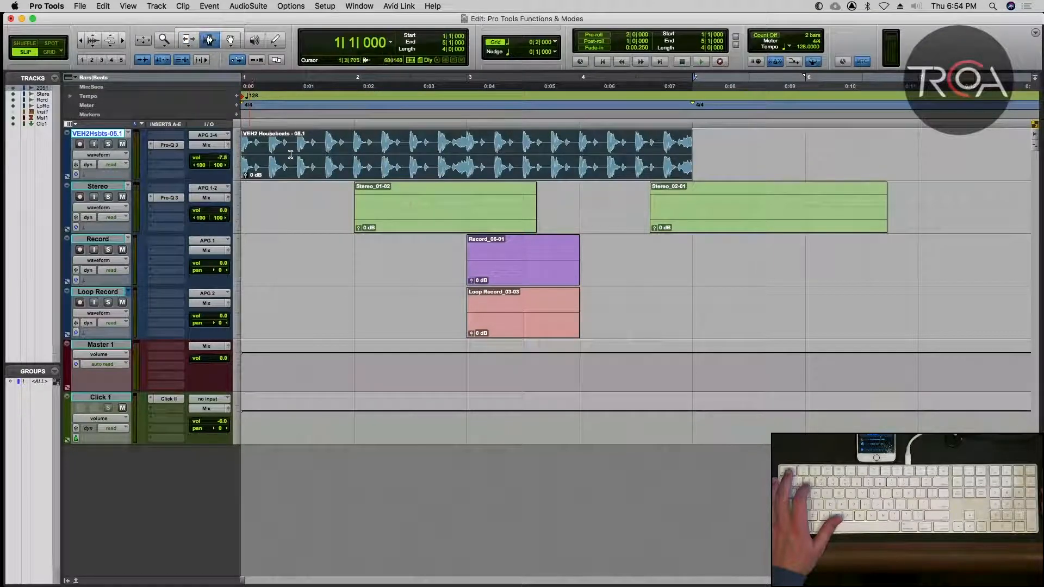
drag(291, 155, 392, 155)
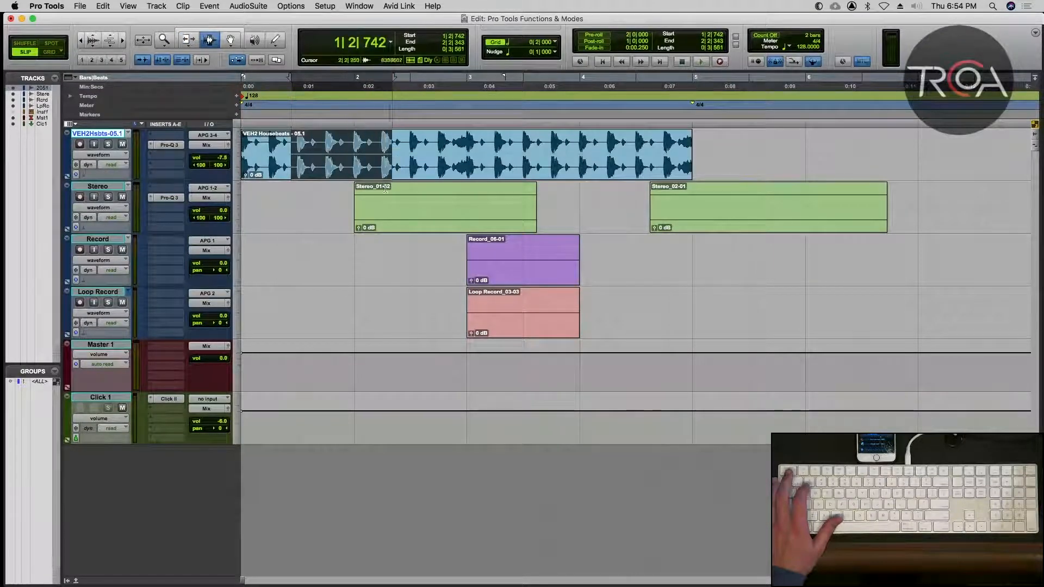
drag(350, 196, 387, 200)
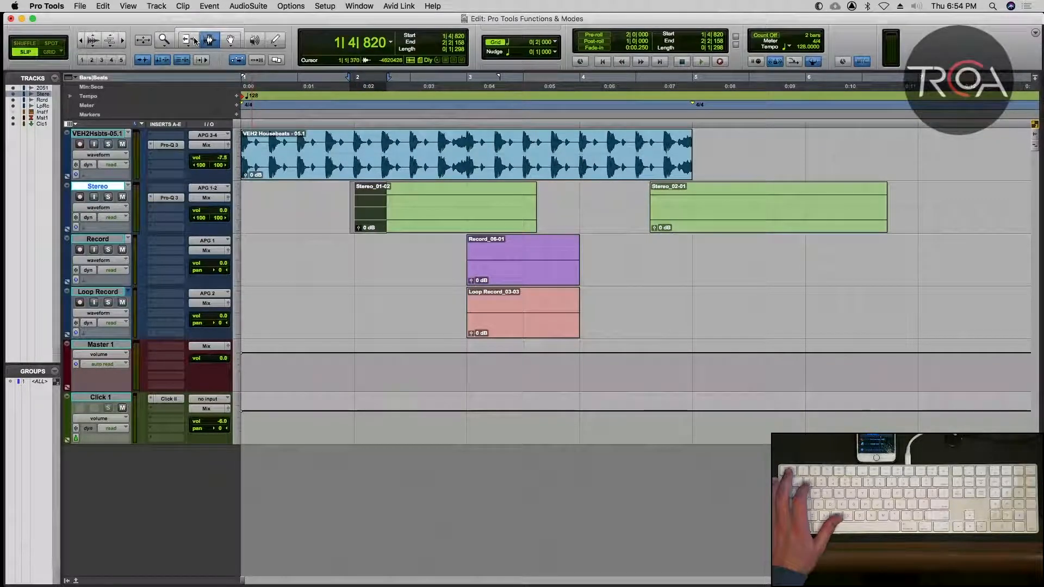
click(195, 35)
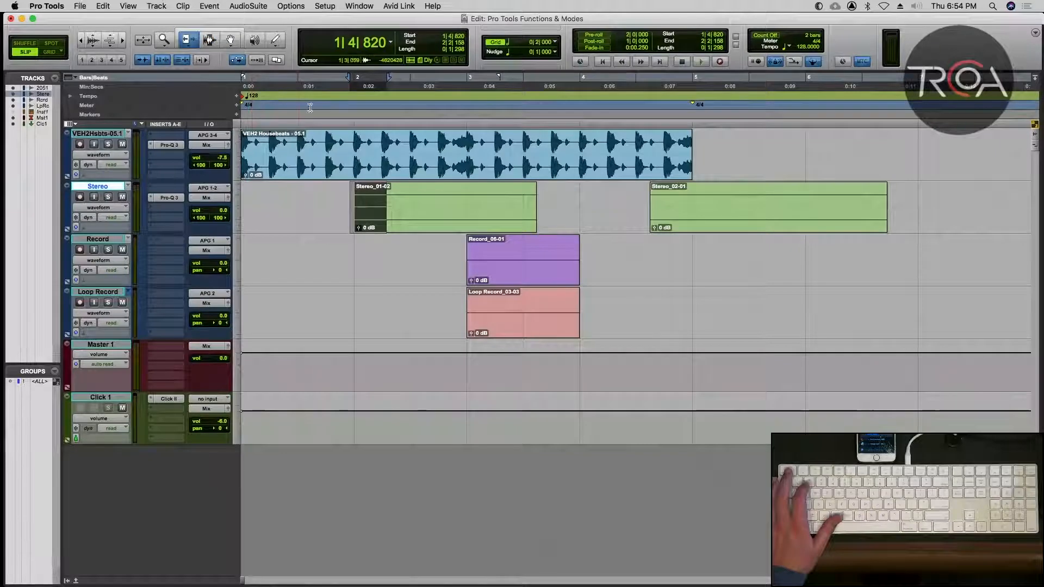
click(195, 30)
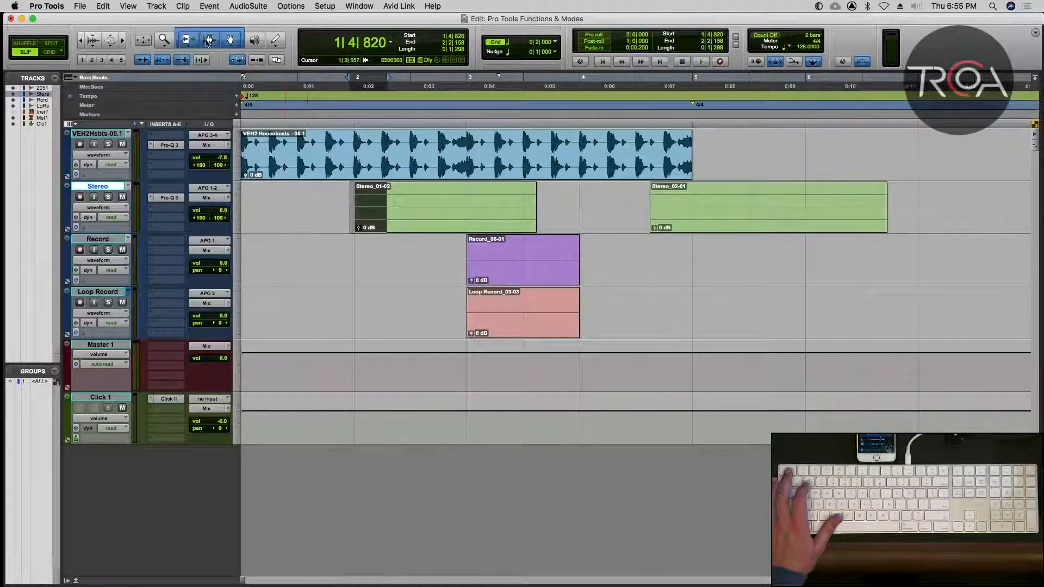
With the Selector, select ranges on the Stereo and Housebeats tracks, and finish by selecting about 2|4|532 to 4|1|930 on the Record track.
click(209, 43)
drag(337, 212, 395, 213)
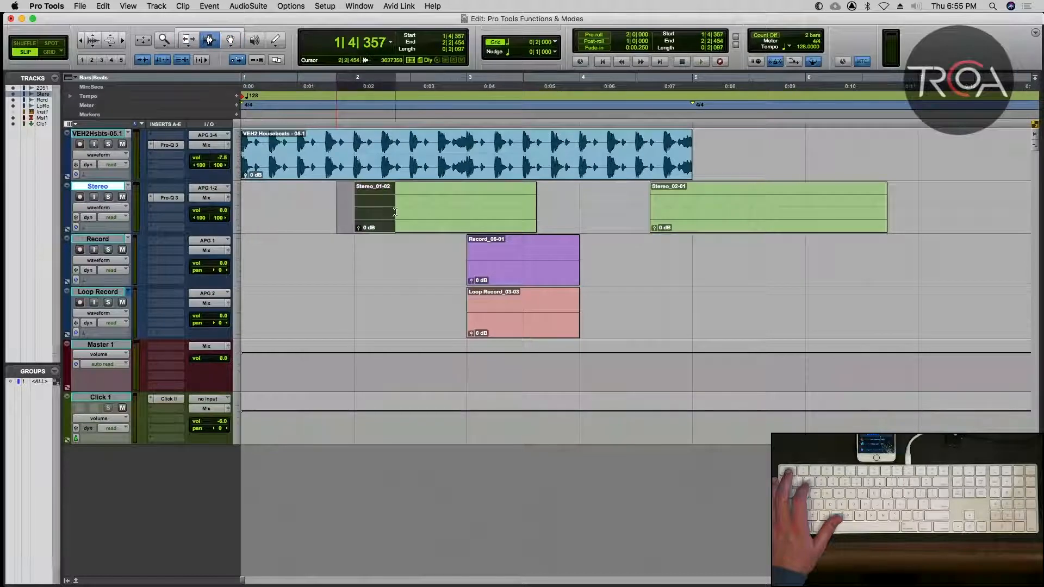
drag(395, 155, 449, 155)
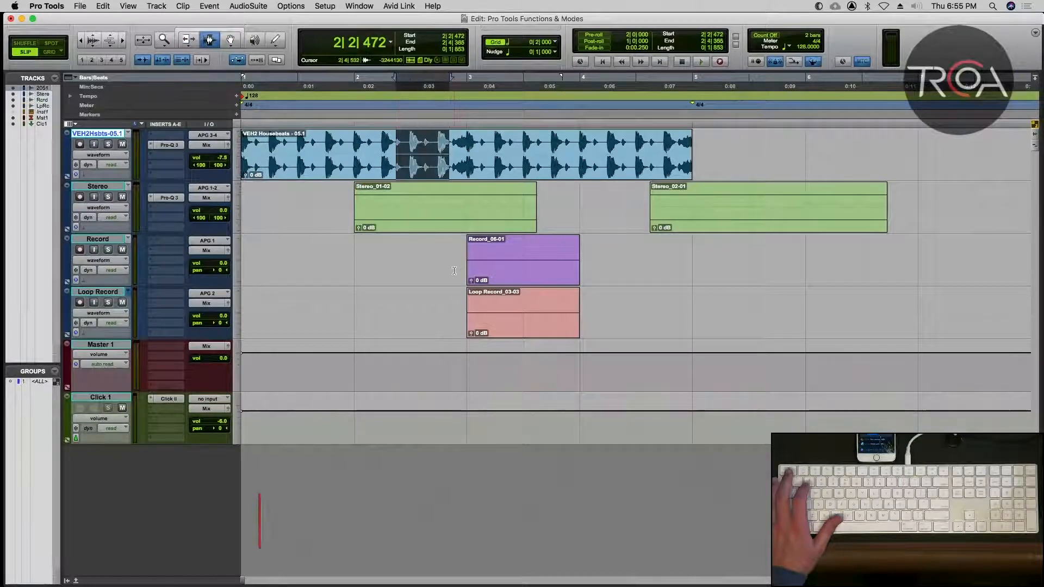
drag(454, 271, 607, 271)
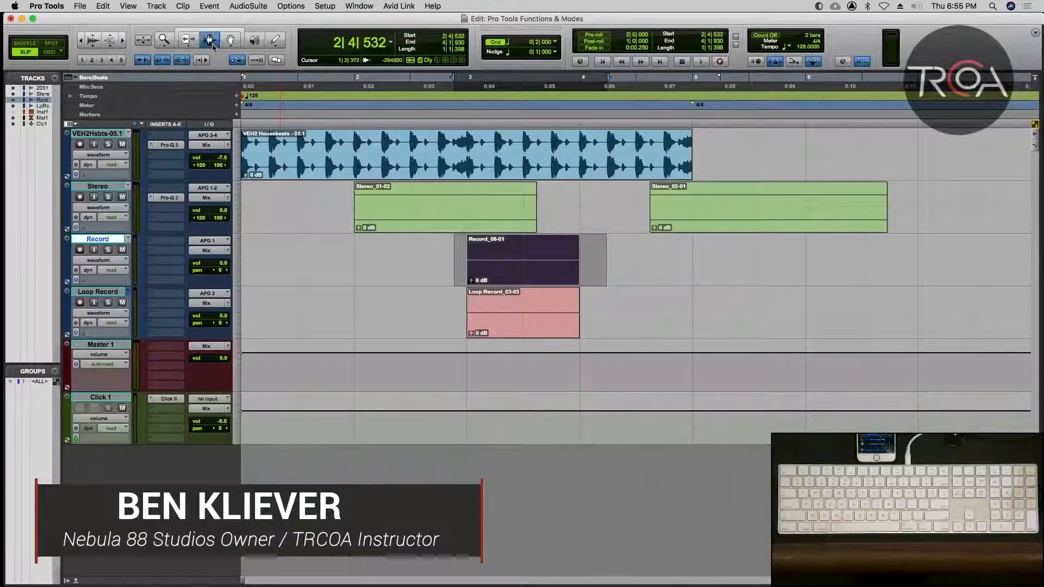
Switch to the Grabber tool, and select the whole VEH2 Housebeats - 05.1 clip and the whole Stereo_01-02 clip in turn.
key(Escape)
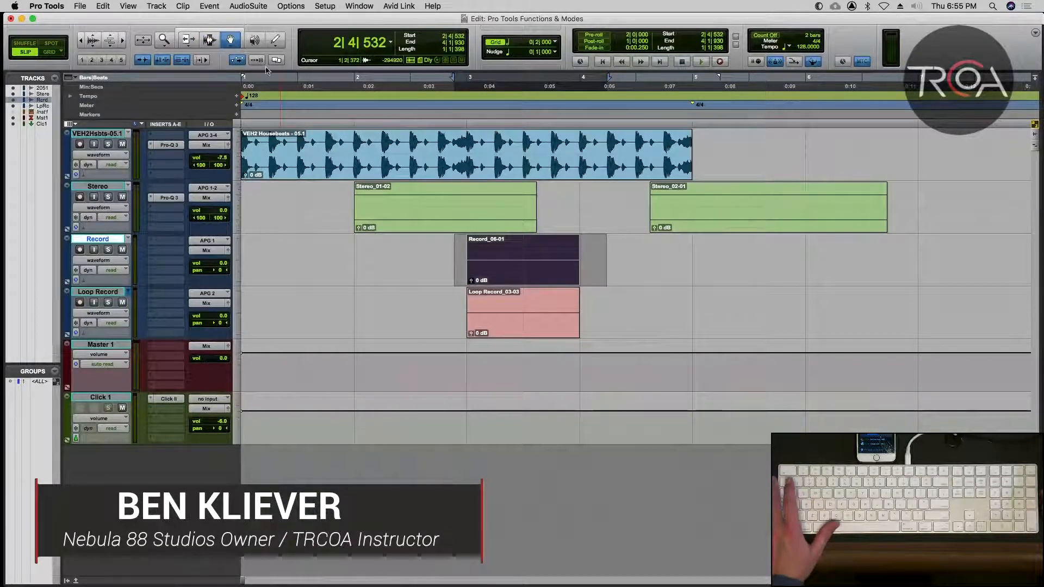
click(423, 167)
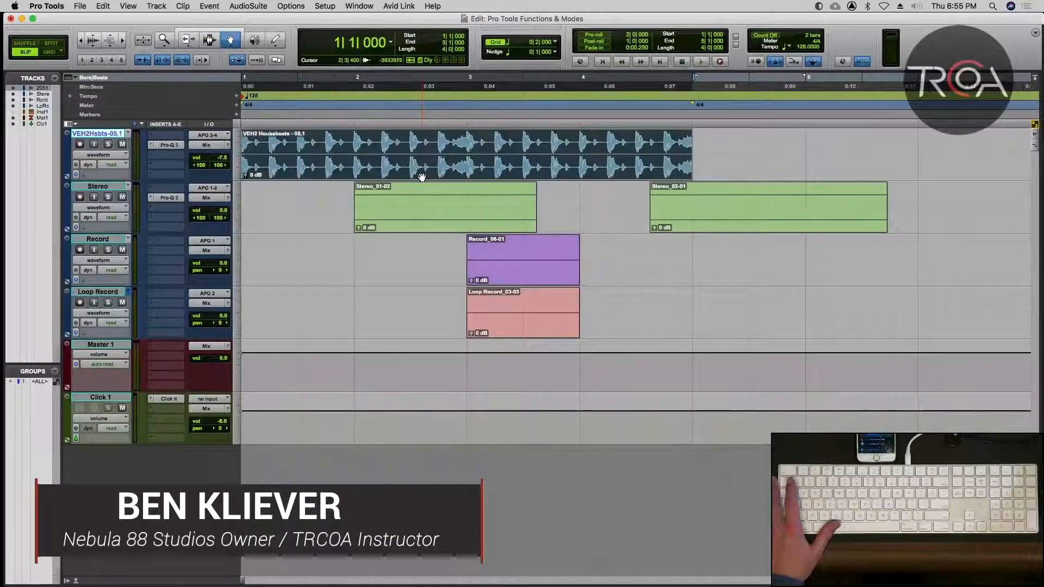
click(406, 210)
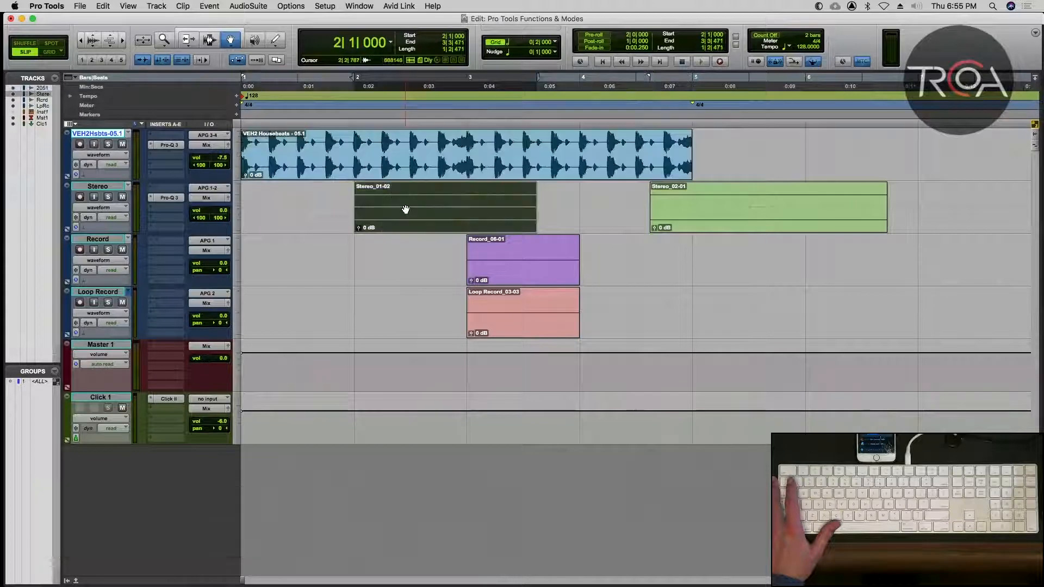
Set the Grabber tool to Separation, and change it to Object.
click(231, 40)
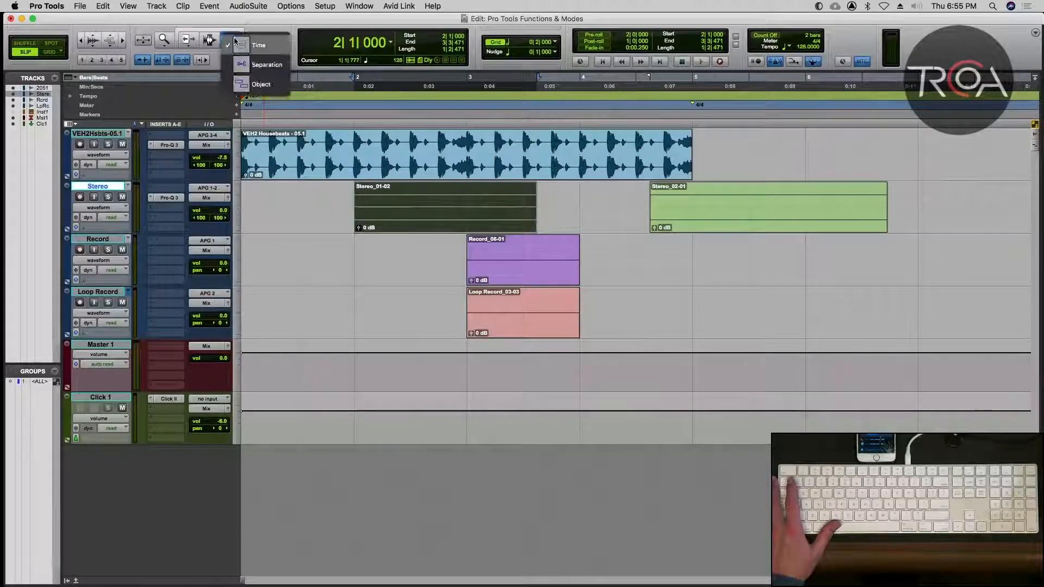
click(246, 71)
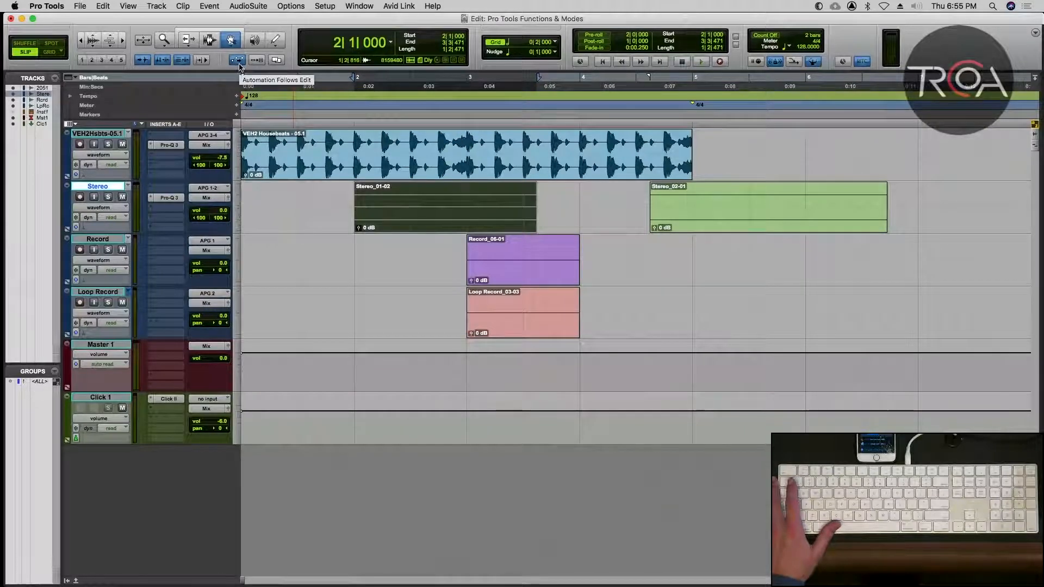
click(236, 44)
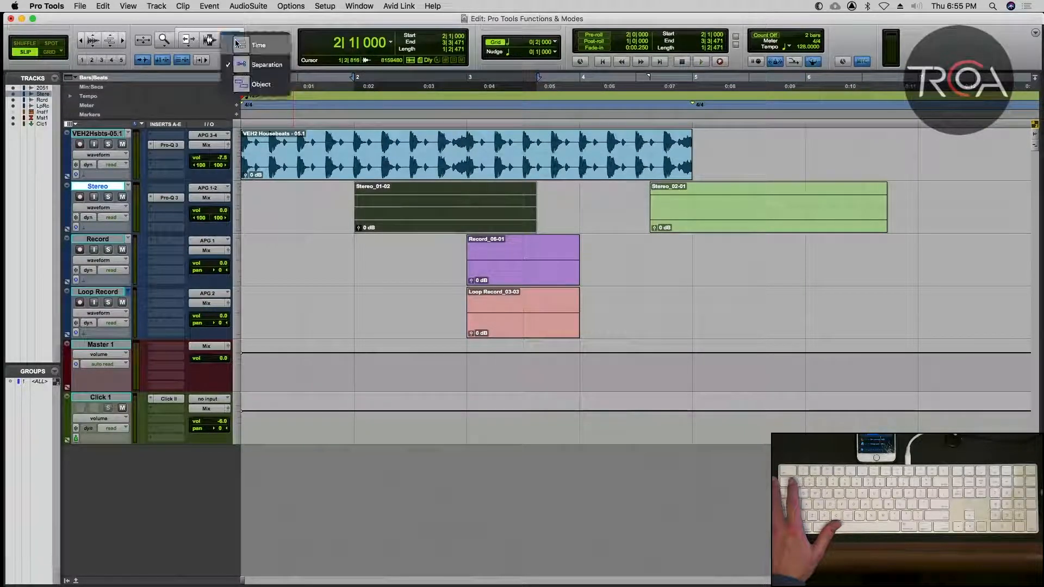
click(244, 96)
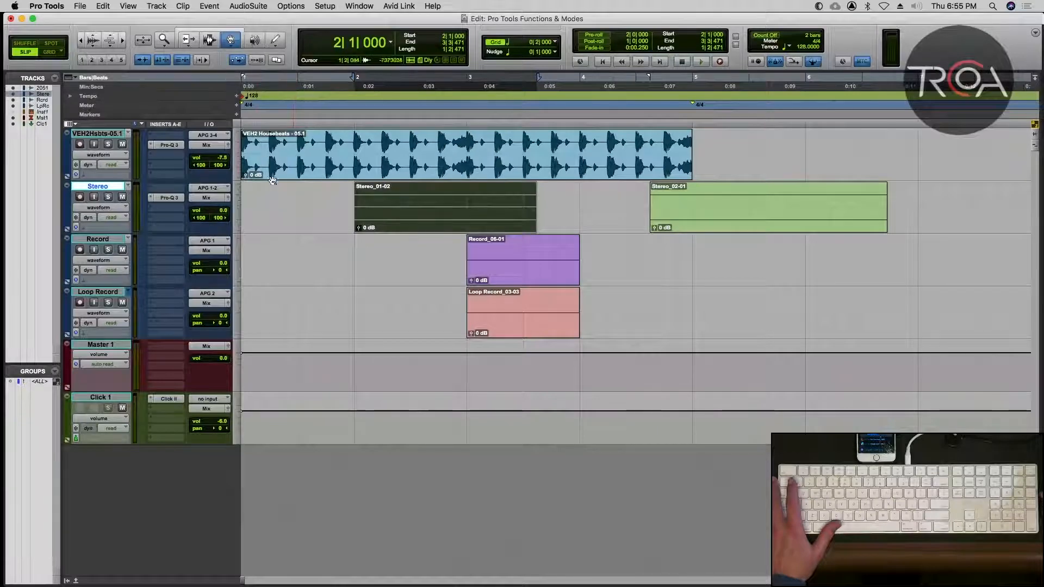
Select the VEH2 Housebeats - 05.1 and Record_06-01 clips together with the Object Grabber, leaving out the clips between them.
click(281, 207)
click(293, 173)
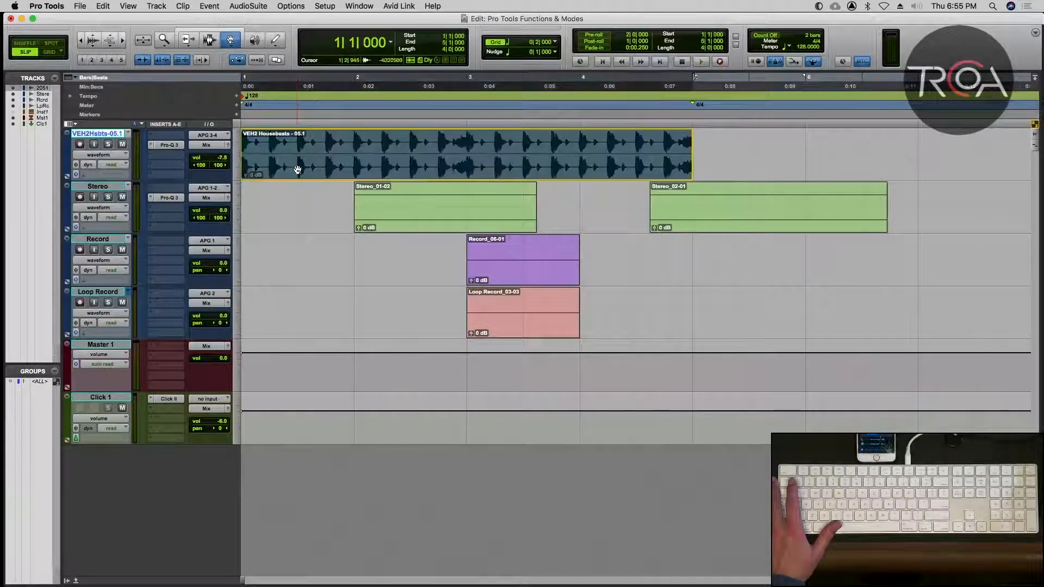
click(512, 281)
shift+click(463, 173)
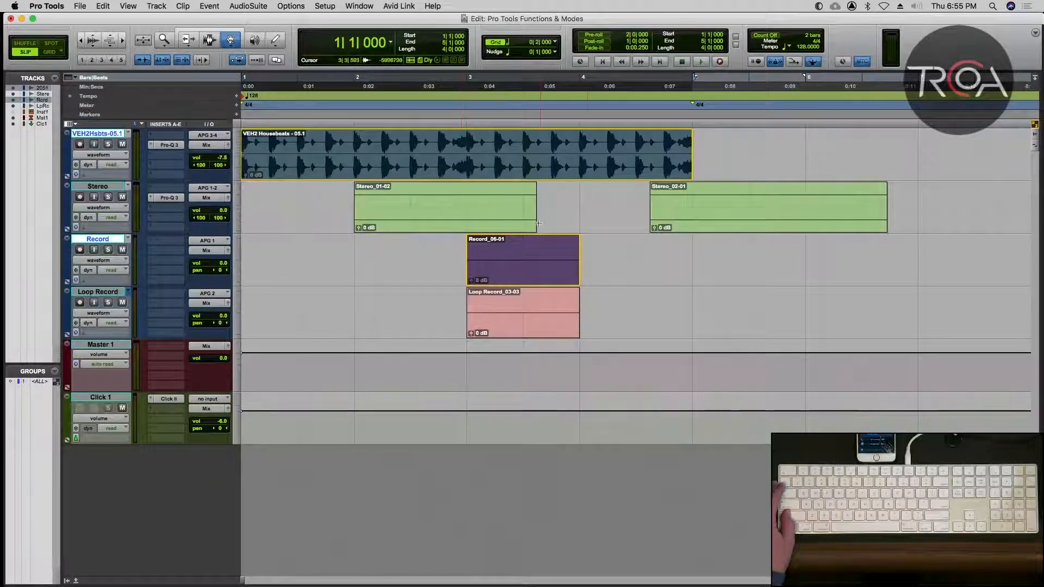
Set the Grabber tool back to Time and select the Record_06-01 clip.
click(231, 40)
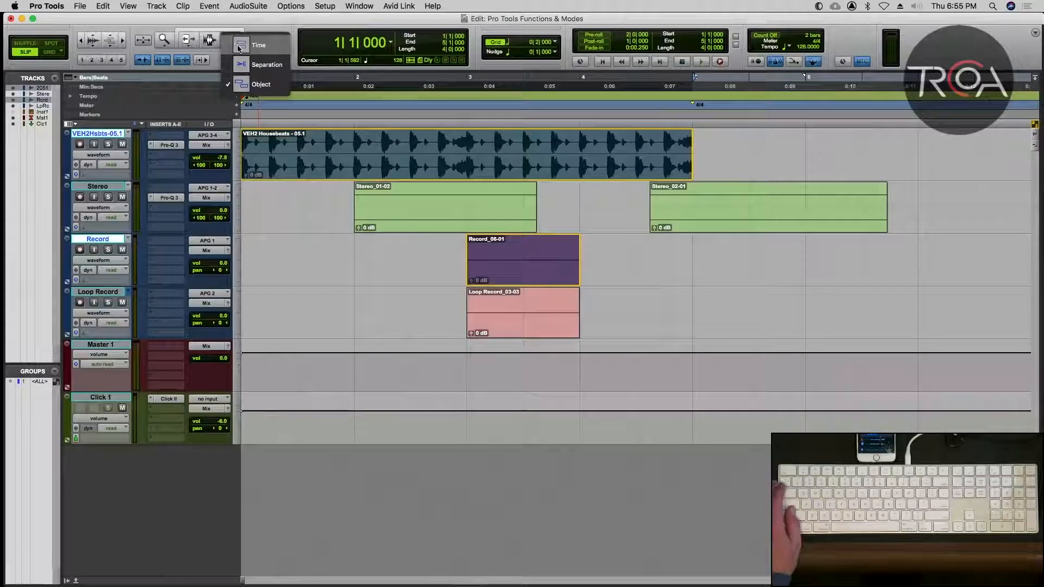
click(239, 47)
click(555, 273)
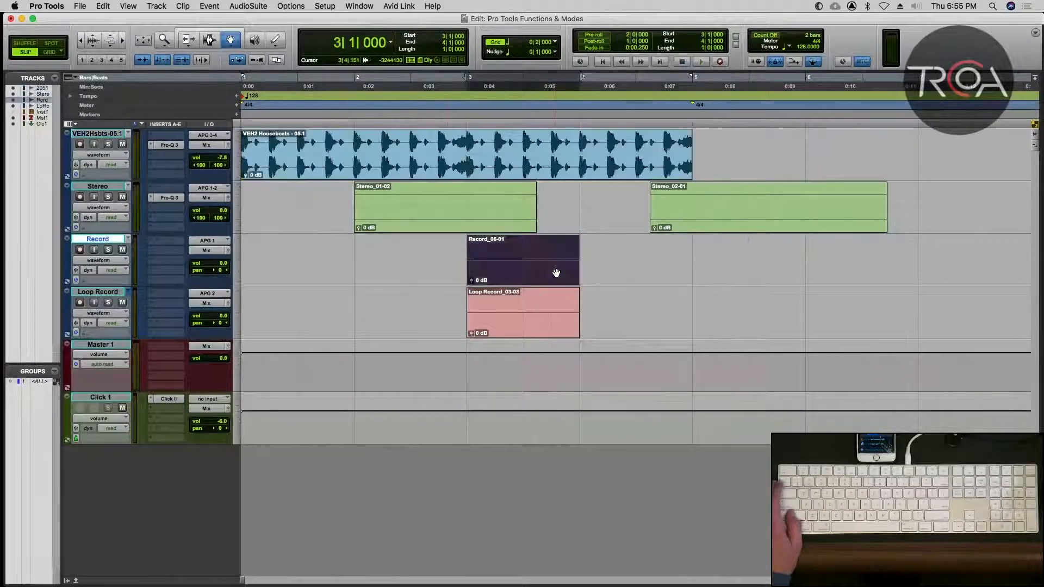
Select the Record_06-01 and VEH2 Housebeats - 05.1 clips together, first with the Time Grabber and again with the Object Grabber.
shift+click(510, 166)
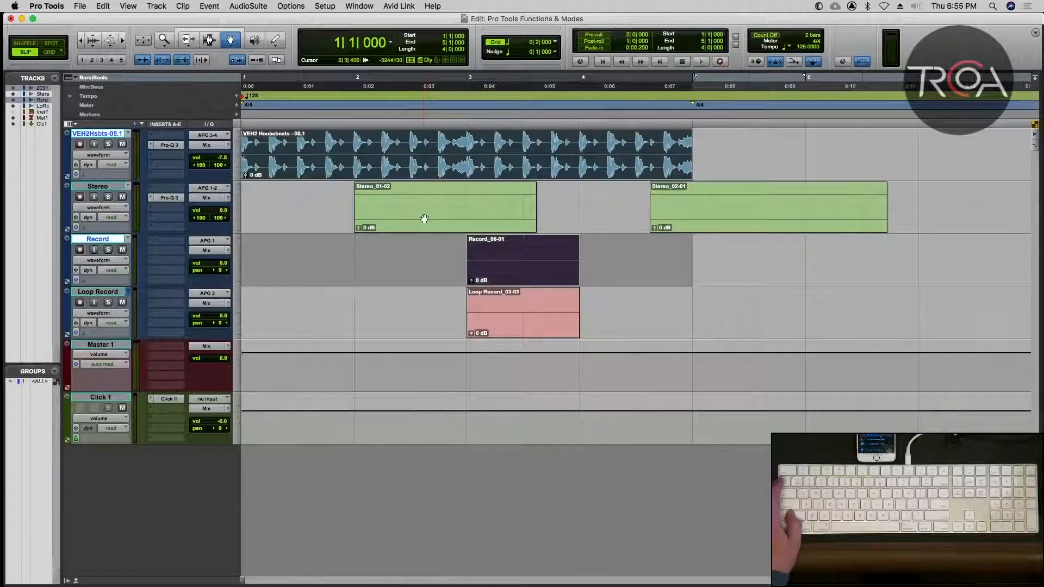
click(386, 254)
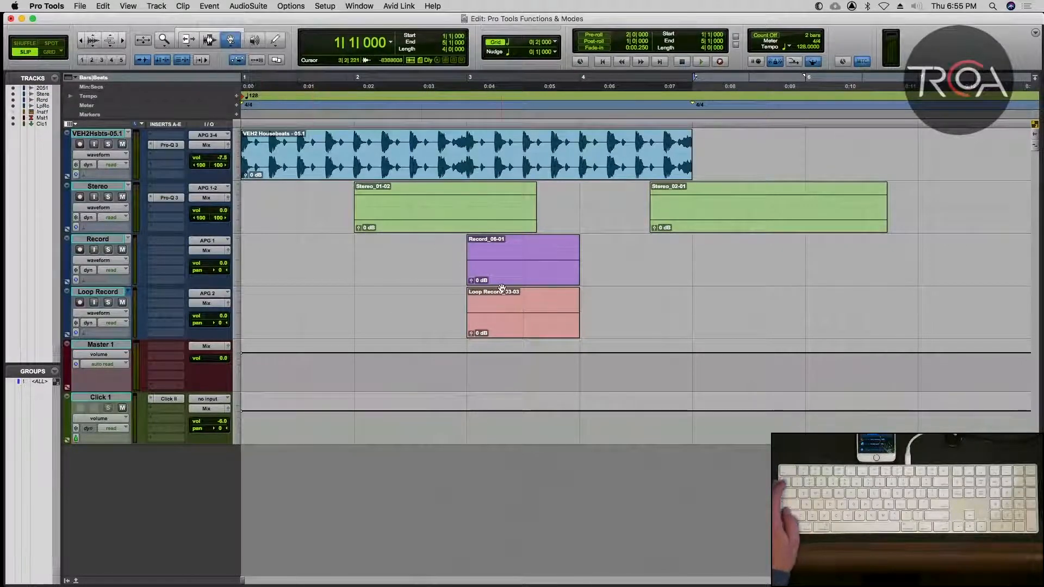
click(503, 268)
shift+click(552, 174)
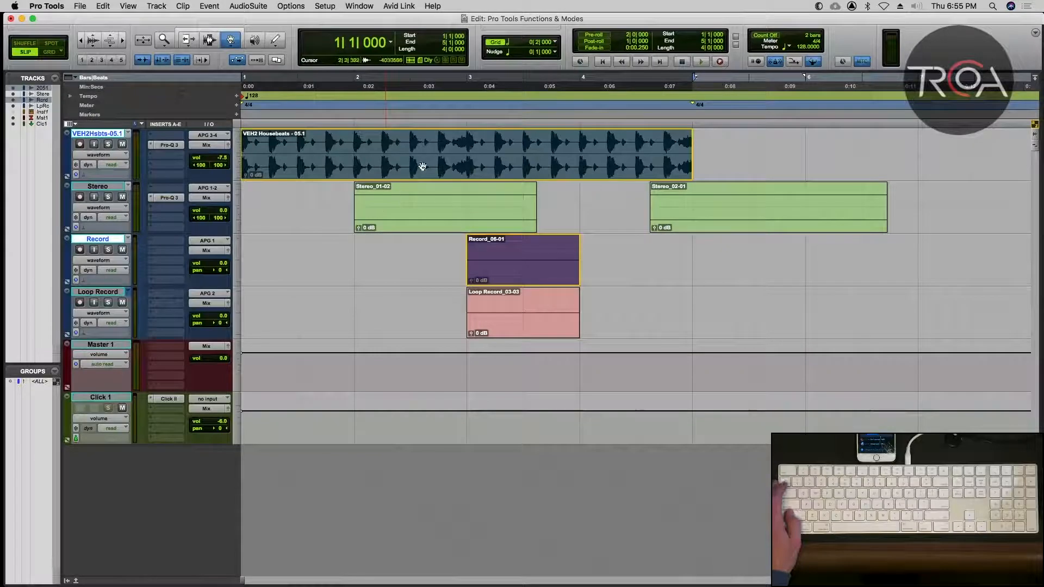
Set the Grabber tool back to Time, clear the clip selection, and activate the Smart Tool.
click(227, 47)
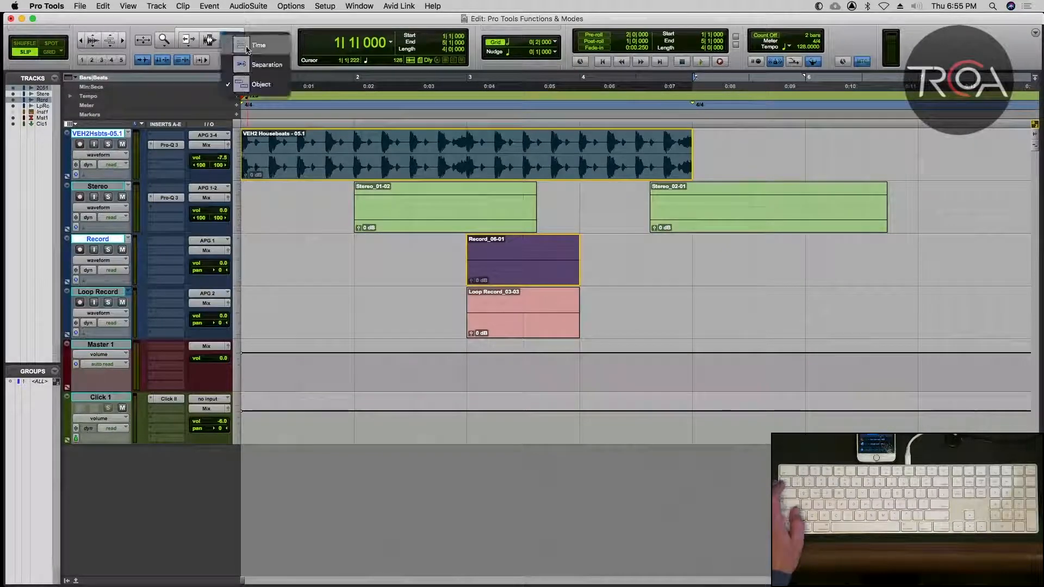
click(246, 48)
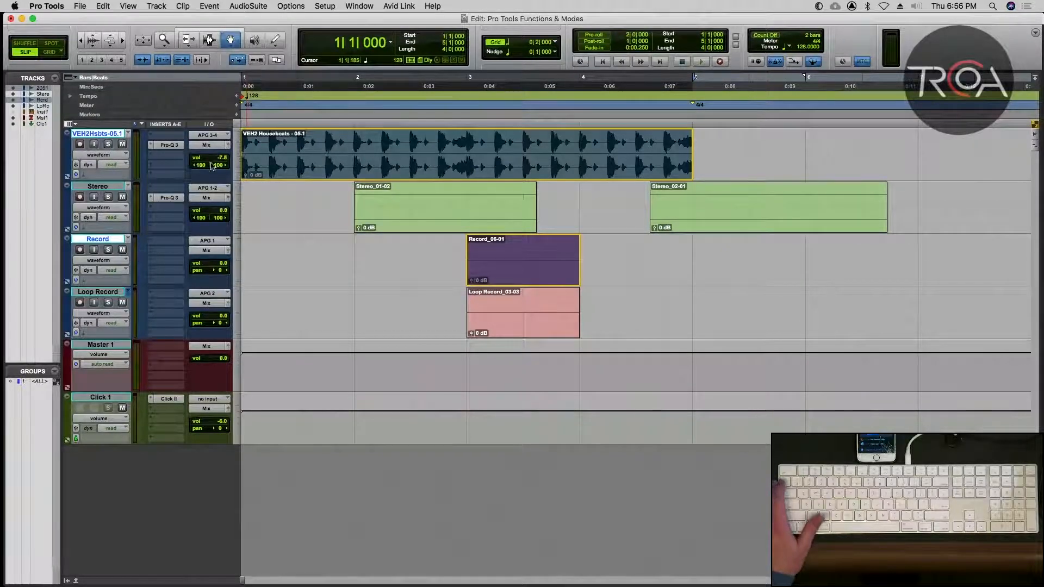
click(390, 250)
key(Escape)
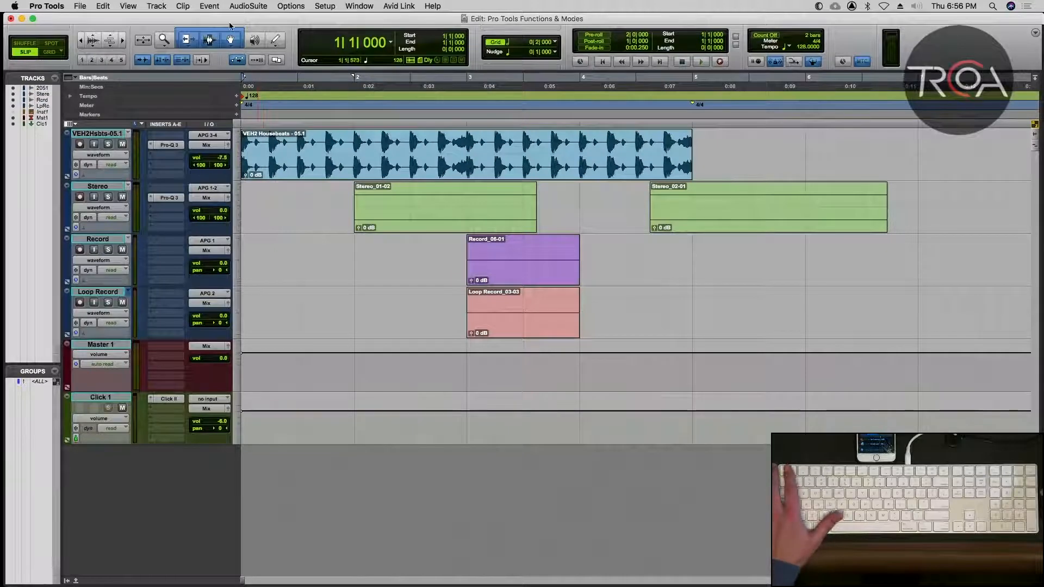
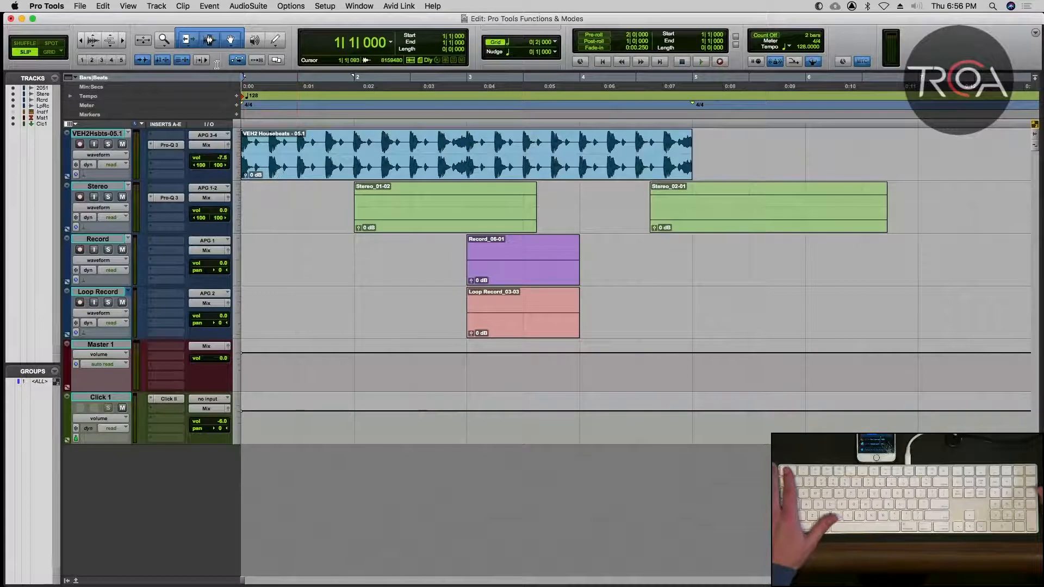
Cycle from the Smart Tool to the Scrubber and scrub through parts of the VEH2 Housebeats - 05.1 clip at bar 1.
click(207, 40)
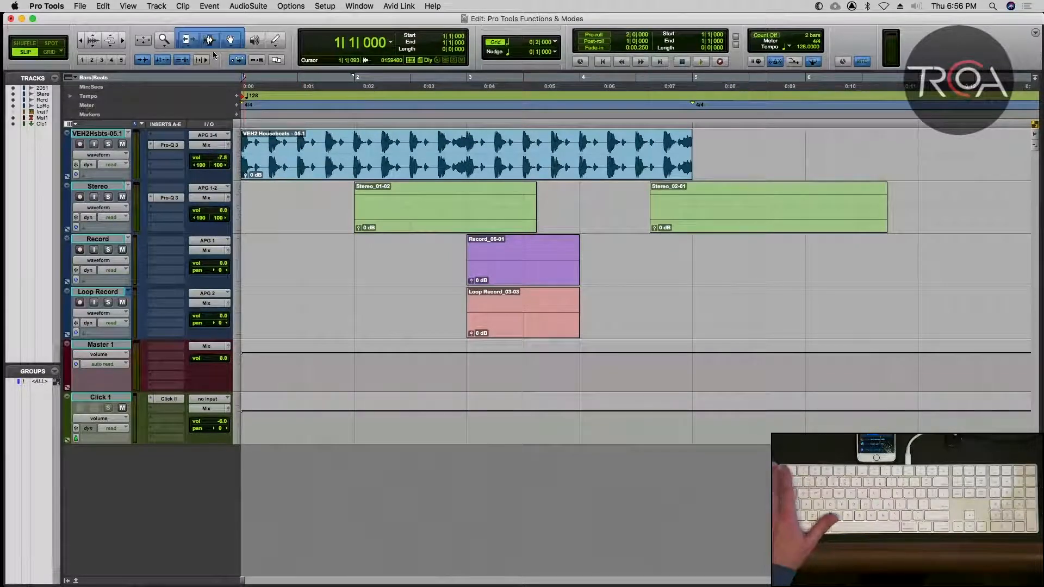
key(Escape)
key(Escape)
key(Escape)
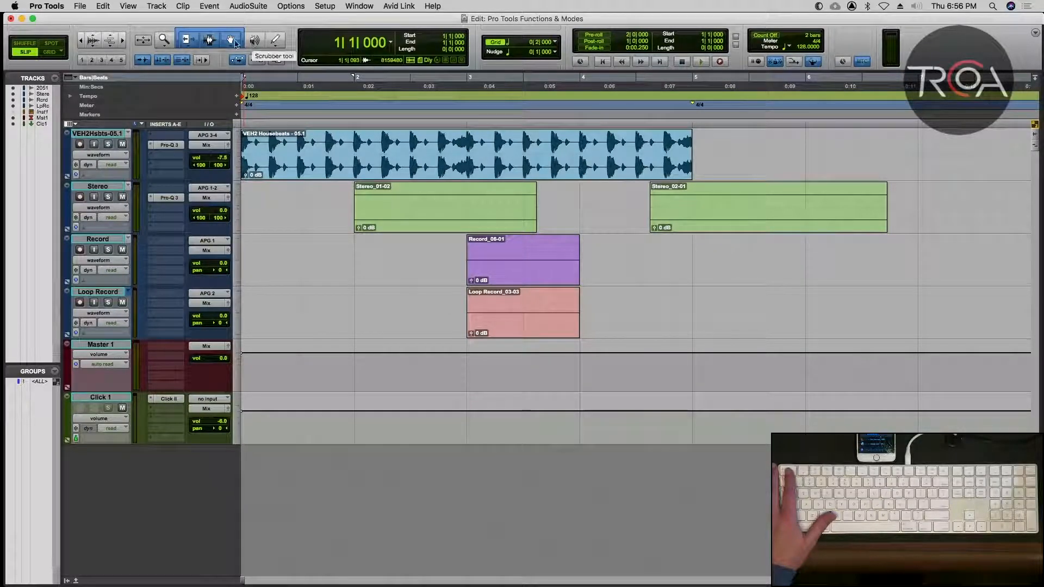
key(Escape)
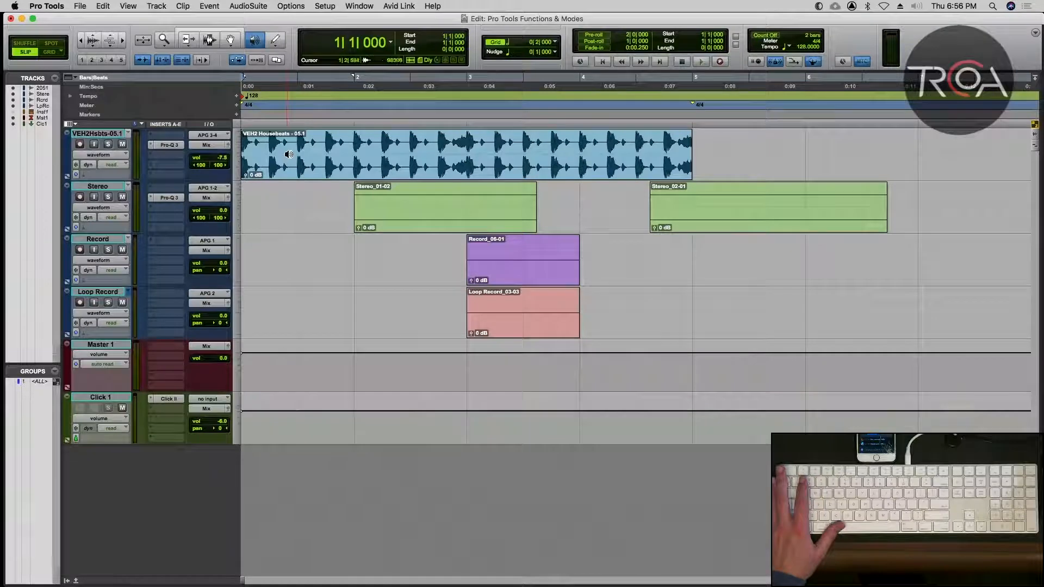
mouse_move(289, 154)
mouse_down()
mouse_move(361, 155)
mouse_move(287, 157)
mouse_up()
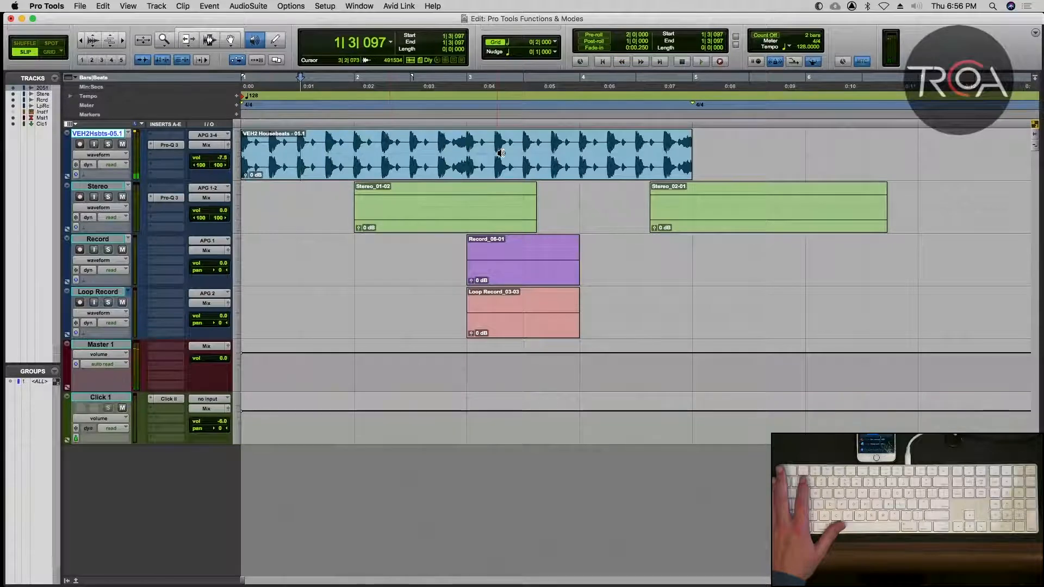
mouse_move(486, 150)
mouse_down()
mouse_move(538, 145)
mouse_move(419, 137)
mouse_move(543, 143)
mouse_move(479, 142)
mouse_up()
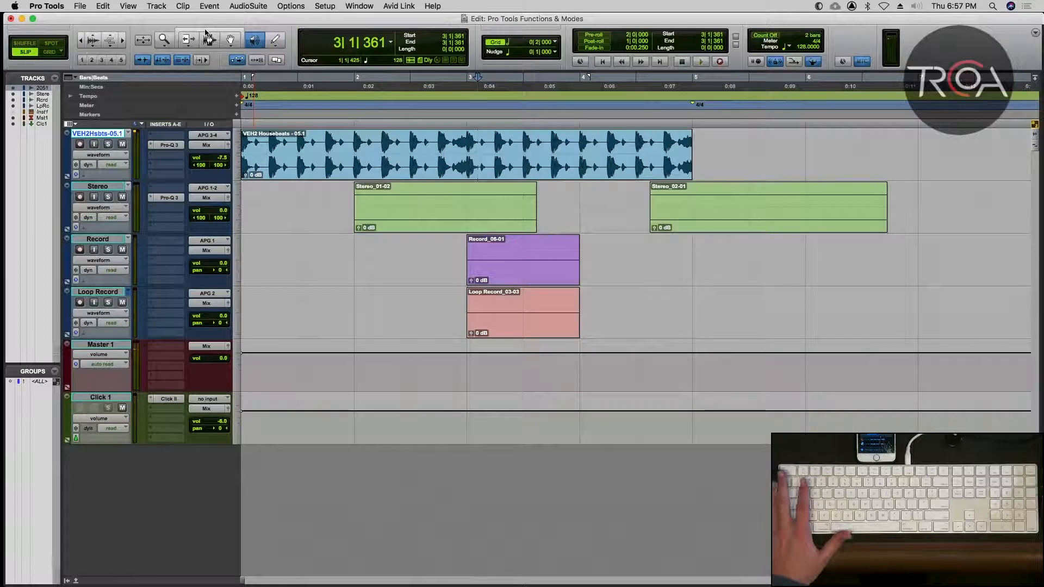
Activate the Trim tool and view its available variants without changing the Standard setting.
click(187, 40)
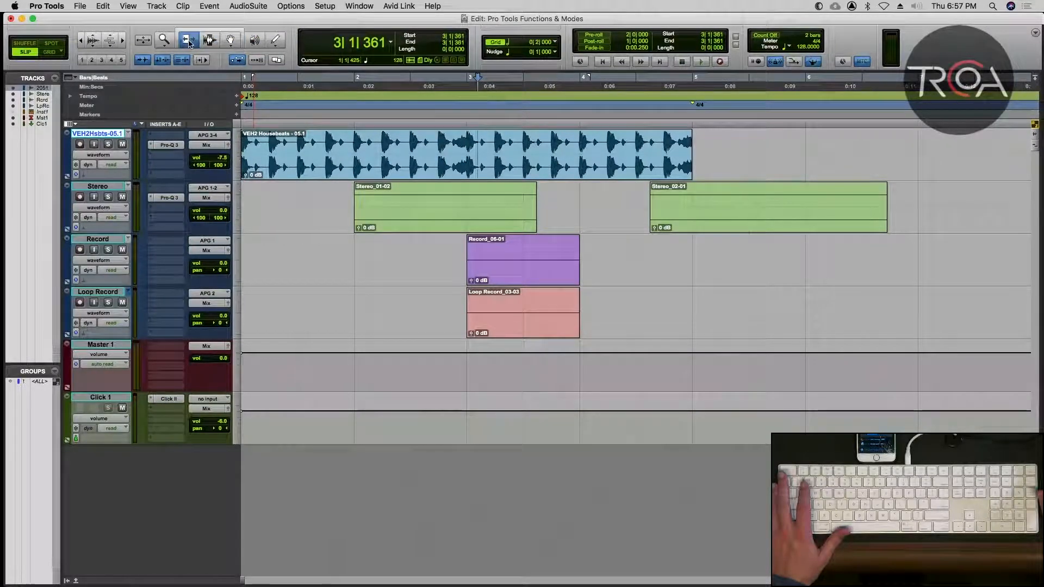
click(188, 43)
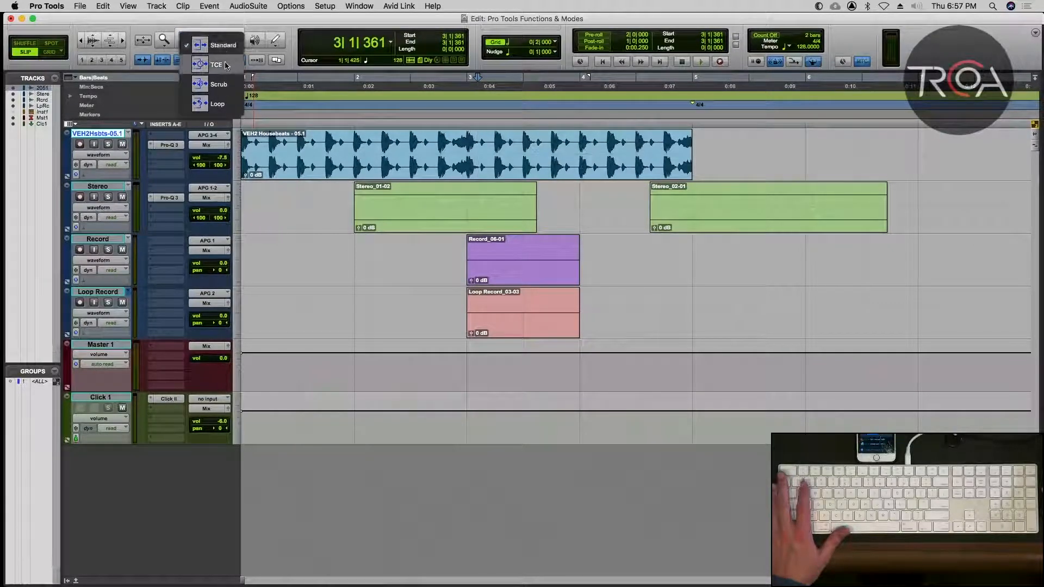
click(305, 220)
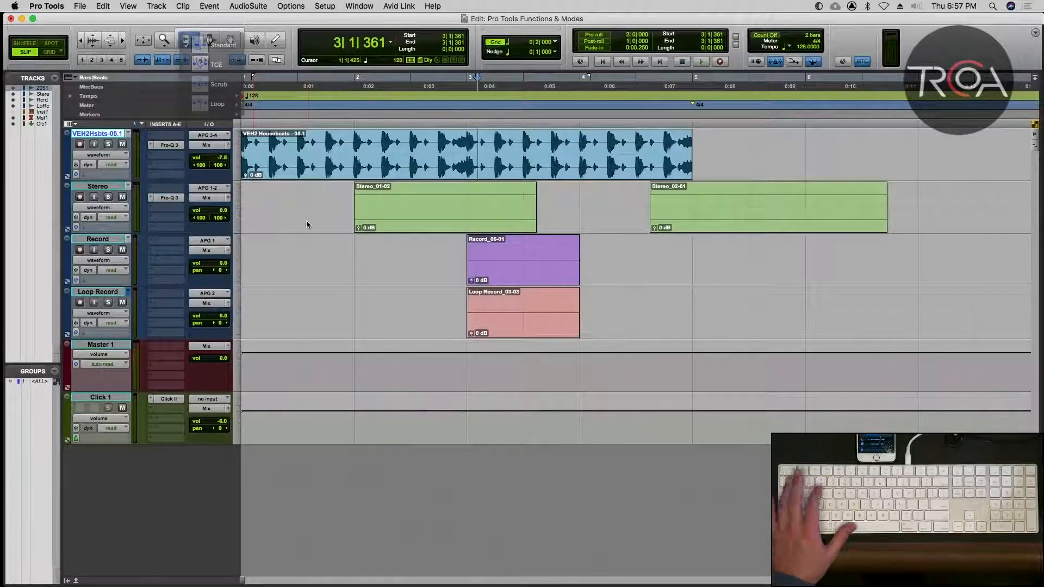
Switch to Grid mode and, with the Smart Tool, delete the VEH2 Housebeats clip that starts at bar 13.
key(r)
key(r)
key(r)
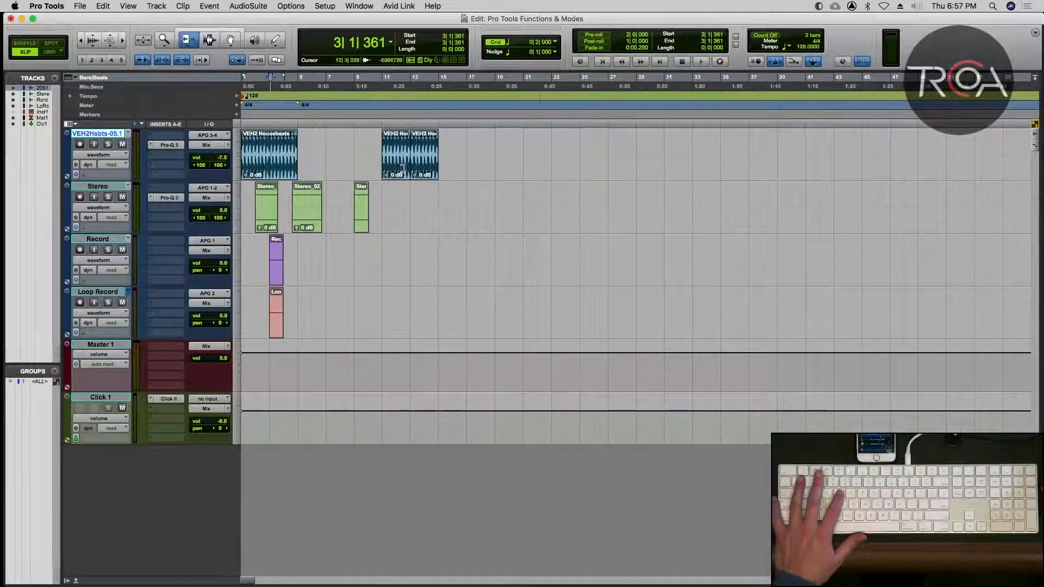
key(F4)
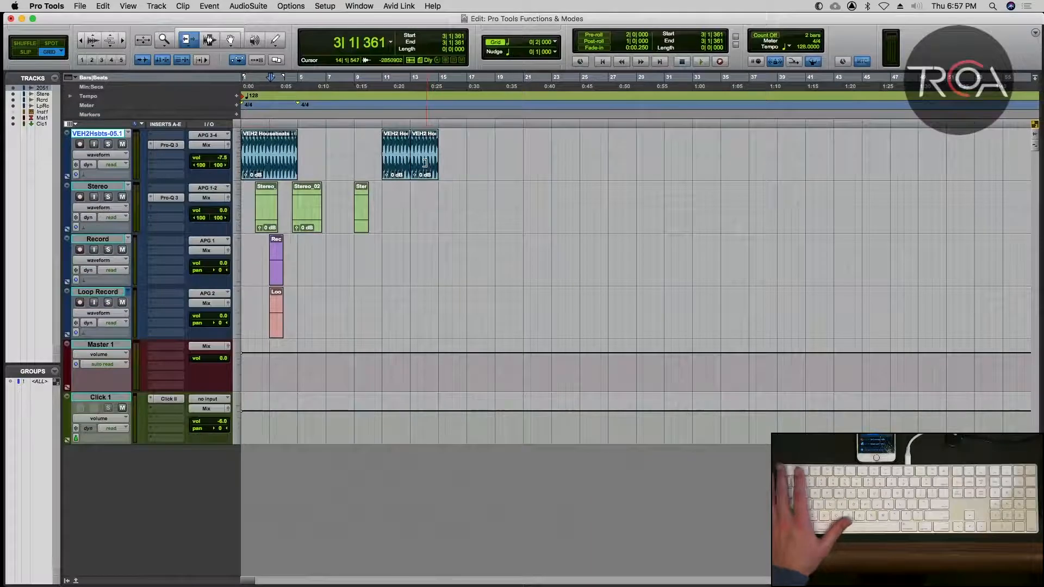
key(Escape)
key(Escape)
click(426, 166)
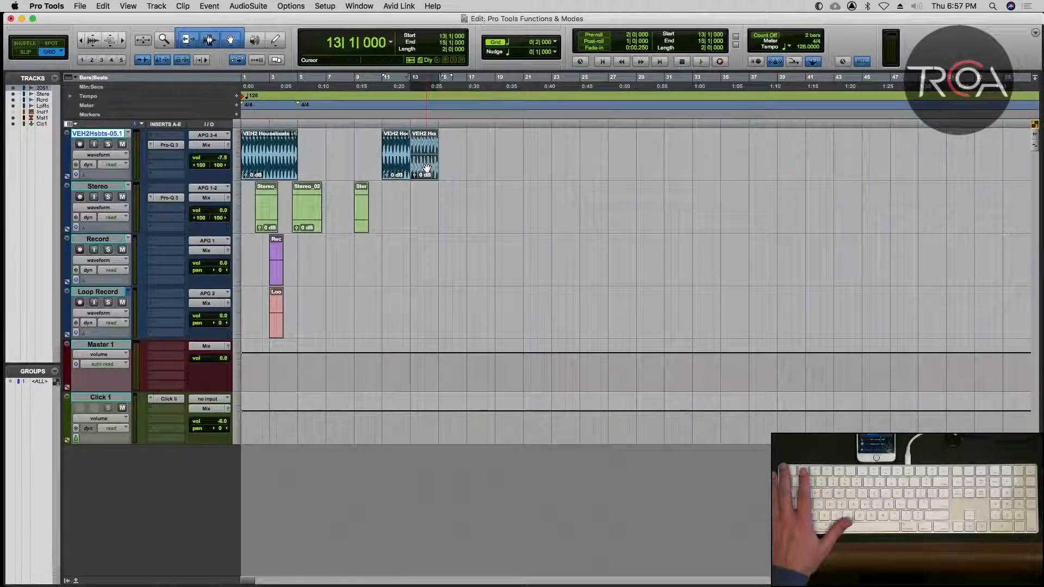
key(BackSpace)
Trim the VEH2 Housebeats clip at bar 11 to two beats, and extend its end to bar 12 with the Standard Trim tool.
click(418, 149)
key(t)
key(t)
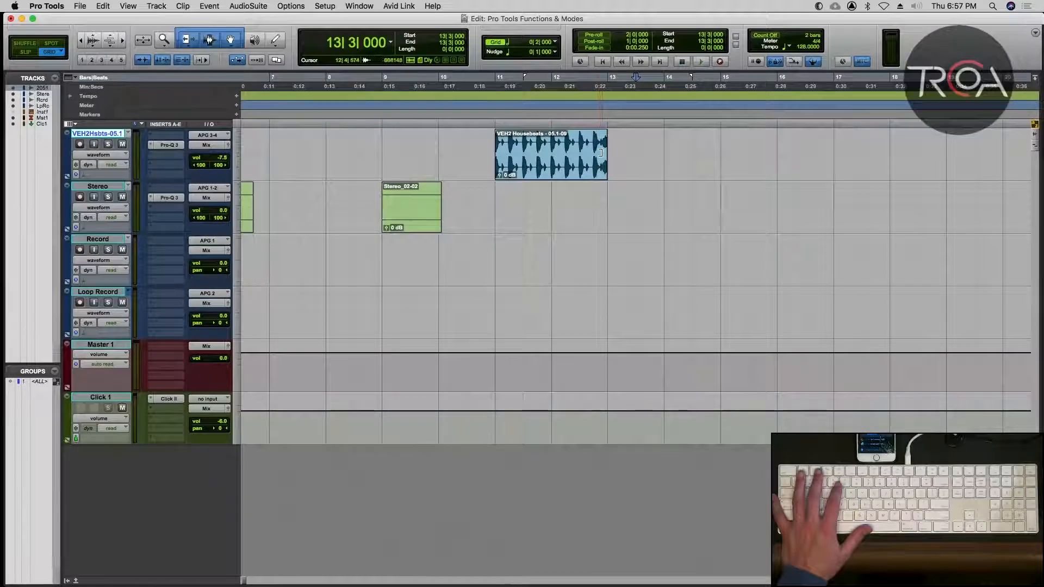
drag(600, 152, 523, 153)
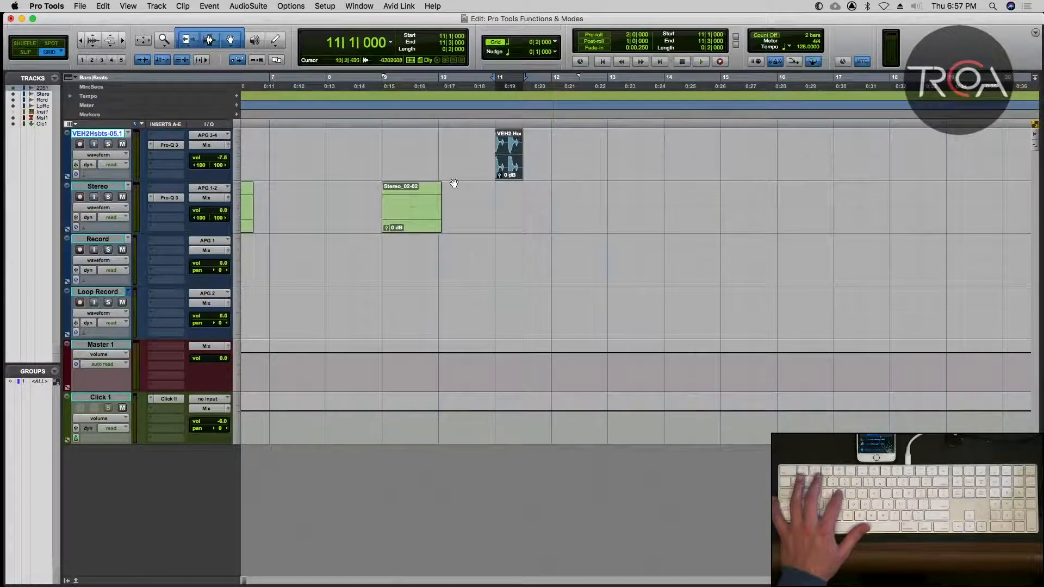
click(185, 45)
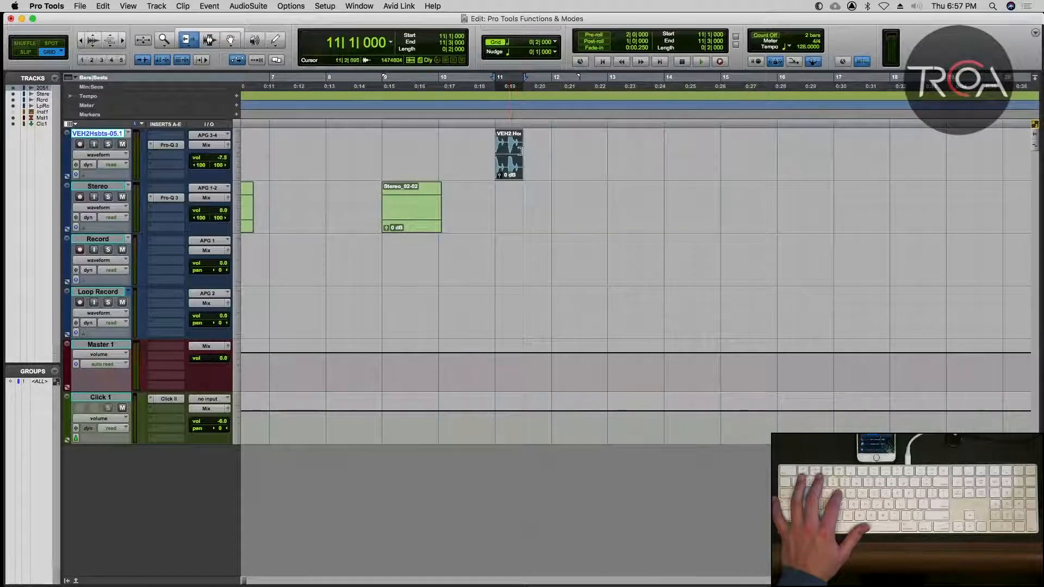
drag(507, 149, 540, 152)
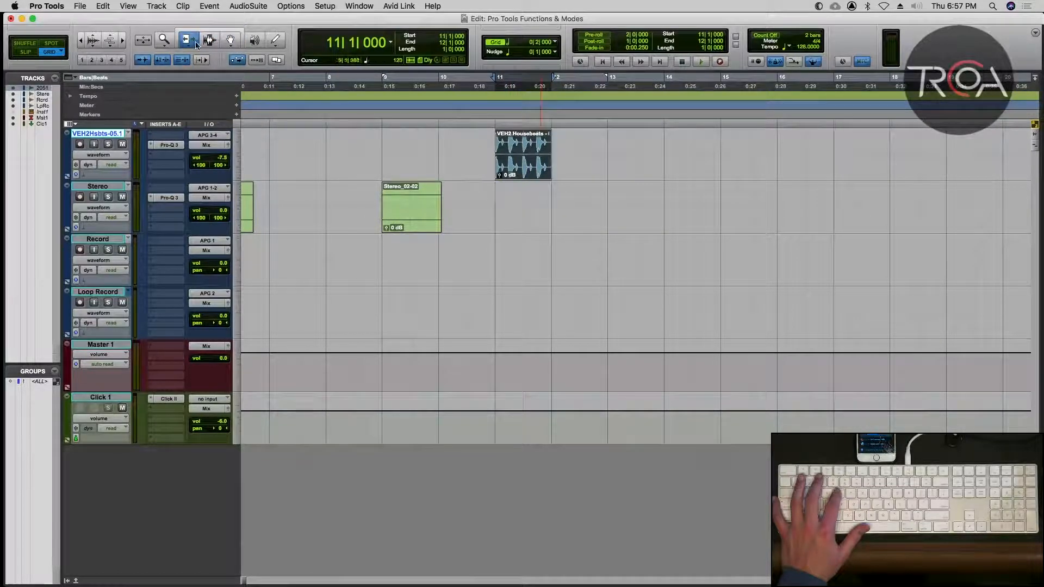
Set the Trim tool to TCE and play back the one-bar VEH2 Housebeats clip at its original speed.
click(195, 44)
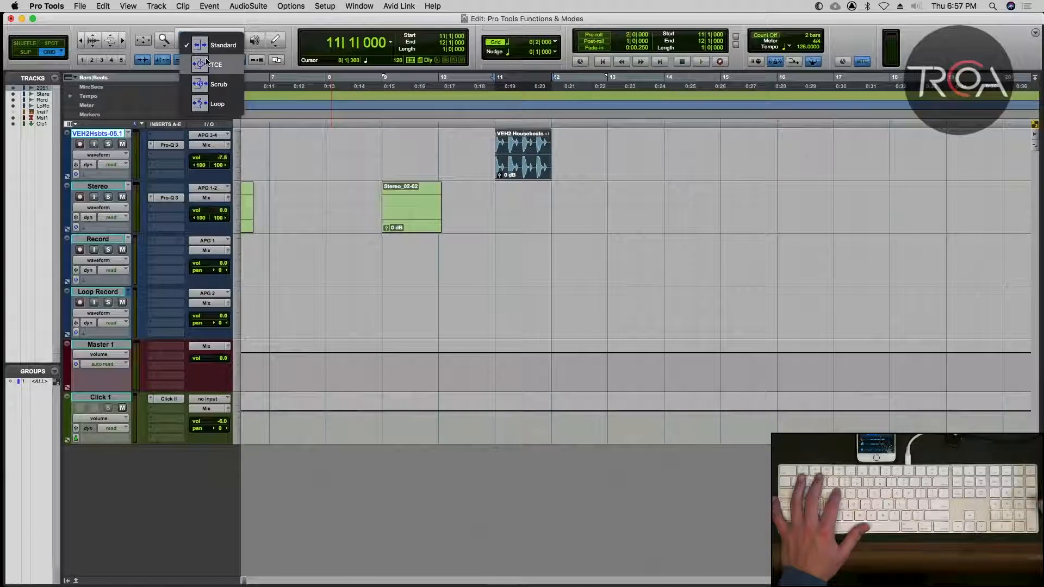
click(207, 64)
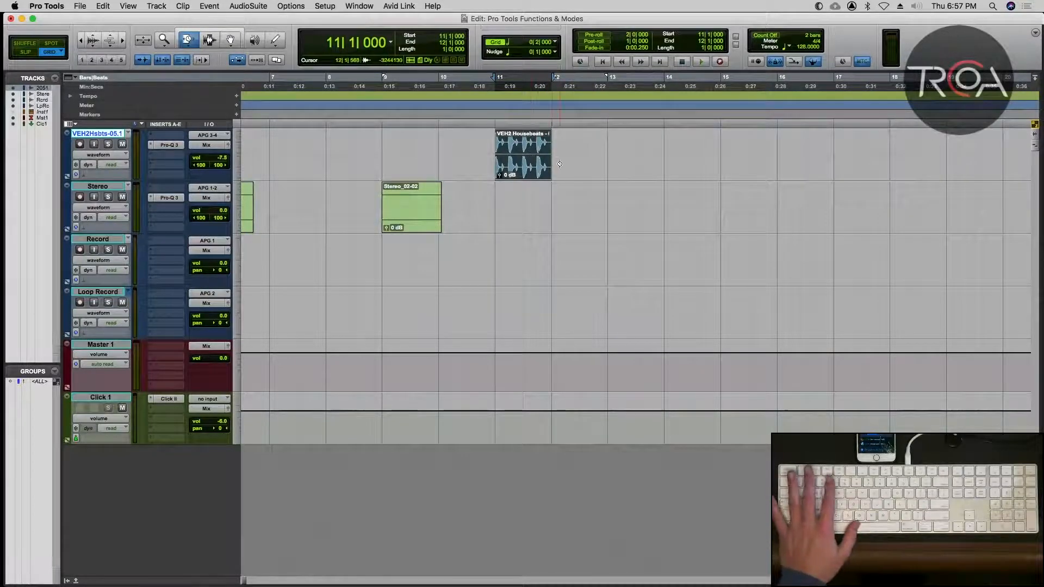
key(space)
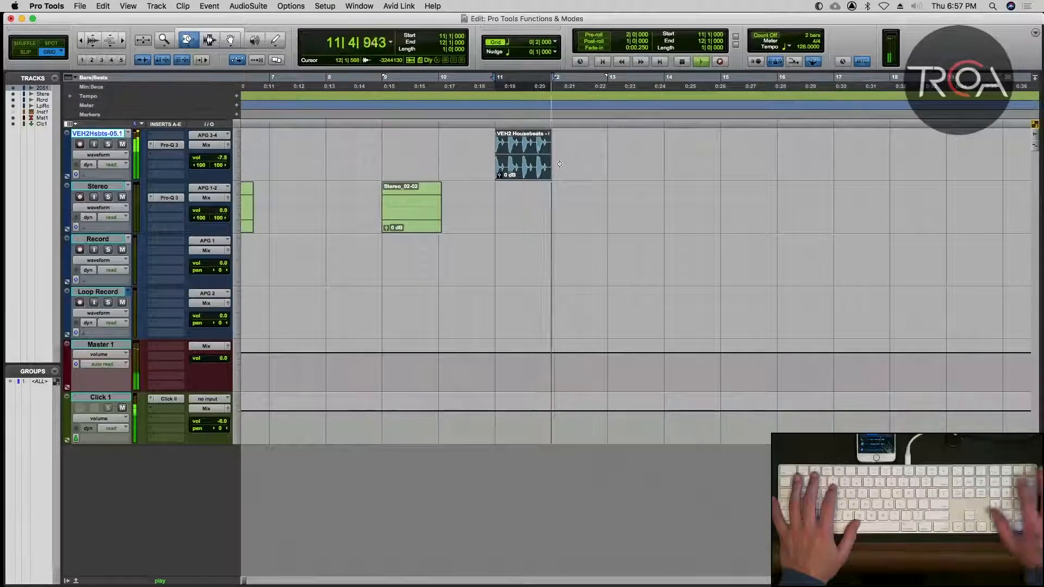
key(space)
key(space)
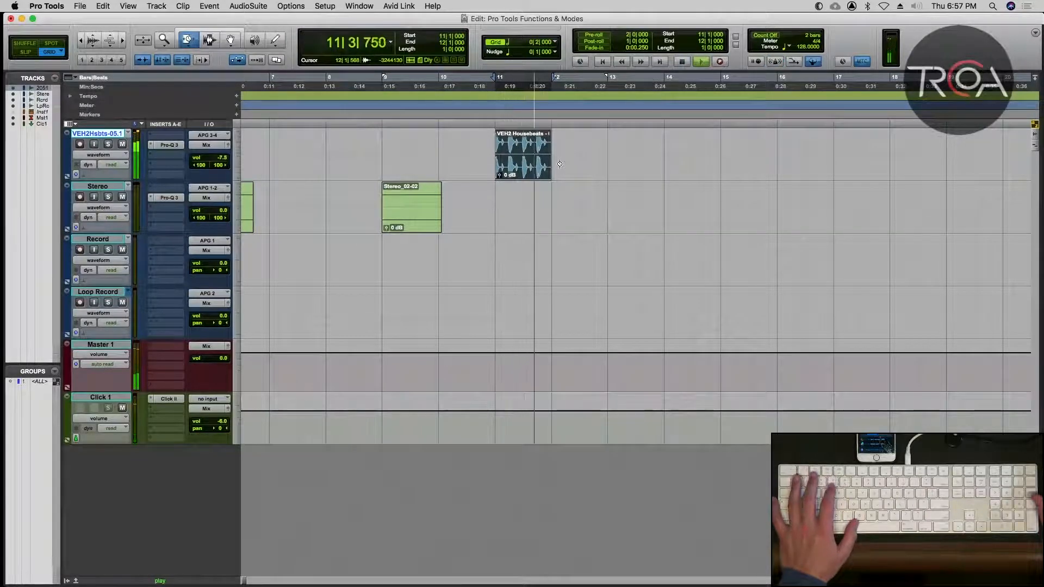
key(space)
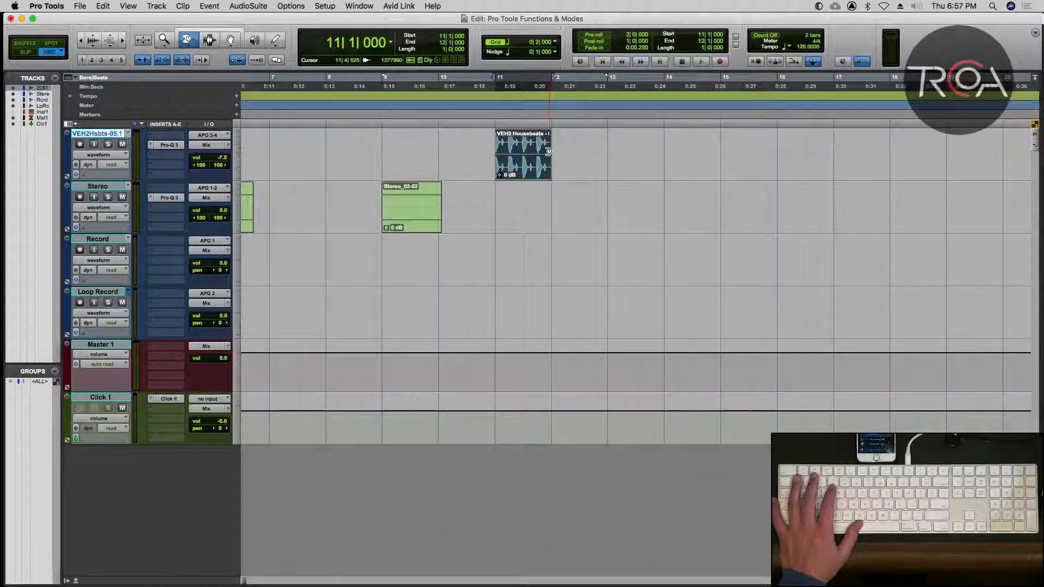
Audition the clip time-stretched with the TCE Trim tool to end at bar 13, and undo the stretch.
shift+click(599, 152)
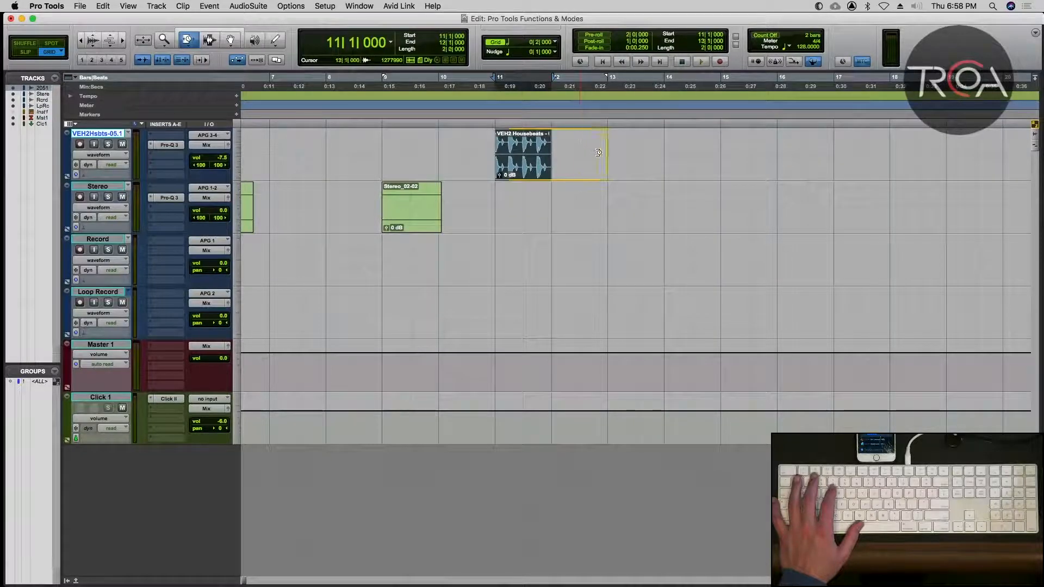
click(599, 153)
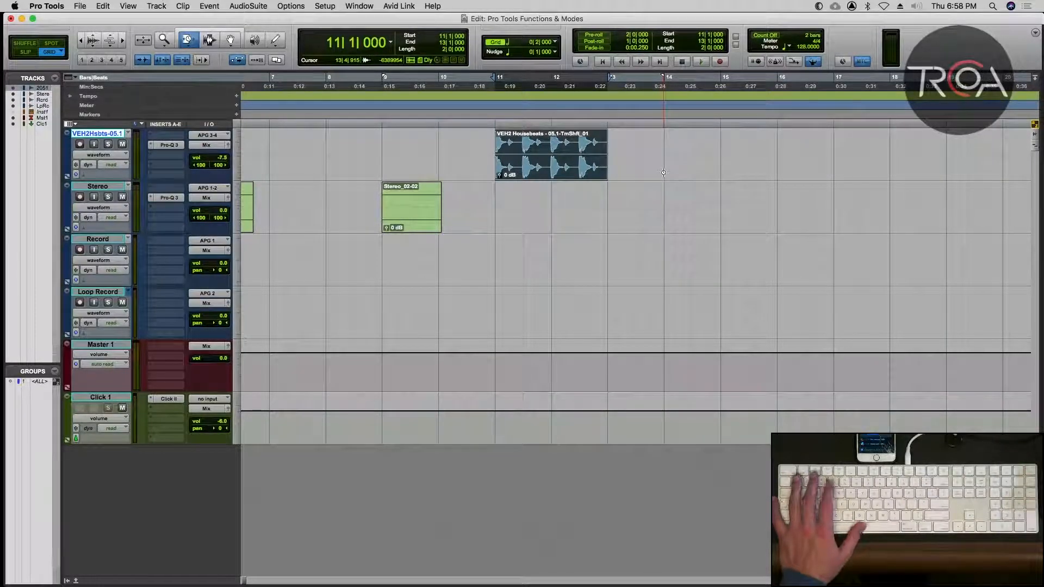
key(space)
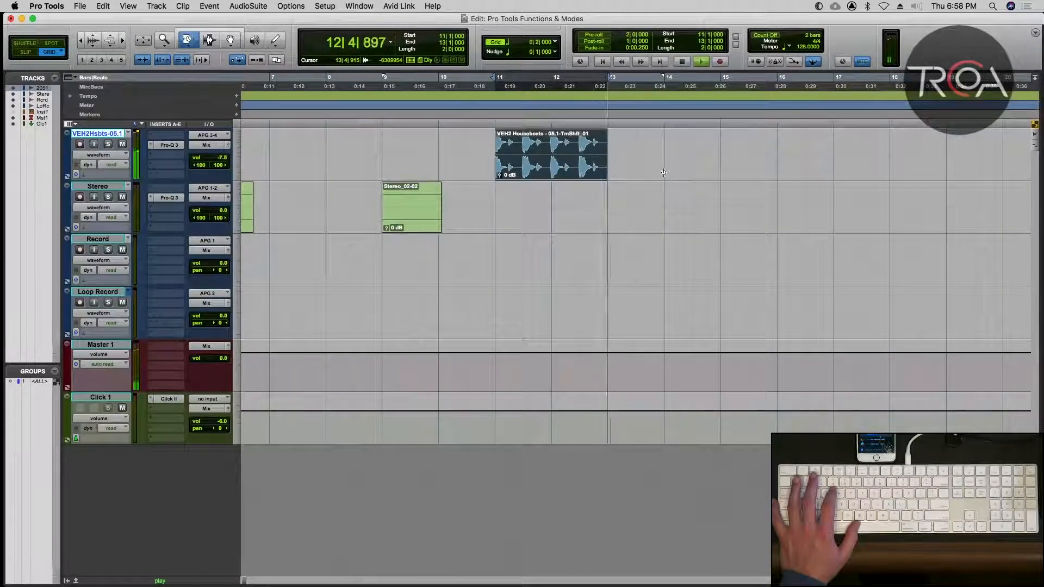
key(space)
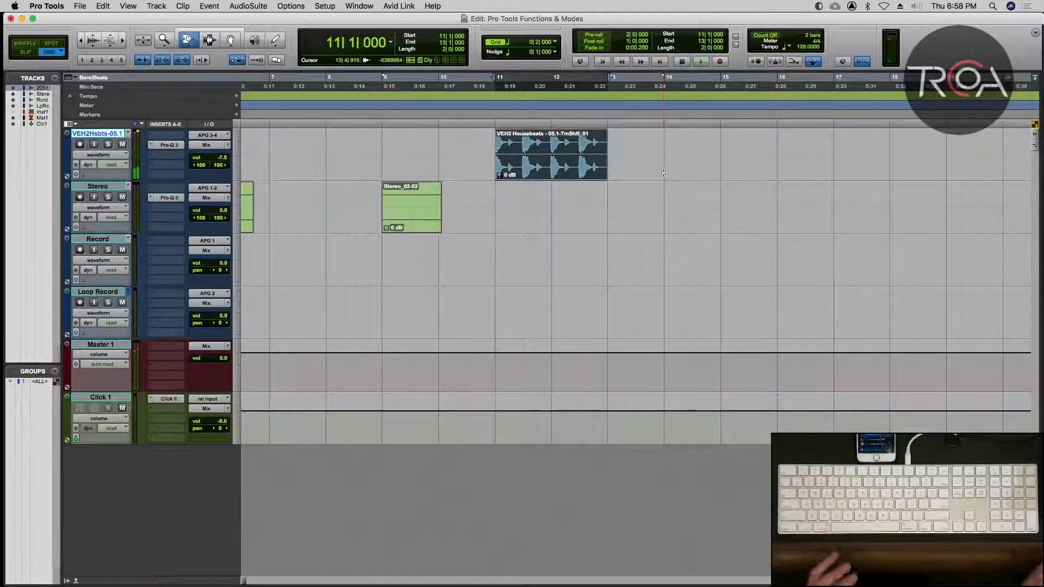
key(super+z)
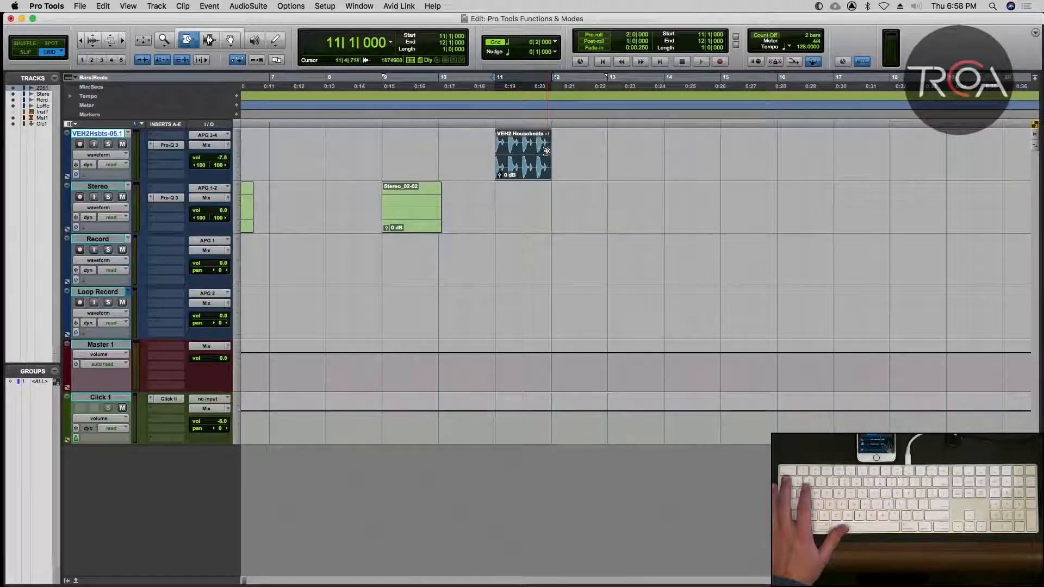
Audition the clip time-compressed to two beats, ending at 11|3|000, and undo the compression.
click(525, 150)
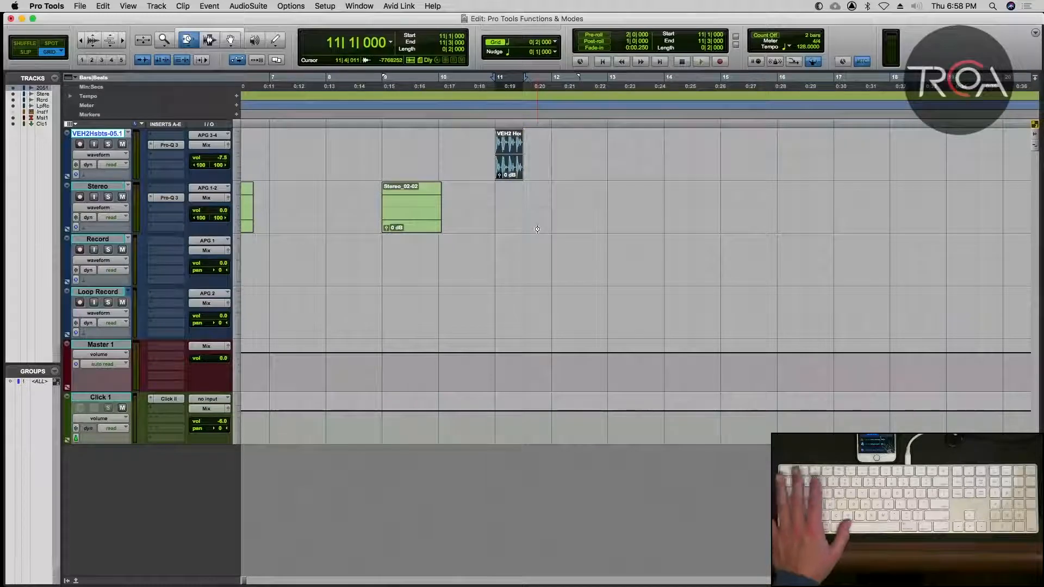
key(space)
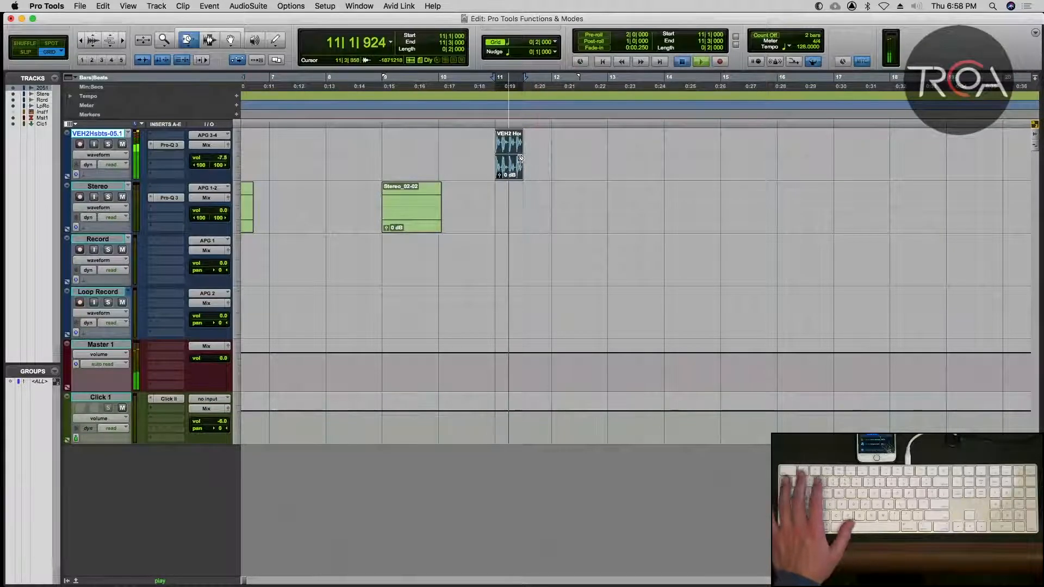
key(space)
key(super+z)
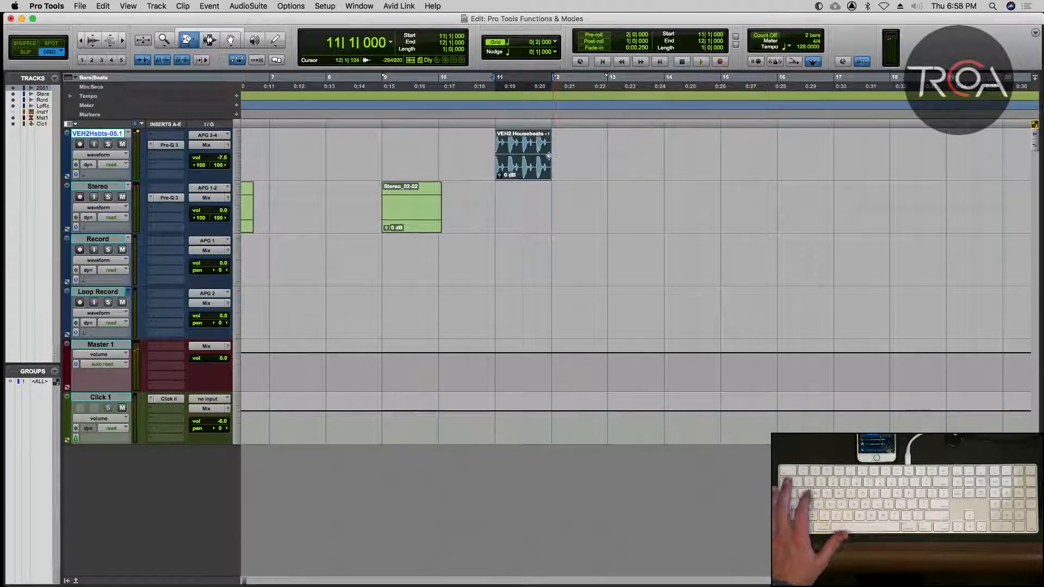
Switch to Slip mode, try time-compressing the clip to end at about 11|4|048, and undo it, comparing playback of both versions.
mouse_move(545, 156)
mouse_down()
mouse_move(525, 156)
mouse_move(538, 156)
mouse_up()
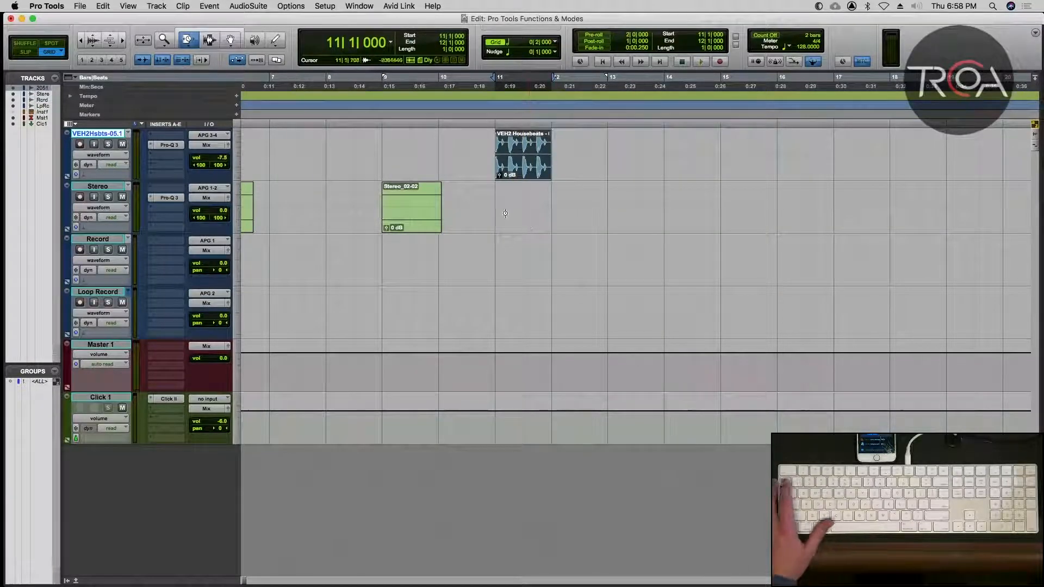
key(alt+1)
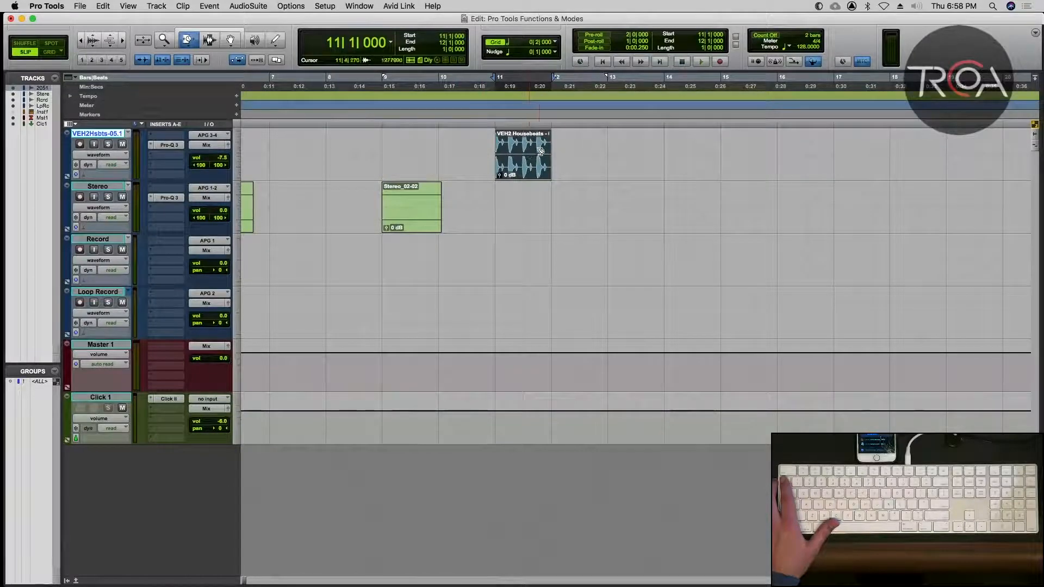
drag(540, 151, 537, 152)
key(space)
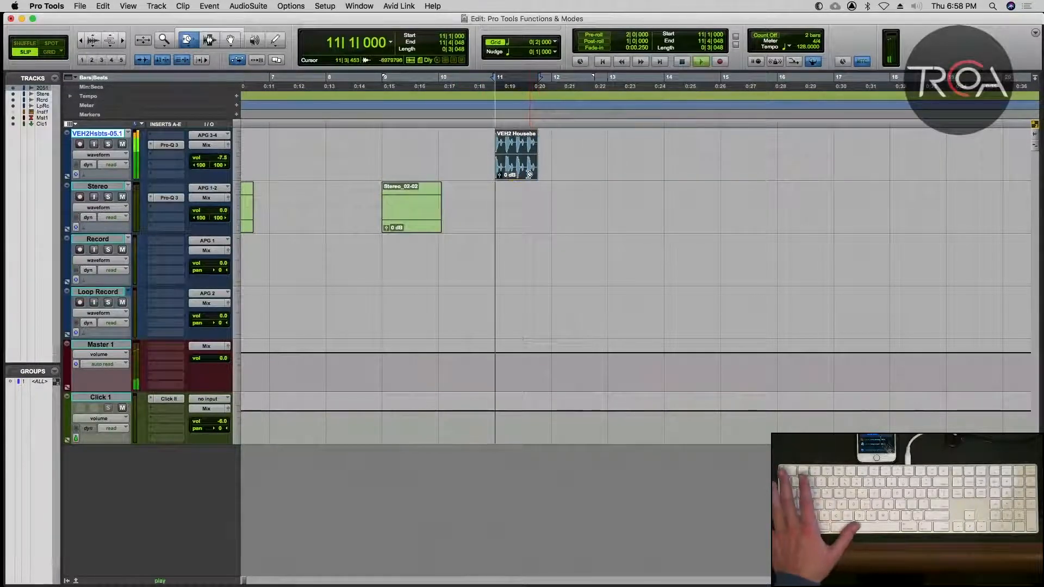
key(space)
key(super+z)
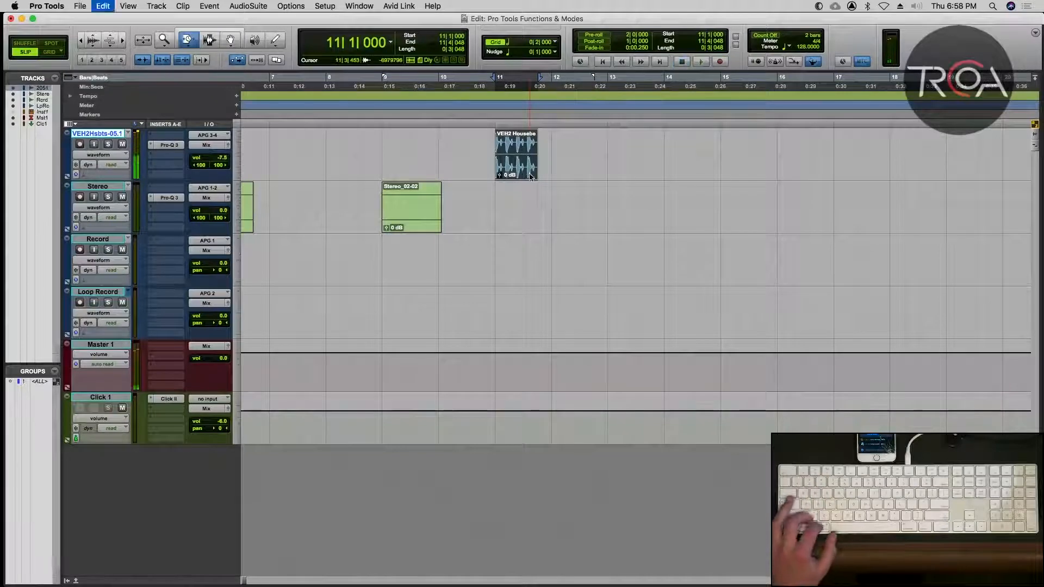
key(space)
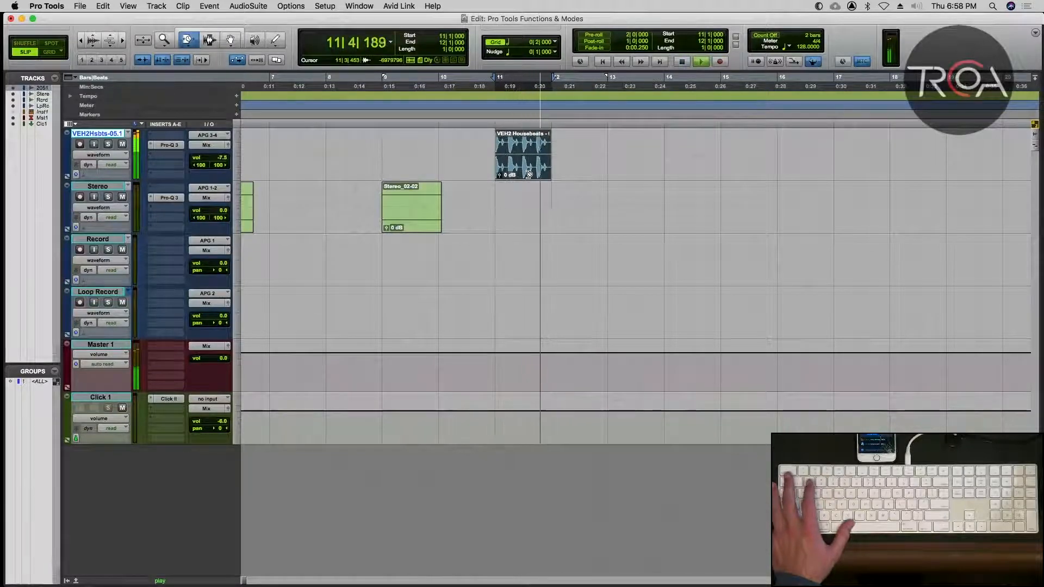
key(space)
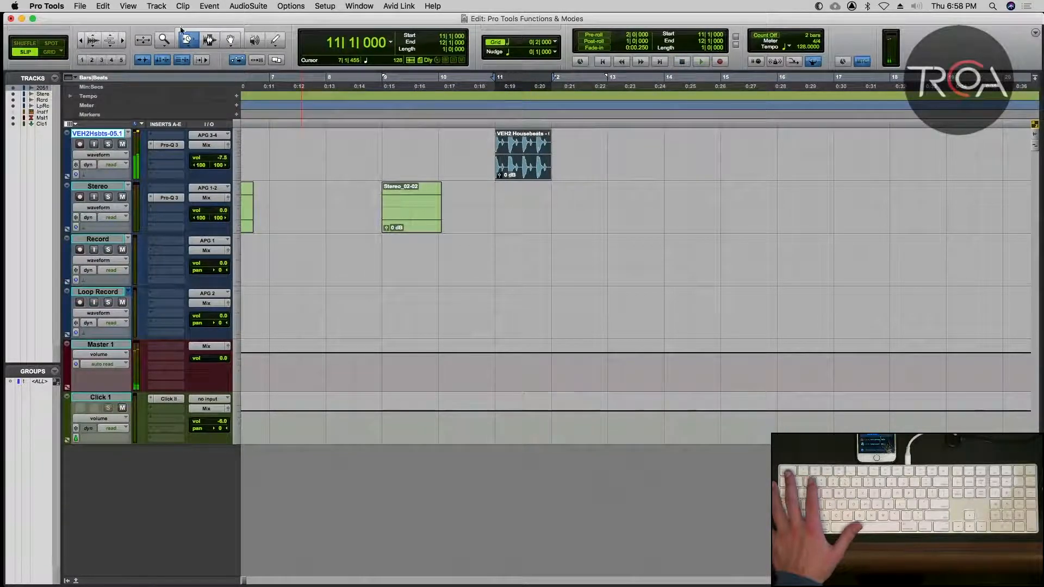
Set the Trim tool to Scrub, try extending the VEH2 Housebeats clip's end to about 12|4|062, and undo the trim.
click(186, 41)
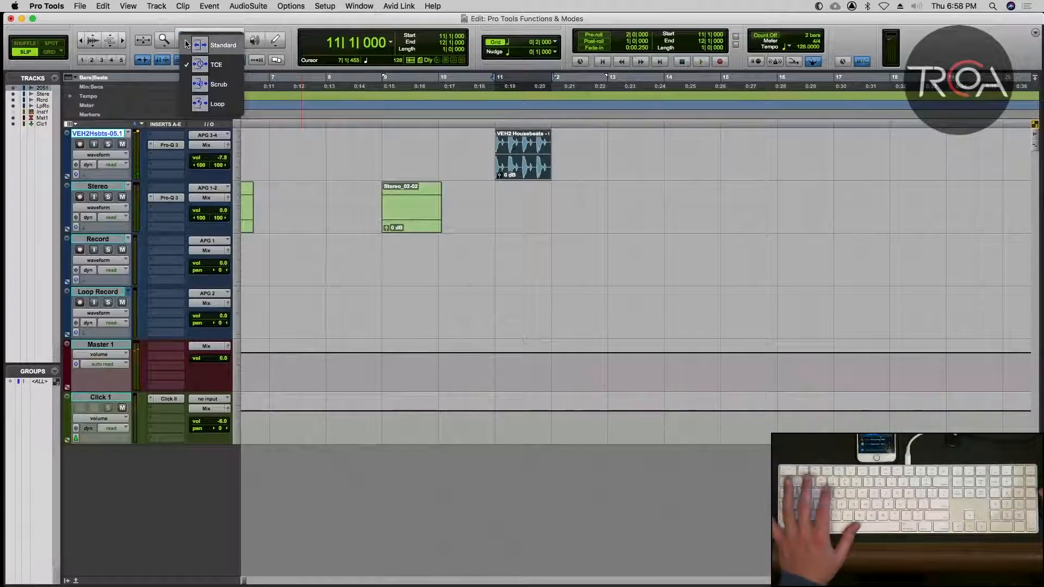
click(195, 91)
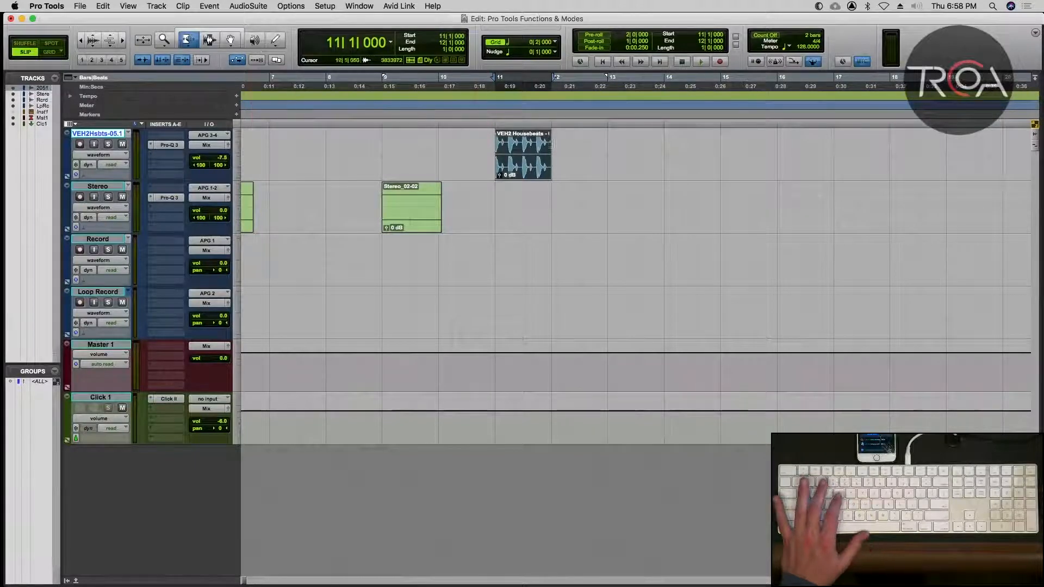
drag(510, 149, 500, 151)
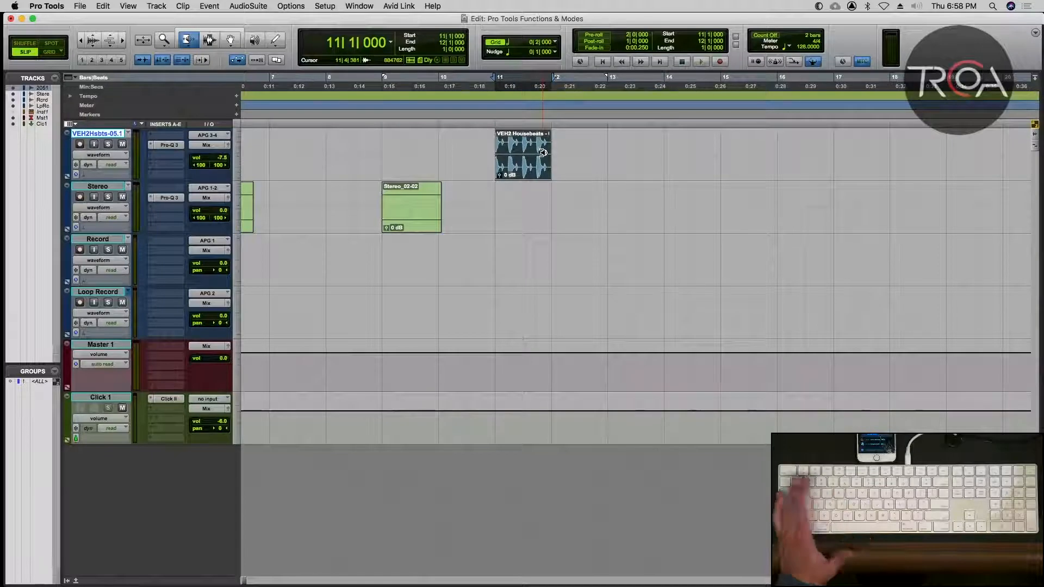
drag(542, 153, 594, 152)
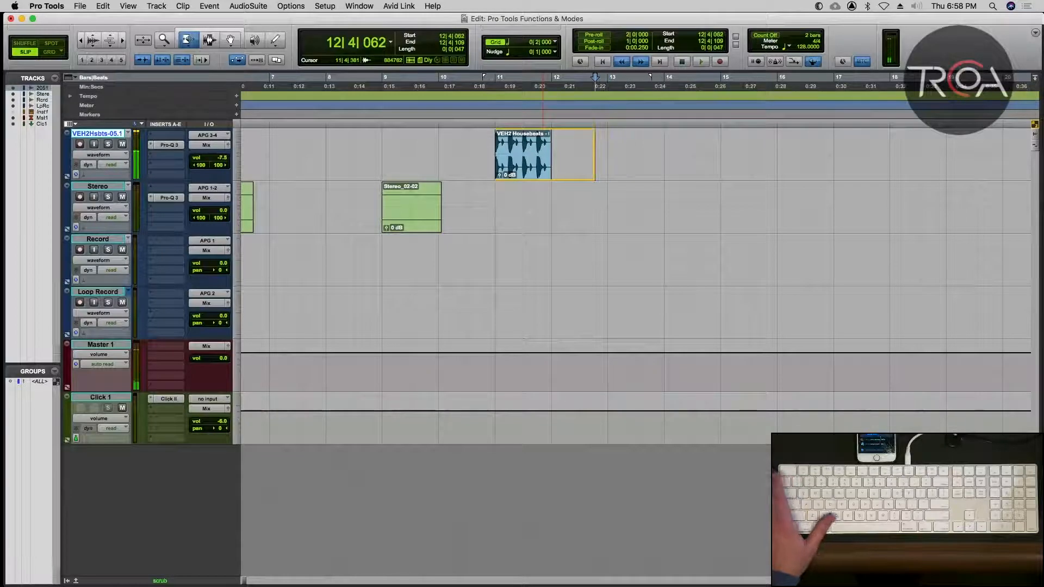
click(542, 153)
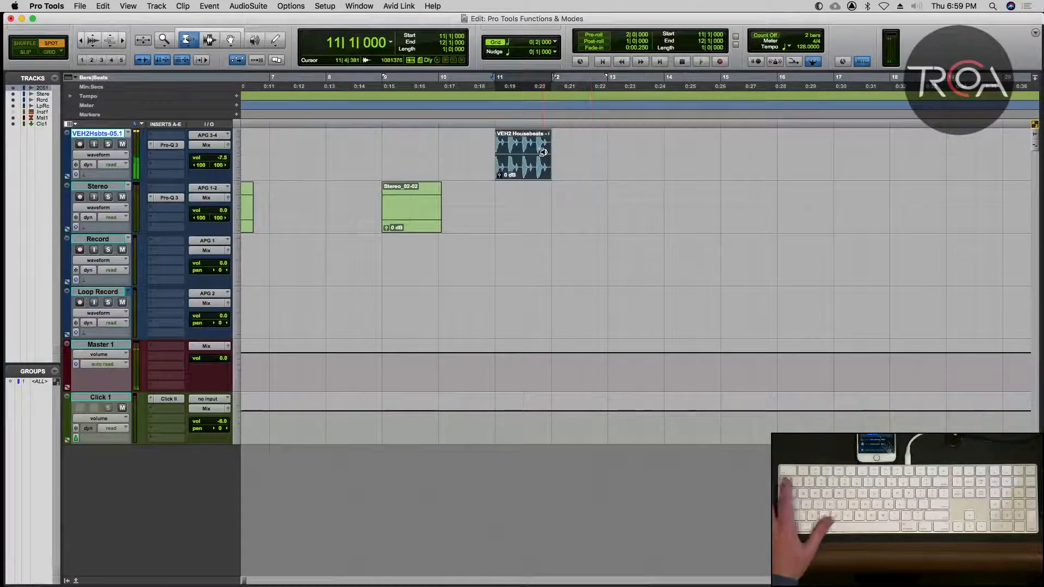
Switch to Grid mode, try scrub-trimming the clip's end to 13|1|041, and undo the trim.
key(F4)
drag(543, 152, 608, 155)
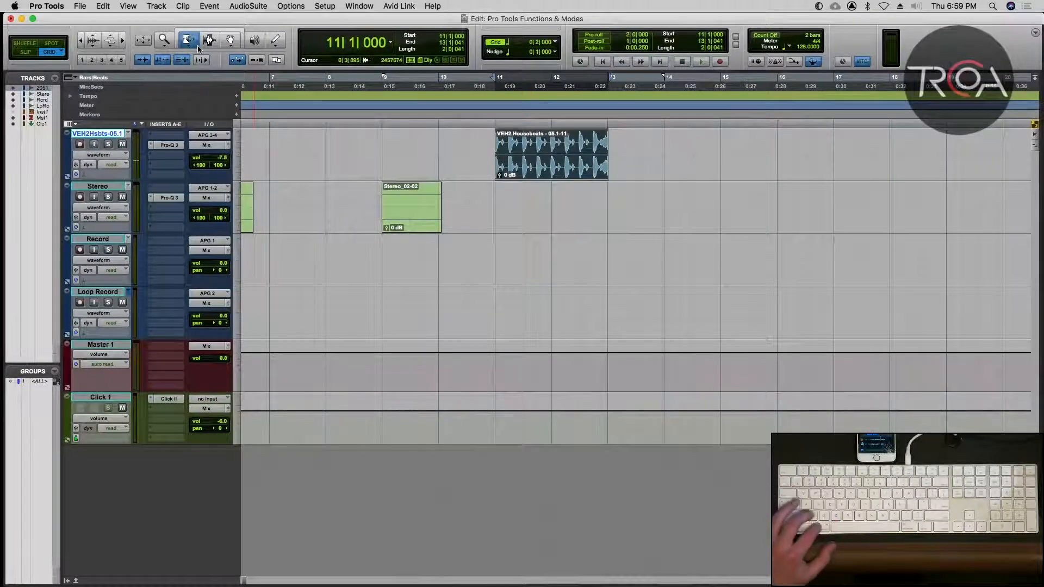
key(super+z)
key(super+z)
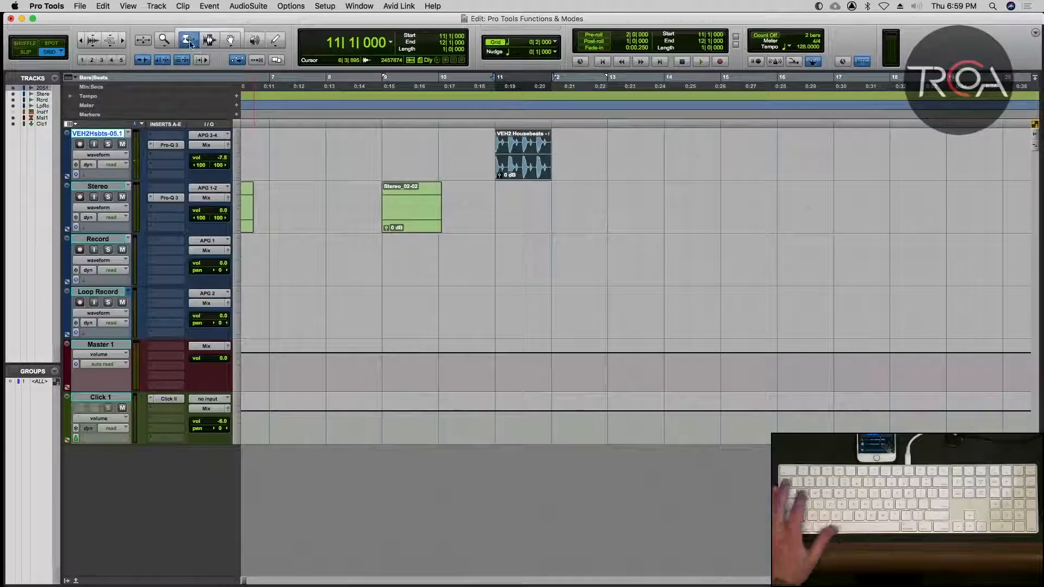
With the Standard Trim tool, extend the clip's end to bar 13 and trim its start to 12|3|000.
click(188, 43)
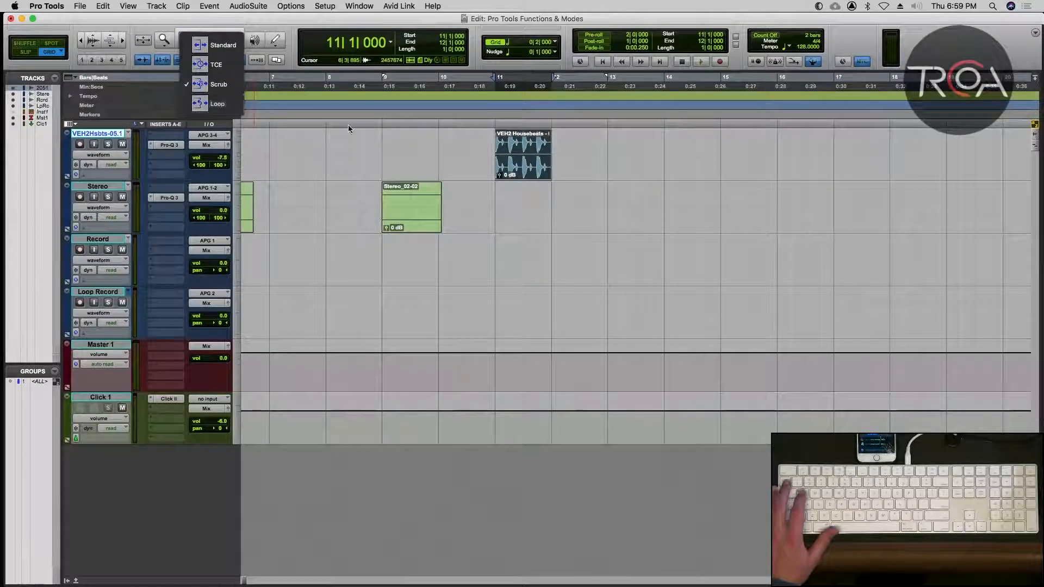
click(206, 45)
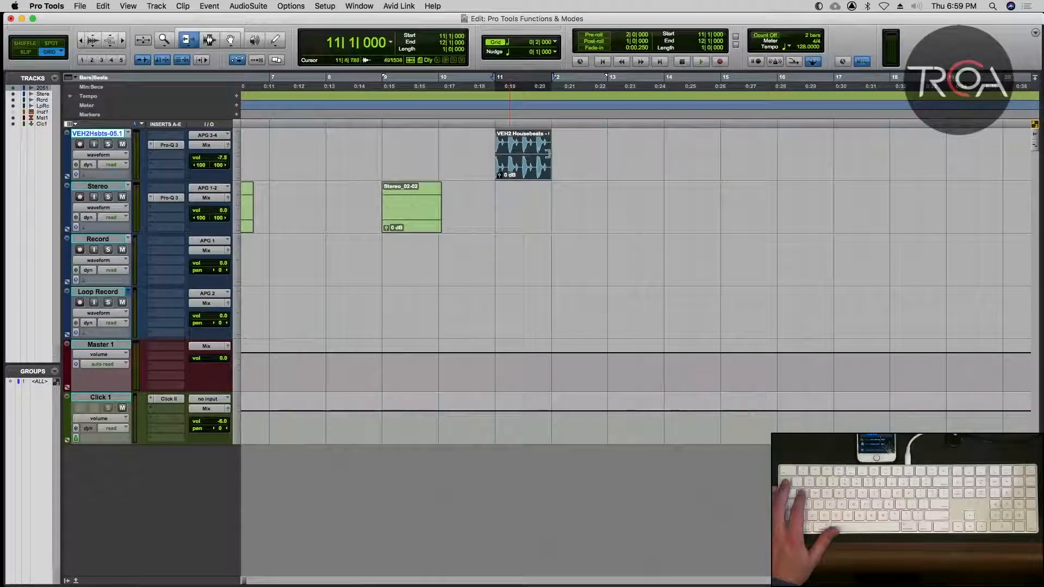
drag(549, 155, 603, 157)
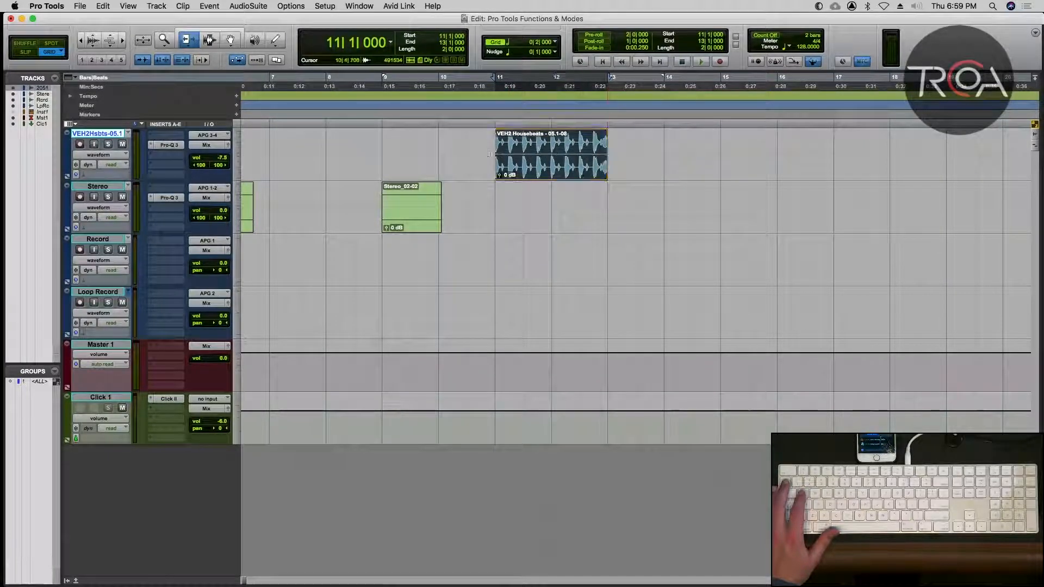
drag(498, 154, 581, 155)
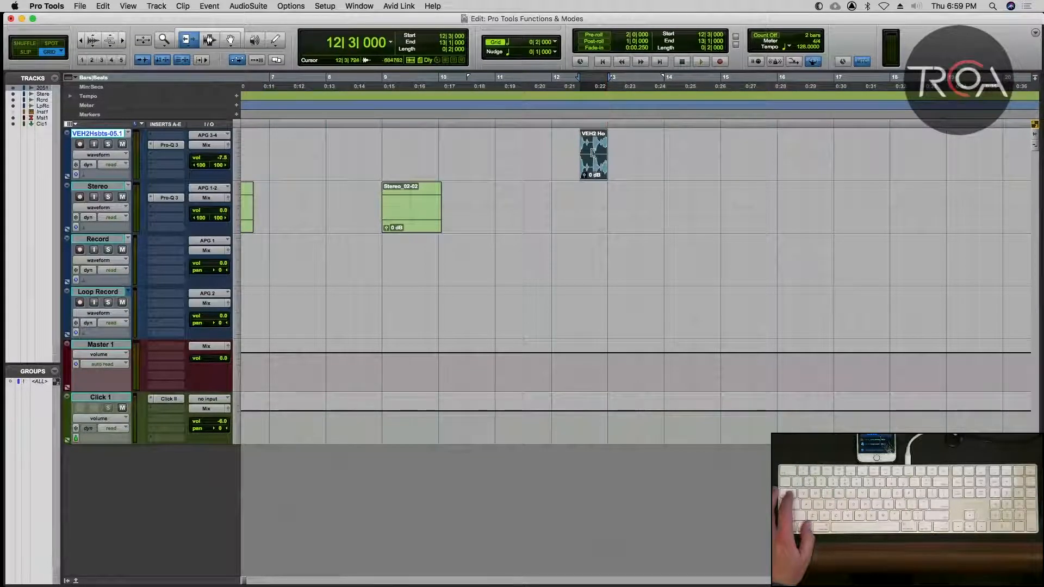
Activate the Smart Tool and move the two-beat clip so it starts at 12|1|000.
key(Escape)
key(Escape)
key(Escape)
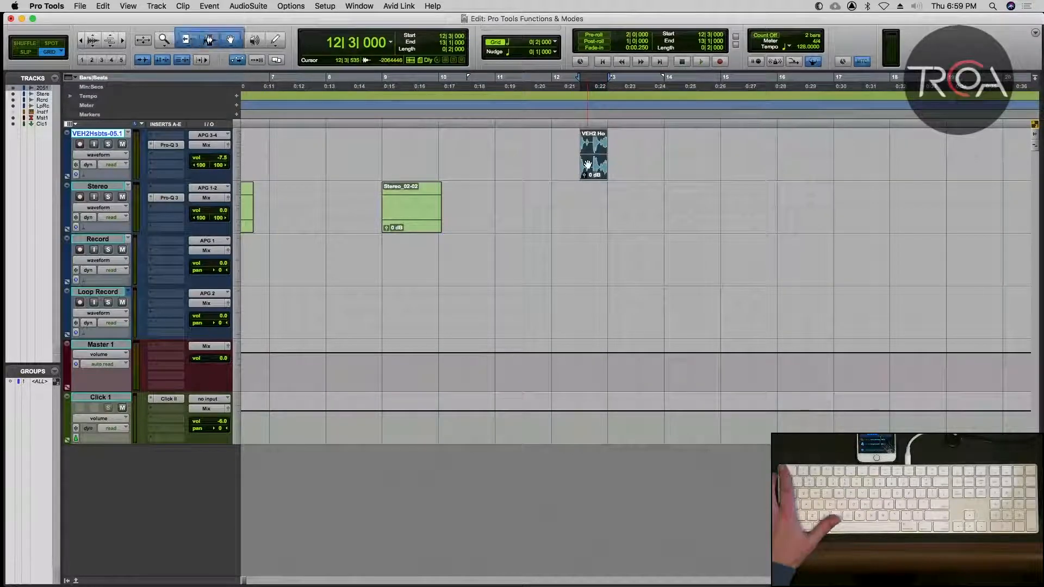
drag(587, 166, 566, 166)
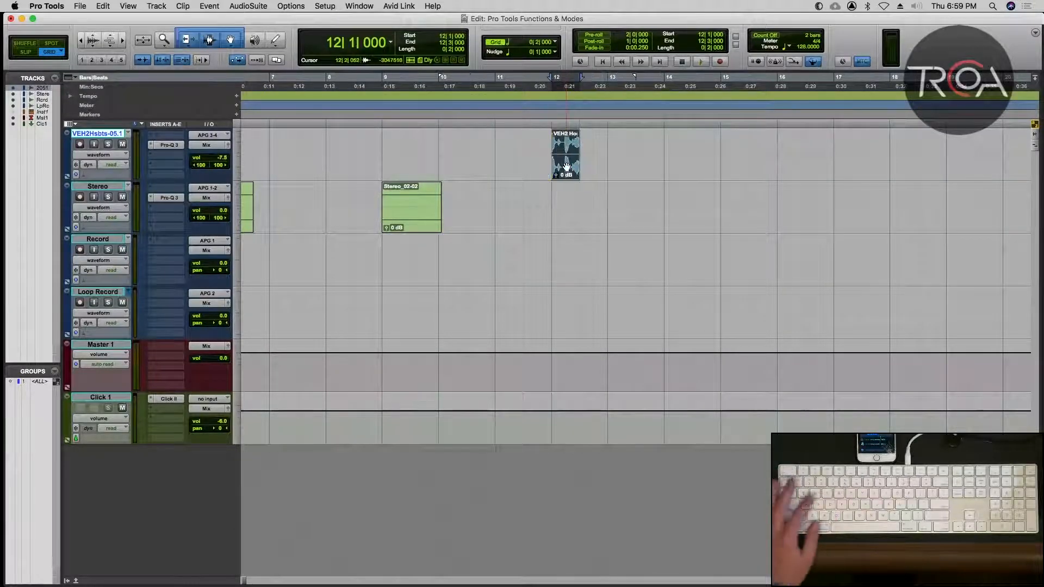
Try duplicating the two-beat clip repeatedly up to bar 18, and undo all the duplicates.
key(super+d)
key(super+d)
key(super+d)
key(super+d)
key(super+d)
key(super+d)
key(super+d)
key(super+d)
key(super+d)
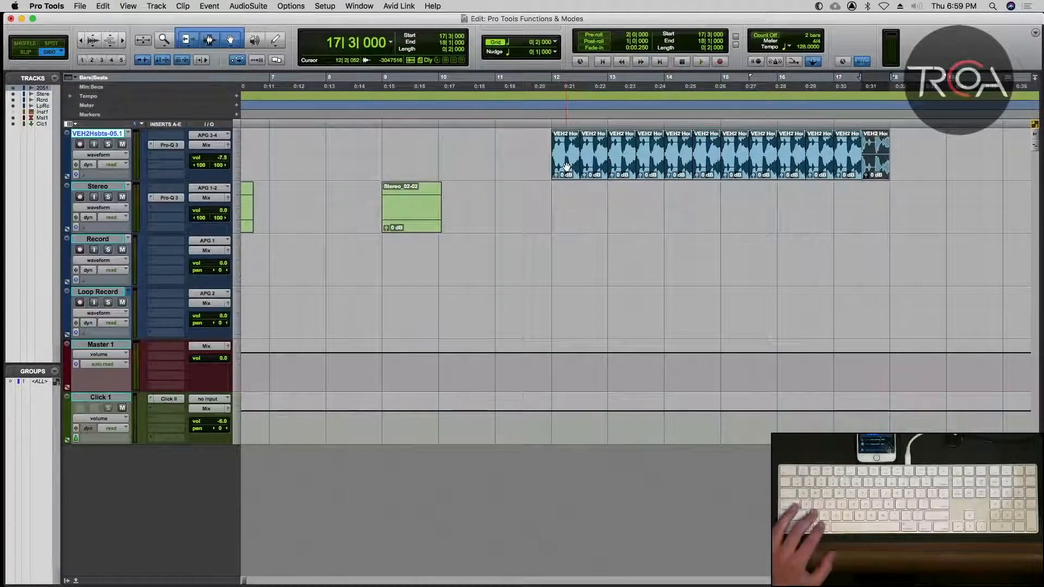
key(super+z)
key(super+z)
key(super+z)
key(super+z)
key(super+z)
key(super+z)
key(super+z)
key(super+z)
key(super+z)
key(super+z)
key(super+z)
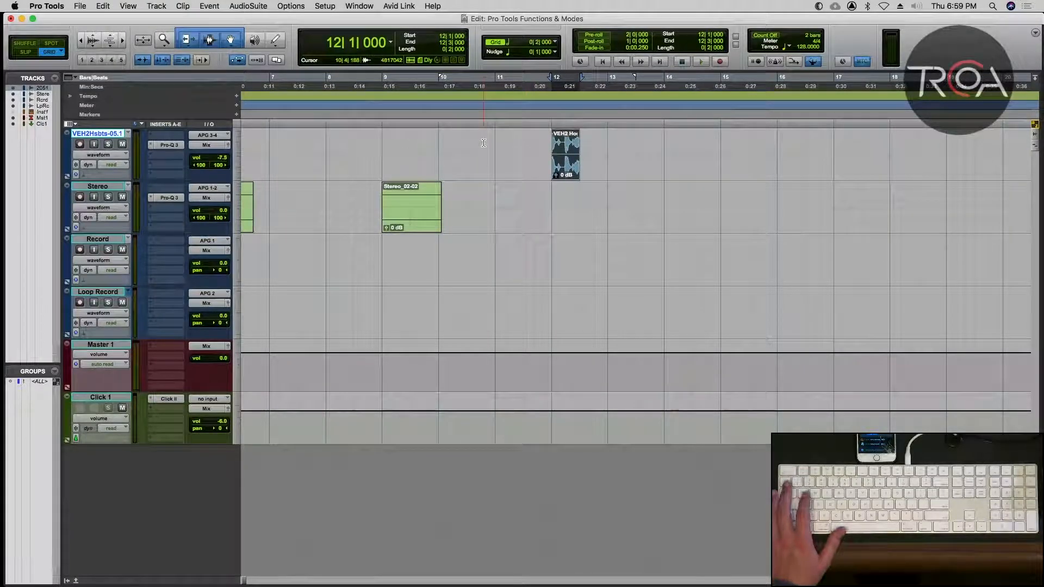
Audition the two-beat clip time-stretched with the TCE Trim tool to end at 14|3|000, and undo the stretch.
click(319, 162)
click(200, 48)
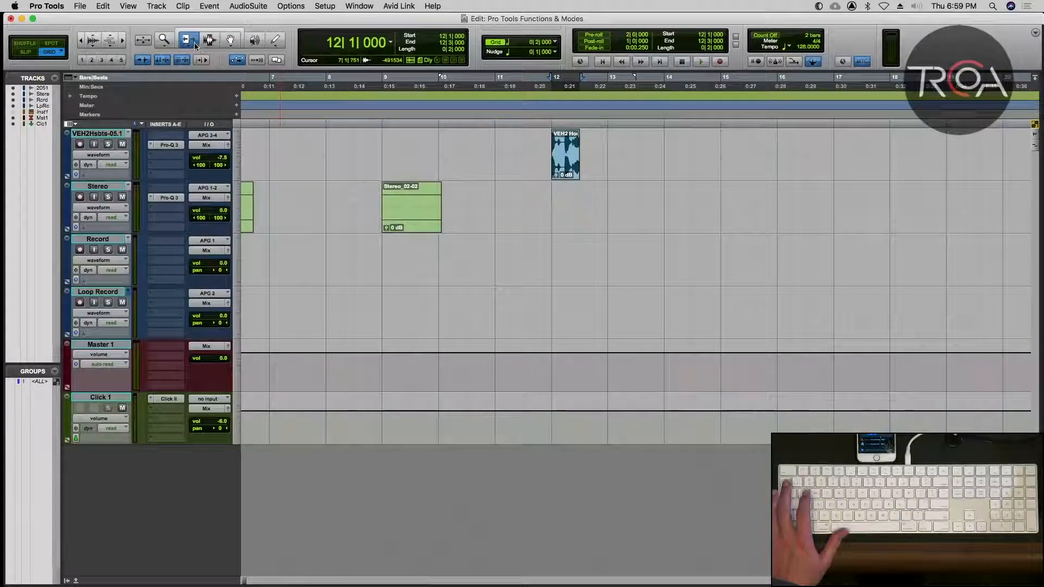
click(211, 66)
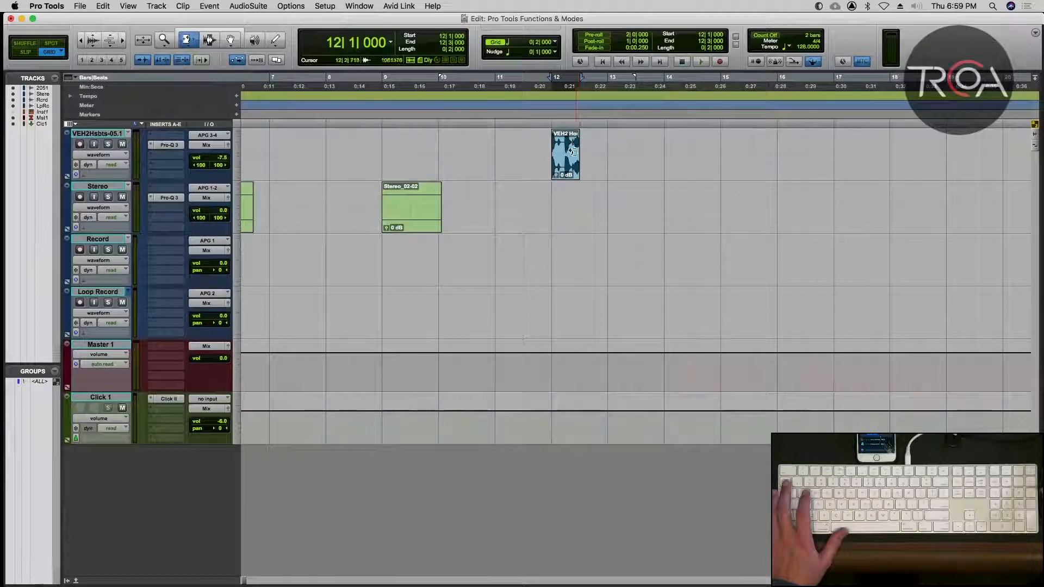
drag(572, 152, 693, 166)
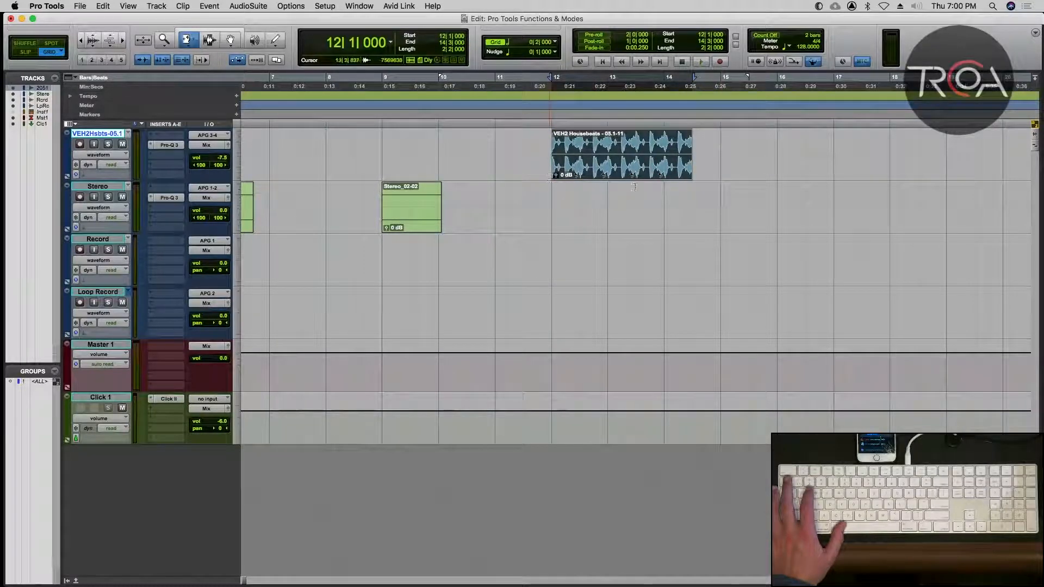
key(space)
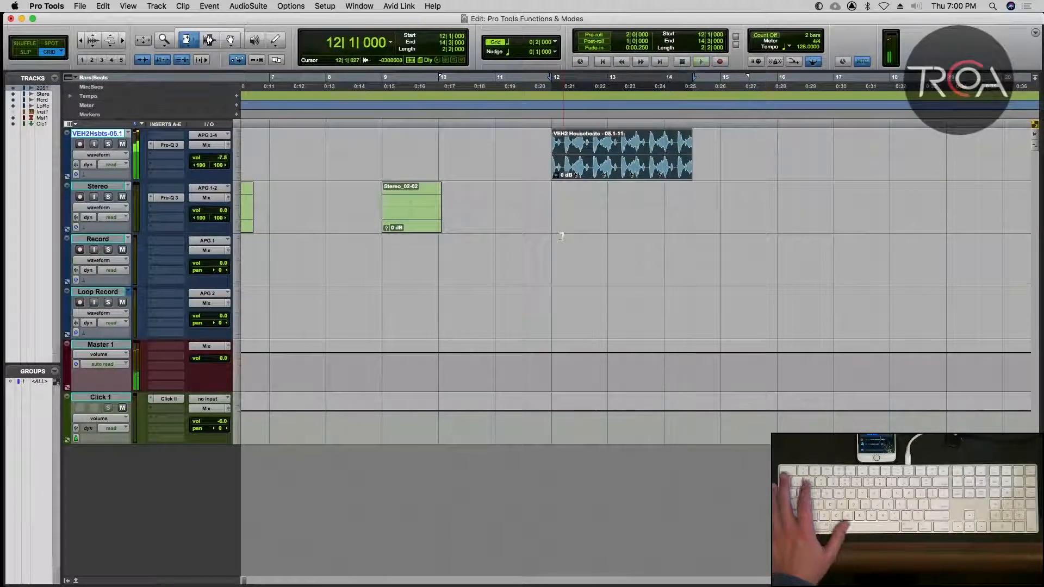
key(space)
key(space)
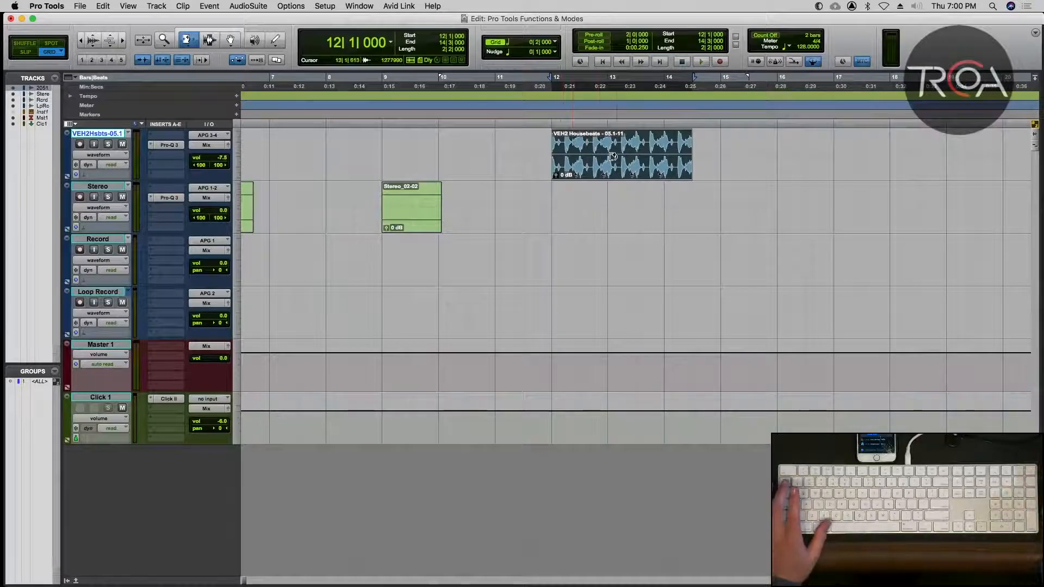
key(super+z)
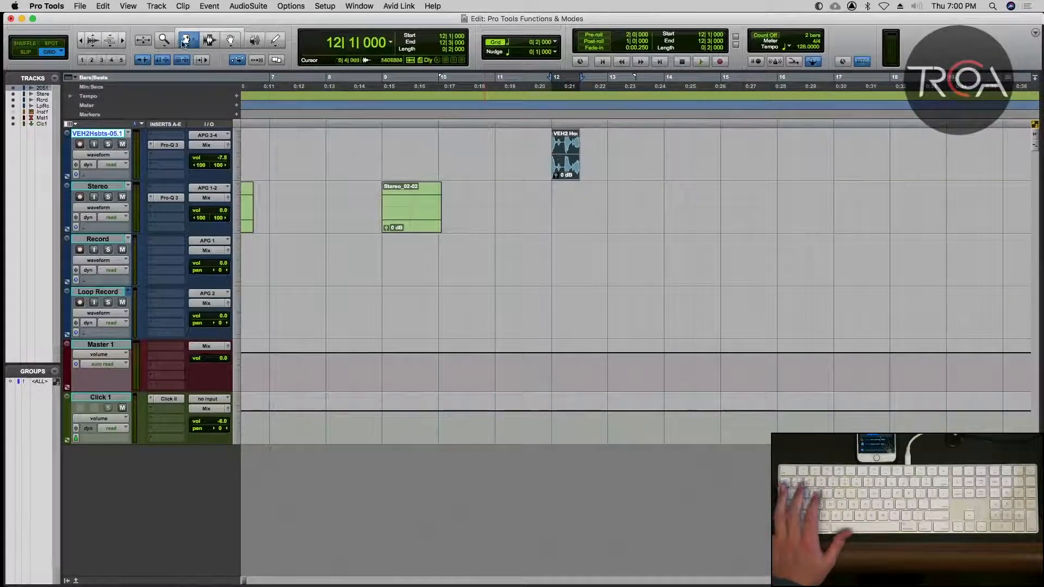
Return the Trim tool to Standard and use the Smart Tool to extend the clip's end to 14|3|000.
drag(184, 43, 204, 48)
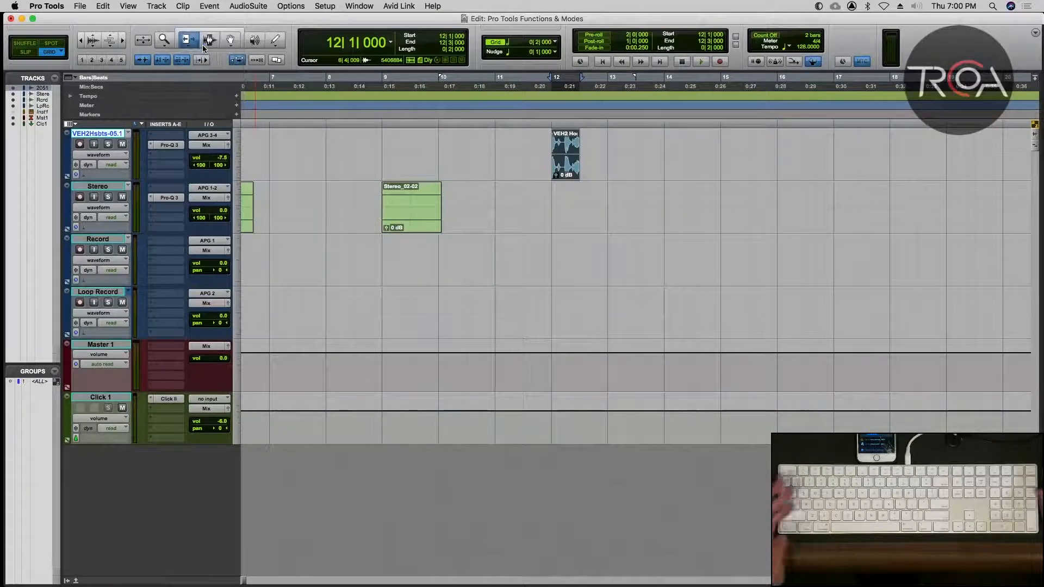
click(217, 33)
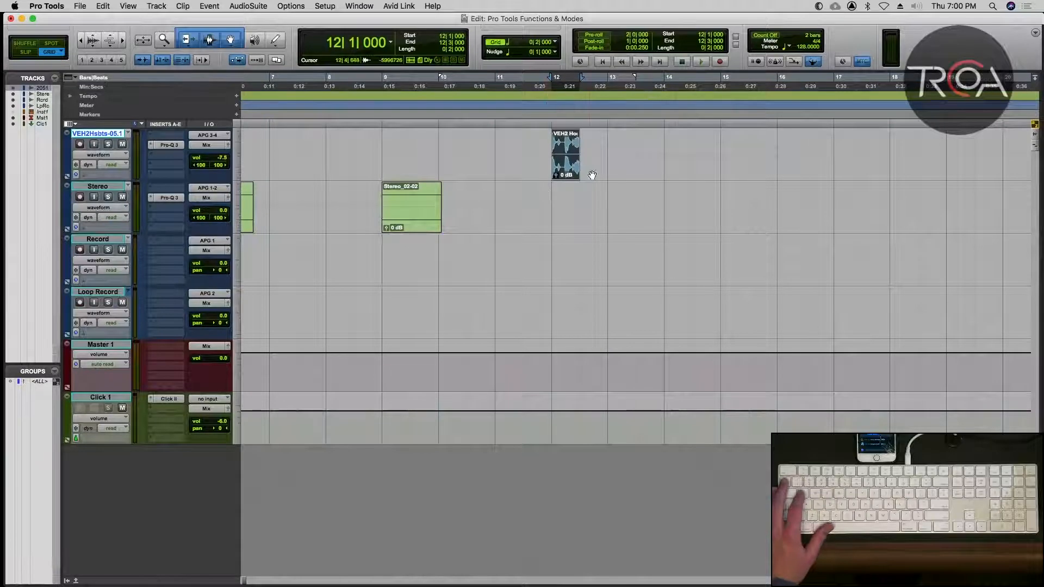
mouse_move(574, 158)
mouse_down()
mouse_move(724, 160)
mouse_move(695, 165)
mouse_up()
Delete the extended clip at bar 12 and copy the four-bar VEH2 Housebeats clip from bar 1 to bar 11.
key(r)
key(r)
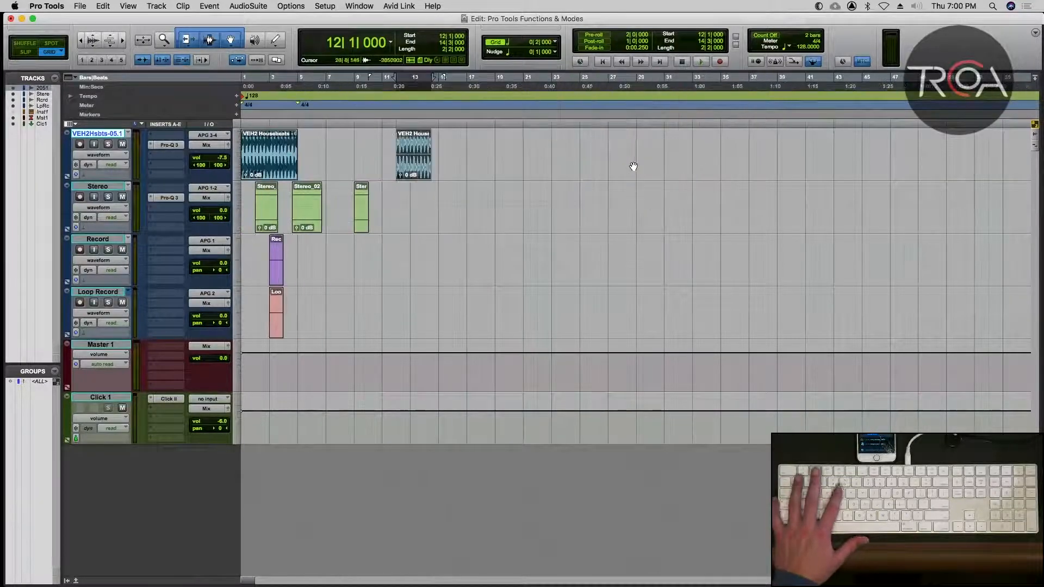
key(BackSpace)
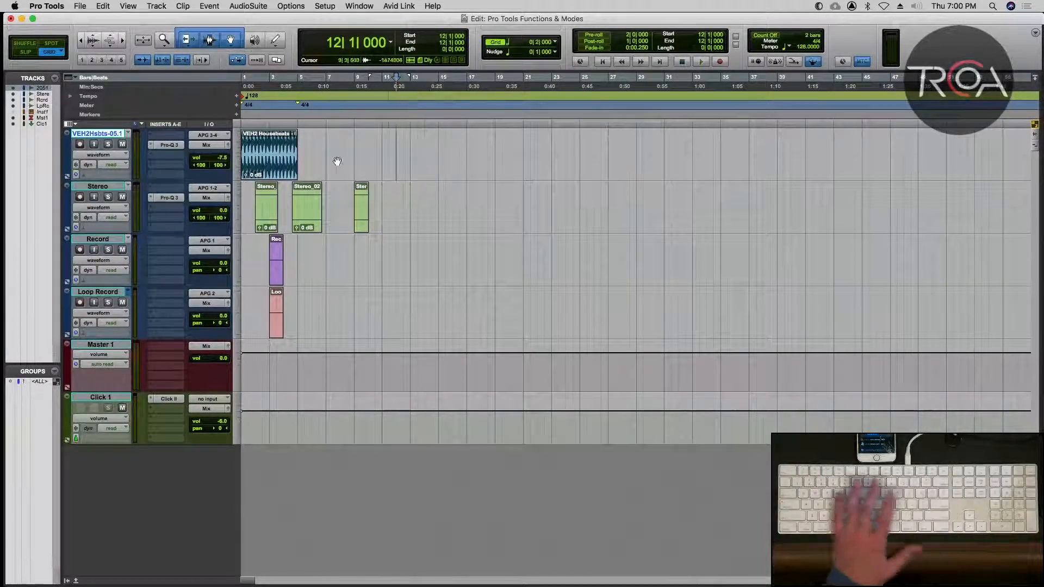
drag(253, 163, 396, 164)
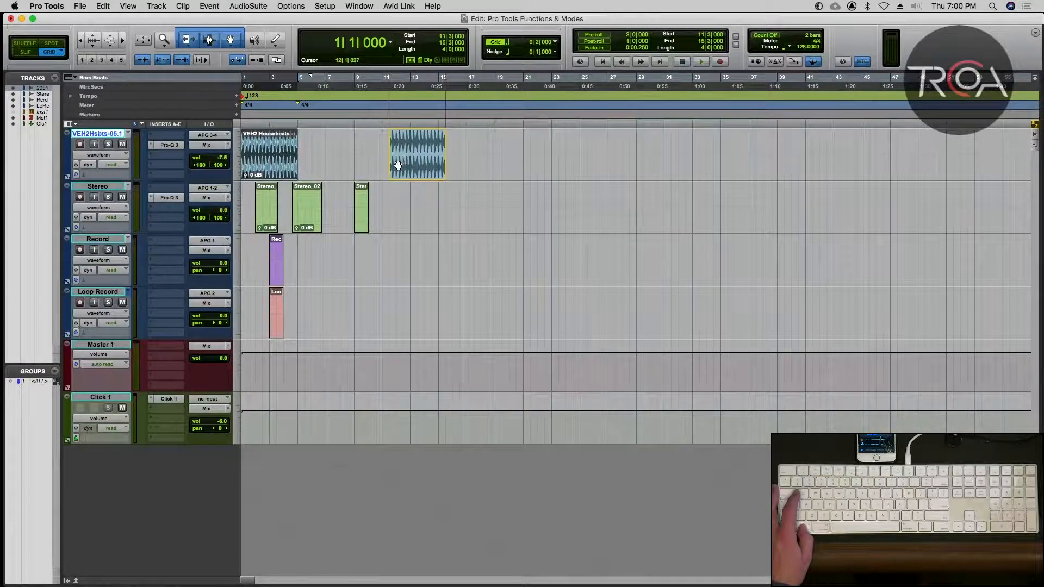
key(t)
key(t)
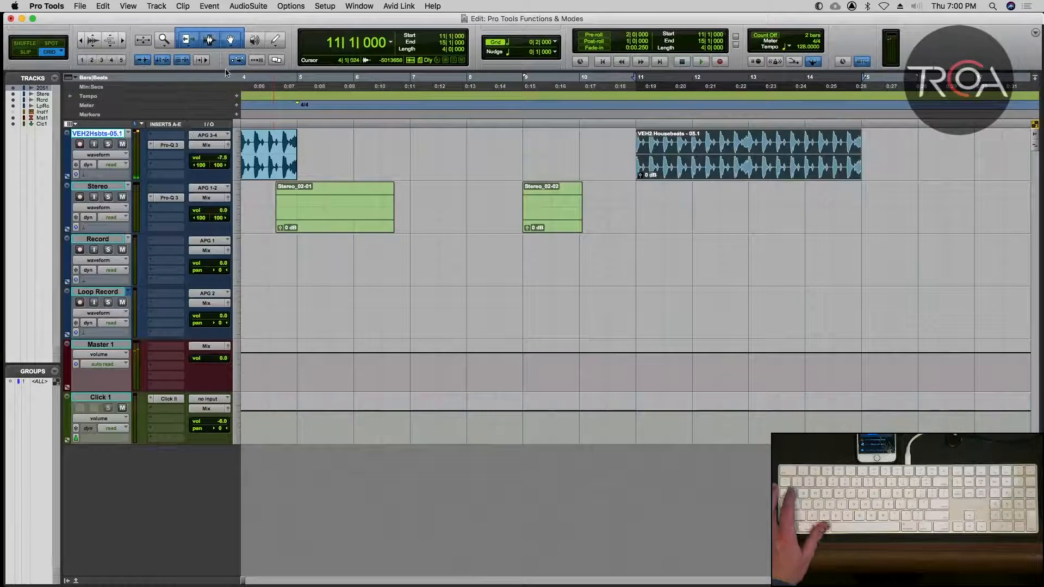
Show the VEH2Hsbts-05.1 volume automation lane and draw a freehand Pencil volume curve from about 11|3 to 12|1 below the copied clip.
click(271, 41)
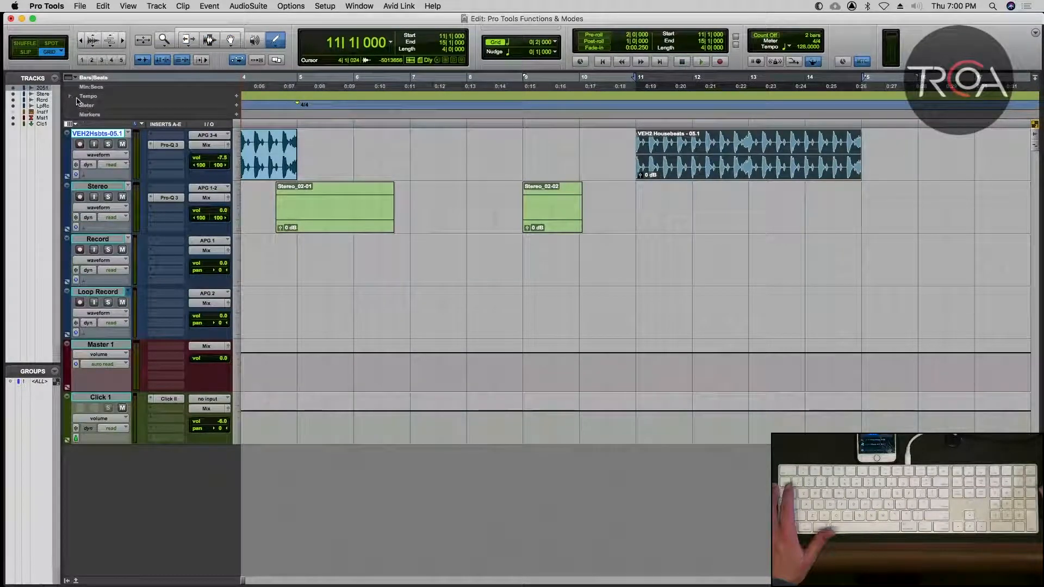
click(66, 177)
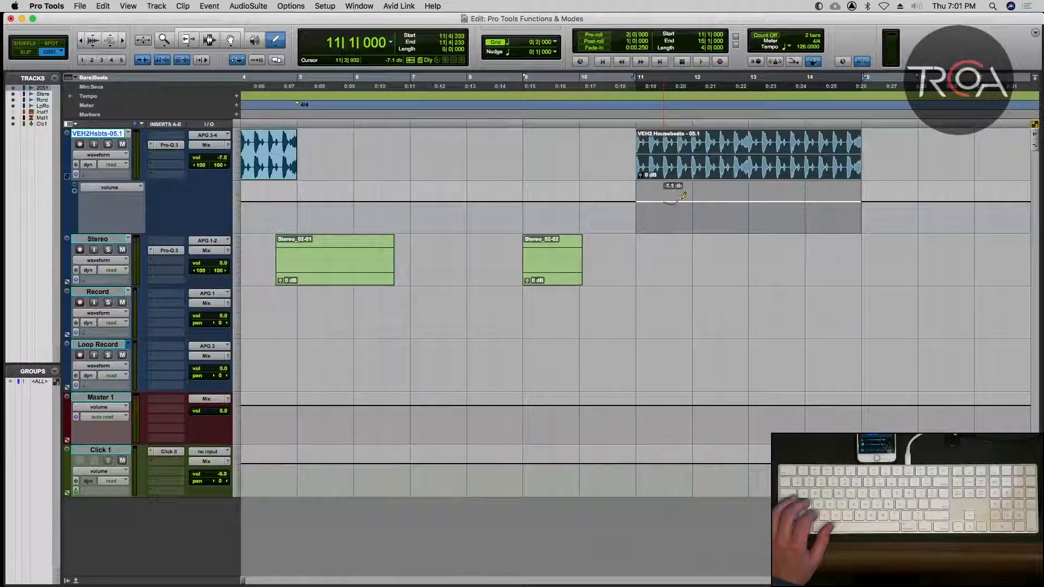
drag(700, 196, 701, 199)
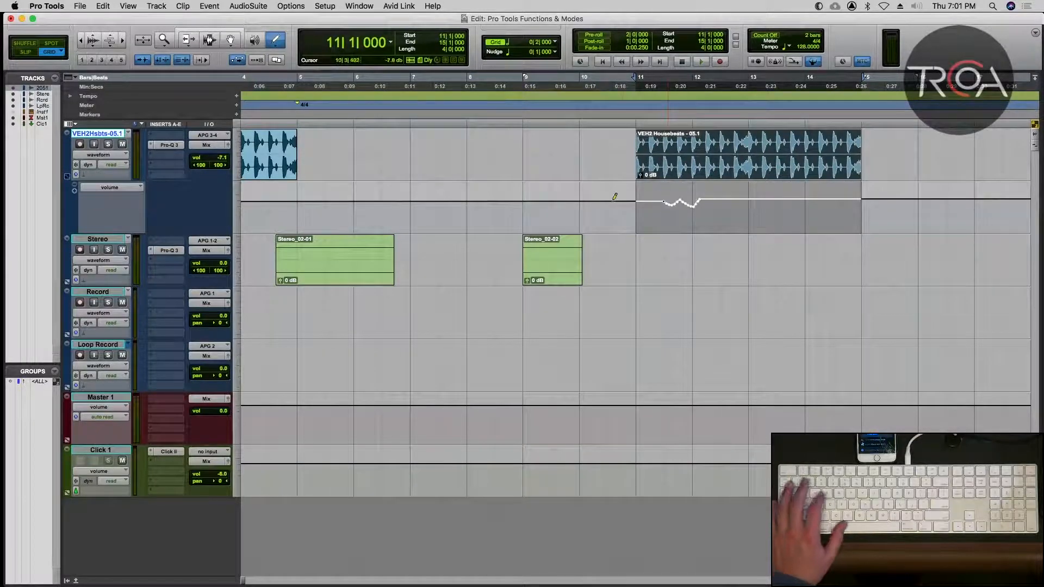
Play back the copied clip with the freehand volume automation, and undo the drawn curve.
key(space)
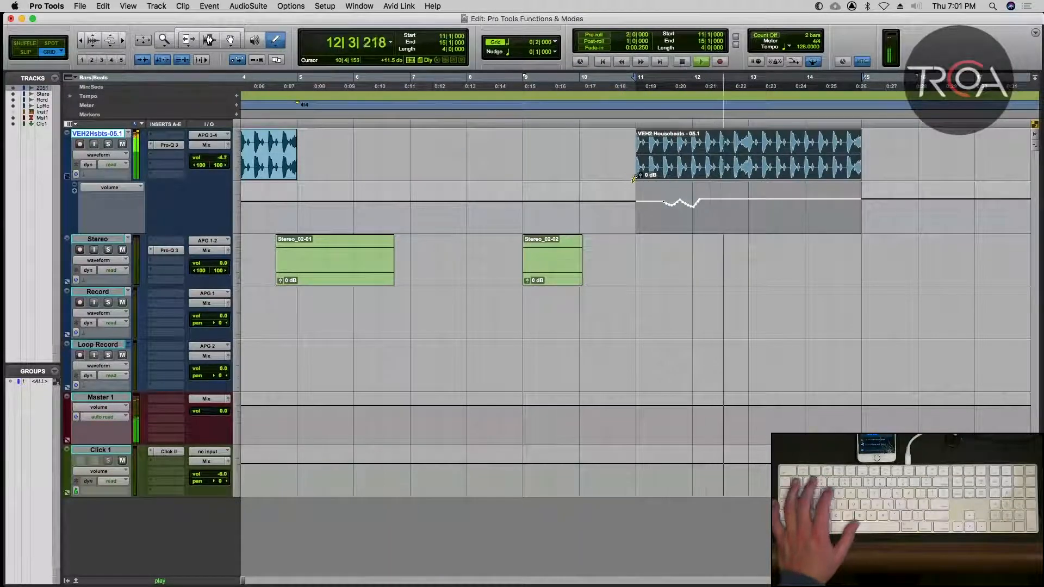
key(space)
key(super+z)
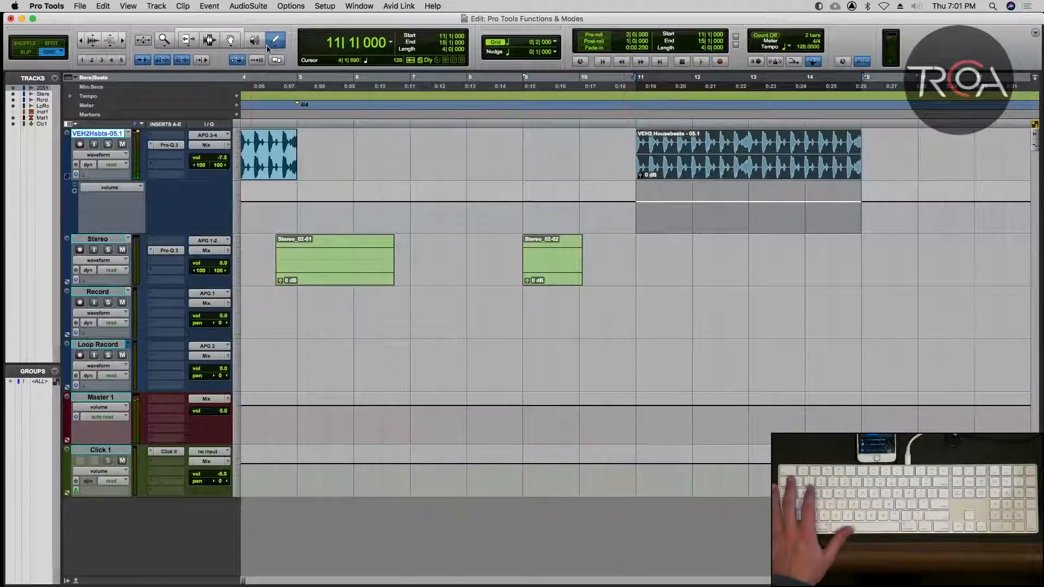
Set the Pencil tool to Line and draw a descending volume line from 11|1 to about 11|3, ending near -18.7 dB.
click(275, 43)
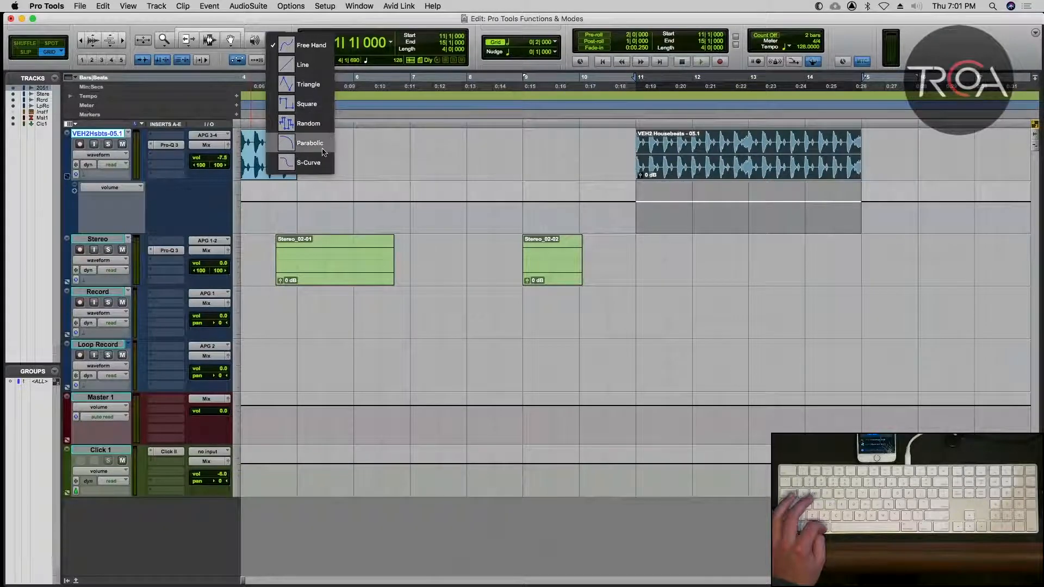
click(302, 67)
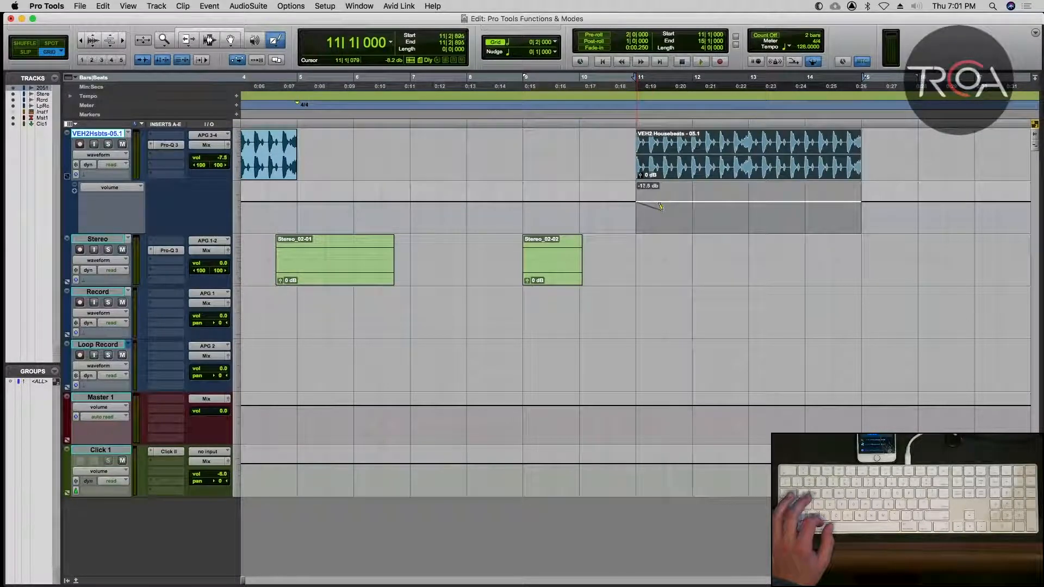
drag(661, 207, 662, 209)
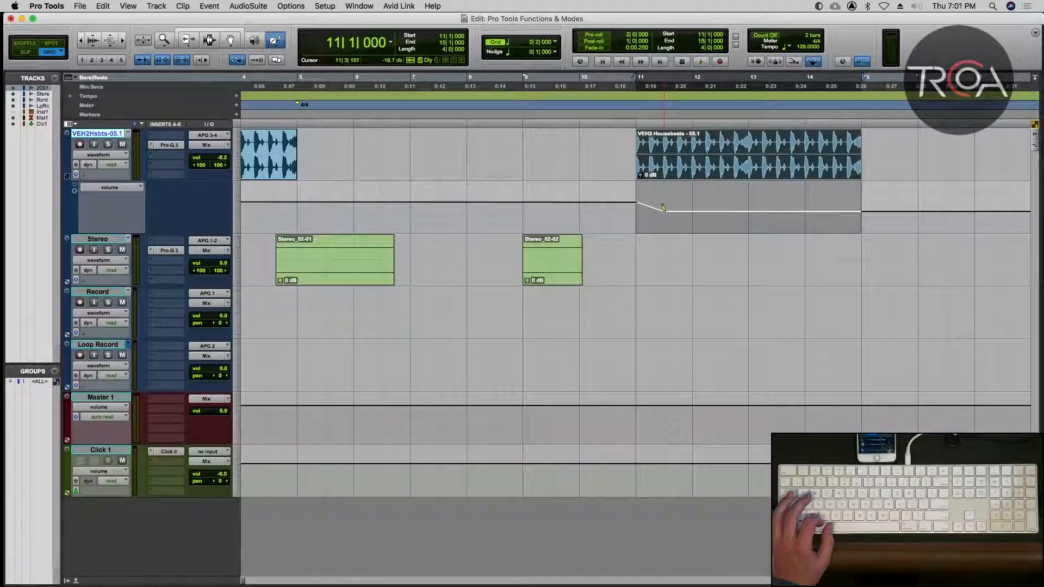
Add rising and falling volume line segments from about 11|3 to 13|1 below the copied clip and play back the result.
mouse_move(686, 193)
mouse_down()
mouse_move(722, 211)
mouse_move(747, 198)
mouse_up()
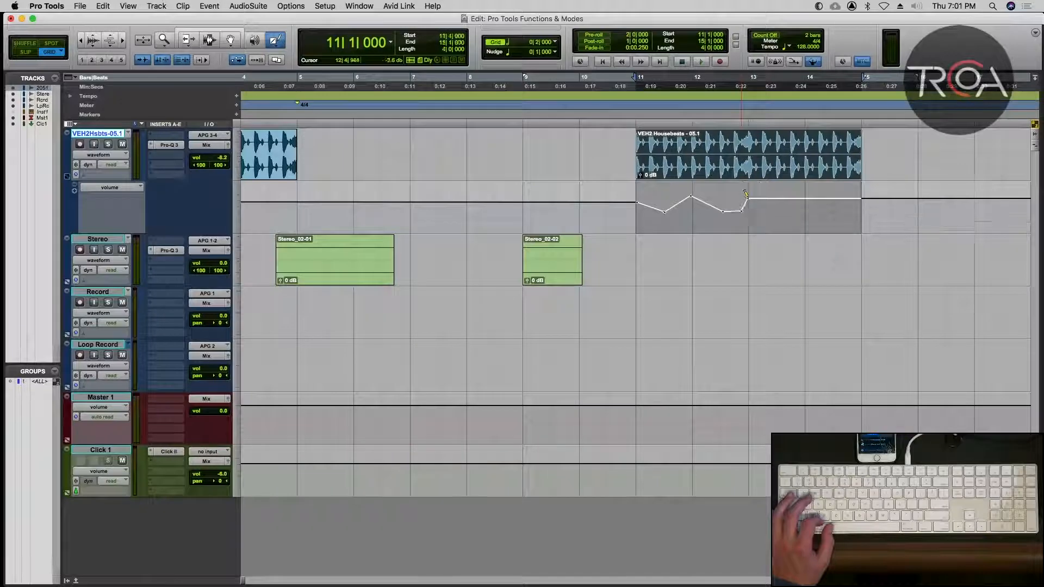
key(space)
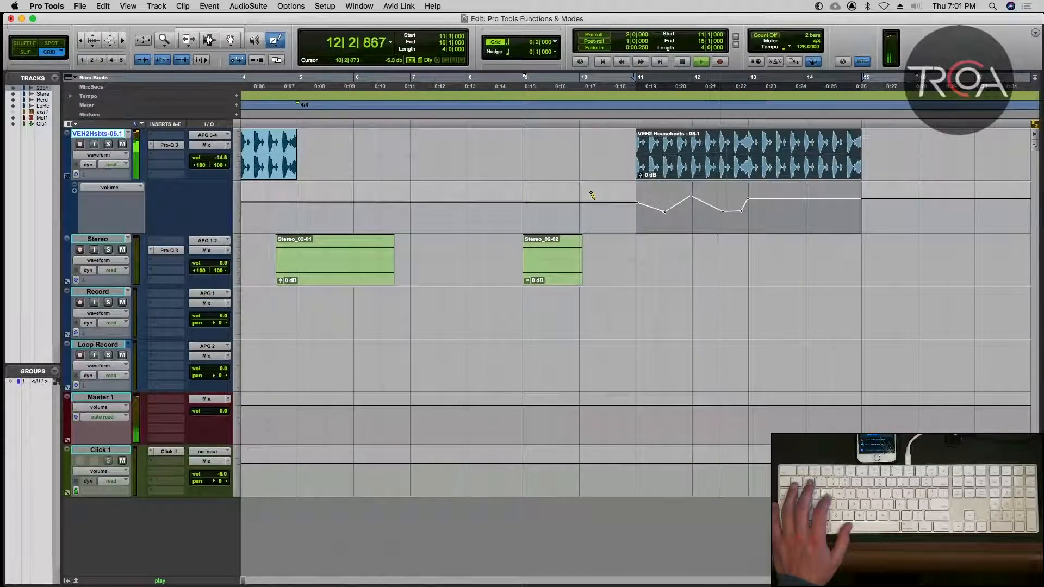
key(space)
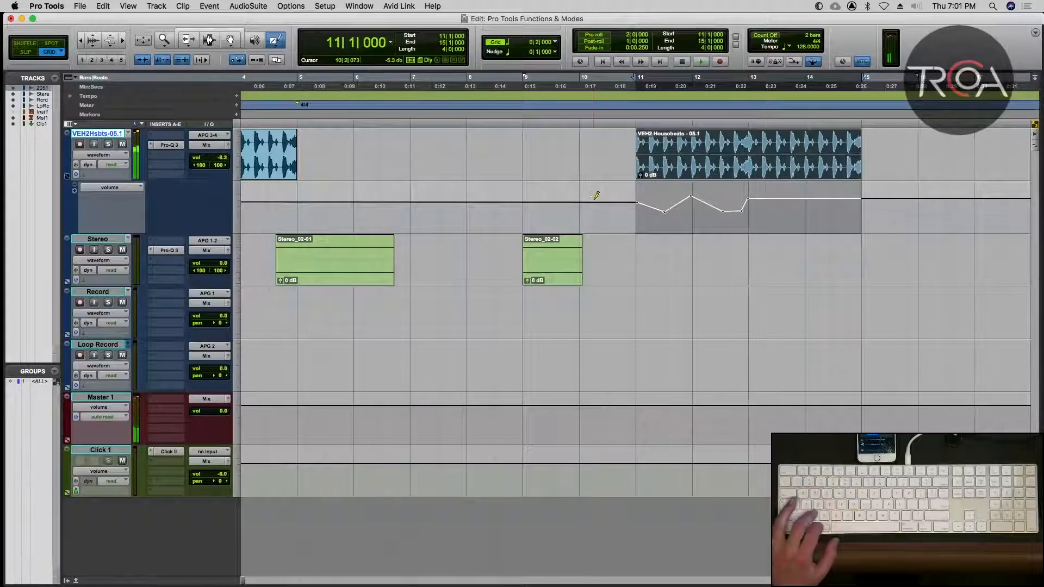
Undo all the volume line segments drawn below the copied clip.
key(super+z)
key(super+z)
key(super+z)
key(super+z)
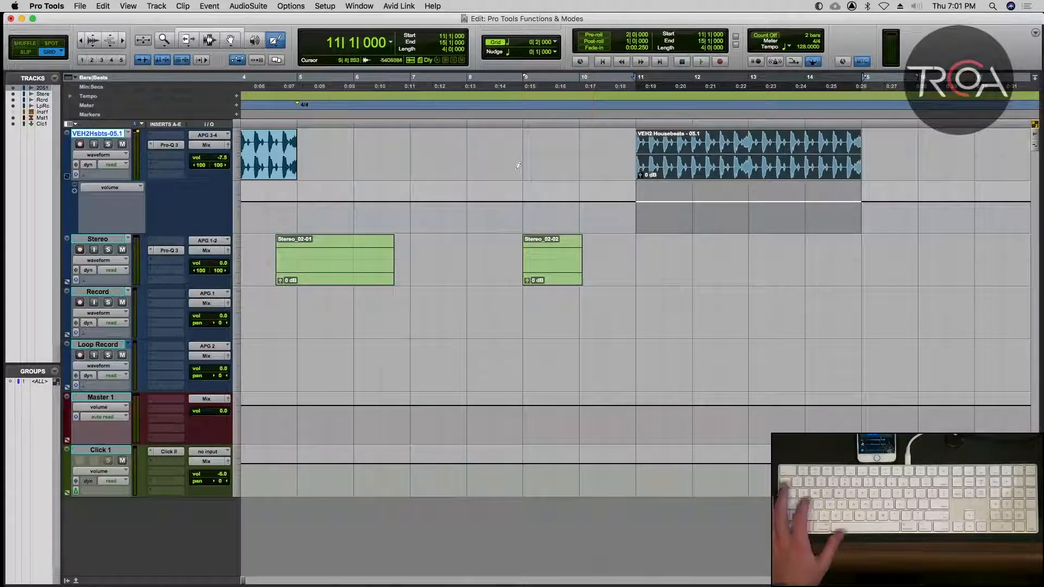
Set the Pencil tool to Triangle and the grid value to 1/4 note.
click(277, 46)
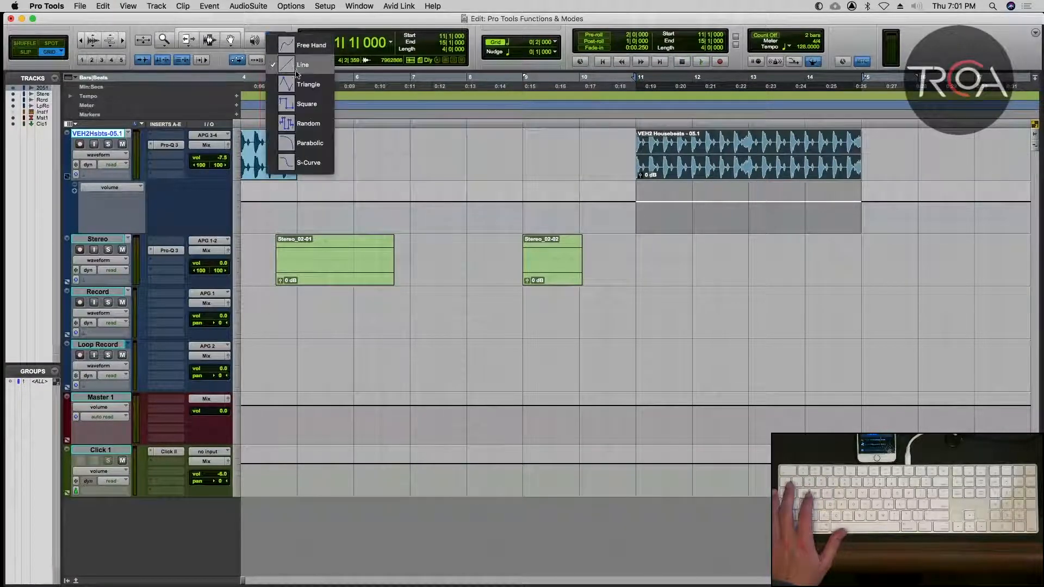
click(302, 80)
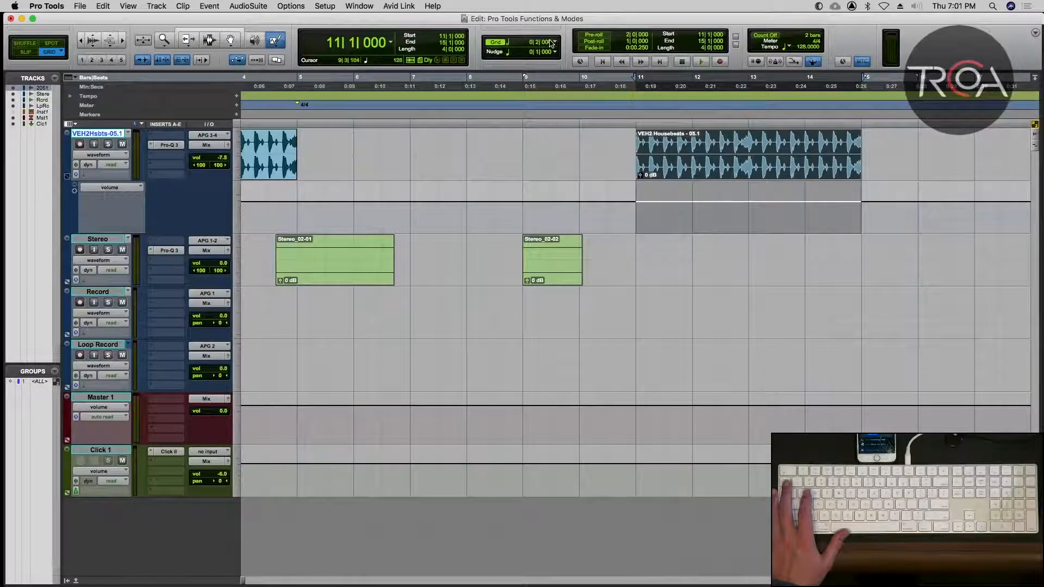
click(552, 44)
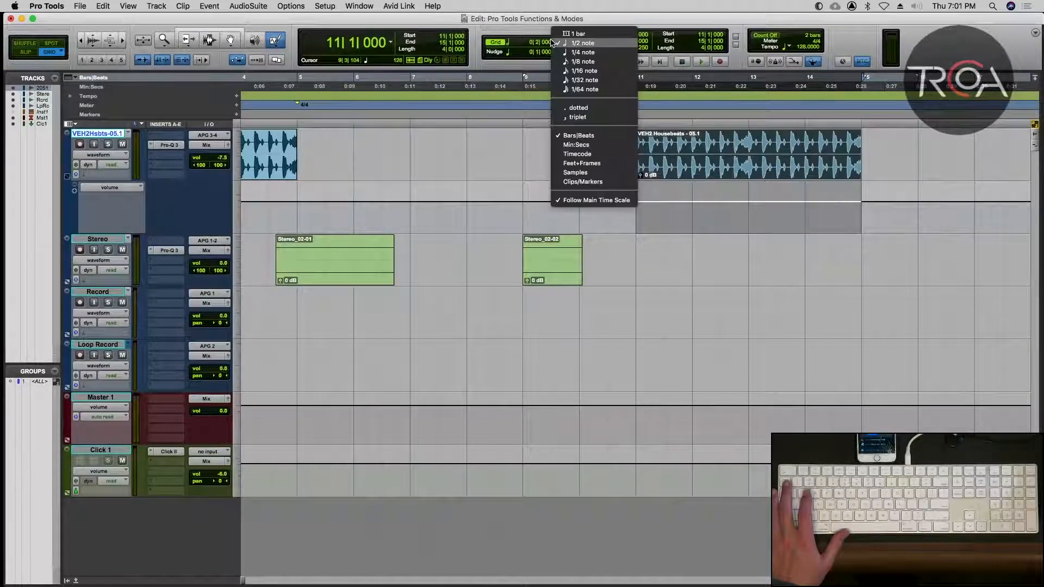
click(580, 53)
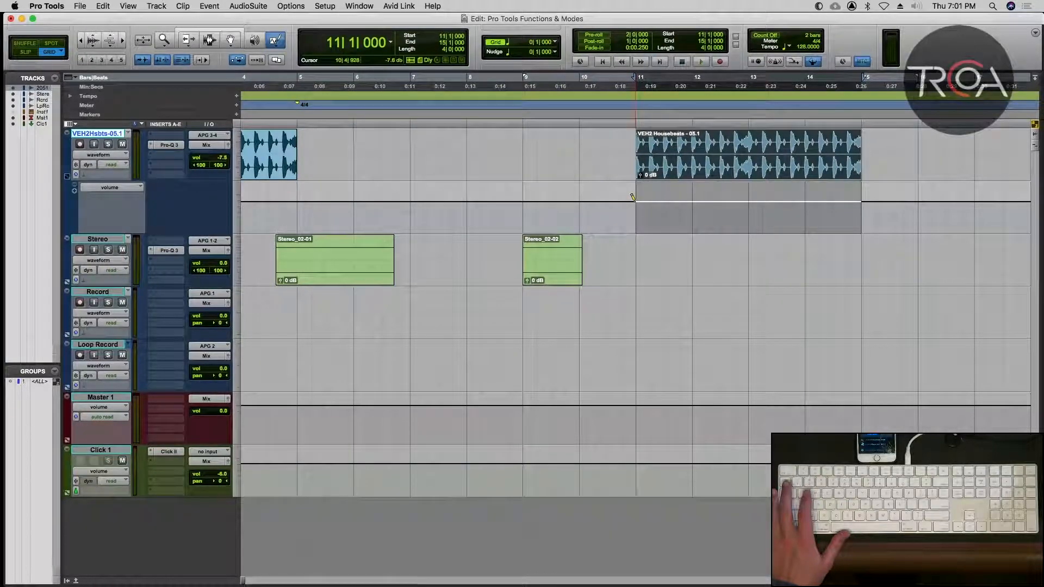
Draw a triangle-wave volume pattern from 11|1 to about 13|1 below the copied clip, play it back, and undo it.
drag(635, 201, 635, 201)
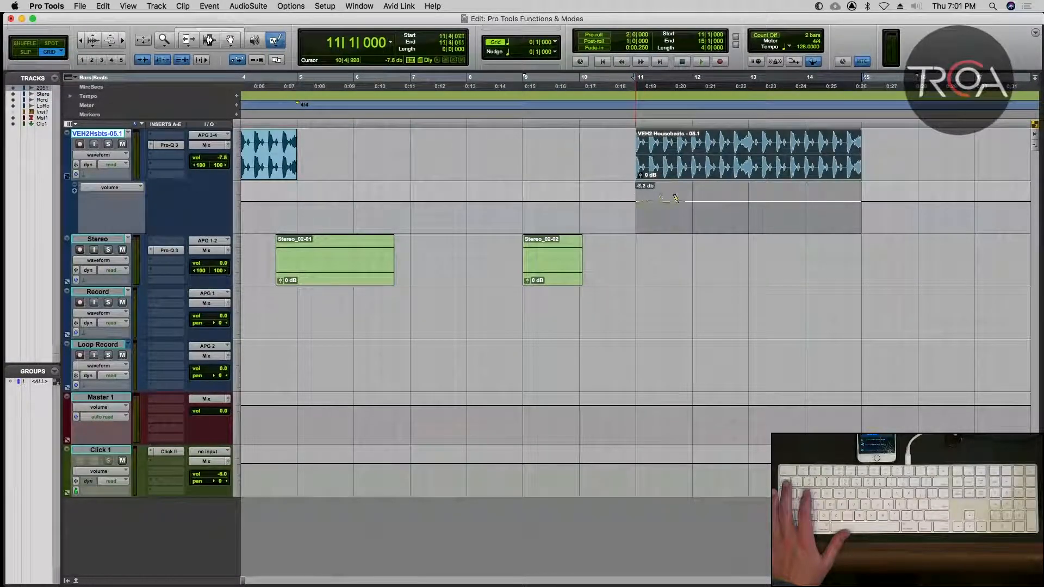
drag(694, 207, 739, 204)
key(space)
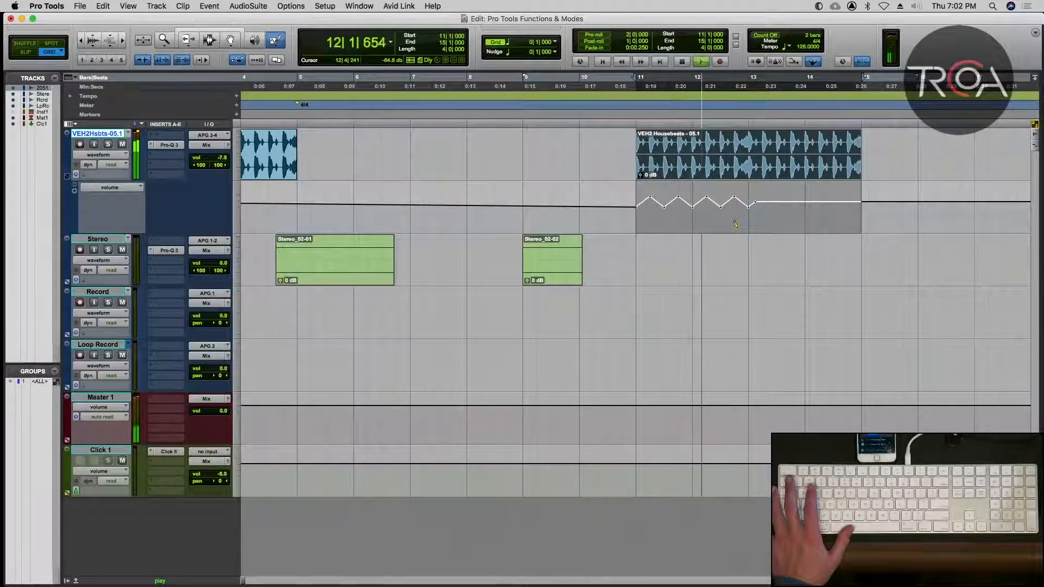
key(space)
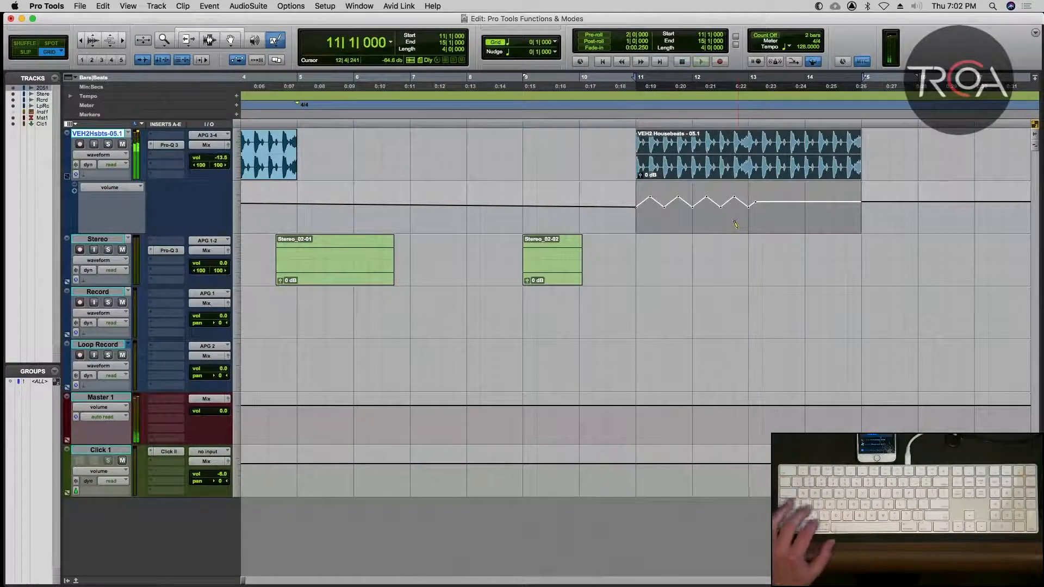
key(super+z)
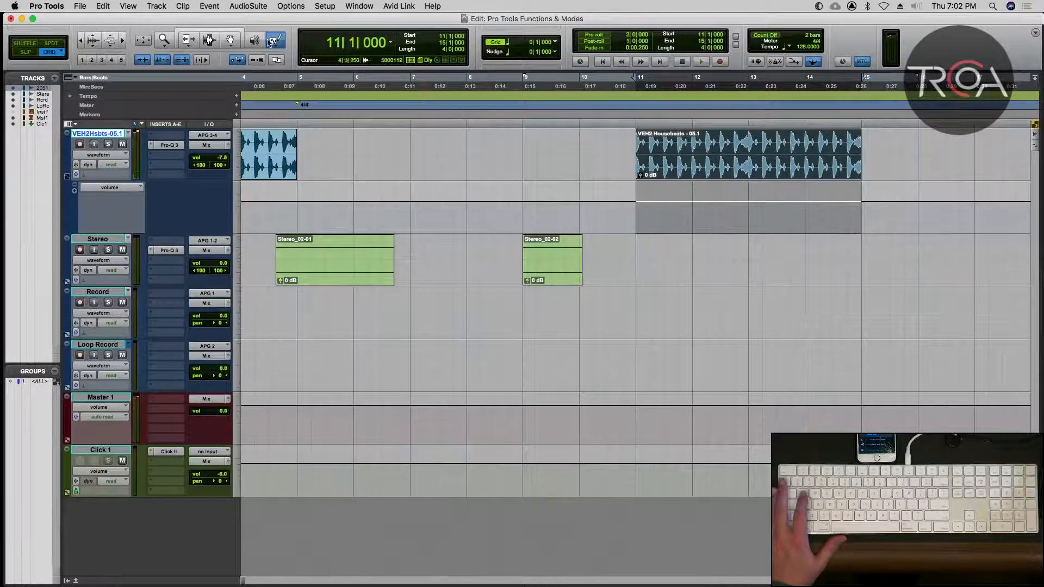
Draw a square-wave volume pattern from 11|1 to about 13|1 with the Pencil's Square shape, play it back, and undo it.
click(274, 43)
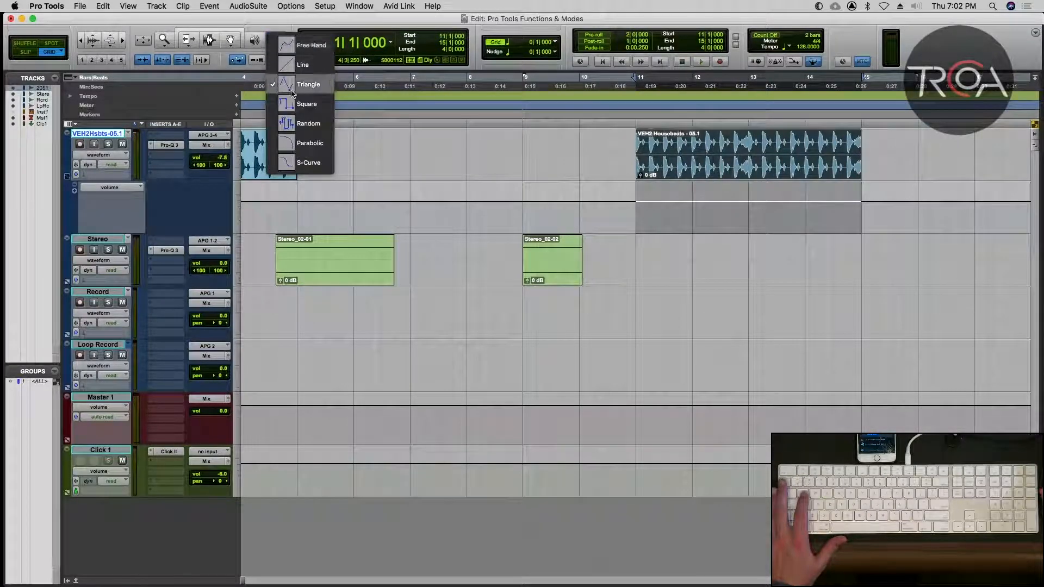
click(305, 103)
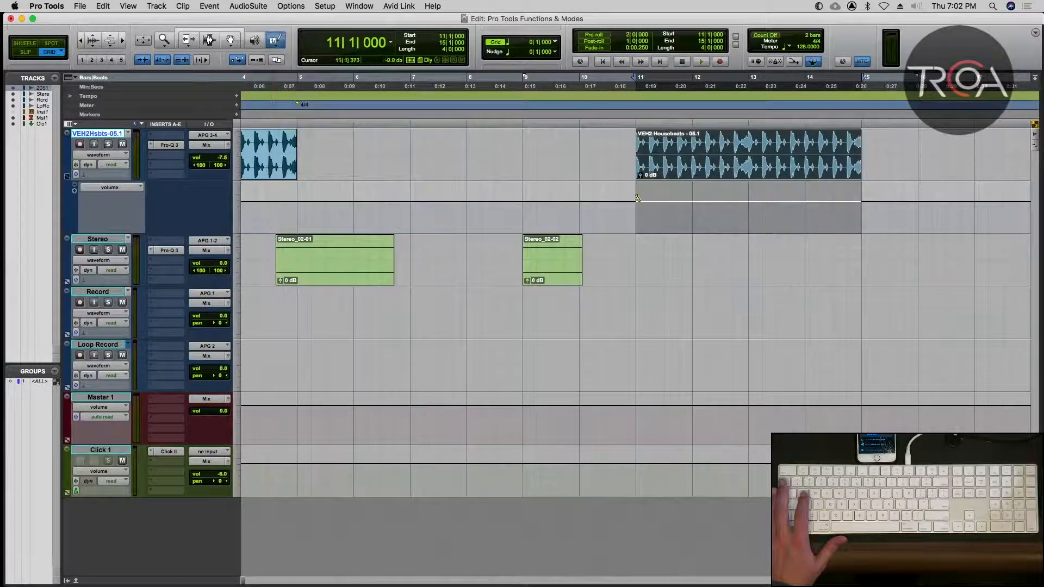
drag(692, 202, 745, 208)
key(space)
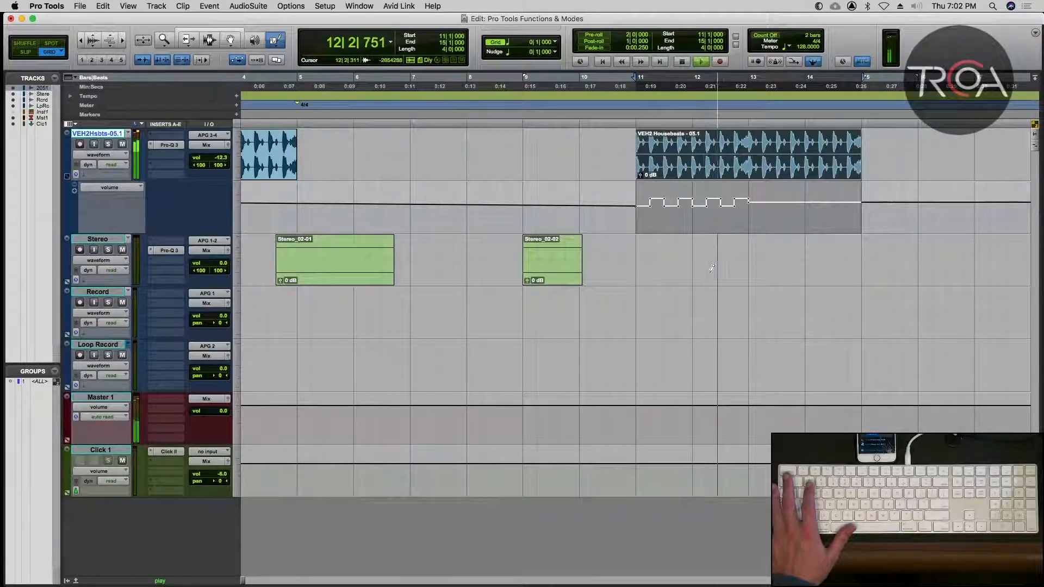
key(space)
key(super+z)
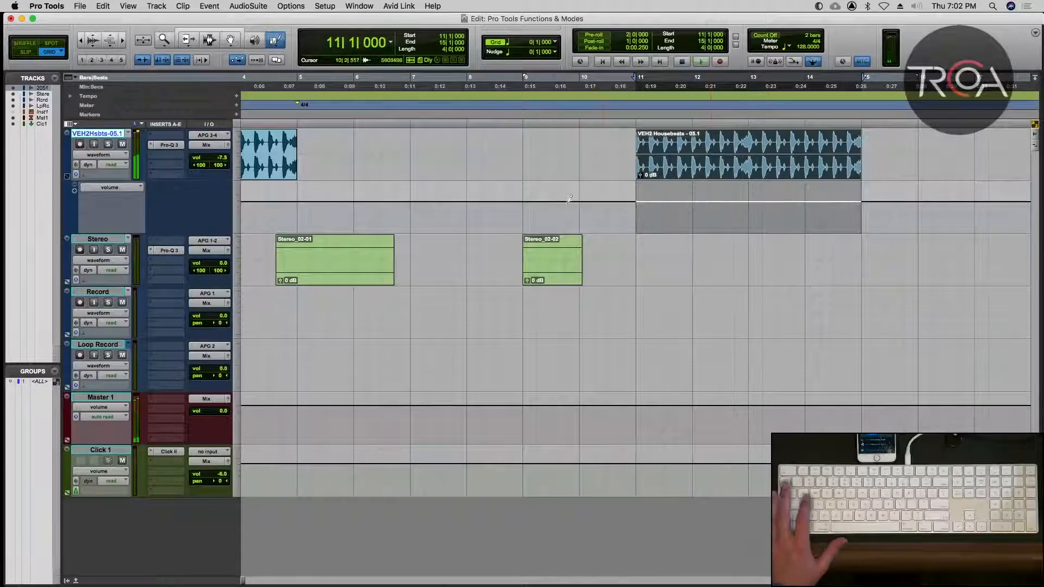
Draw random stepped volume automation from 11|1 to about 13|3 with the Pencil's Random shape, play it back, and undo it.
drag(272, 43, 286, 122)
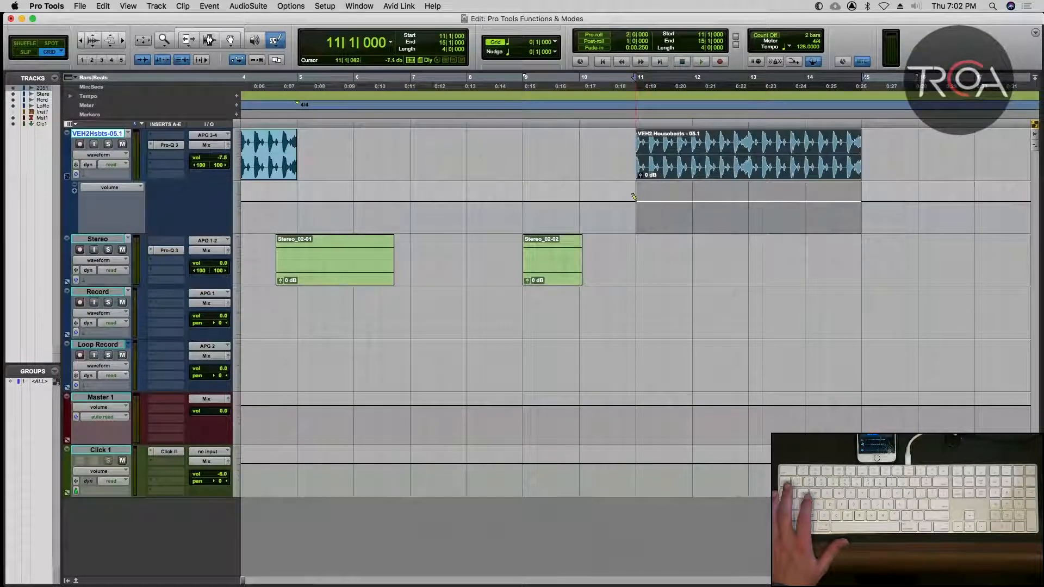
drag(648, 196, 769, 206)
key(space)
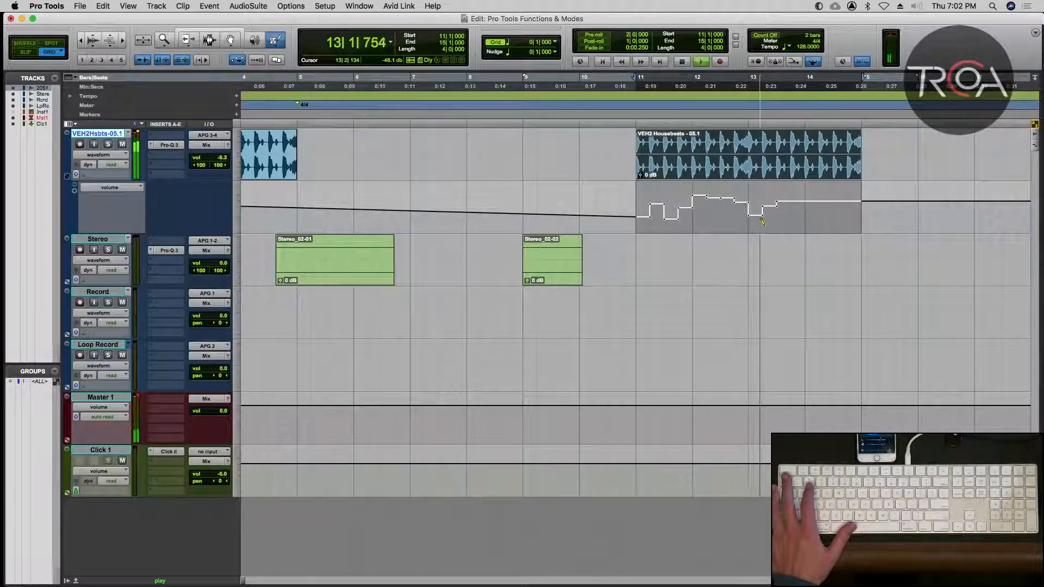
key(space)
key(super+z)
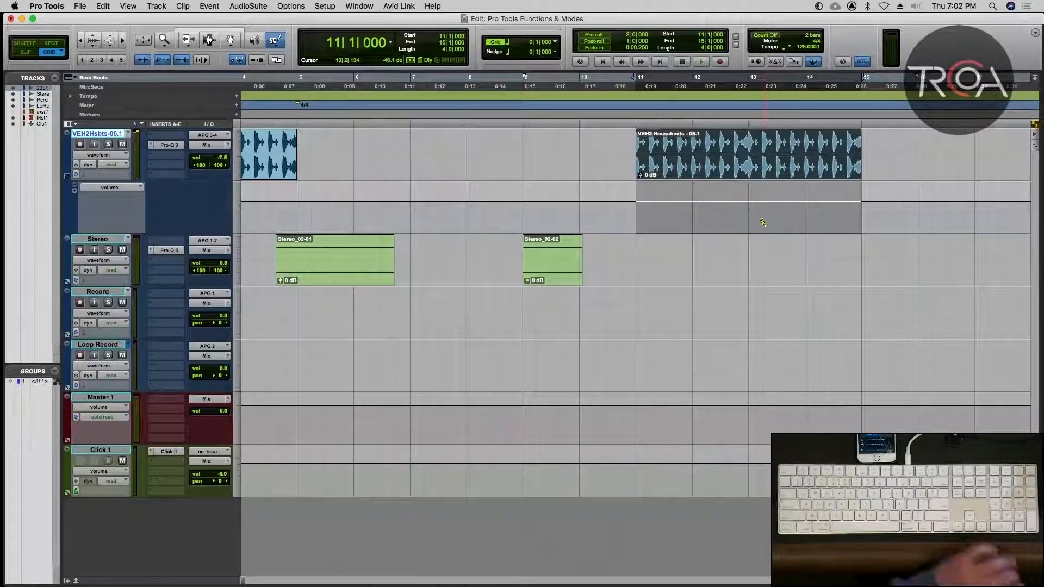
Set the Pencil tool back to Free Hand and switch to the Smart Tool.
click(272, 46)
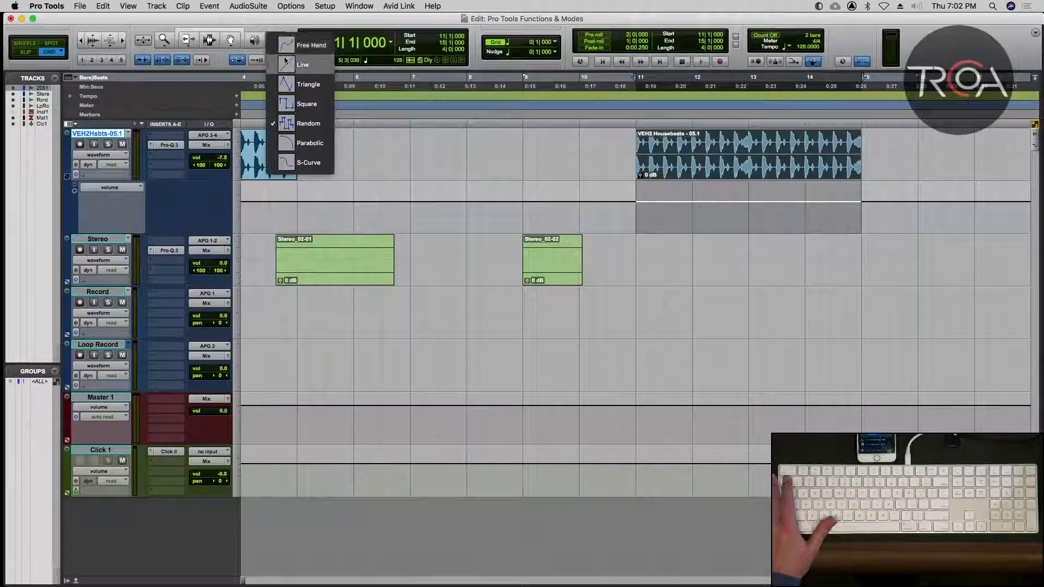
click(283, 46)
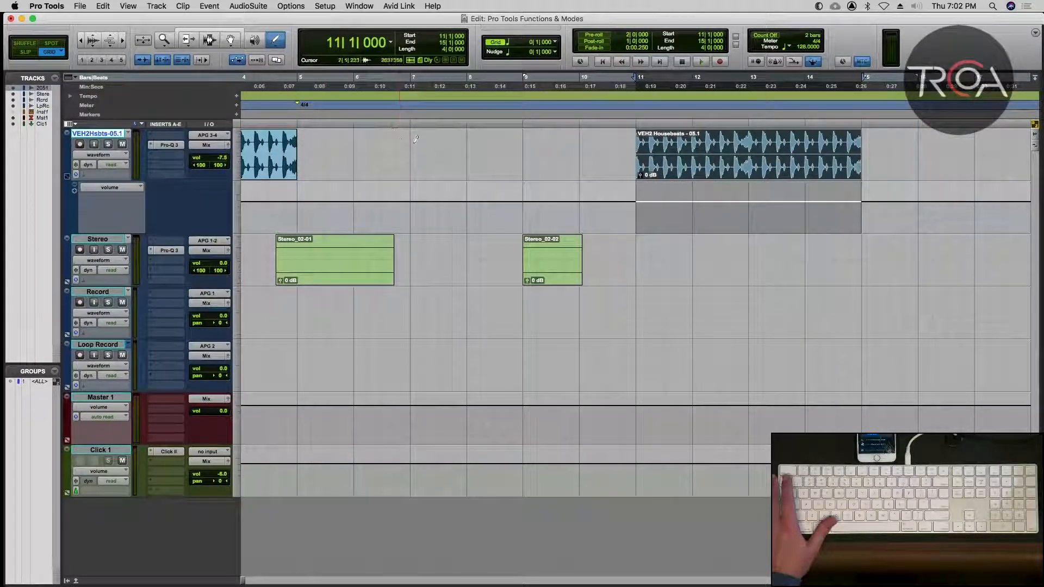
key(Escape)
key(Escape)
key(Escape)
key(Escape)
key(Escape)
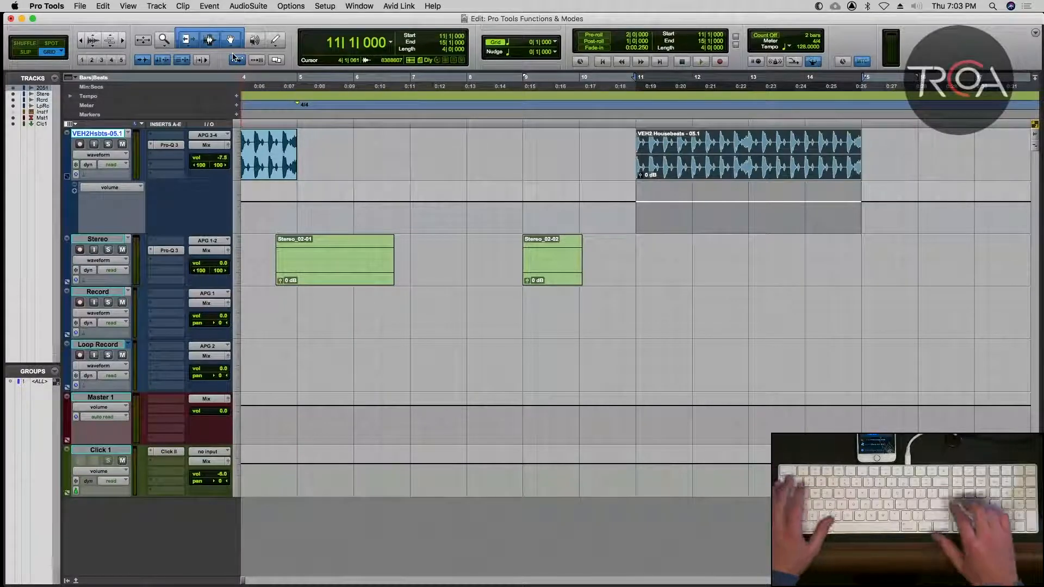
Switch to Slip mode and place the edit cursor just before bar 4, at 3|4|901, in the first VEH2 Housebeats clip.
key(Return)
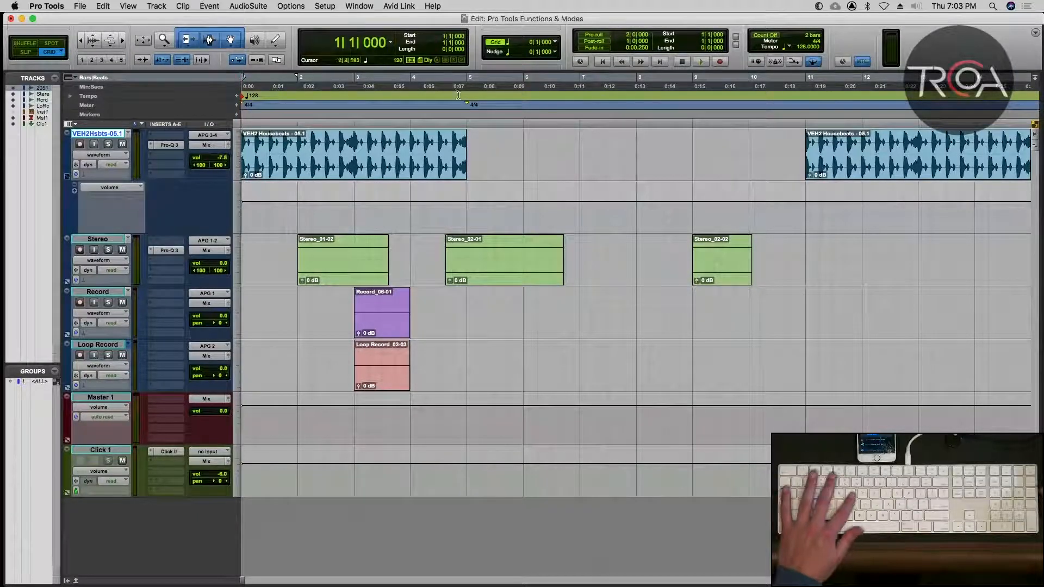
click(429, 141)
key(F2)
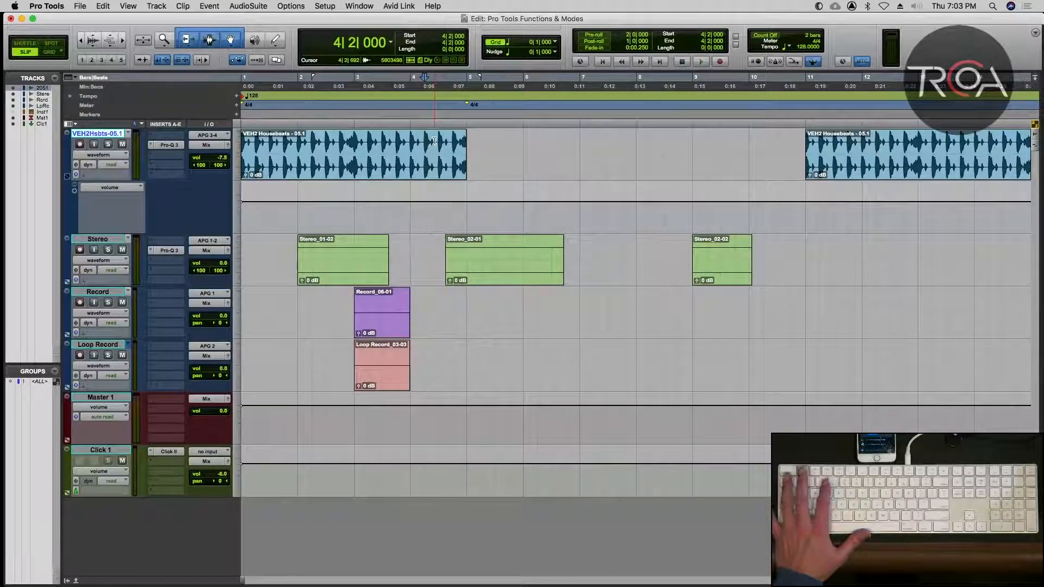
key(super+bracketright)
key(super+bracketright)
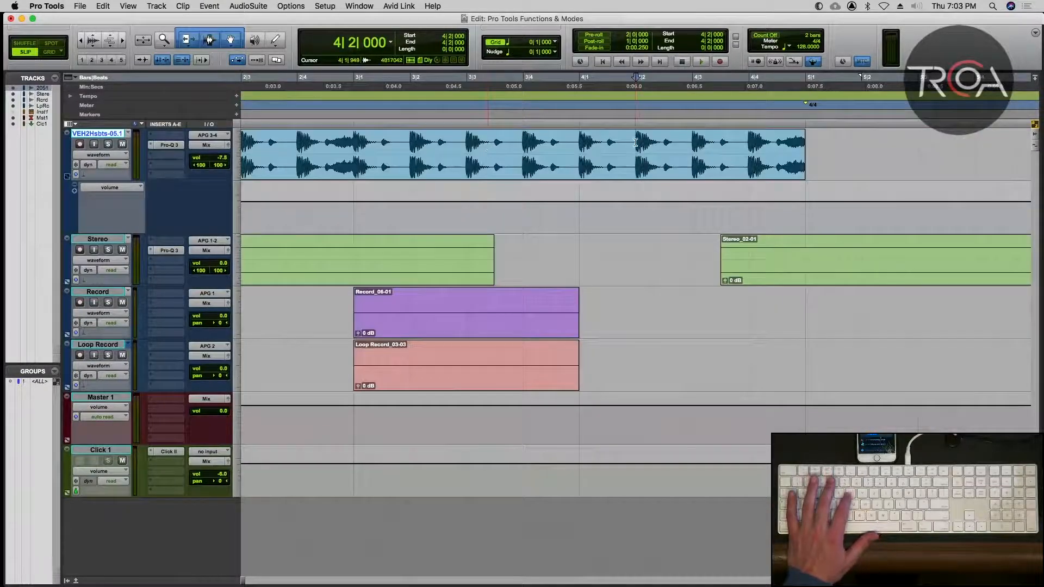
click(577, 142)
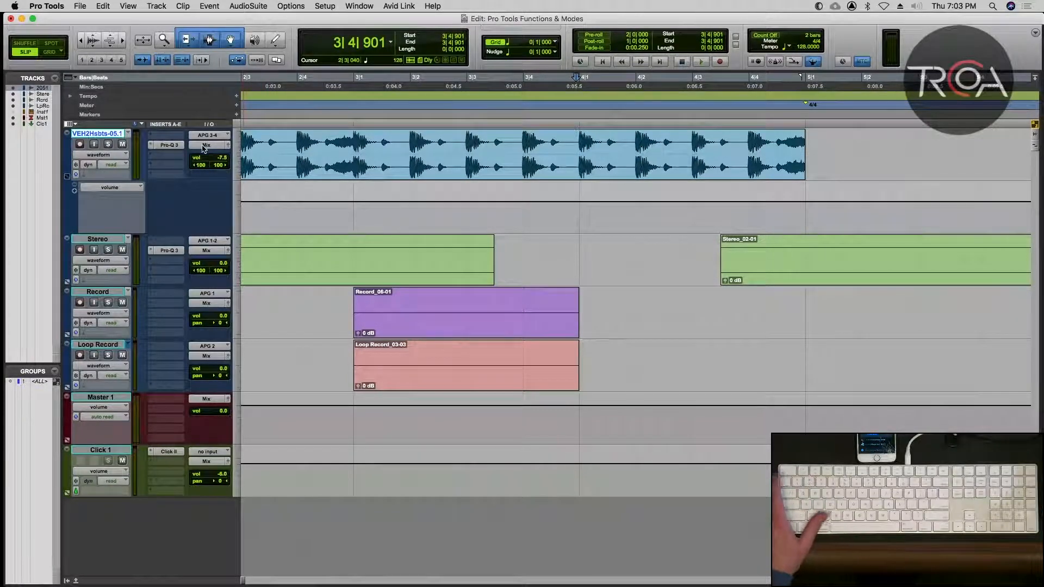
Advance the edit cursor through the next three transients to 4|1|959, using Tab to Transient on the zoomed-in waveform.
key(t)
key(t)
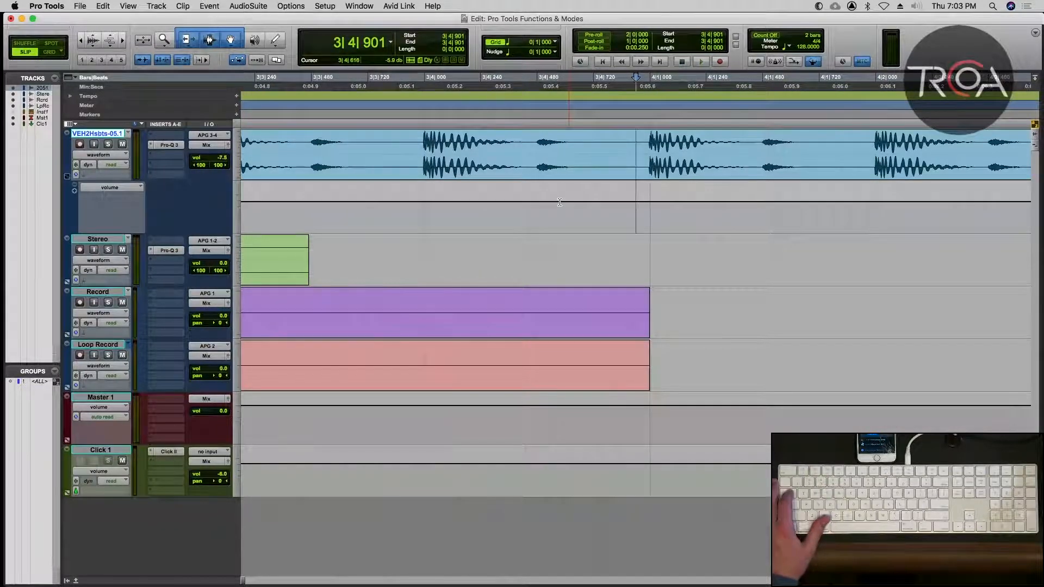
key(Tab)
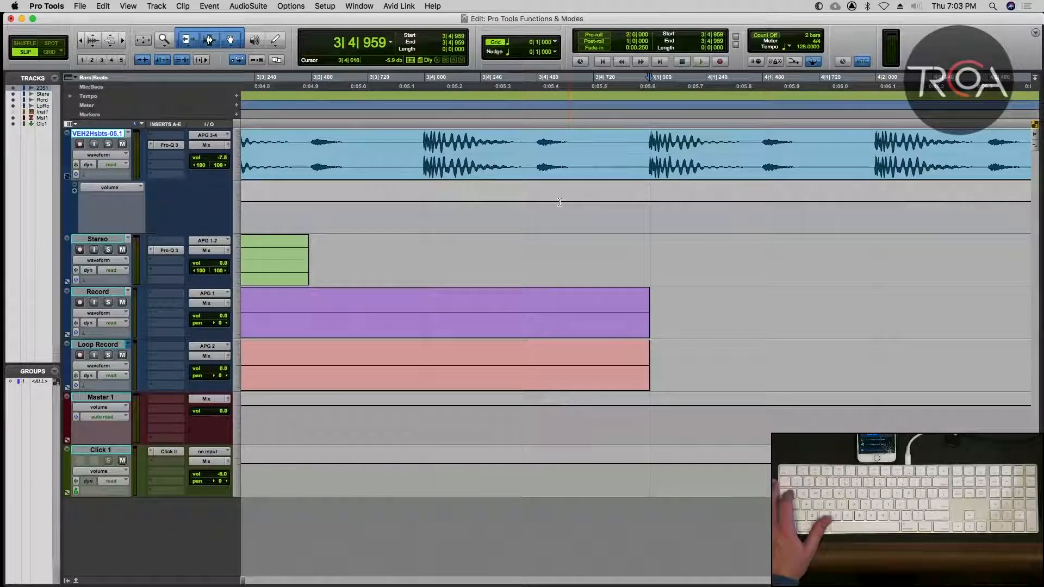
key(Tab)
key(Tab)
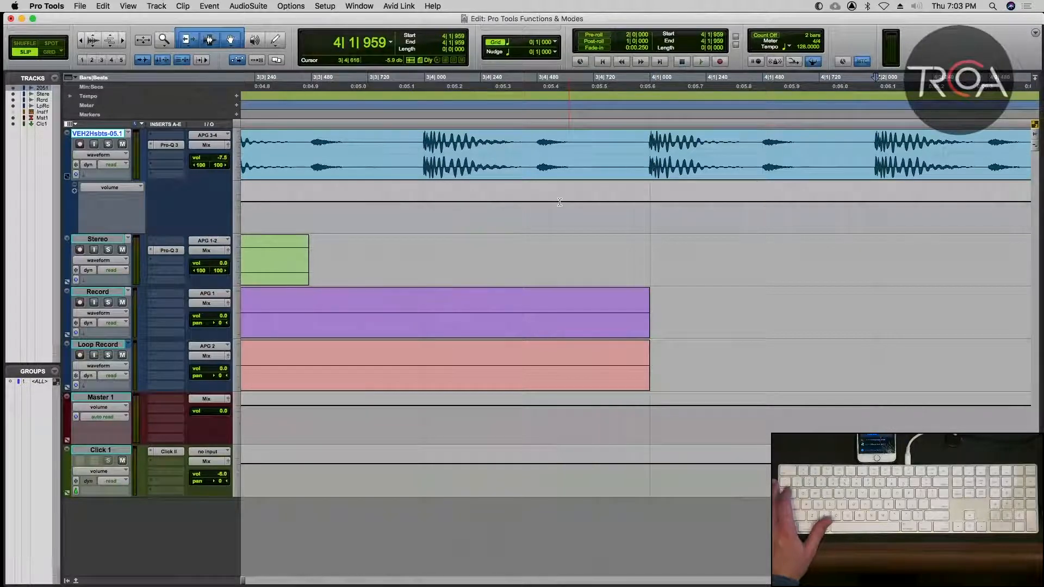
key(r)
key(r)
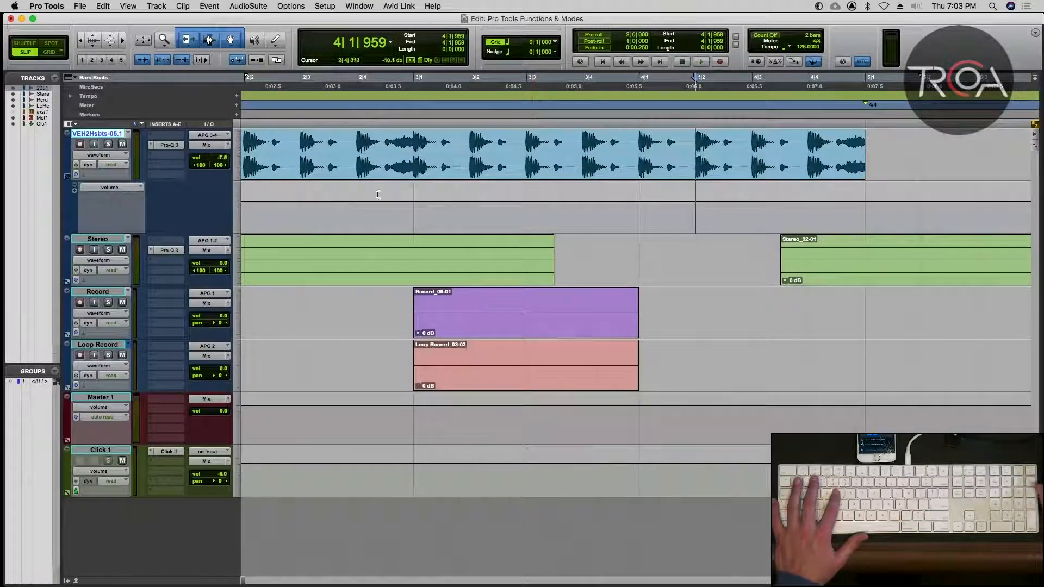
Turn off Tab to Transient and, from the session start, jump the cursor to the clip boundaries at 5|1|000 and 11|1|000.
click(158, 60)
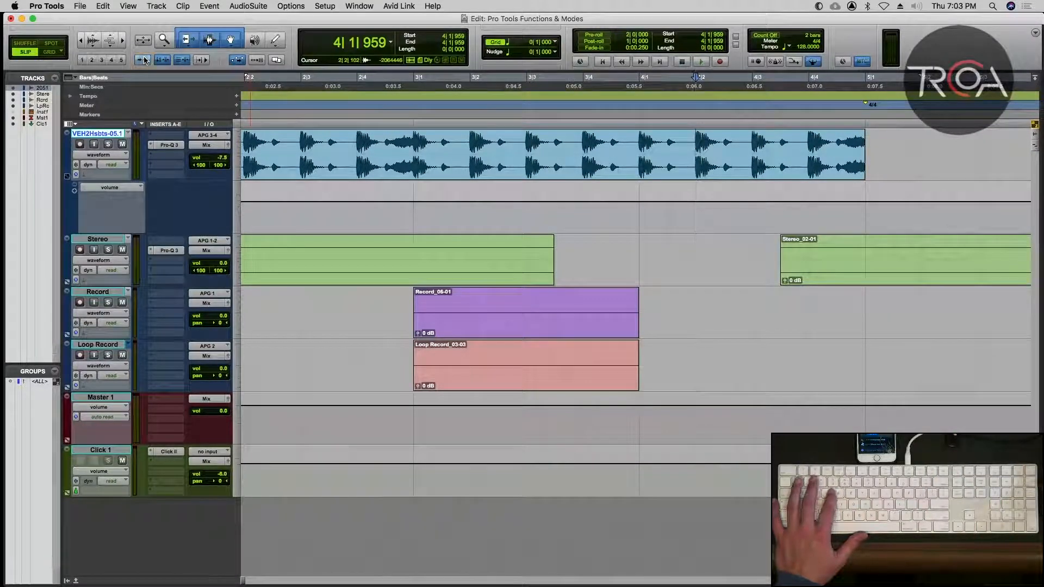
key(Return)
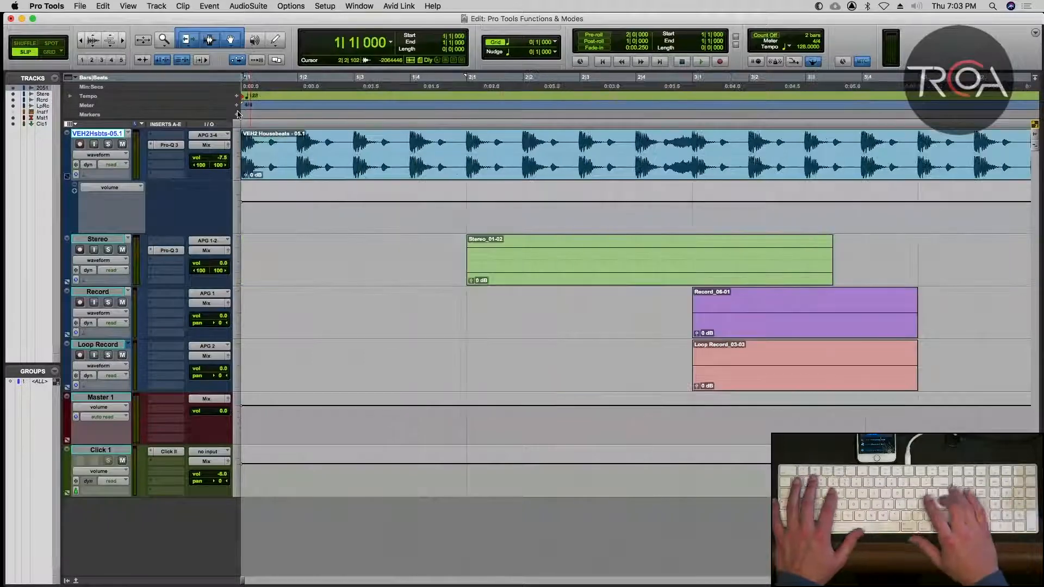
key(alt+a)
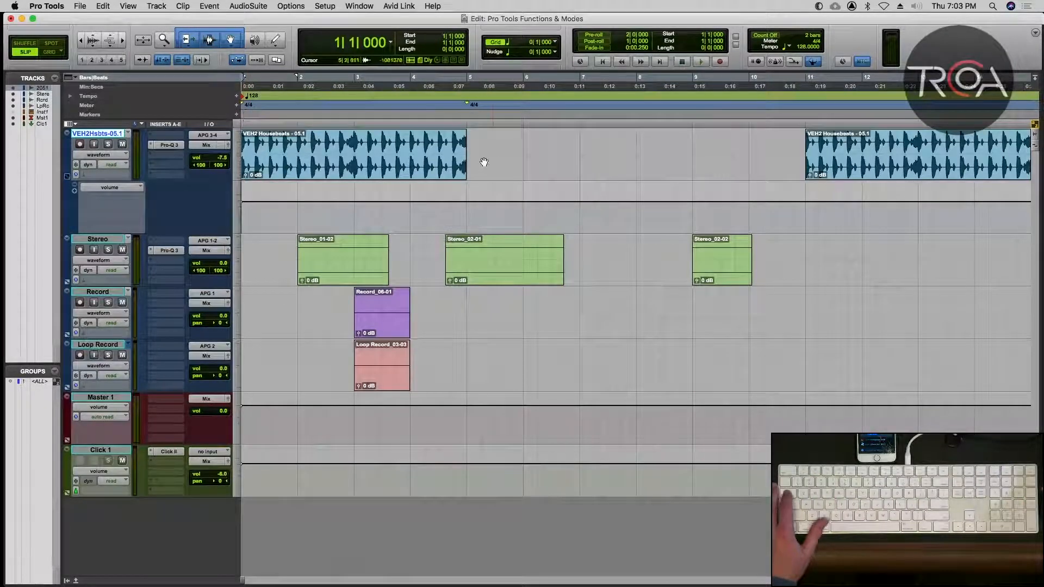
key(Tab)
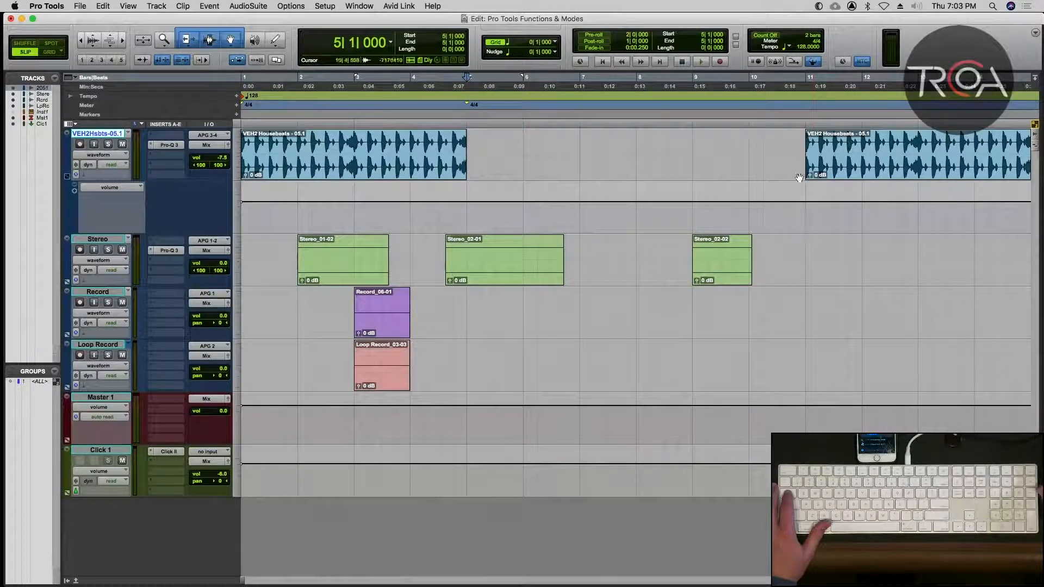
key(Tab)
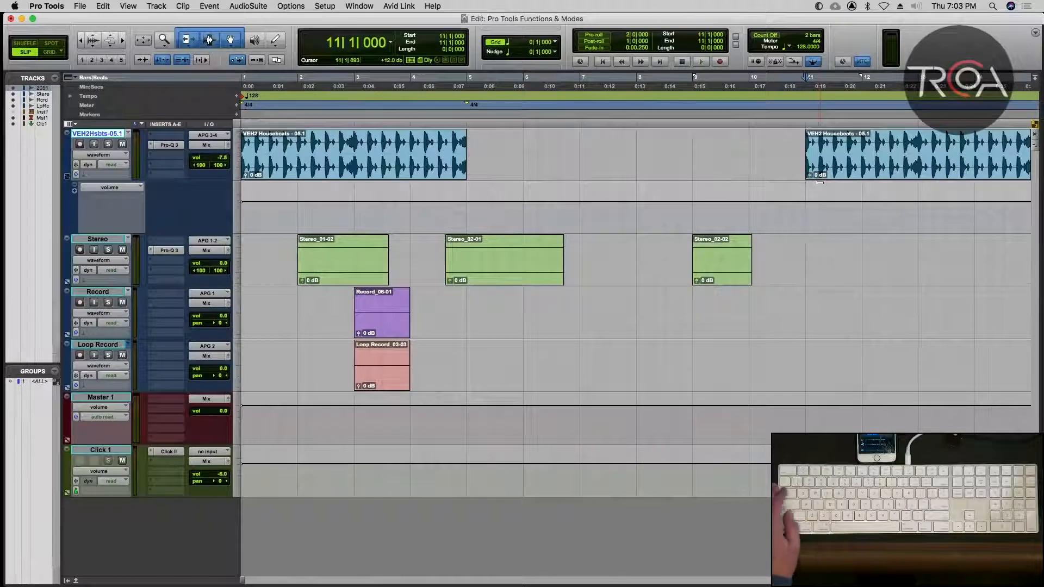
Advance the edit cursor to the second VEH2 Housebeats clip's end at 15|1|000 and return it to the session start.
key(Tab)
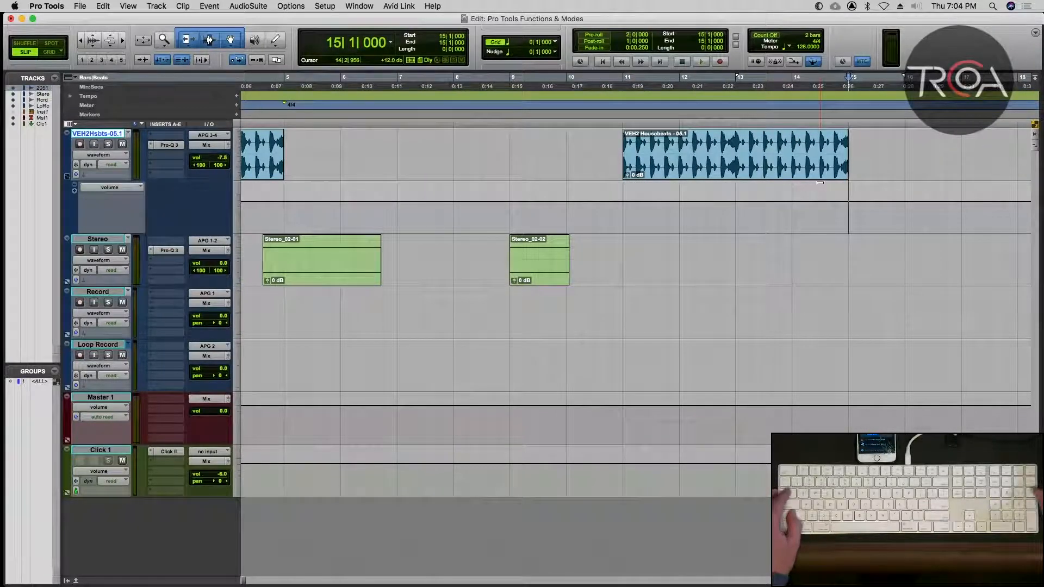
key(alt+shift+Return)
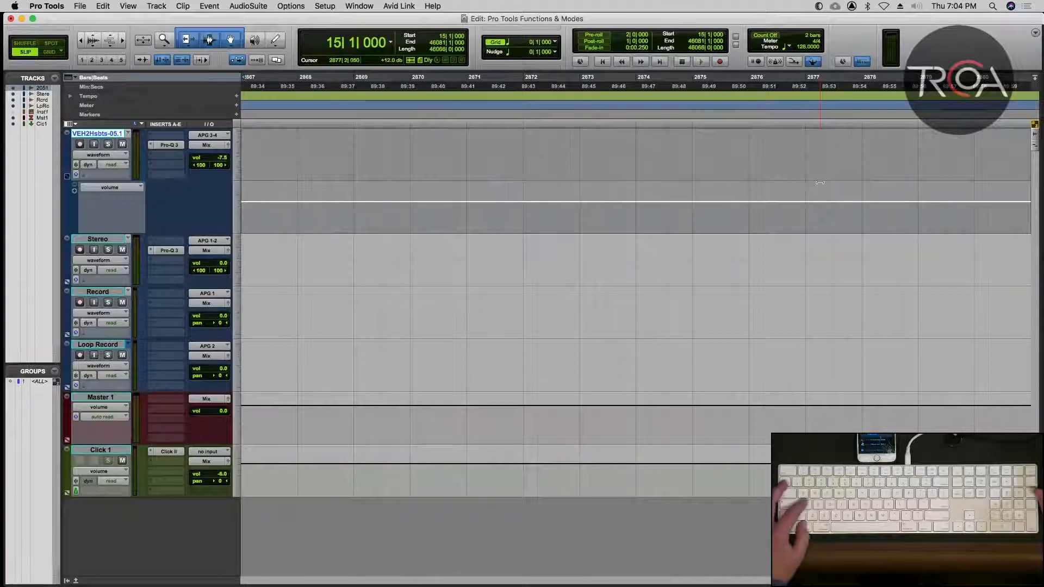
key(alt+a)
key(Return)
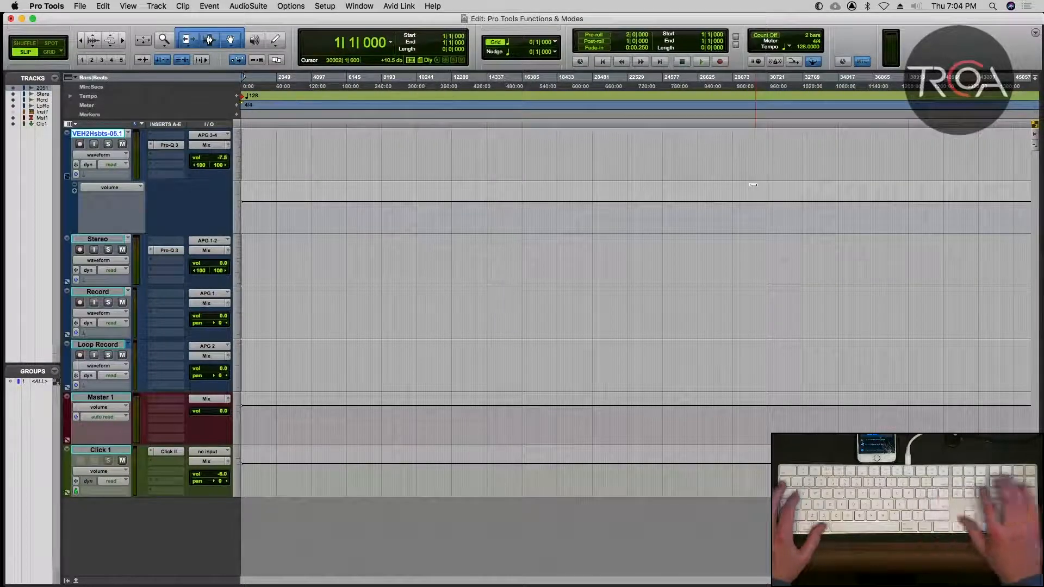
key(alt+a)
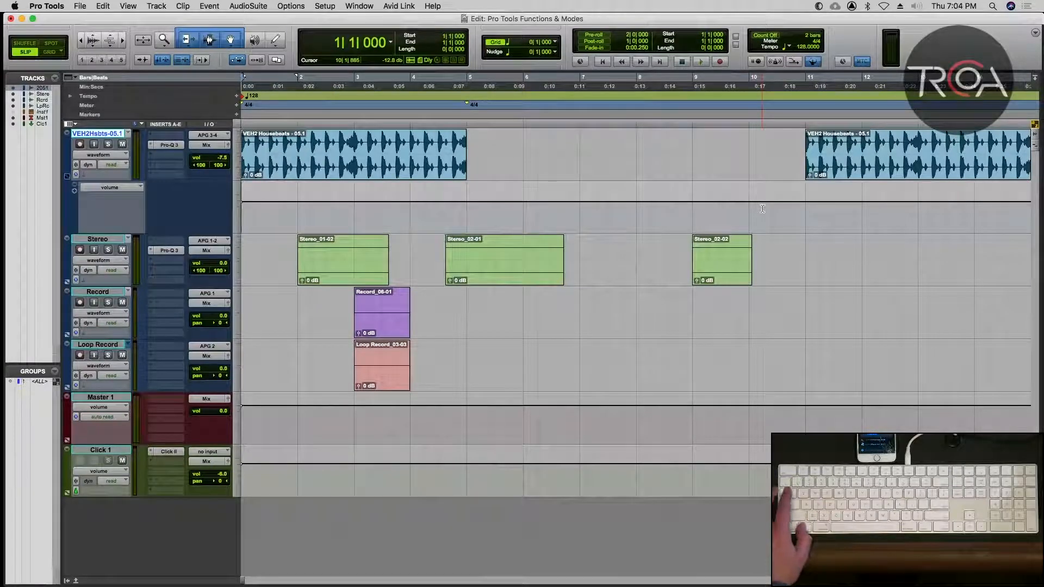
Place the edit cursor at 10|2|110 in the gap on the VEH2 track and jump between the clip boundaries at 11|1|000 and 5|1|000.
click(764, 153)
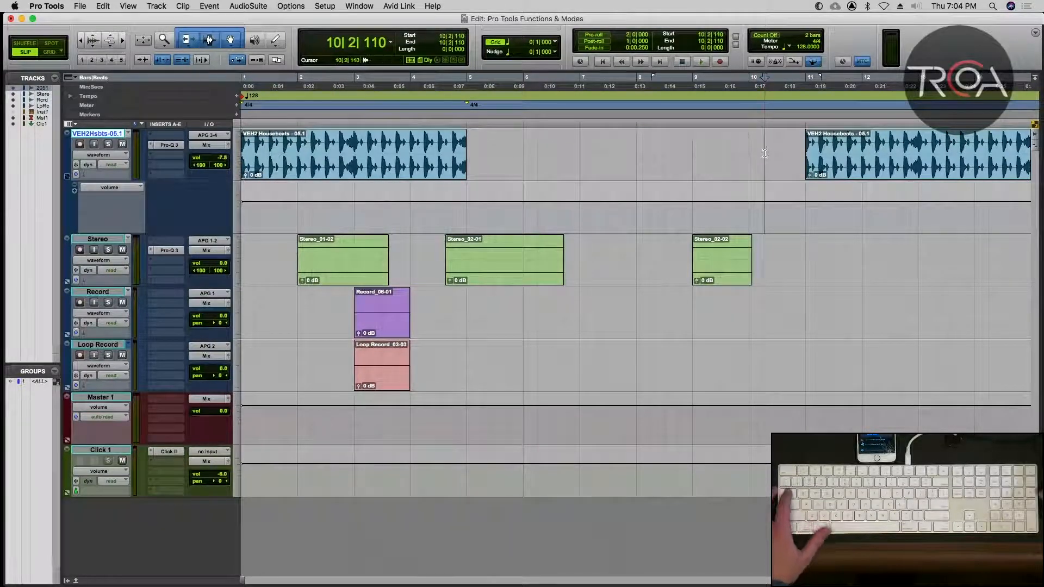
key(Tab)
key(alt+Tab)
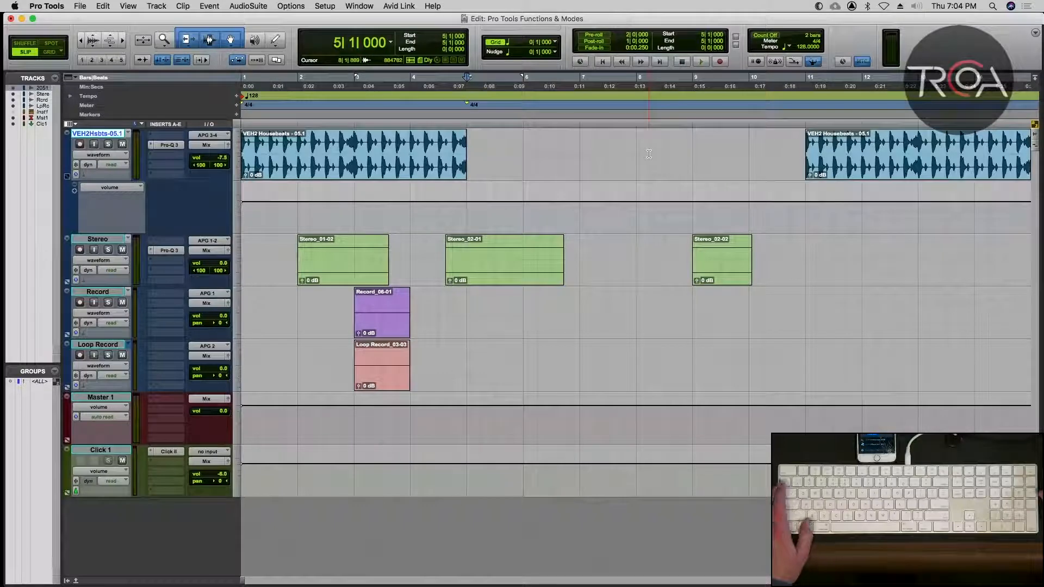
key(Tab)
key(alt+Tab)
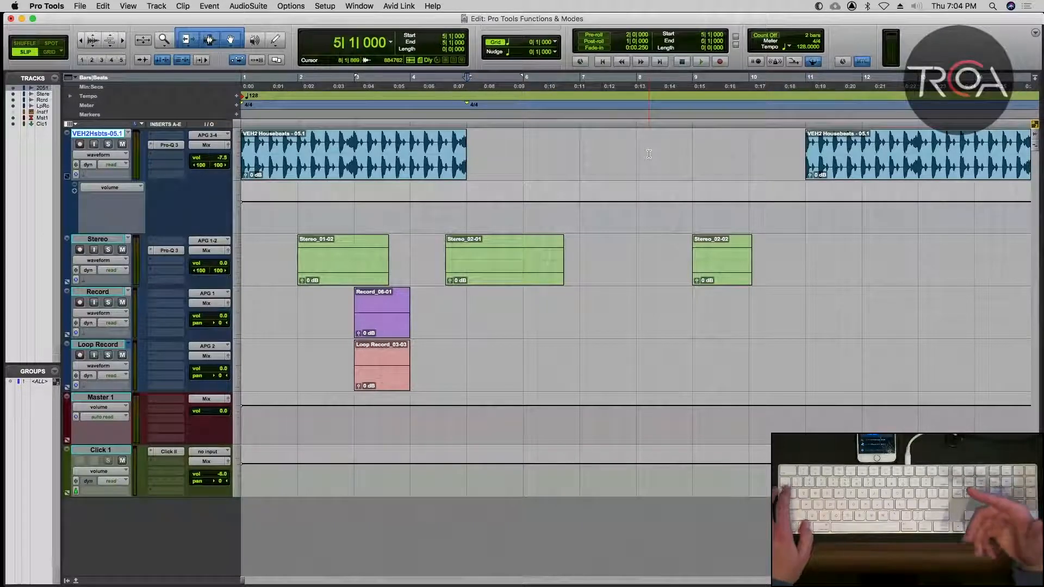
Place the edit cursor at 4|1|838 in the first Housebeats clip, turn on Tab to Transient and advance to the transient at 4|1|959.
click(423, 139)
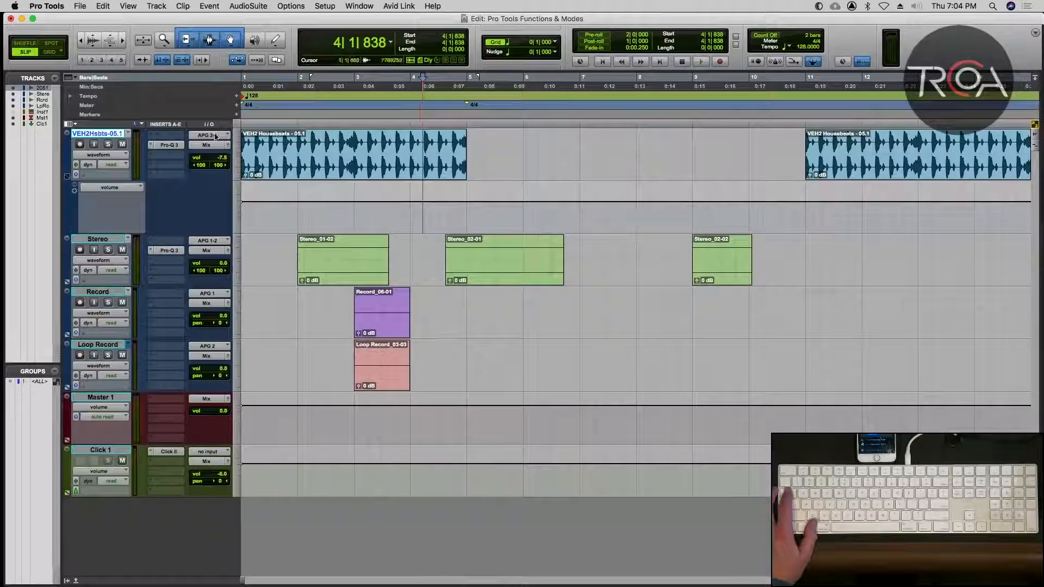
click(143, 62)
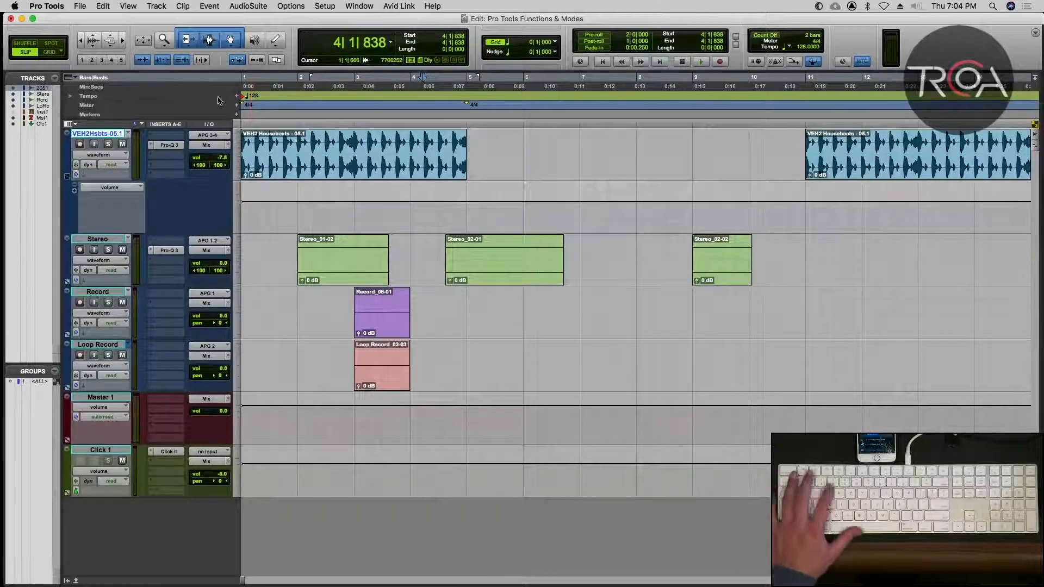
key(t)
key(t)
key(Tab)
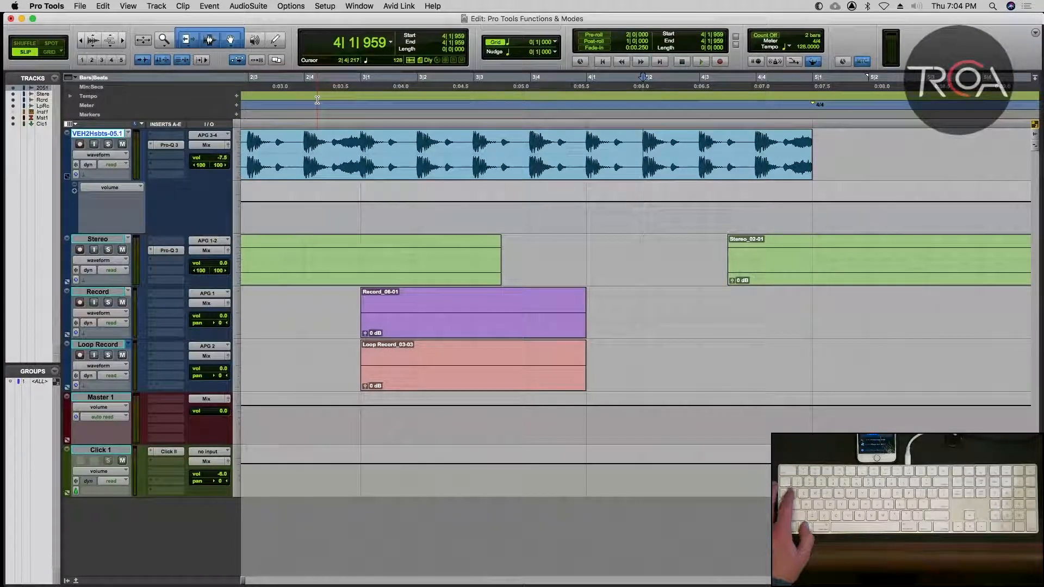
Step the edit cursor back and forth through the transients between 4|1|479 and 4|2|480, finishing at 3|4|959.
key(alt+Tab)
key(alt+Tab)
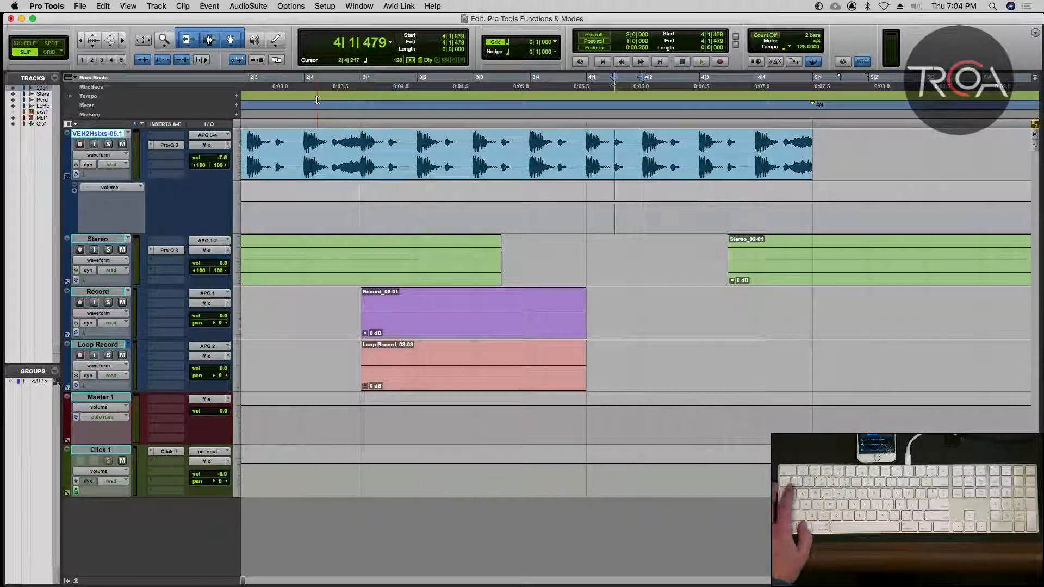
key(Tab)
key(Tab)
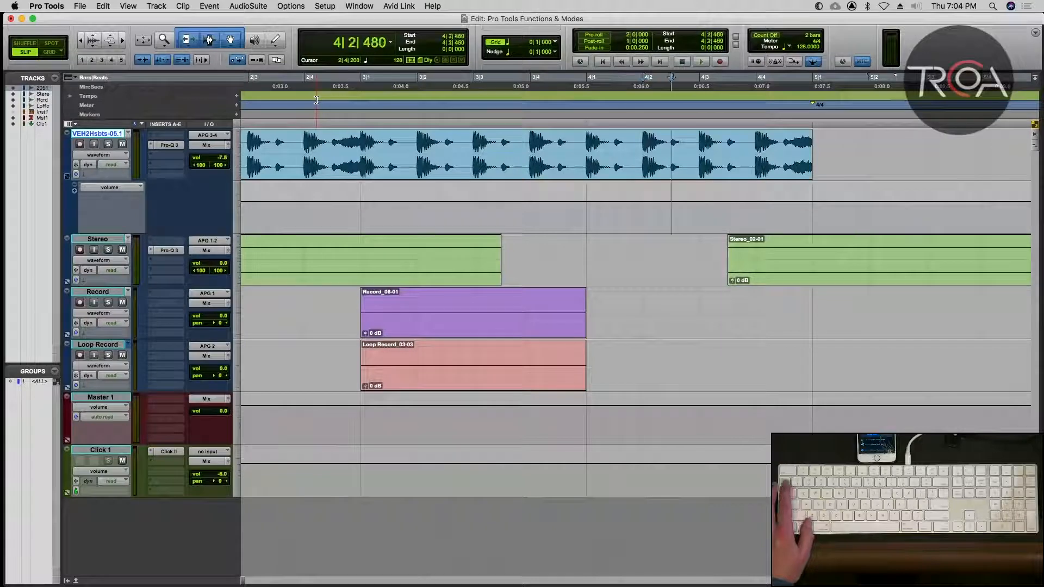
key(alt+Tab)
key(alt+Tab)
key(alt+Tab)
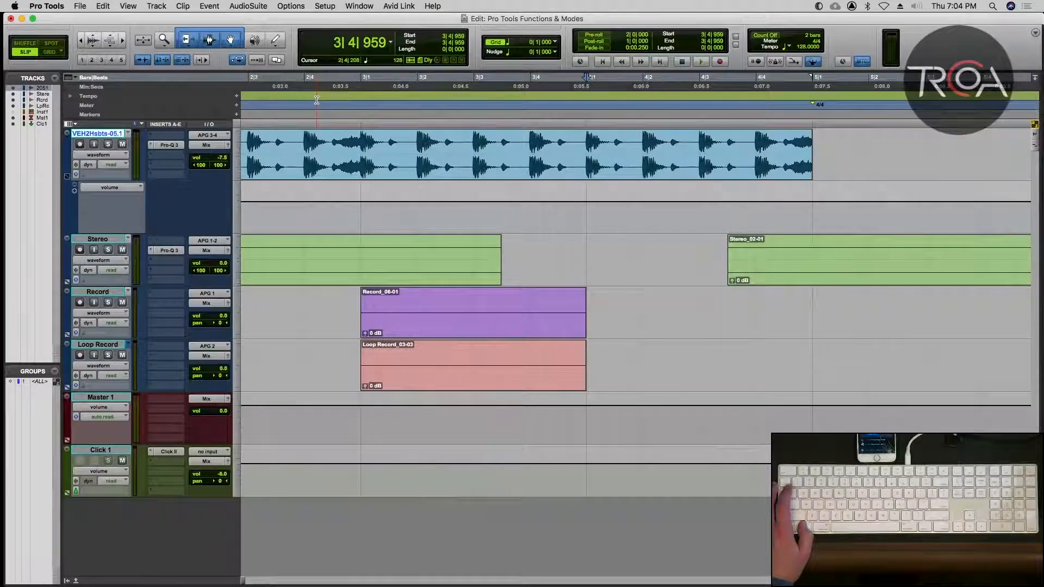
Turn off Tab to Transient and hide the volume automation lane under the VEH2 Housebeats track.
key(alt+a)
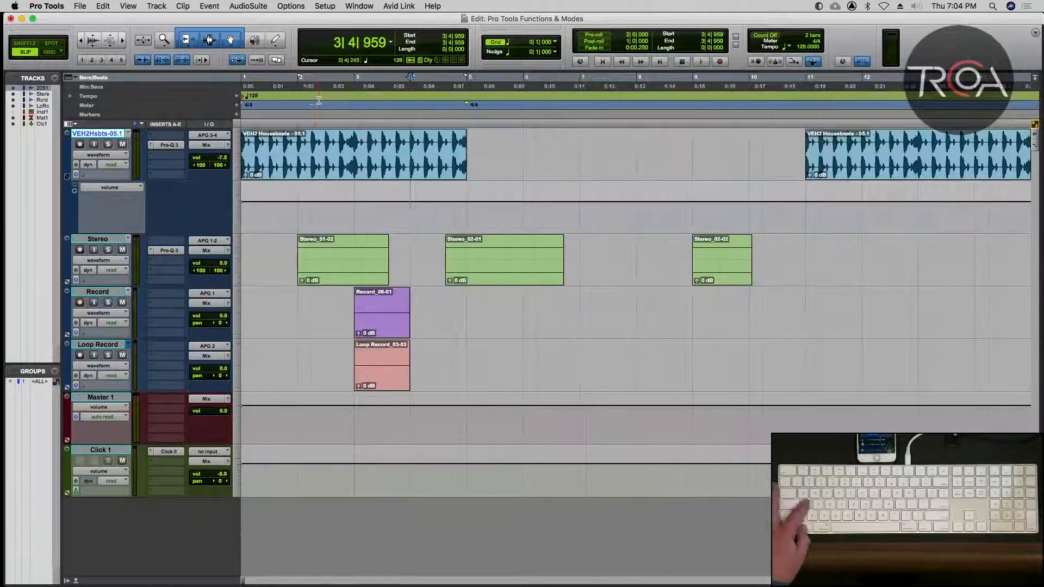
click(143, 60)
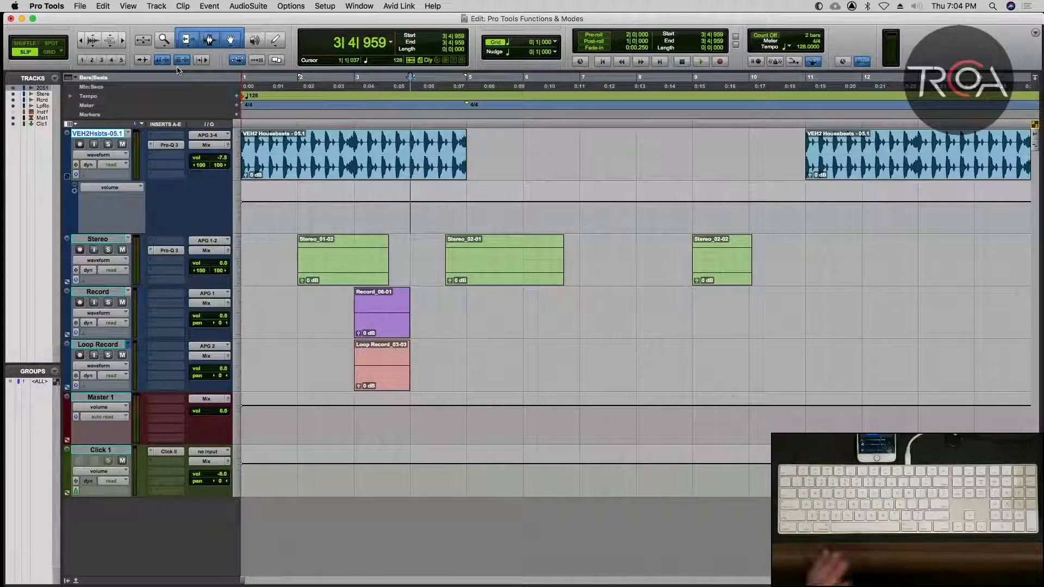
click(68, 176)
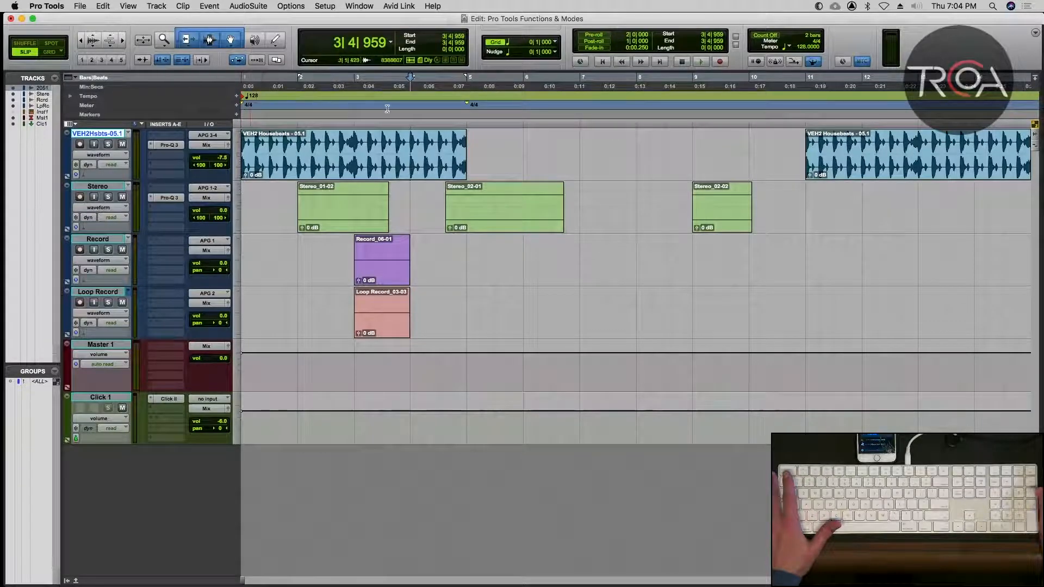
With timeline and edit selections linked, place the edit cursor at several points on the VEH2 and Stereo tracks, ending at 6|2|227.
click(537, 152)
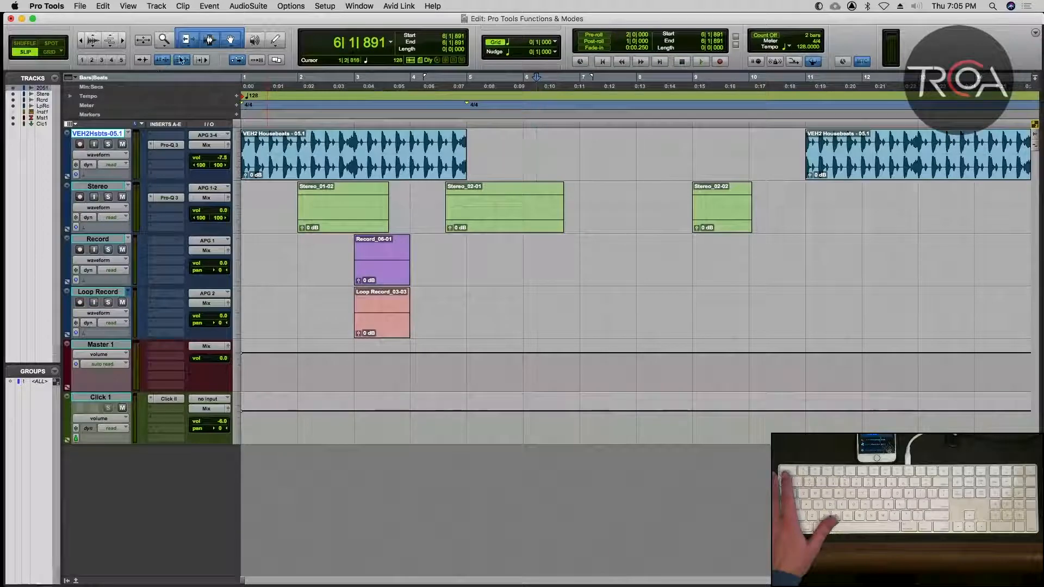
click(565, 152)
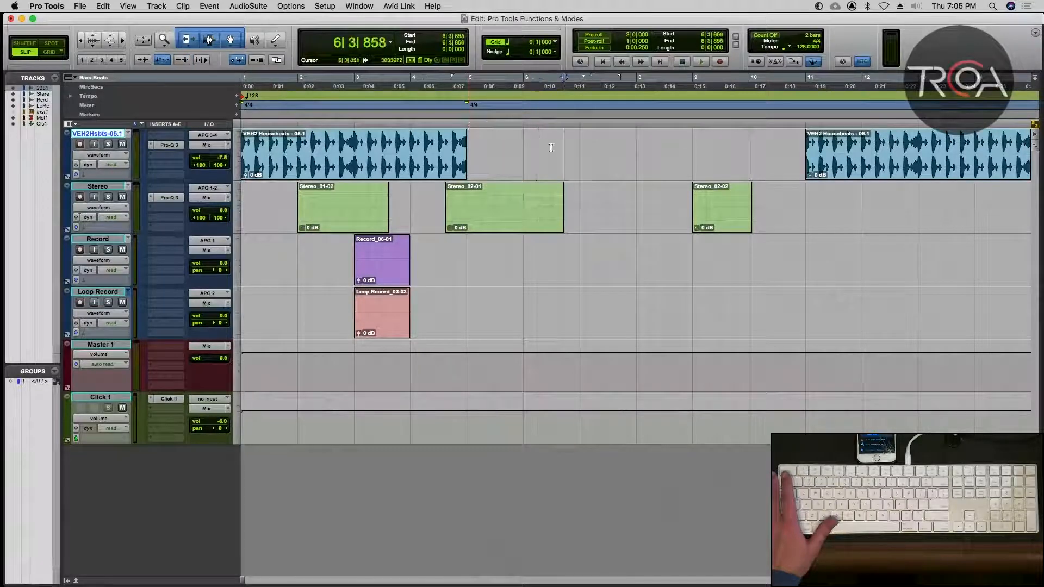
click(540, 155)
click(546, 201)
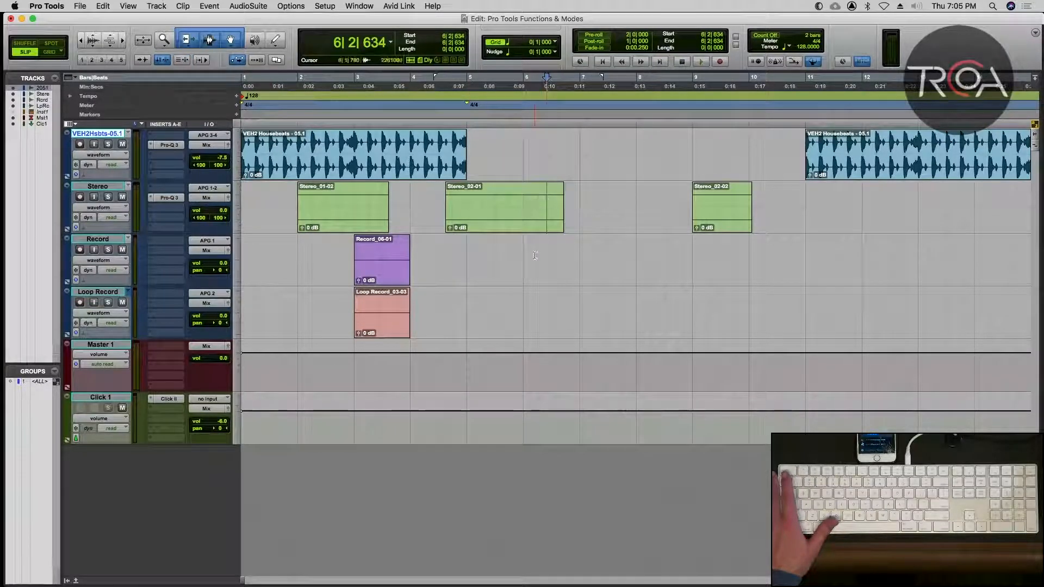
click(535, 183)
click(540, 155)
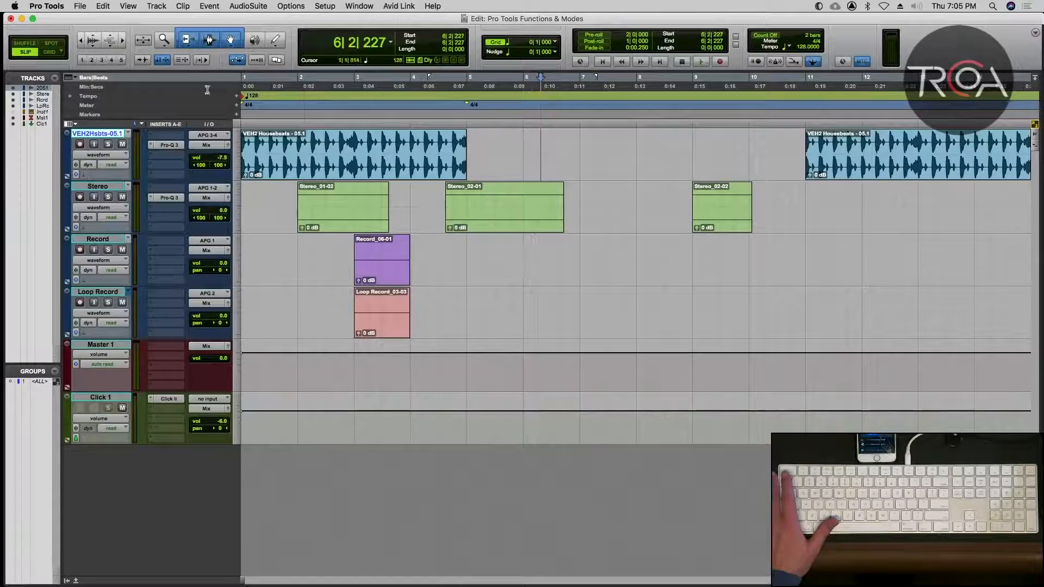
Reposition the linked edit cursor several times in the gap on the VEH2 track, including 7|3|052, and finish at 5|4|260.
click(604, 150)
click(515, 147)
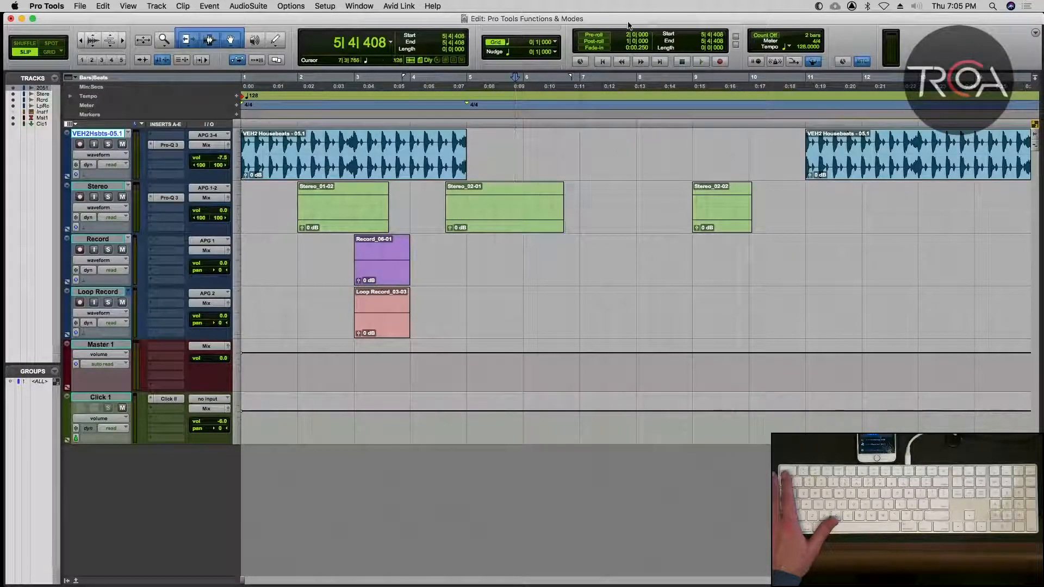
click(609, 142)
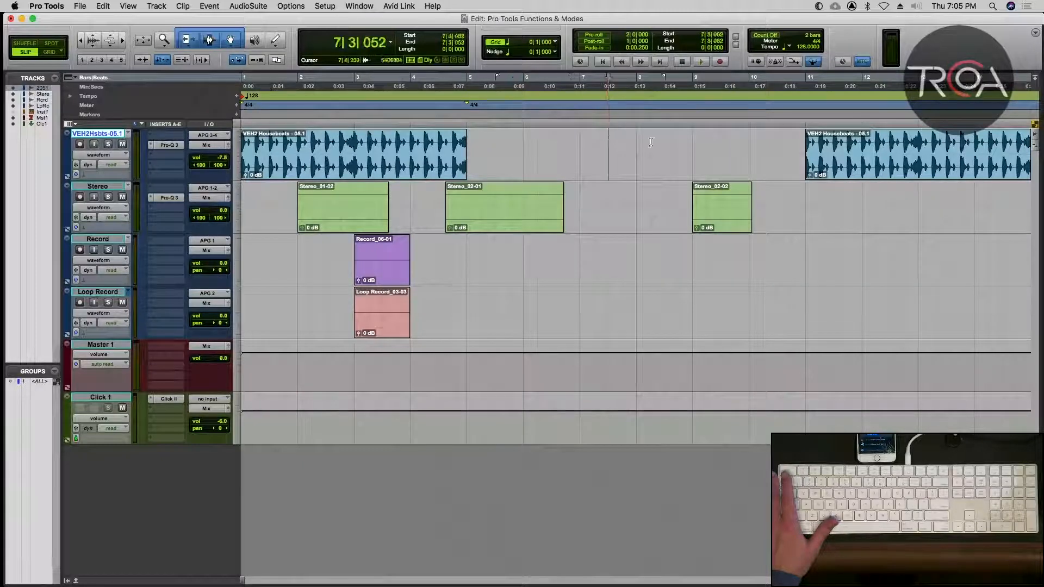
click(682, 144)
click(528, 144)
click(513, 145)
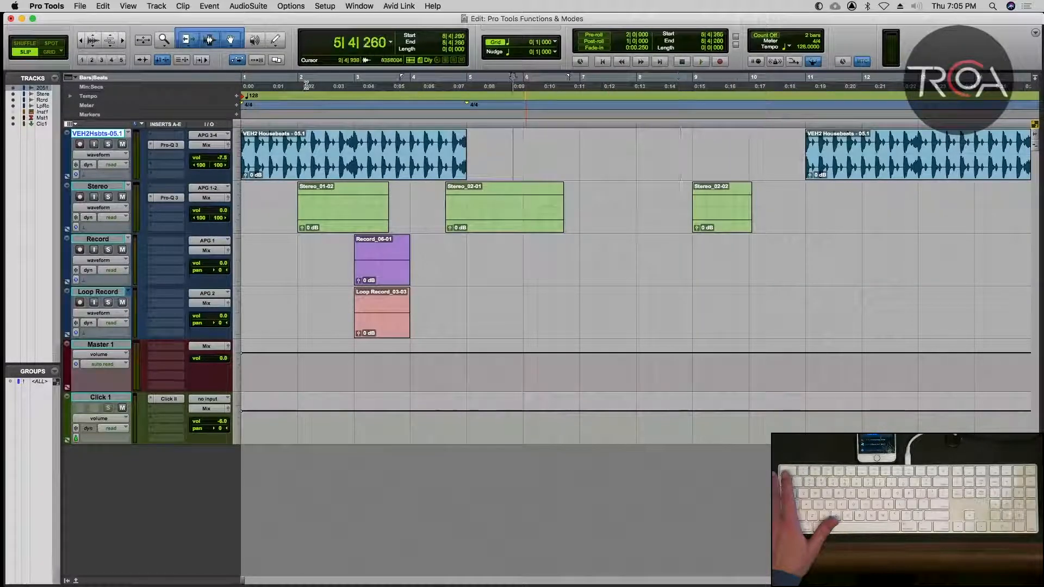
Unlink the timeline and edit selections, place the edit cursor at 6|3|377 on the VEH2 track, and briefly start and stop playback.
click(162, 60)
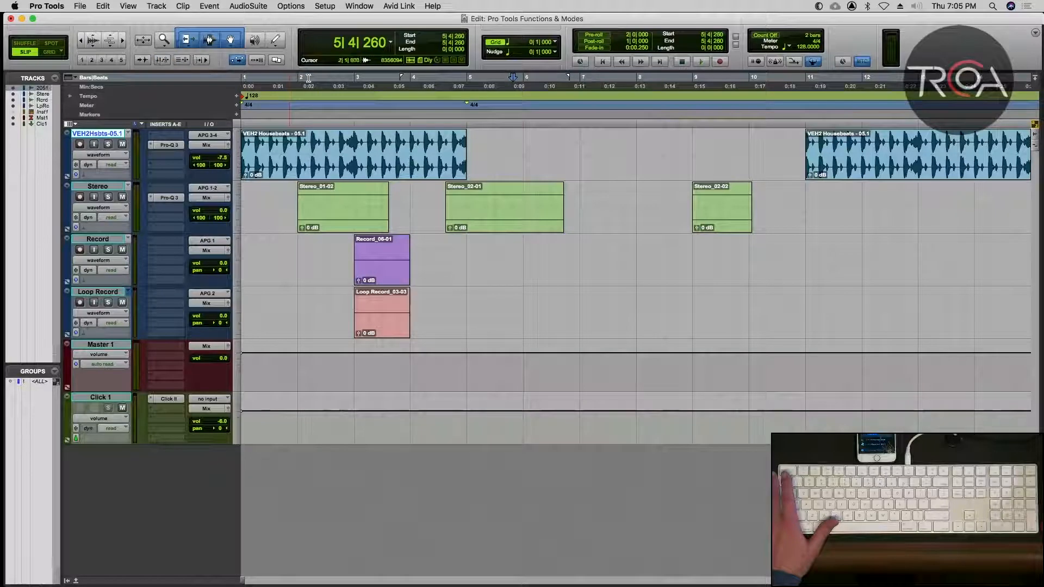
click(556, 146)
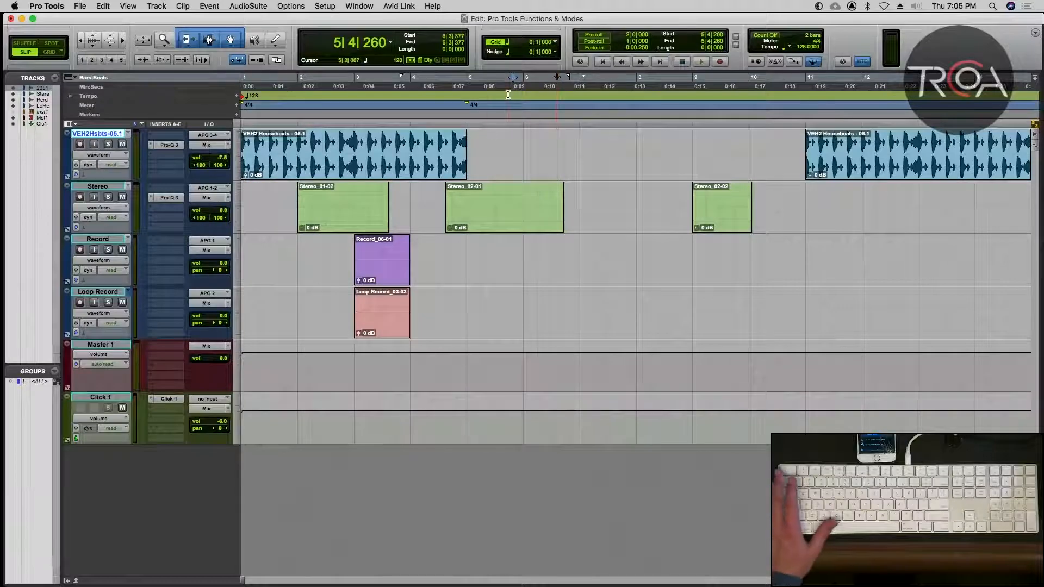
key(space)
key(space)
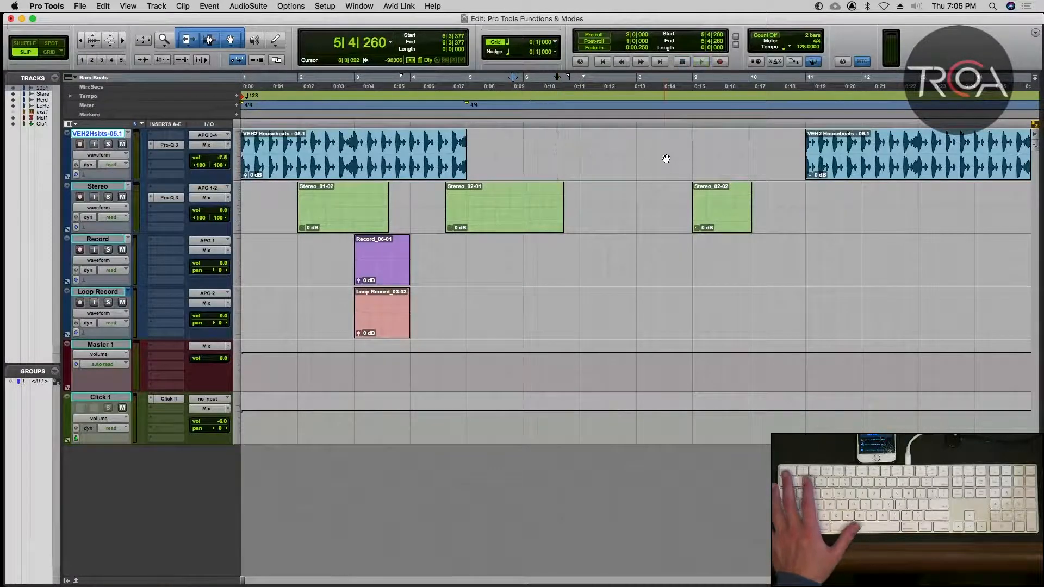
Select the VEH2 track from 10|2|739 to 12|2|126 and start playback from the separate timeline position at 5|4|260.
drag(775, 146, 879, 145)
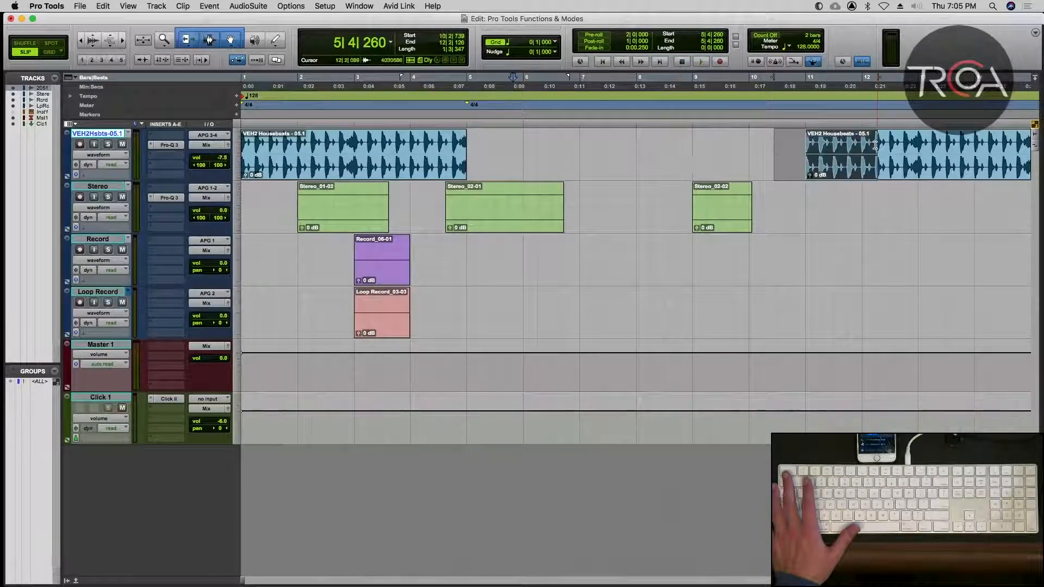
key(space)
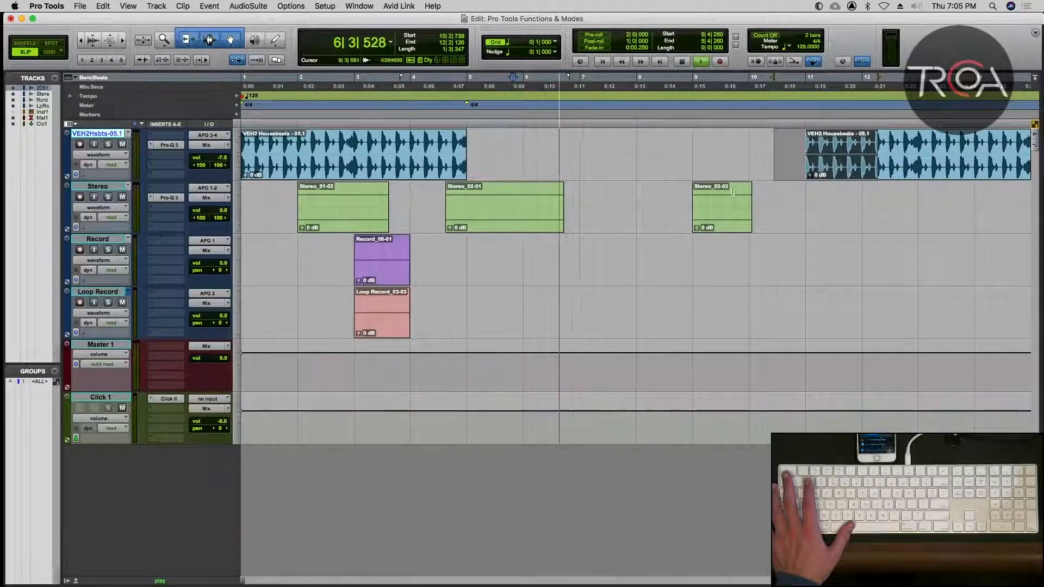
Try moving the Stereo_02-02 clip earlier to 7|4|397 during playback, undo the move and stop playback.
drag(723, 215, 659, 216)
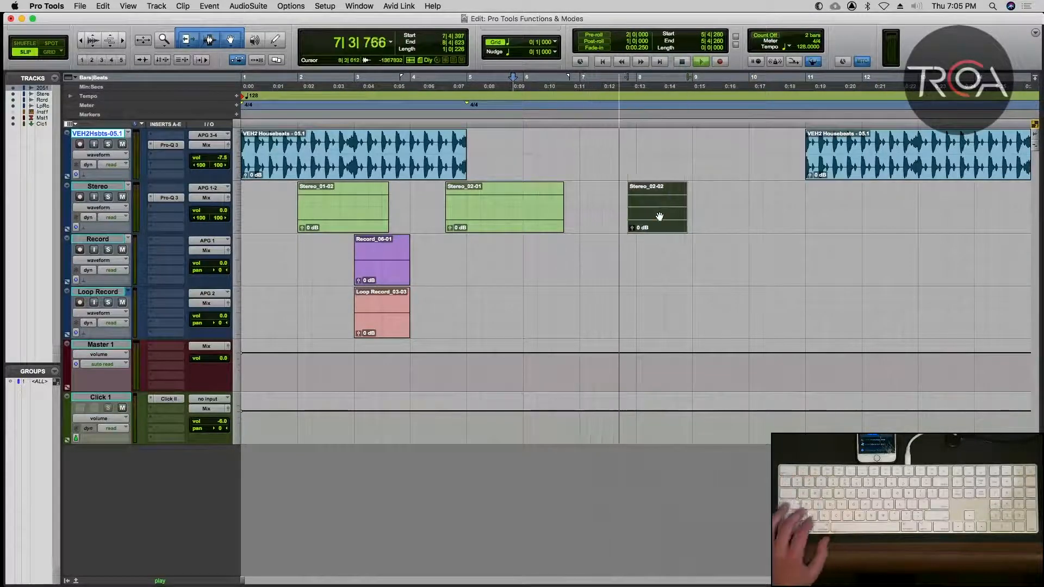
key(super+z)
key(space)
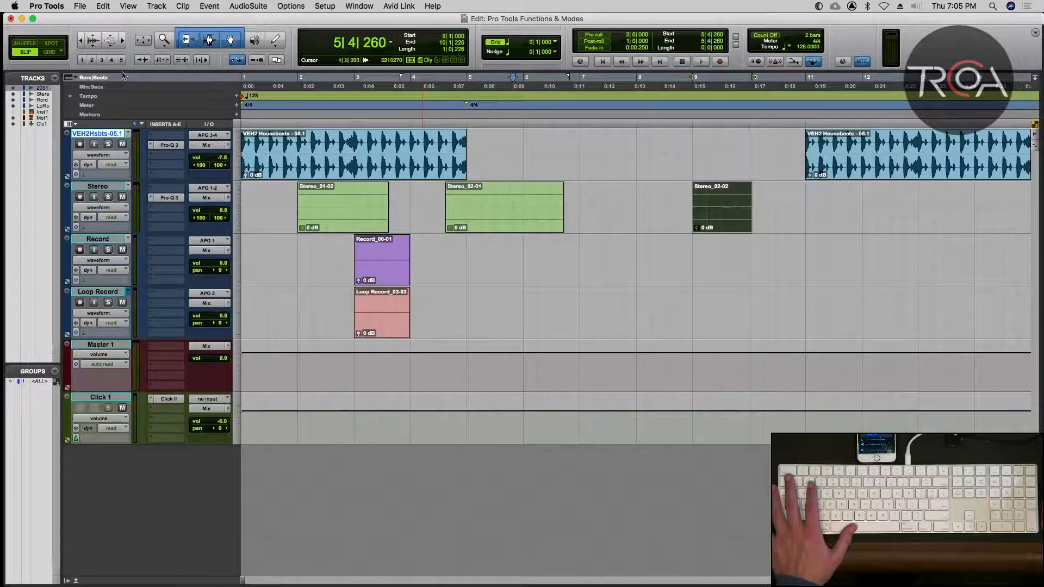
Relink the timeline and edit selections and reposition the edit cursor in the VEH2 track's gap, finishing at 6|1|188.
click(158, 61)
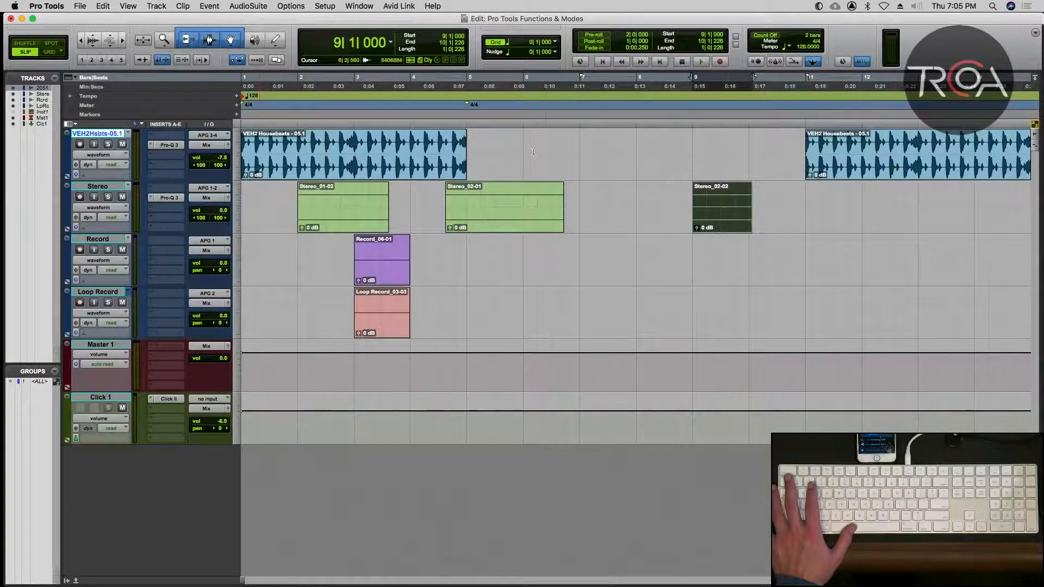
click(508, 149)
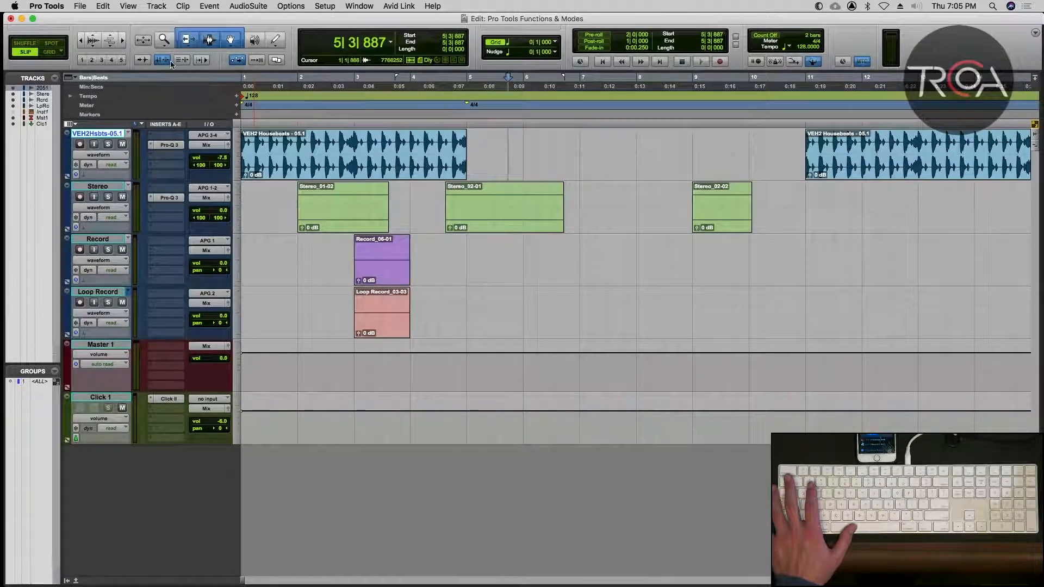
click(601, 133)
click(526, 143)
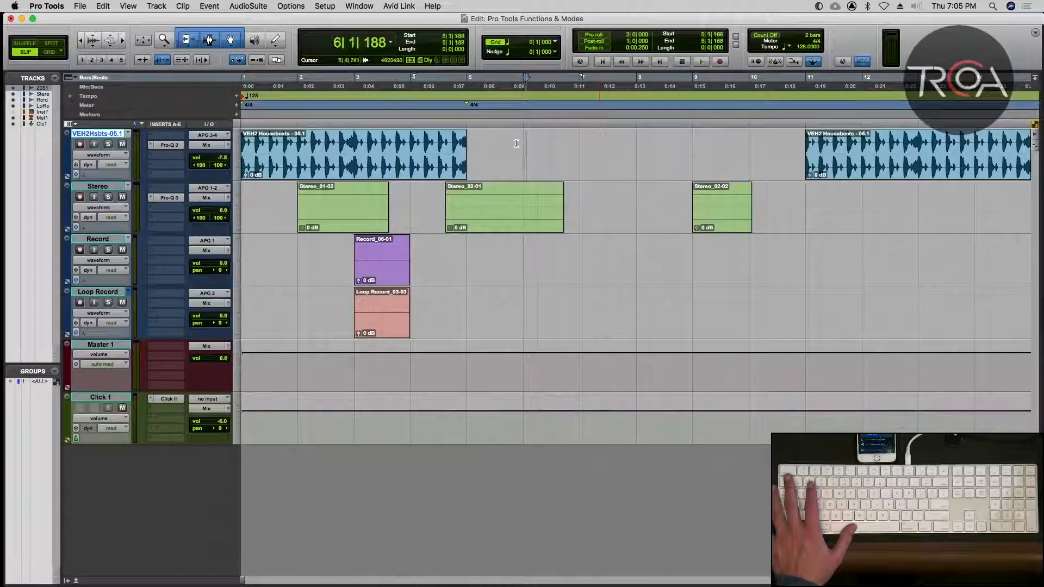
Unlink the timeline and edit selections again, try moving the Stereo_02-02 clip earlier on its track, and undo the move.
click(162, 61)
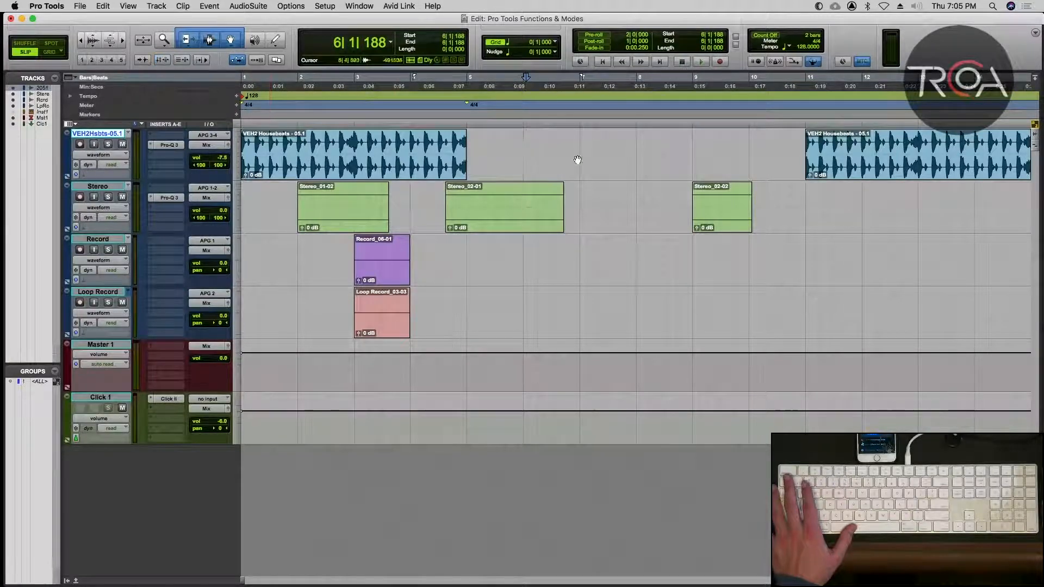
drag(706, 217, 651, 217)
key(super+z)
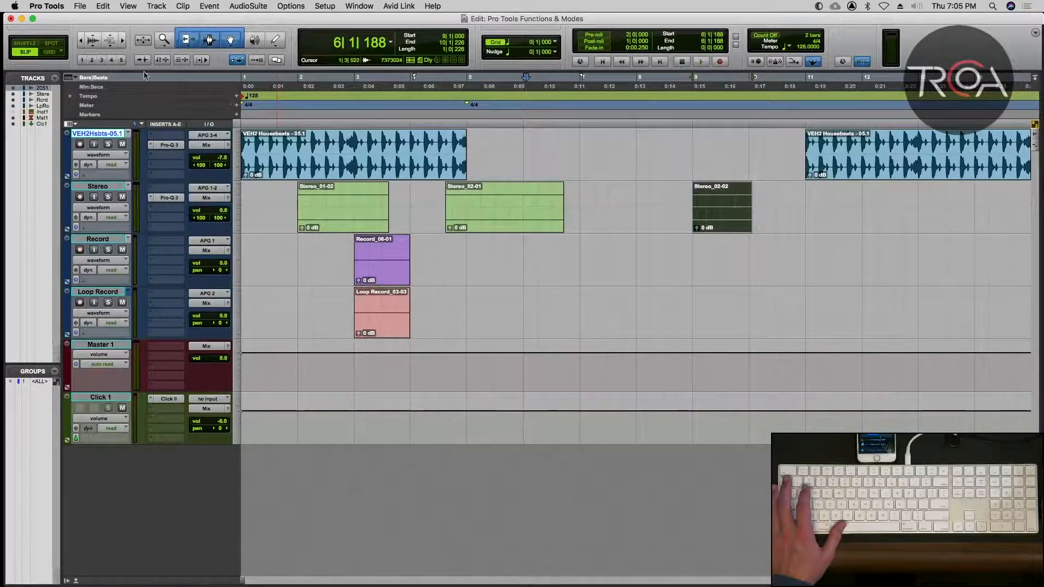
Relink the timeline and edit selections, enable Link Track and Edit Selection, and place the edit cursor on the VEH2, Stereo and Record tracks in turn.
click(160, 61)
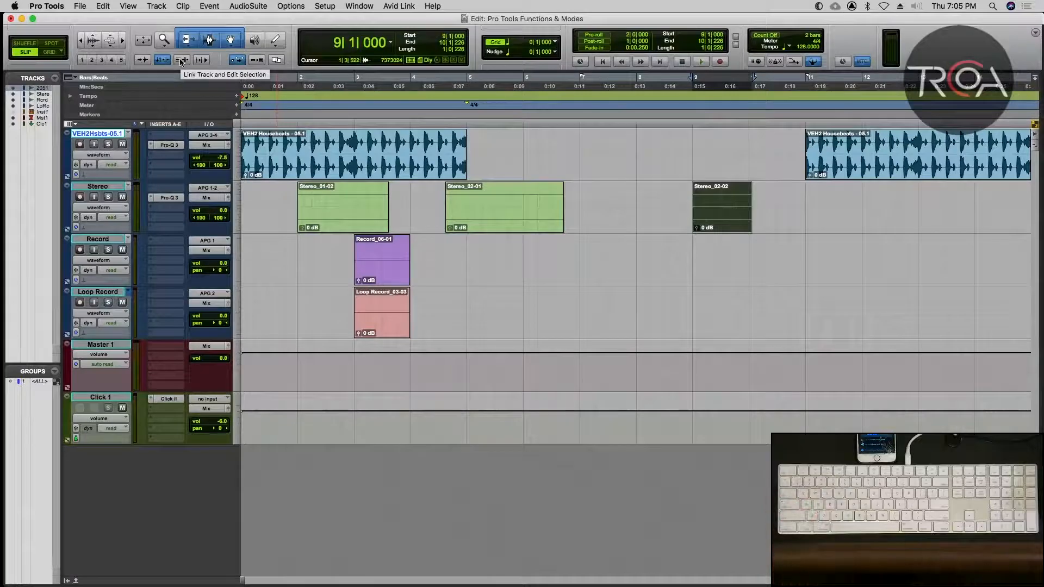
click(182, 62)
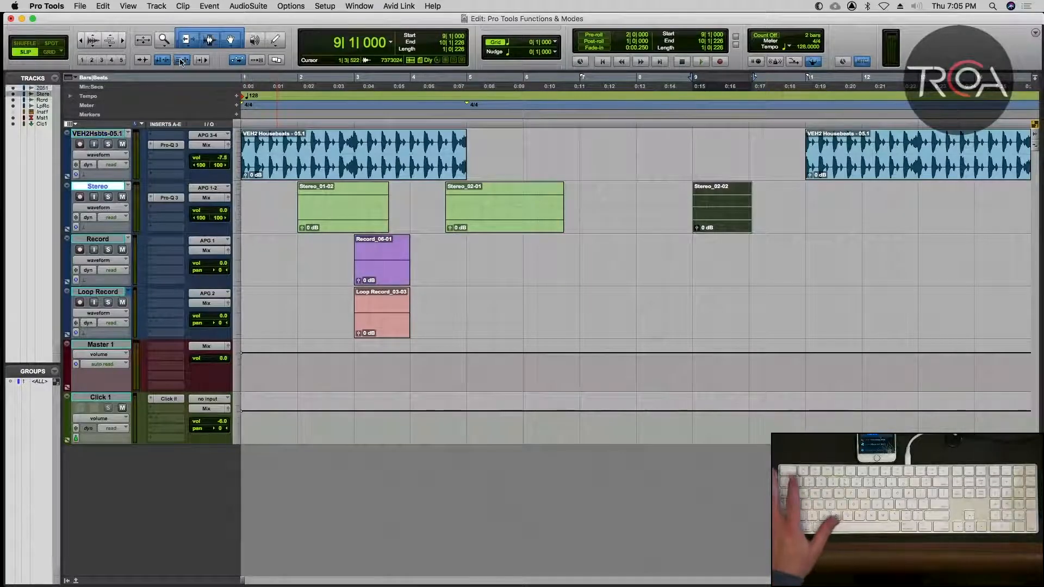
click(526, 147)
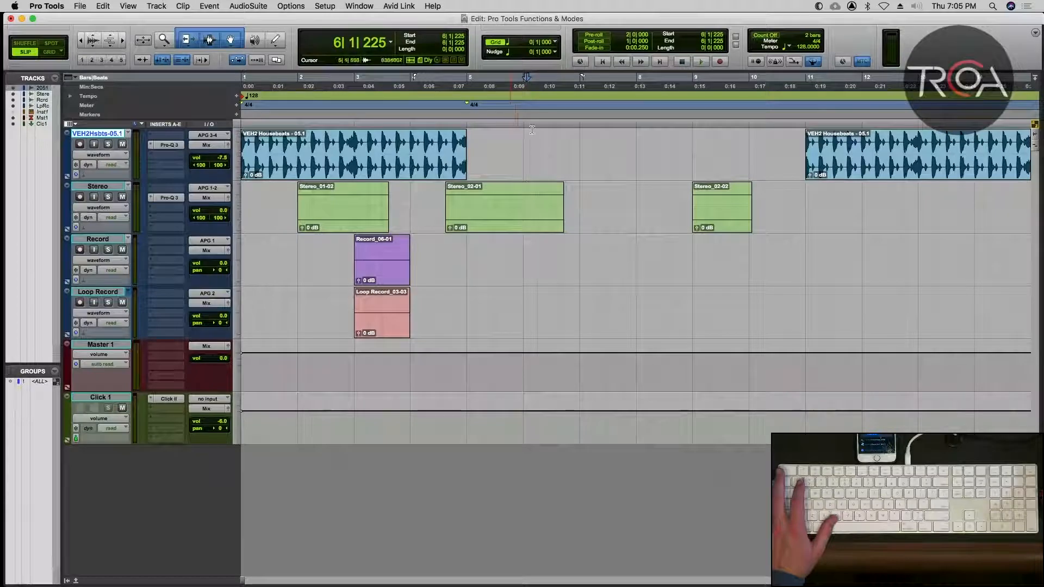
click(573, 148)
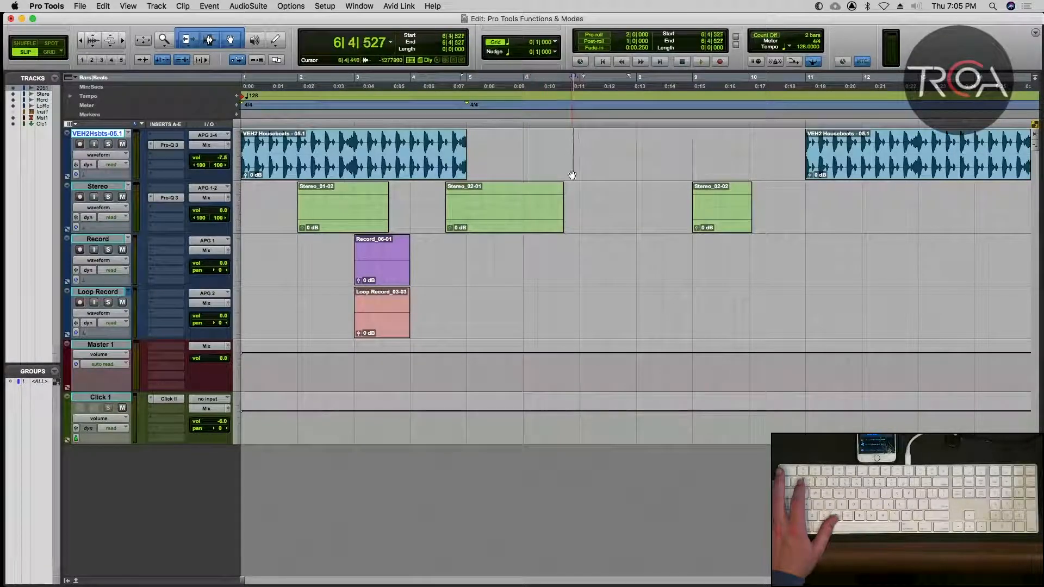
click(577, 197)
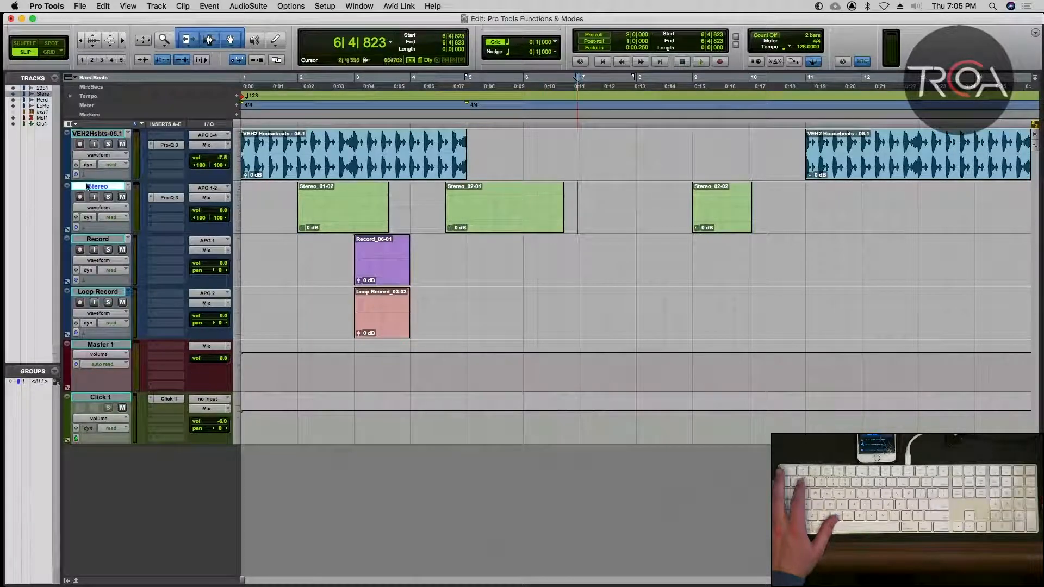
click(553, 259)
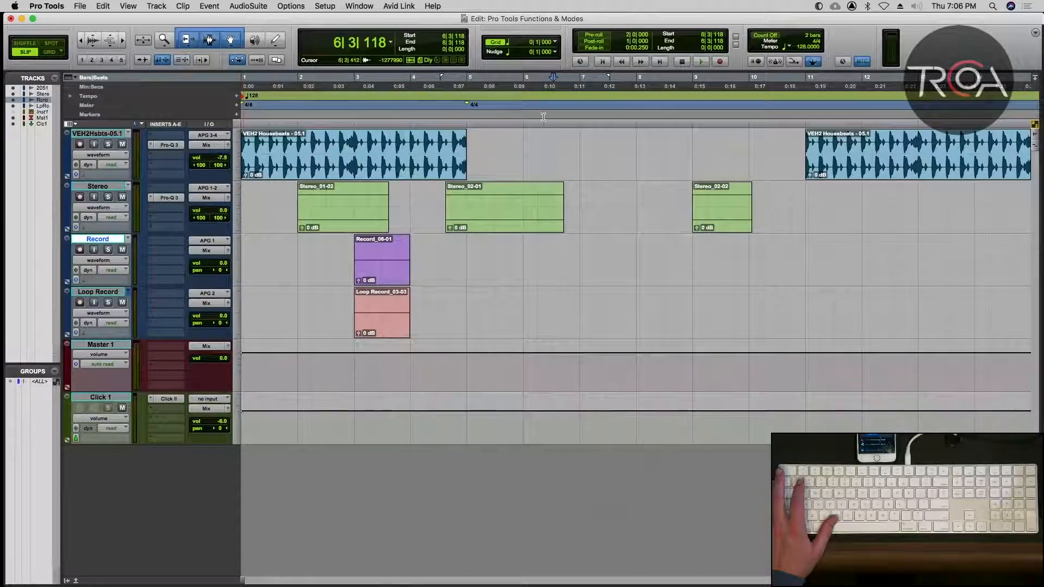
Disable Link Track and Edit Selection and reposition the edit cursor across the VEH2, Stereo and Record tracks, finishing at 7|1|751.
click(592, 194)
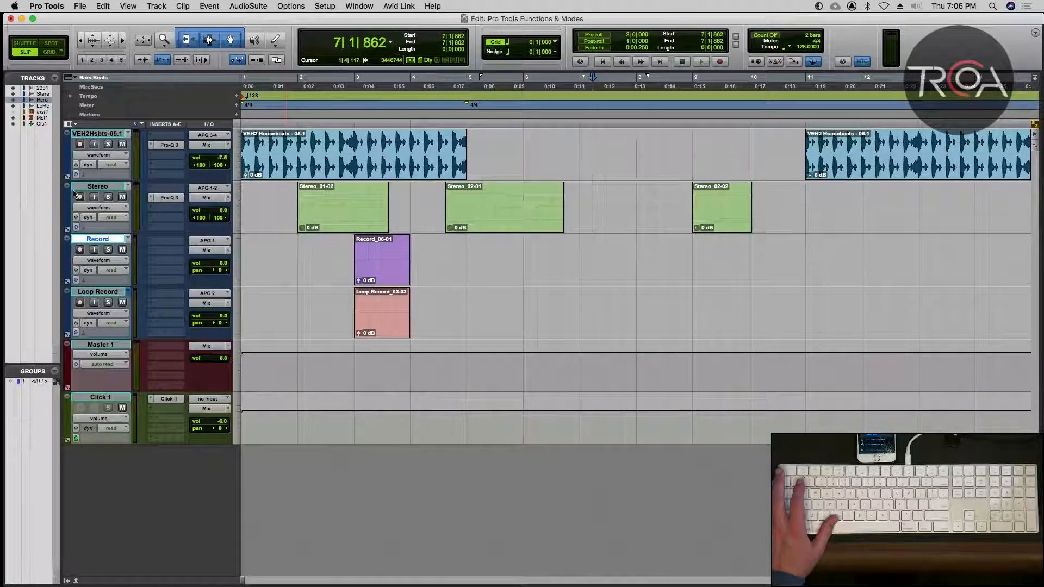
click(589, 155)
click(586, 197)
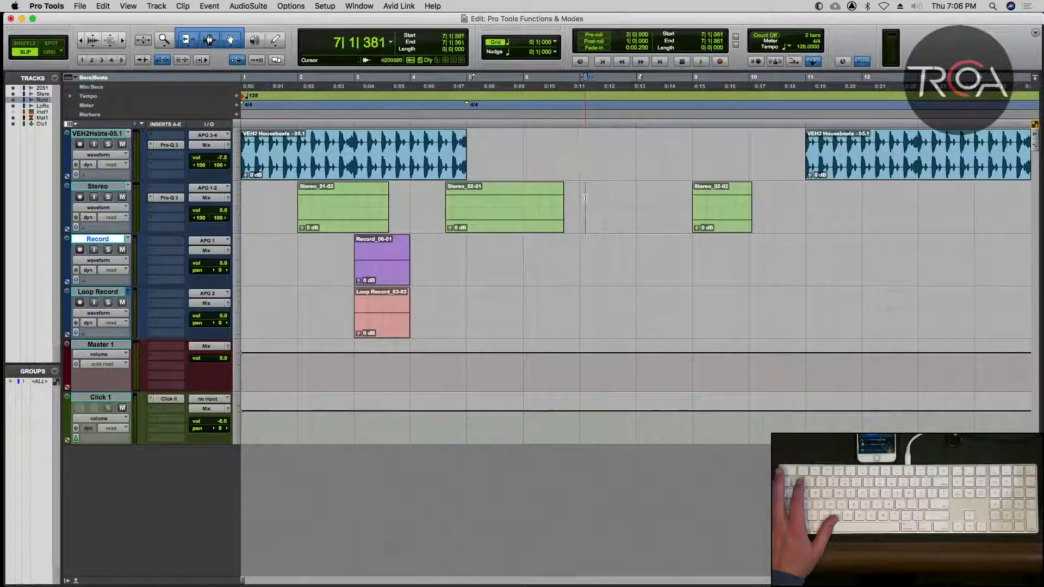
click(585, 241)
click(585, 212)
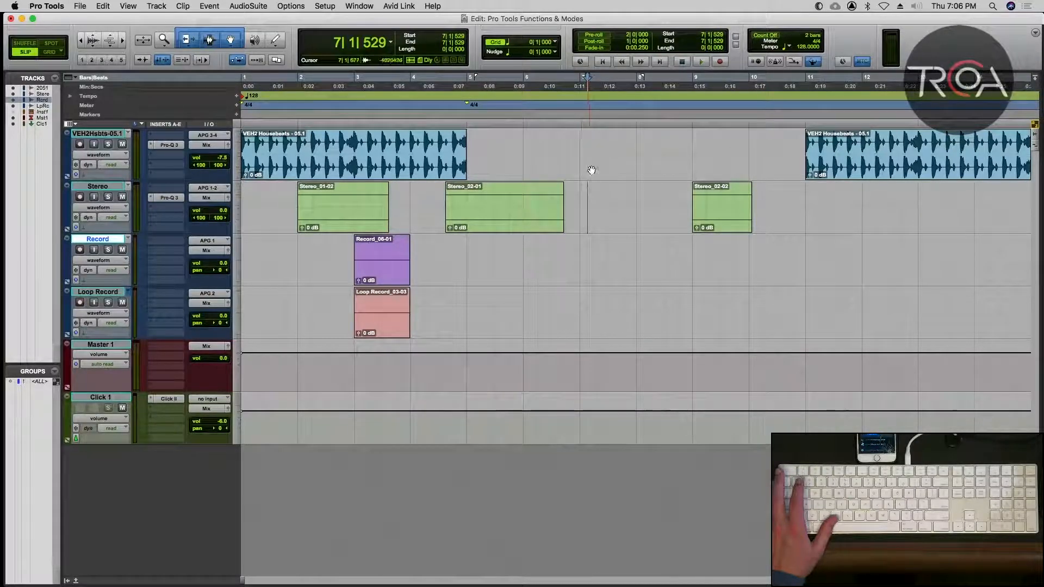
click(591, 160)
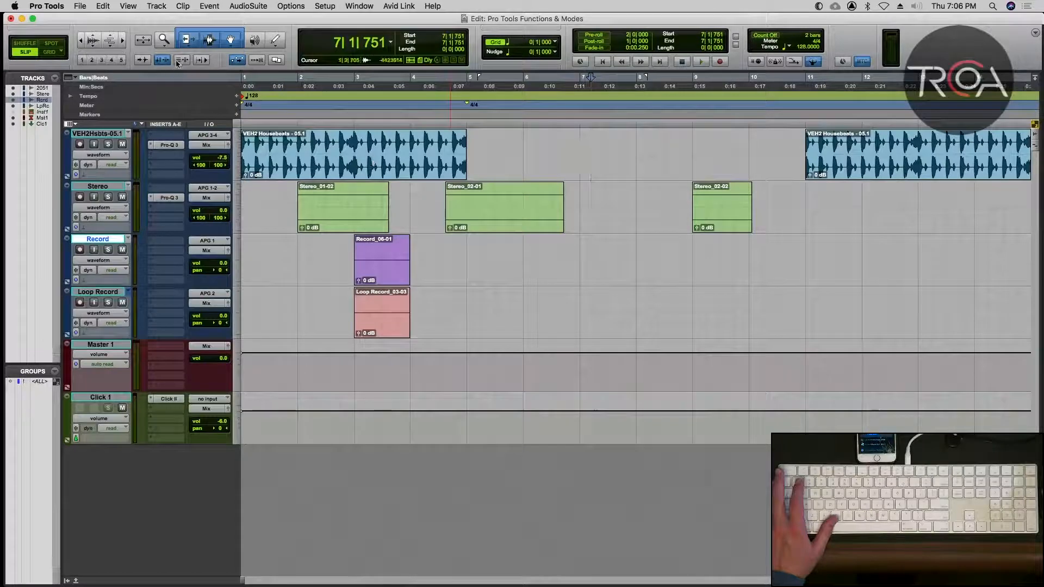
Re-enable Link Track and Edit Selection and place the edit cursor on the VEH2 track at 8|2|723, followed by the Stereo track at 7|1|751.
click(179, 61)
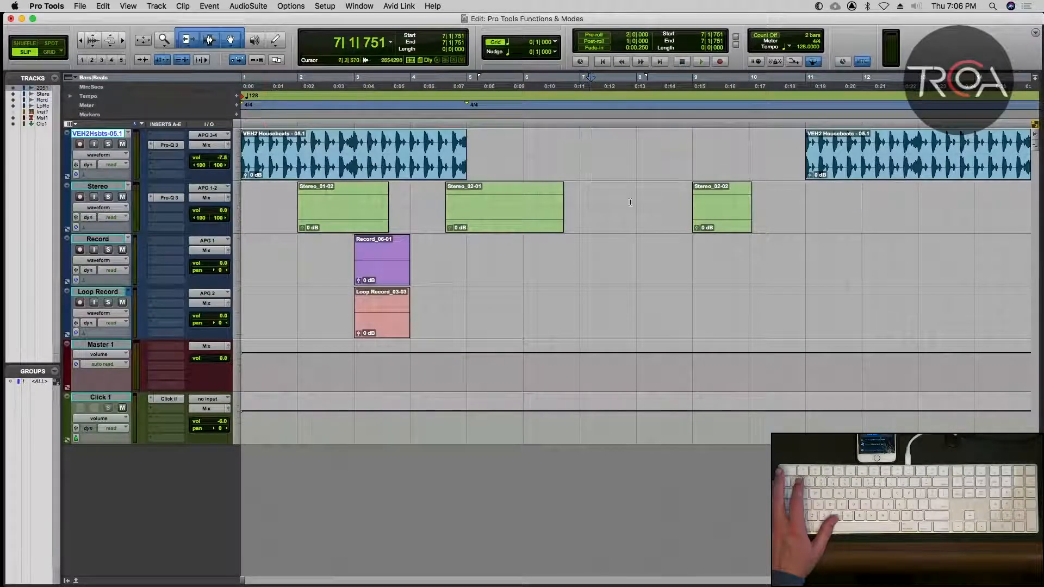
click(661, 144)
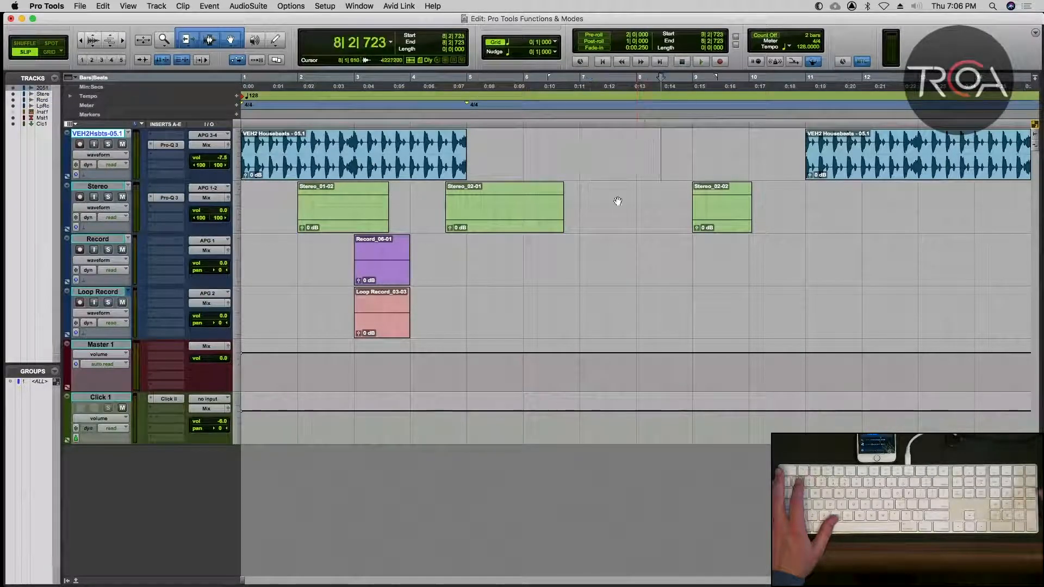
click(591, 204)
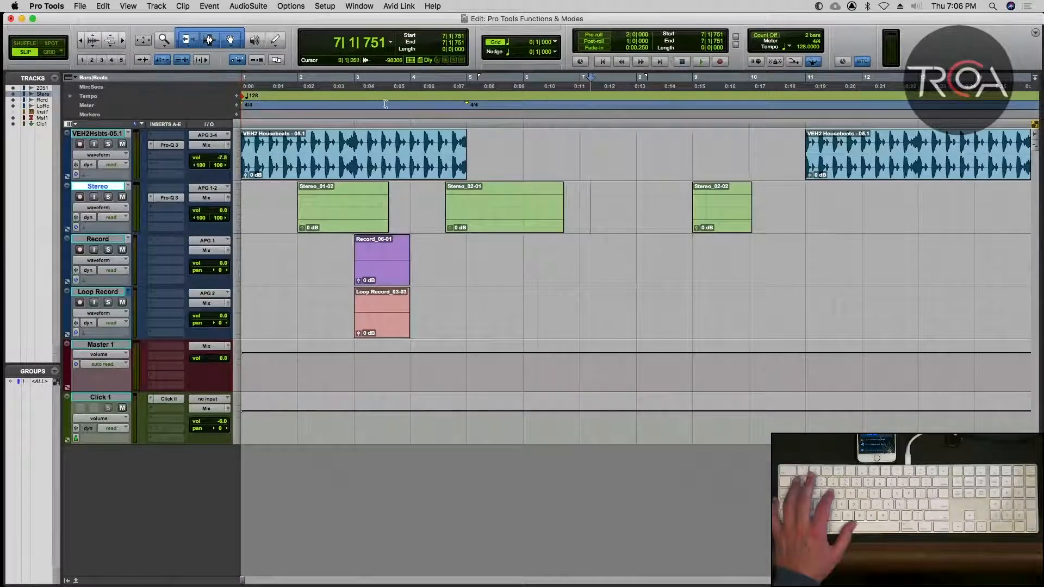
Place the edit cursor exactly at 7|1|000 on the VEH2 track, start playback from there and stop it.
click(569, 142)
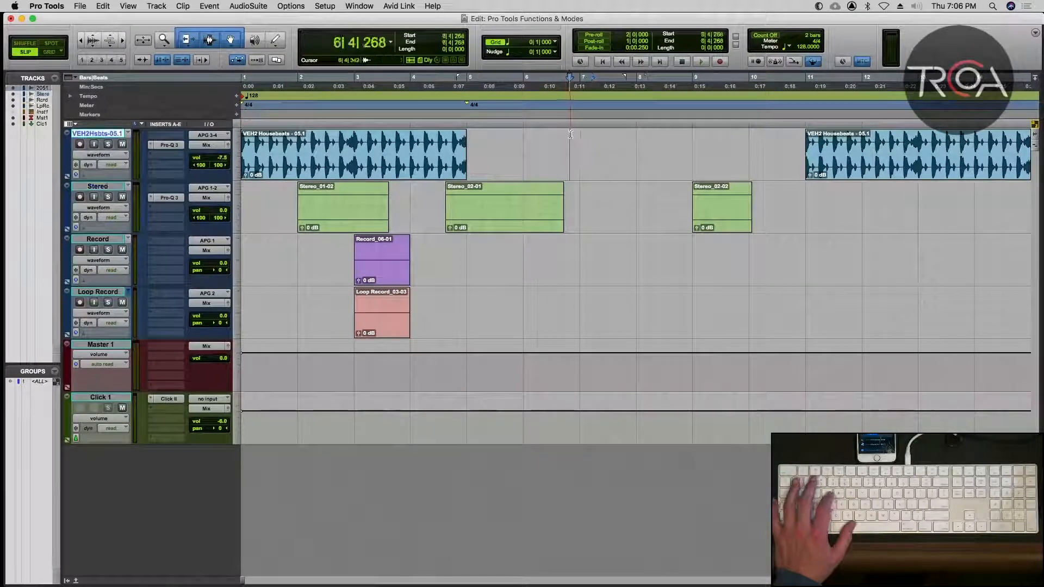
key(F4)
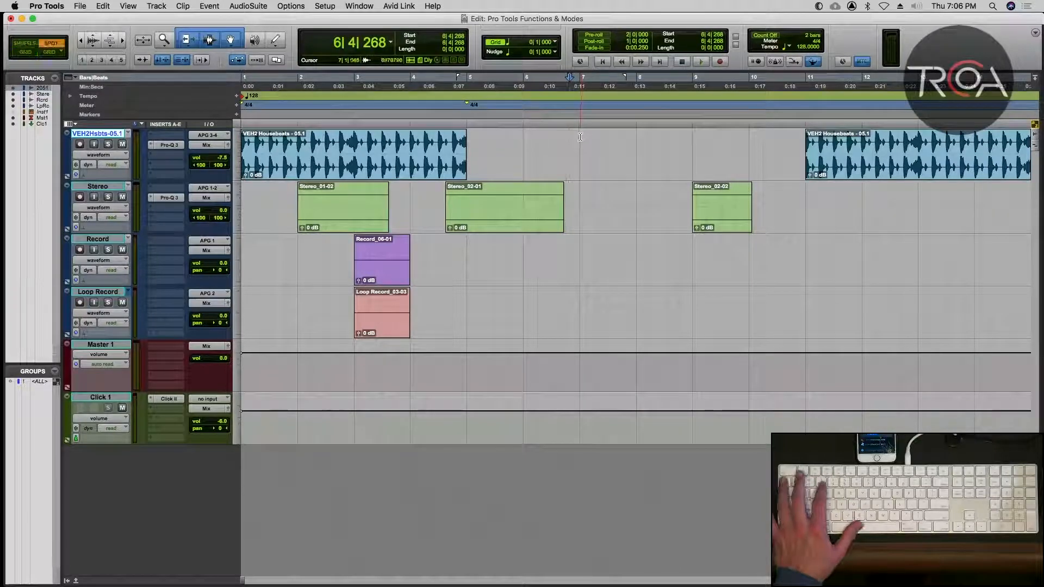
click(580, 136)
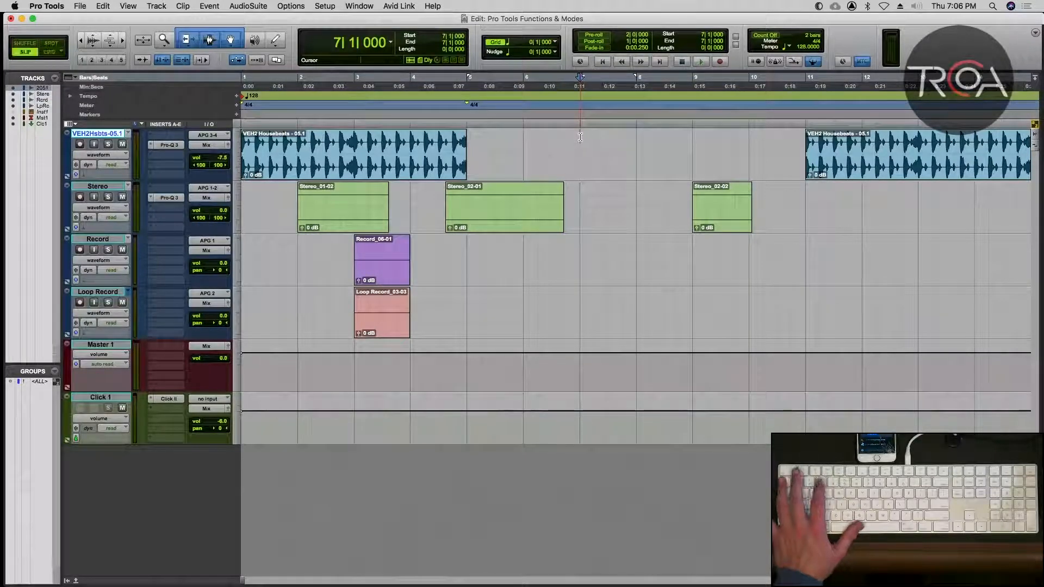
key(space)
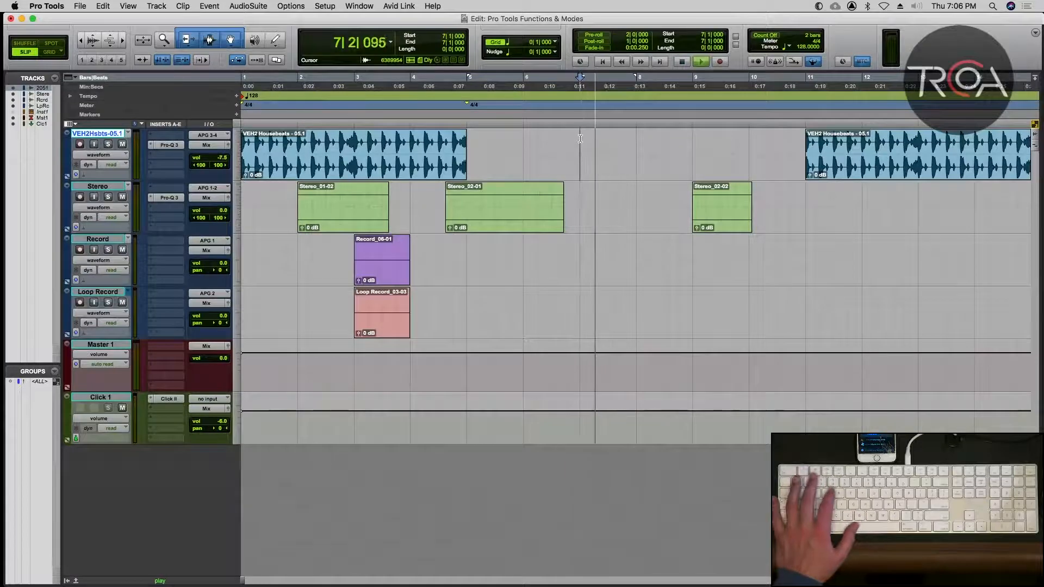
key(space)
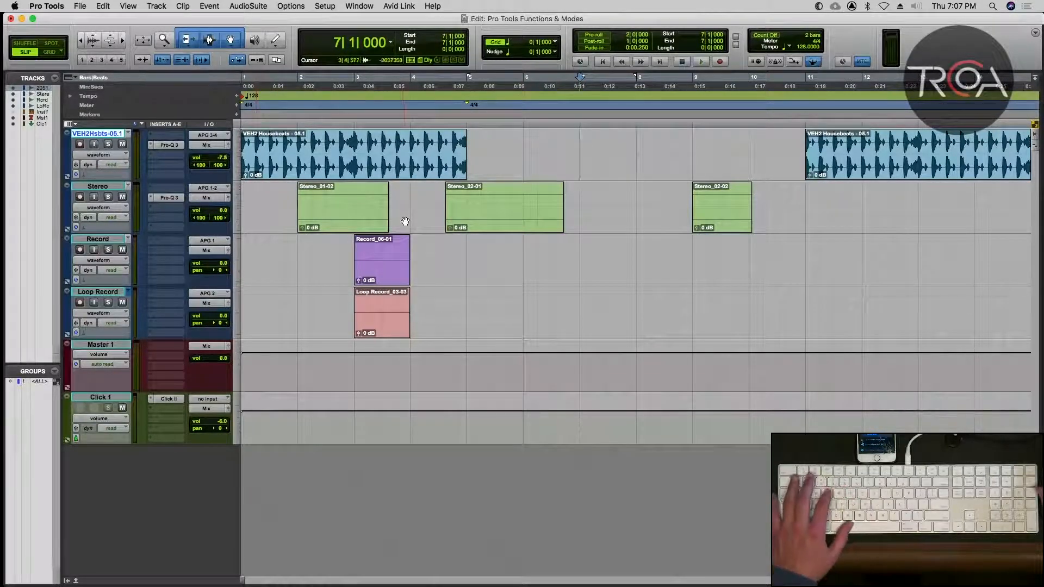
With Insertion Follows Playback enabled, play and stop from 7|1|000 and from 6|3|488, and return the edit cursor to 7|1|000.
key(space)
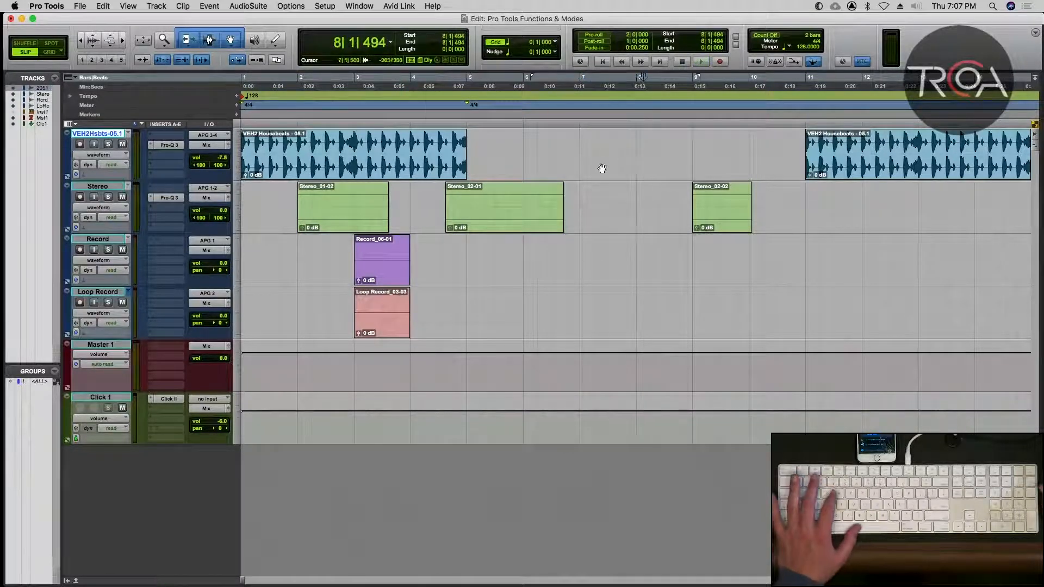
click(558, 146)
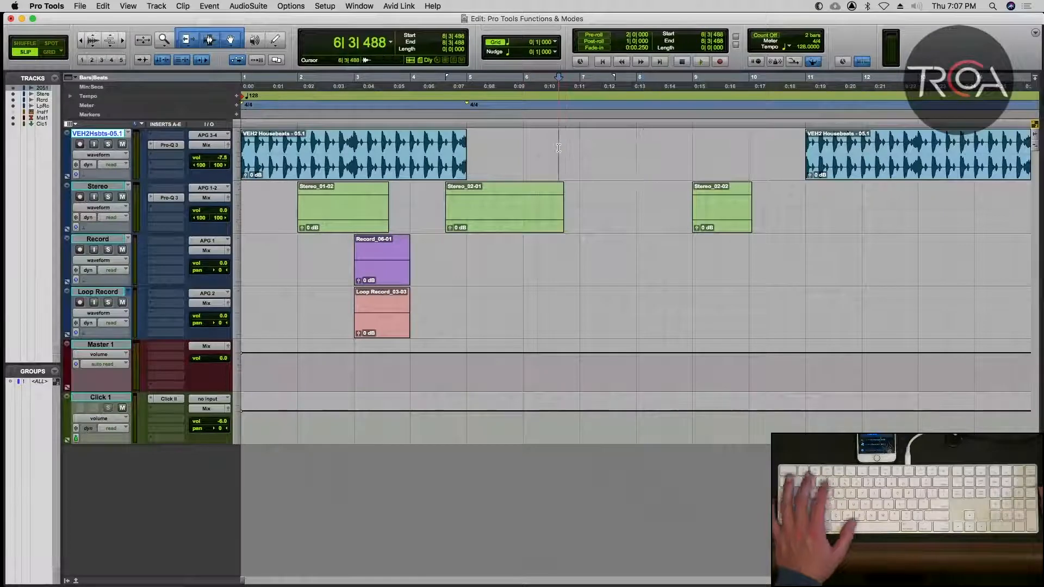
key(space)
key(space)
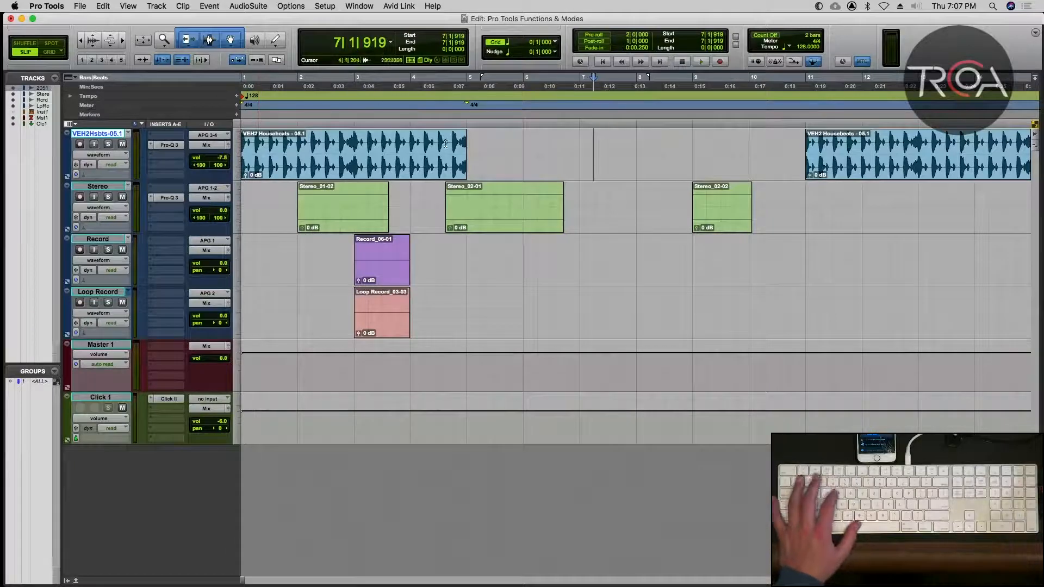
click(580, 146)
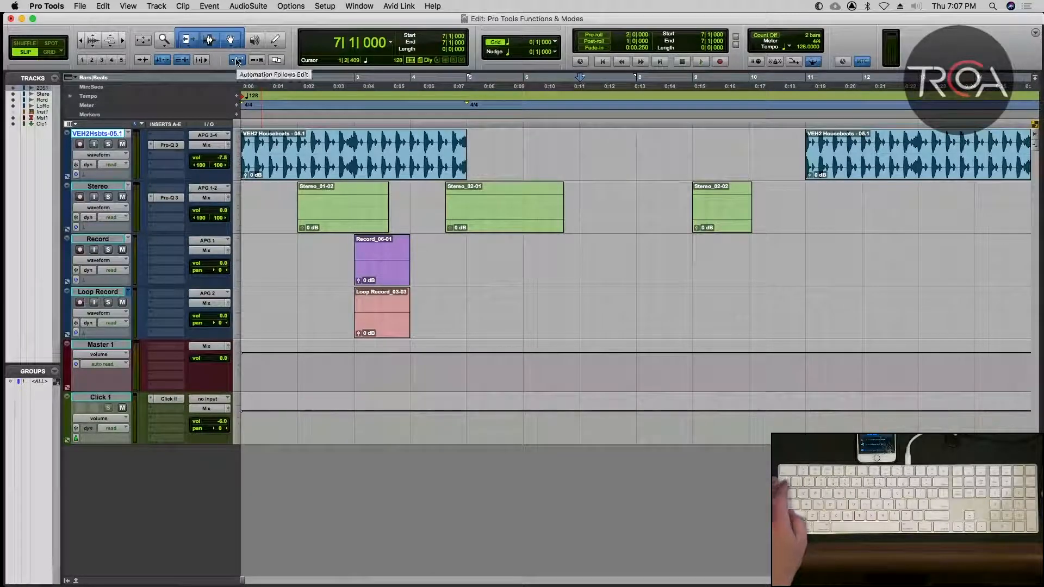
Show the volume automation lane under the VEH2 track and select the track's later clip, from 11|1|000 to 15|1|000.
scroll(951, 226, right, 5)
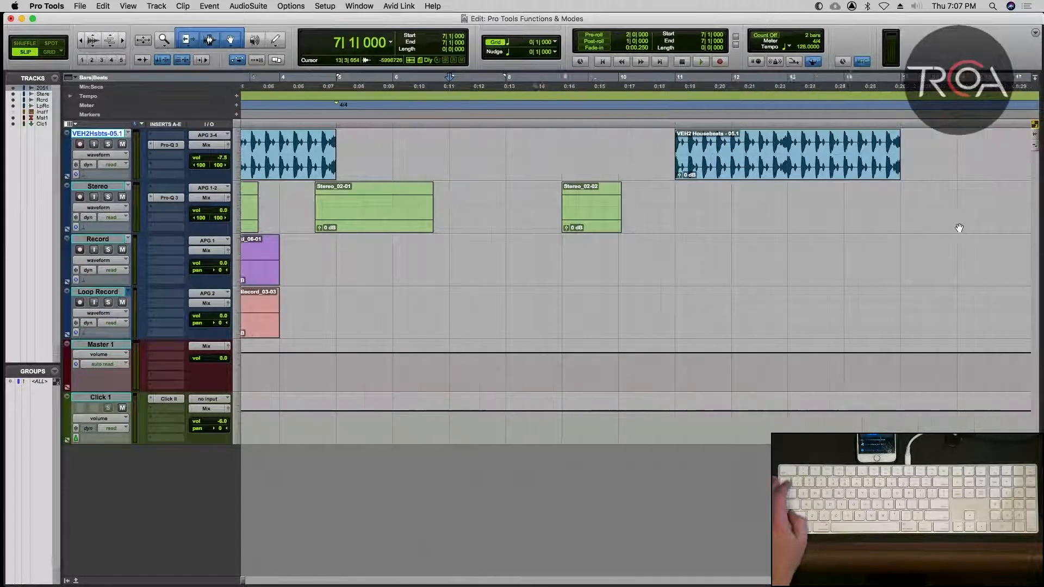
click(66, 177)
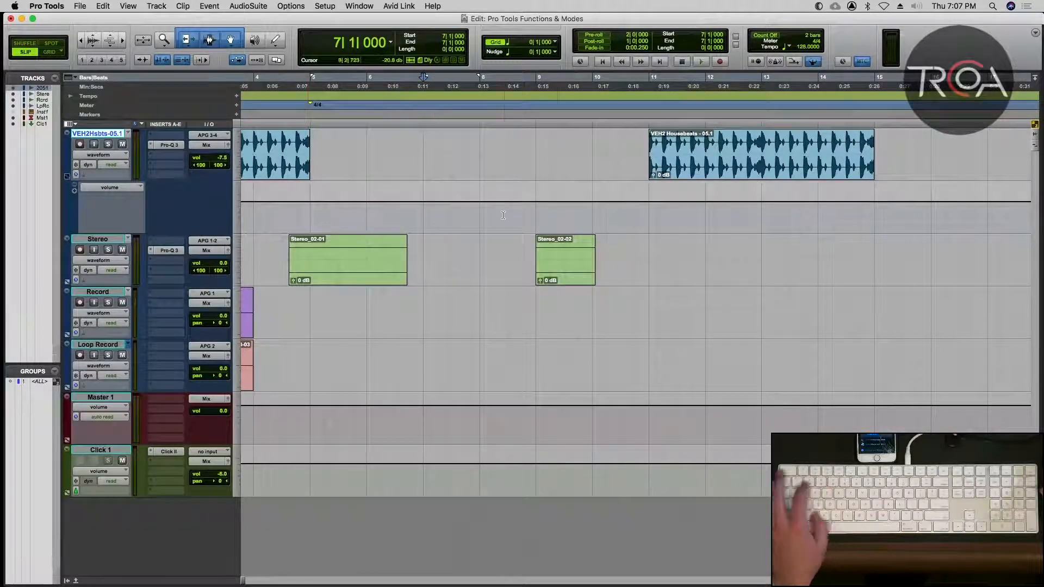
scroll(503, 215, right, 3)
scroll(503, 215, right, 2)
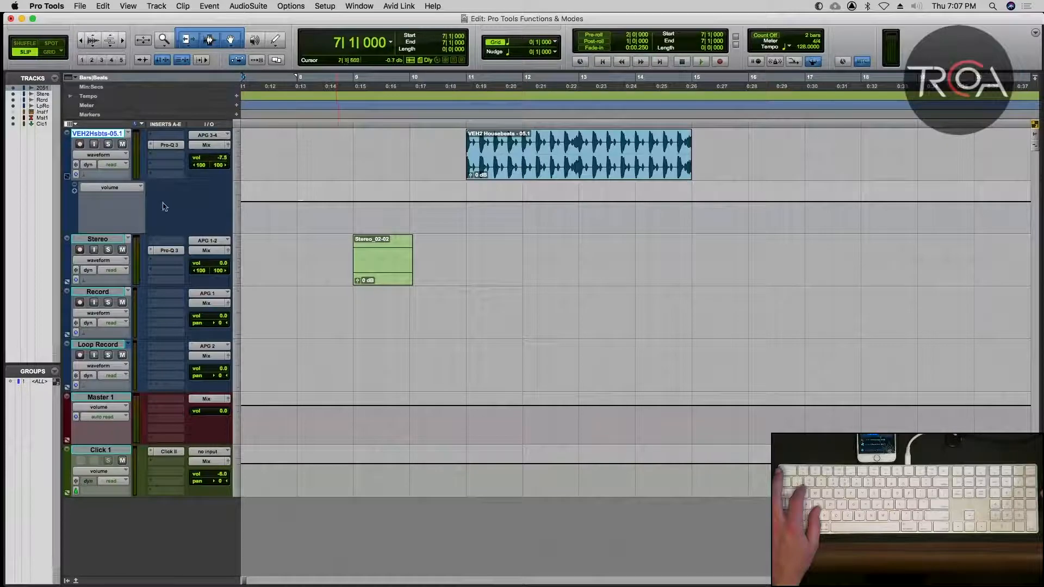
click(576, 167)
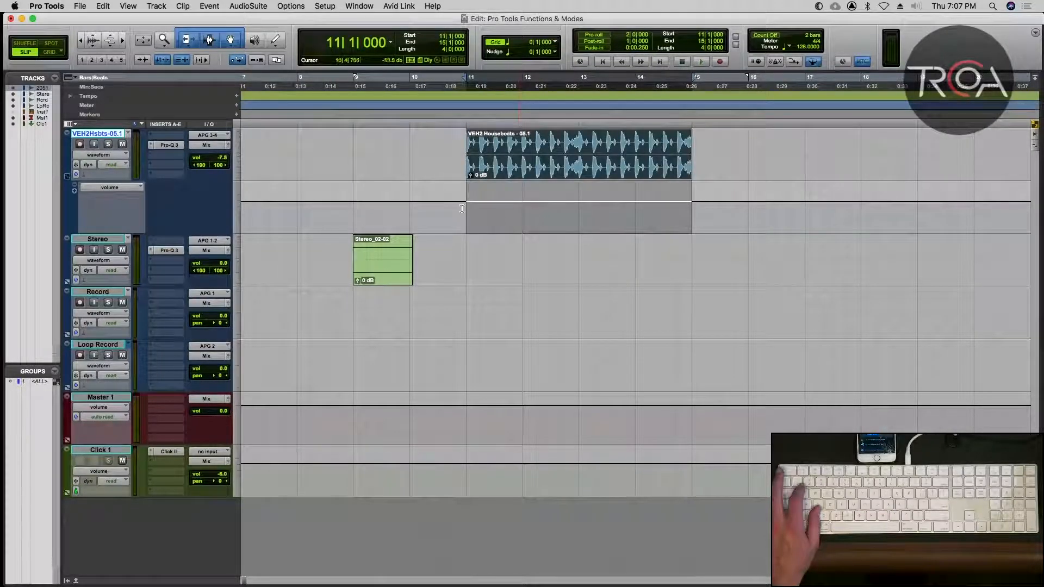
Toggle Automation Follows Edit off and on, and lower the VEH2 volume automation from 12|3|017 to 13|3|395 to about -20 dB.
click(238, 61)
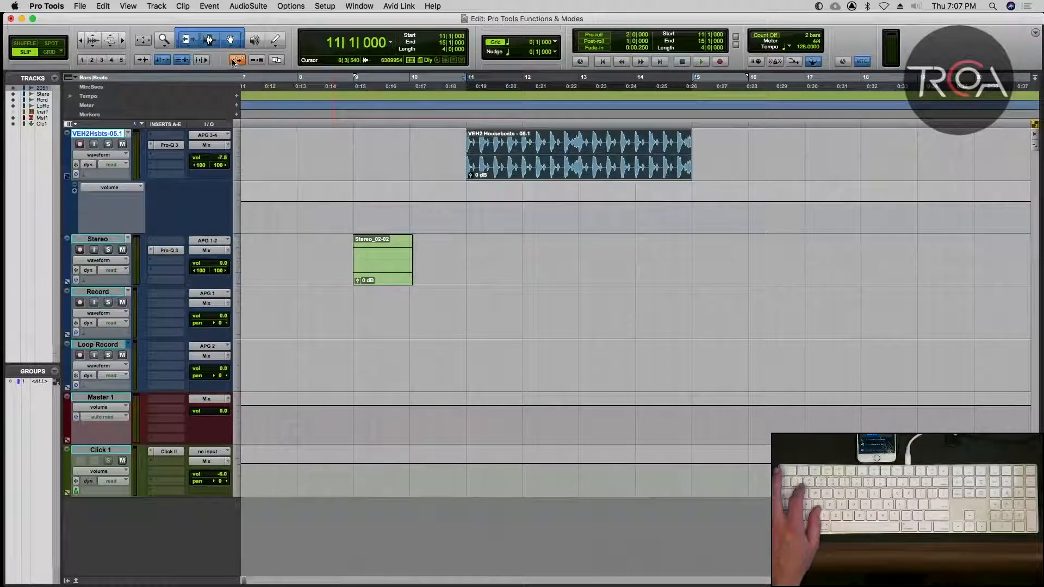
click(236, 65)
drag(551, 208, 583, 201)
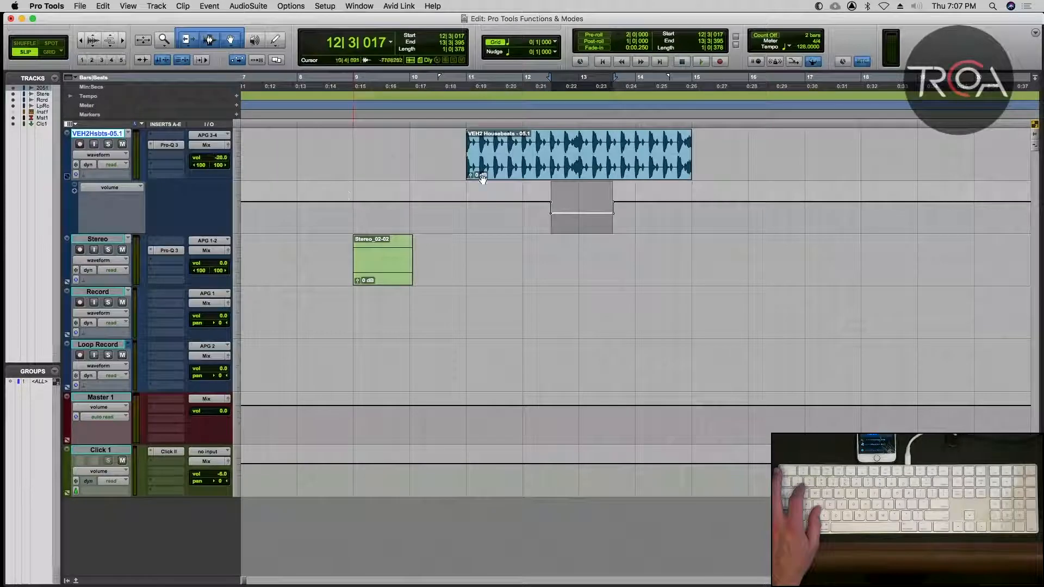
Try moving the VEH2 clip at bar 11 later on its track with Automation Follows Edit enabled, and undo the move.
click(505, 164)
drag(527, 167, 824, 167)
key(super+z)
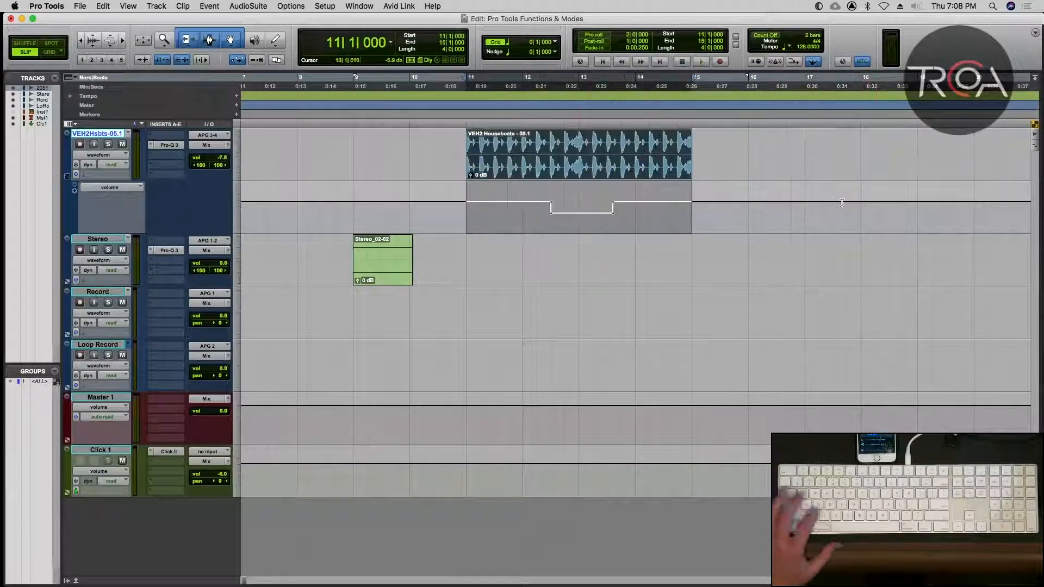
Disable Automation Follows Edit, try moving the VEH2 clip at bar 11 later on its track, and undo the move.
click(237, 60)
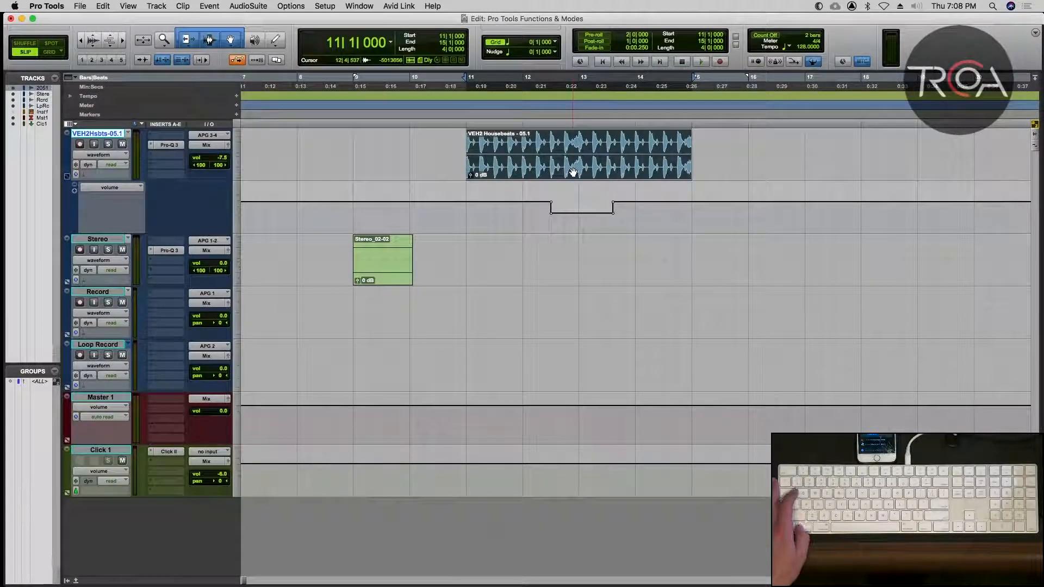
drag(574, 172, 861, 172)
key(super+z)
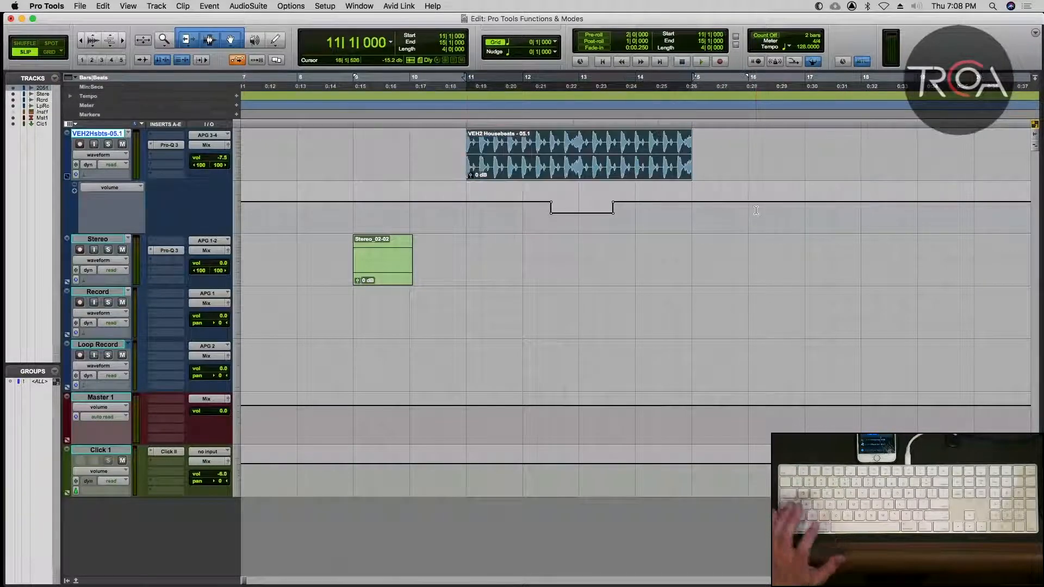
Compare the Automation Follows Edit states by switching it on, off and on again, leaving it enabled.
click(235, 60)
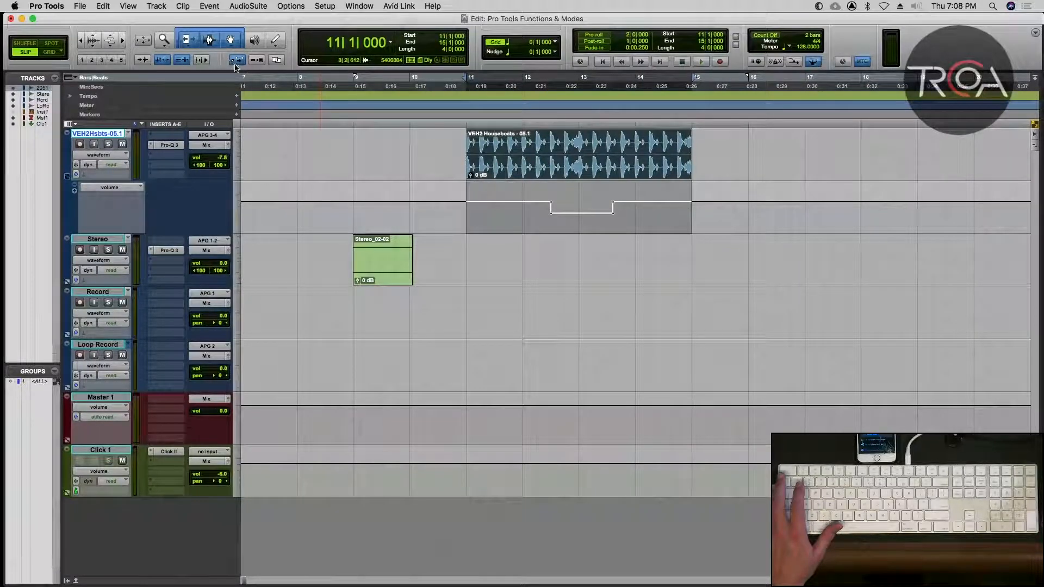
click(236, 60)
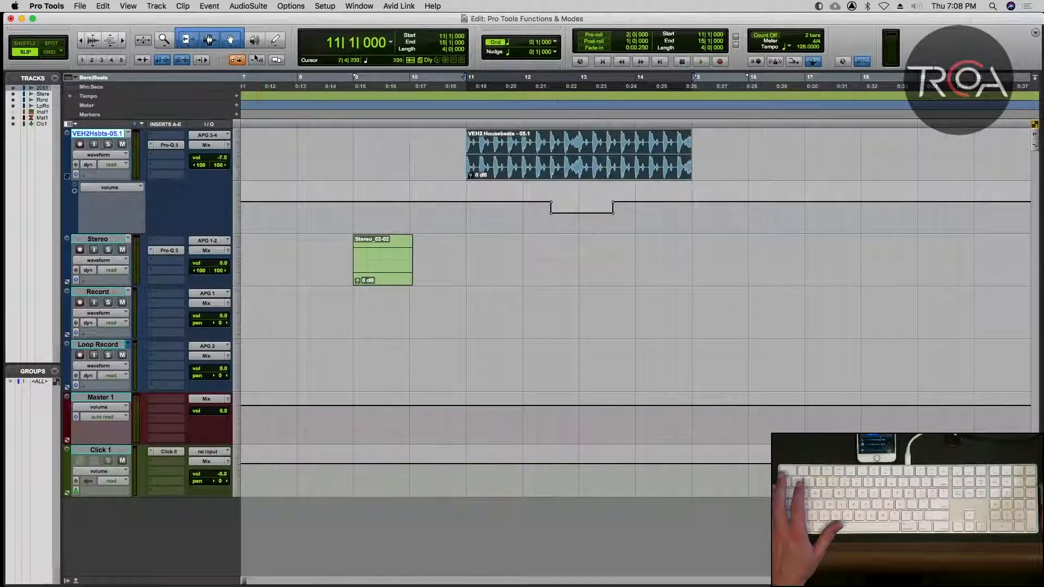
click(236, 60)
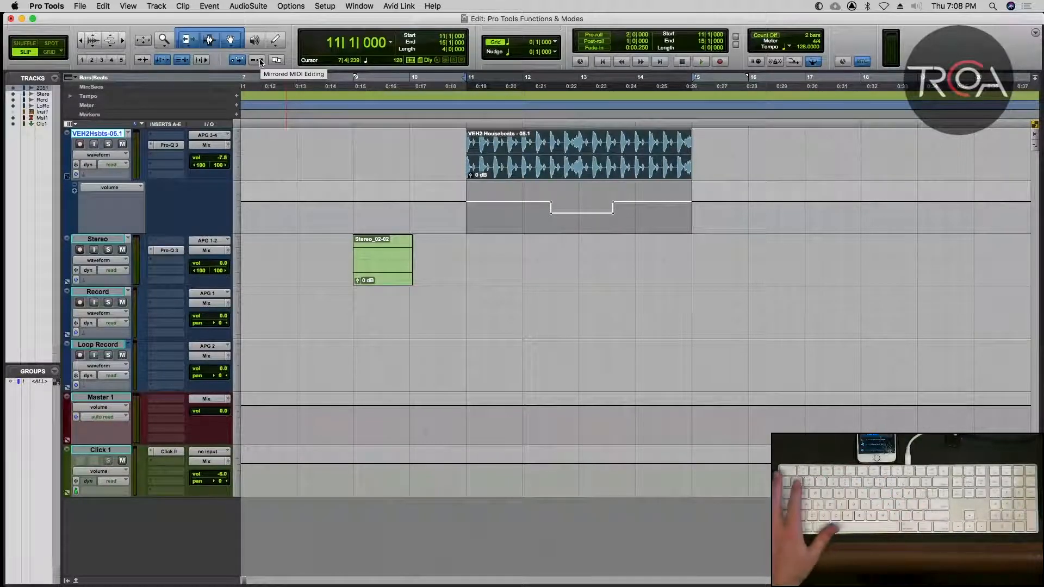
Show the Inst 1 track and duplicate its Inst 1-03 clip from bar 6 to bar 11.
click(12, 112)
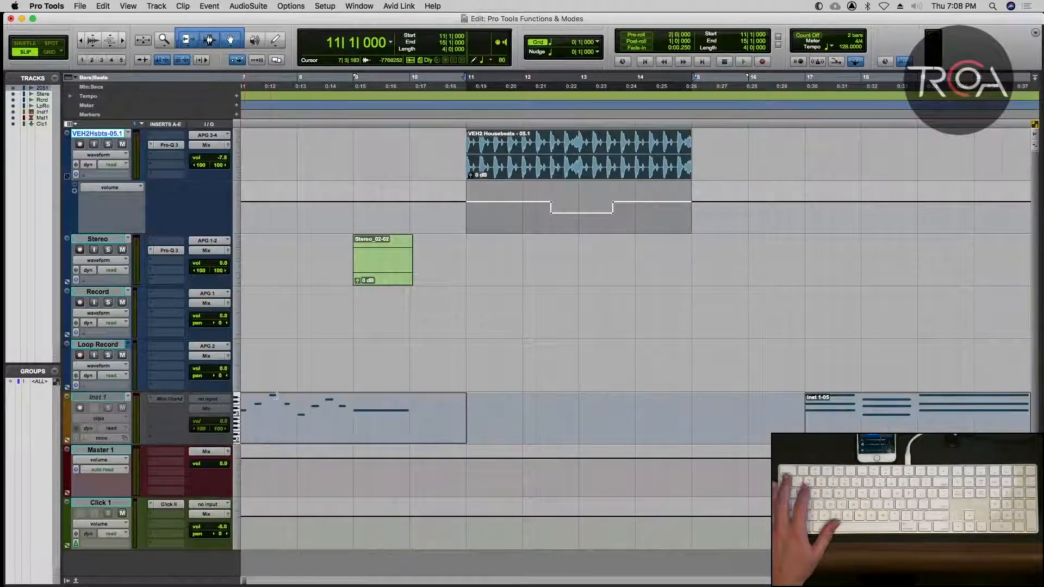
scroll(372, 413, left, 10)
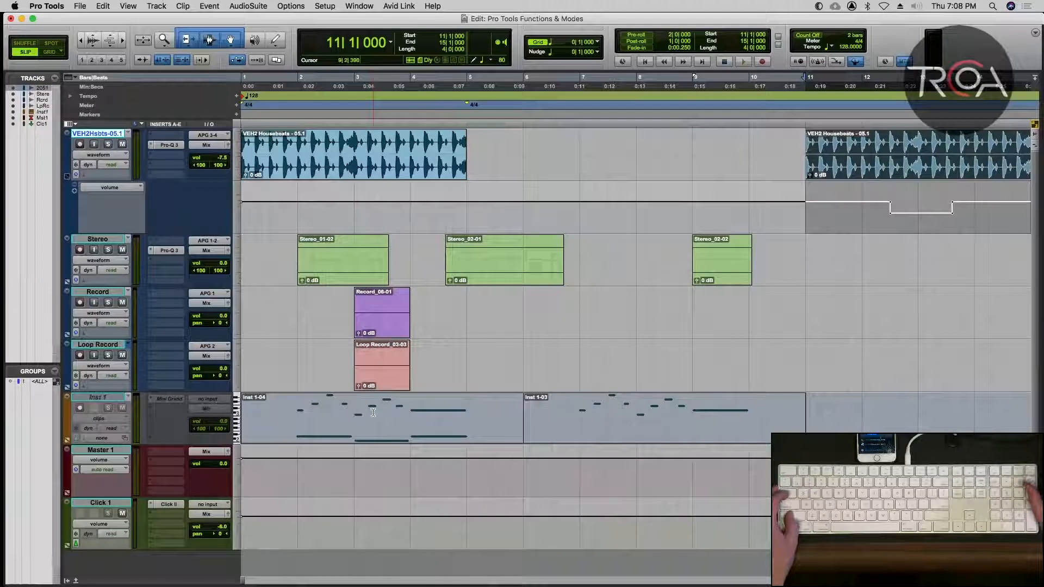
drag(603, 433, 850, 428)
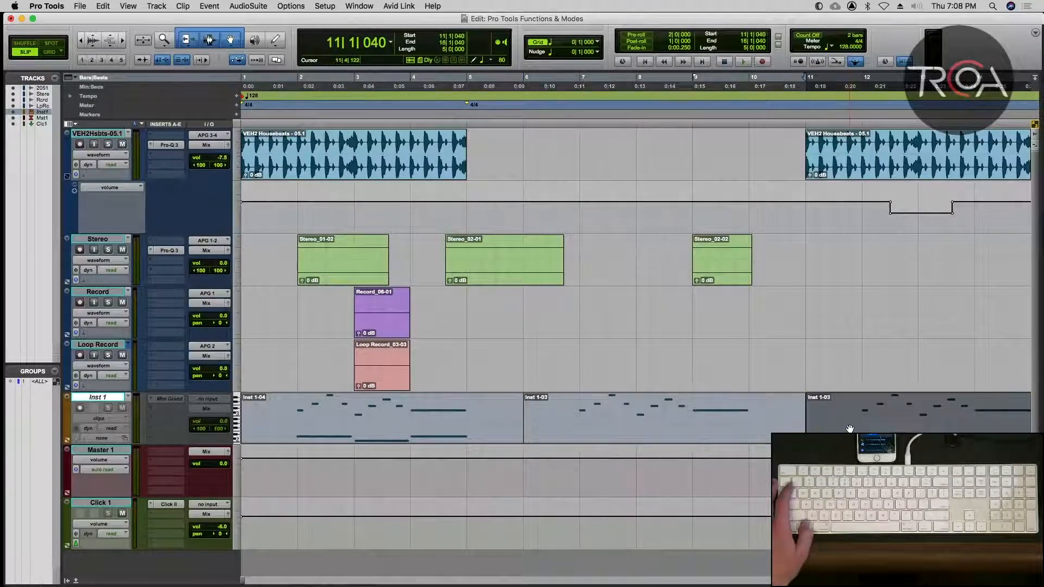
Open the Inst 1-03 clip at bar 6 in the MIDI Editor and enable Mirrored MIDI Editing.
click(723, 429)
key(ctrl+equal)
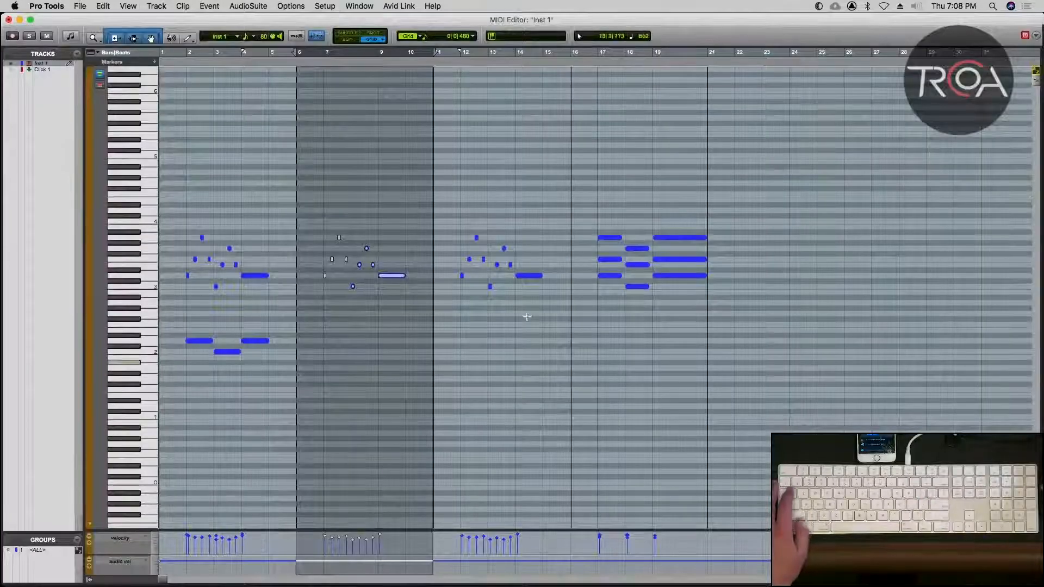
key(t)
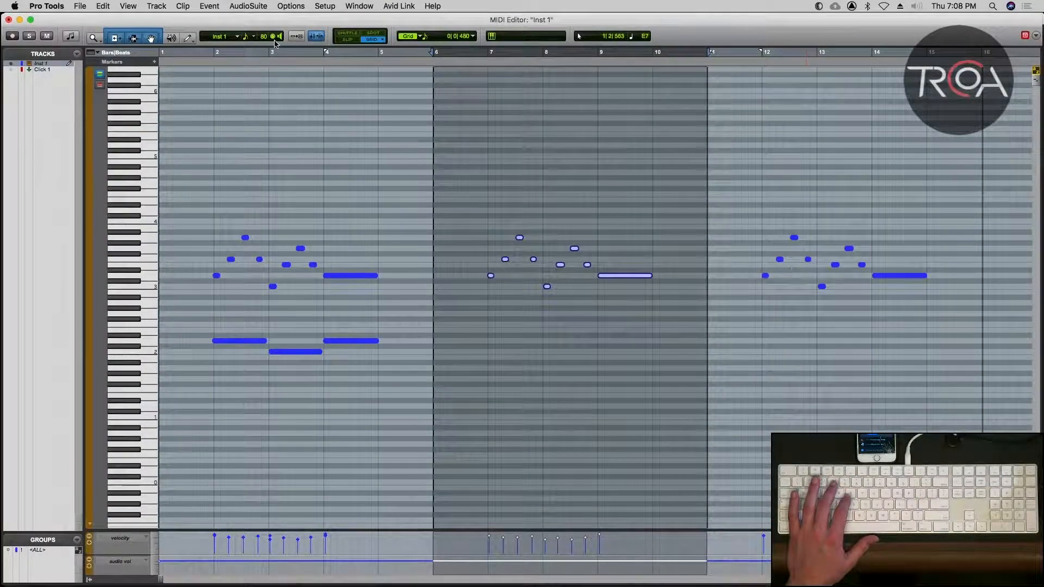
click(297, 36)
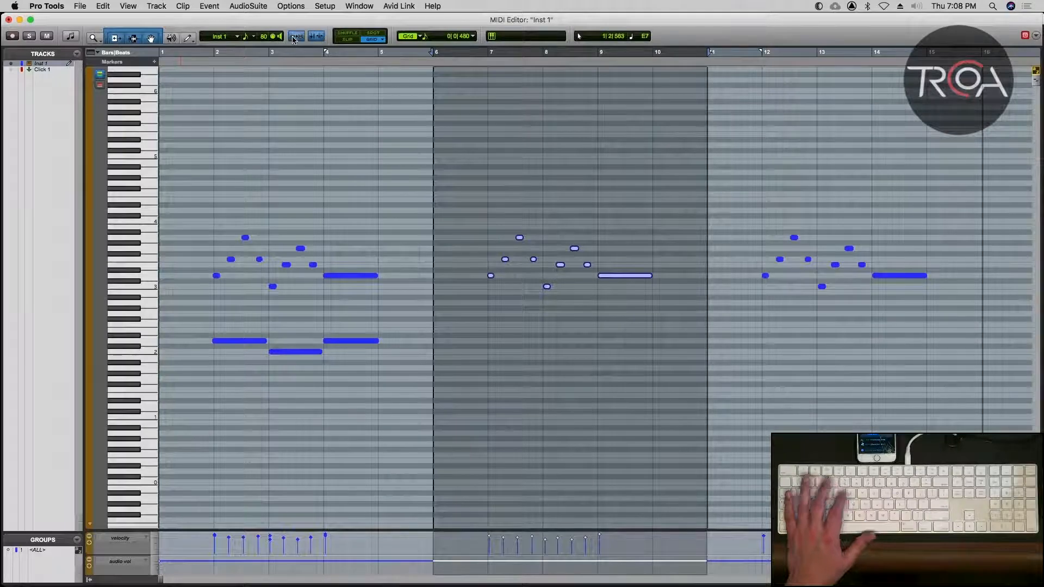
Try adding a short B4 note in bar 9 with Mirrored MIDI Editing enabled, undo it, and close the MIDI Editor.
click(622, 161)
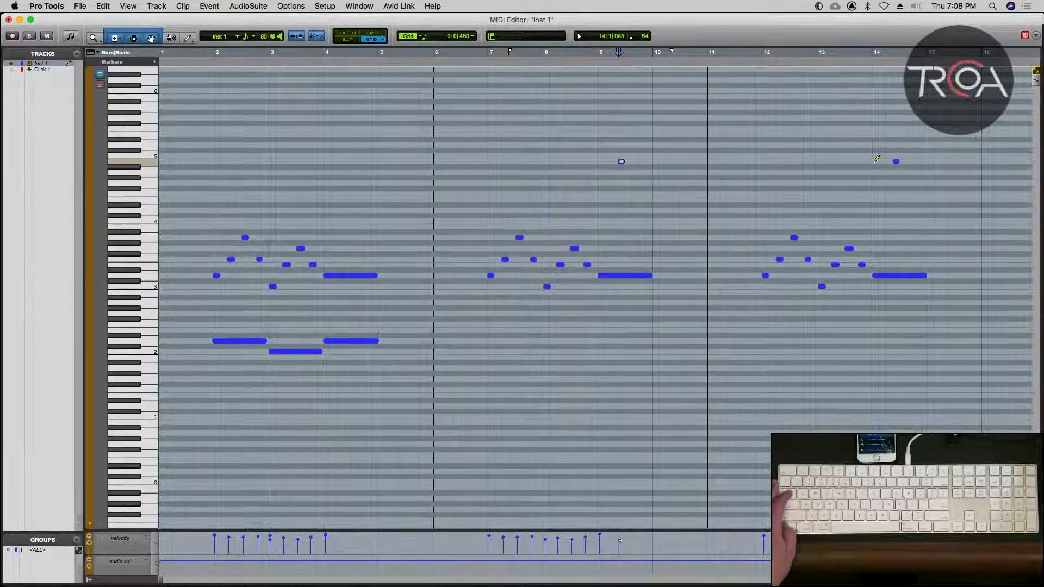
key(super+z)
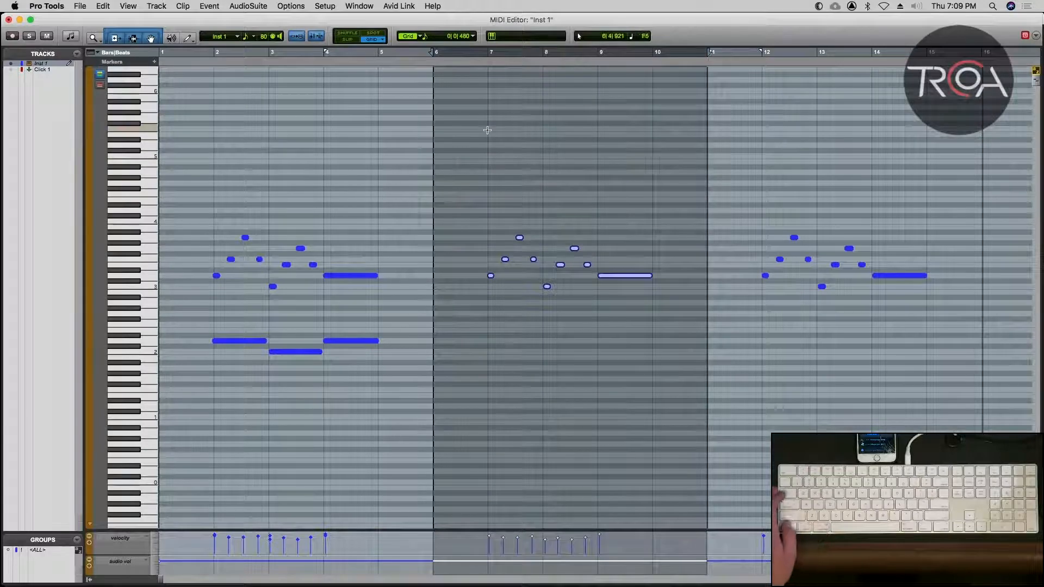
key(super+w)
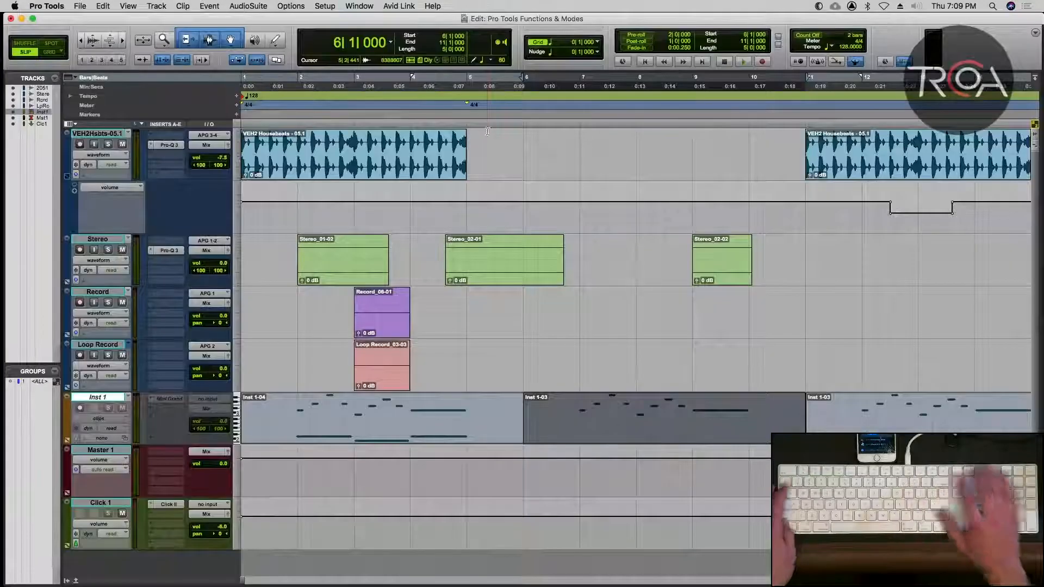
Disable Mirrored MIDI Editing, remove the Inst 1-03 copy at bar 11, and clear the track selection.
click(256, 61)
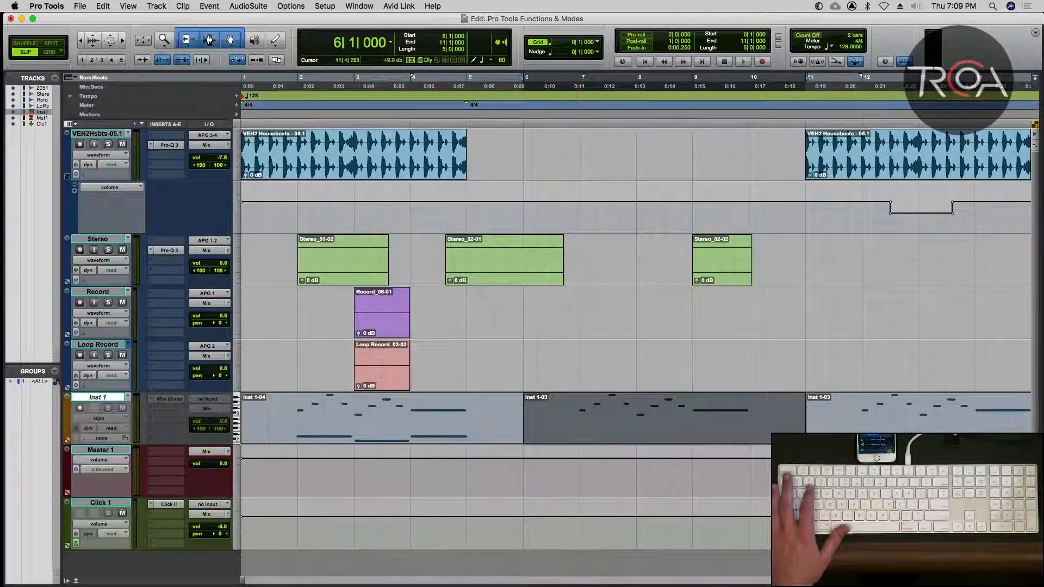
click(808, 422)
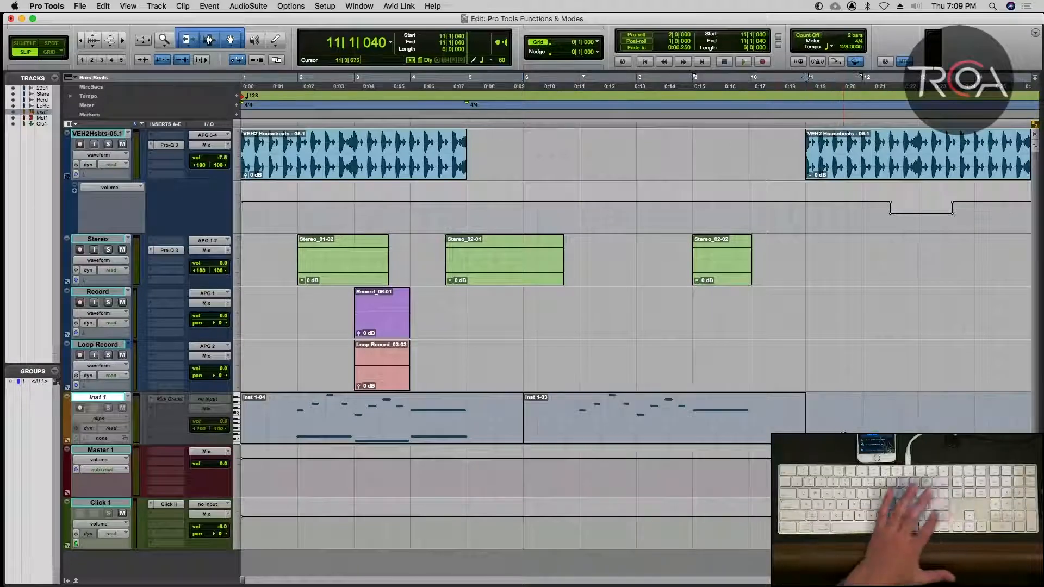
click(487, 335)
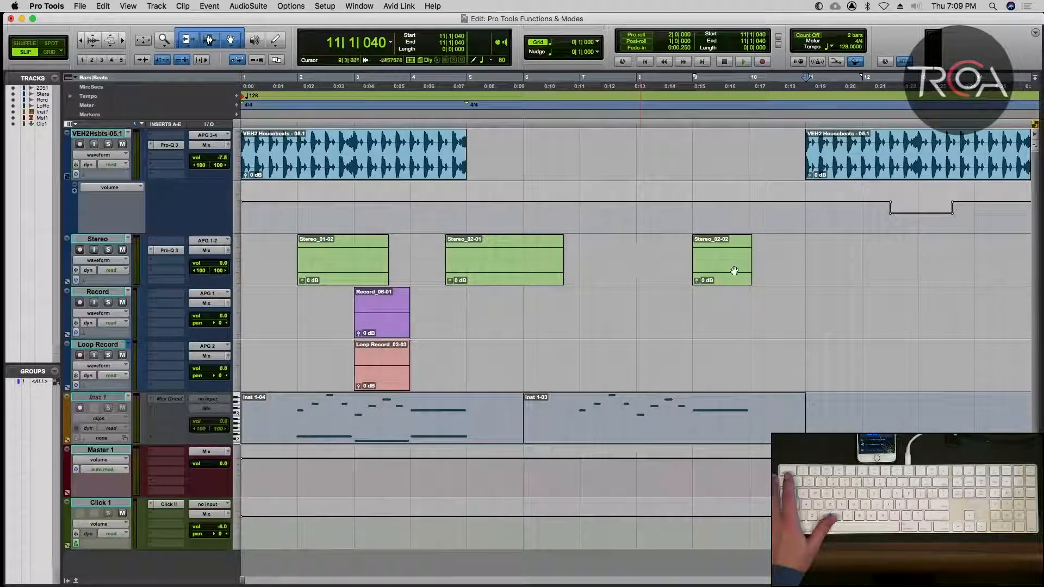
With Layered Editing off, try moving the Stereo_02-02 clip onto Stereo_02-01 and back to bar 9, and undo both moves.
drag(723, 271, 699, 270)
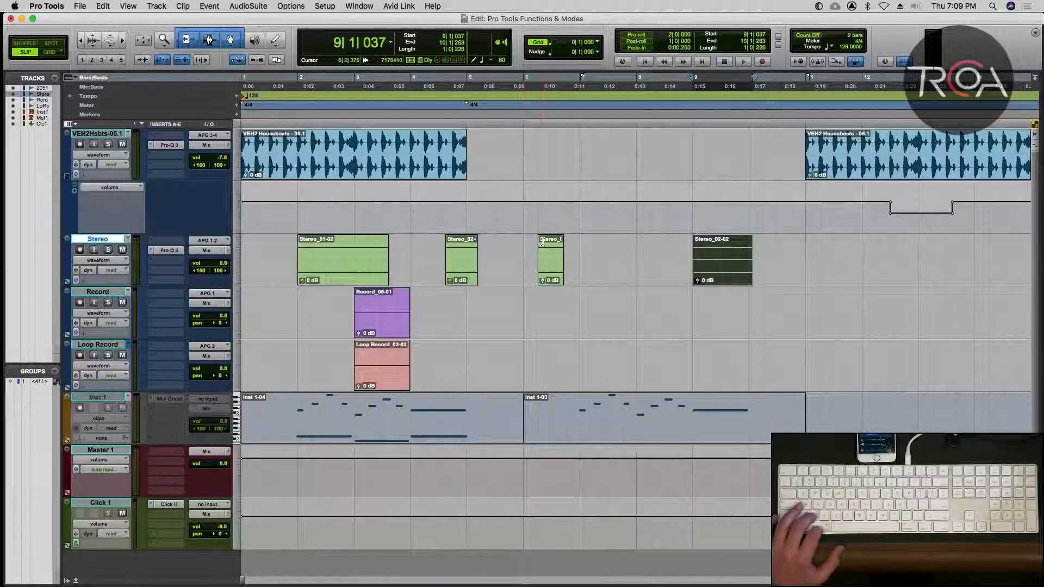
key(super+z)
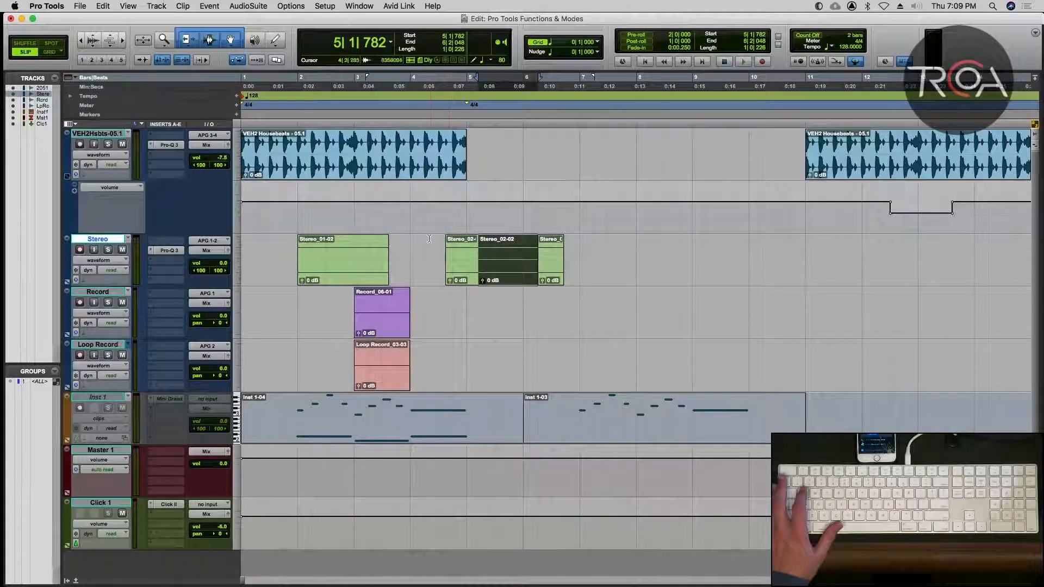
key(super+z)
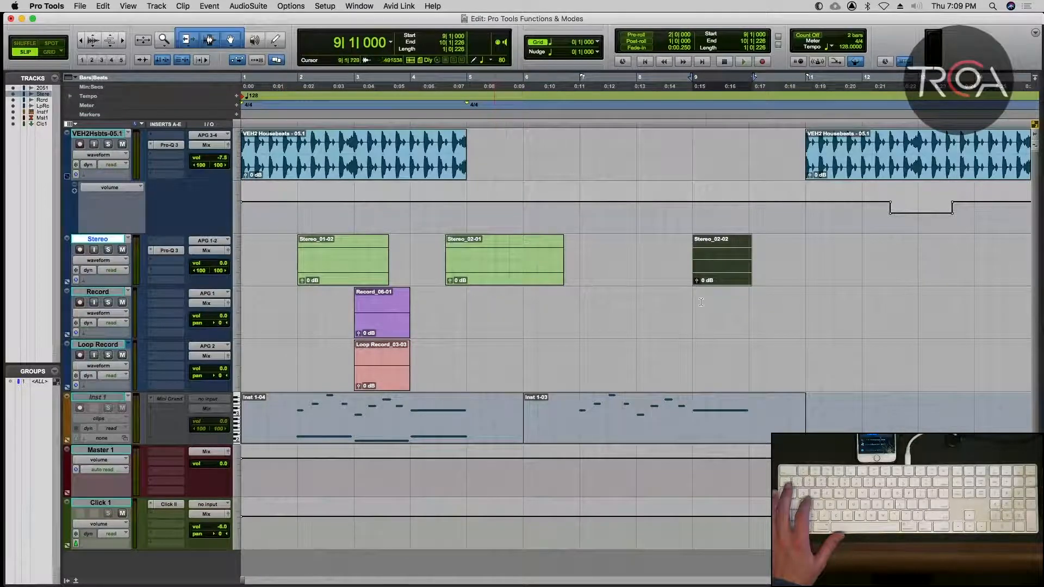
With Layered Editing on, move the Stereo_02-02 clip over Stereo_02-01 and back to 8|4|294, and turn off clip Transparency.
mouse_move(727, 266)
mouse_down()
mouse_move(503, 266)
mouse_move(724, 270)
mouse_up()
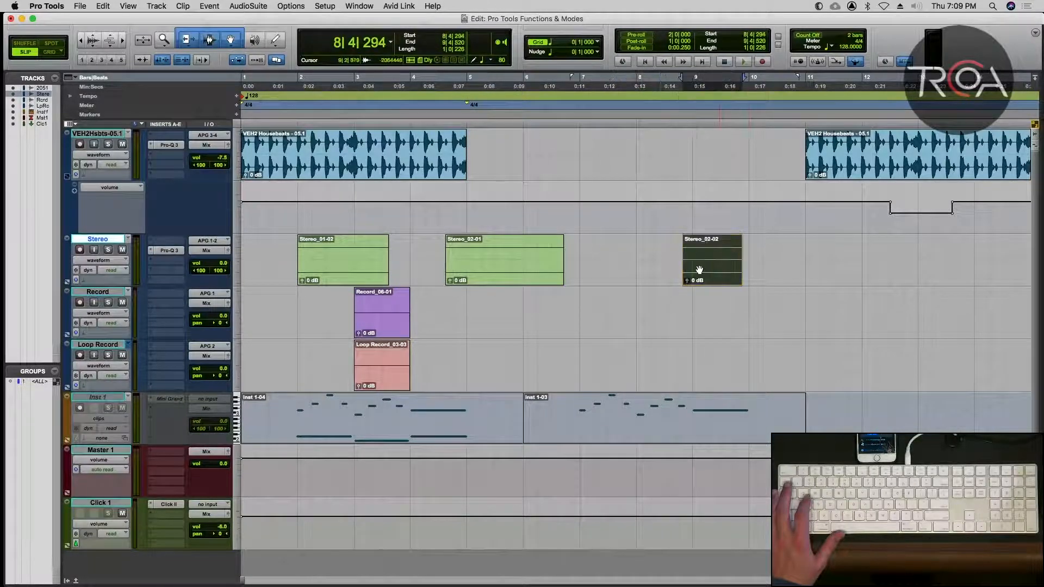
click(126, 7)
mouse_move(175, 80)
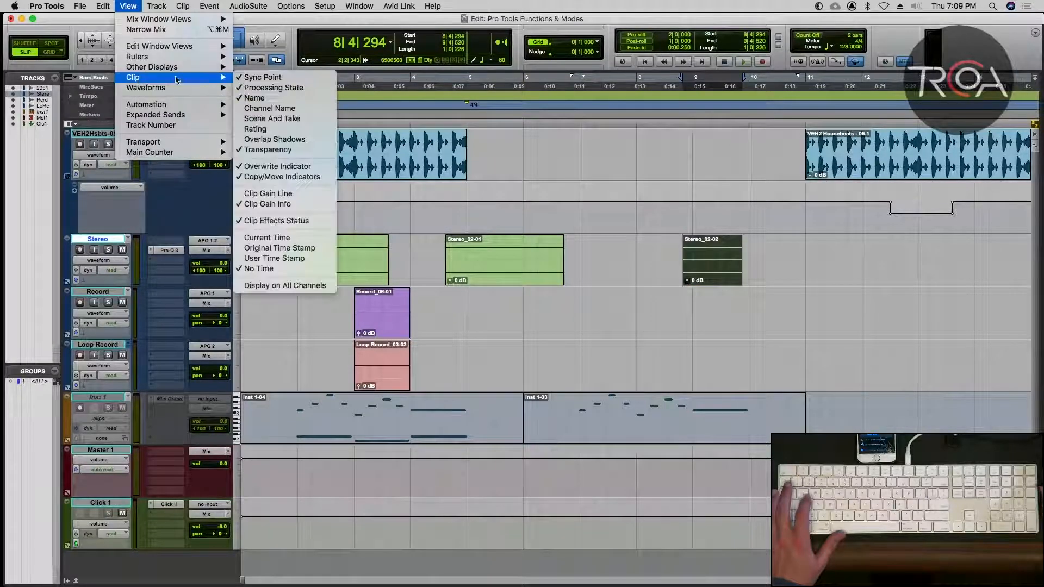
click(255, 152)
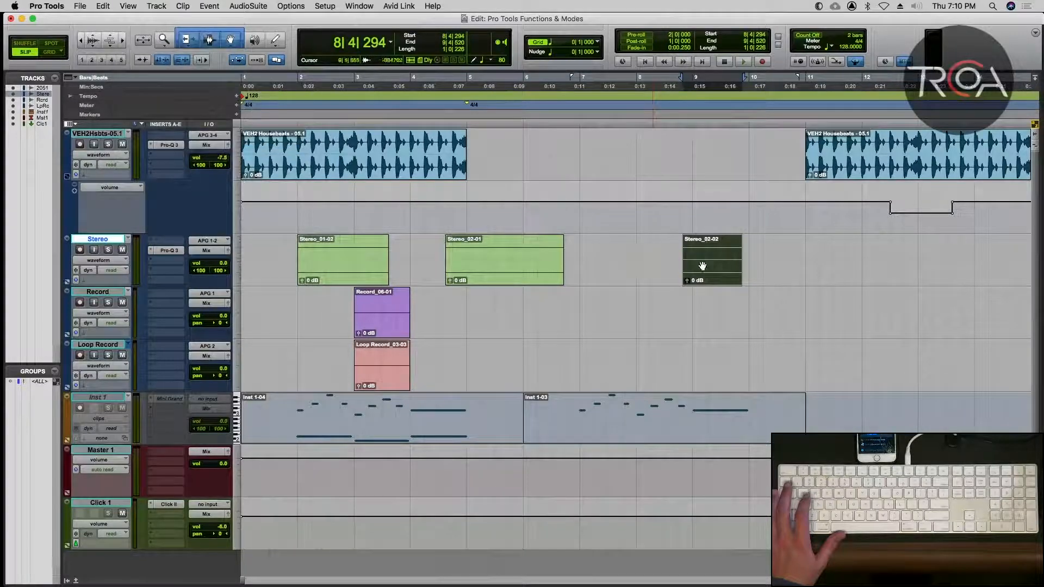
Try dragging Stereo_02-02 with clip Transparency off, dropping it onto Stereo_02-01 at 5|1|523, and undo the move.
drag(737, 183, 570, 240)
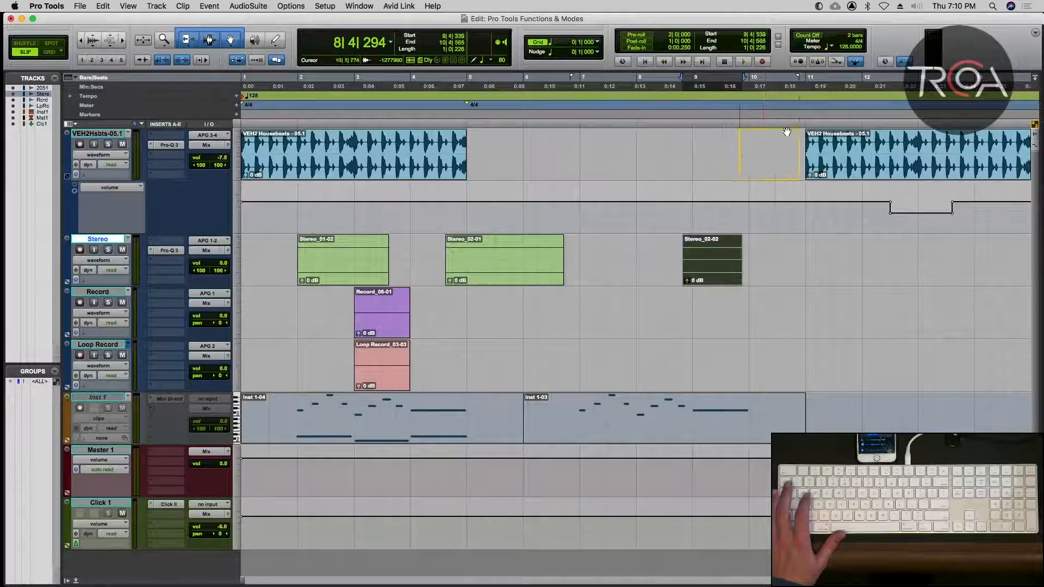
mouse_move(787, 132)
mouse_down()
mouse_move(882, 131)
mouse_move(771, 133)
mouse_up()
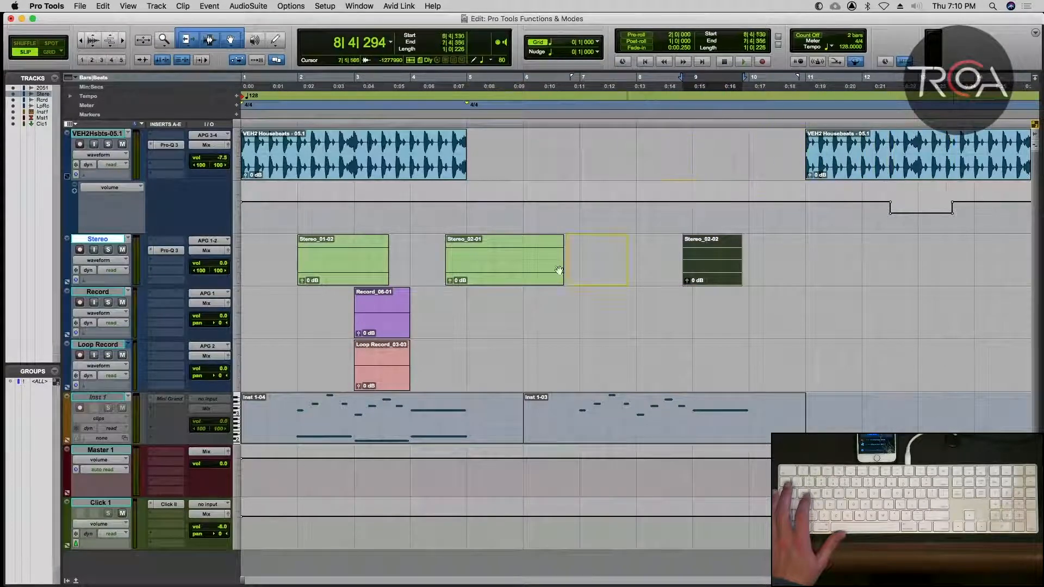
drag(559, 271, 454, 281)
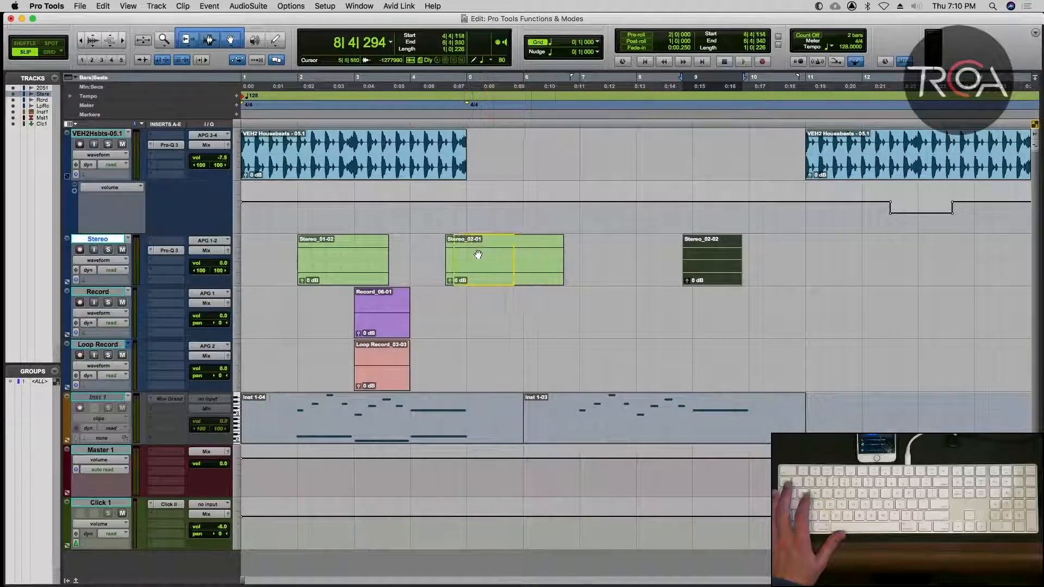
drag(508, 254, 496, 254)
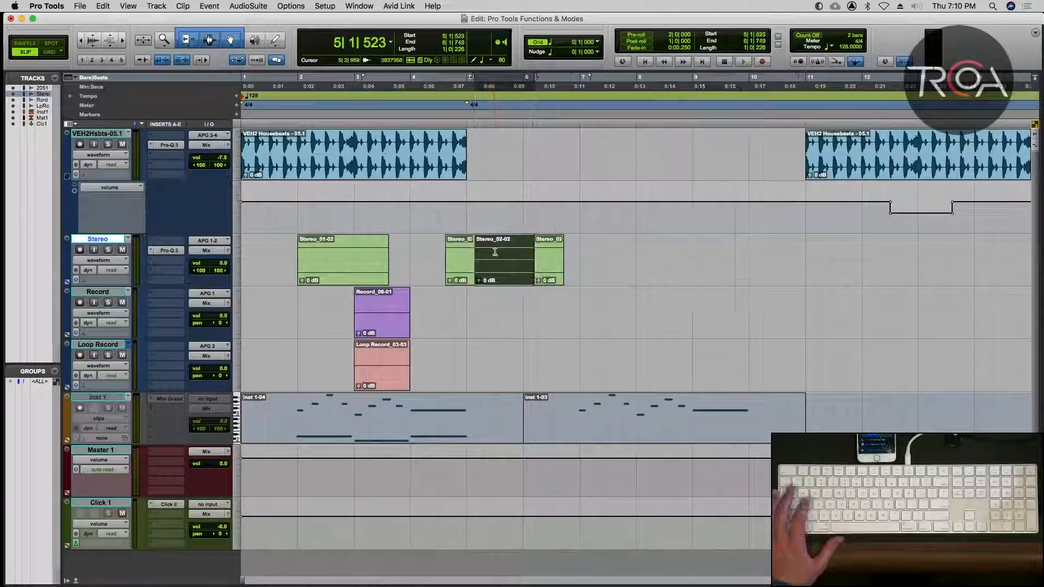
key(super+z)
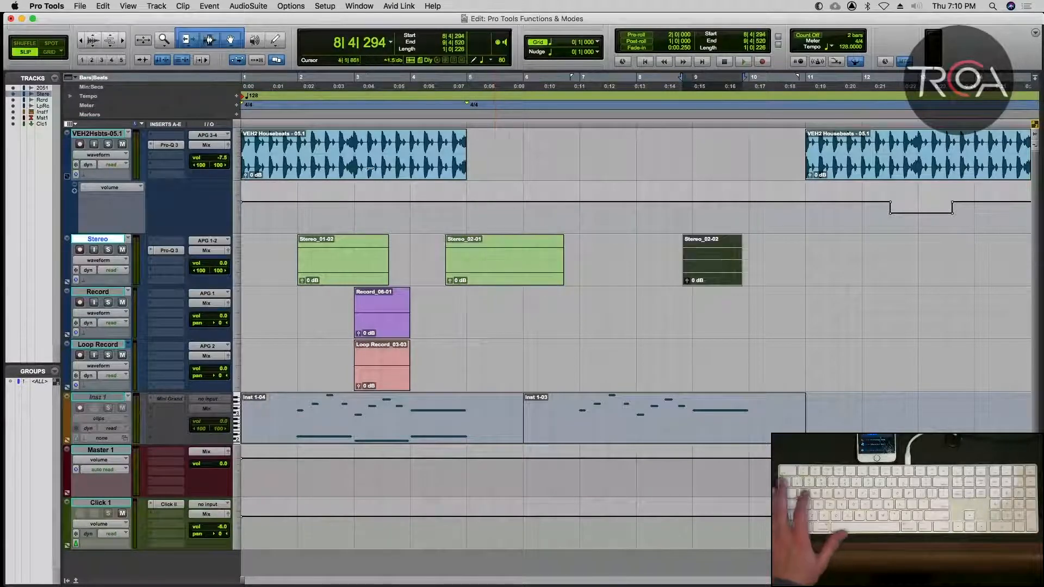
Turn clip Transparency back on and test dragging the Stereo_02-02 clip, returning it to 8|4|294.
click(136, 8)
mouse_move(159, 79)
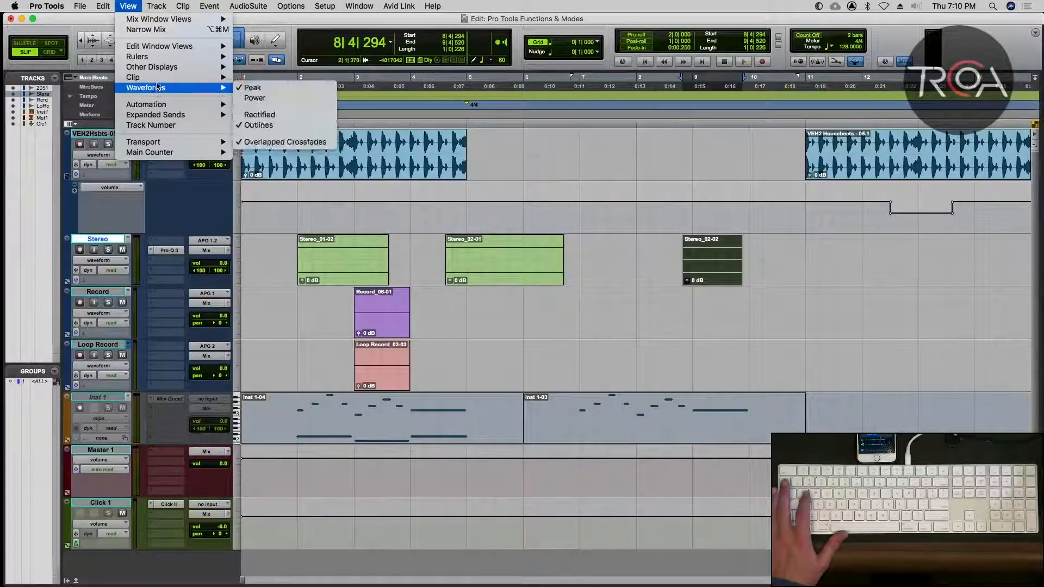
click(275, 139)
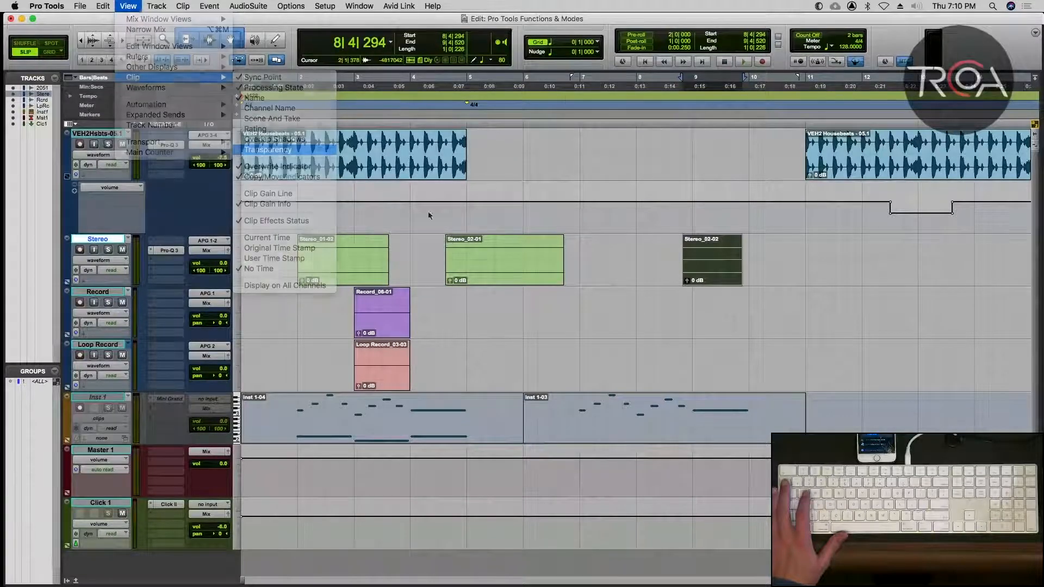
mouse_move(712, 274)
mouse_down()
mouse_move(508, 272)
mouse_move(500, 163)
mouse_move(322, 154)
mouse_move(492, 157)
mouse_move(571, 266)
mouse_move(716, 274)
mouse_up()
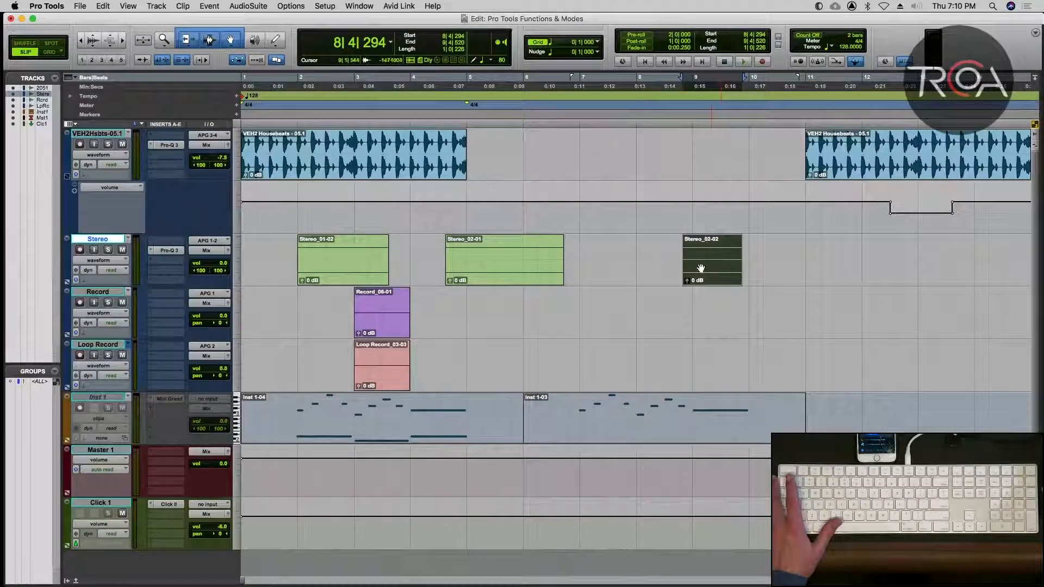
mouse_move(701, 268)
mouse_down()
mouse_move(492, 265)
mouse_move(708, 255)
mouse_move(699, 255)
mouse_up()
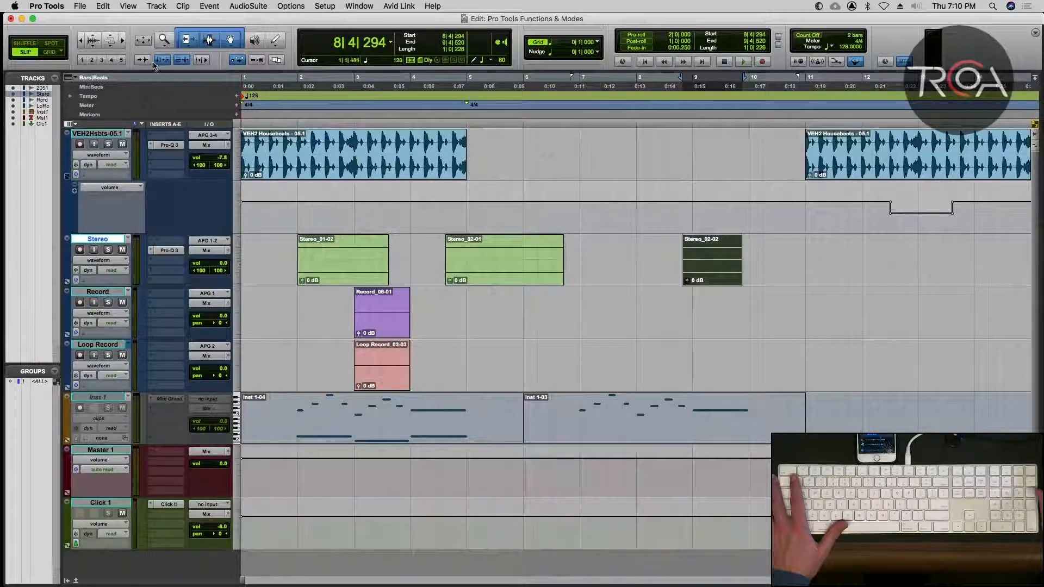
Select the VEH2Hsbts-05.1 track and place the insertion point at the session start, 1|1|000.
key(r)
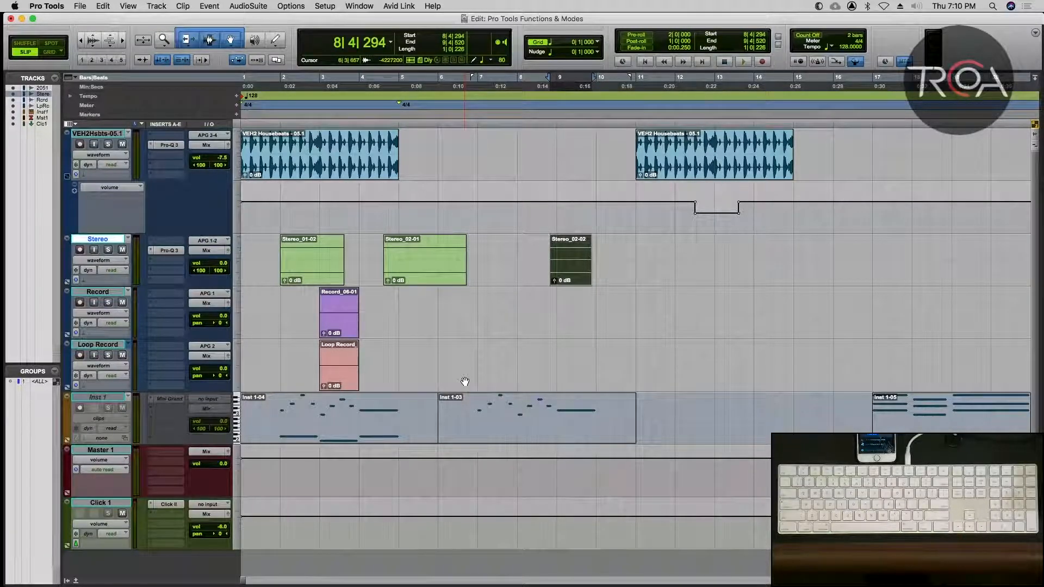
click(304, 134)
key(Return)
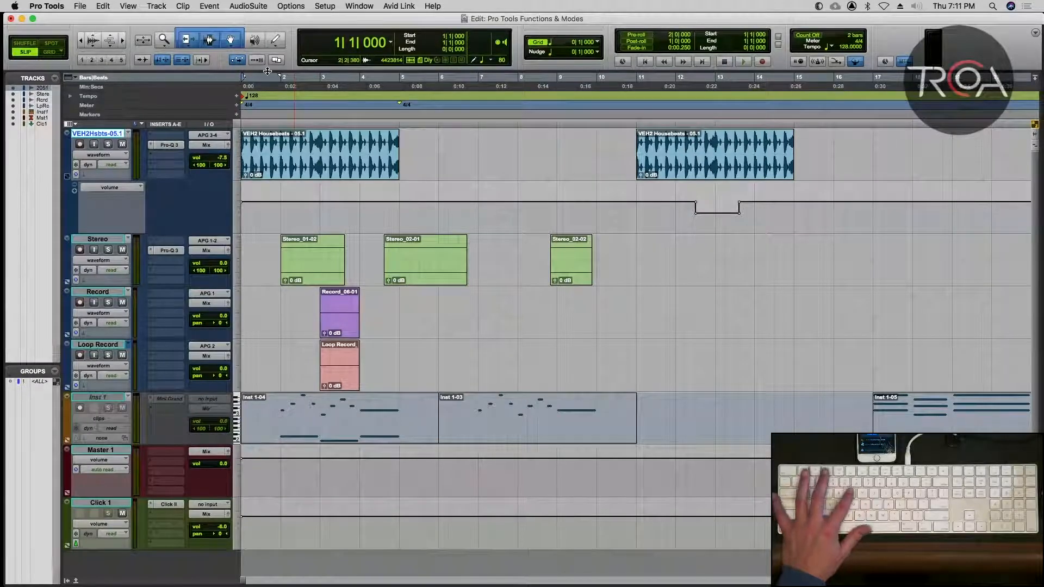
key(t)
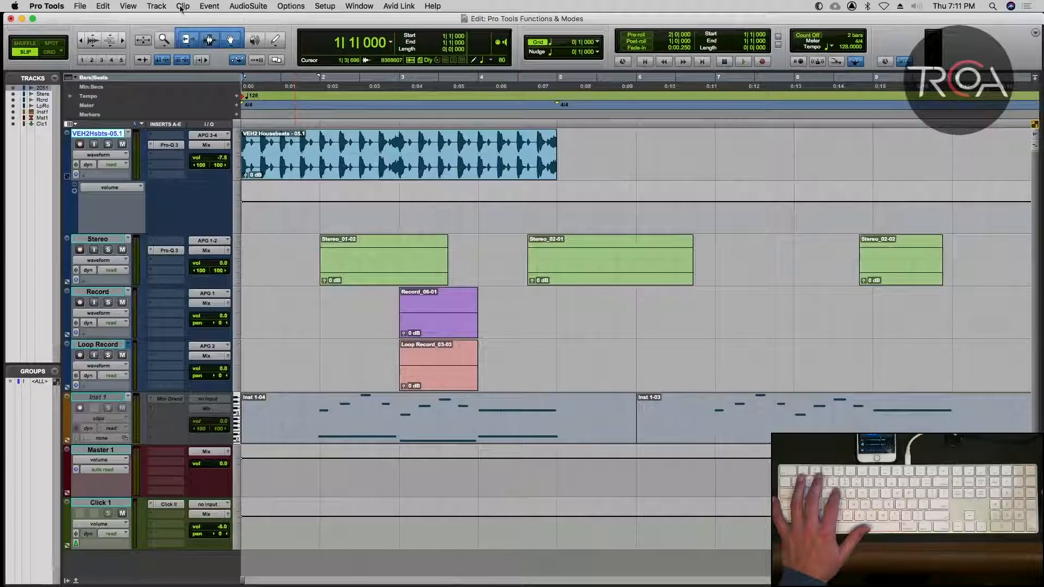
Set Edit window scrolling to Center Playhead and briefly play the session from the start to demonstrate it.
click(201, 6)
mouse_move(161, 6)
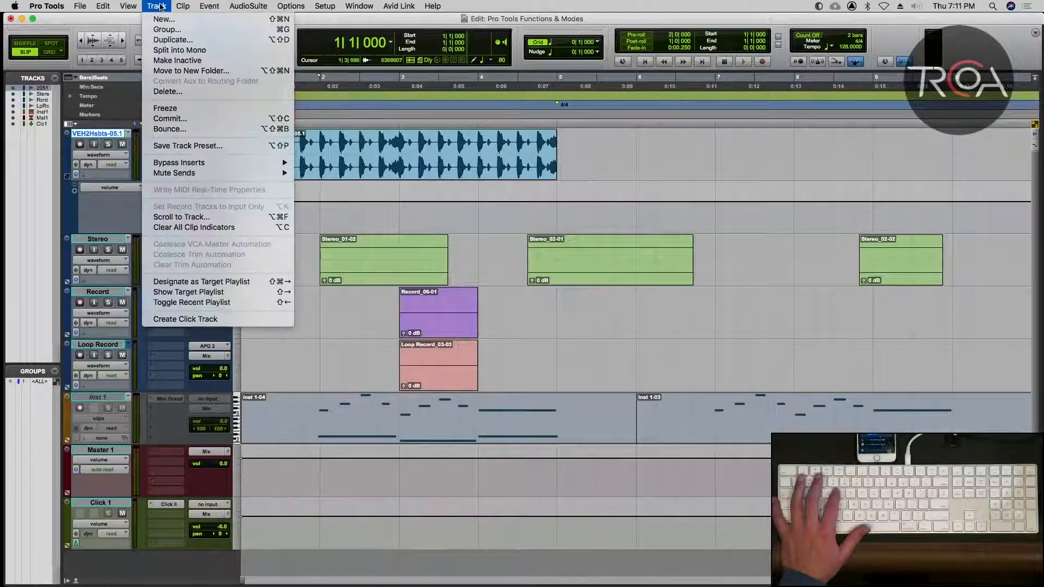
mouse_move(290, 6)
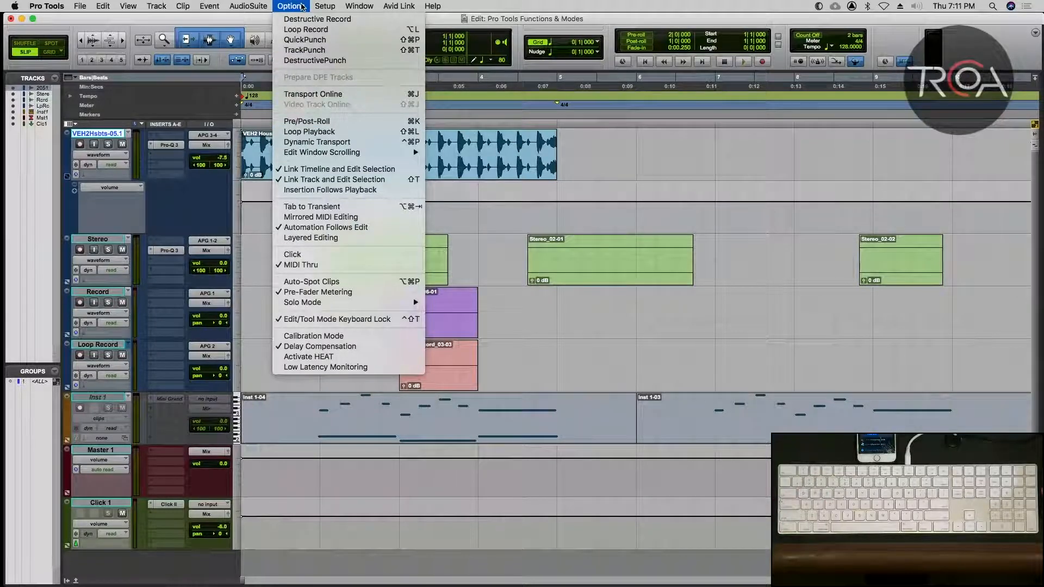
mouse_move(333, 153)
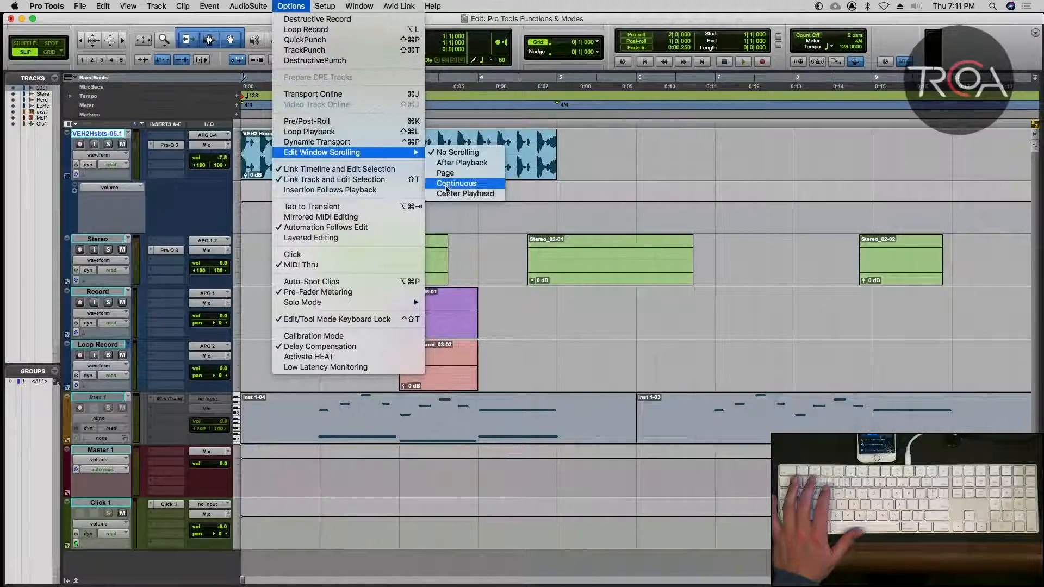
click(450, 197)
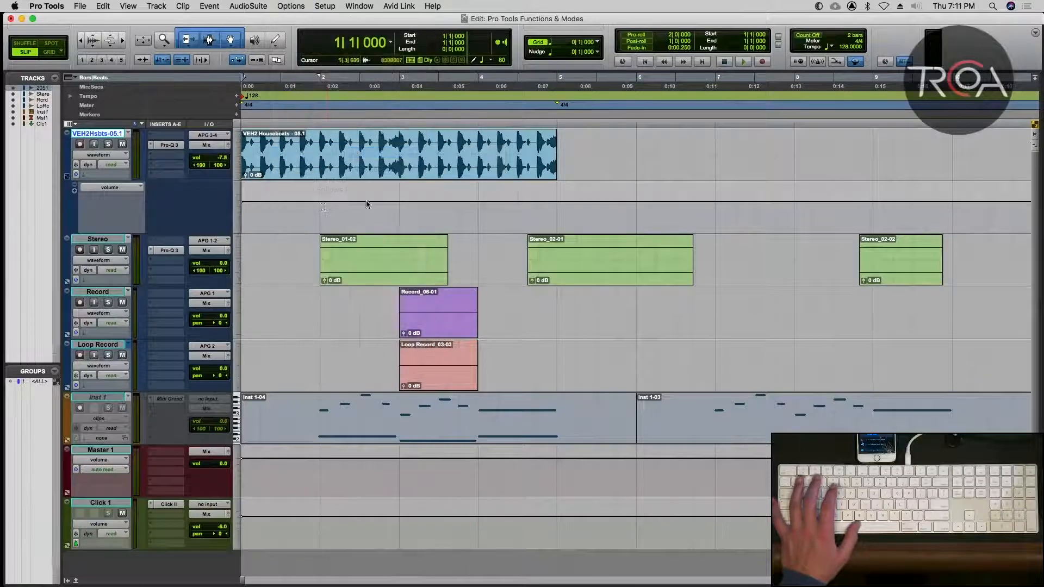
key(space)
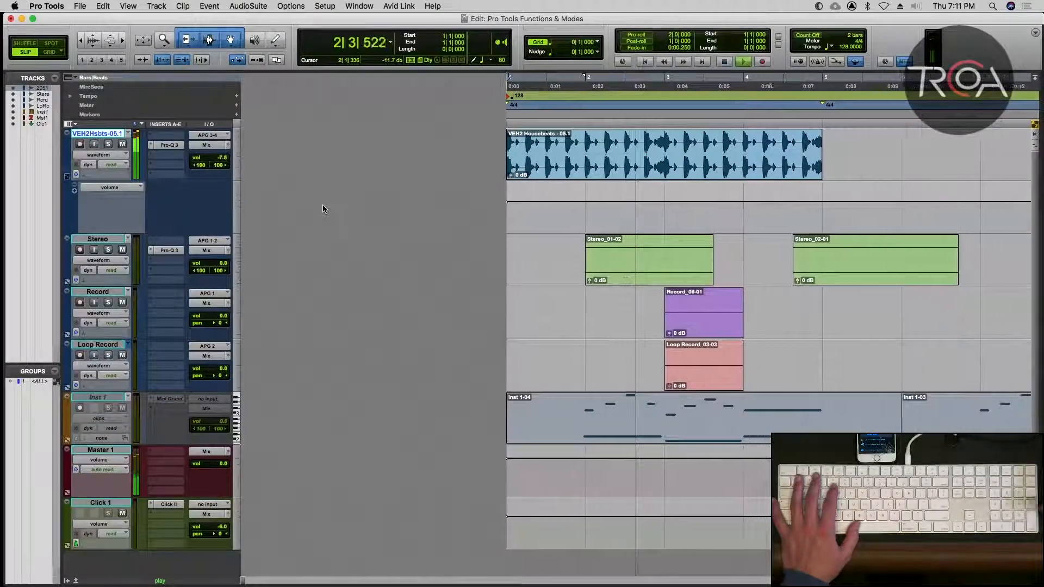
key(space)
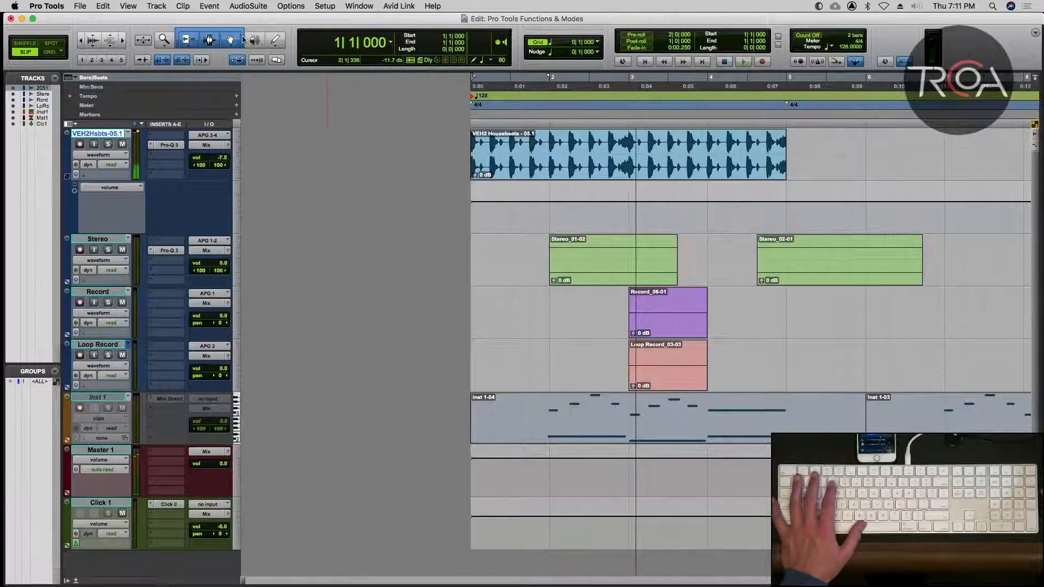
Switch Edit window scrolling to Center Playhead, test it by playing from the session start past bar 6, and return to the start.
click(281, 6)
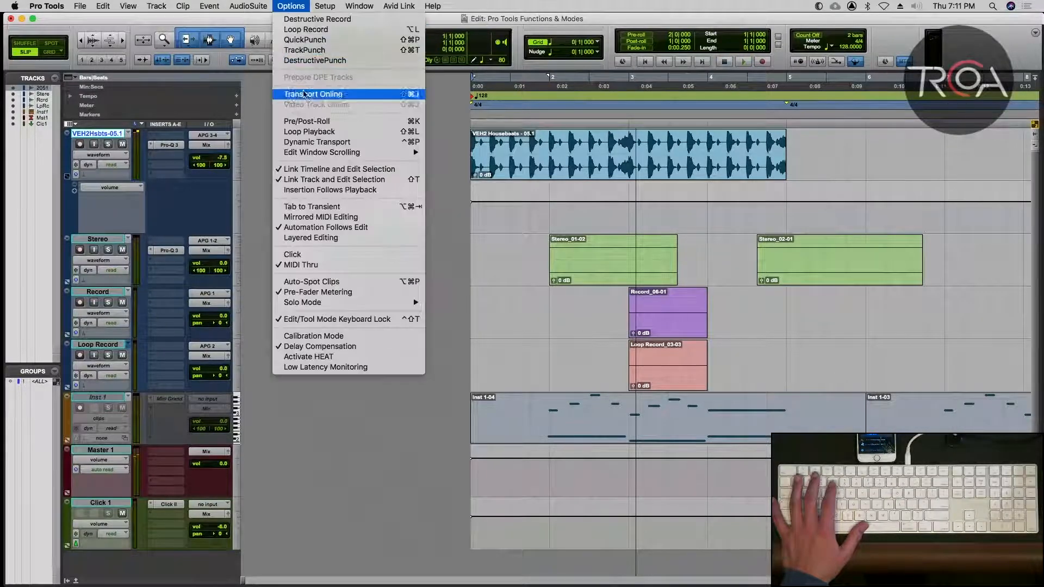
mouse_move(402, 153)
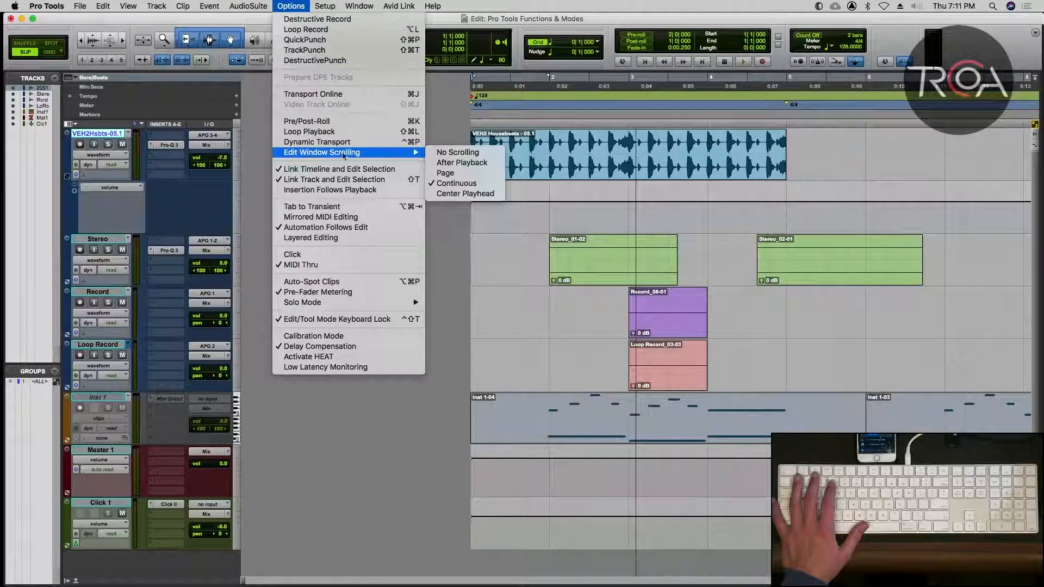
click(468, 195)
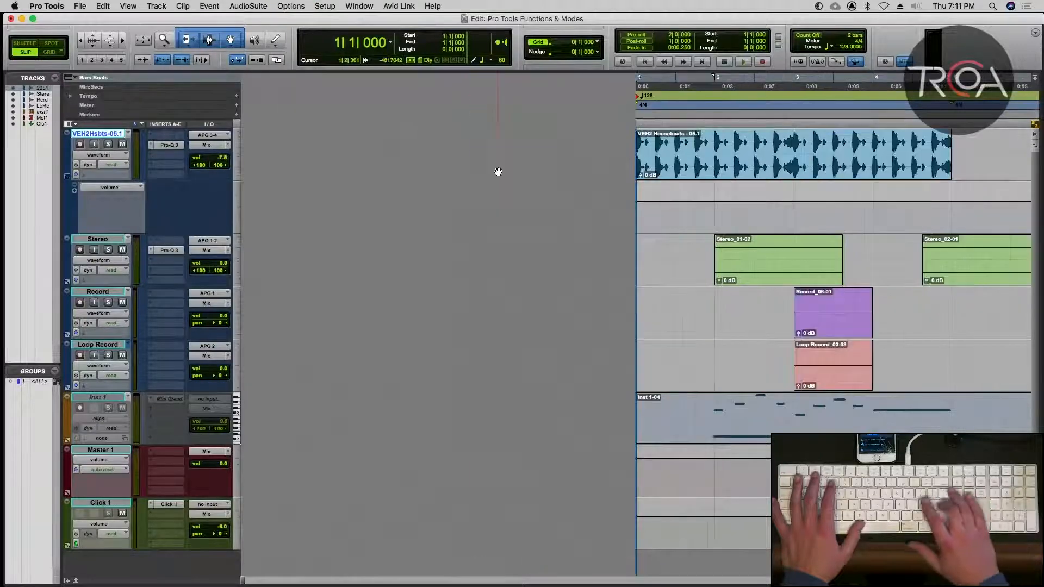
key(space)
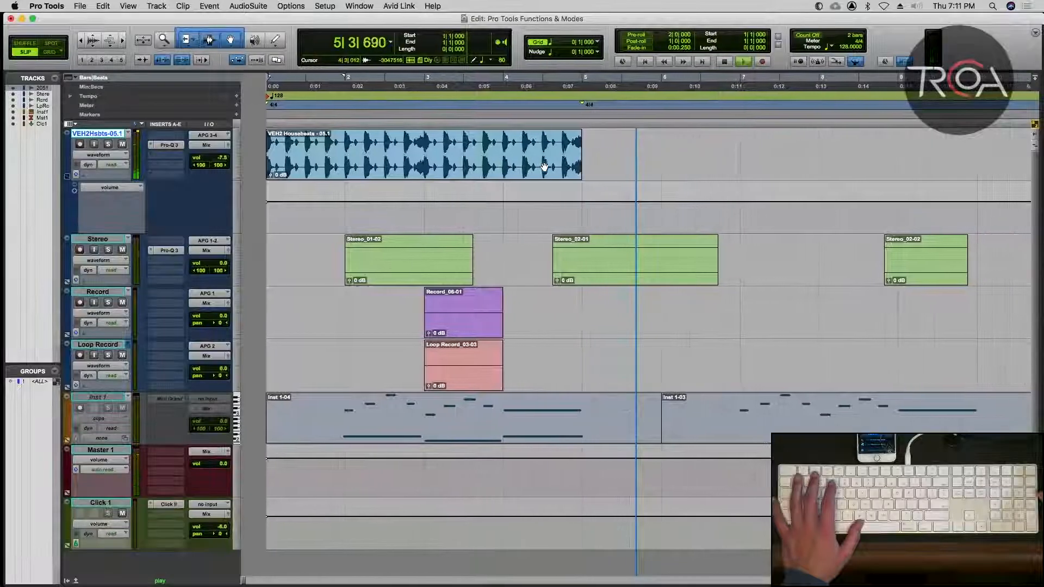
key(space)
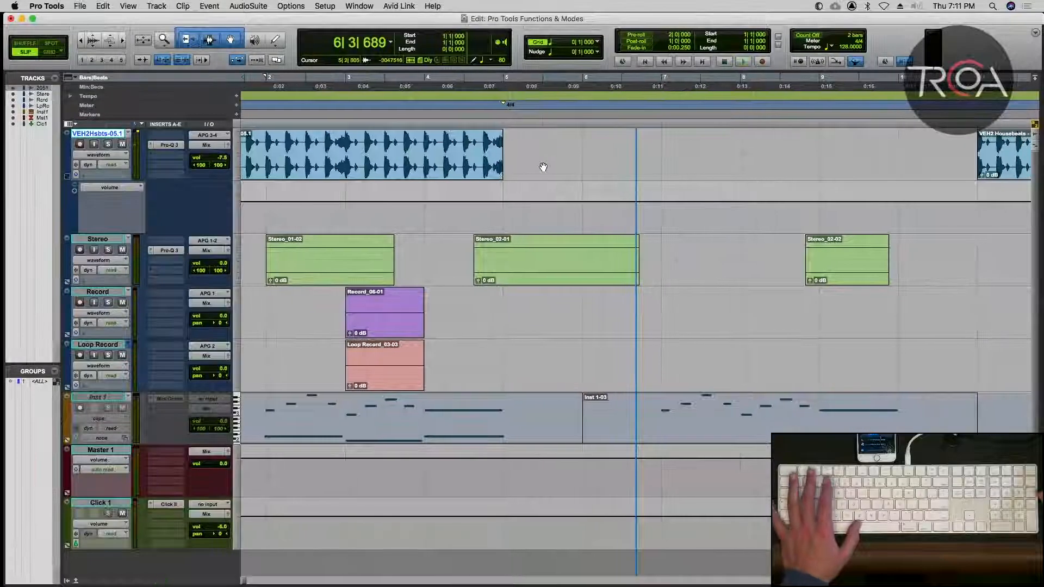
key(Return)
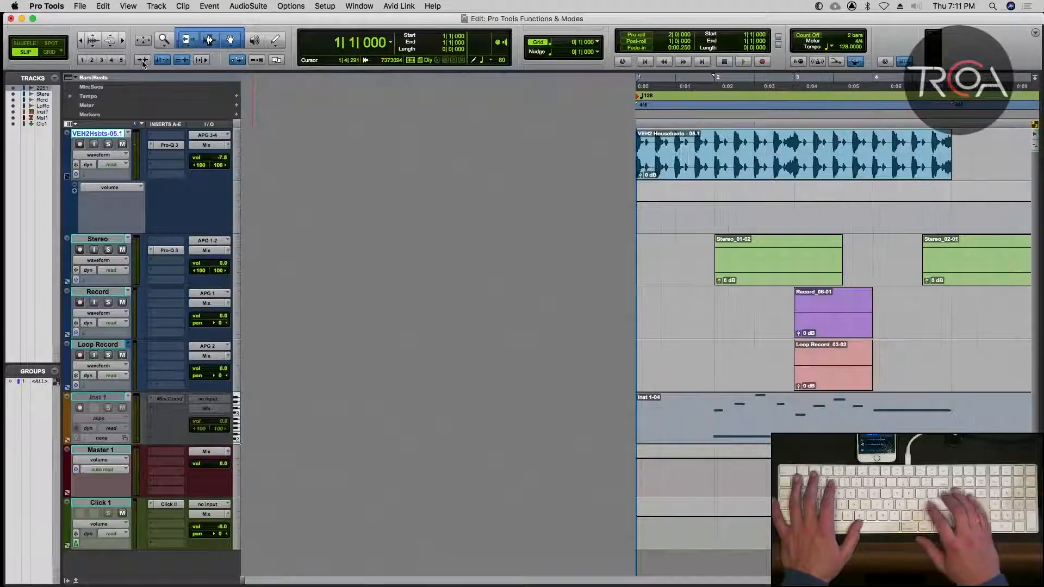
Change Edit window scrolling from Center Playhead to No Scrolling.
click(297, 9)
mouse_move(394, 156)
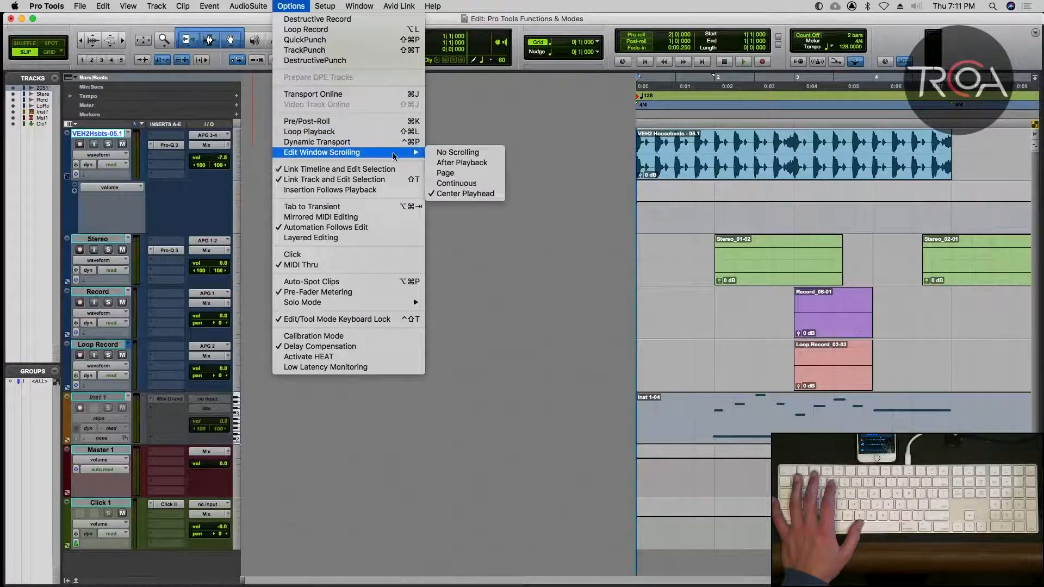
click(483, 154)
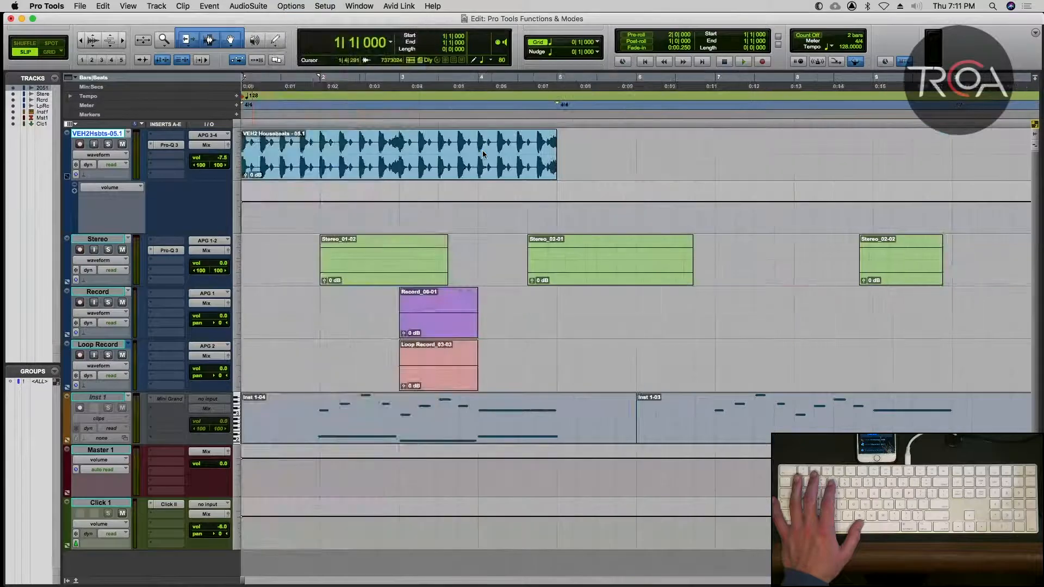
Set Edit window scrolling to Page and test it by playing the magnified timeline from the session start.
click(302, 8)
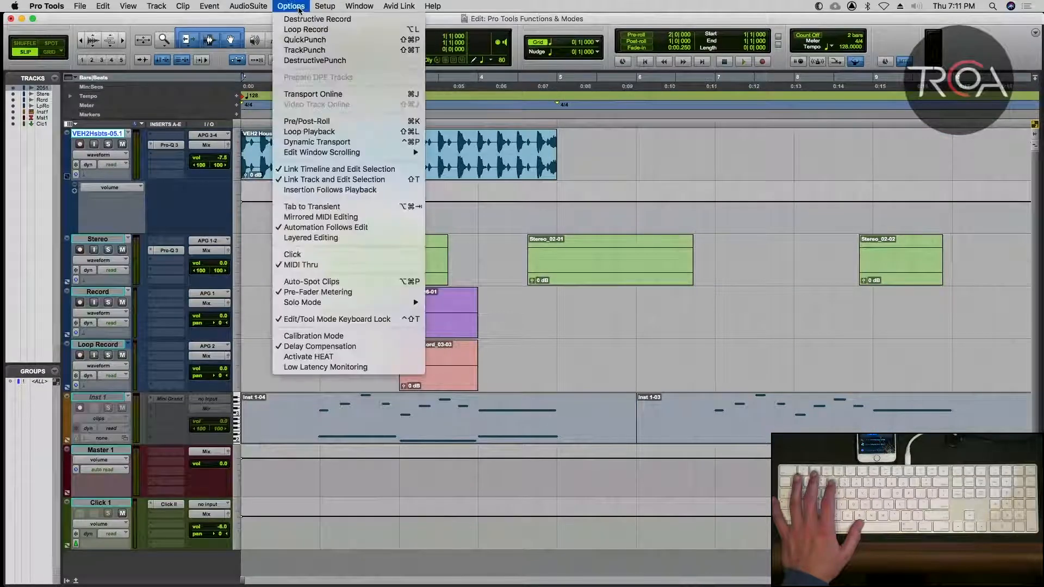
mouse_move(400, 156)
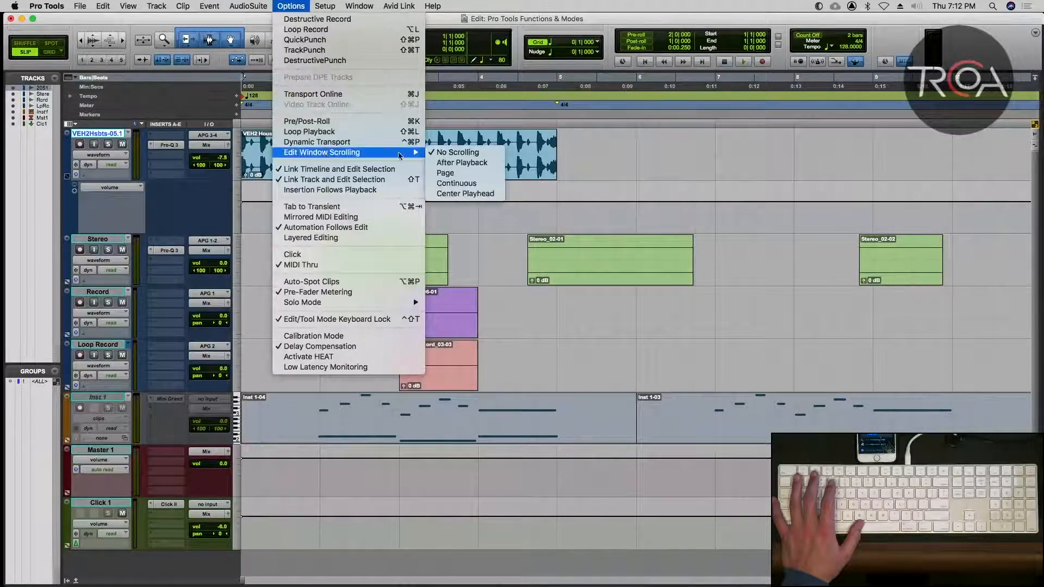
click(477, 175)
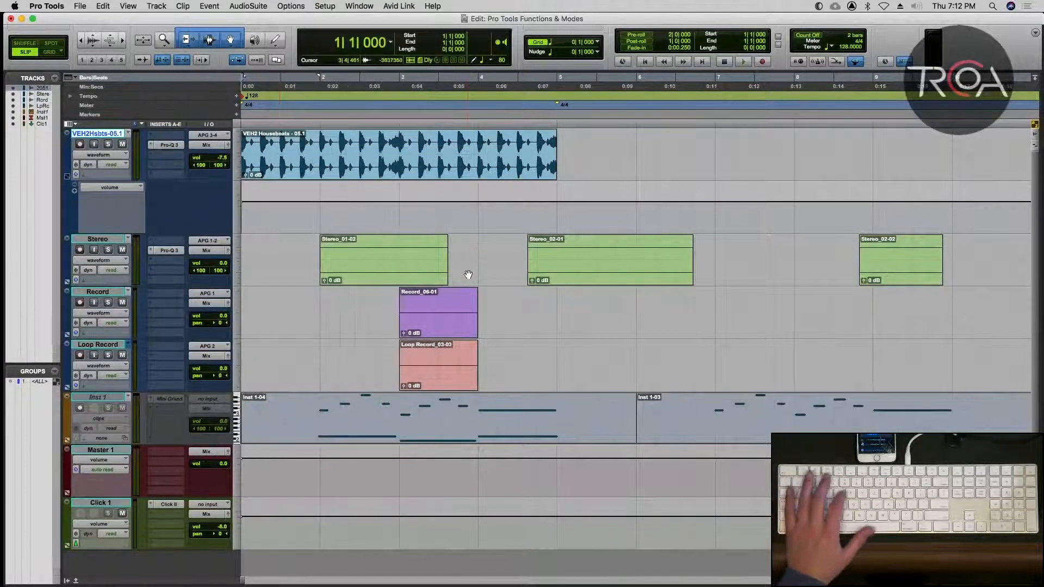
key(t)
key(t)
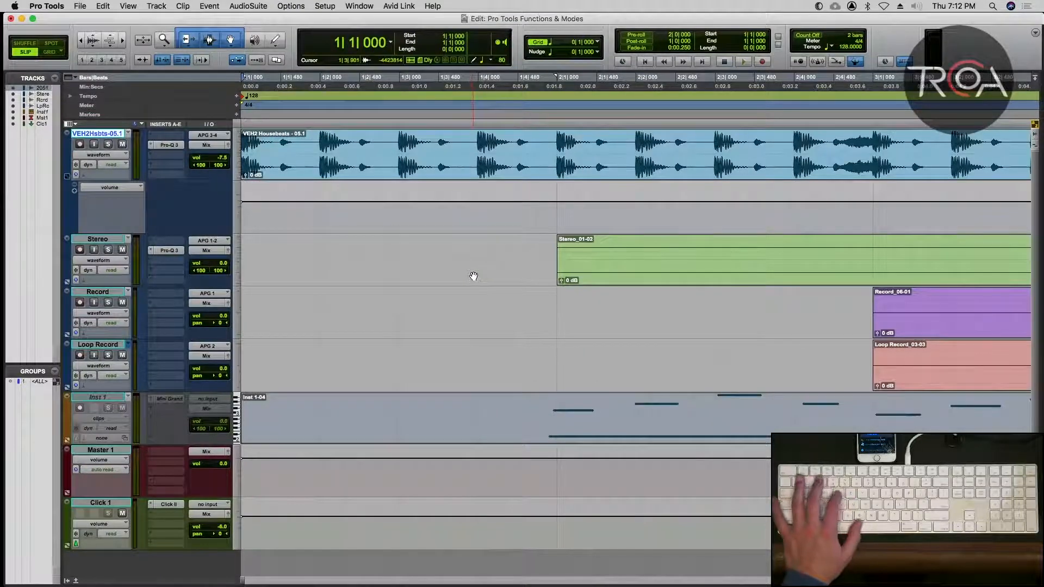
key(t)
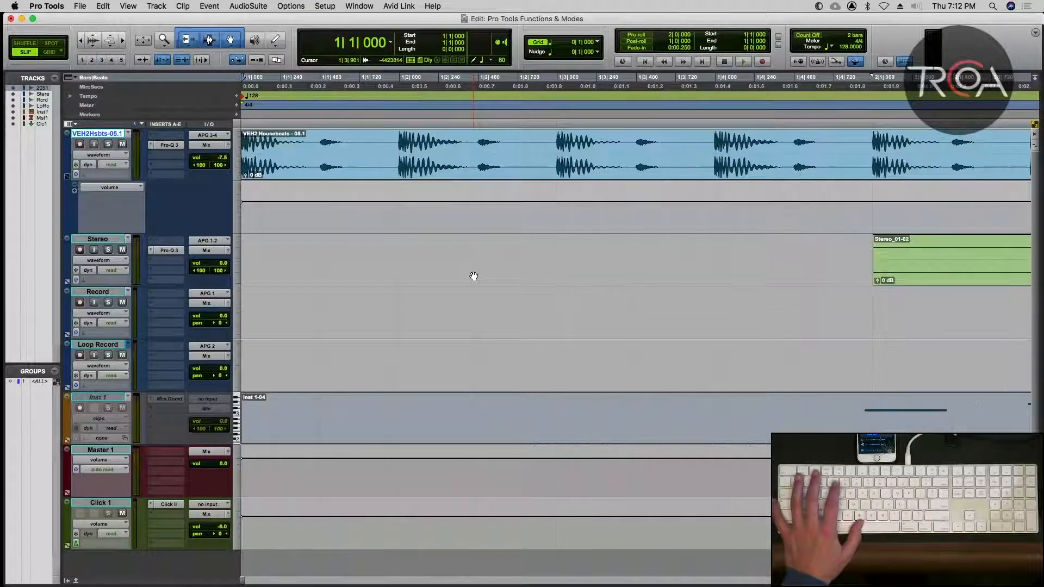
key(space)
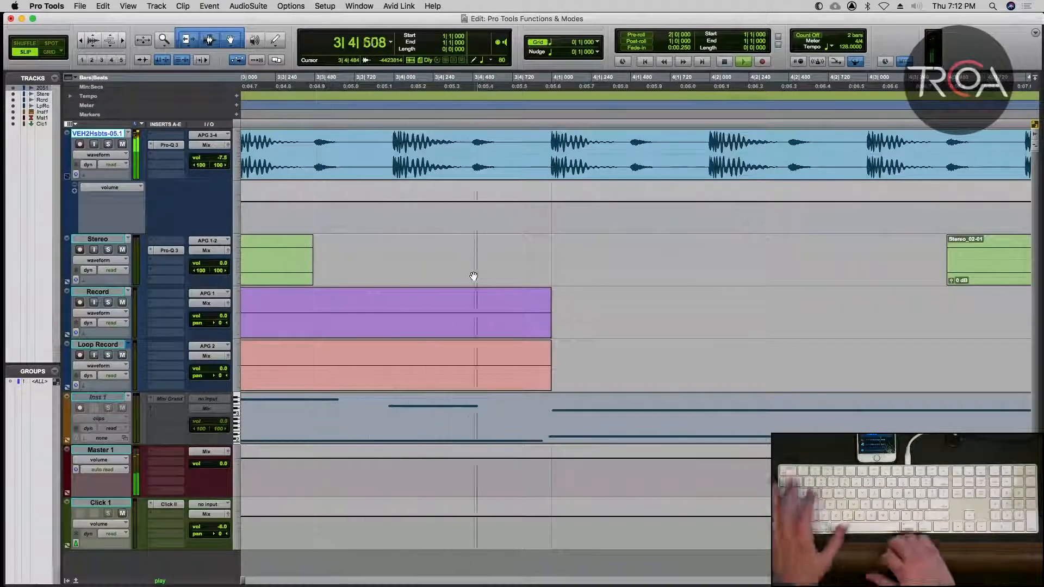
key(space)
key(alt+a)
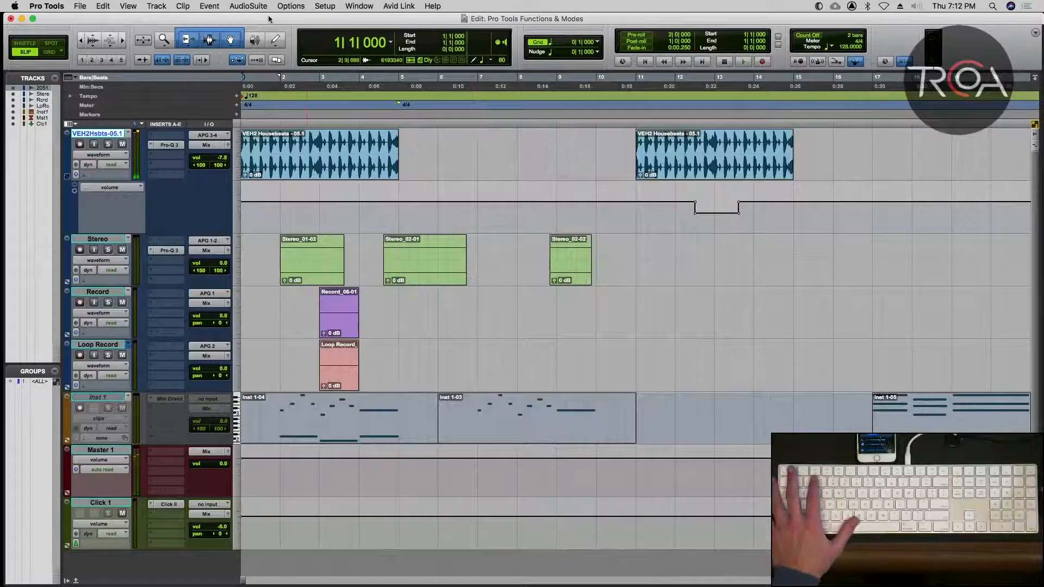
Set Edit window scrolling to After Playback, test it with a short playback from 3|1|460, and return to the session start.
click(298, 6)
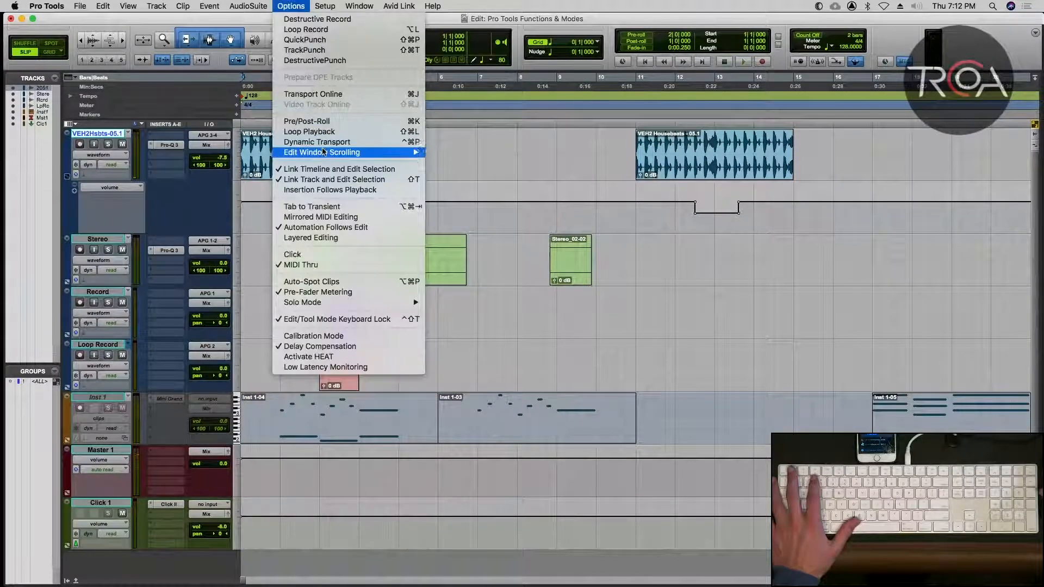
mouse_move(325, 153)
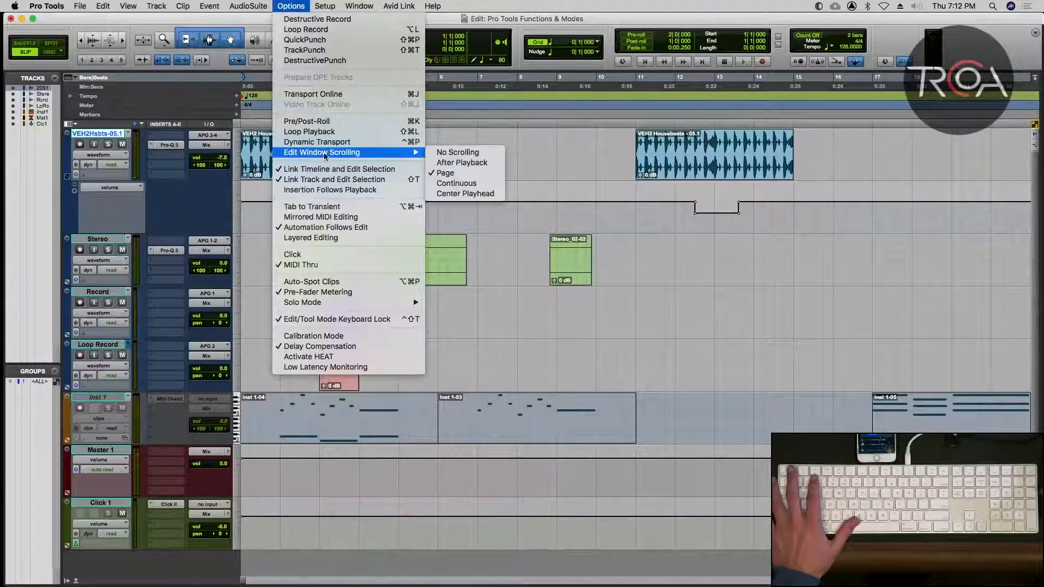
click(446, 163)
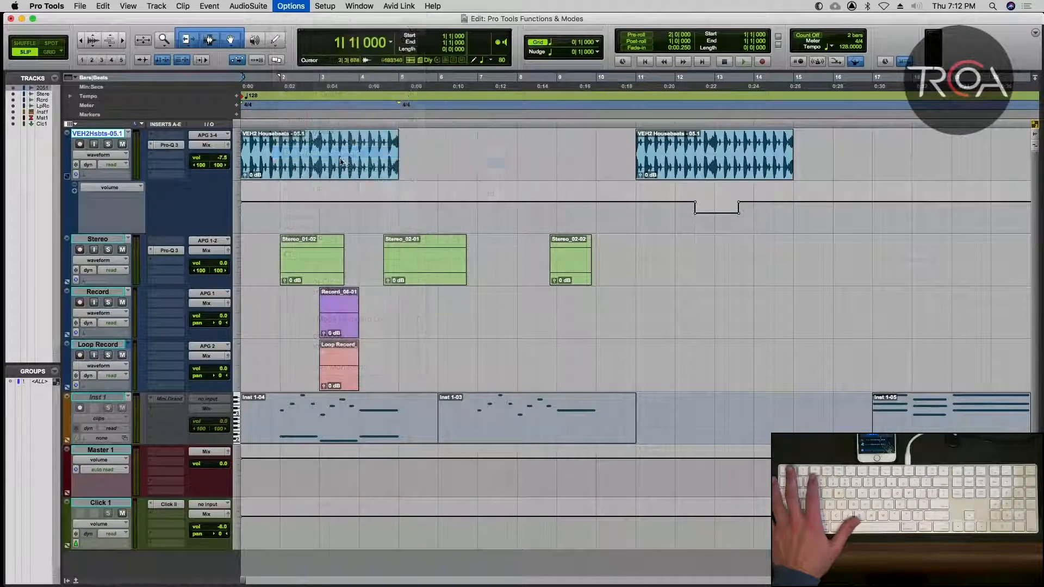
click(324, 149)
key(space)
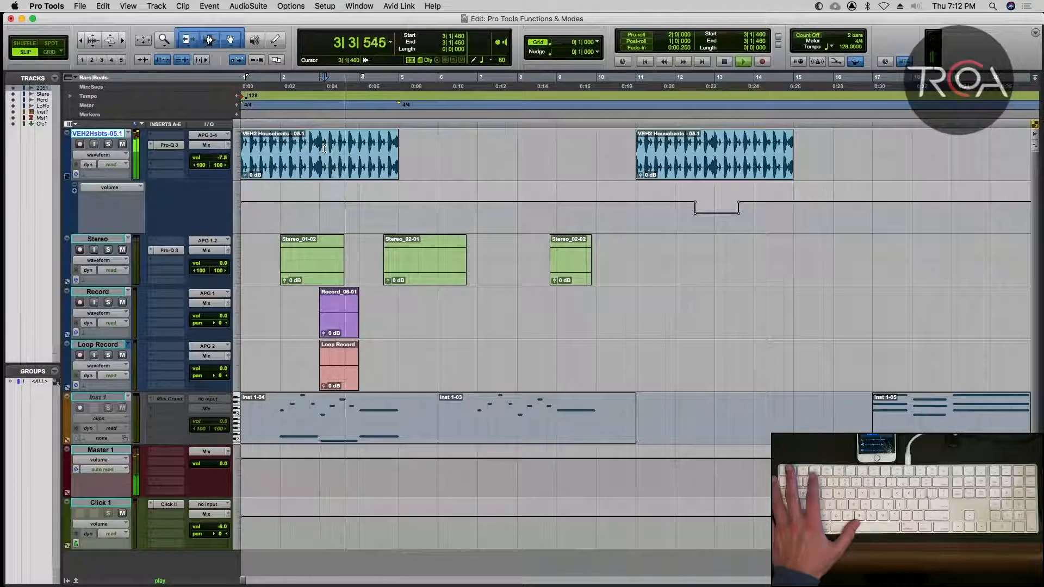
key(space)
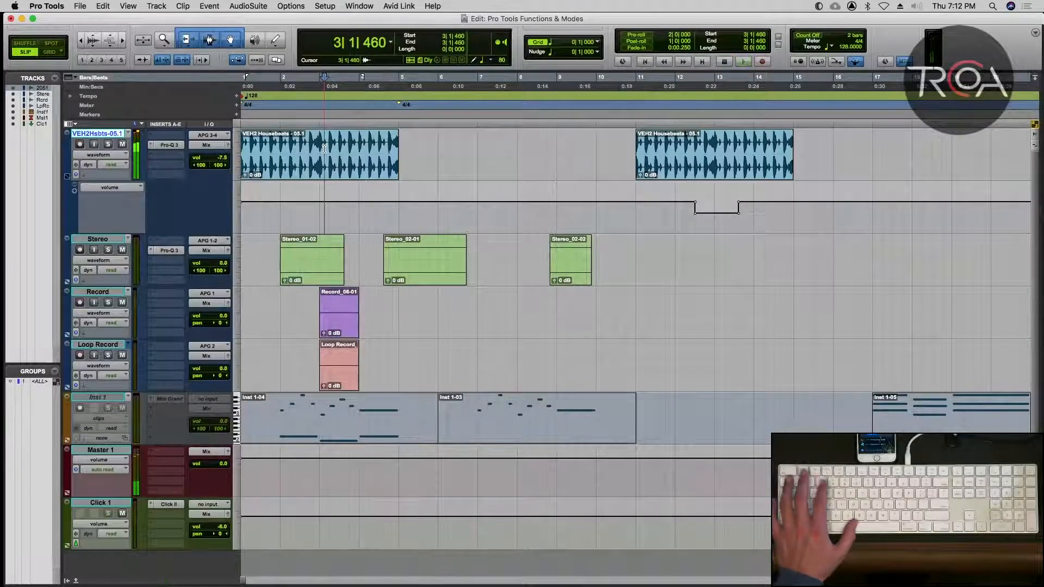
key(Return)
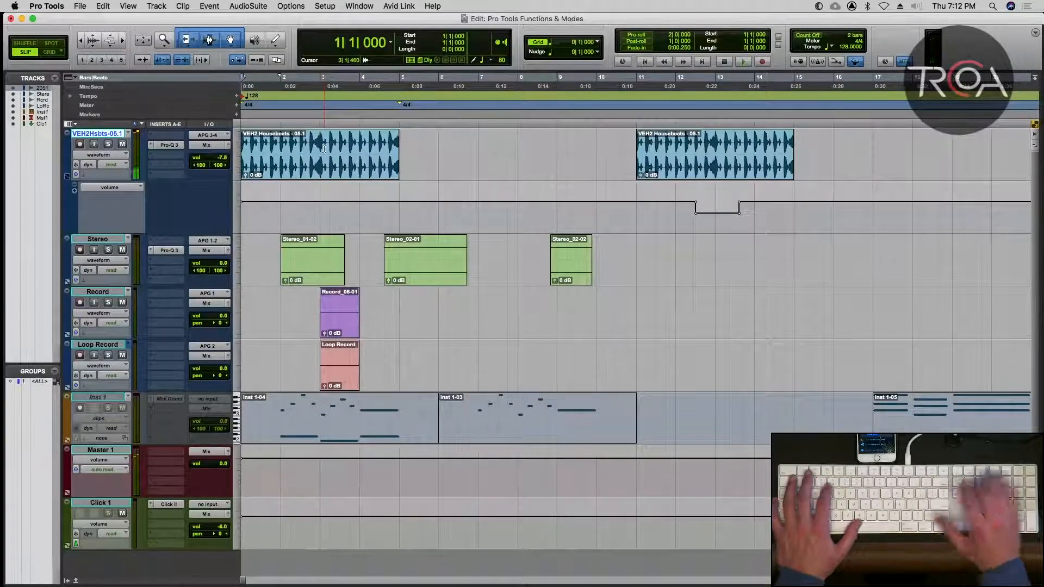
Turn off automatic scrolling of the Edit window by choosing the No Scrolling option.
click(302, 6)
mouse_move(332, 156)
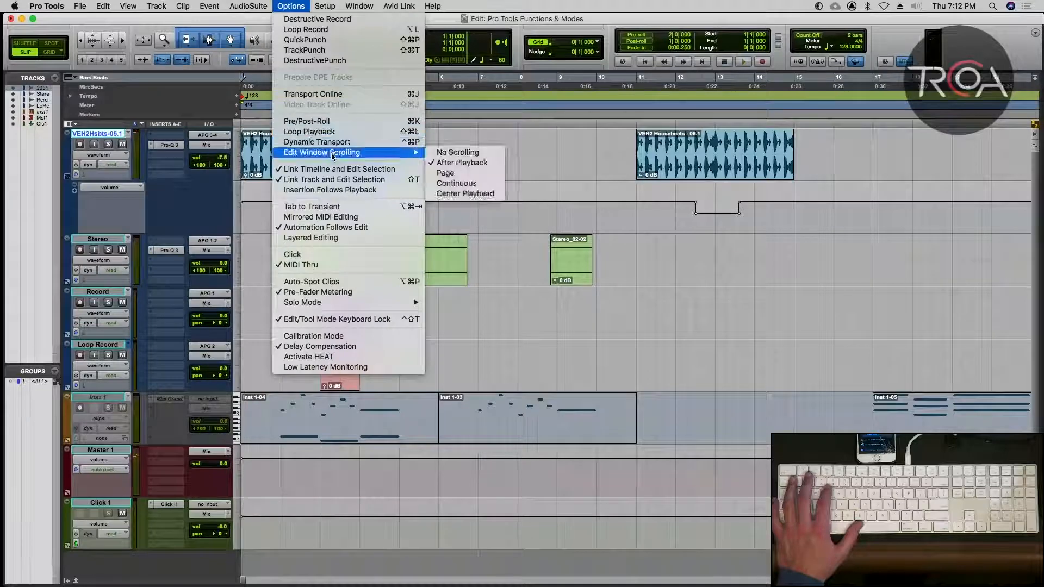
click(451, 153)
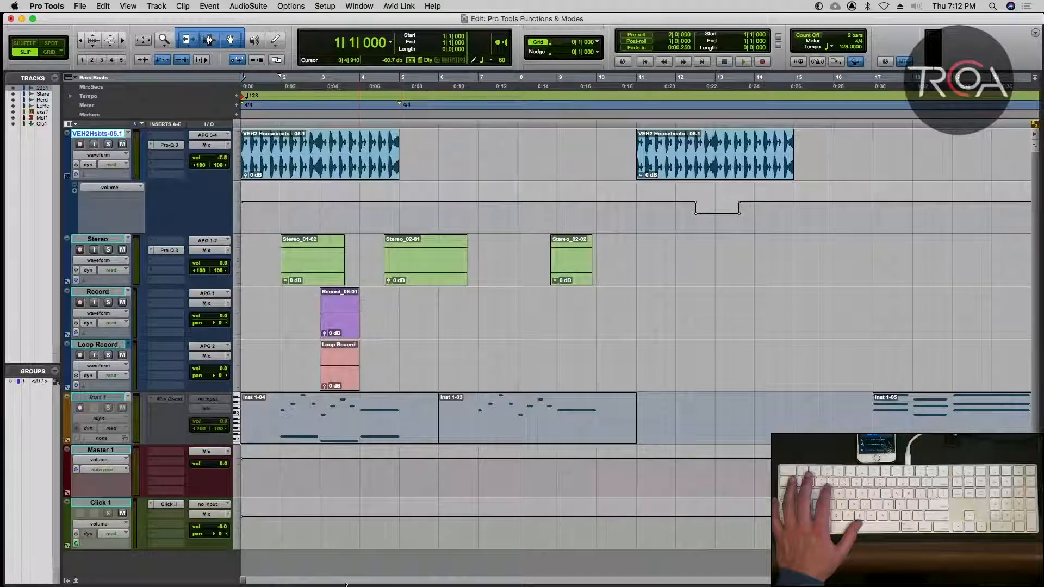
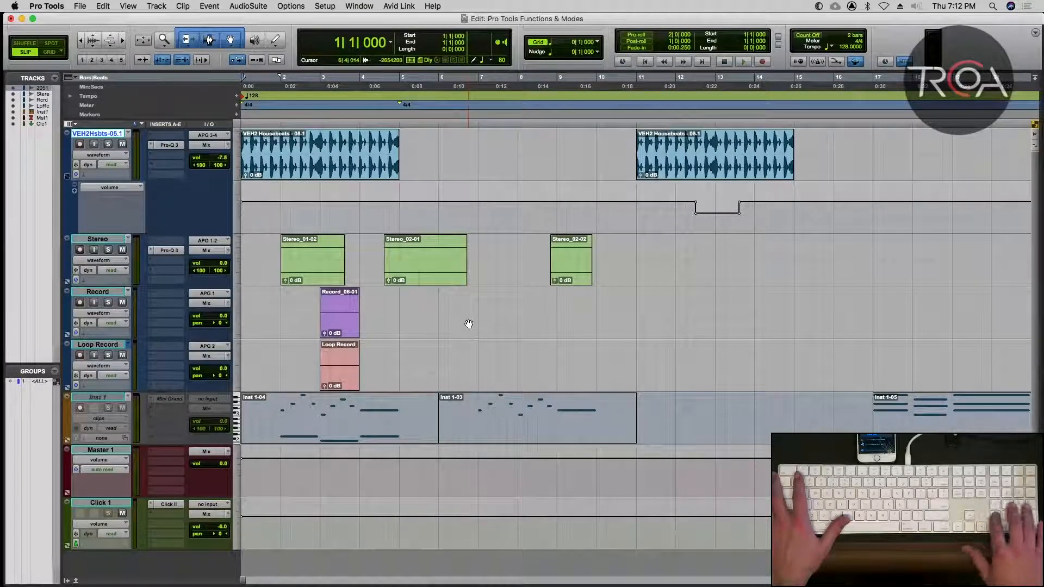
Show, reposition and hide the Transport window, and briefly view the Session Setup window.
key(Return)
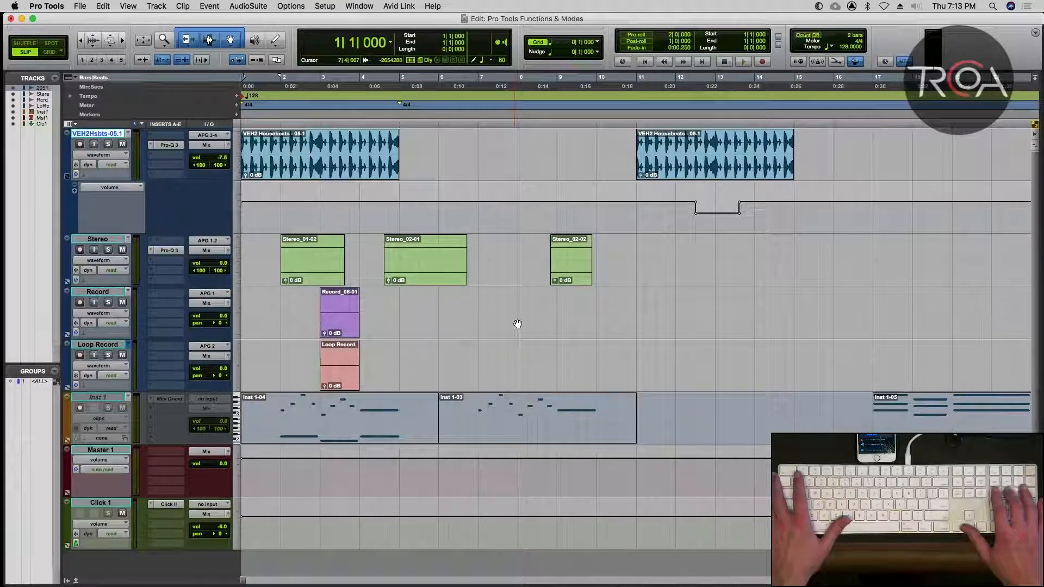
key(KP_8)
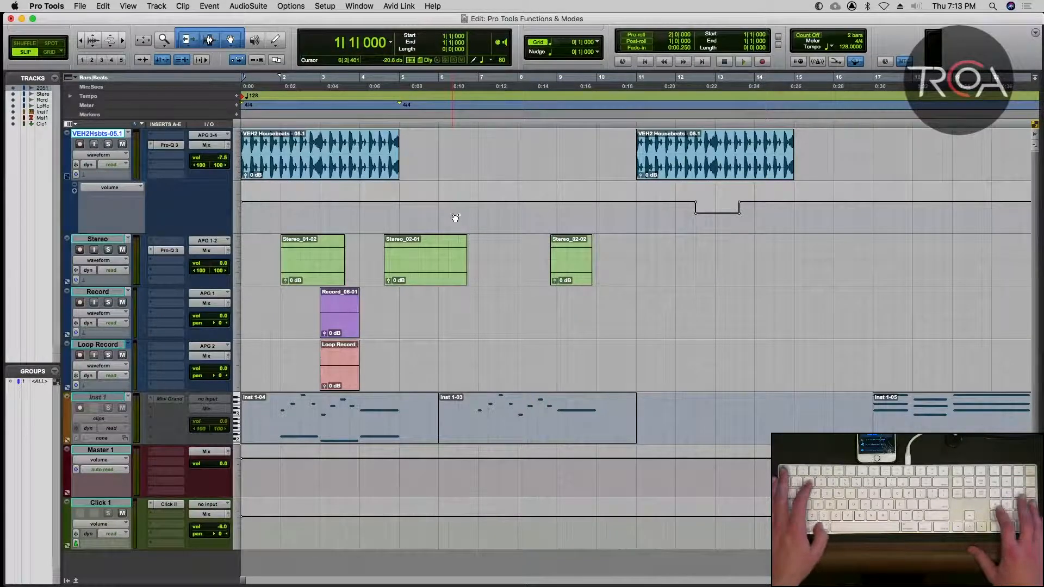
key(super+KP_1)
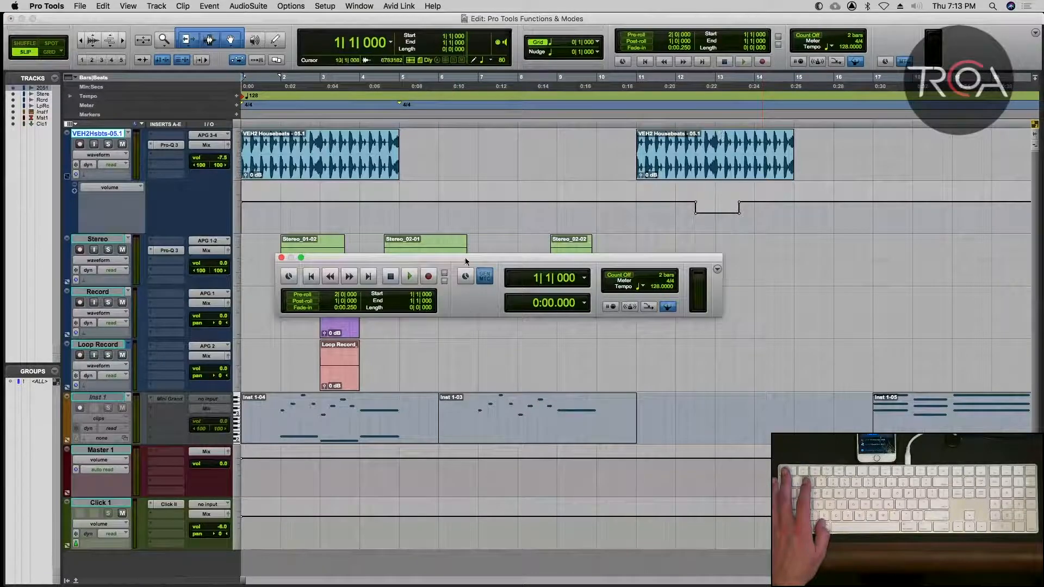
drag(465, 257, 513, 286)
key(super+KP_1)
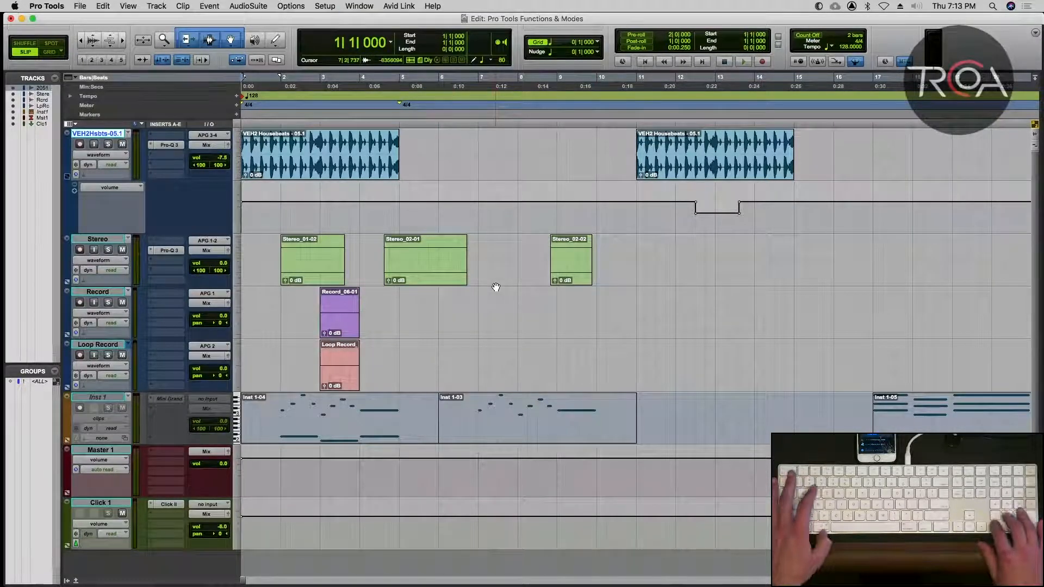
key(super+KP_2)
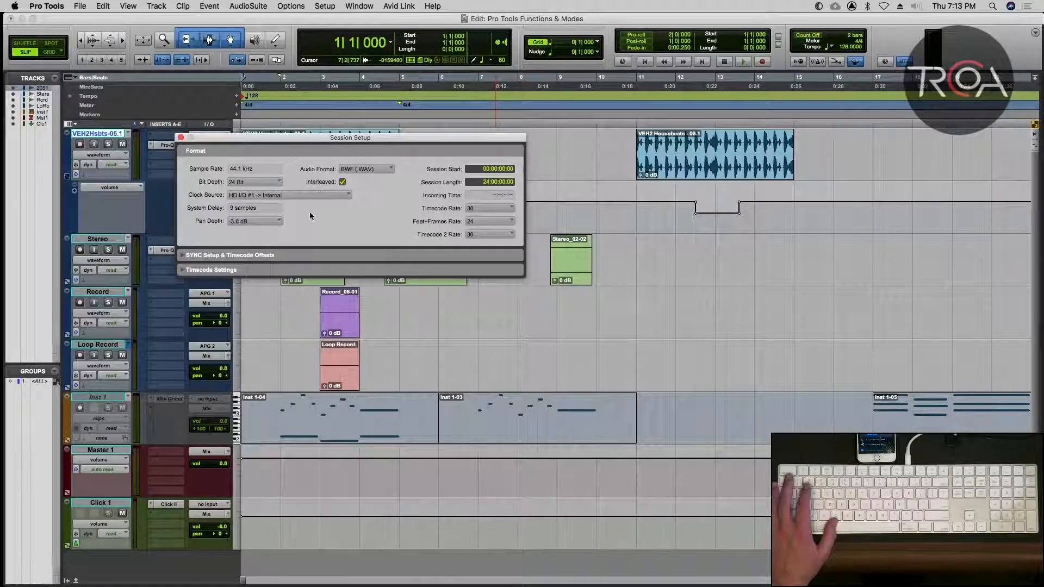
key(super+2)
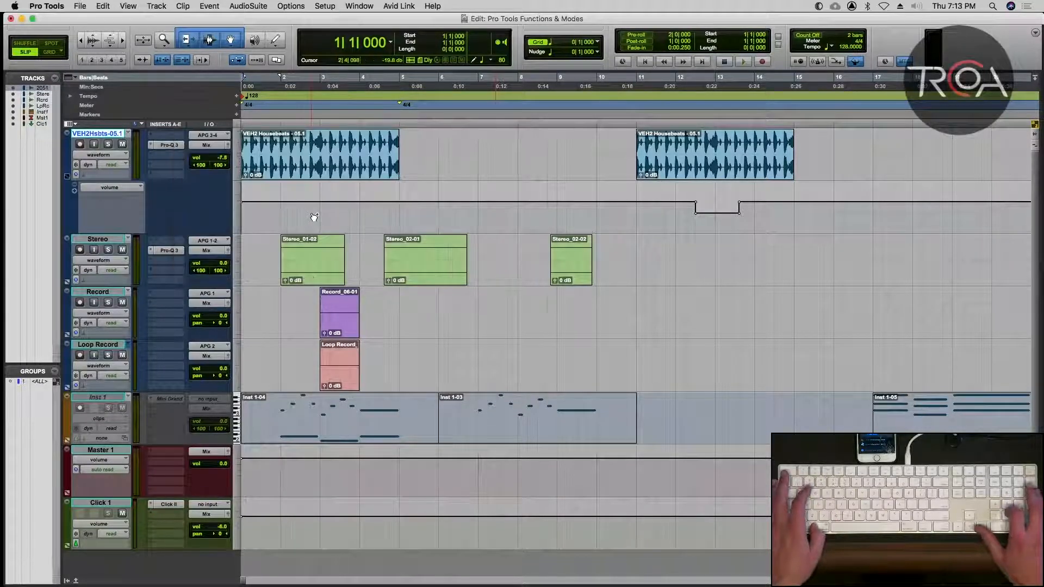
Show the Big Counter, move it over the upper tracks and enlarge it.
key(super+3)
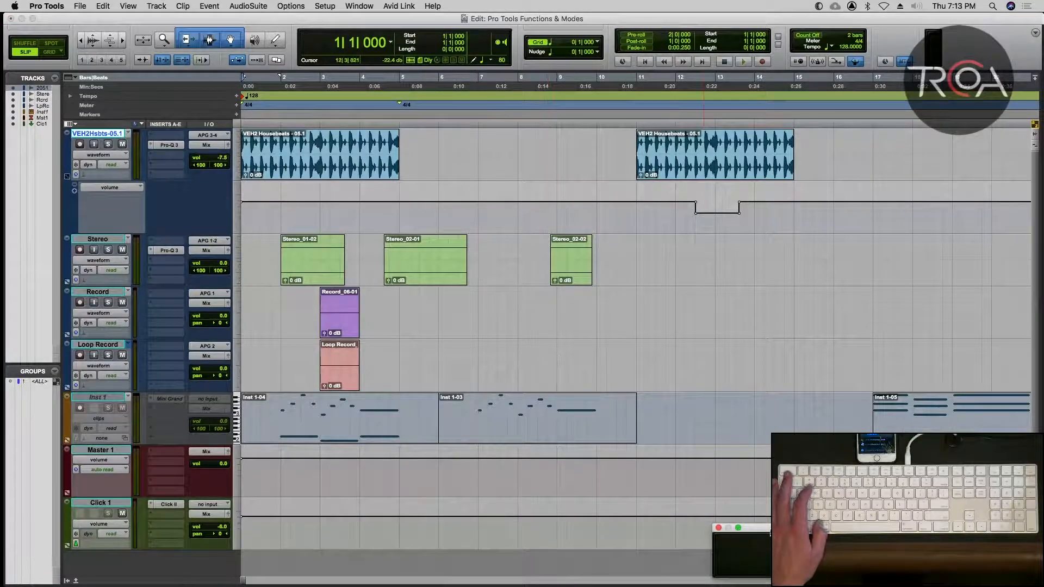
drag(770, 531, 371, 188)
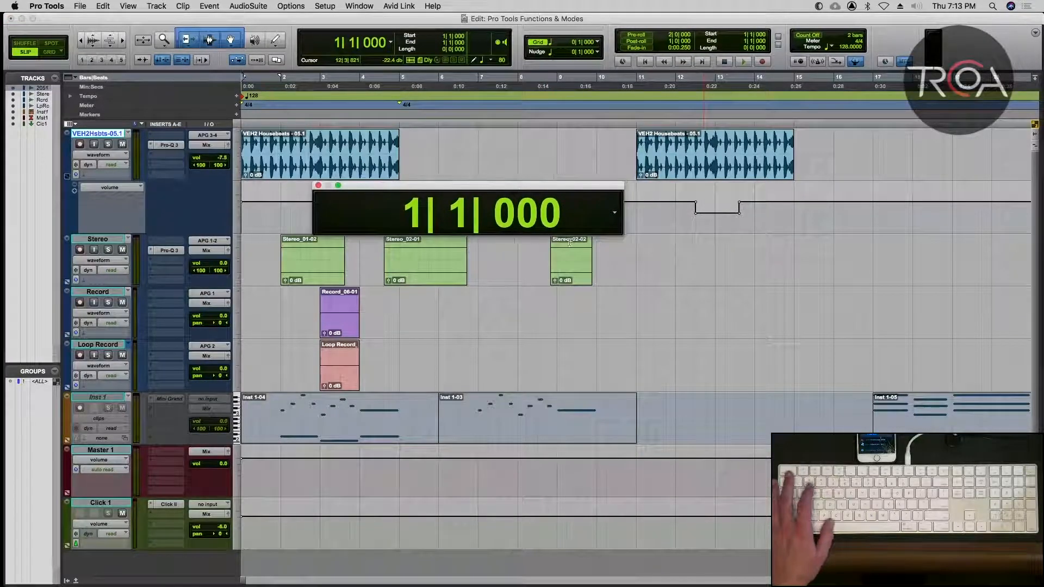
drag(623, 234, 707, 248)
Set the main counter to Min:Secs and check the Big Counter with a short playback from the session start.
click(391, 43)
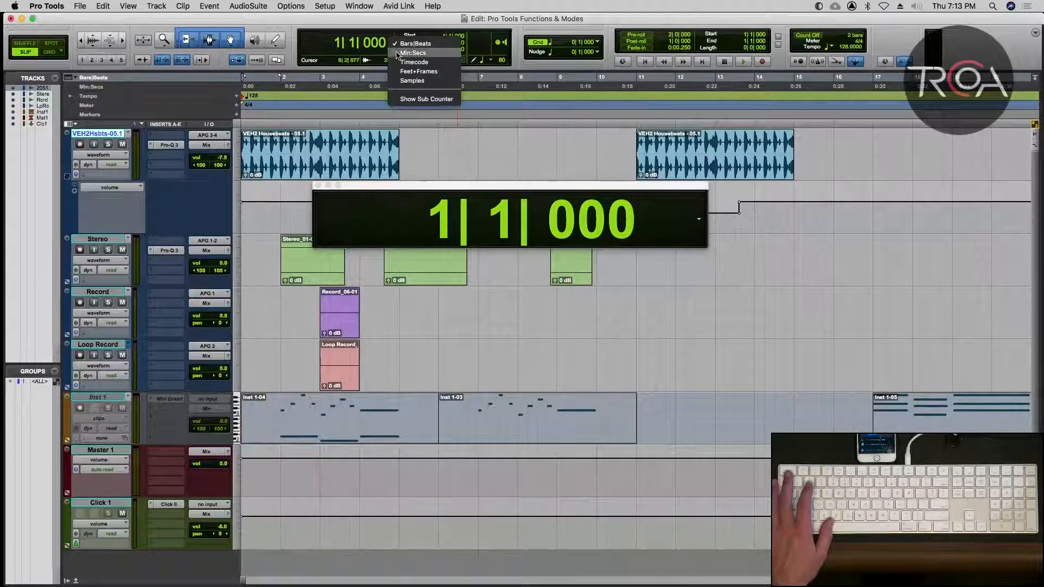
click(405, 49)
key(space)
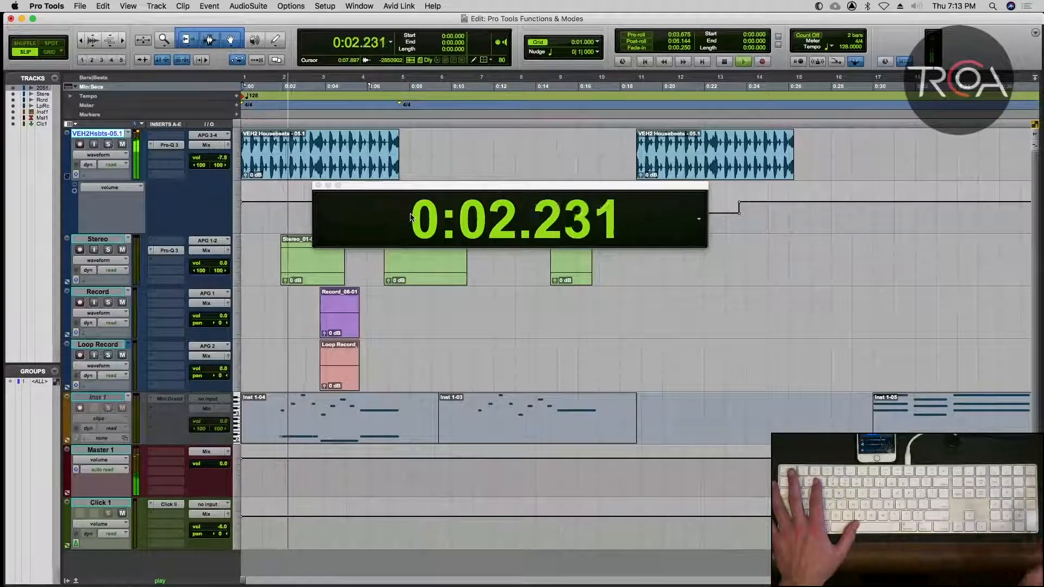
key(space)
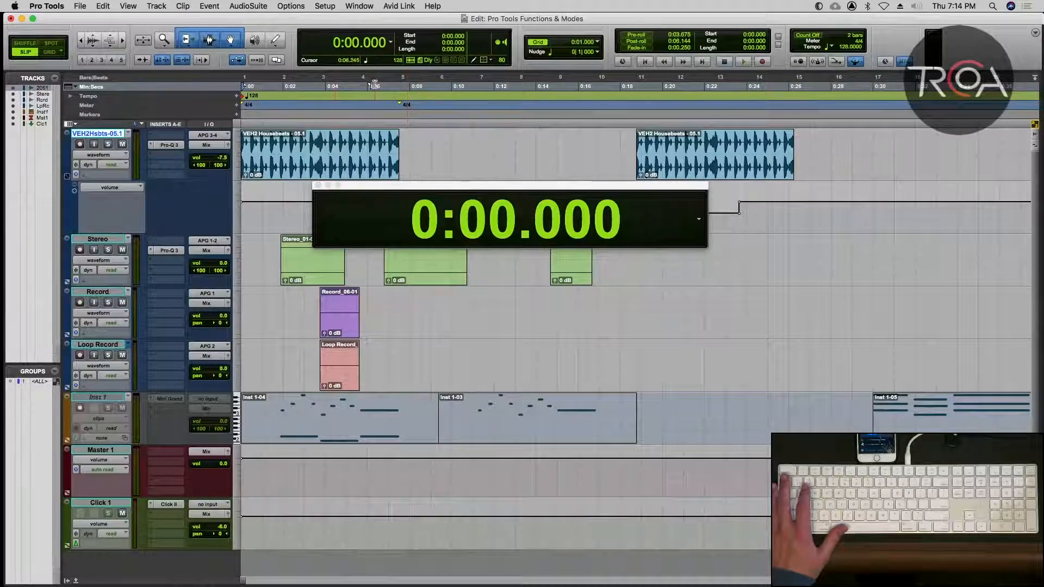
Set the main counter to Bars|Beats and hide the Big Counter.
click(390, 42)
click(421, 35)
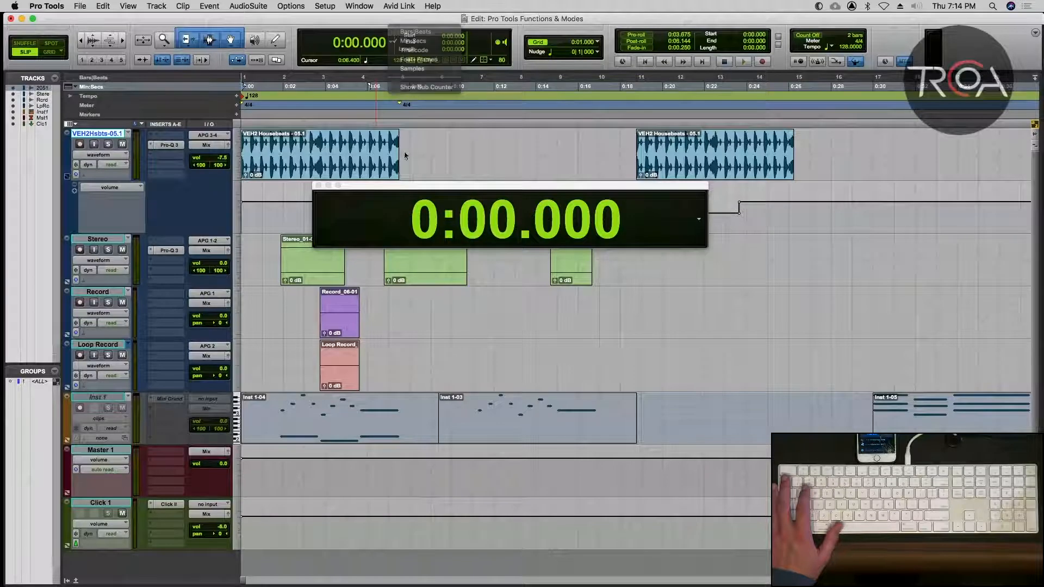
key(super+KP_3)
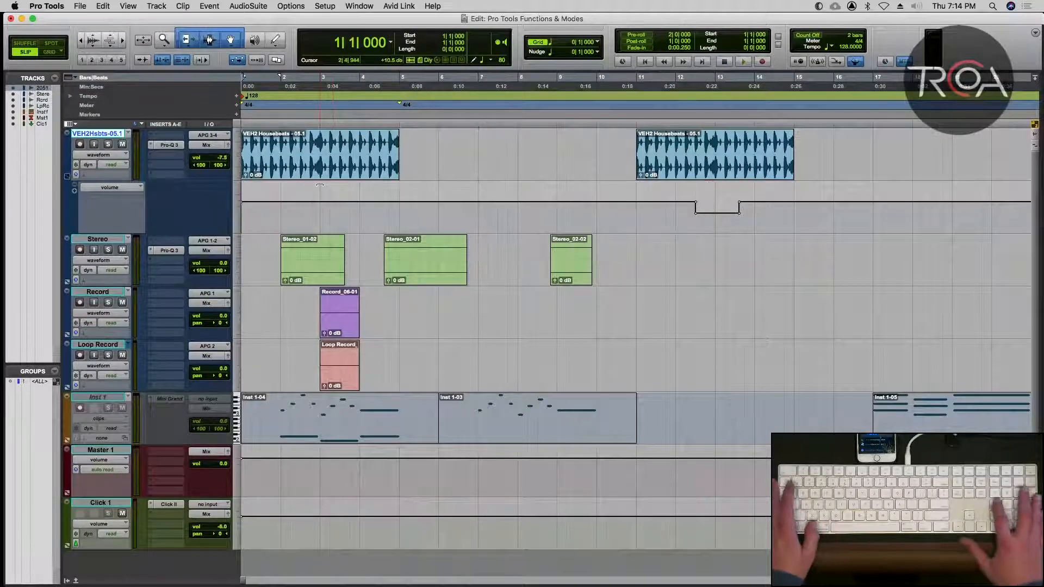
Show the Automation window beside the tracks and suspend all automation.
key(super+KP_4)
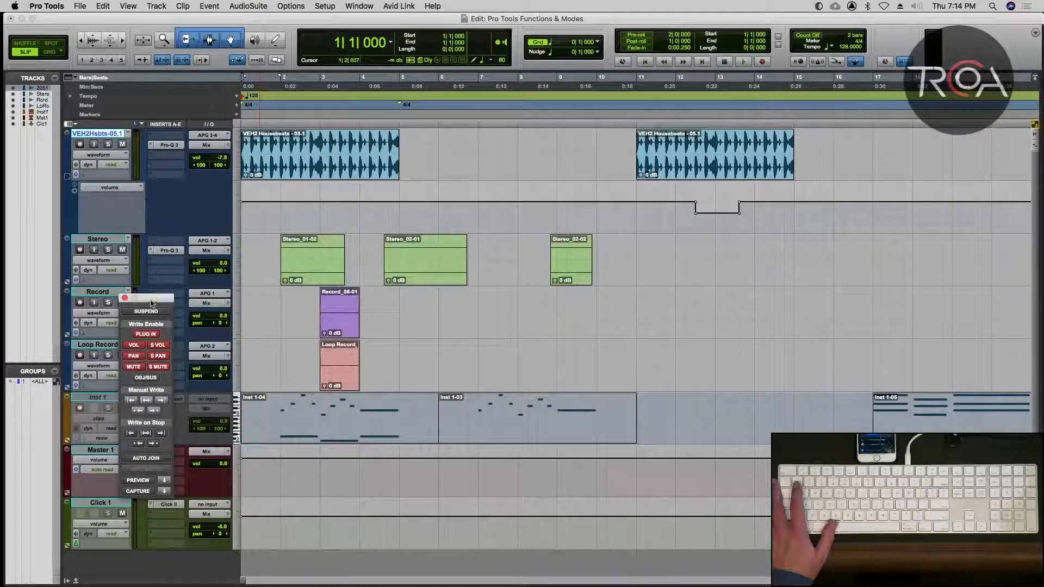
drag(151, 303, 197, 190)
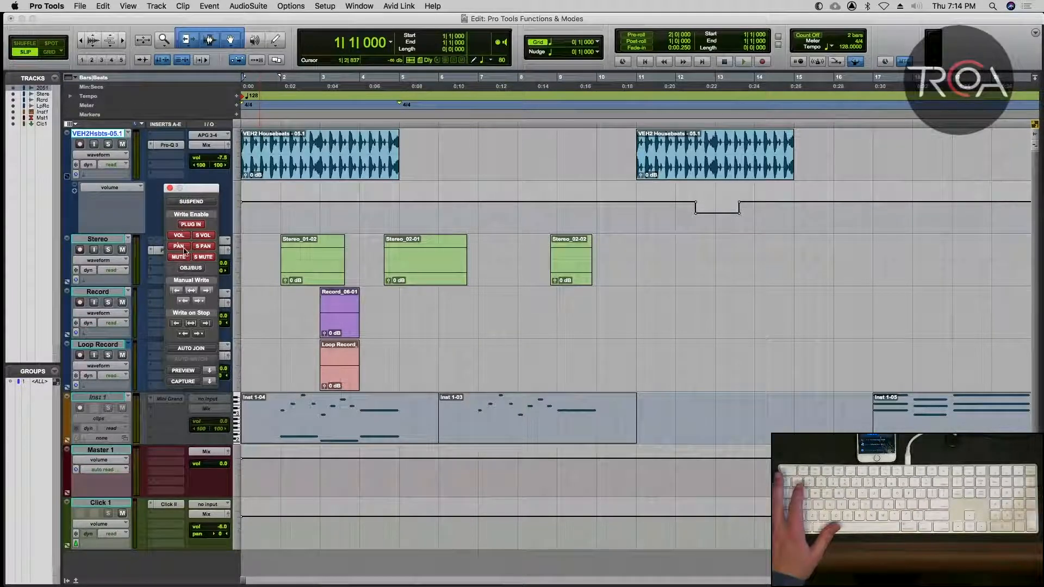
click(191, 202)
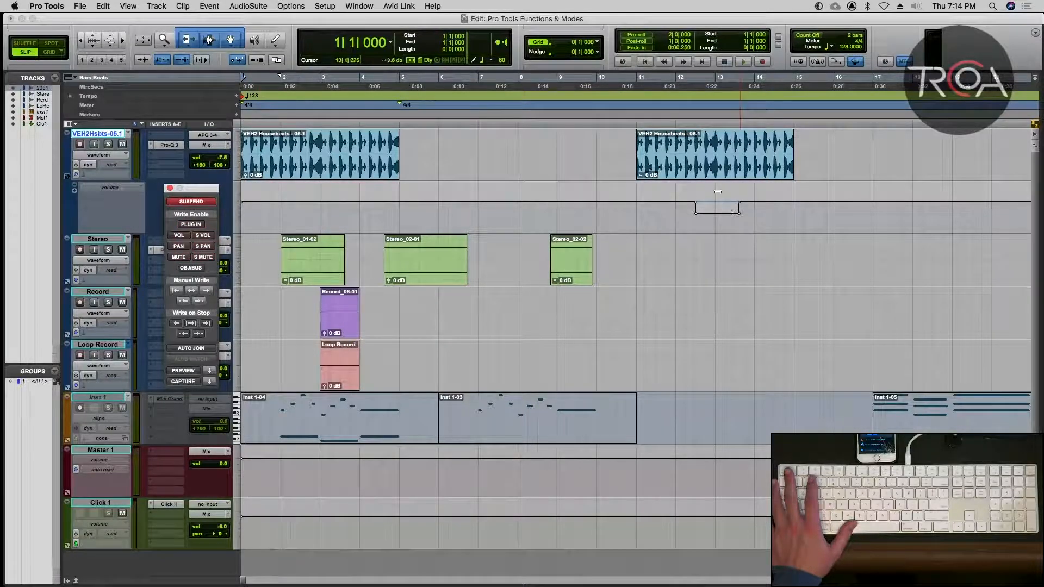
Play from 12|1|626 just before the volume dip, turn off automation suspend during playback, and stop.
click(678, 200)
key(space)
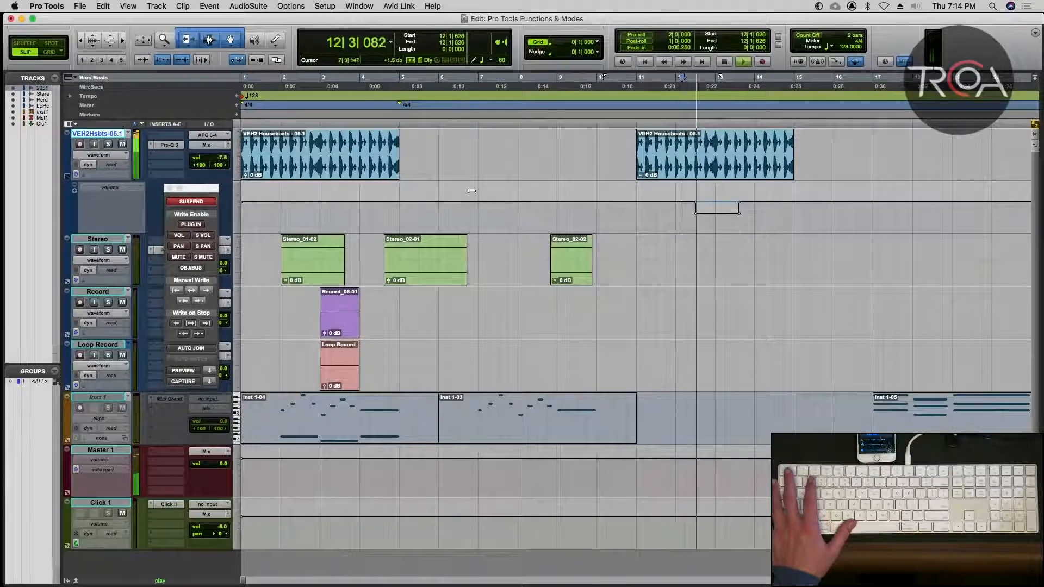
click(184, 201)
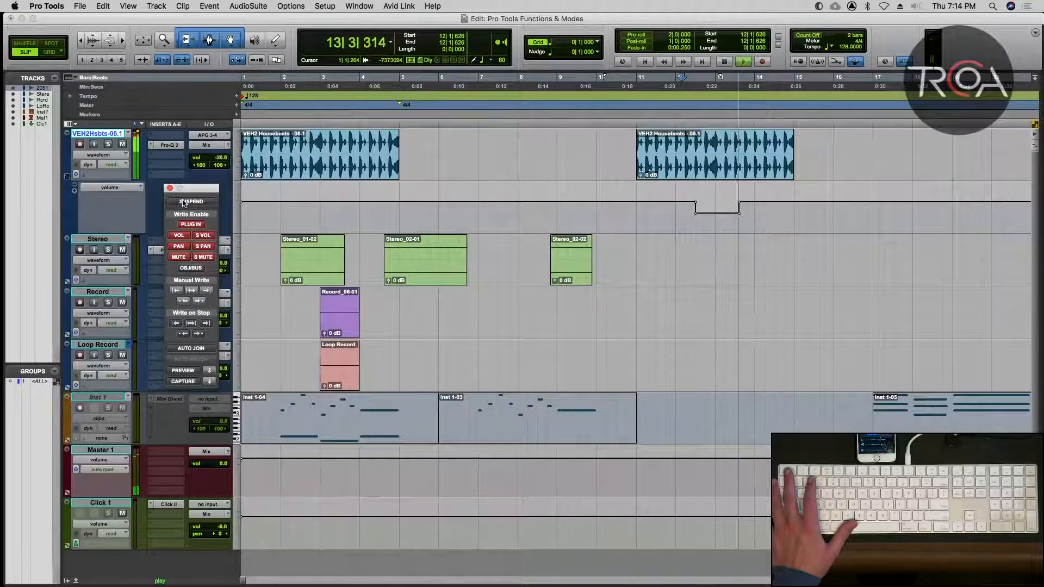
key(space)
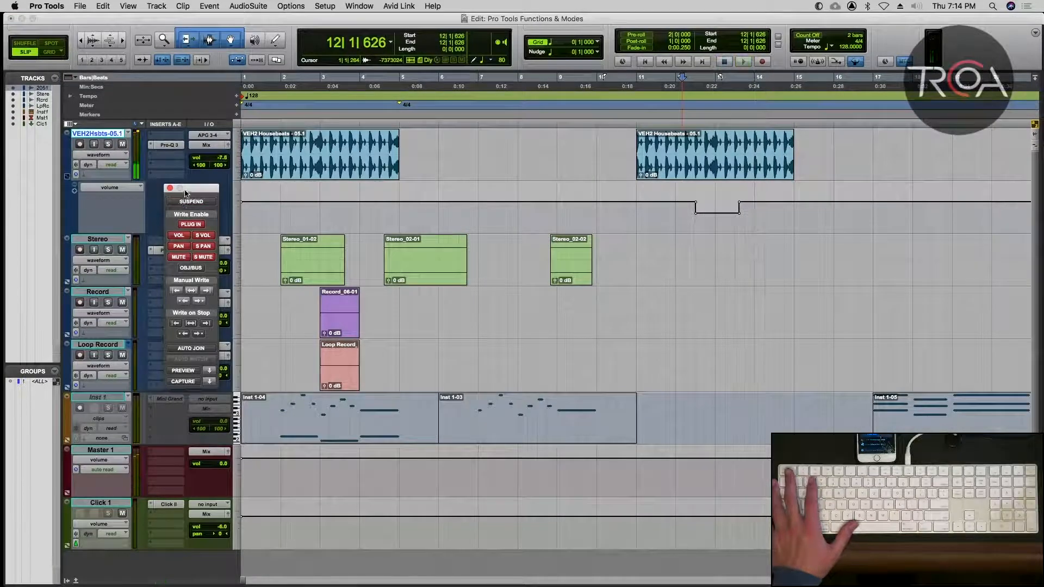
Set the VEH2Hsbts-05.1 track to write automation mode and write a short volume pass from the session start.
drag(185, 193, 158, 239)
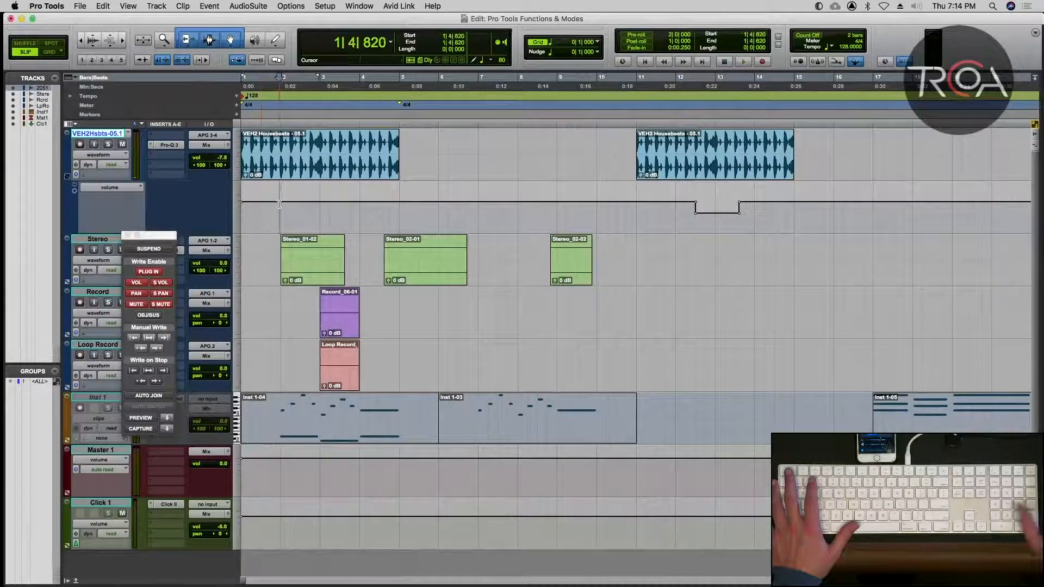
key(Return)
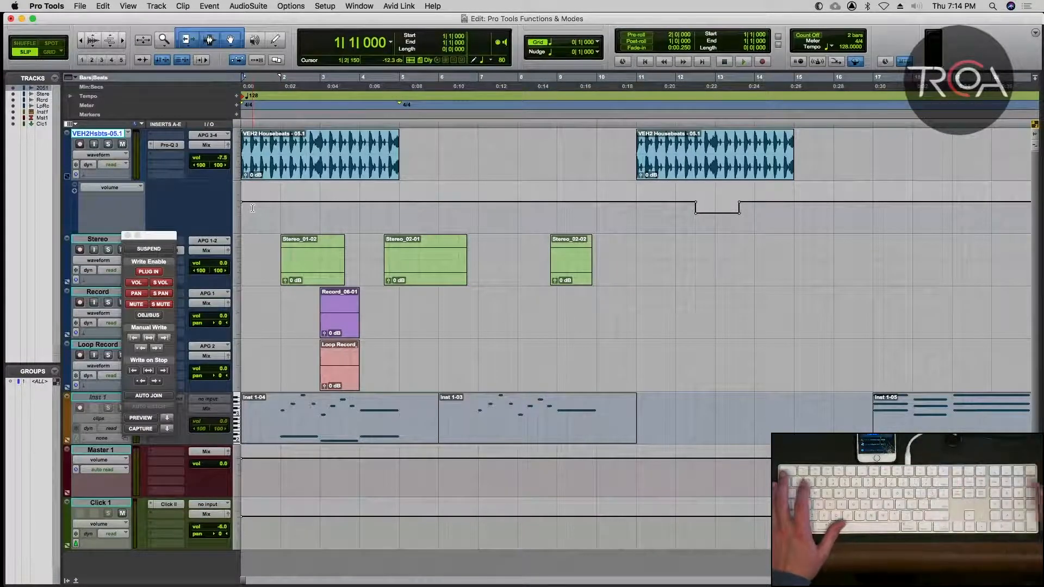
click(118, 166)
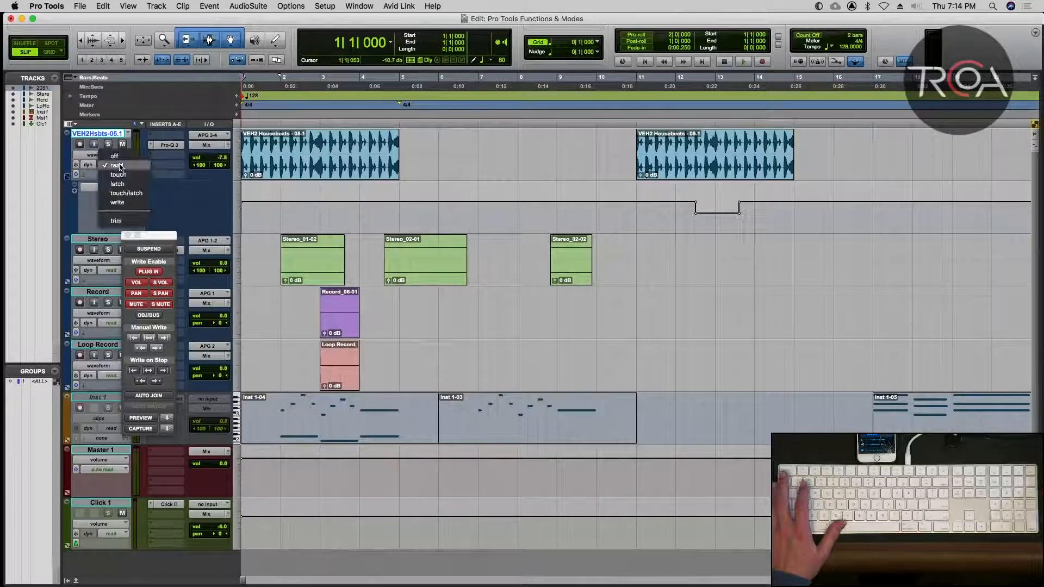
click(119, 204)
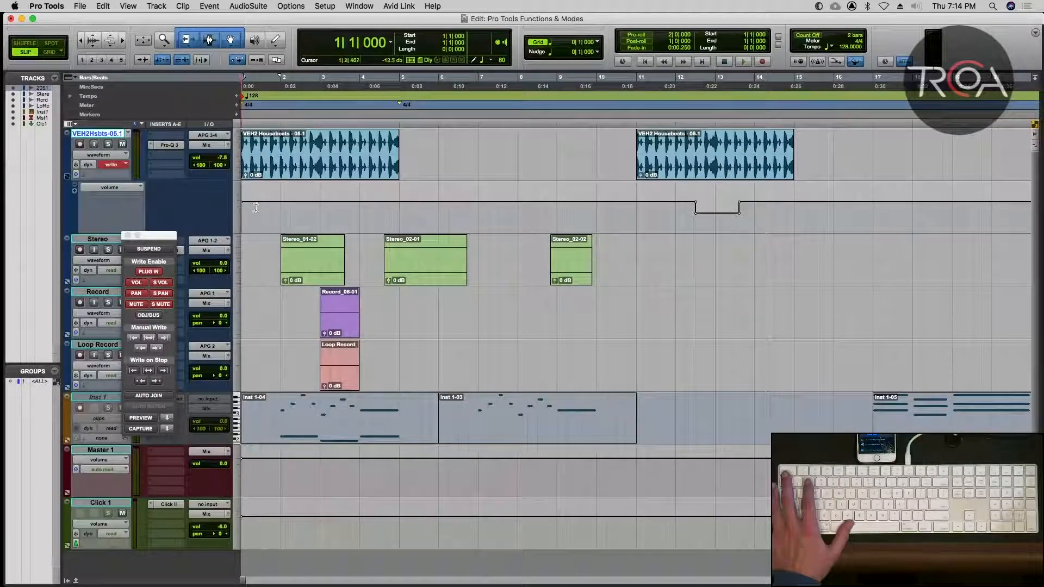
key(space)
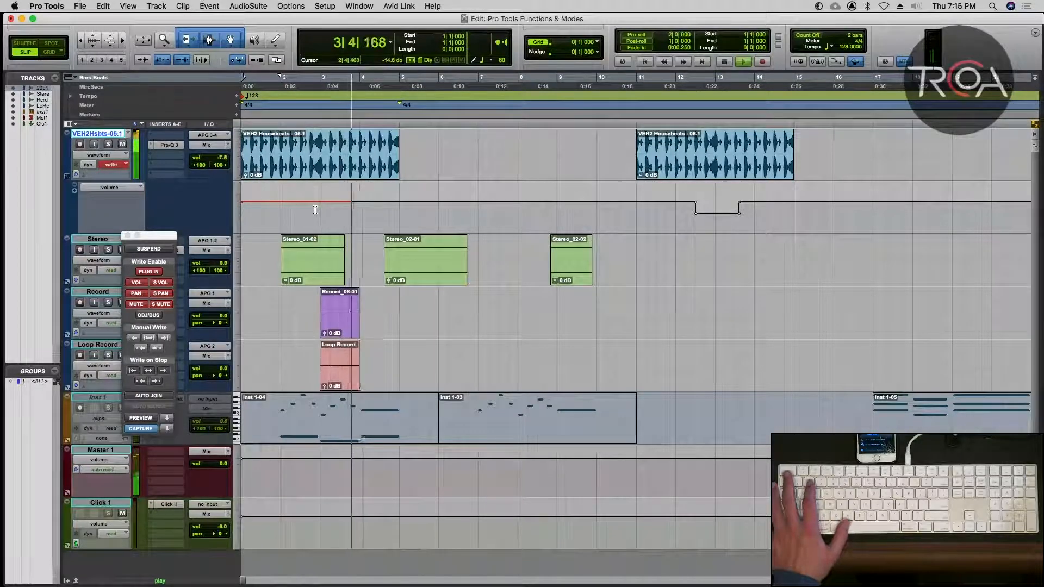
key(space)
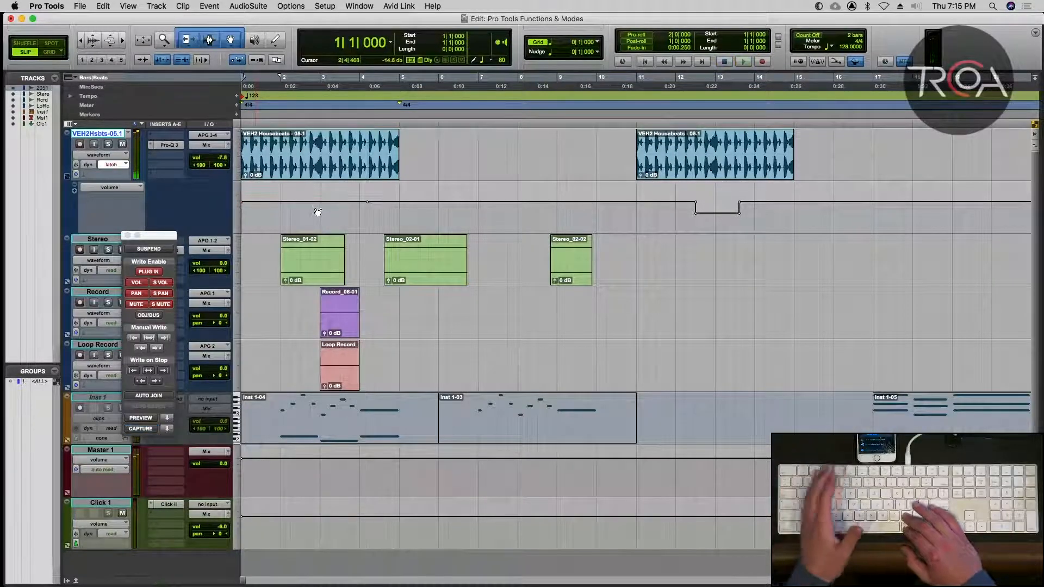
Disable volume write enable, set the VEH2Hsbts-05.1 track to write mode, and test it with a short playback.
click(137, 283)
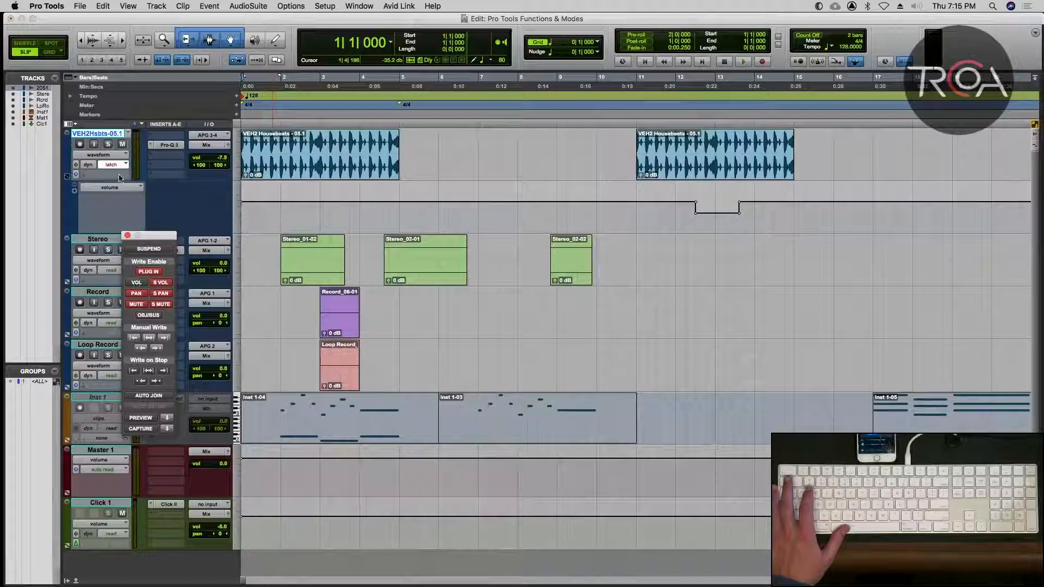
click(123, 165)
click(117, 185)
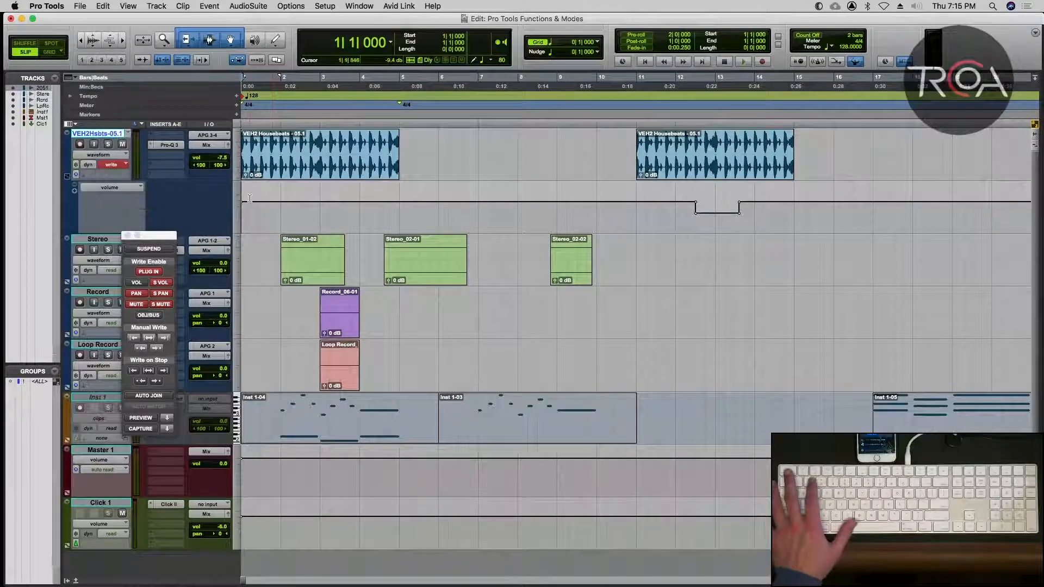
key(space)
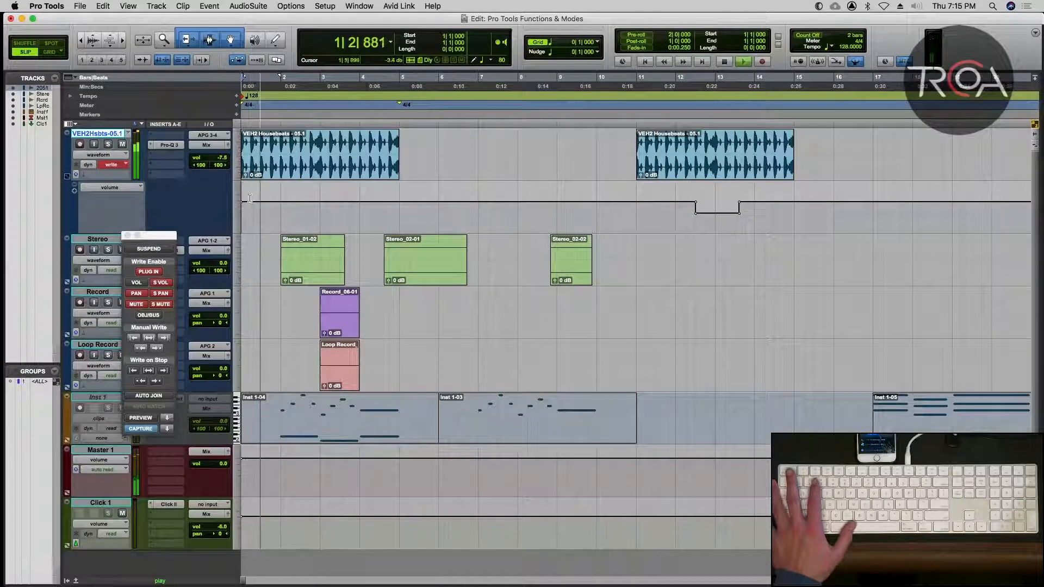
key(space)
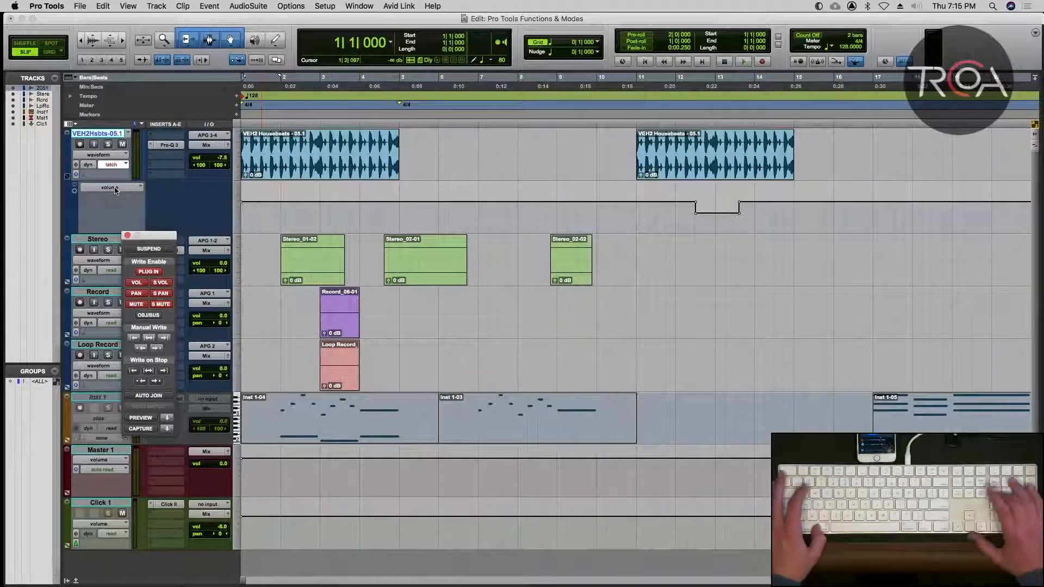
Hide the Automation window and set the VEH2Hsbts-05.1 track's automation mode to read.
key(super+4)
click(117, 164)
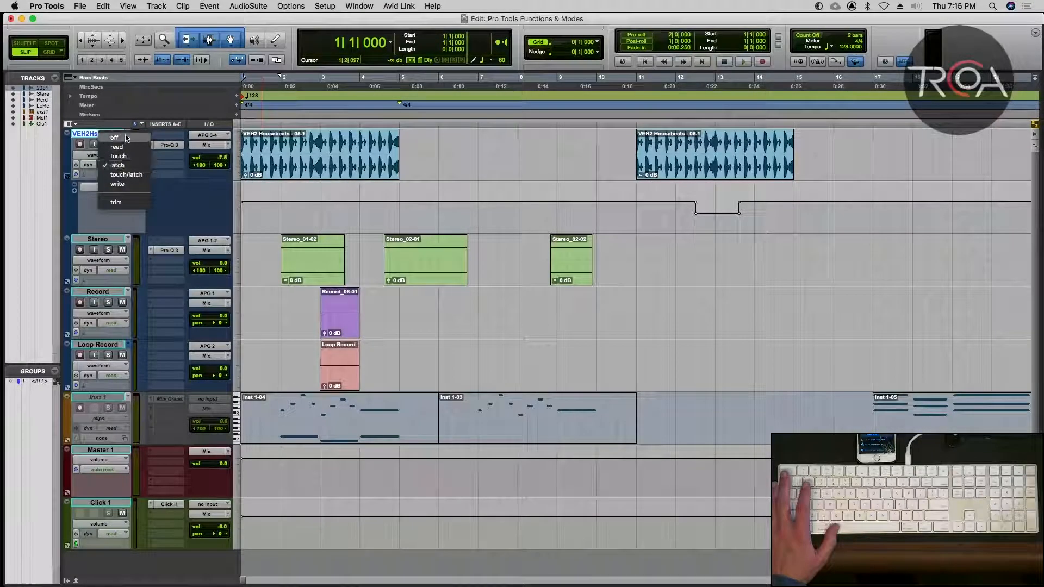
click(120, 146)
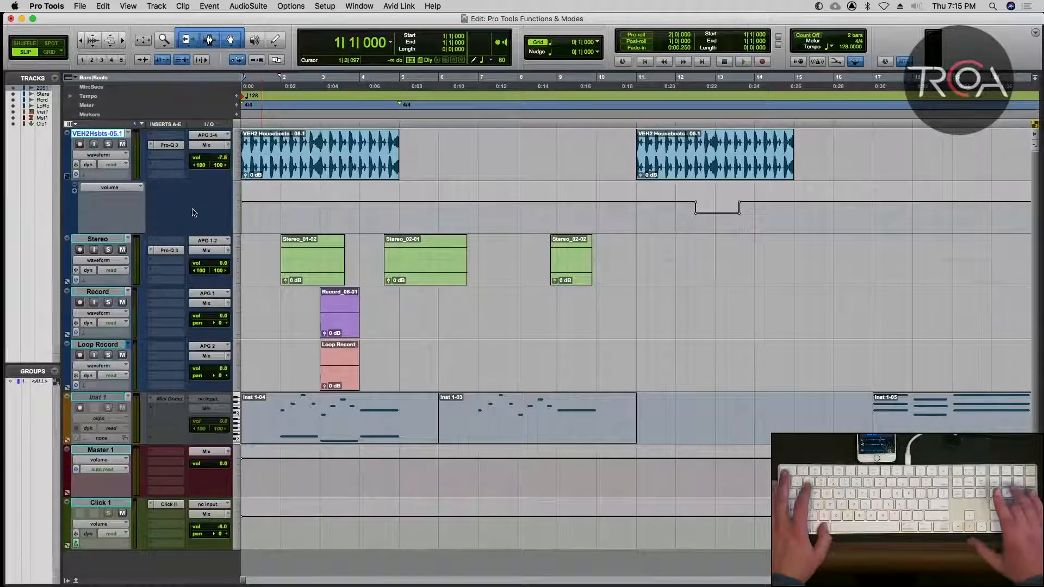
Show the Memory Locations window, move it over the tracks, and close it.
key(super+5)
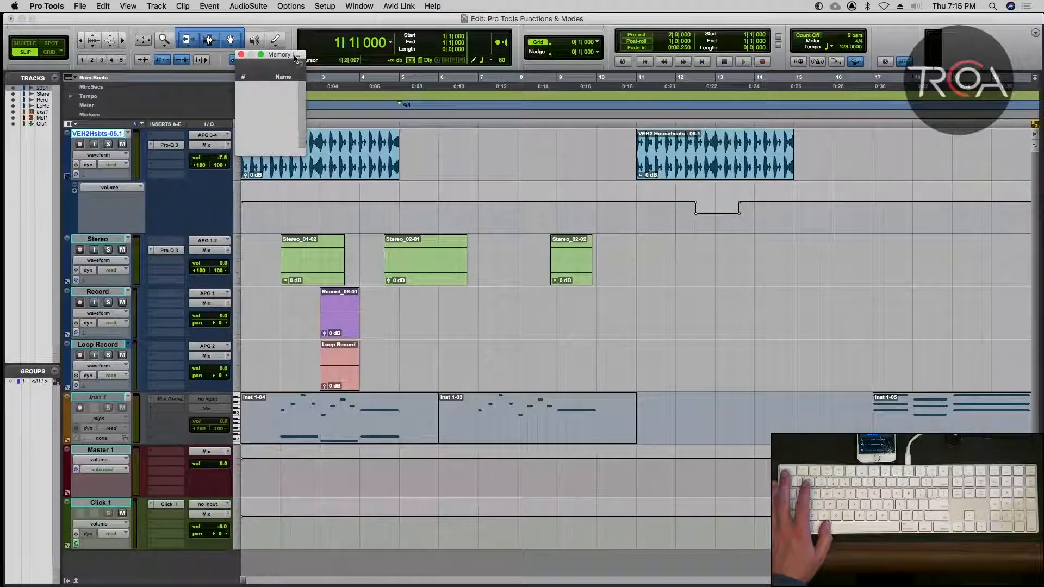
drag(297, 64, 651, 224)
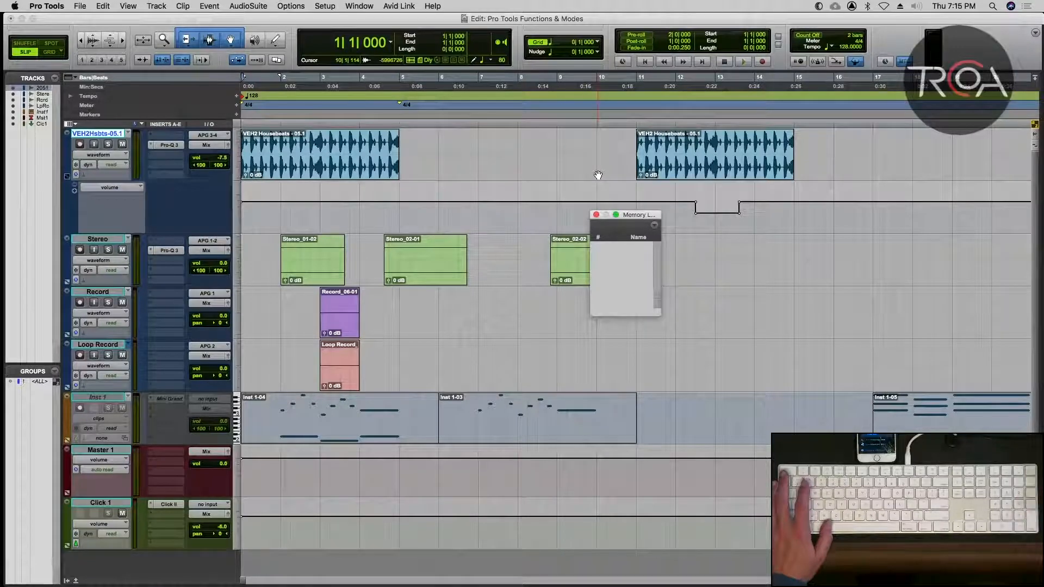
click(595, 215)
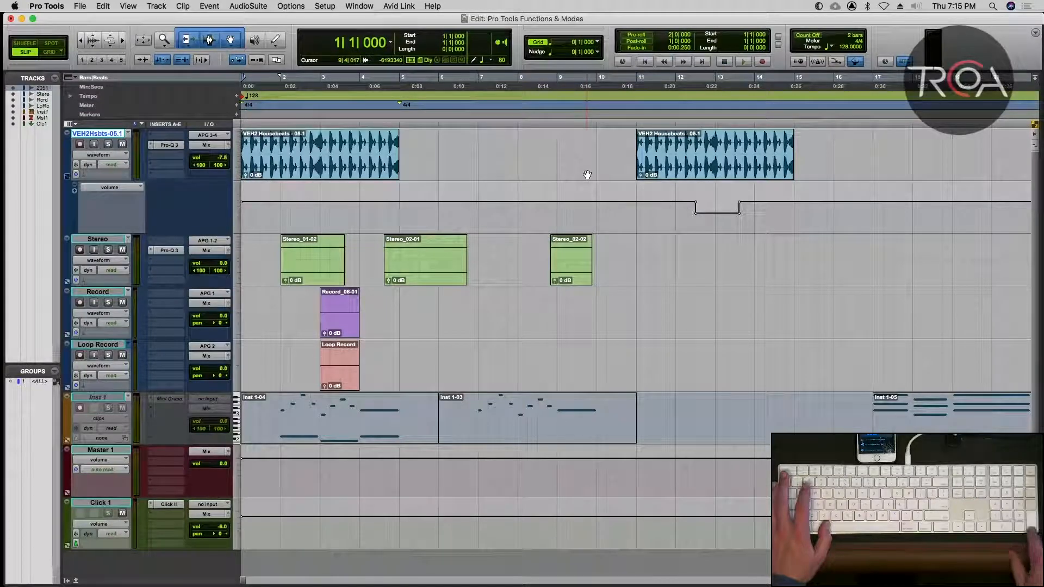
Add a marker memory location named Start at the beginning of the session.
key(KP_Enter)
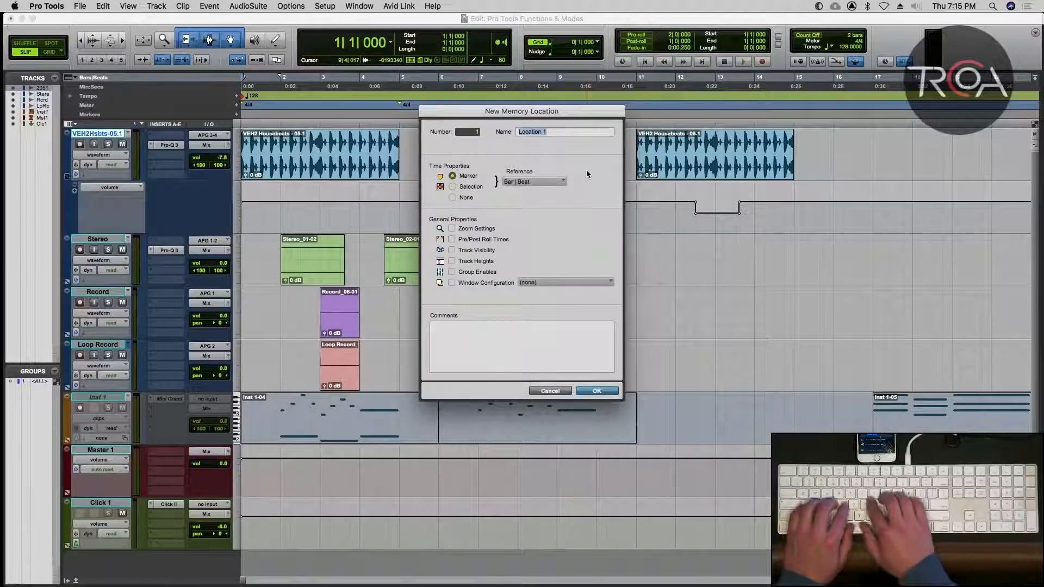
text(Start)
key(KP_Enter)
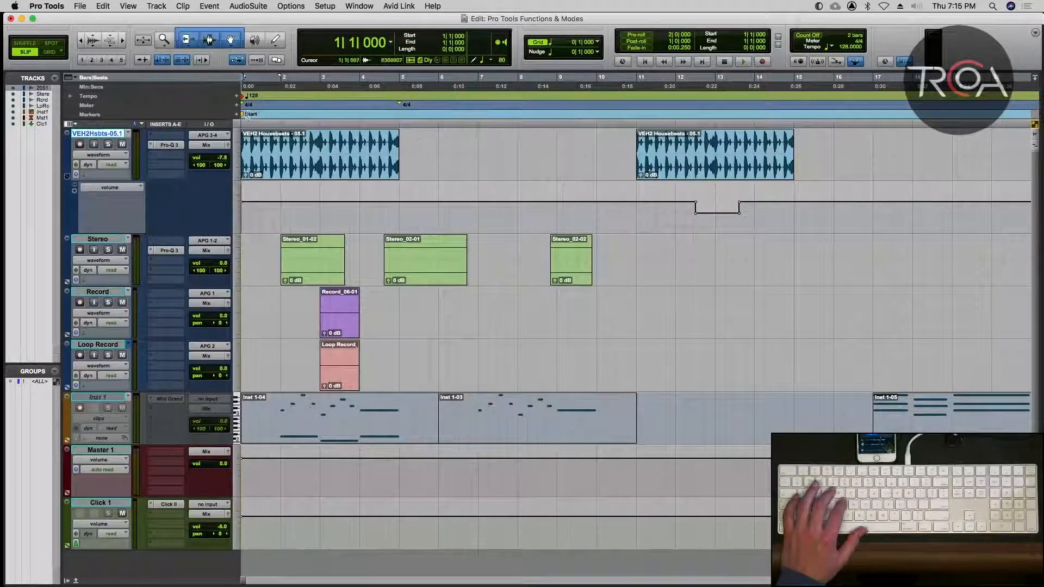
Place the edit cursor at the start of the second VEH2 Housebeats clip and add a marker named Clip 2 there.
click(514, 158)
key(Tab)
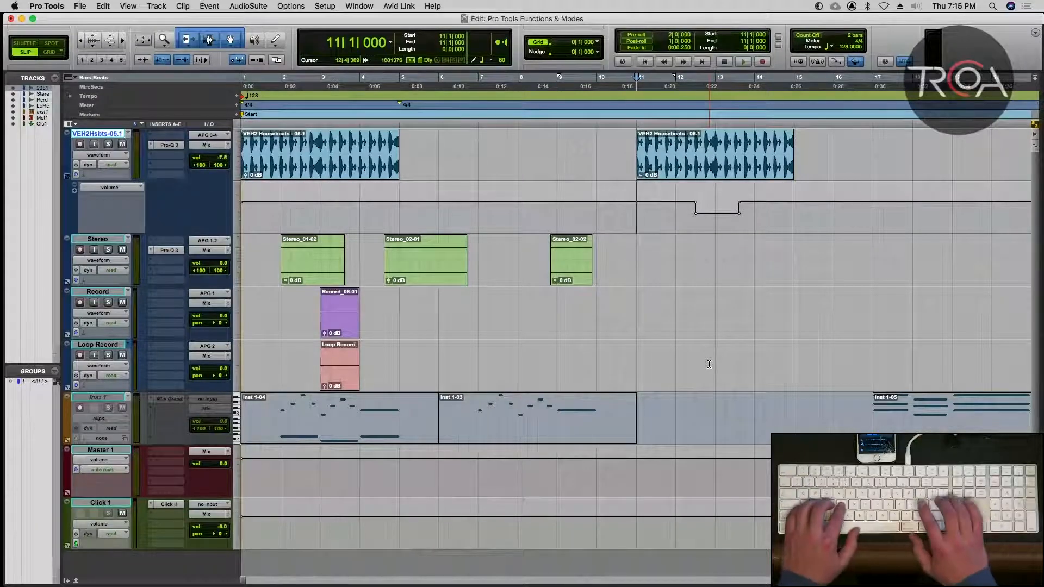
key(Return)
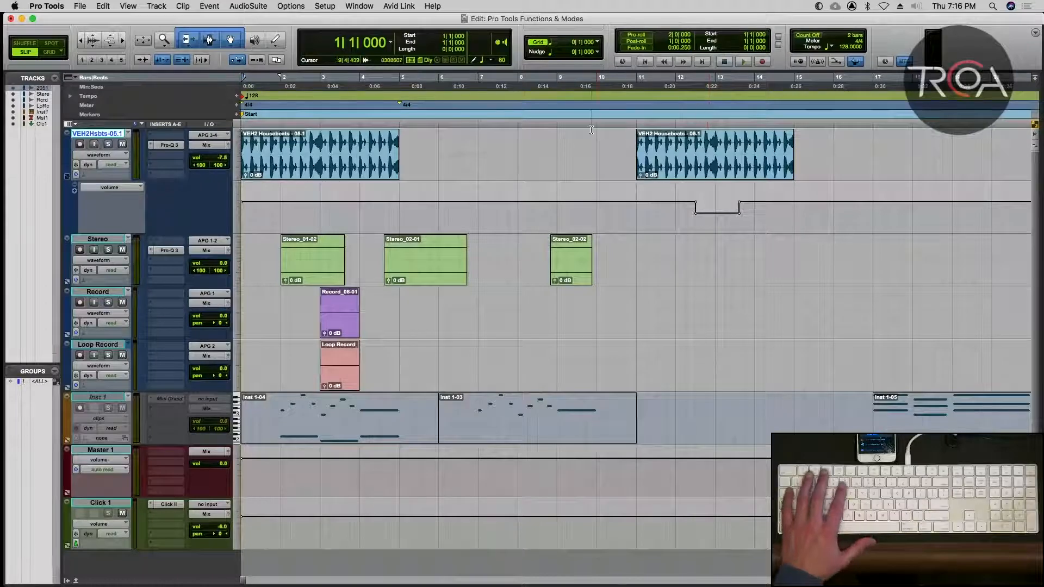
key(Tab)
key(Tab)
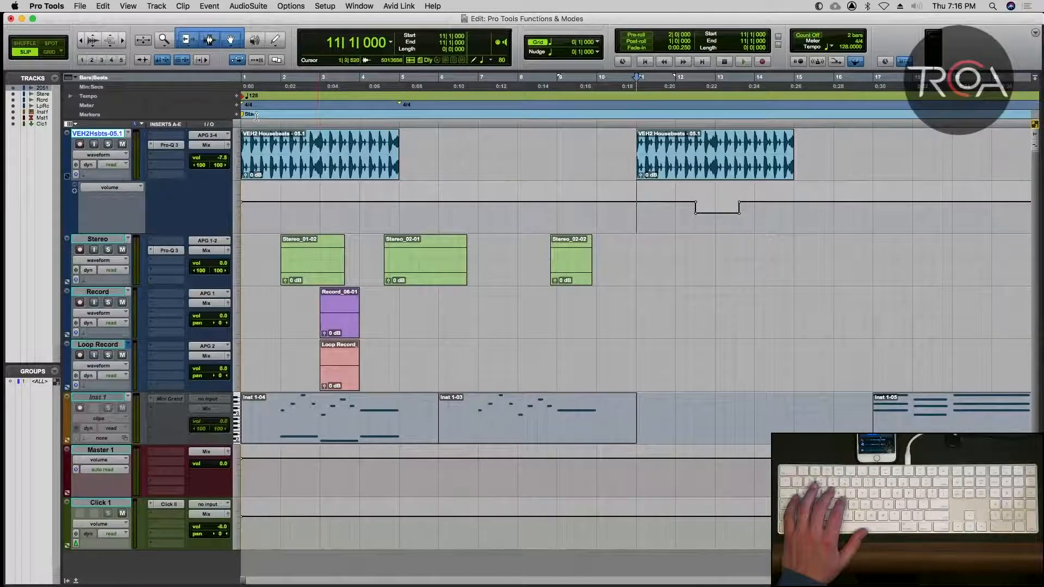
click(236, 115)
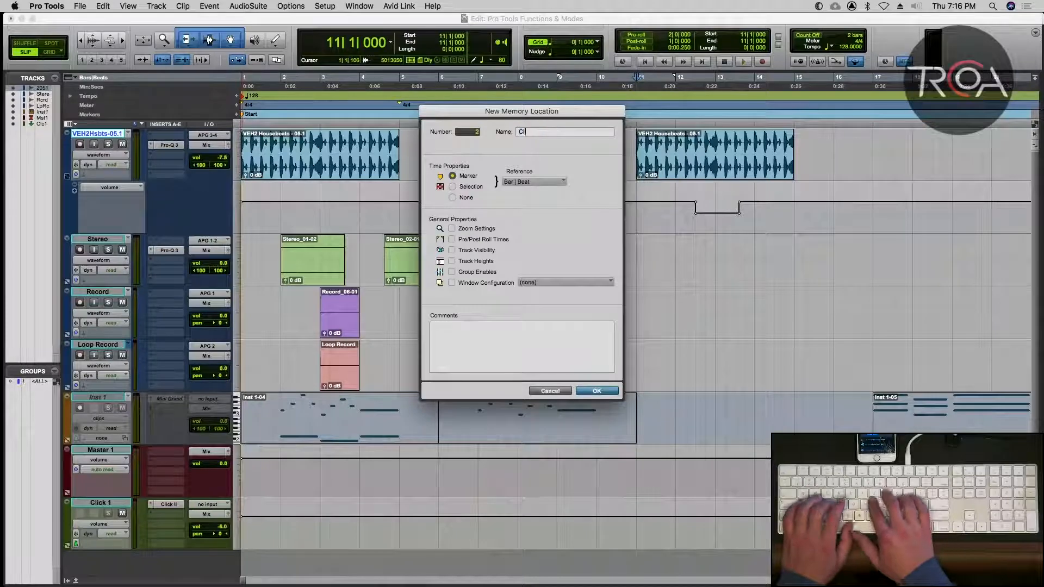
text(Clip 2)
key(Return)
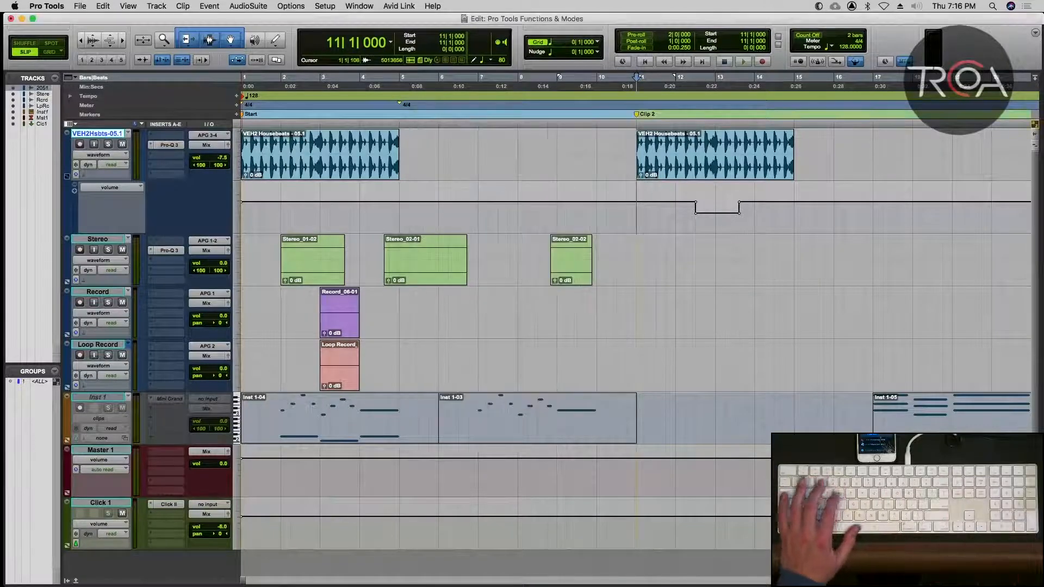
Show the Memory Locations window, recall Start and Clip 2 from its list, and move the window up over the audio tracks.
key(super+KP_5)
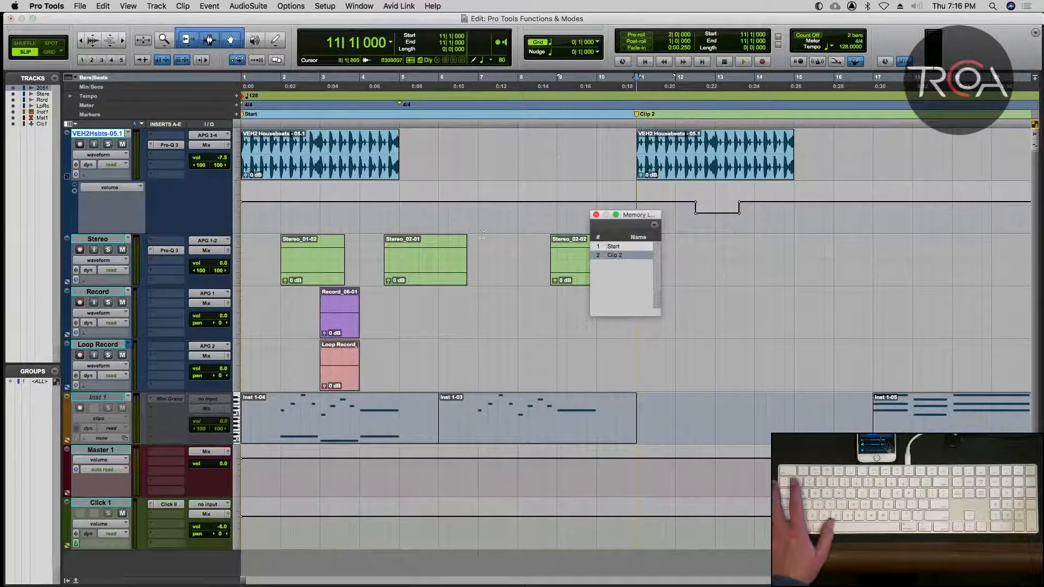
click(627, 249)
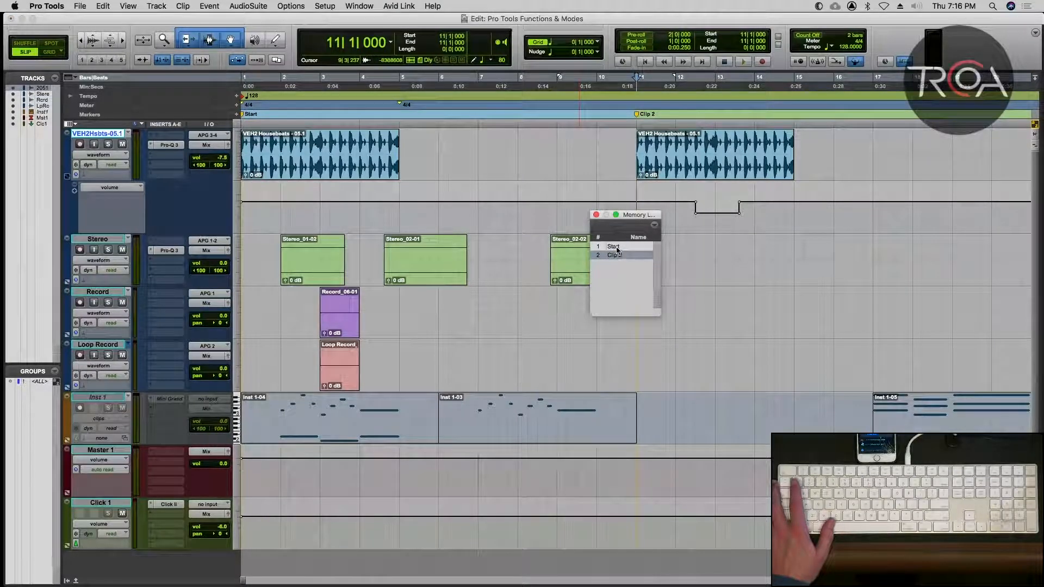
click(613, 246)
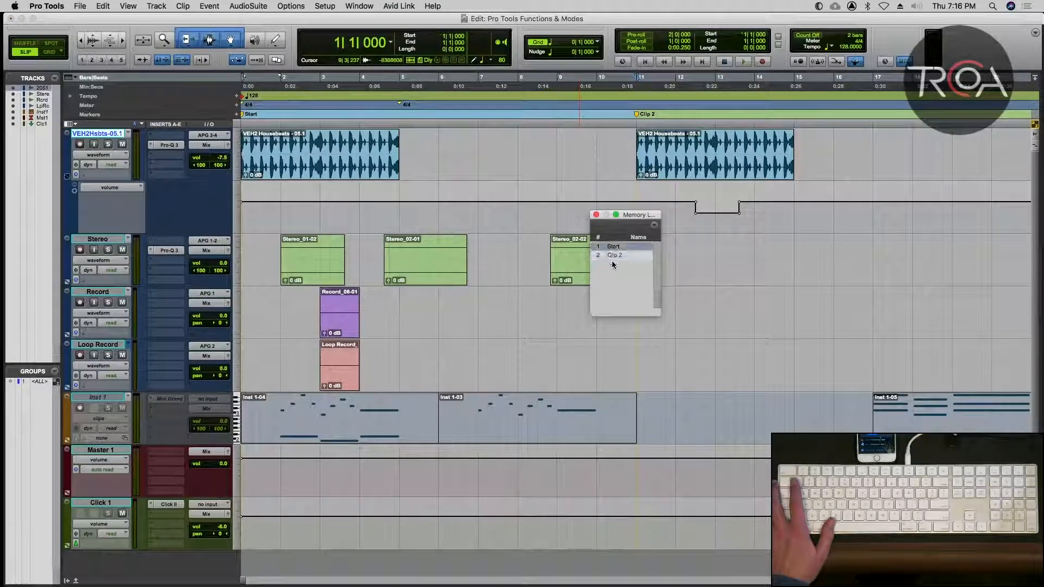
click(612, 258)
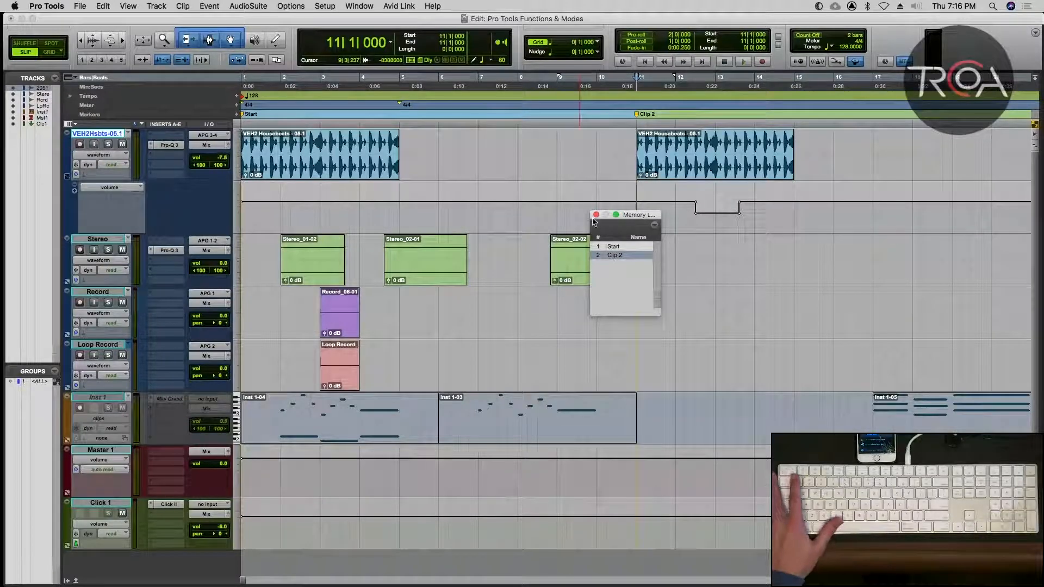
drag(633, 220, 525, 153)
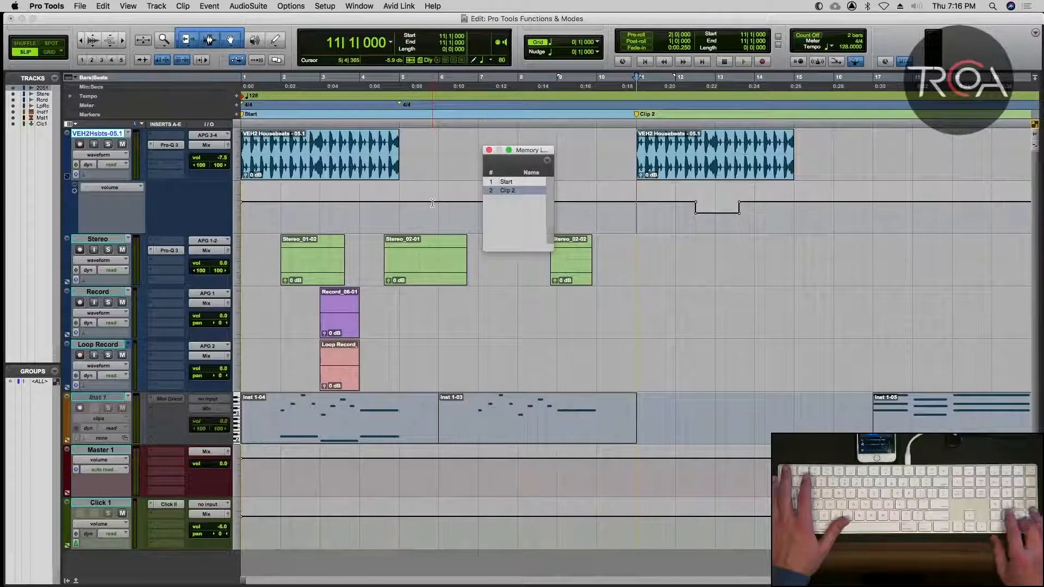
Recall memory locations 1 and 2 by number, and close the Memory Locations window.
key(KP_Decimal)
key(KP_1)
key(KP_Decimal)
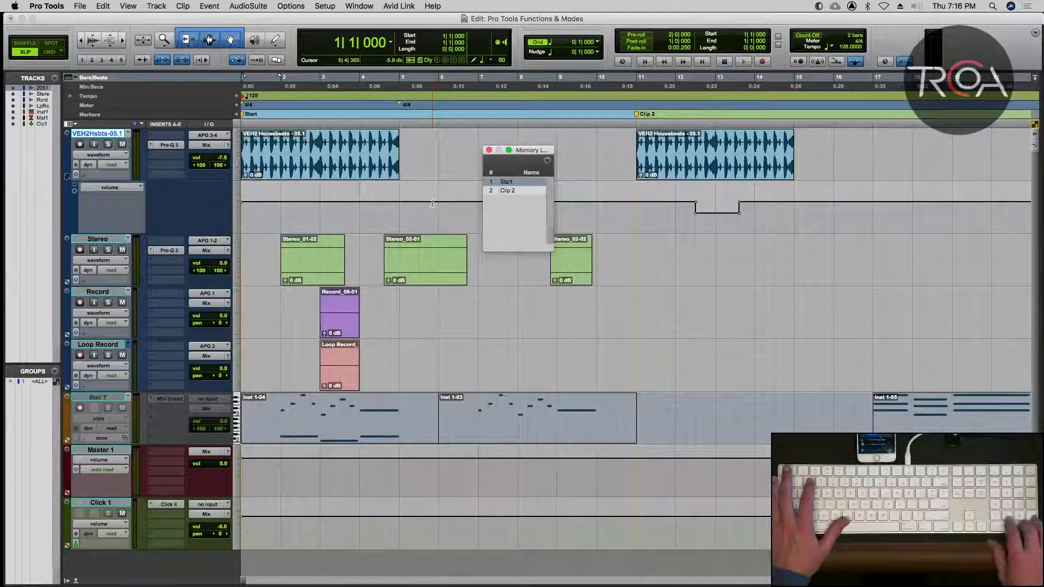
key(KP_Decimal)
key(KP_2)
key(KP_Decimal)
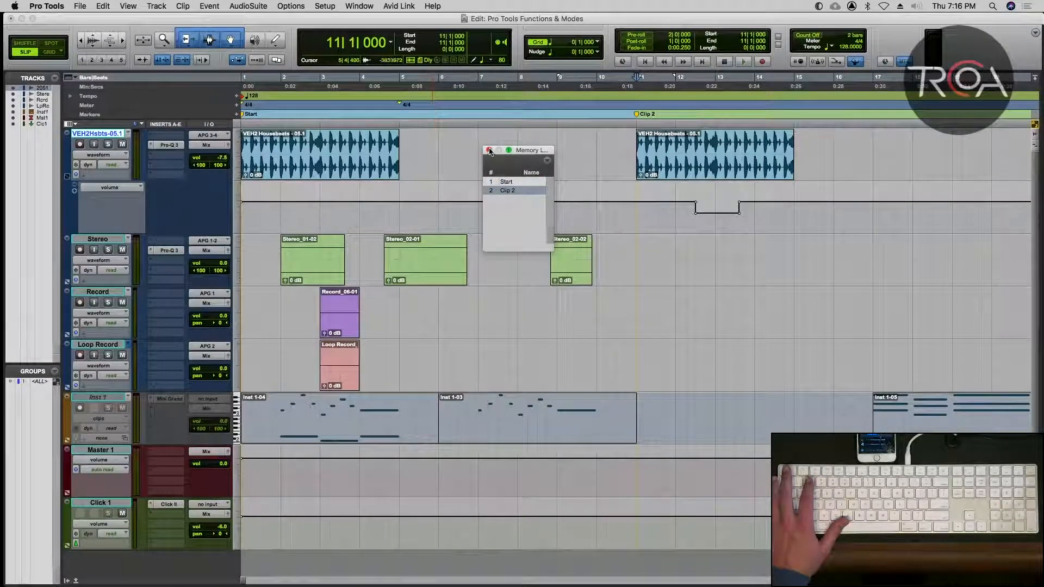
click(488, 150)
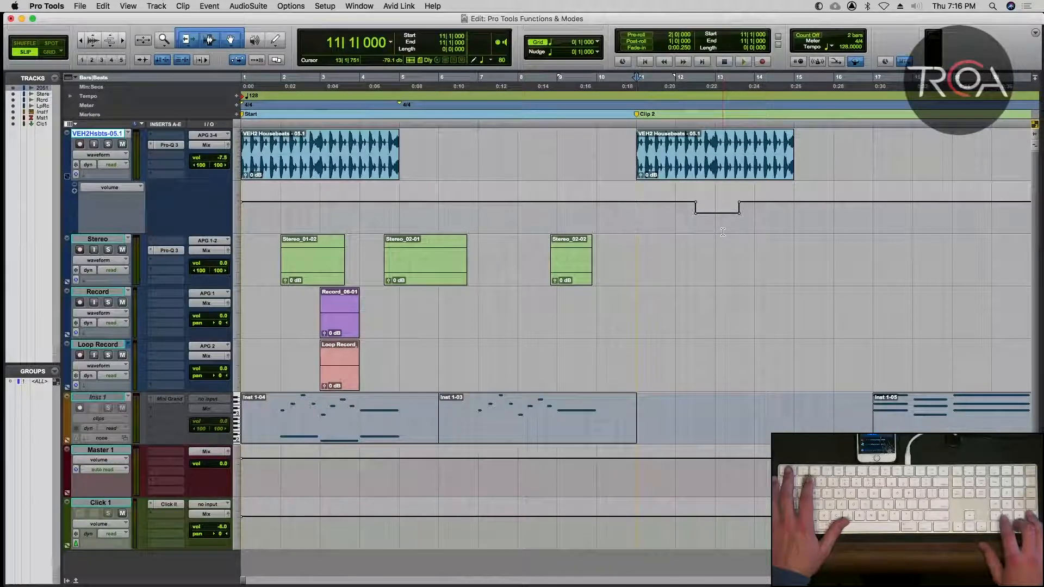
Recall the Start marker and return to the Clip 2 marker by location number, without the Memory Locations window.
key(KP_Decimal)
key(KP_1)
key(KP_Decimal)
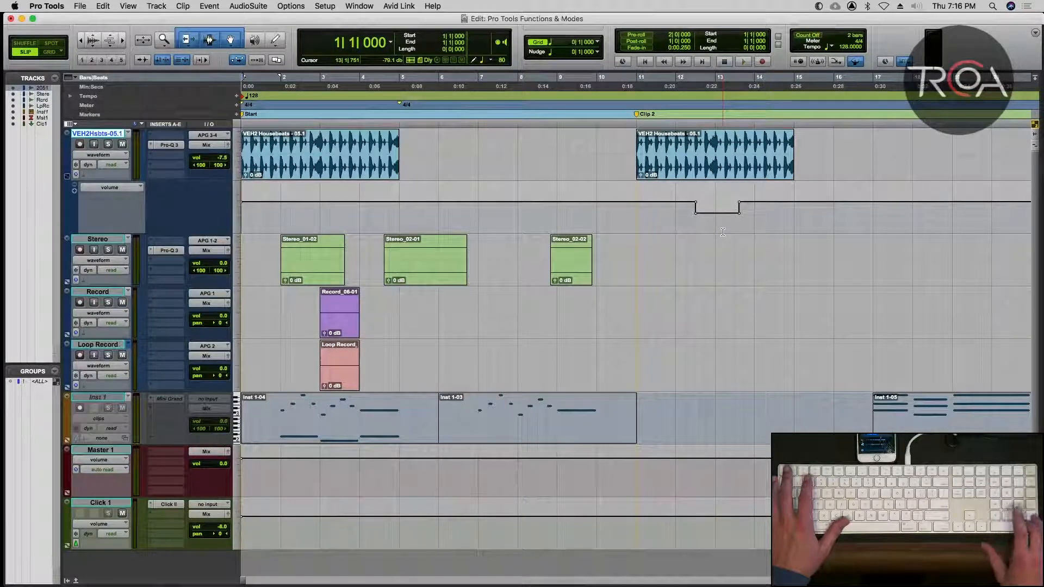
key(KP_Decimal)
key(KP_2)
key(KP_Decimal)
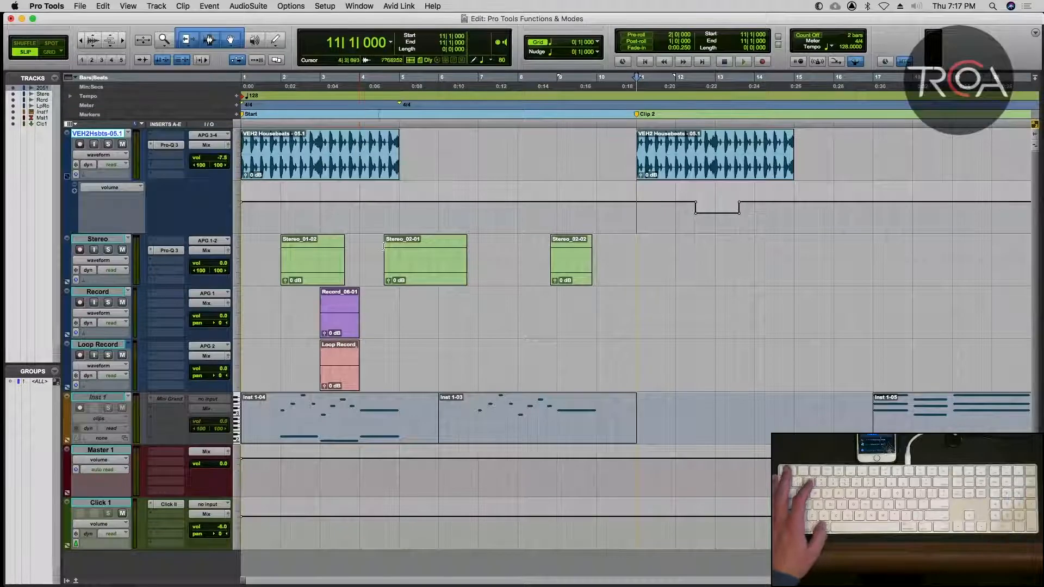
Place the edit cursor in the gap near bar 6, and show and close the Video Universe and Beat Detective windows.
click(461, 148)
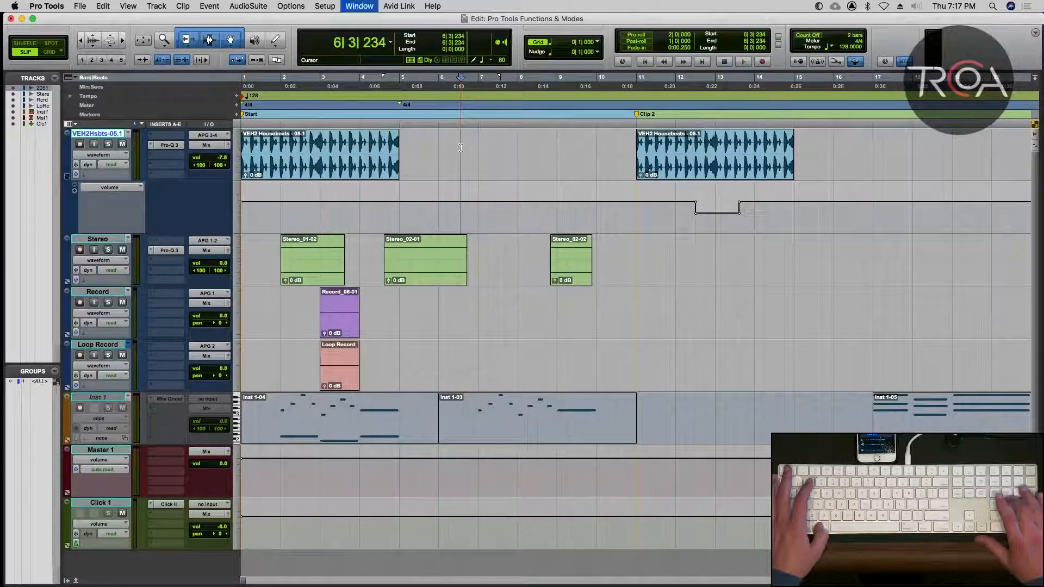
key(super+KP_8)
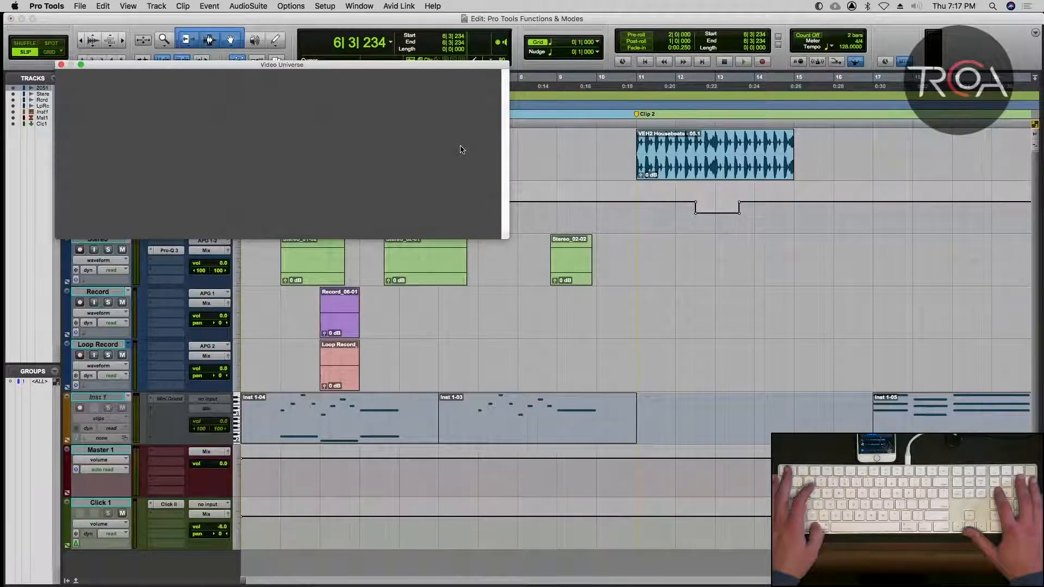
key(super+KP_8)
key(super+8)
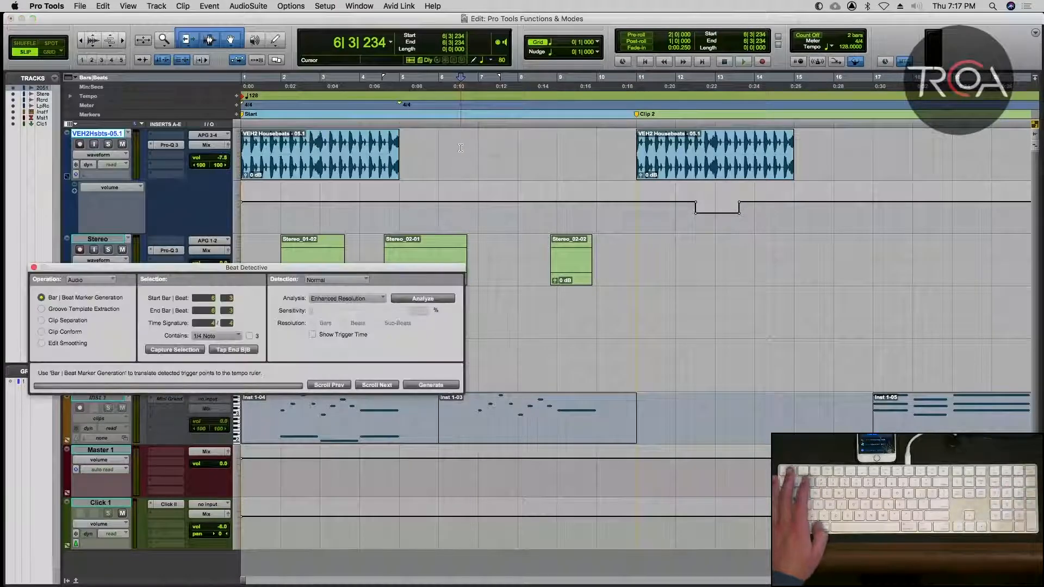
click(34, 268)
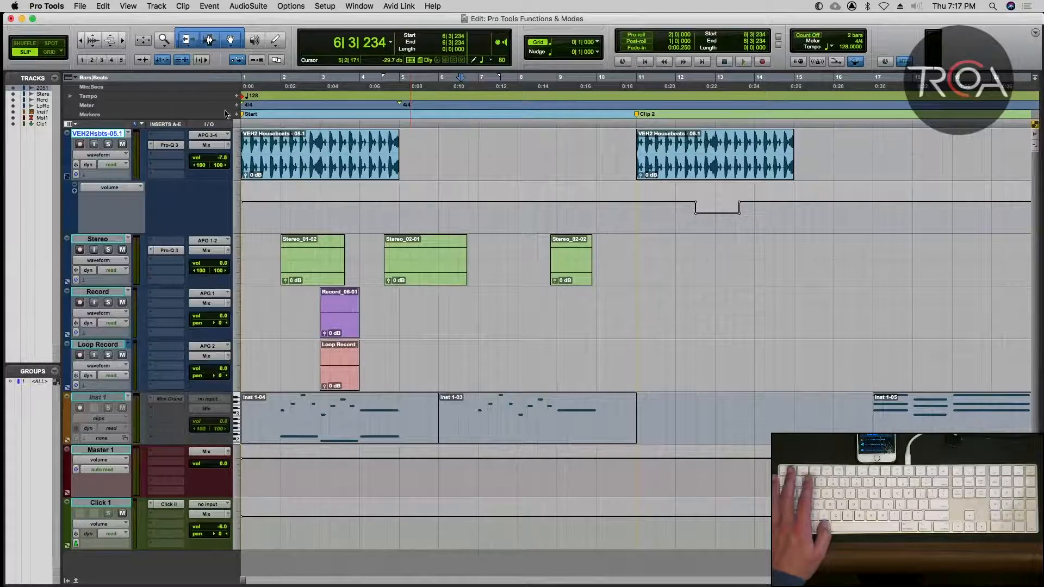
click(362, 7)
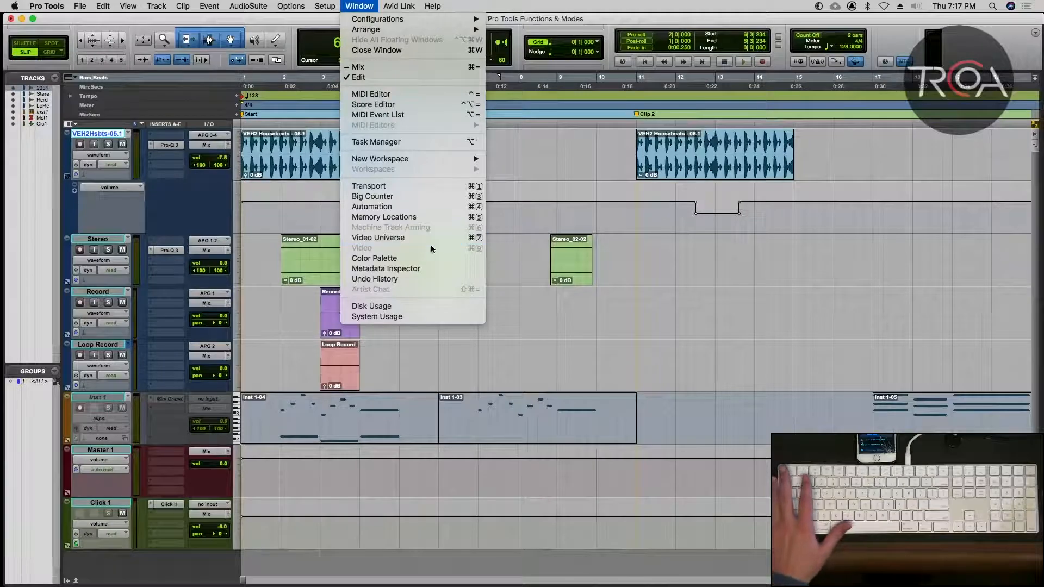
click(355, 6)
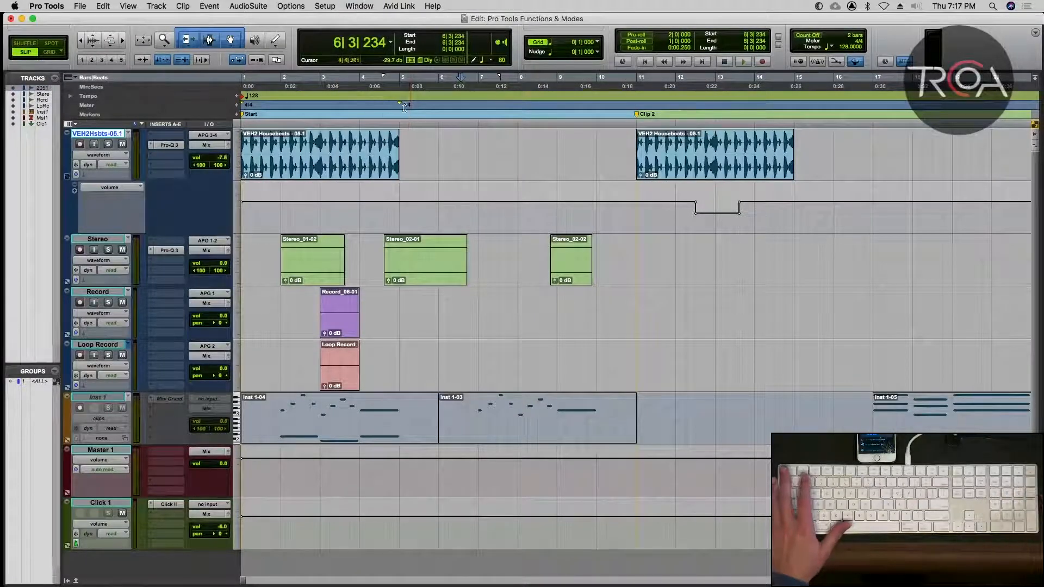
scroll(589, 192, down, 2)
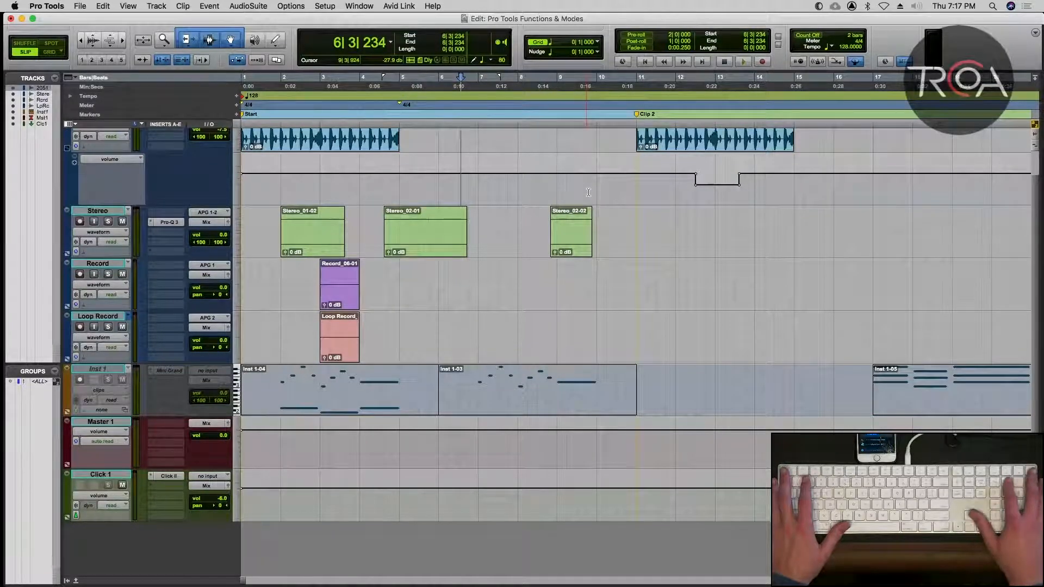
Enter bar 7 in the main counter to locate there, and return to bar 1.
key(KP_Multiply)
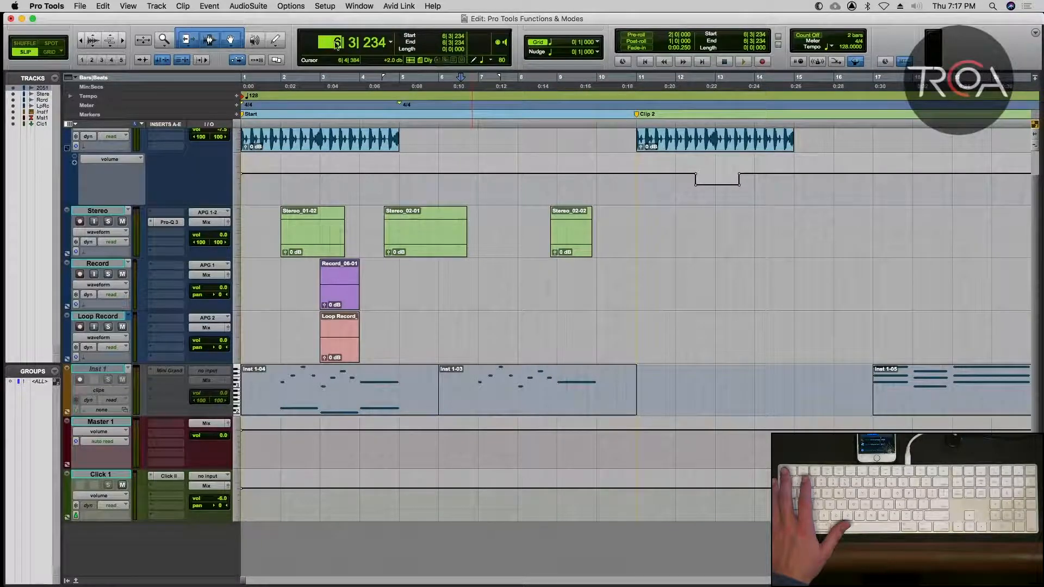
text(7| 1| 000)
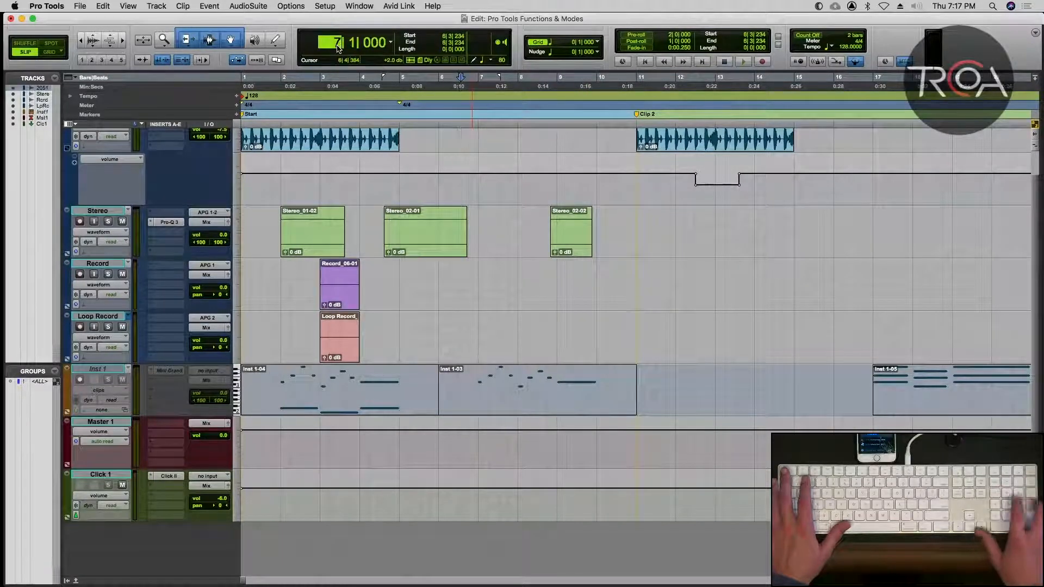
key(KP_Enter)
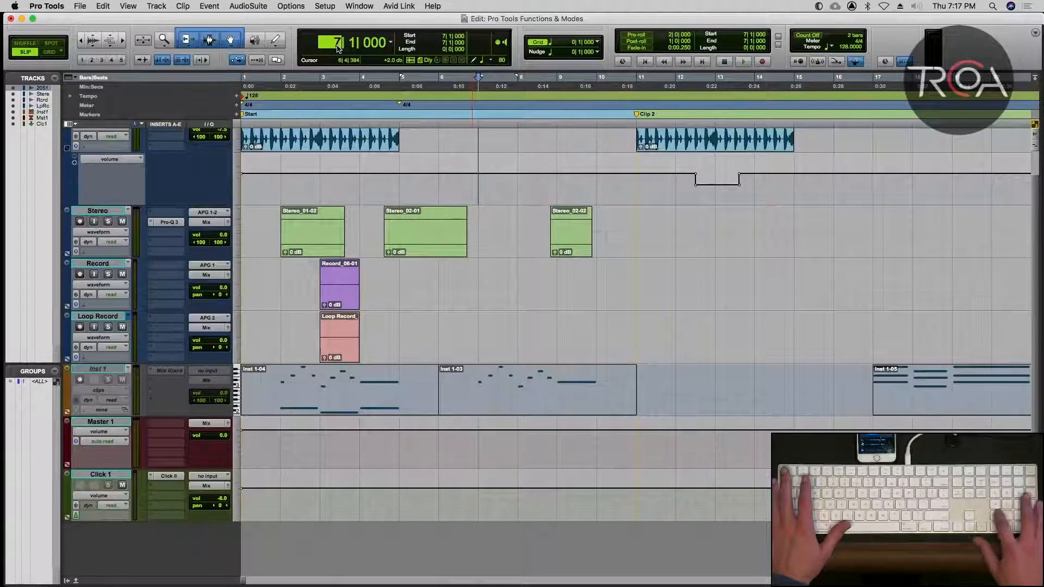
text(1)
key(KP_Enter)
Locate to bar 40 by entering it in the main counter, and enter bar 1 to return to the session start.
key(KP_Multiply)
text(40)
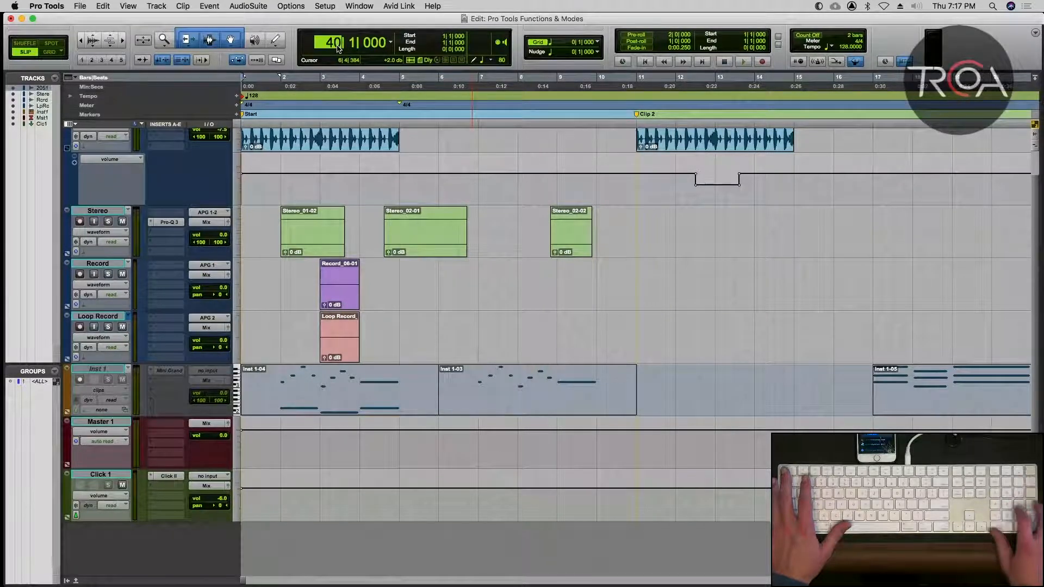
key(KP_Enter)
key(KP_Multiply)
text(1)
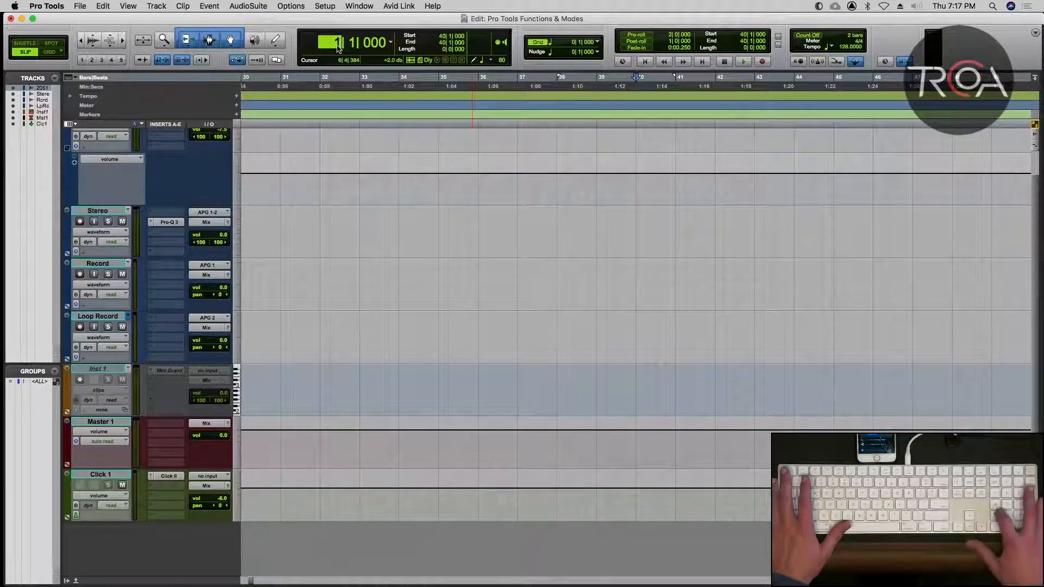
key(KP_Enter)
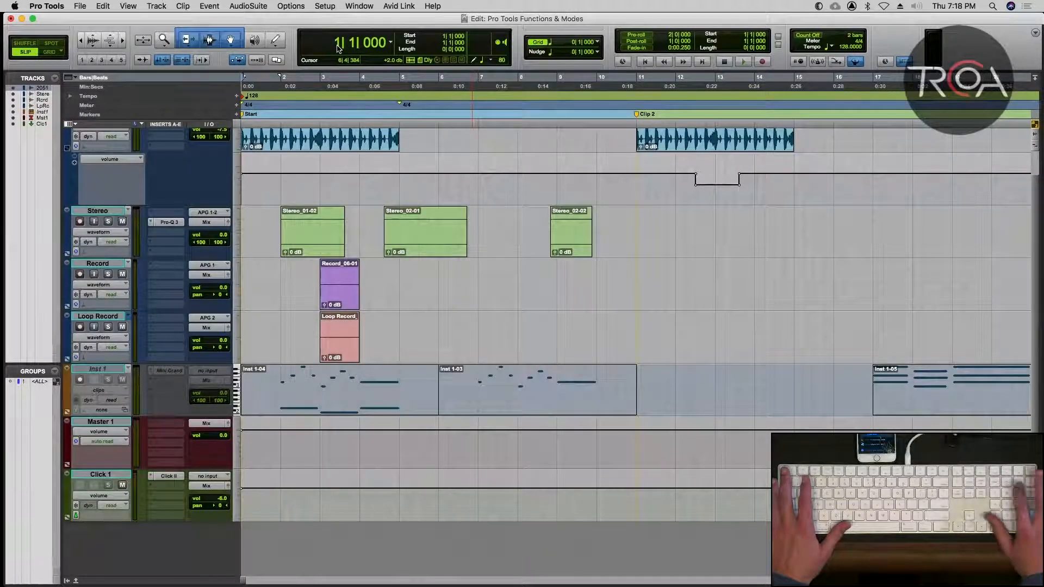
Switch to Grid edit mode and select the empty range from bar 8 to bar 9 on the VEH2Hsbts-05.1 track.
scroll(523, 175, up, 2)
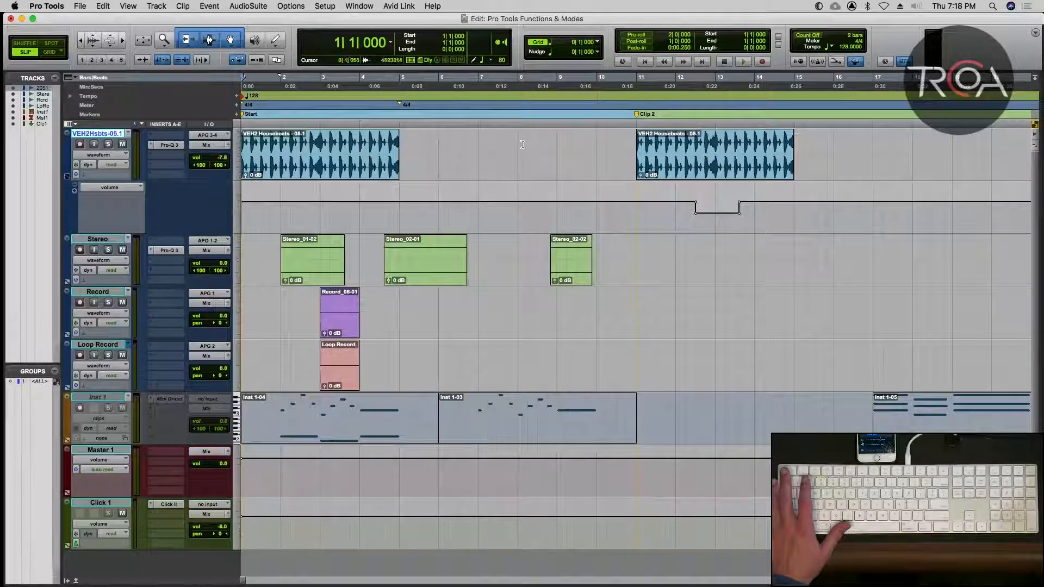
key(F4)
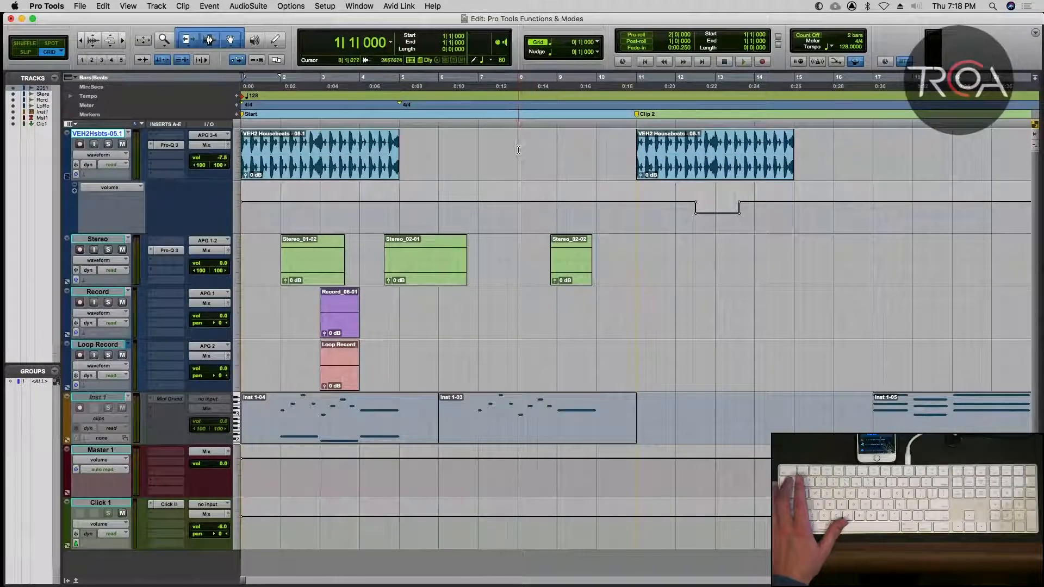
drag(518, 150, 555, 153)
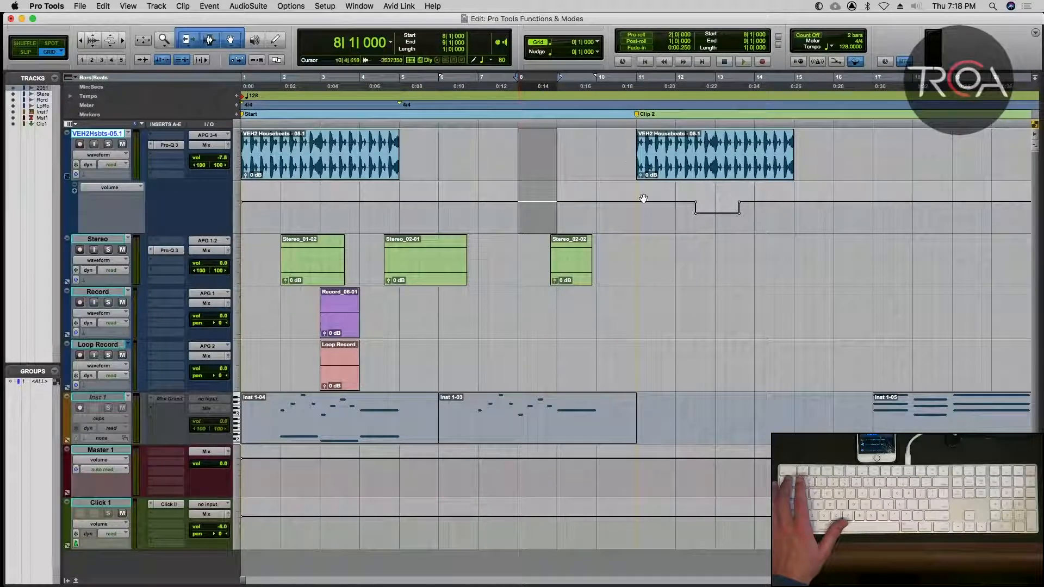
Select the VEH2 Housebeats - 05.1 clip at bar 11 and set the edit selection start to bar 9.
click(672, 169)
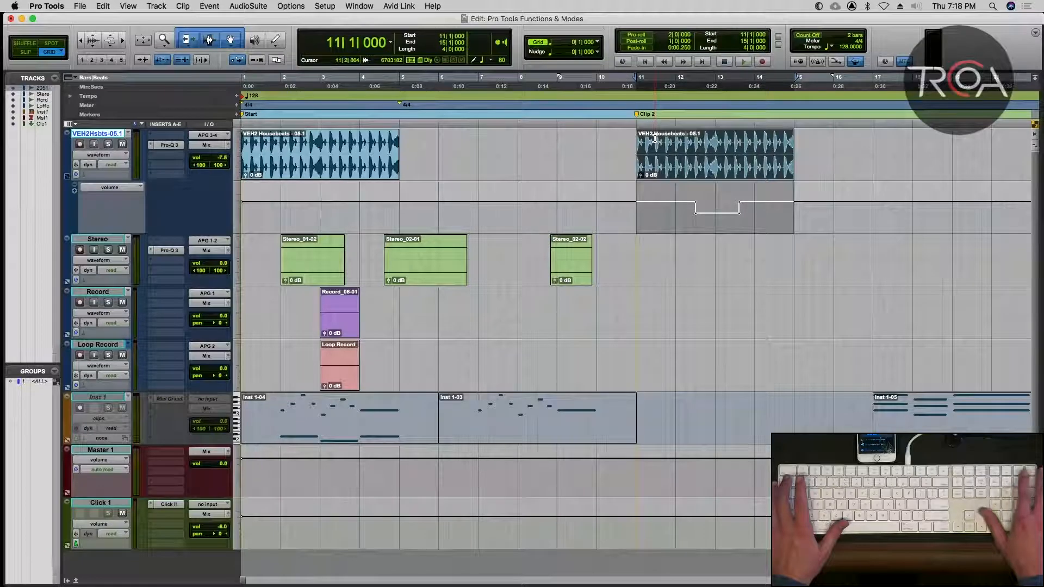
key(KP_Divide)
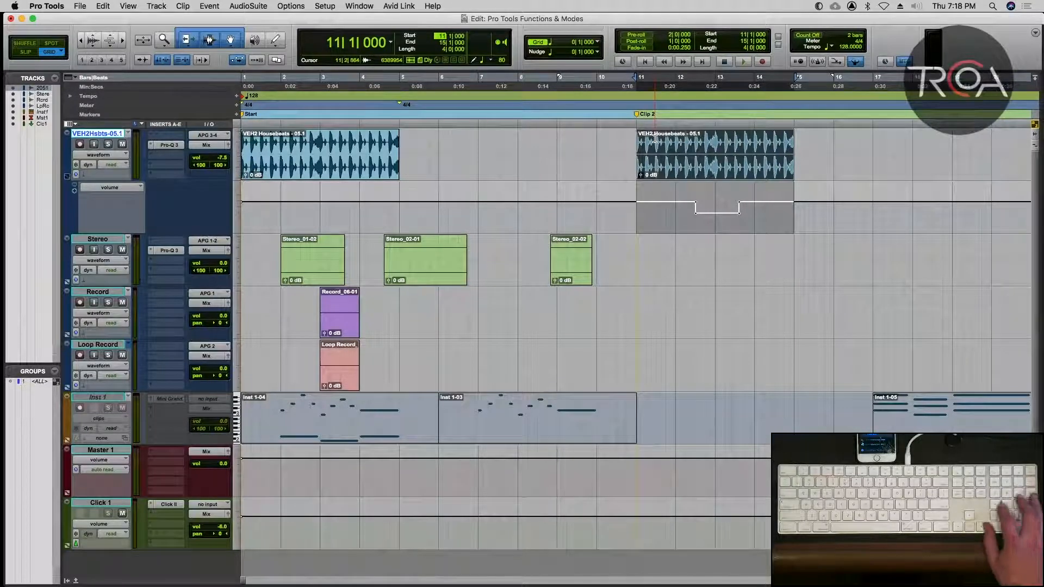
text(9)
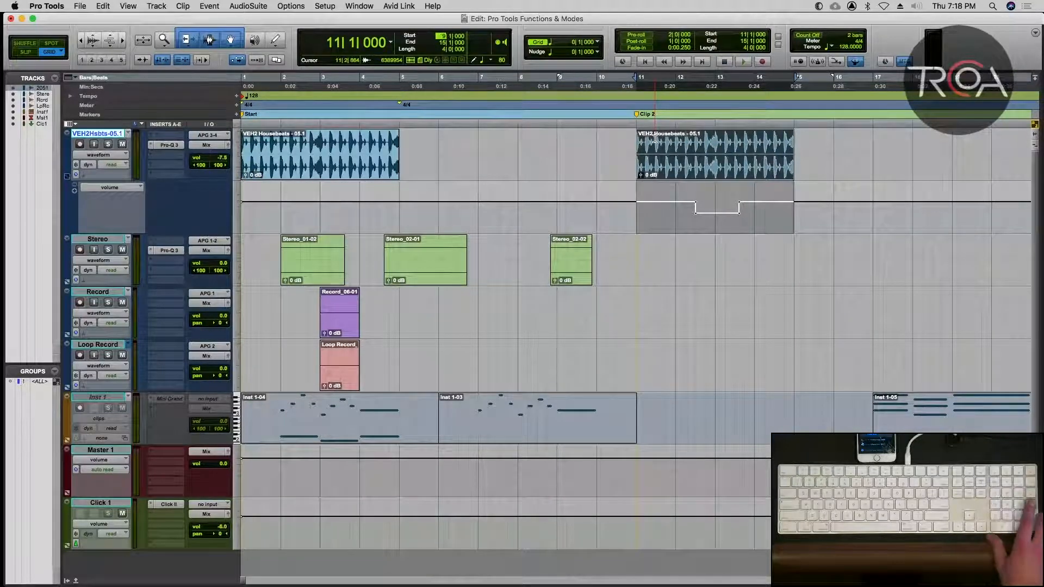
key(Return)
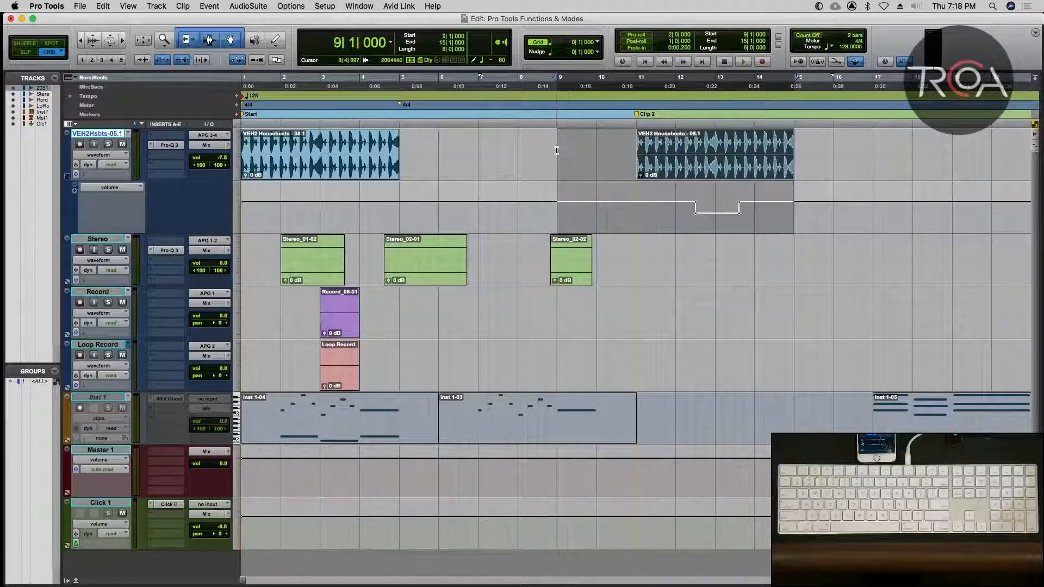
key(KP_Enter)
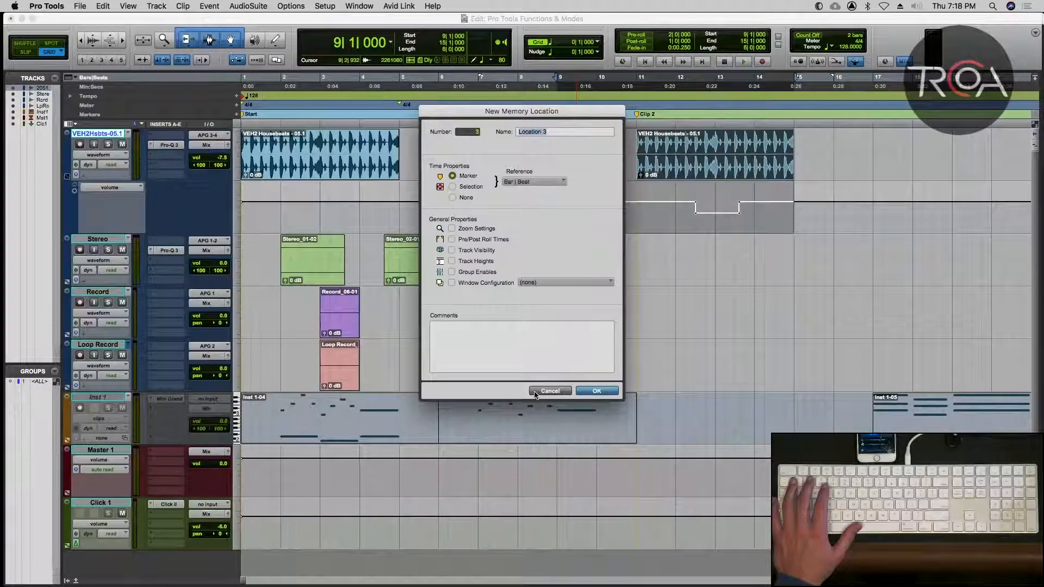
key(Return)
click(521, 142)
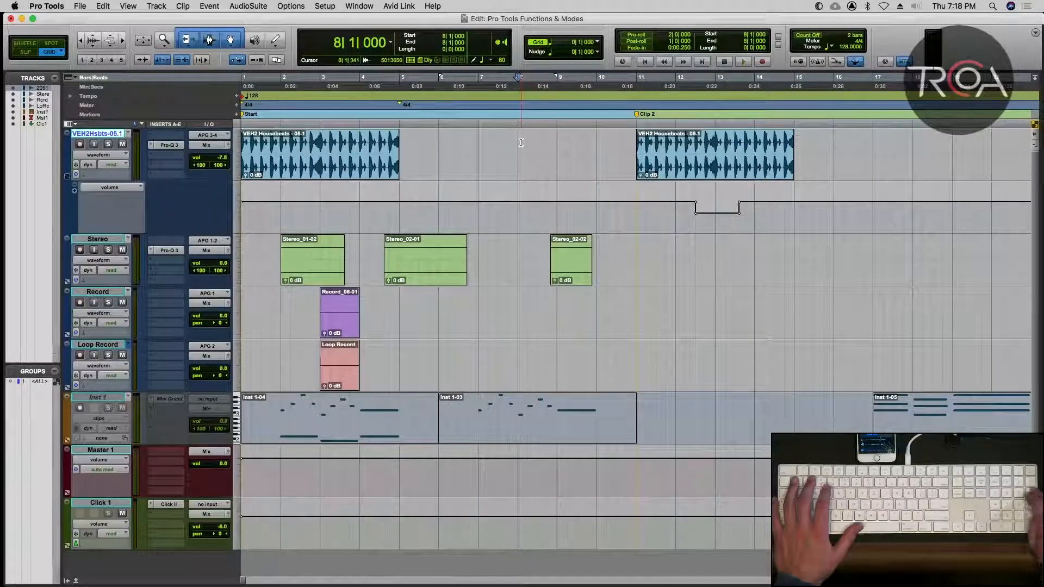
click(658, 244)
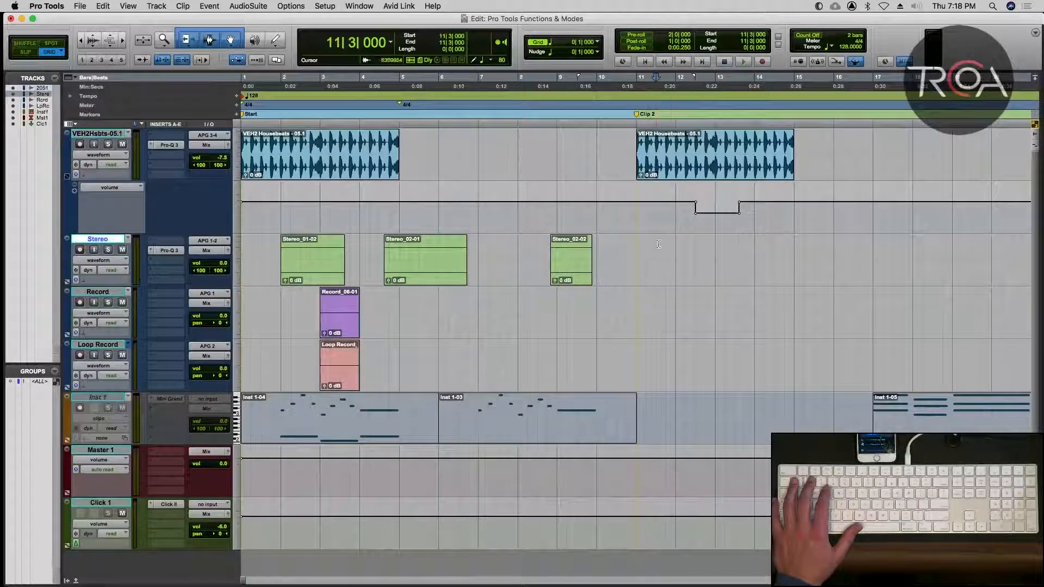
Select the VEH2 Housebeats - 05.1 clip at bar 11 and view the available nudge values.
click(670, 160)
key(t)
key(t)
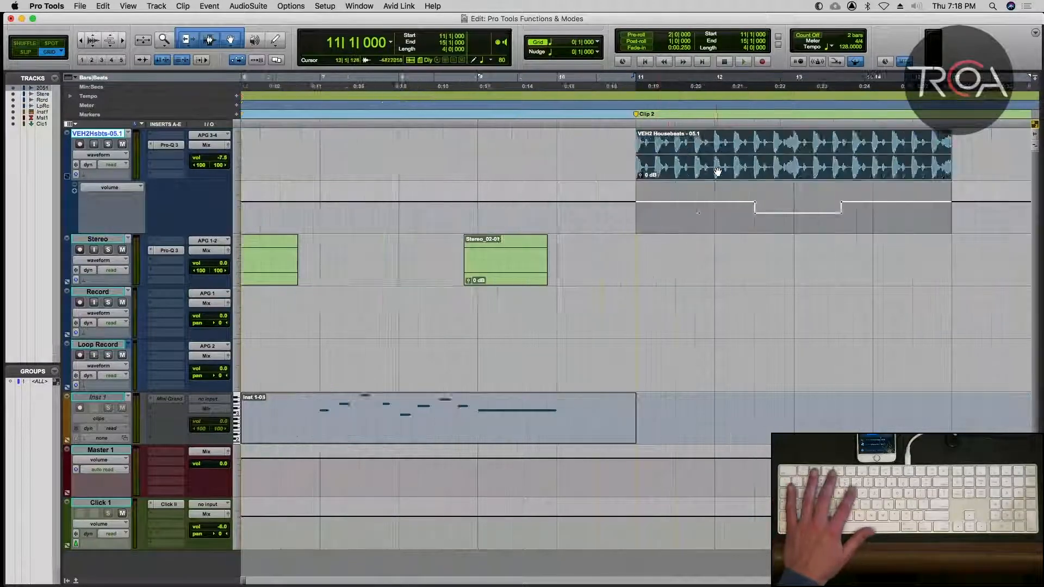
key(r)
key(r)
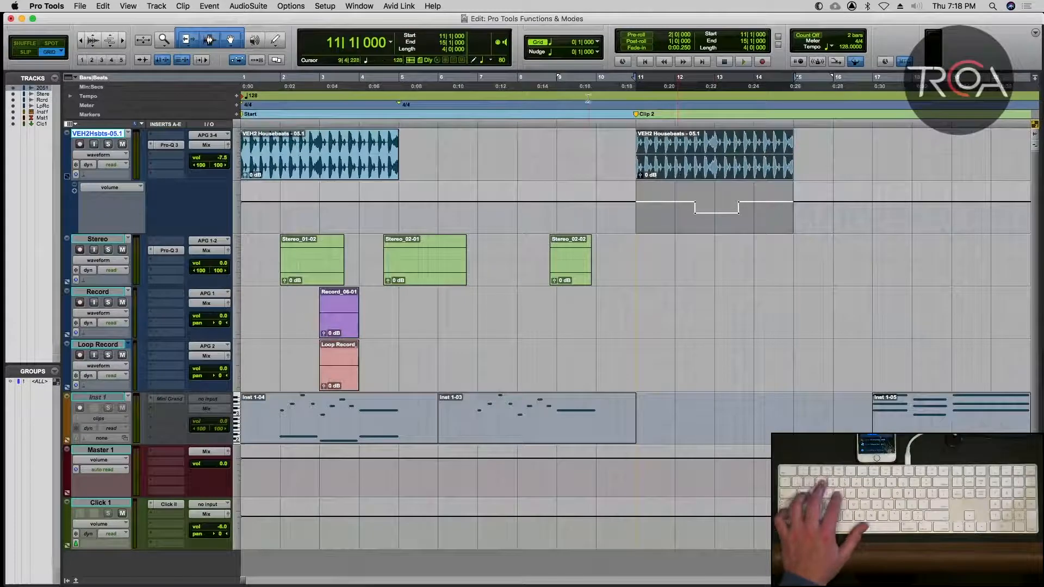
scroll(592, 99, right, 2)
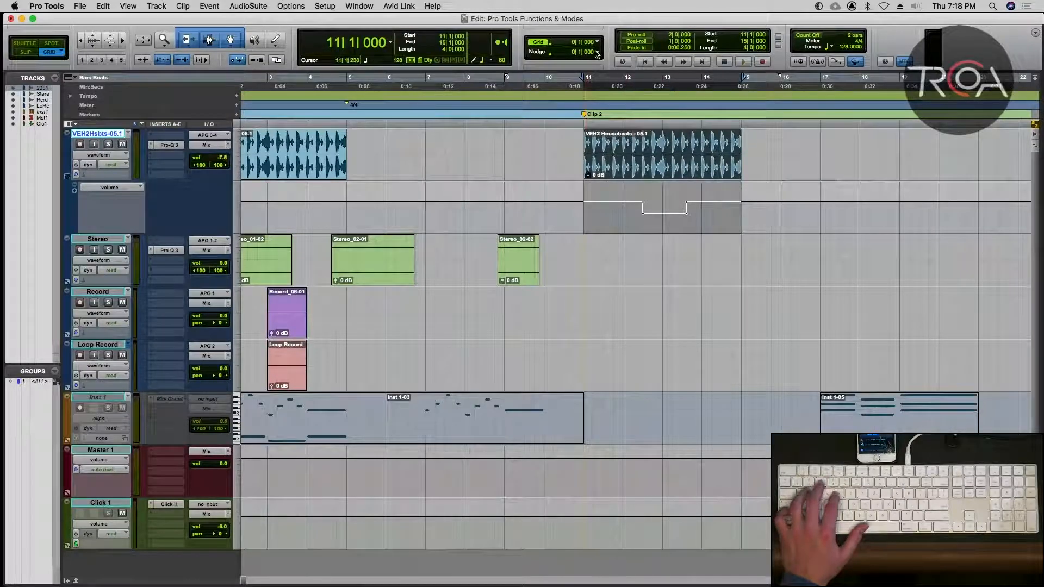
click(597, 53)
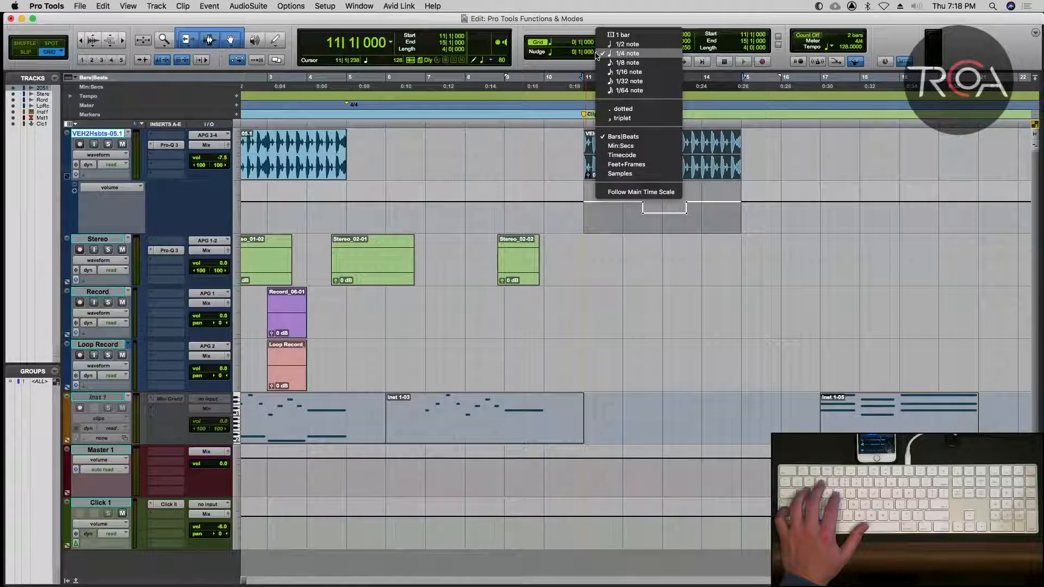
click(590, 16)
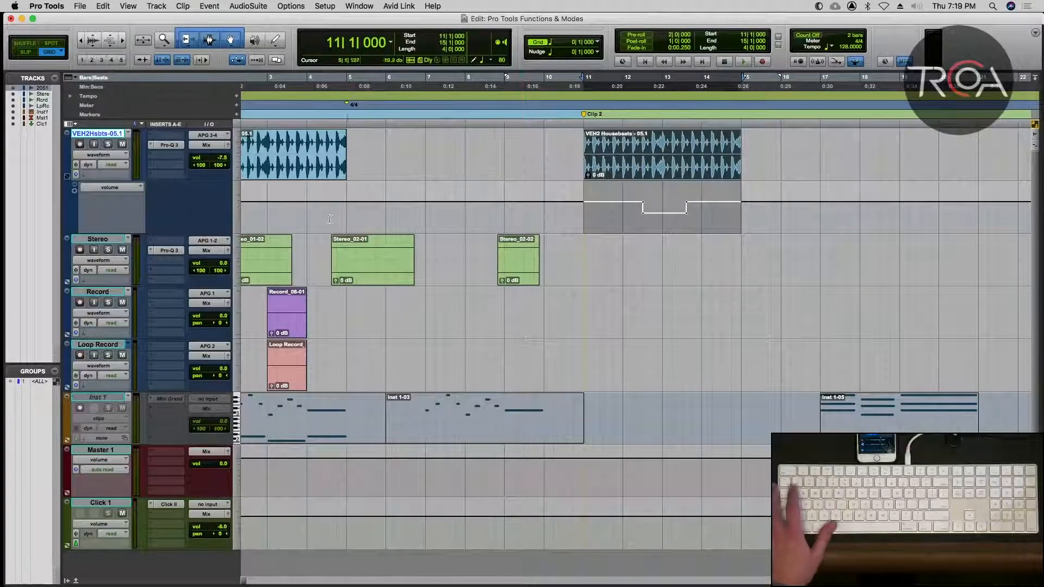
Hide the volume automation lane below the VEH2Hsbts-05.1 track.
click(67, 177)
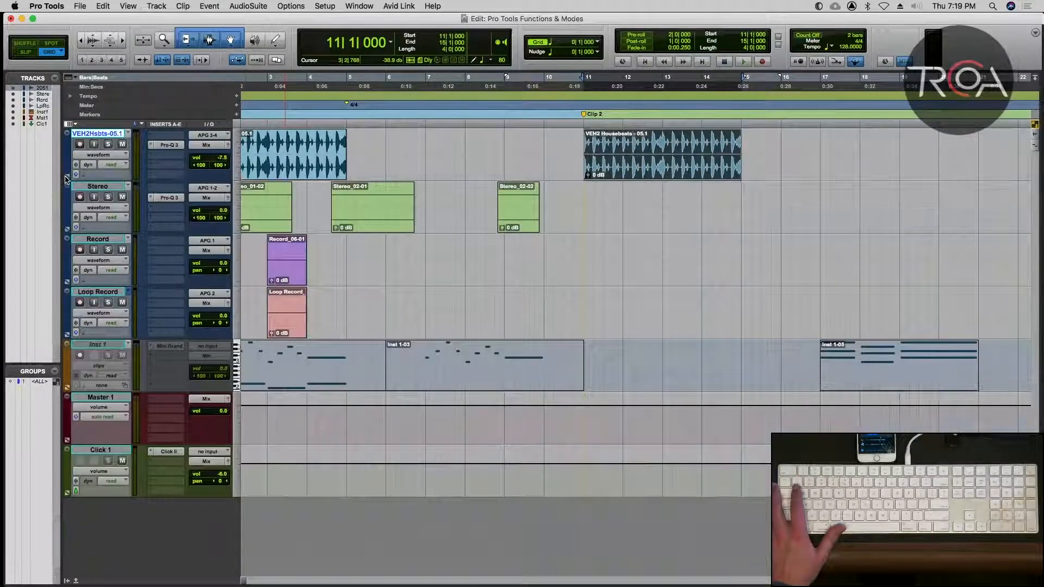
key(t)
key(t)
key(r)
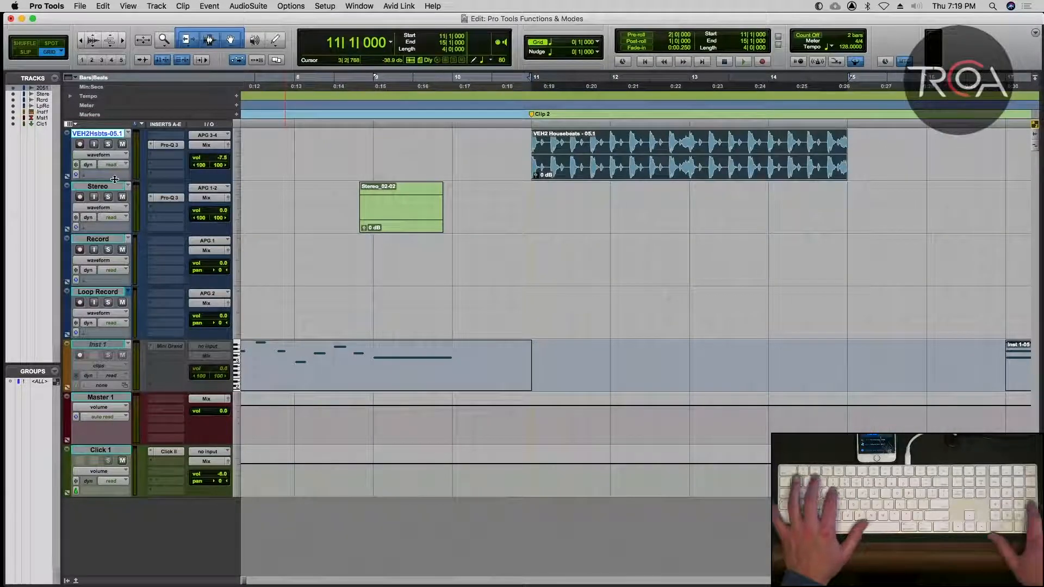
Nudge the selected VEH2 Housebeats clip later and earlier in quarter-note steps, ending back at bar 11.
key(plus)
key(plus)
key(plus)
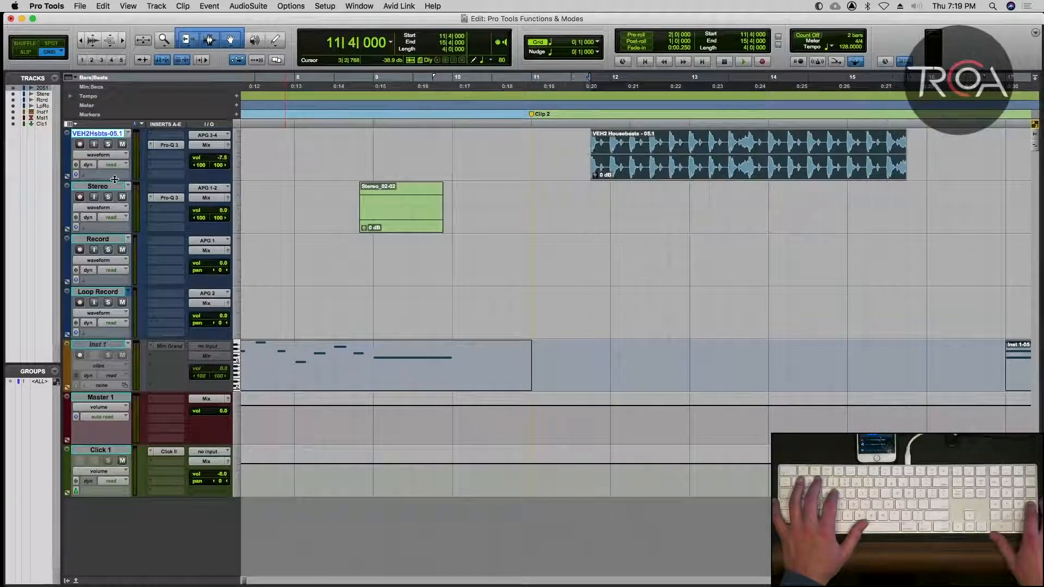
key(plus)
key(minus)
key(minus)
key(minus)
key(minus)
key(minus)
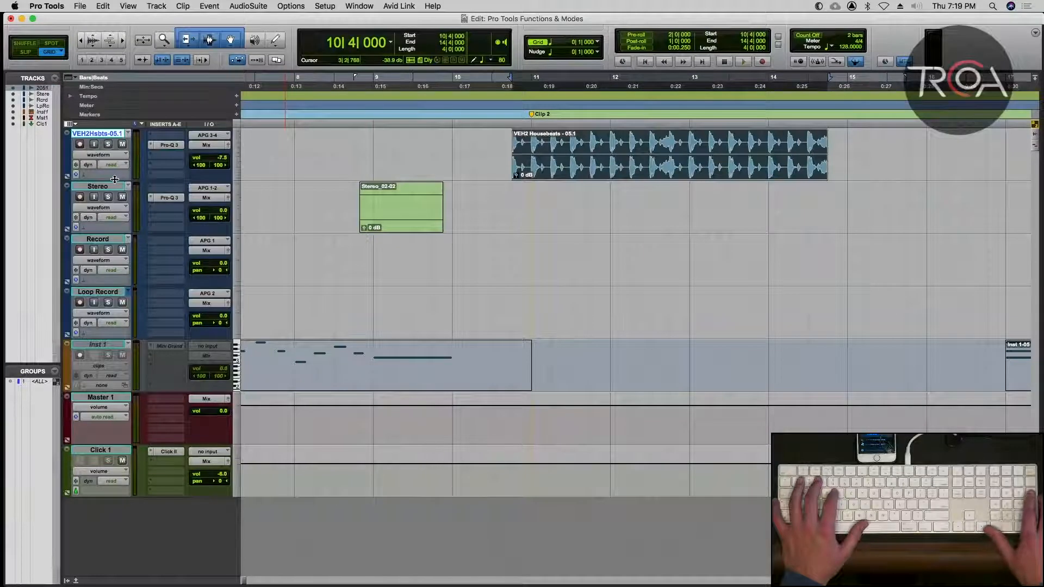
key(minus)
key(minus)
key(minus)
key(plus)
key(plus)
key(plus)
key(plus)
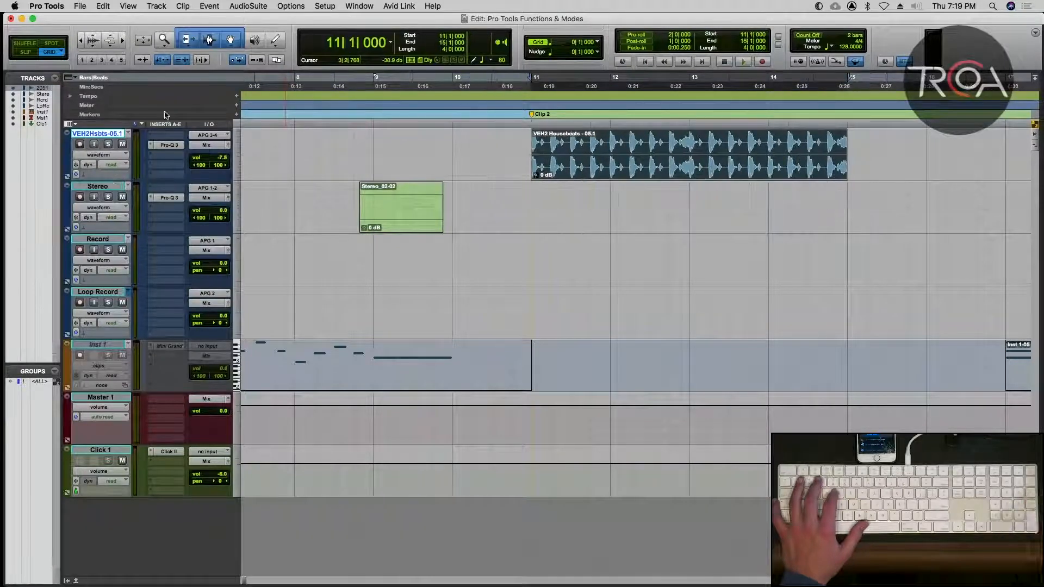
Set the nudge value to 1/8 note and nudge the VEH2 Housebeats clip later, ending back at bar 11.
click(594, 52)
click(601, 63)
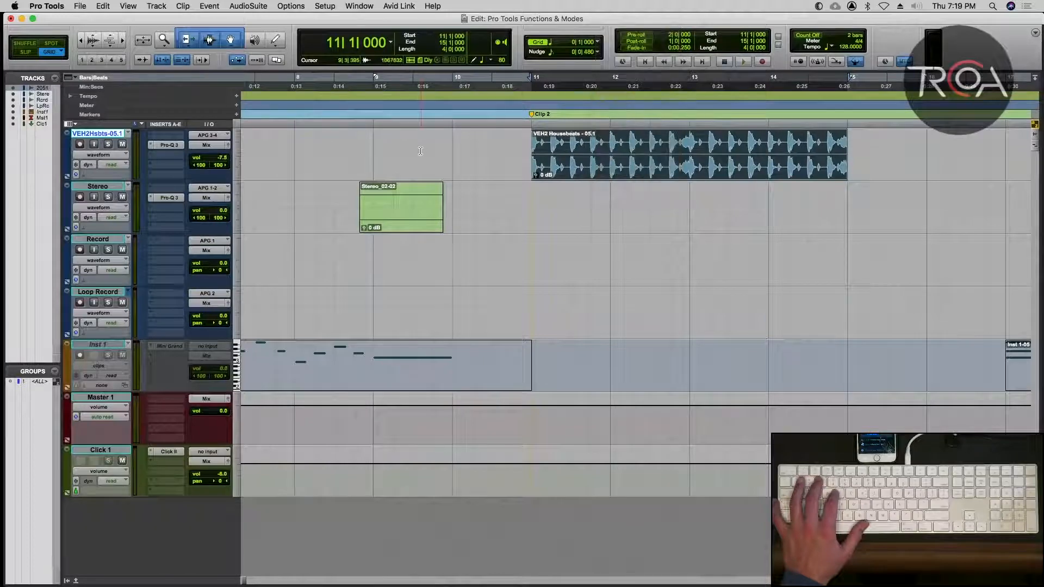
key(plus)
key(plus)
key(plus)
key(plus)
key(plus)
key(plus)
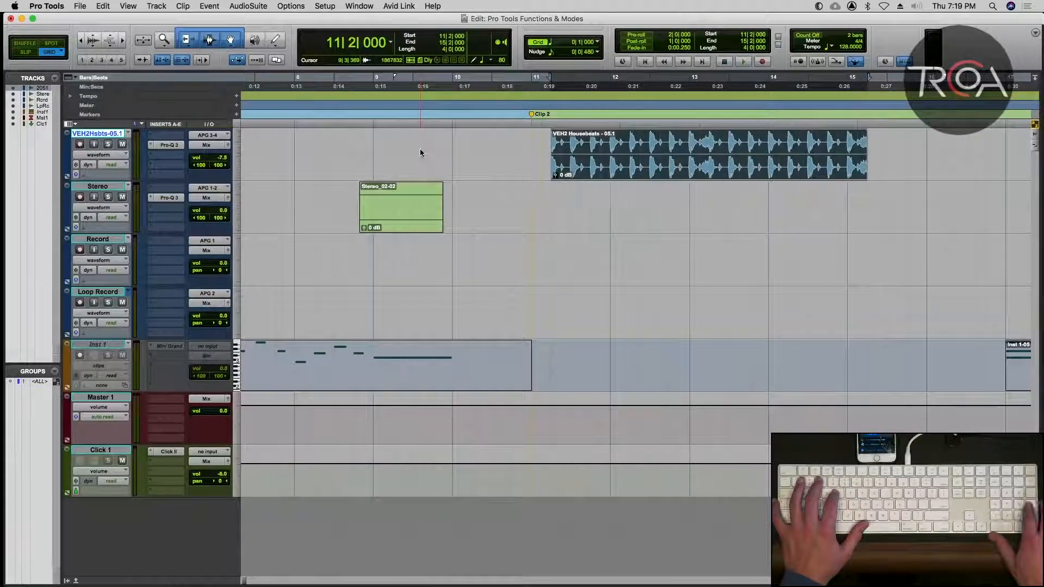
key(minus)
key(minus)
key(minus)
key(minus)
key(minus)
key(minus)
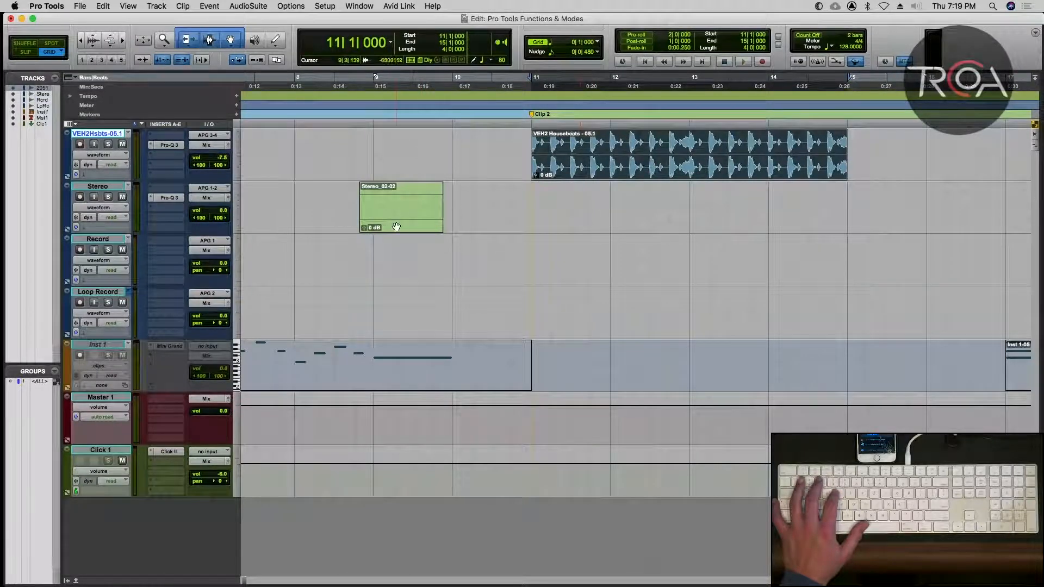
In Slip mode, move the Stereo_02-02 clip to just after bar 11, at about 11|1|084.
drag(396, 227, 566, 217)
key(F2)
key(super+bracketright)
scroll(550, 228, right, 4)
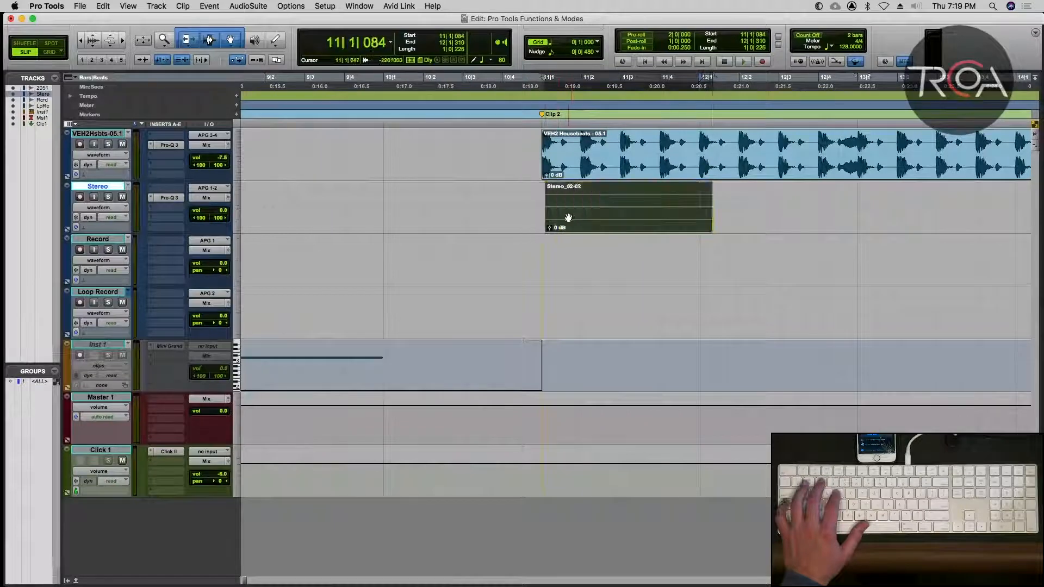
Change the nudge time format to Min:Secs and set the nudge value to 100 msec.
click(599, 52)
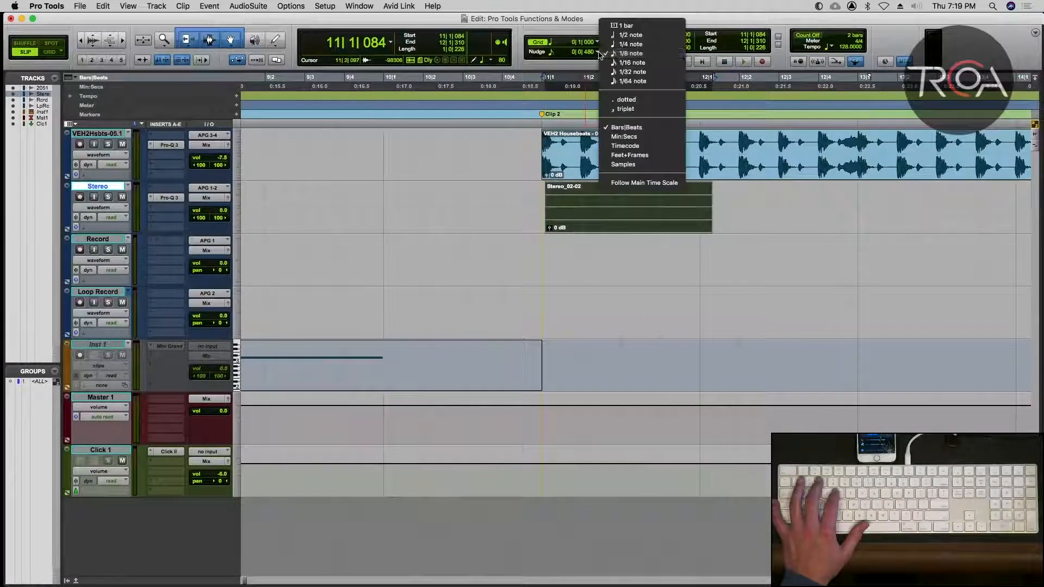
click(637, 137)
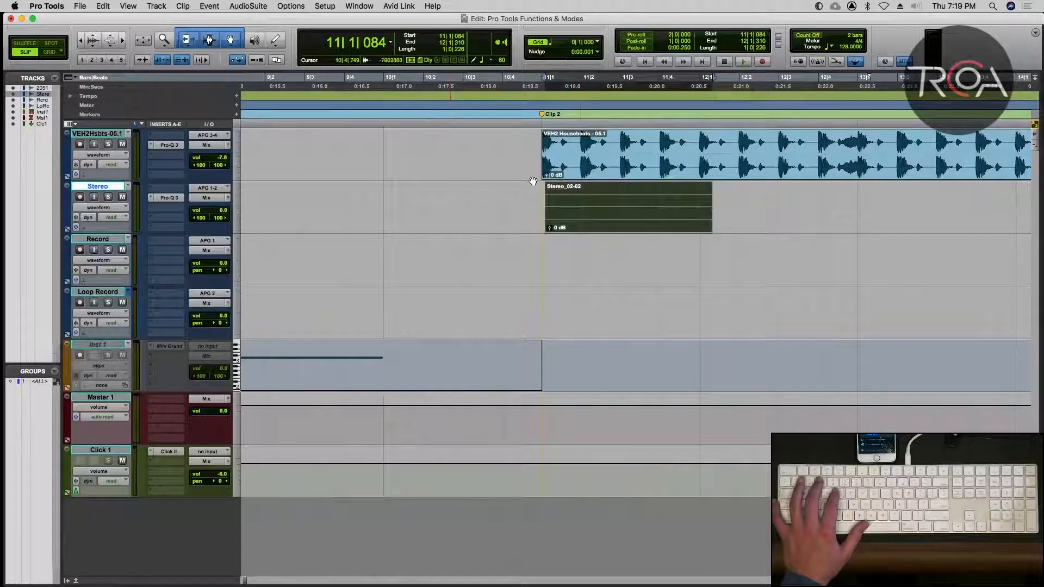
click(599, 53)
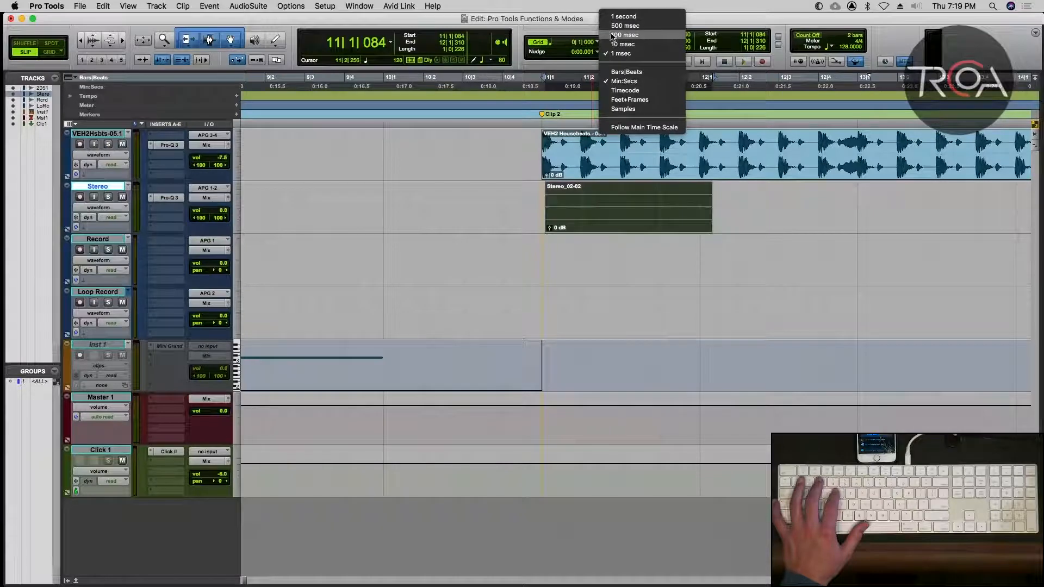
click(614, 36)
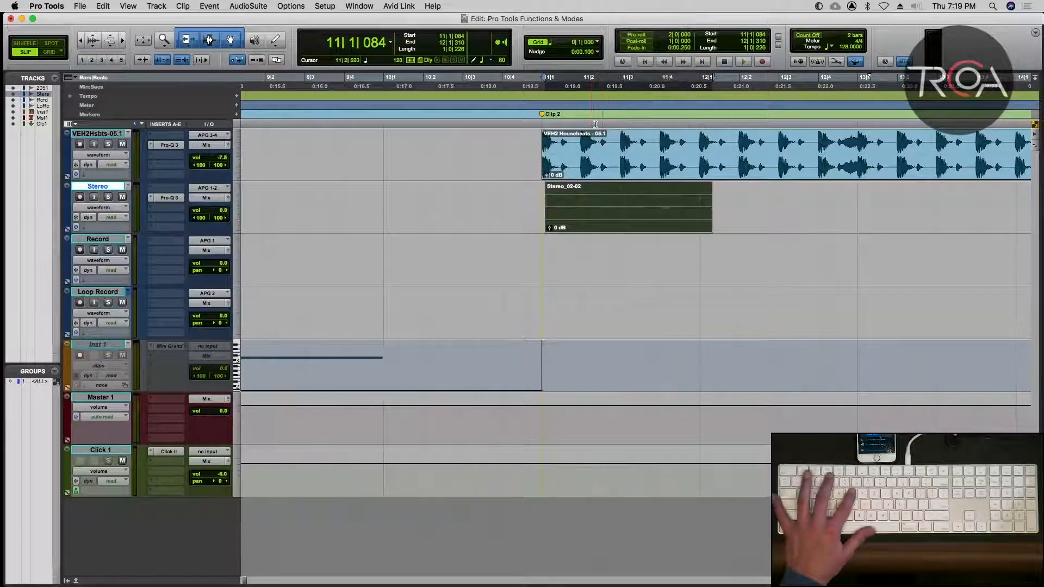
Nudge the Stereo_02-02 clip later and earlier by 100 msec, ending back at 11|1|084.
key(t)
key(t)
scroll(601, 148, right, 2)
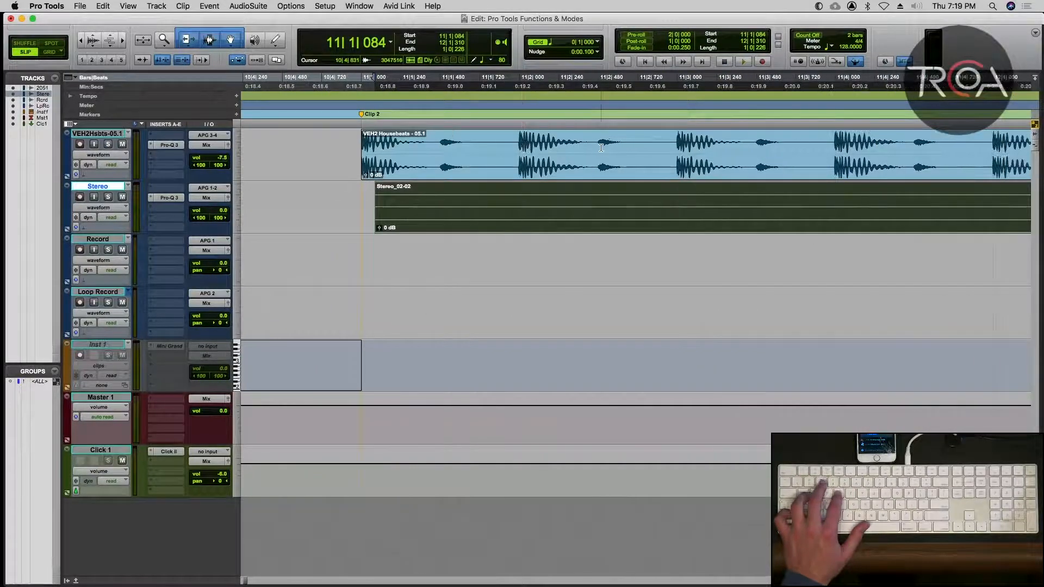
key(KP_Add)
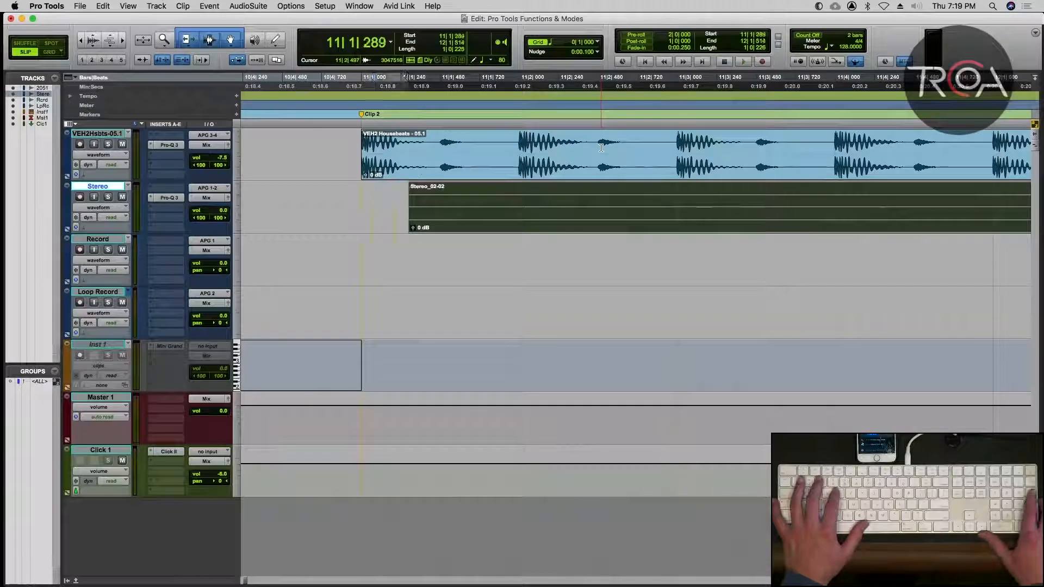
key(KP_Subtract)
key(KP_Add)
key(KP_Subtract)
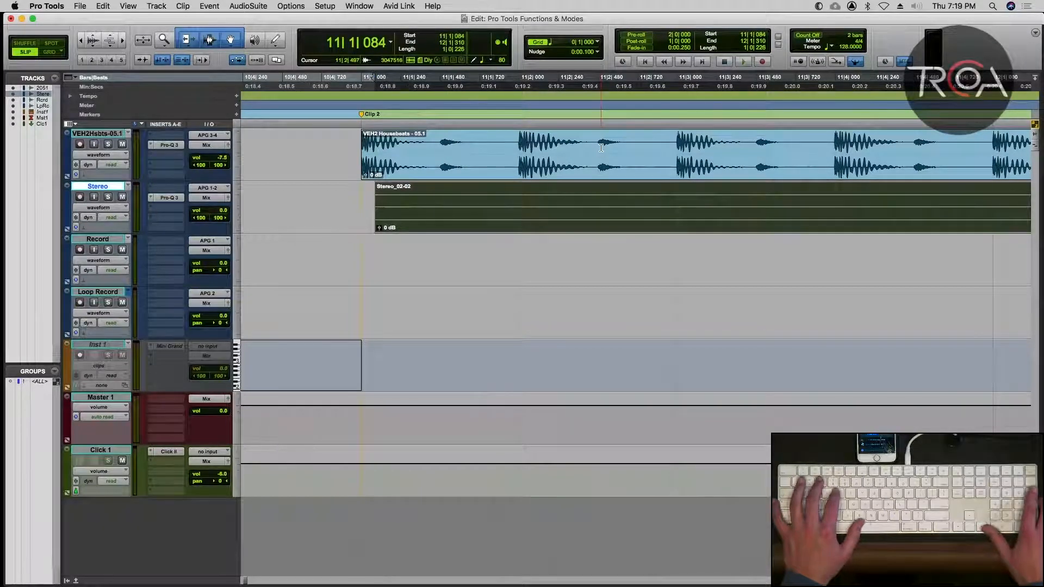
Set the nudge value to 10 msec and nudge the Stereo_02-02 clip once later and once earlier.
click(601, 52)
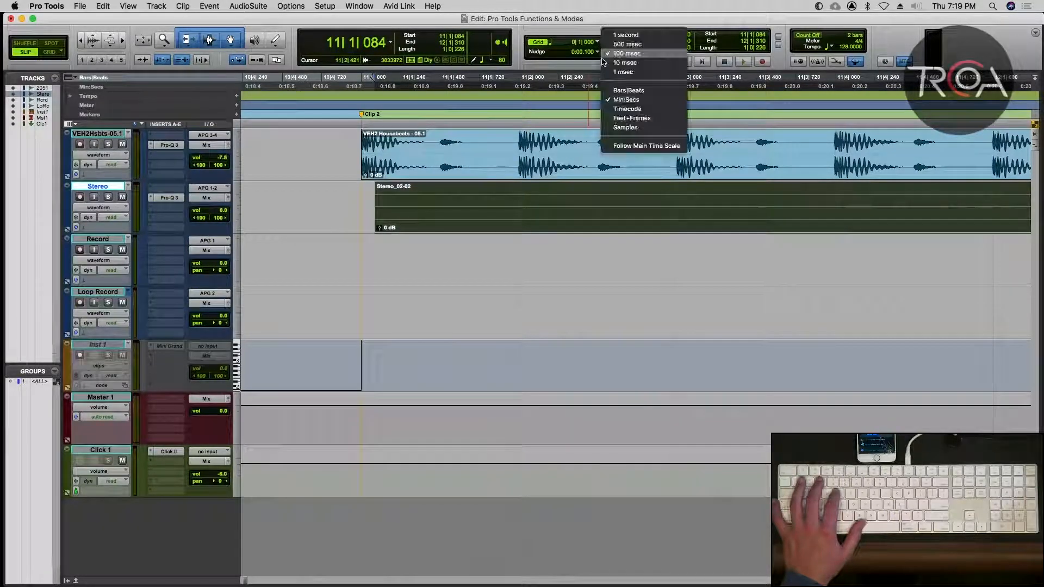
click(608, 63)
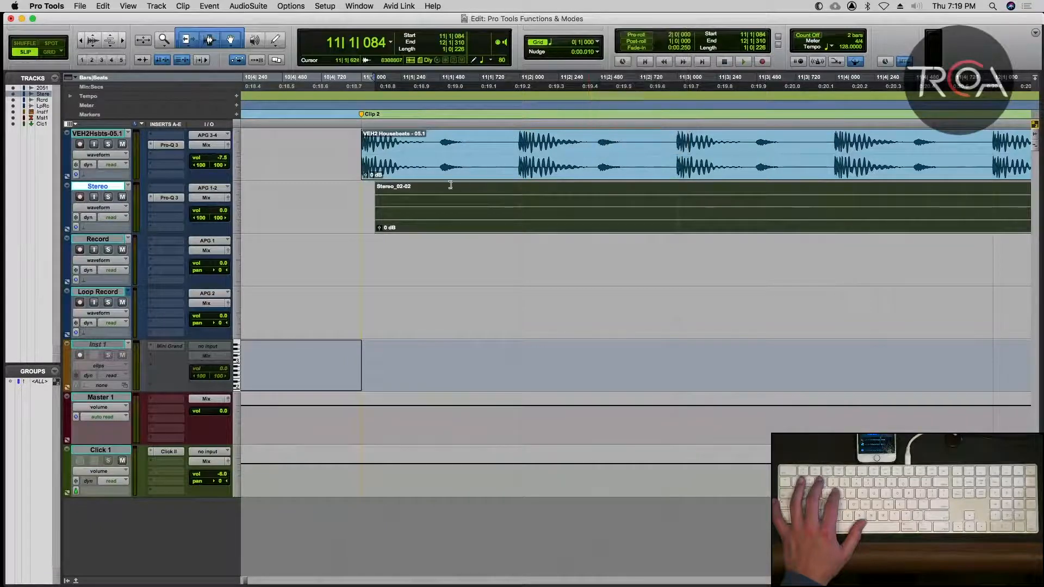
key(KP_Add)
key(KP_Subtract)
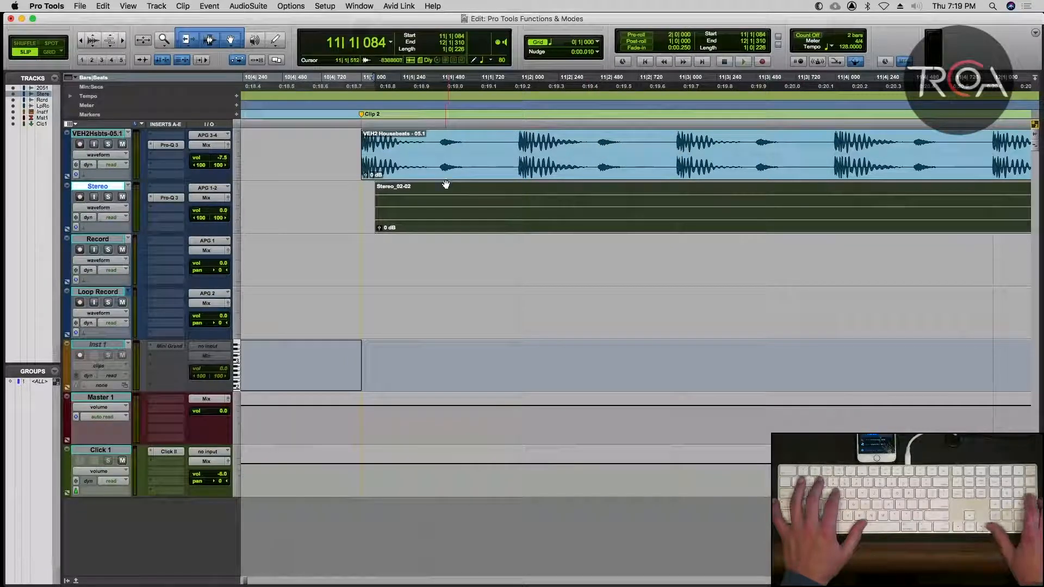
Set the nudge value to 1 msec and nudge the Stereo_02-02 clip later and earlier, ending at 11|1|096.
click(596, 52)
click(603, 63)
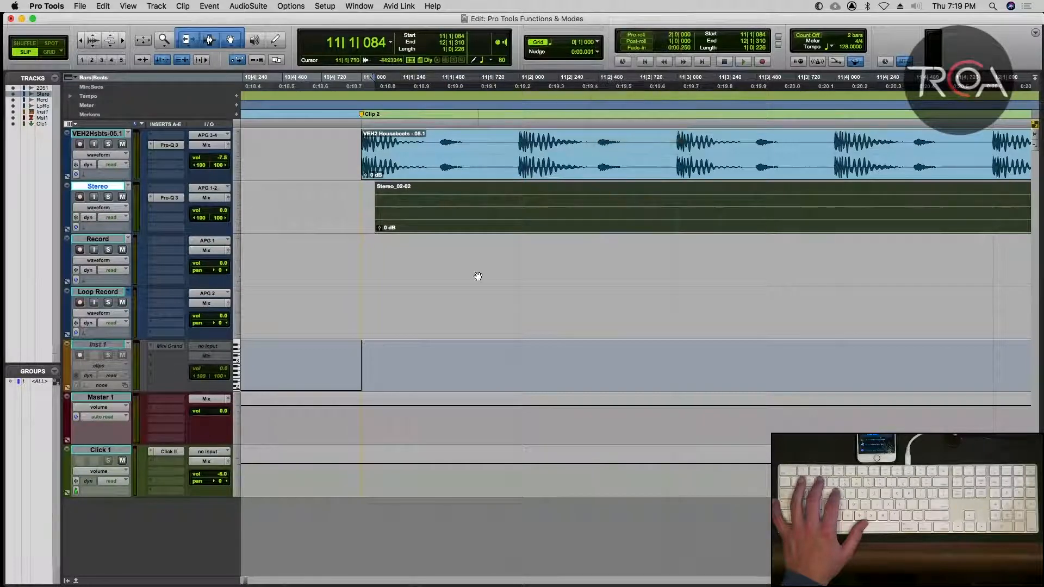
key(super+bracketright)
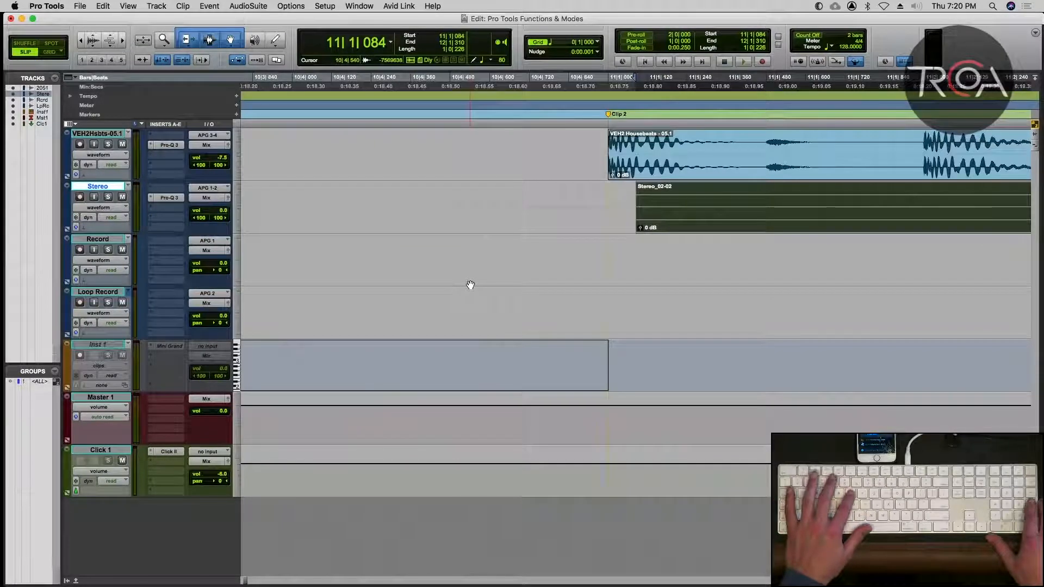
key(KP_Add)
key(KP_Add)
key(KP_Add)
key(KP_Add)
key(KP_Add)
key(KP_Add)
key(KP_Subtract)
key(KP_Subtract)
key(KP_Subtract)
key(KP_Subtract)
key(KP_Subtract)
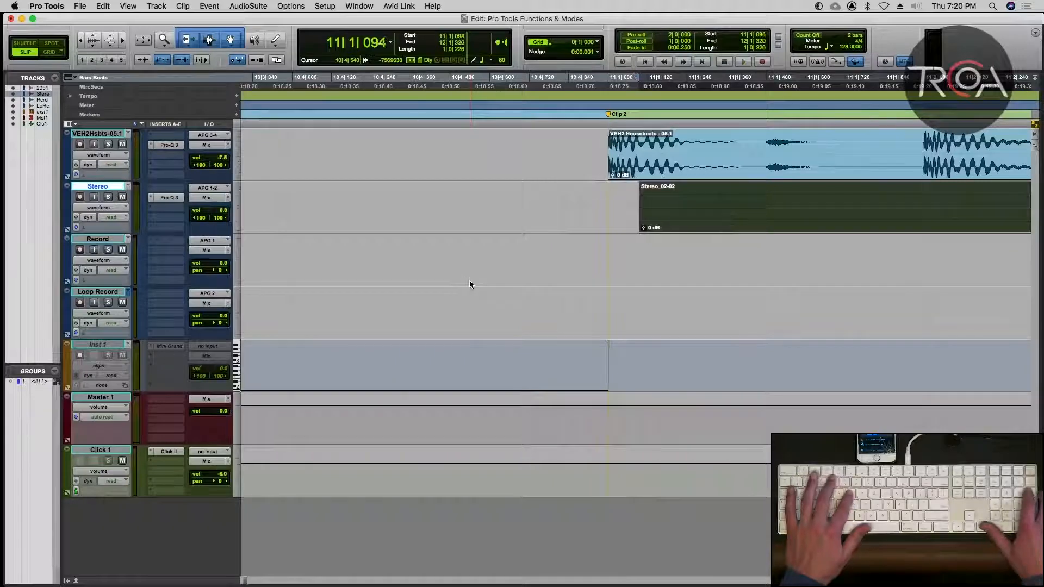
key(KP_Add)
key(KP_Add)
key(KP_Add)
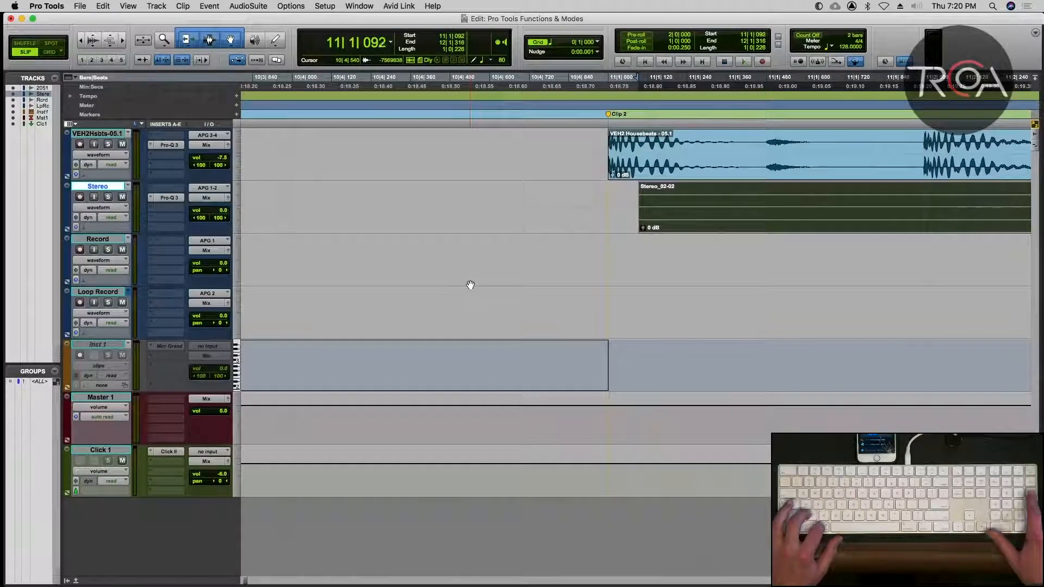
key(KP_Add)
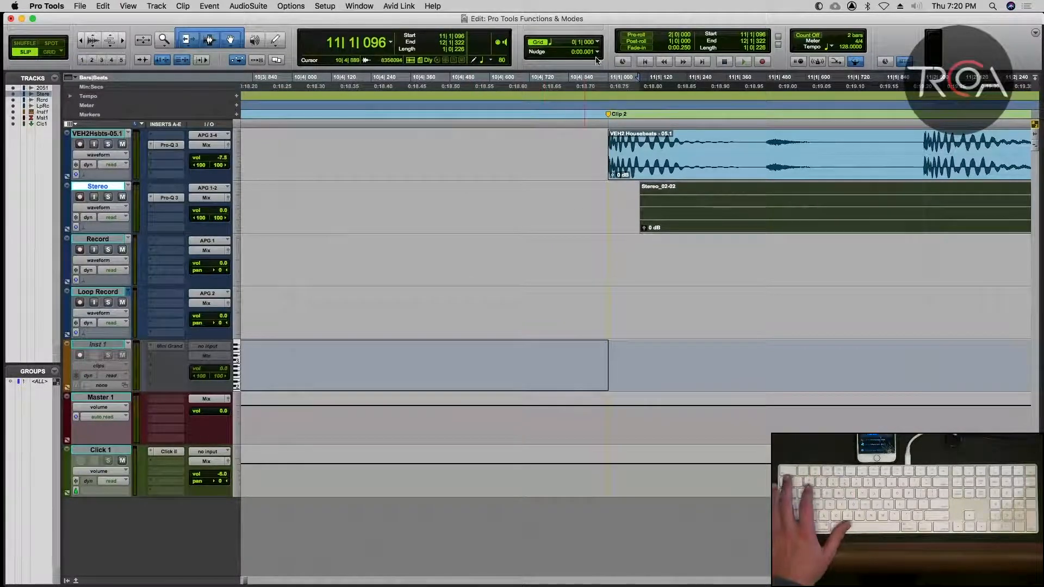
Change the nudge time format to Bars|Beats and set the nudge value to a 1/4 note.
click(597, 52)
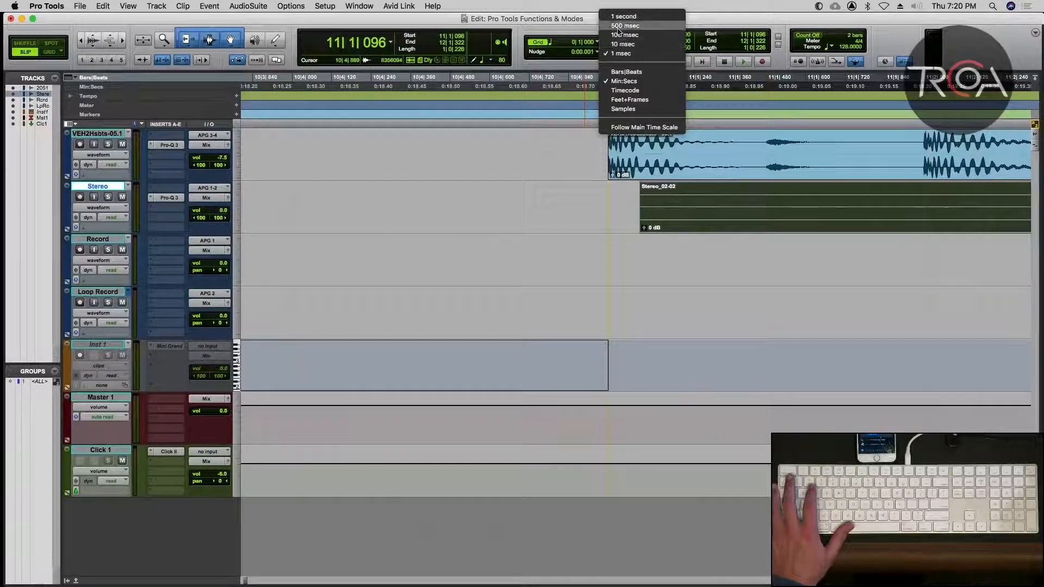
click(620, 35)
click(597, 52)
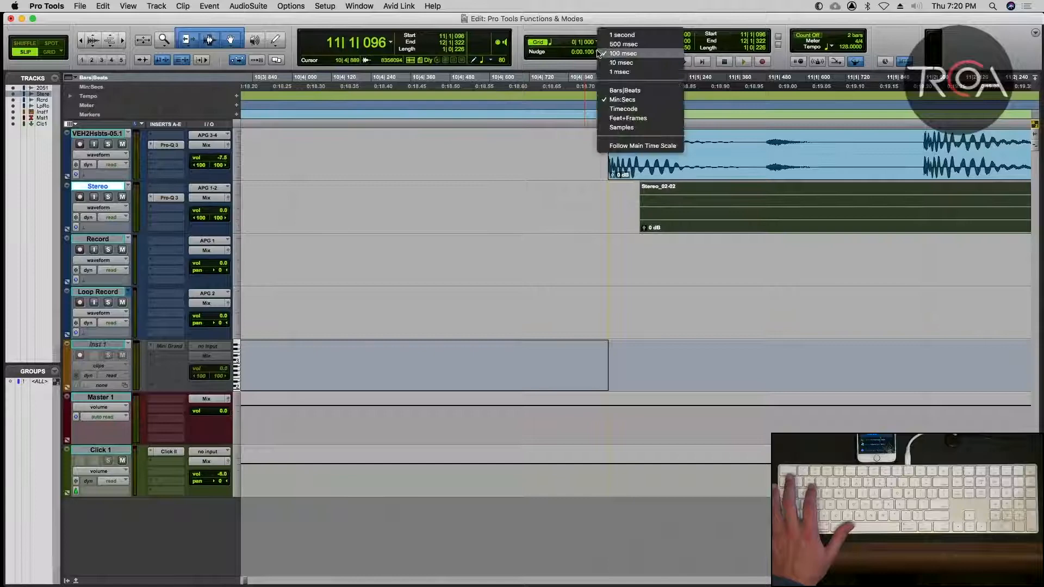
click(623, 90)
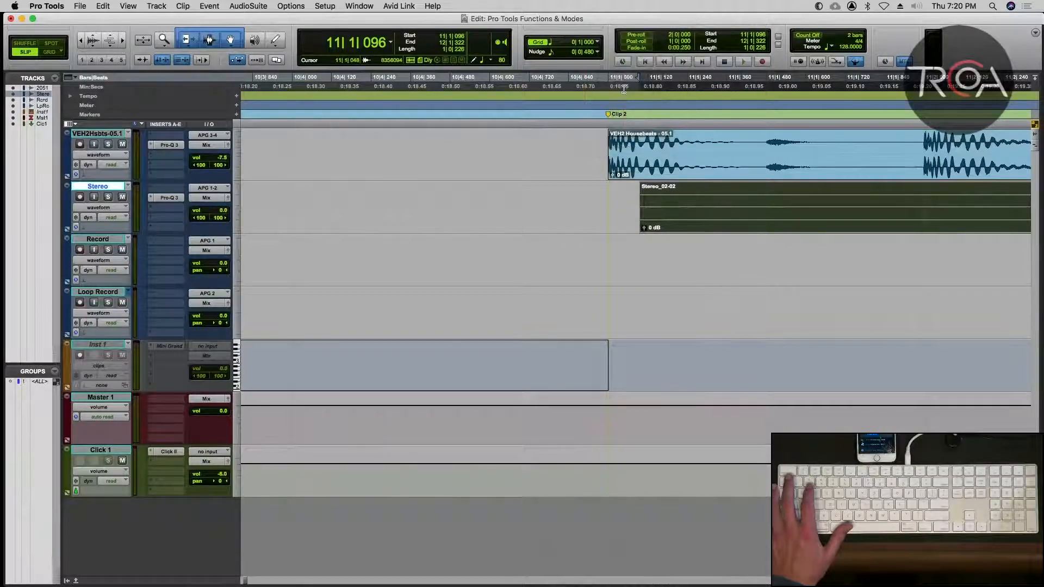
click(594, 52)
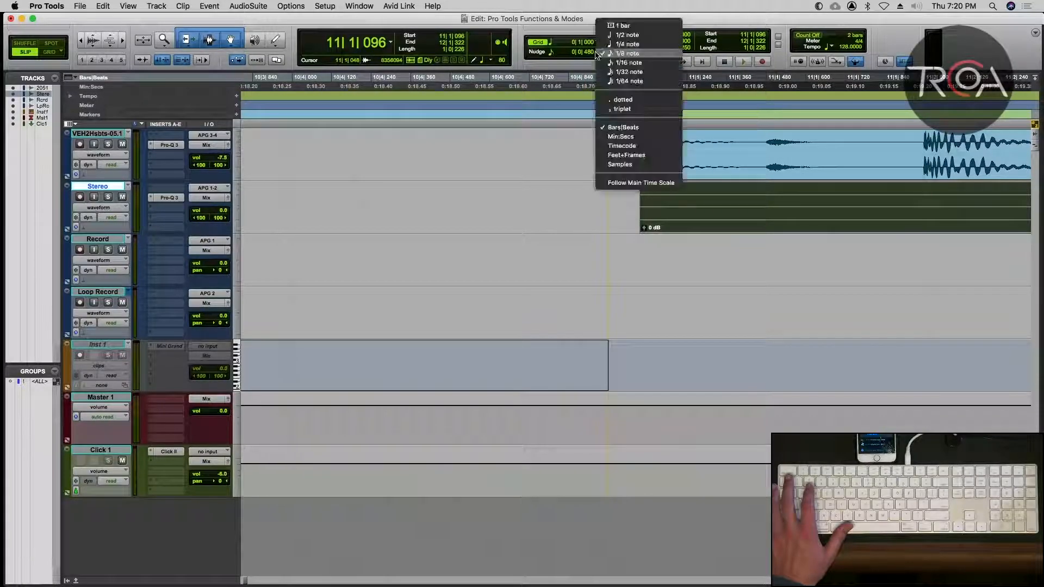
click(625, 44)
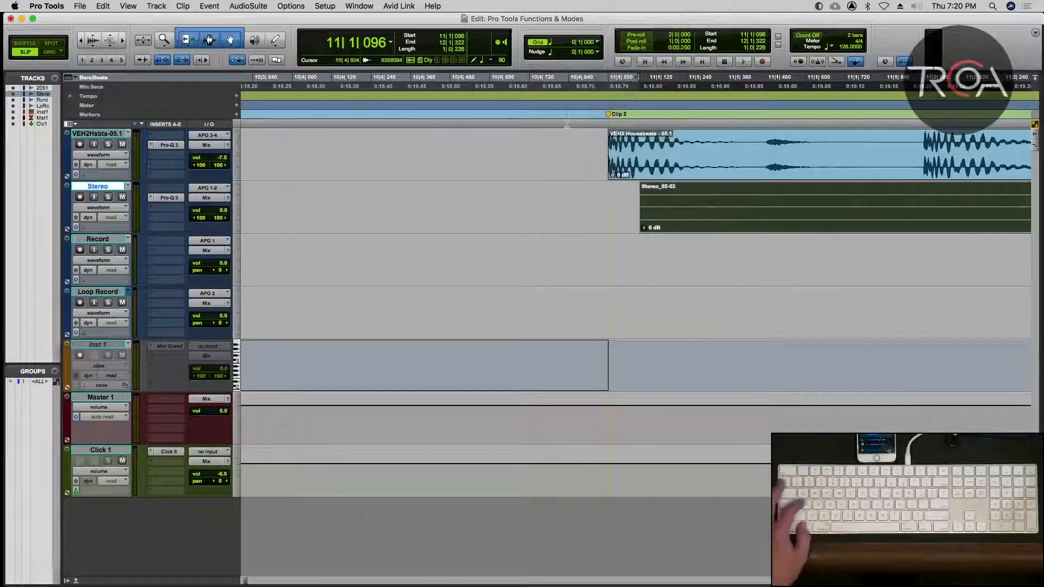
Separate the second VEH2 Housebeats clip at 14|3|000 and copy its end piece to 16|1|000.
key(alt+a)
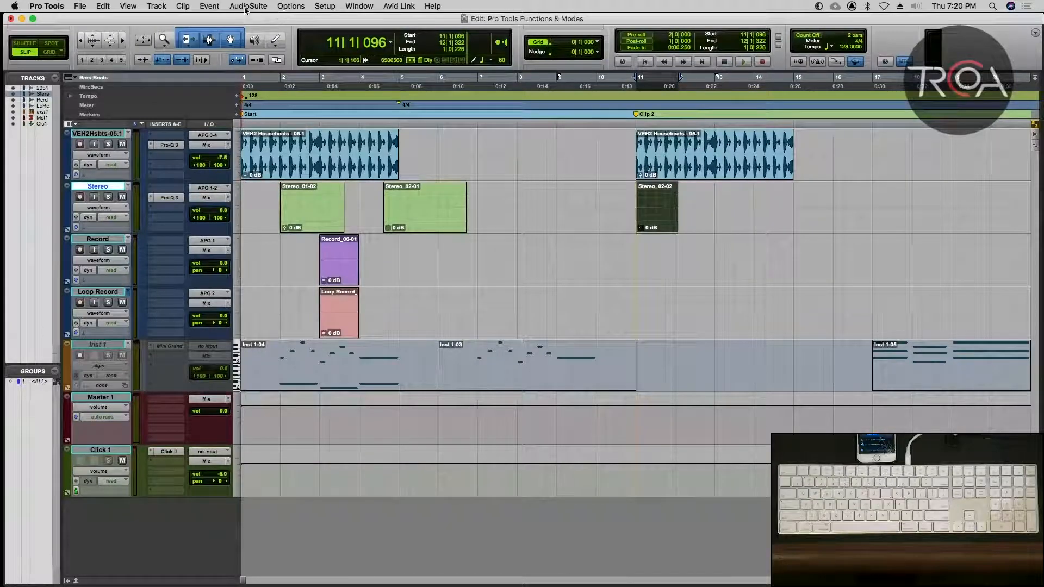
click(448, 158)
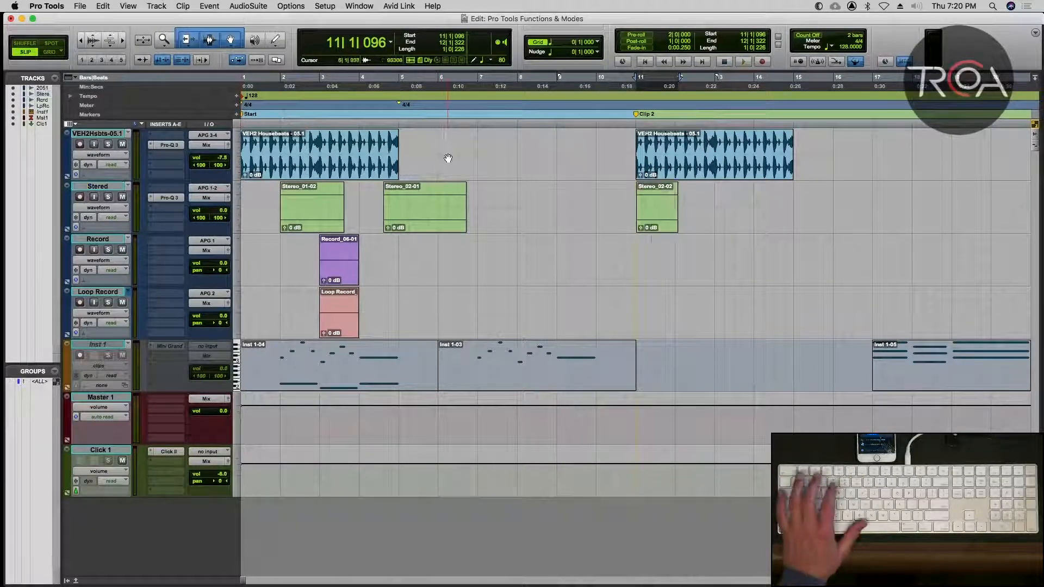
click(698, 172)
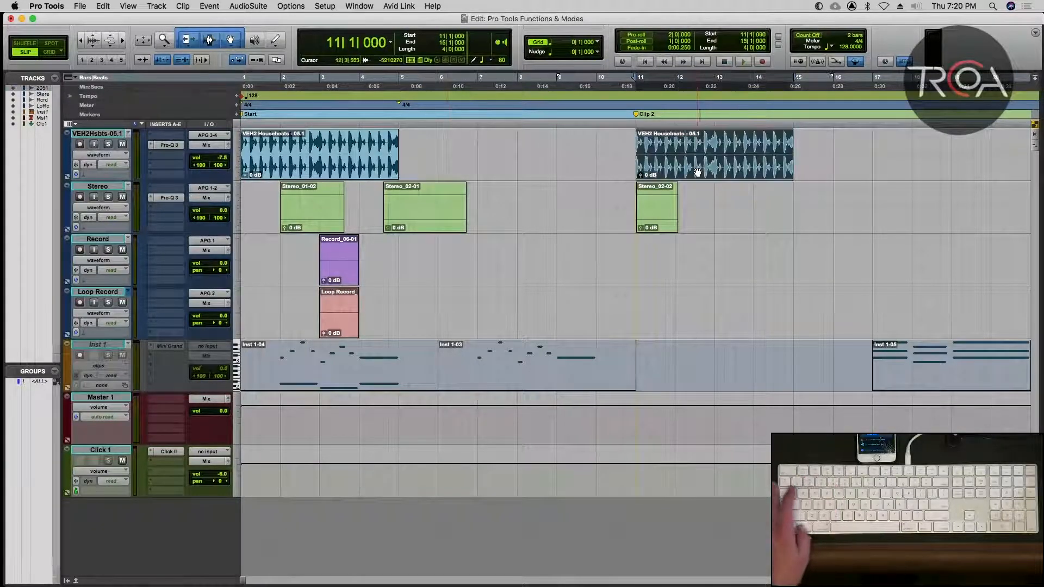
click(774, 141)
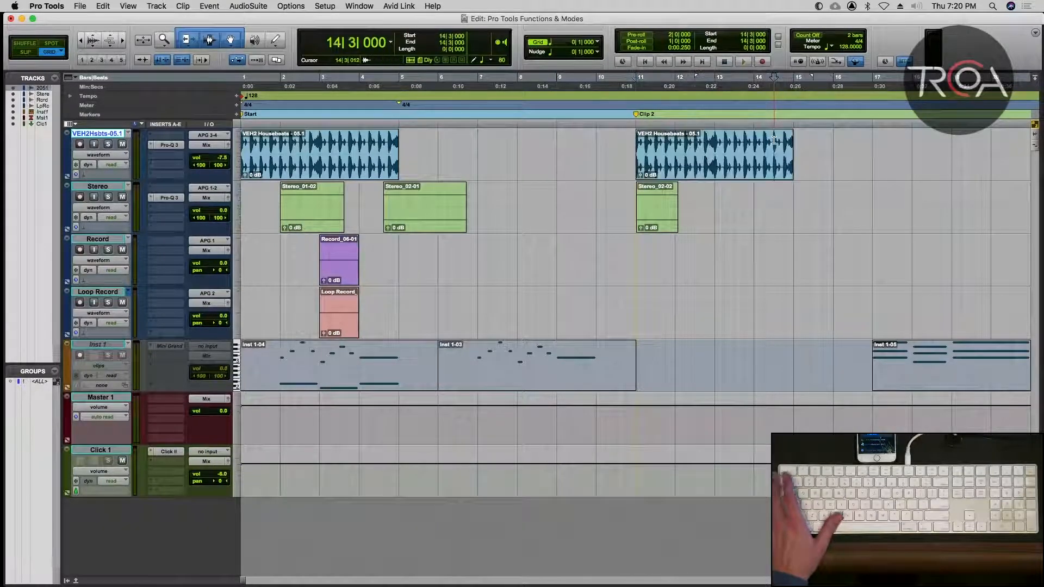
key(super+e)
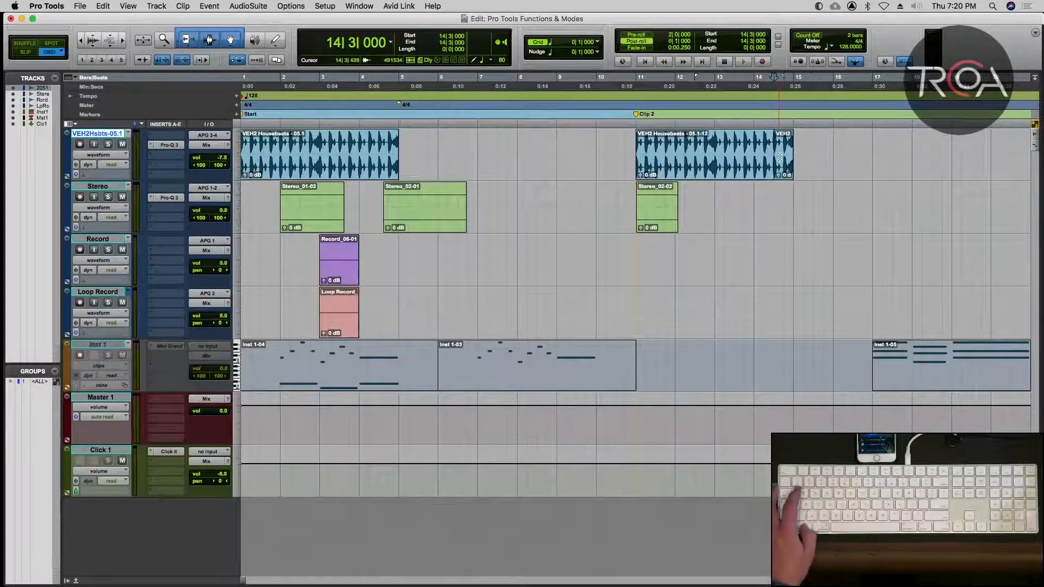
alt+drag(782, 165, 842, 171)
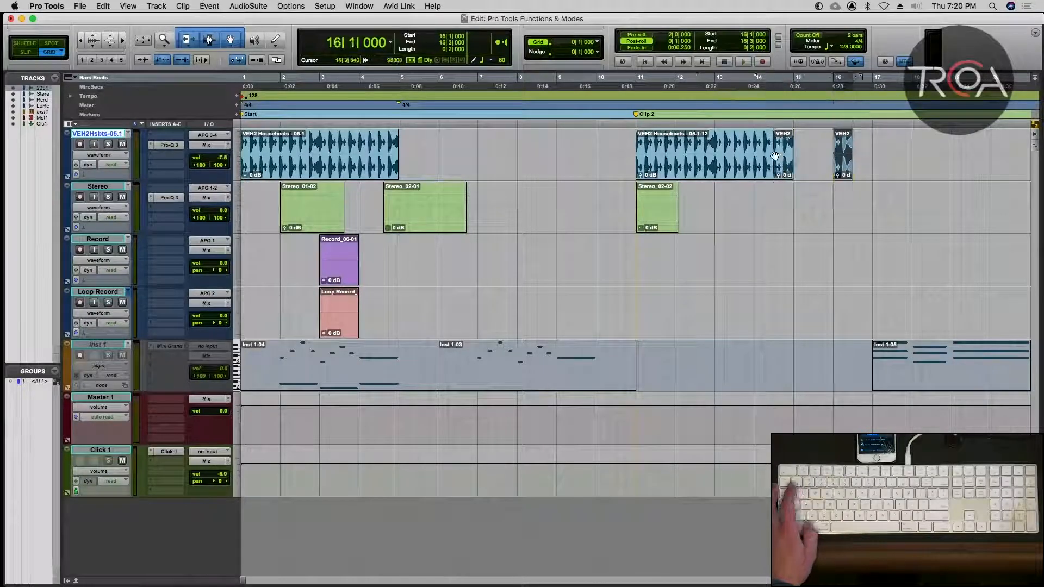
Heal the separation near the end of the second VEH2 Housebeats clip.
drag(764, 147, 781, 150)
key(super+h)
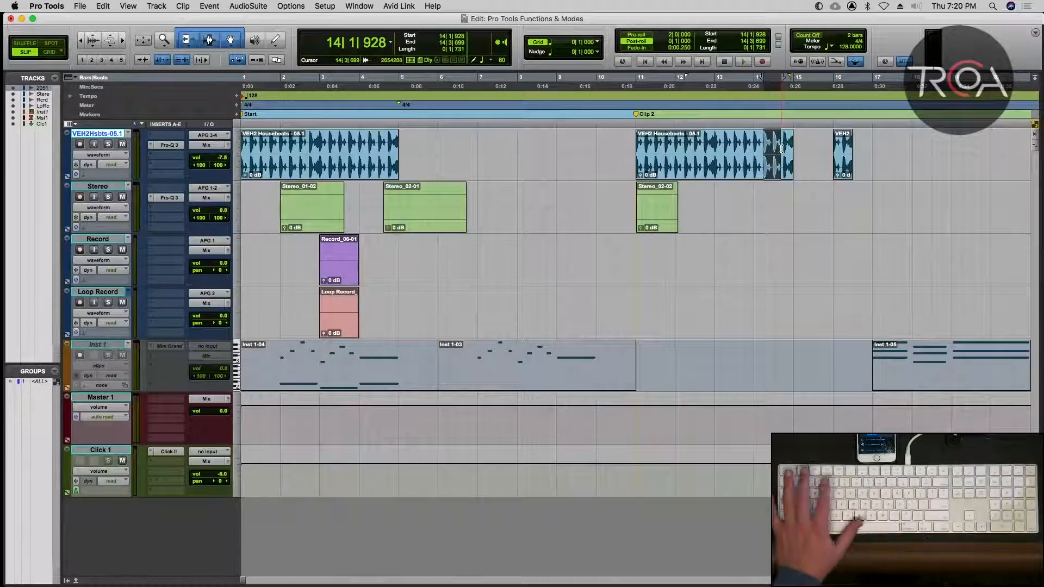
Switch to Grid mode and trim the end of the copied clip at bar 16 back to 16|2|000.
key(t)
scroll(793, 173, right, 1)
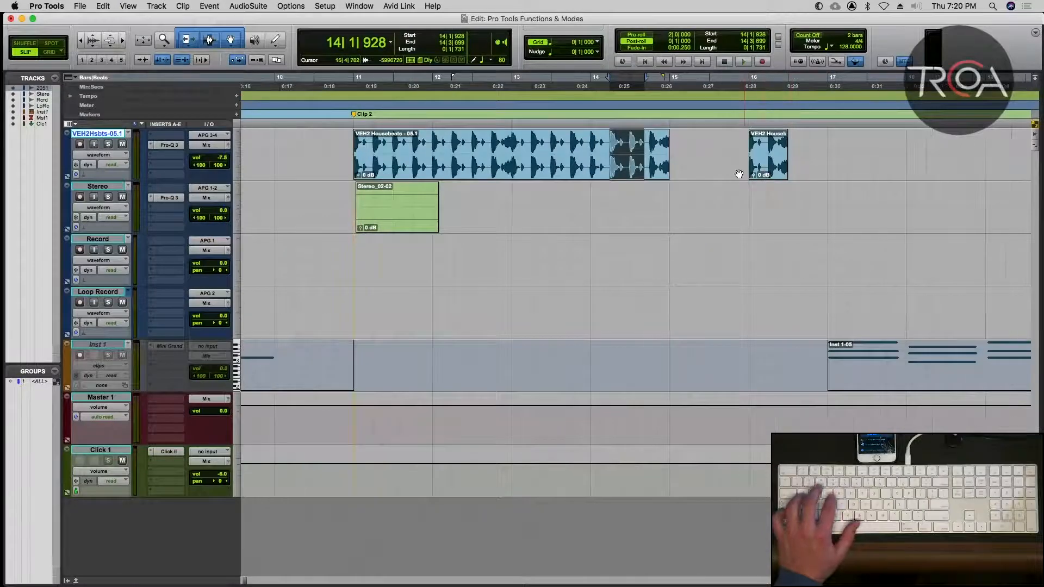
scroll(731, 151, right, 3)
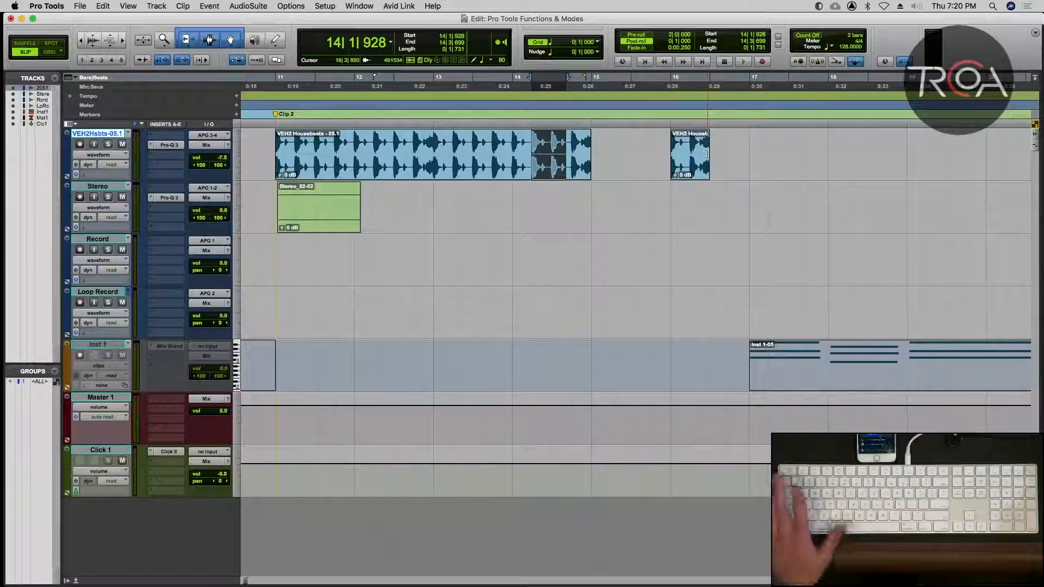
click(705, 155)
key(F4)
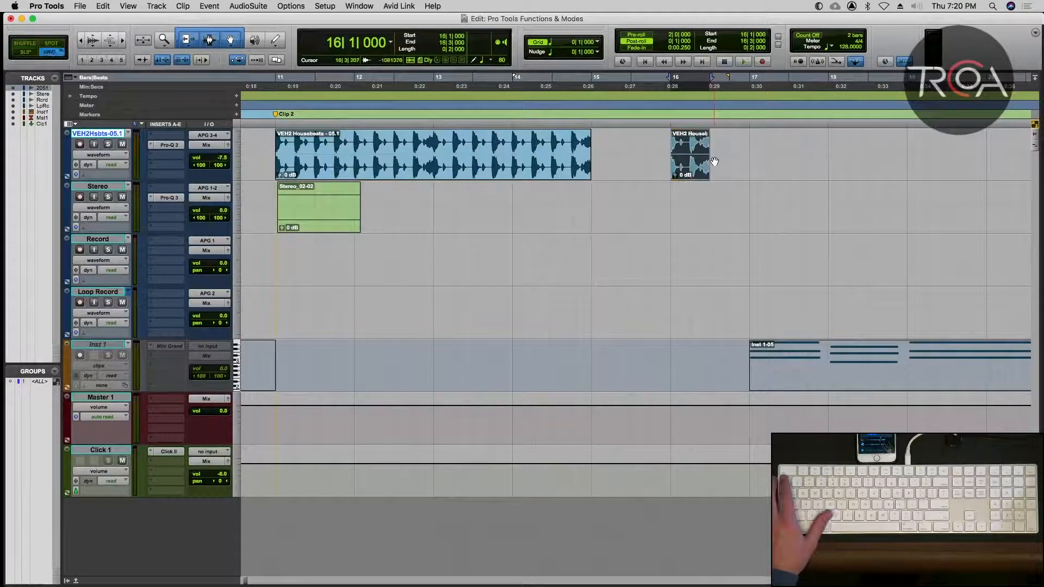
drag(709, 160, 690, 161)
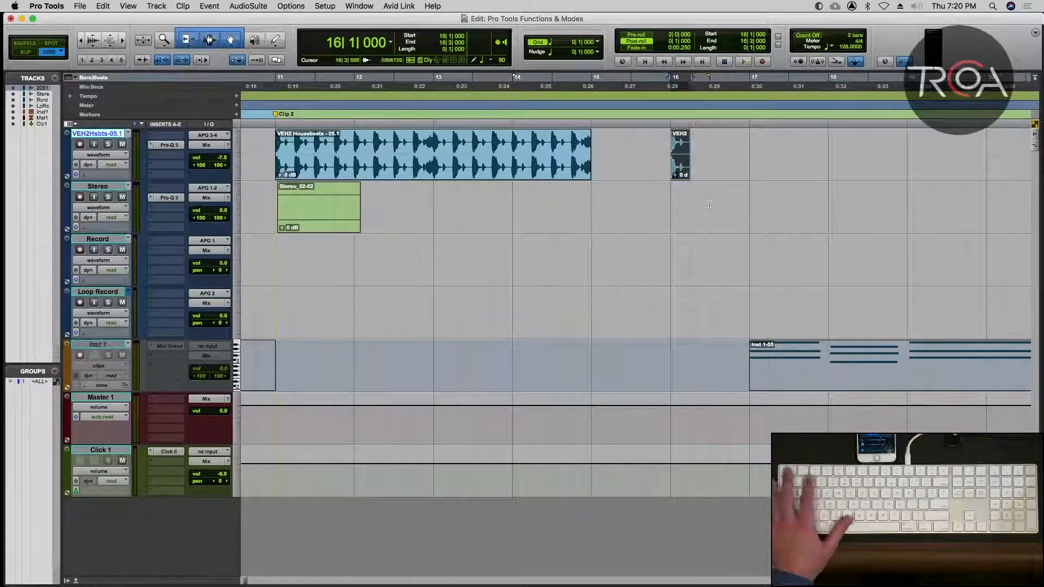
Play back the trimmed one-beat clip at bar 16.
key(space)
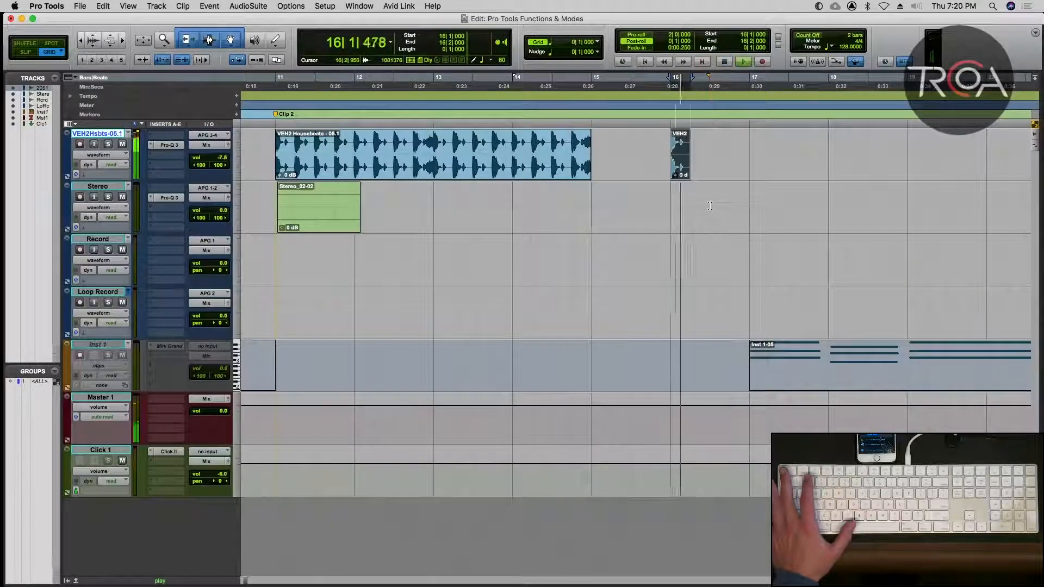
key(space)
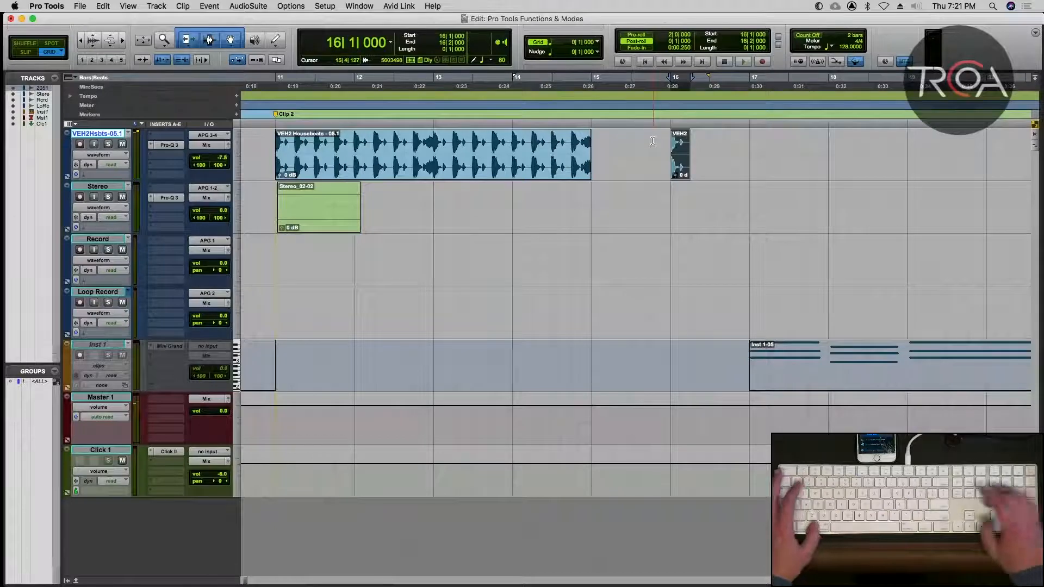
key(super+k)
key(space)
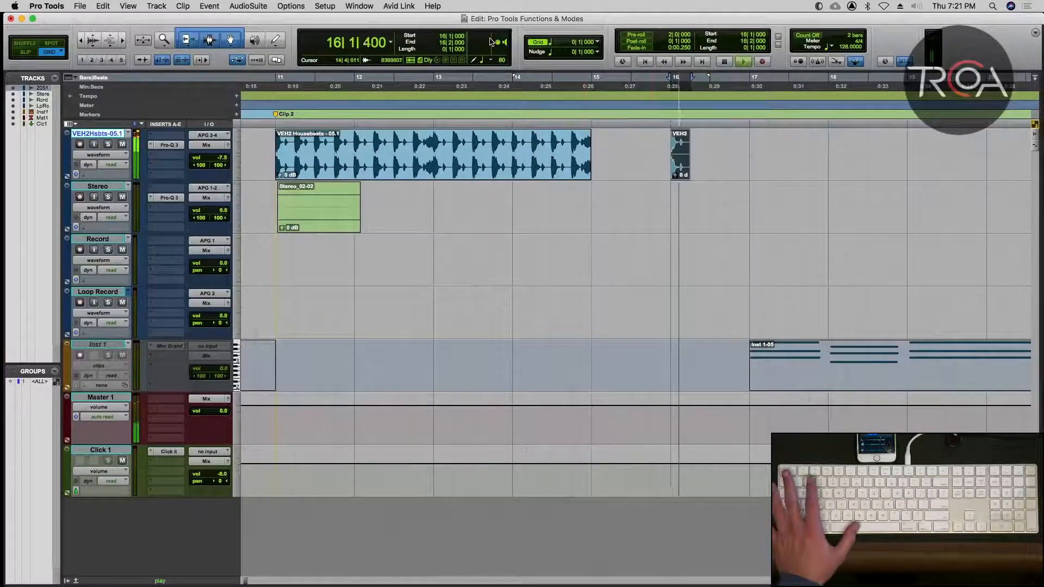
Open the AudioSuite Gain plug-in and analyze the peak level of the one-beat clip at bar 16.
click(248, 6)
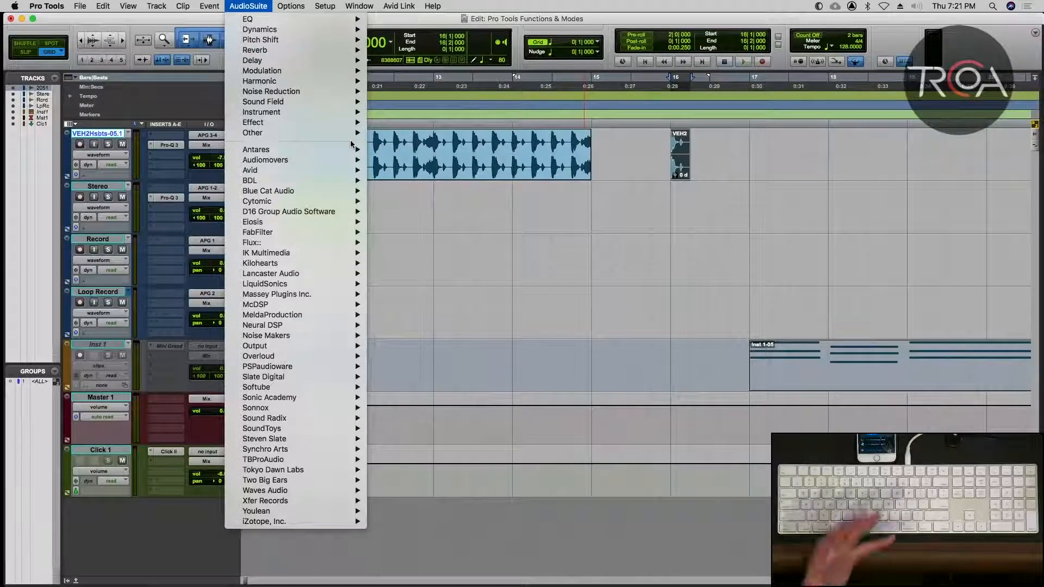
mouse_move(262, 128)
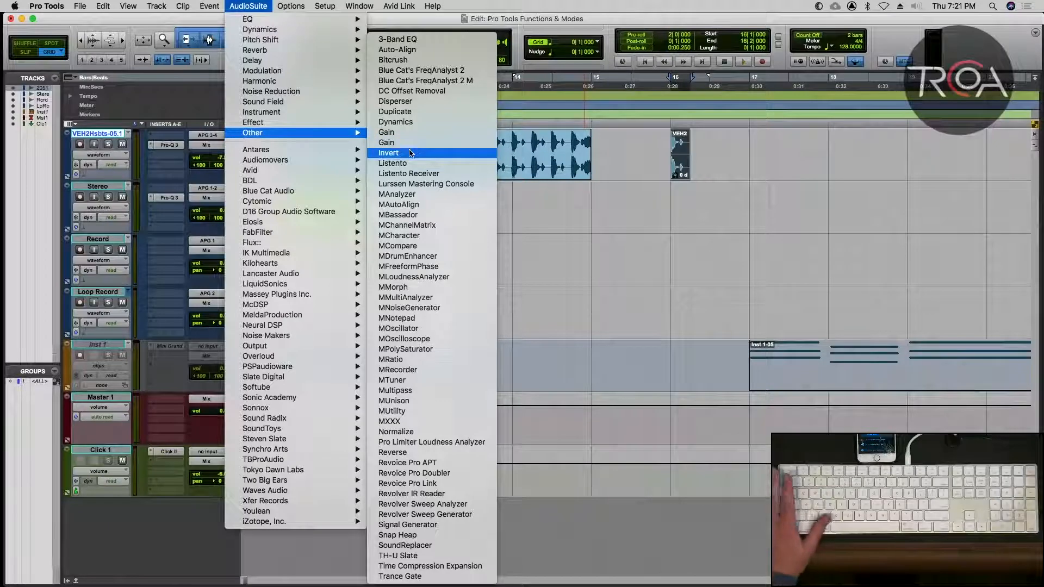
key(Escape)
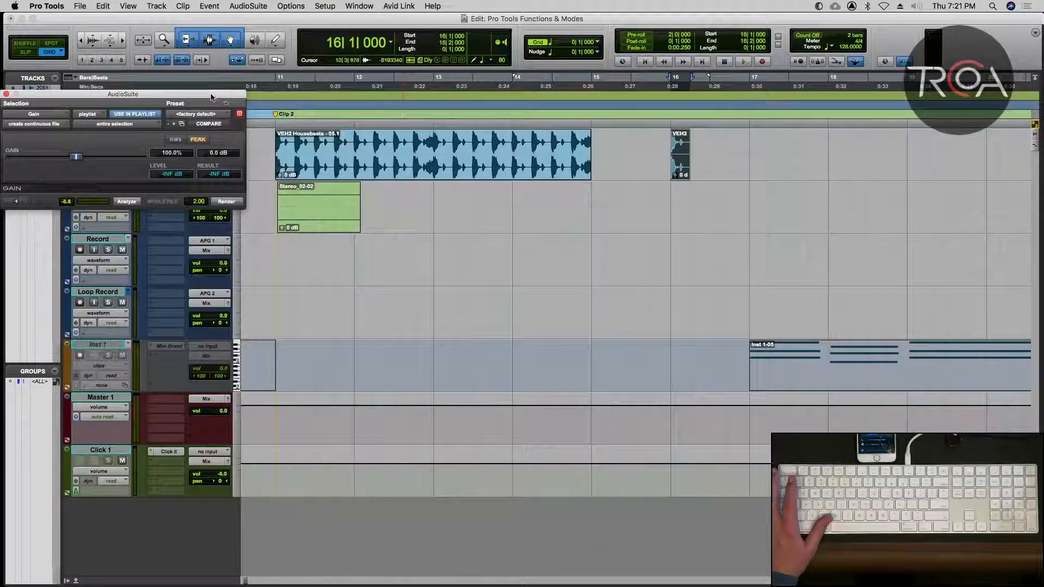
drag(211, 97, 425, 161)
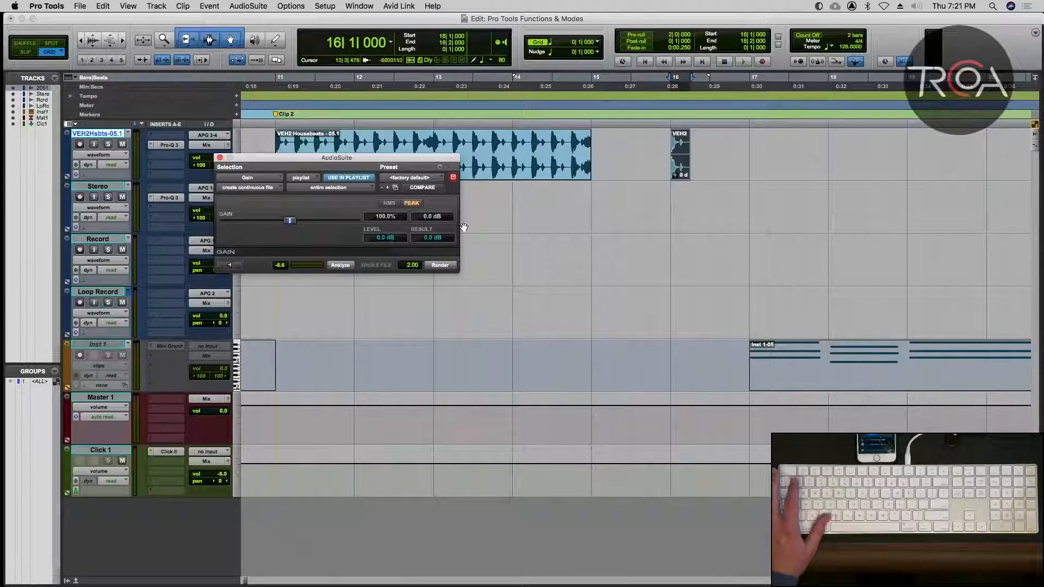
Lower the clip gain of the one-beat clip at bar 16 to -4 dB and reanalyze its peak level with the Gain plug-in.
click(632, 149)
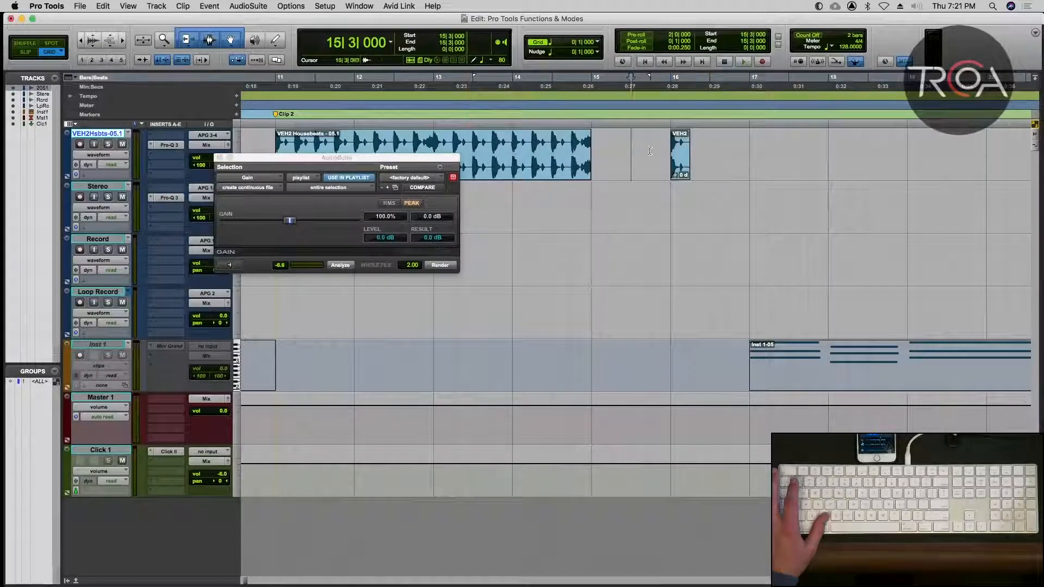
click(681, 164)
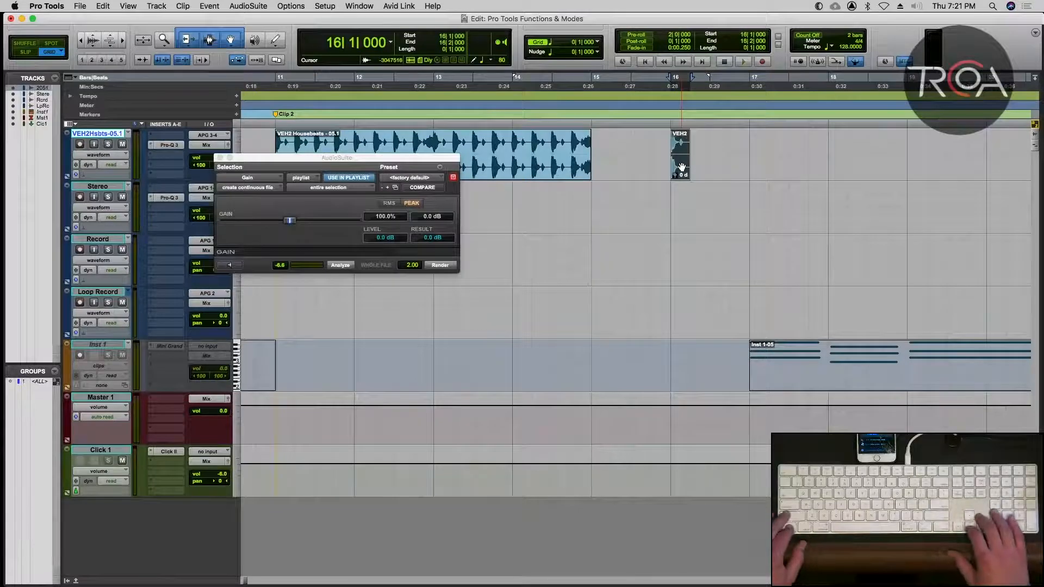
key(ctrl+shift+Down)
key(ctrl+shift+Down)
key(ctrl+shift+Down)
key(ctrl+shift+Down)
key(ctrl+shift+Down)
key(ctrl+shift+Down)
key(ctrl+shift+Down)
key(ctrl+shift+Down)
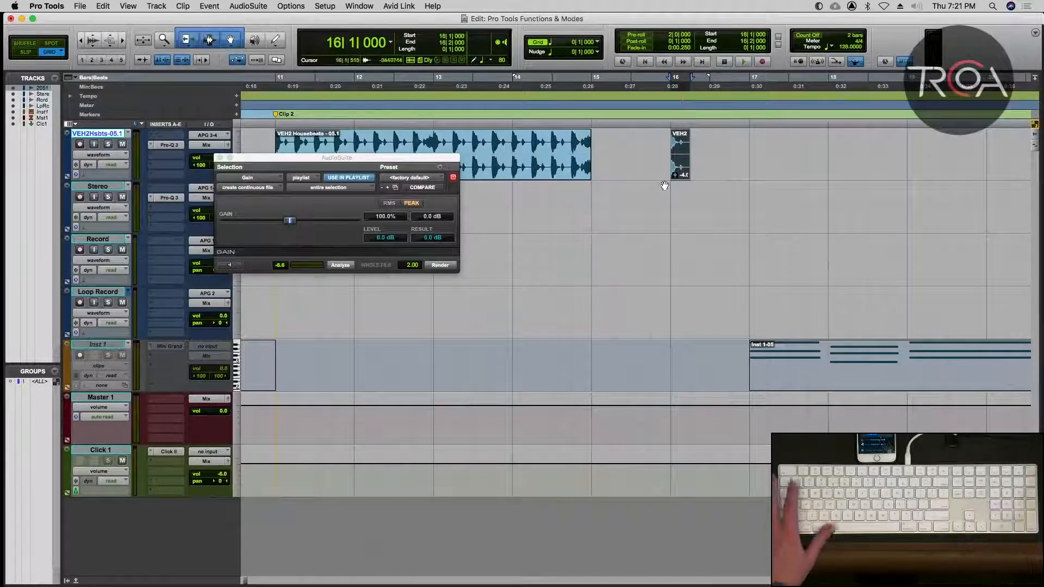
click(343, 266)
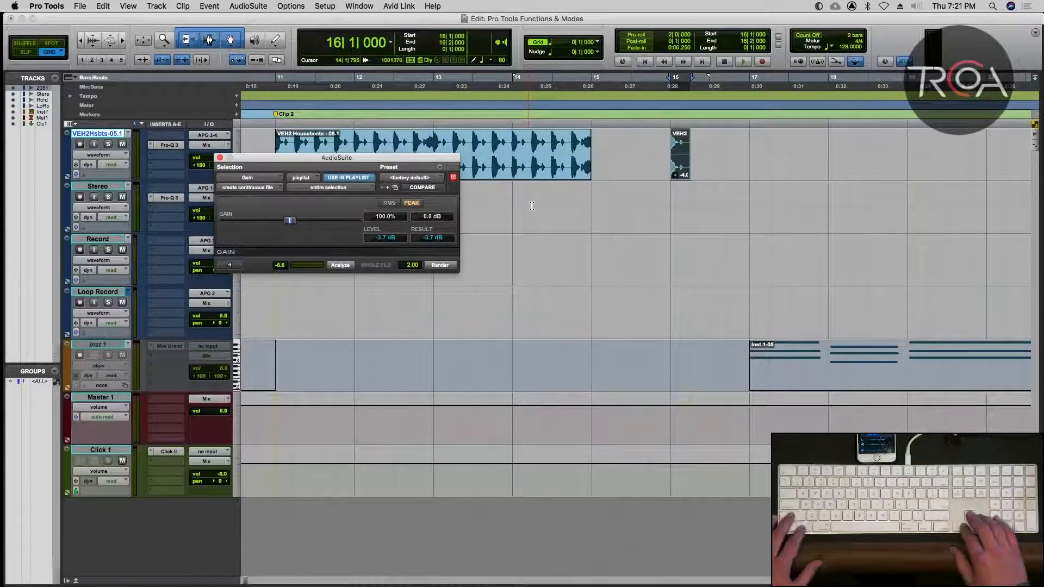
click(220, 157)
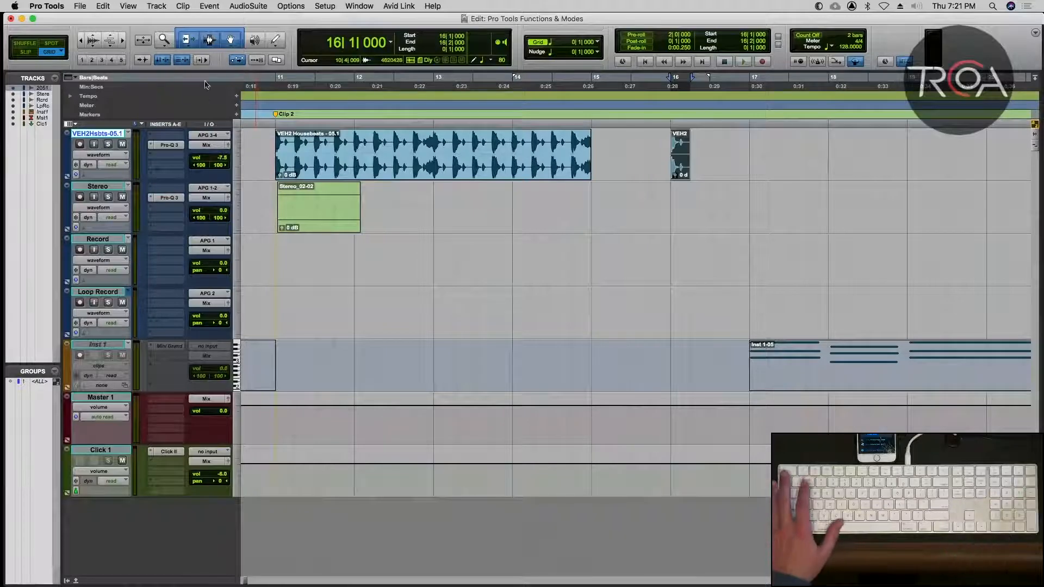
Open the AudioSuite Invert plug-in for the selected one-beat clip.
click(245, 9)
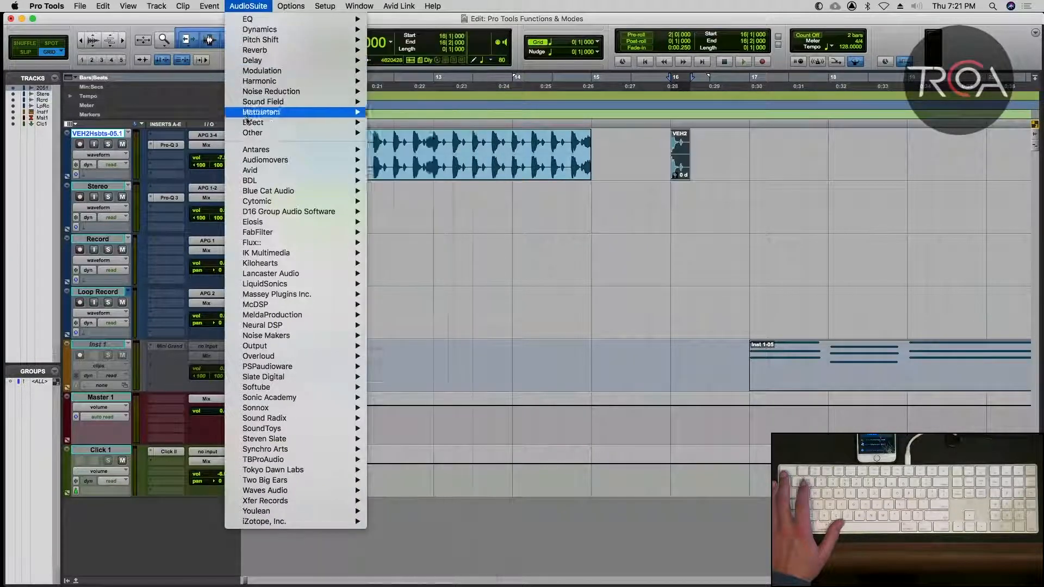
mouse_move(351, 137)
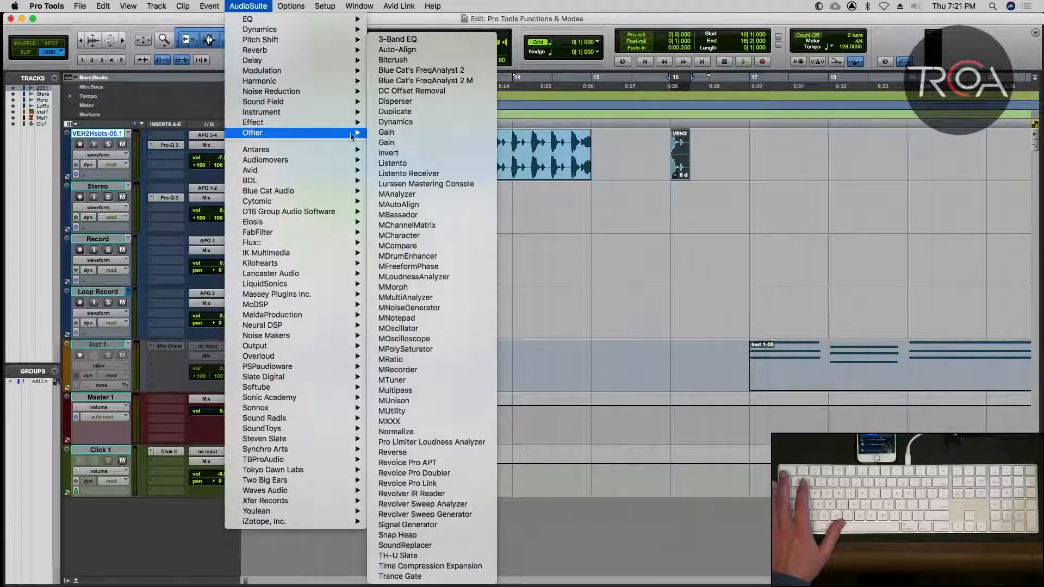
click(421, 157)
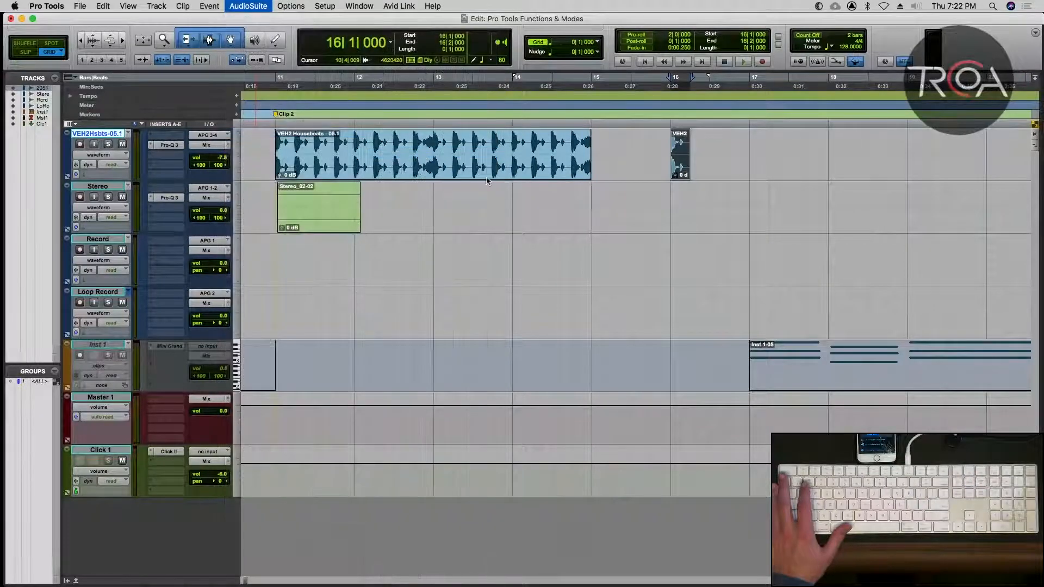
Render the Invert process on the one-beat clip at 16|1|000 and play the result.
key(t)
key(t)
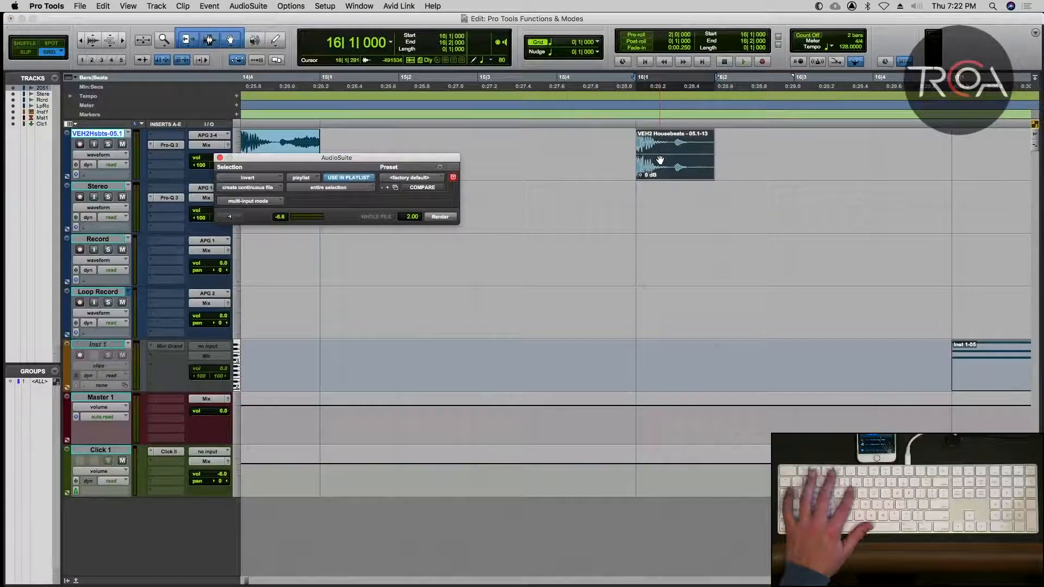
click(433, 217)
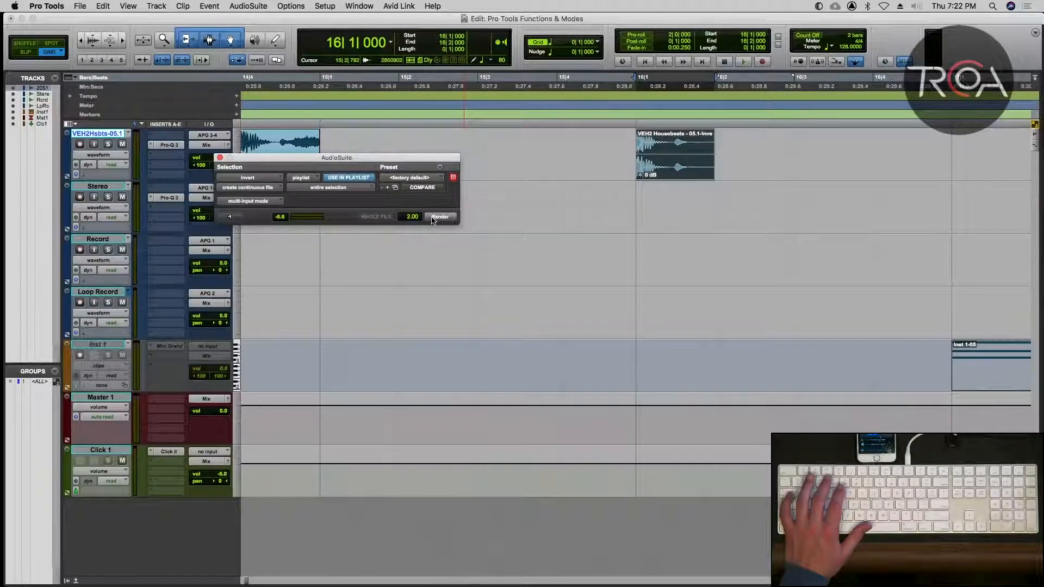
key(space)
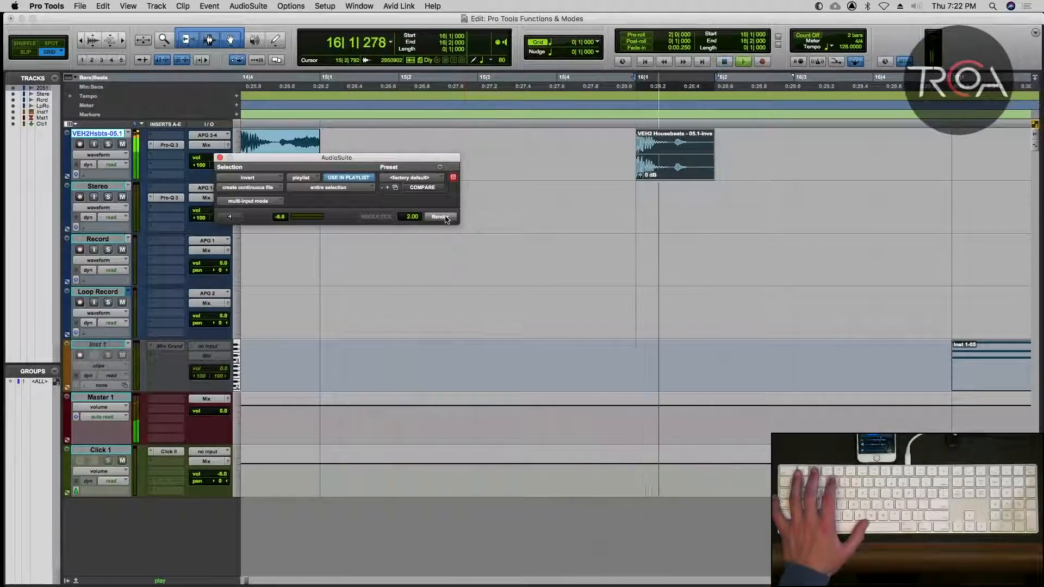
key(space)
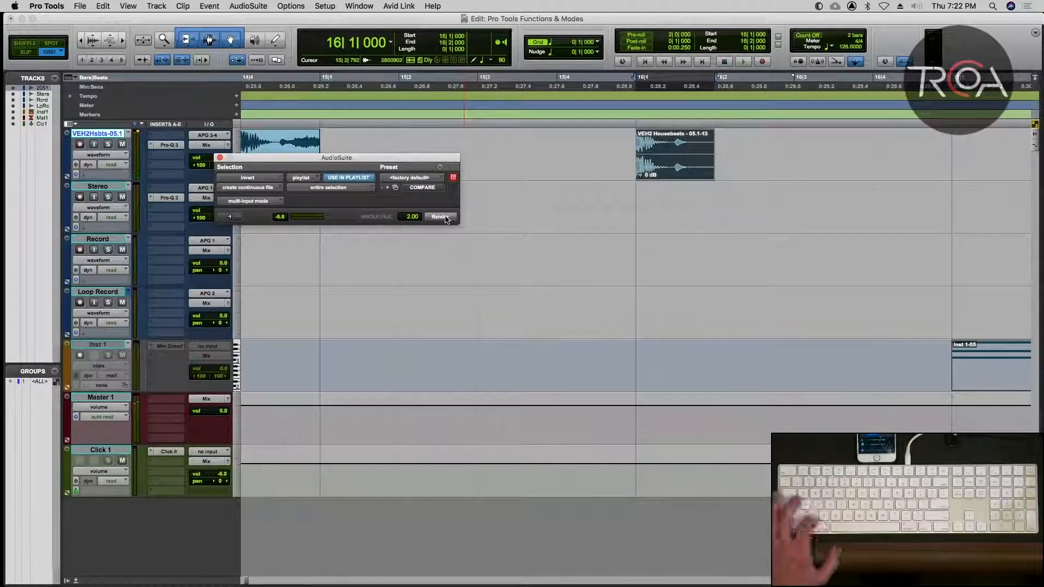
Play back the one-beat clip at bar 16 again and close the AudioSuite Invert plug-in.
key(space)
key(space)
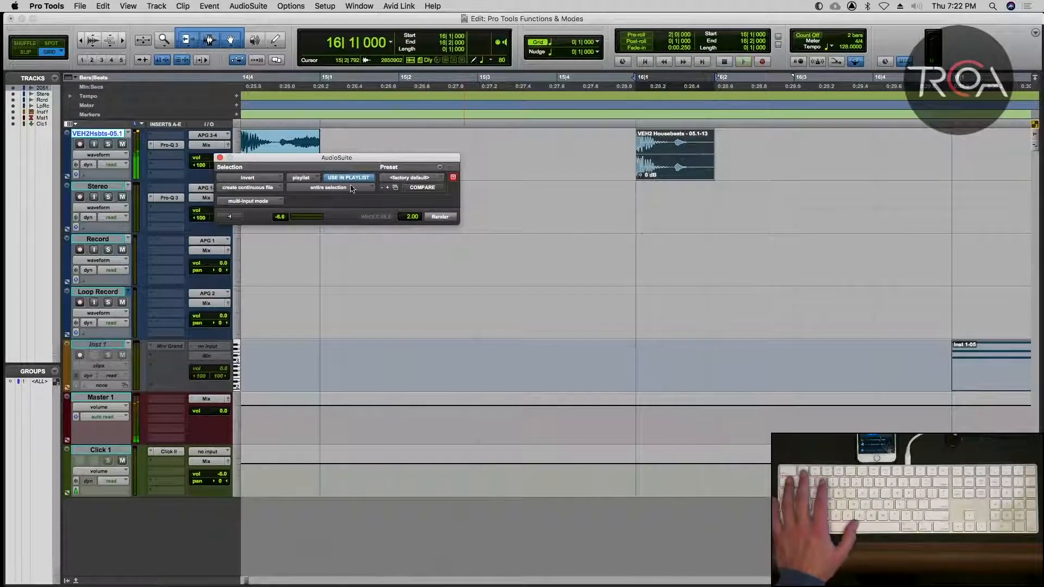
click(220, 157)
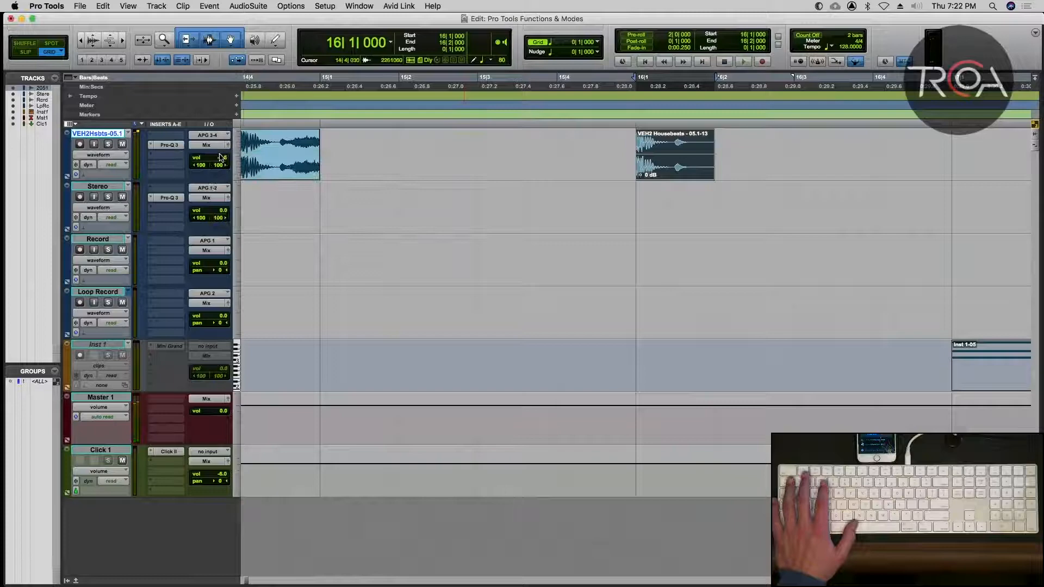
Render the AudioSuite Reverse process on the selected one-beat clip at bar 16 and play the result.
click(203, 6)
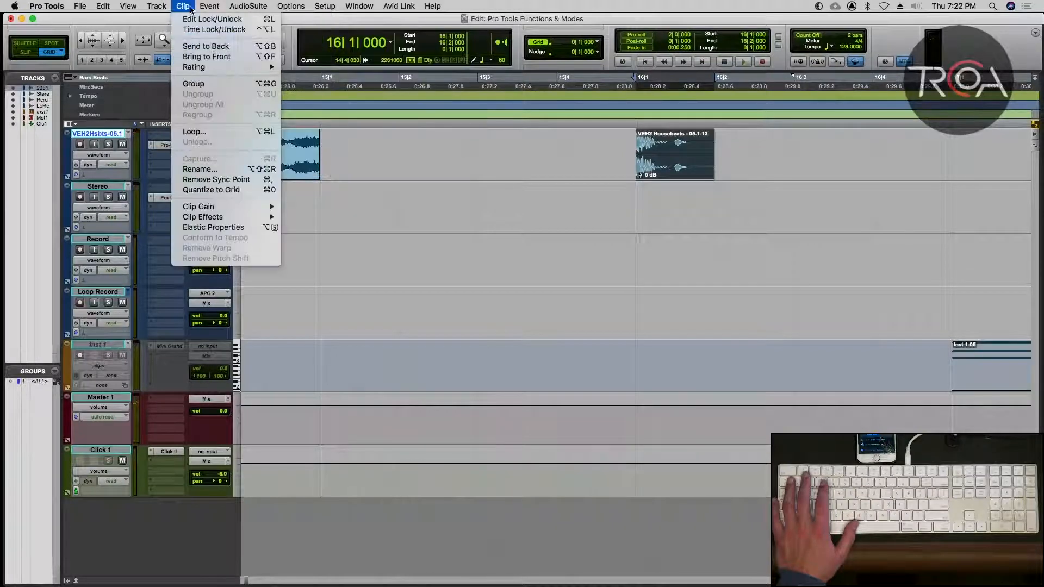
mouse_move(163, 7)
mouse_move(239, 8)
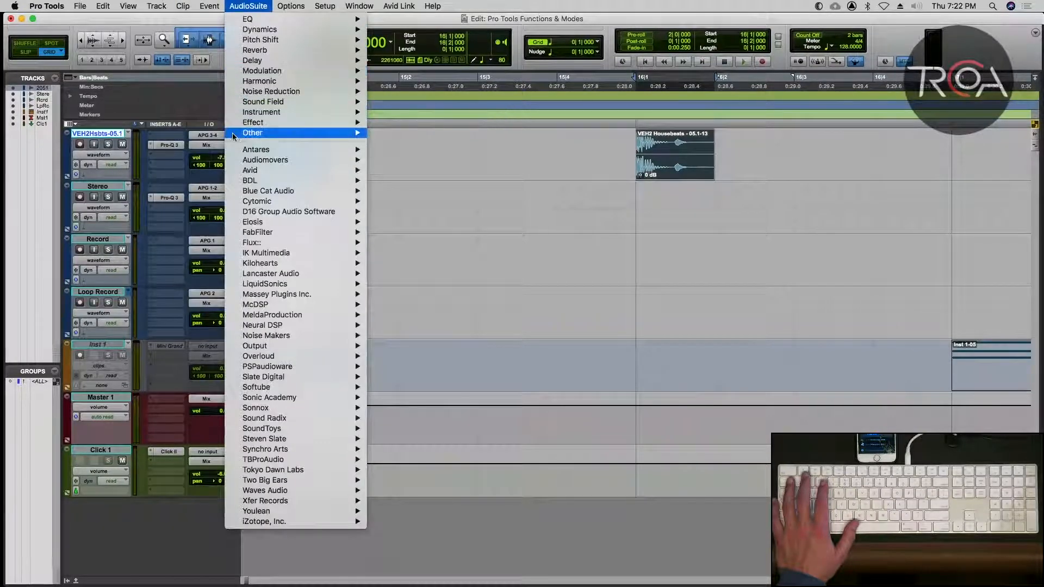
mouse_move(321, 134)
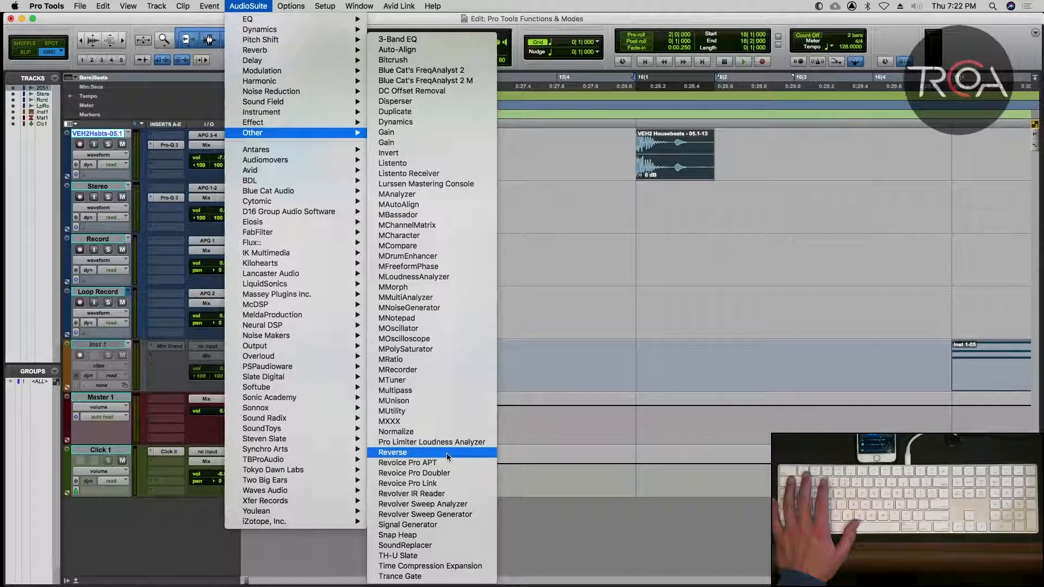
click(393, 452)
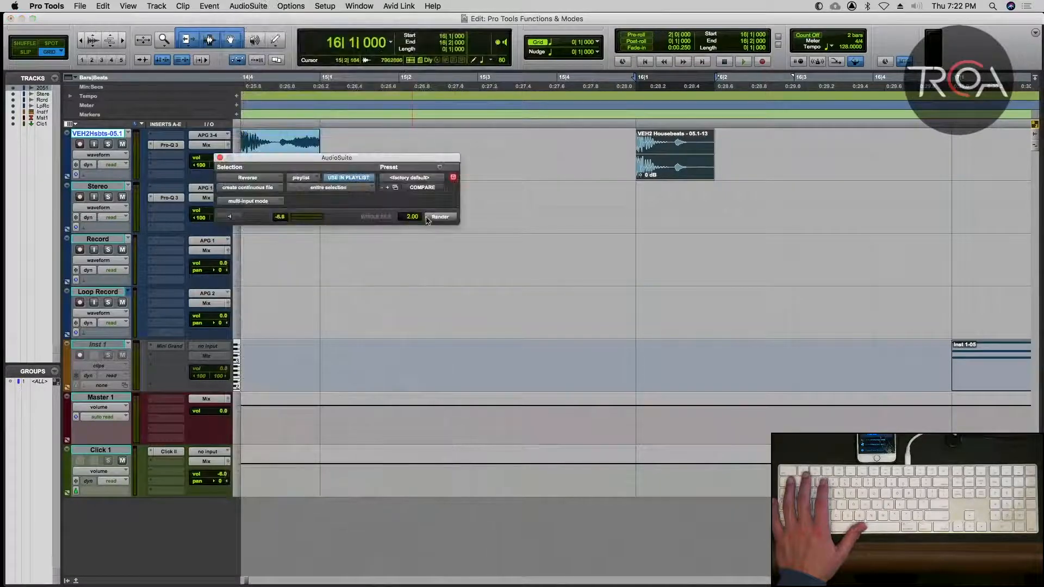
click(432, 217)
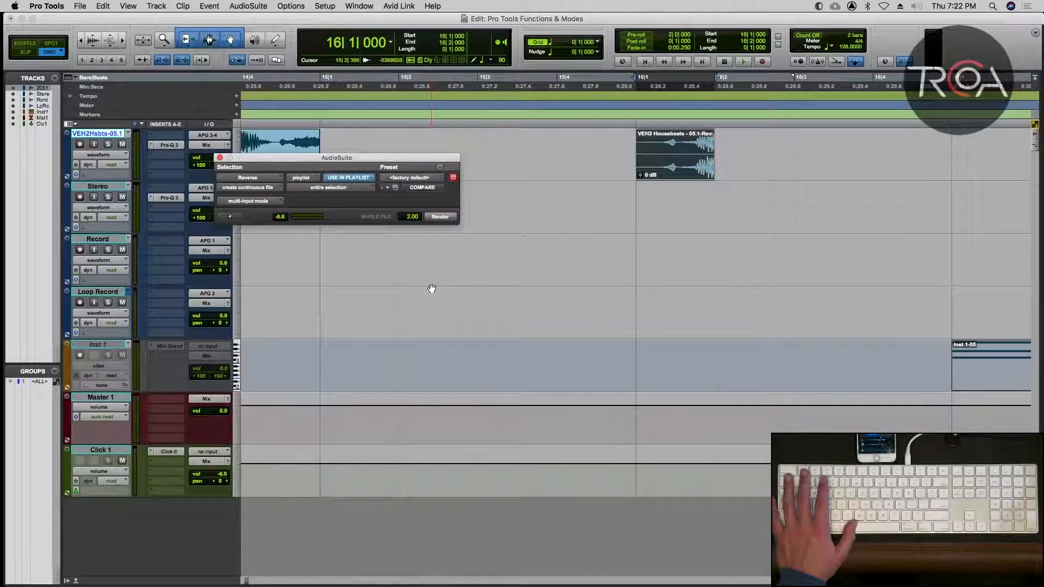
key(space)
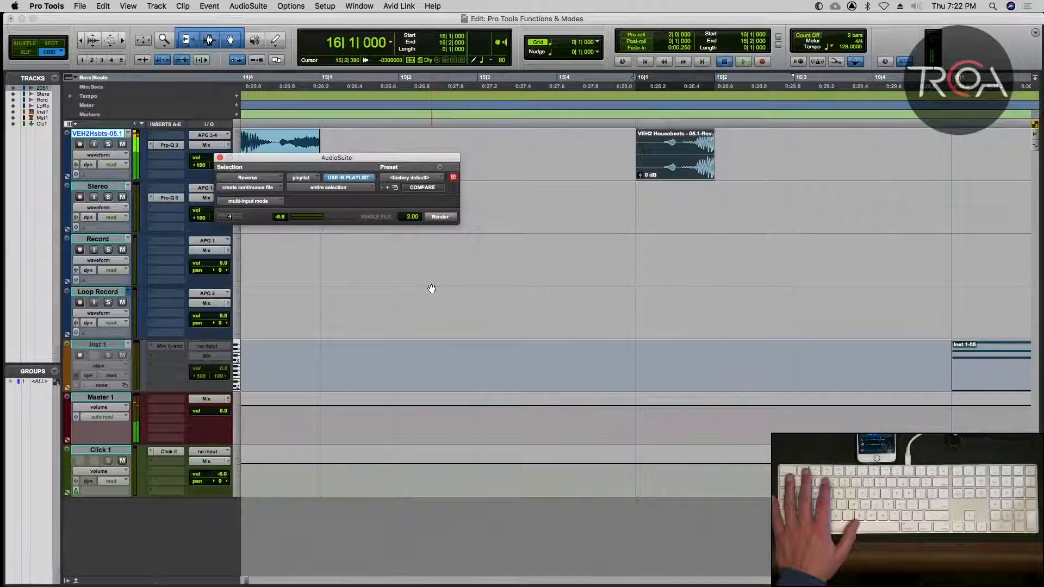
key(space)
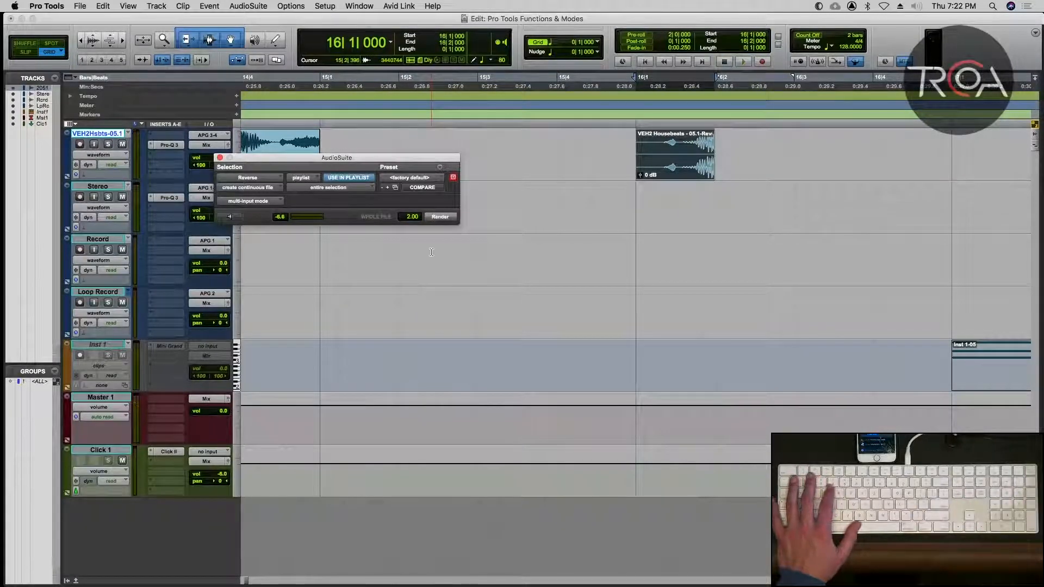
Undo the Reverse render on the one-beat clip and close the plug-in, returning to the full session view.
key(super+z)
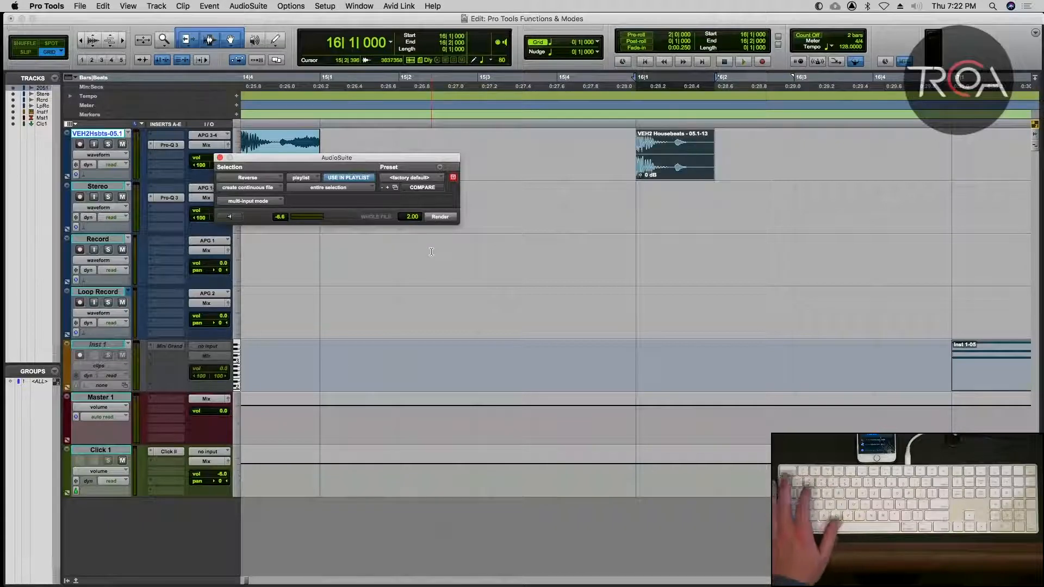
click(220, 158)
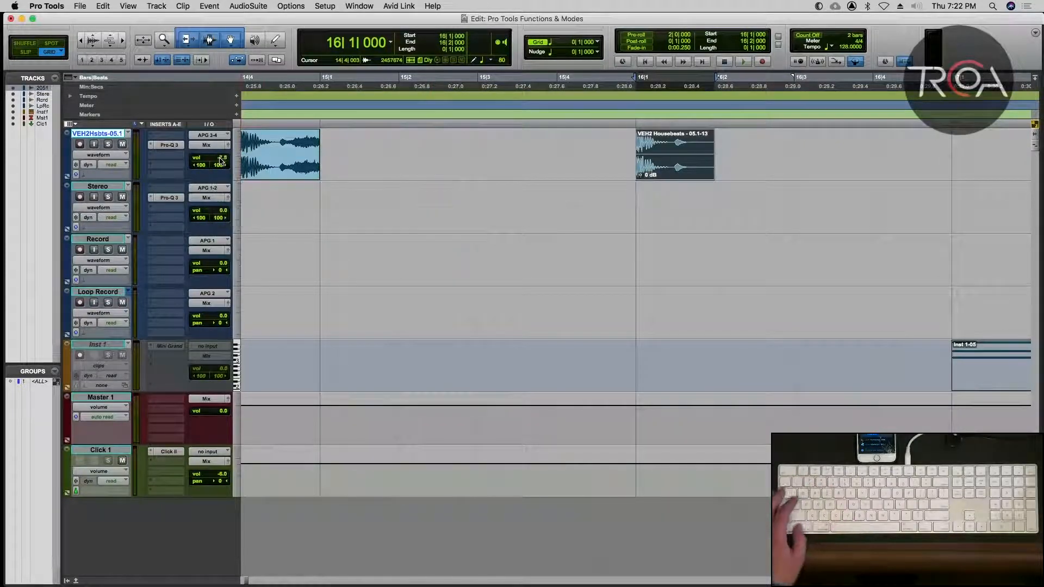
key(alt+a)
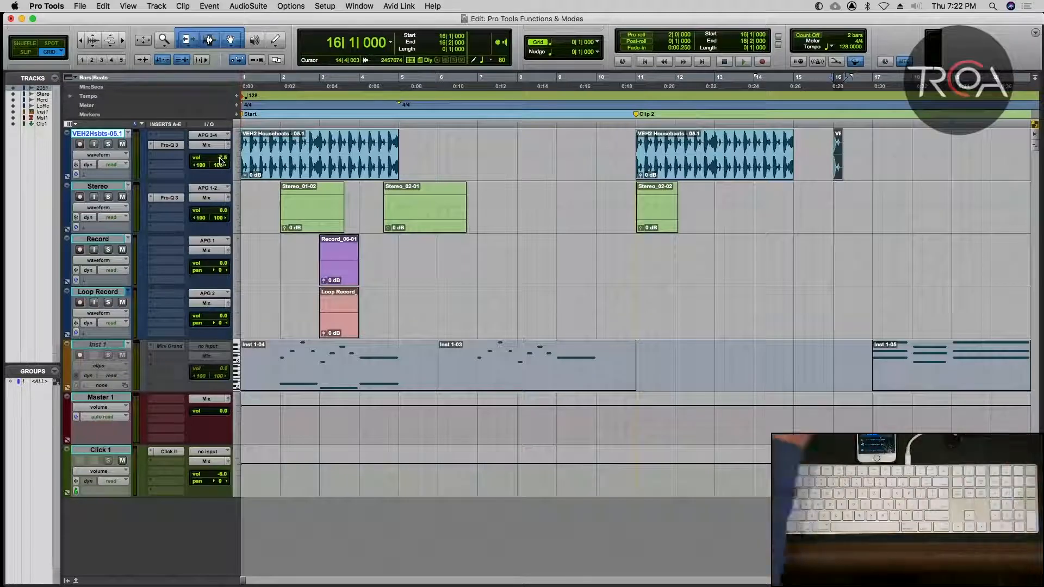